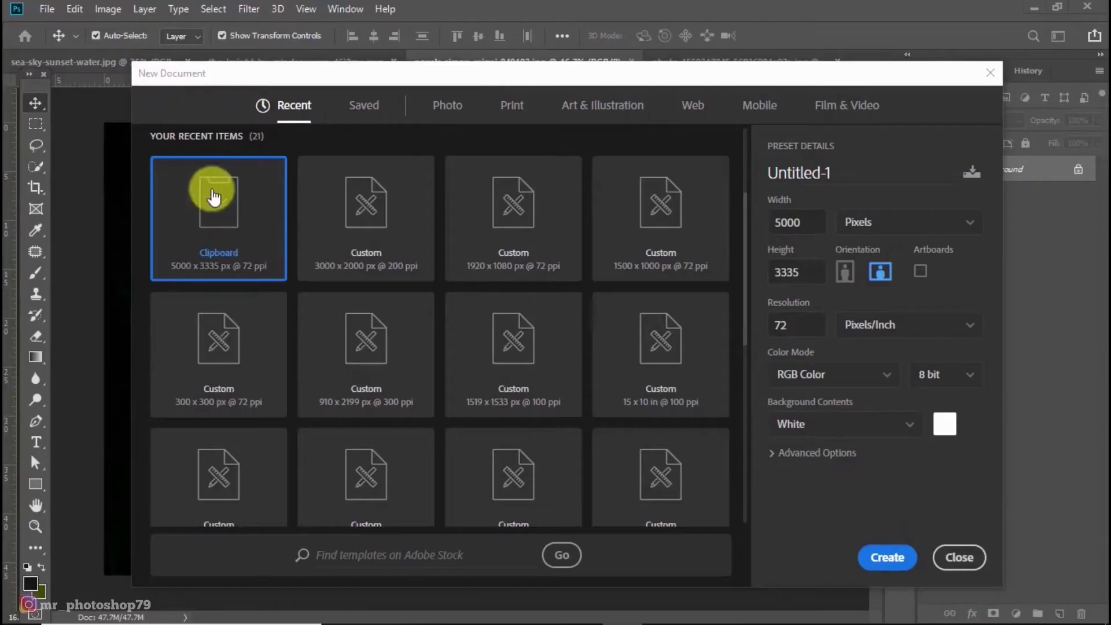
# Step: Create a new 3000 × 2000 px, 200 ppi document from the recent Custom preset
pyautogui.scroll(-1, 342, 402)
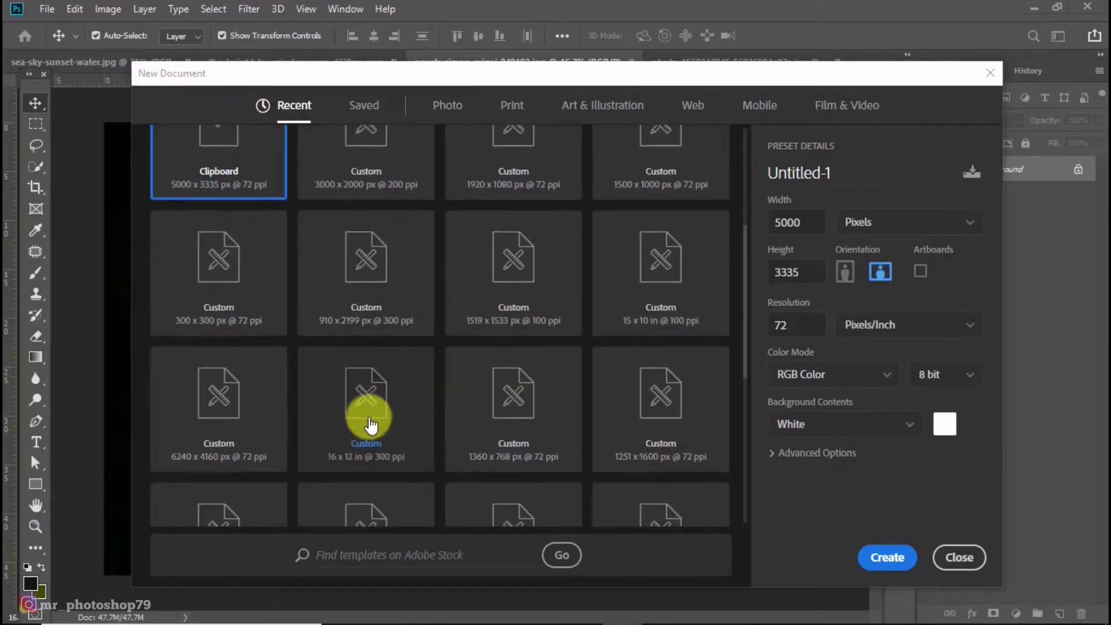
pyautogui.scroll(1, 521, 376)
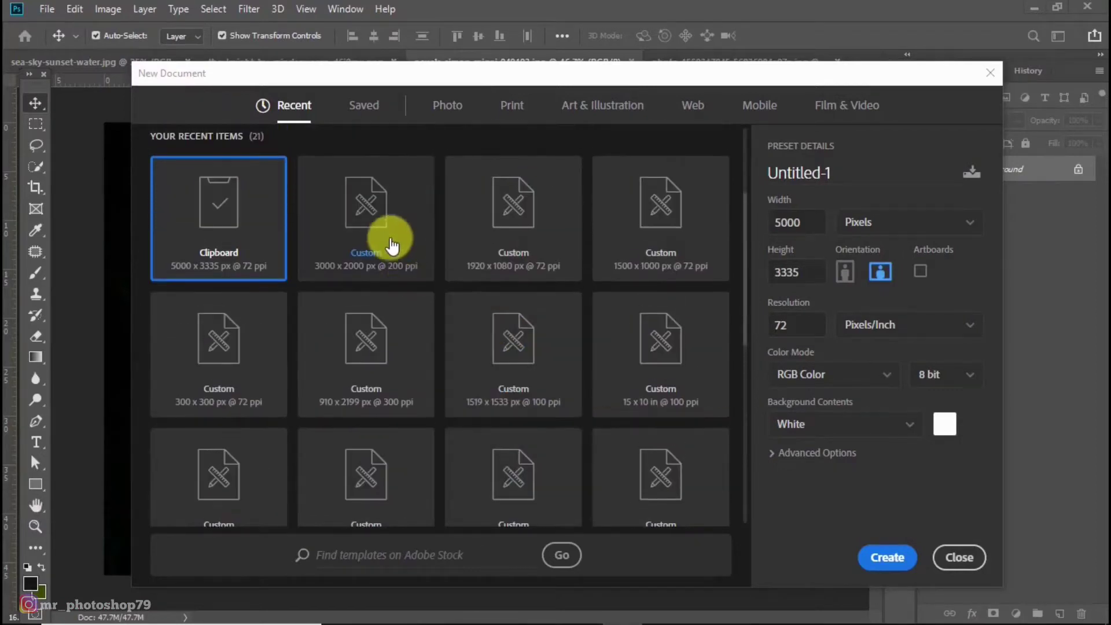
pyautogui.click(384, 235)
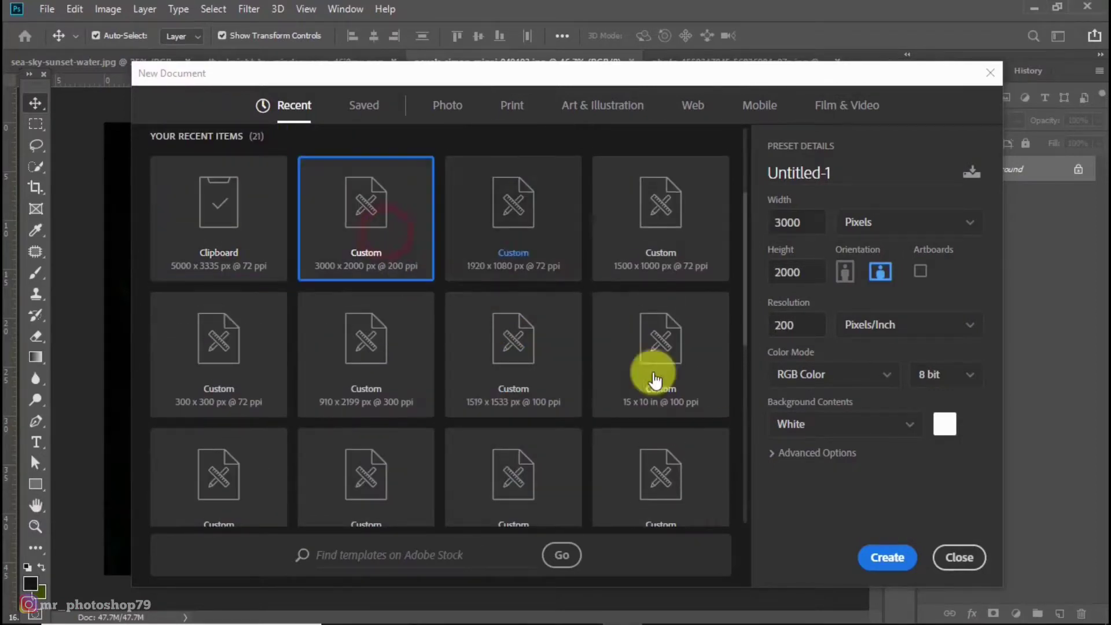
pyautogui.click(888, 559)
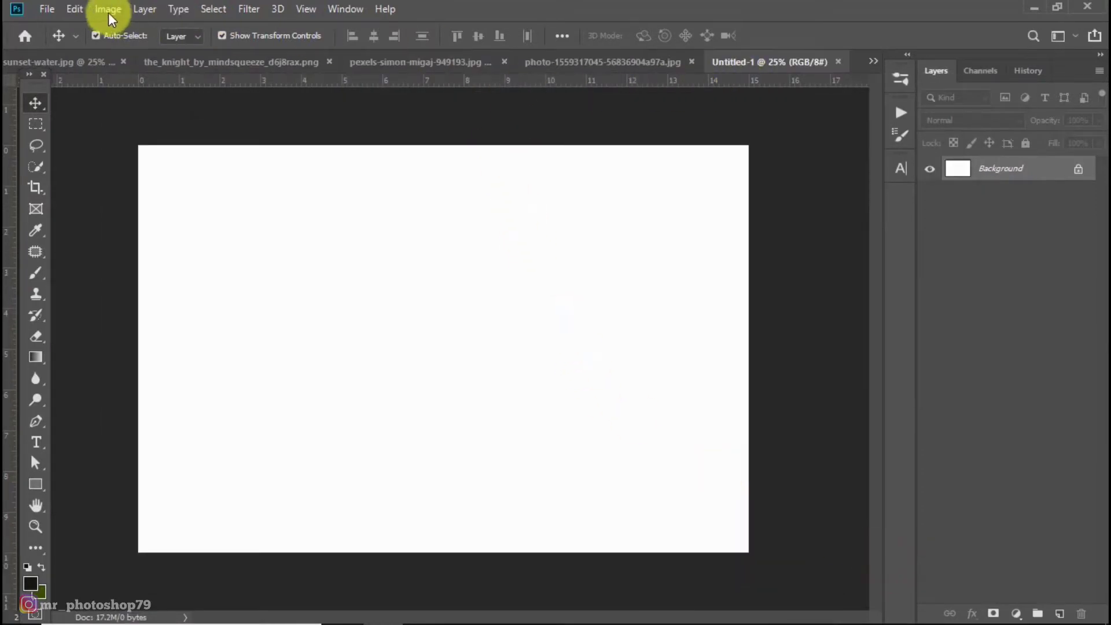
# Step: Drag the cave photo from its tab into Untitled-1 as Layer 1
pyautogui.click(443, 61)
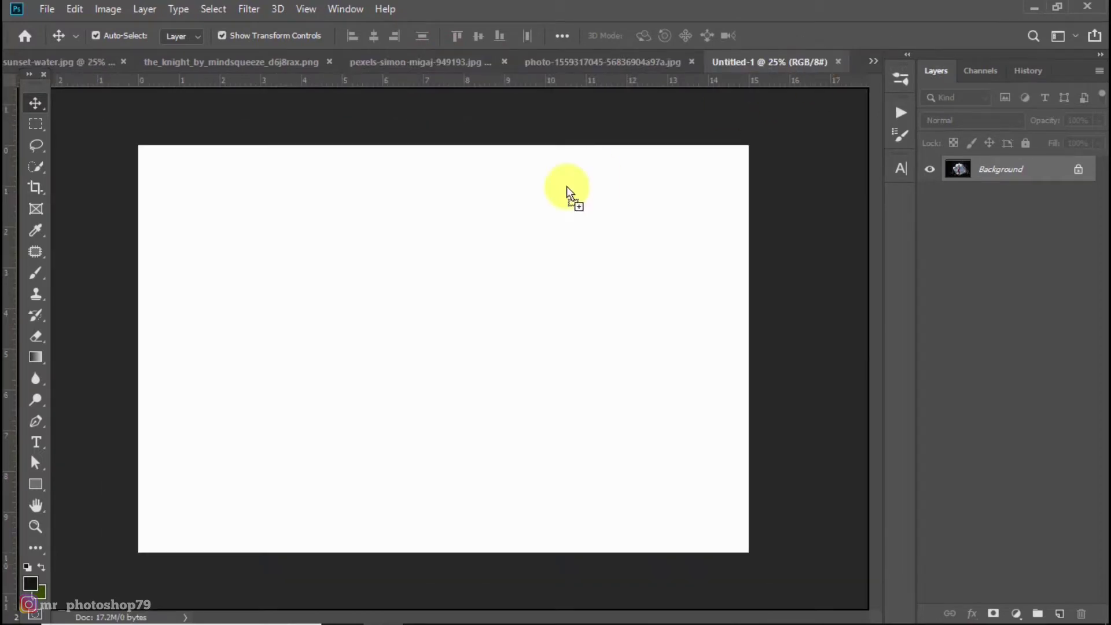
pyautogui.moveTo(831, 66); pyautogui.dragTo(488, 212)
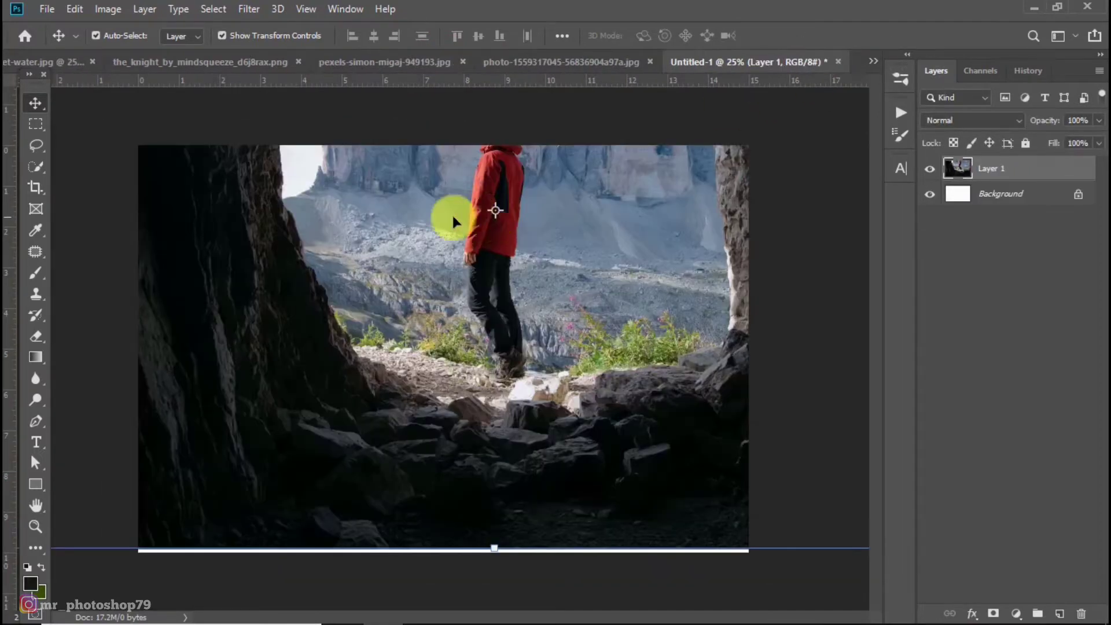
pyautogui.scroll(-2, 480, 254)
pyautogui.scroll(-2, 485, 252)
# Step: Free-transform the cave layer so it exactly fills the canvas, and commit it
pyautogui.hotkey('ctrl', 't')
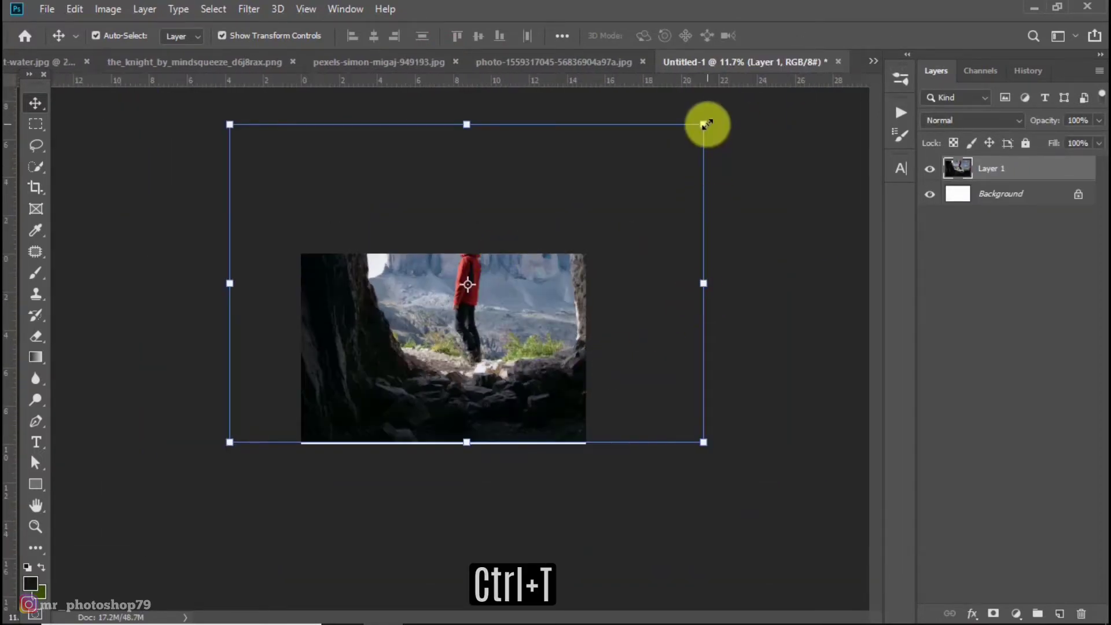
pyautogui.moveTo(704, 123); pyautogui.dragTo(586, 203)
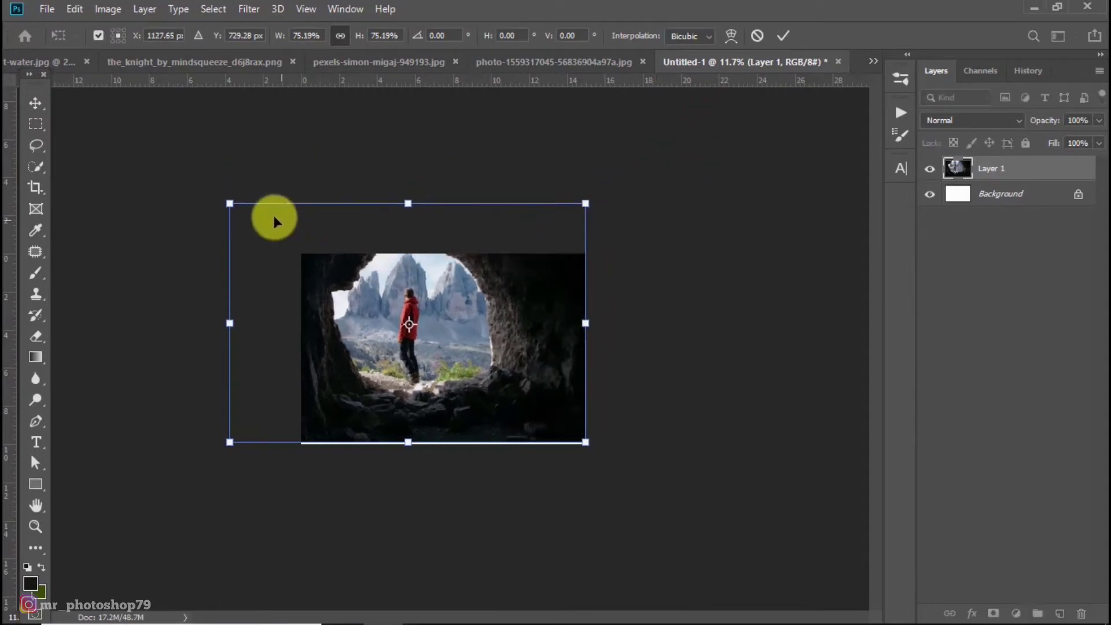
pyautogui.moveTo(229, 204); pyautogui.dragTo(293, 246)
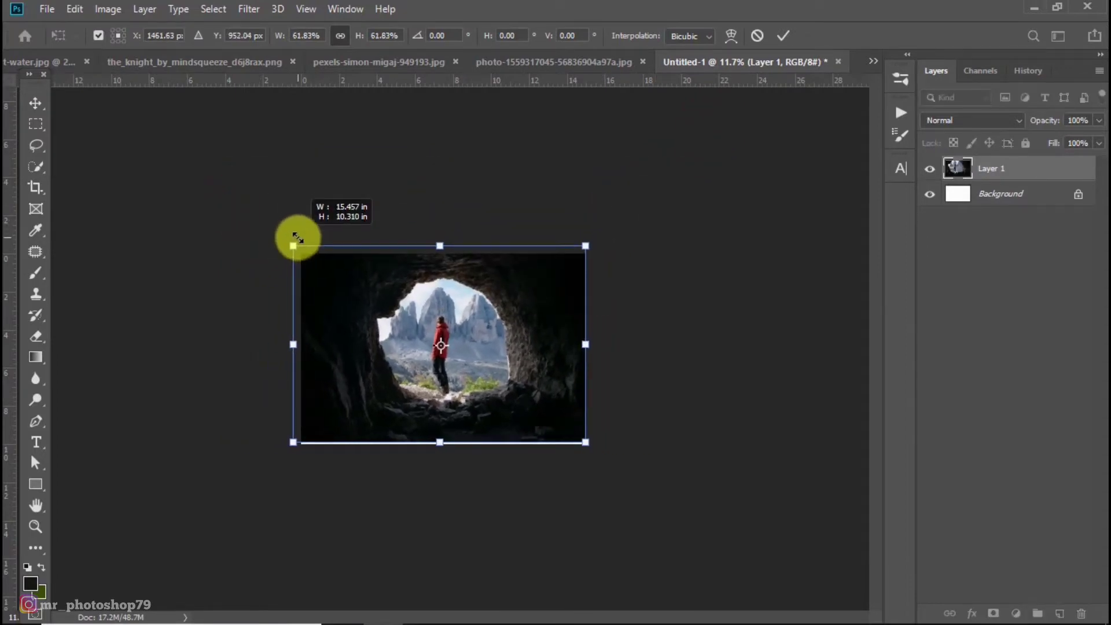
pyautogui.scroll(2, 415, 325)
pyautogui.scroll(2, 426, 397)
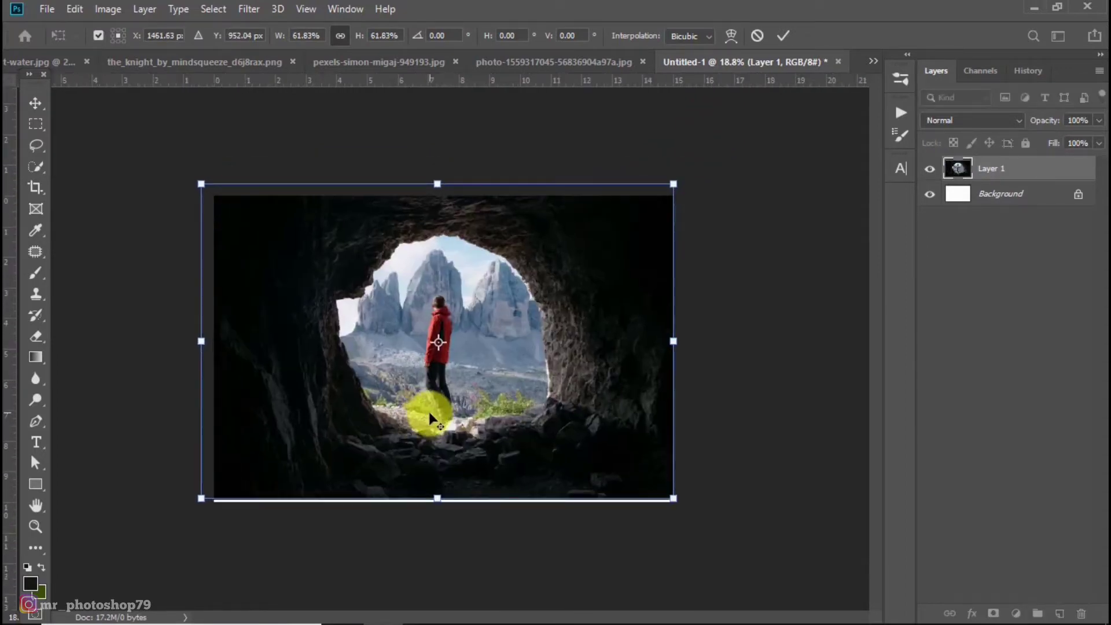
pyautogui.moveTo(602, 463); pyautogui.dragTo(623, 464)
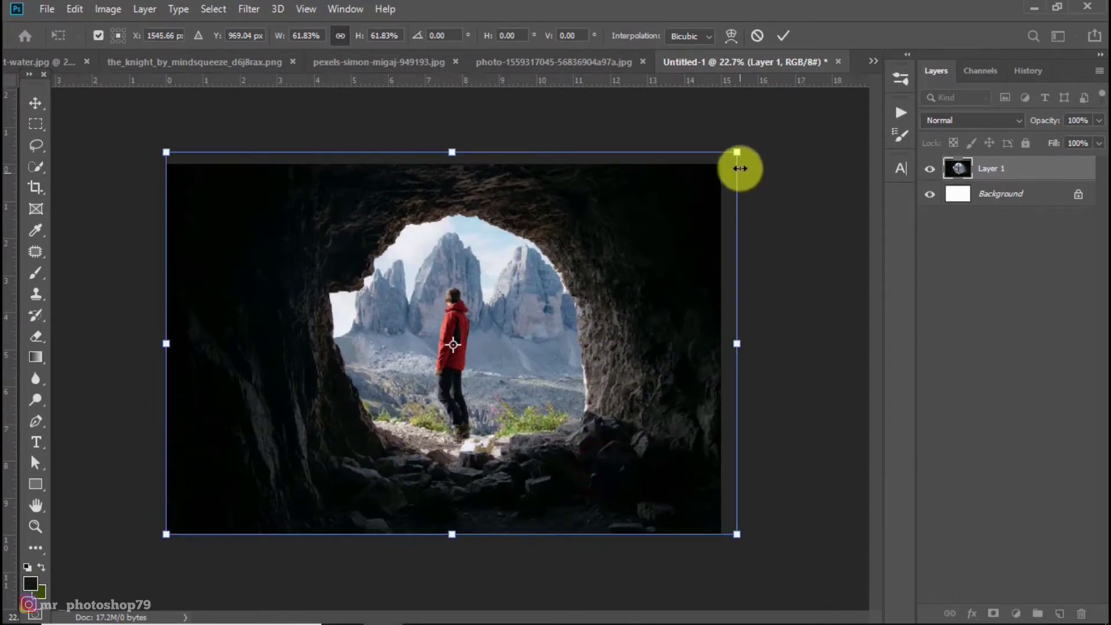
pyautogui.moveTo(737, 152); pyautogui.dragTo(729, 163)
pyautogui.write('150')
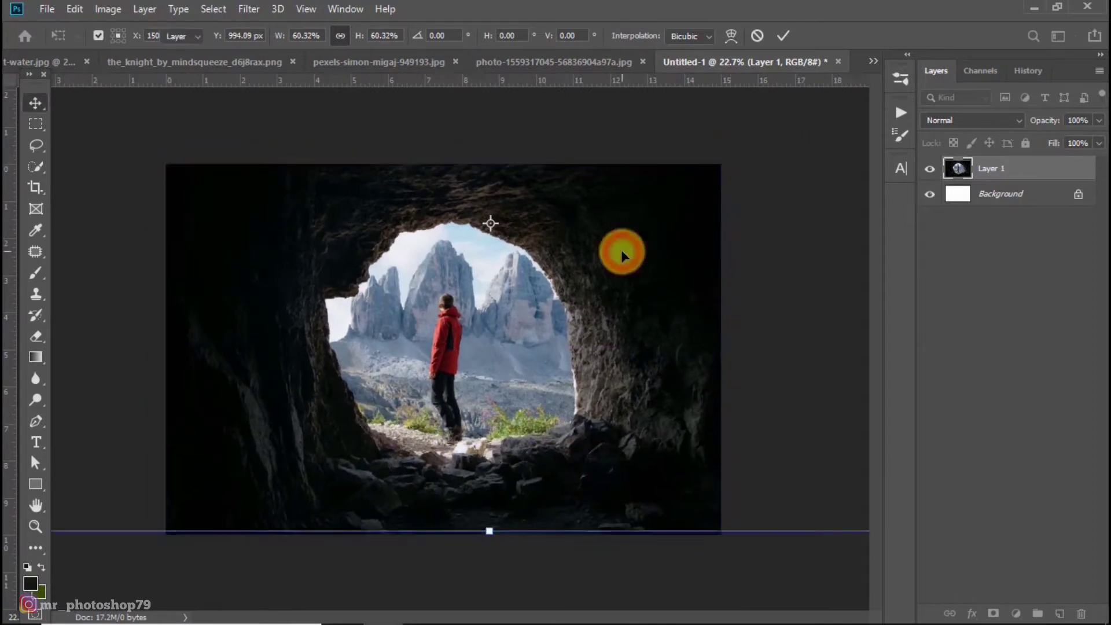
pyautogui.press('Return')
pyautogui.scroll(2, 444, 285)
pyautogui.scroll(1, 444, 285)
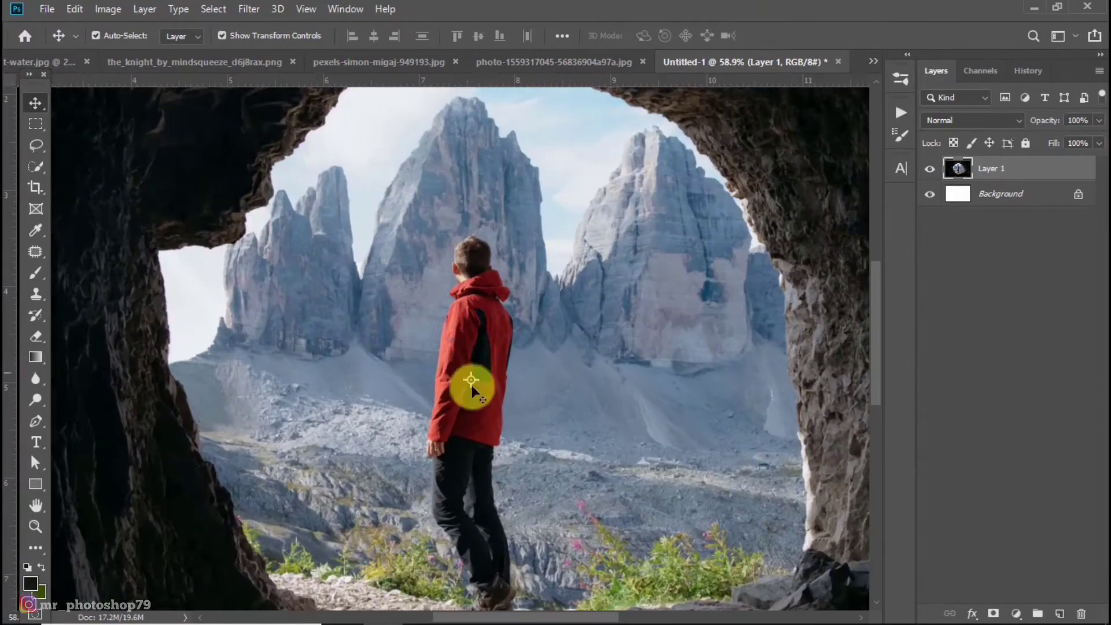
pyautogui.scroll(2, 471, 387)
pyautogui.moveTo(494, 399); pyautogui.dragTo(506, 284)
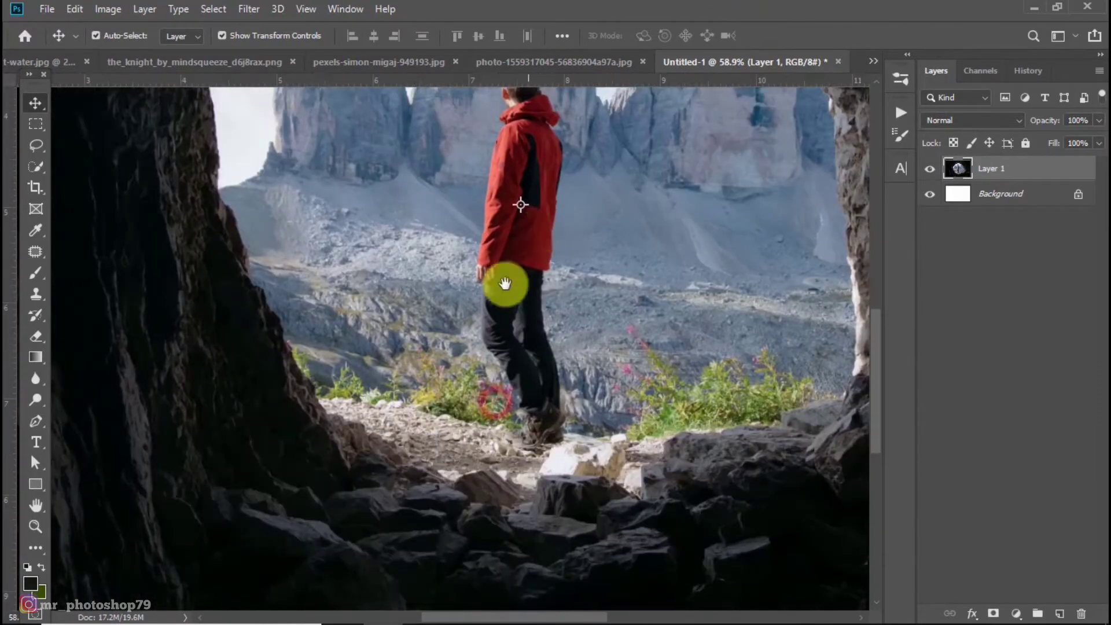
pyautogui.scroll(-2, 443, 281)
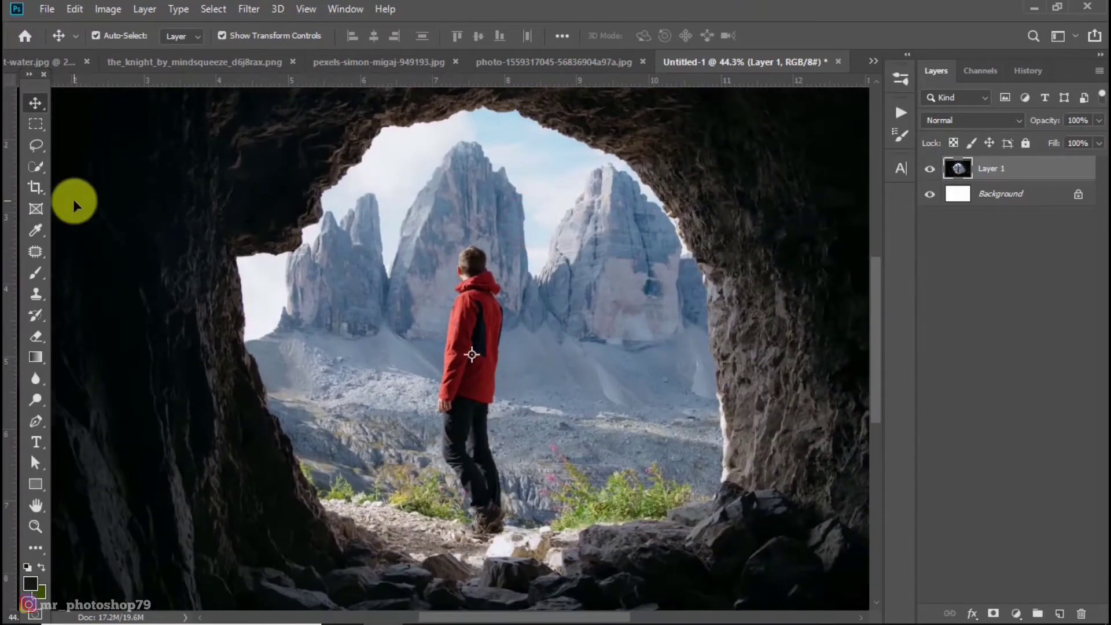
# Step: Quick-select the sky, mountains, man and ground visible through the cave opening
pyautogui.click(36, 166)
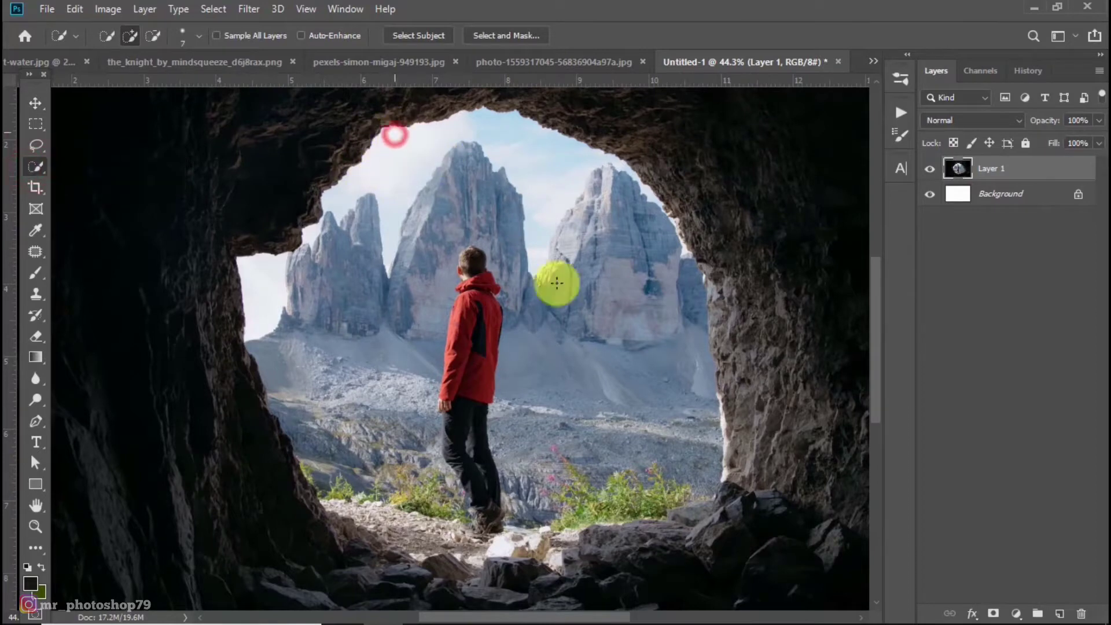
pyautogui.moveTo(422, 243); pyautogui.dragTo(240, 271)
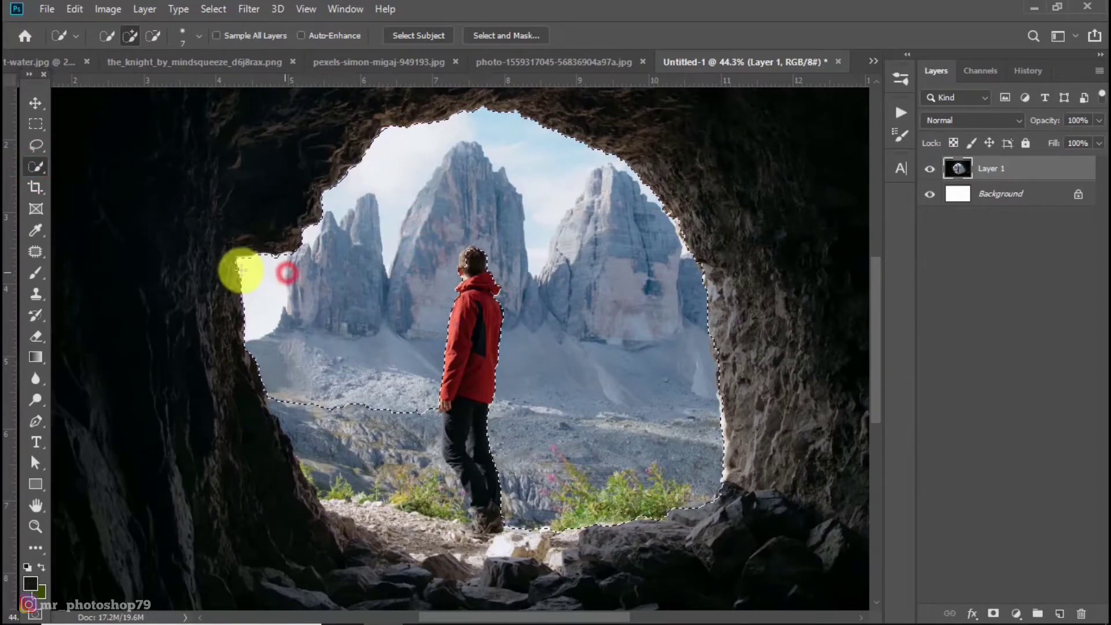
pyautogui.scroll(-2, 347, 290)
pyautogui.scroll(1, 405, 336)
pyautogui.moveTo(315, 303)
pyautogui.mouseDown()
pyautogui.moveTo(377, 429)
pyautogui.moveTo(473, 457)
pyautogui.mouseUp()
pyautogui.click(578, 471)
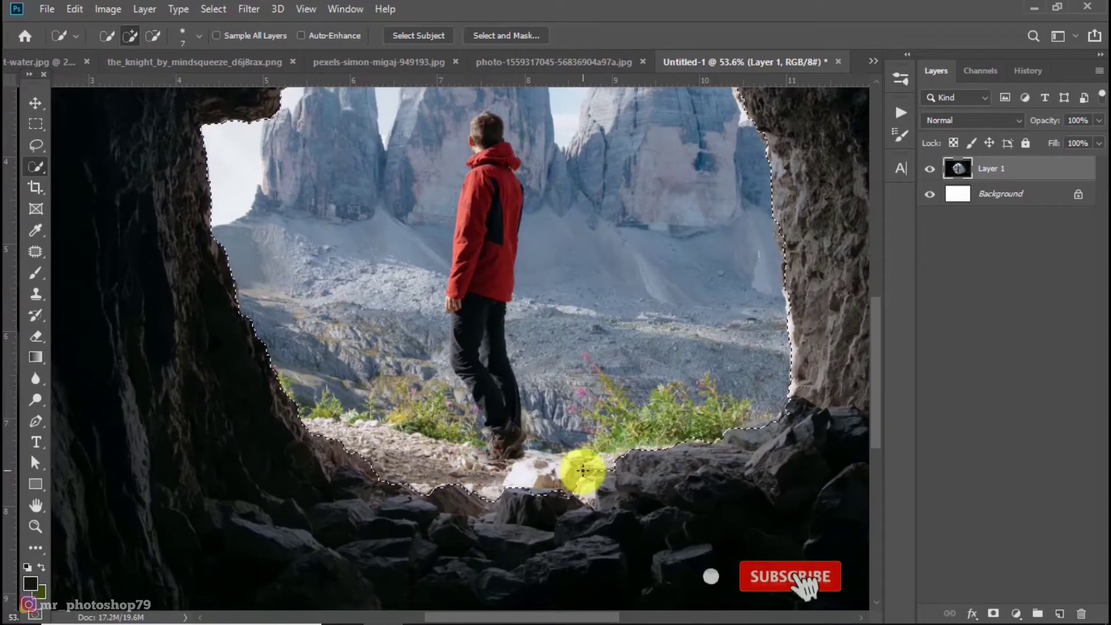
# Step: Refine the selection edge along the rocks and upper-left ceiling, and open Feather
pyautogui.click(602, 472)
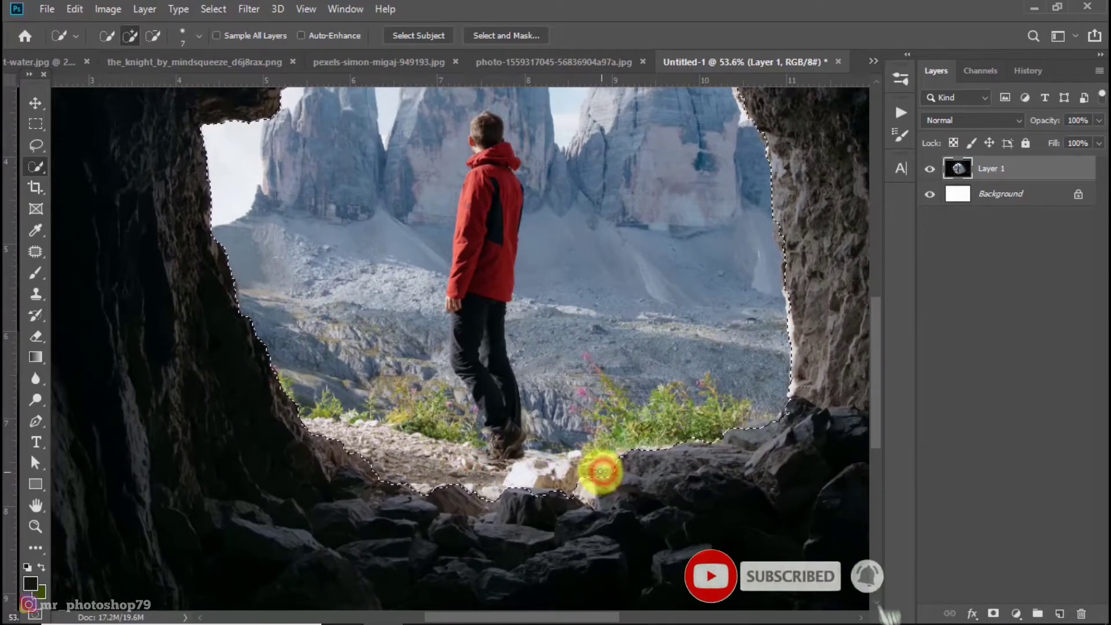
pyautogui.moveTo(602, 472); pyautogui.dragTo(767, 343)
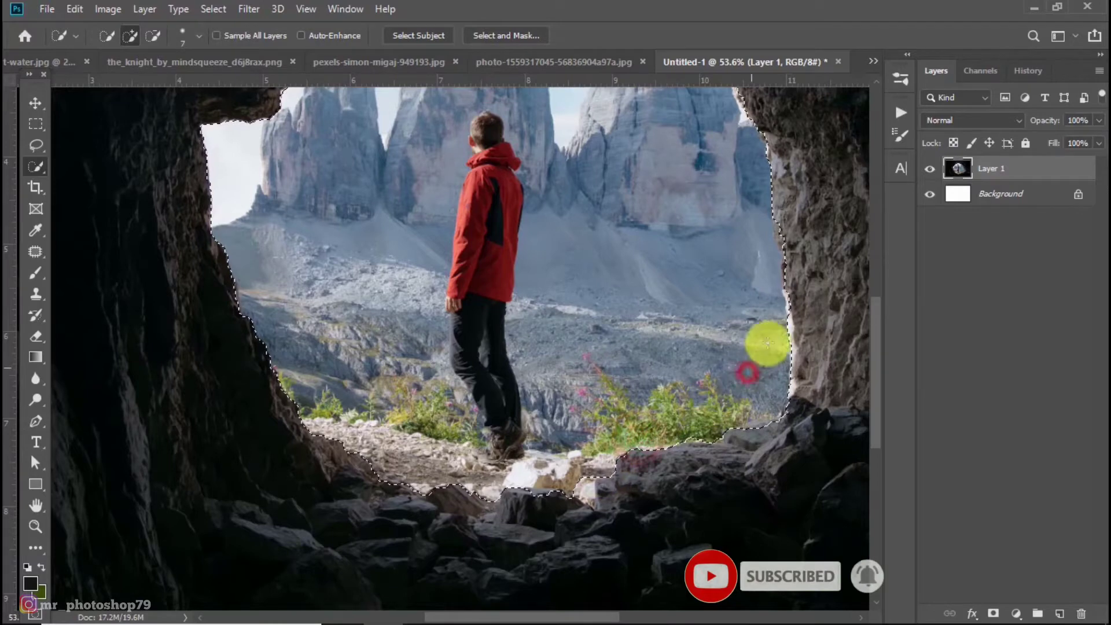
pyautogui.scroll(5, 348, 388)
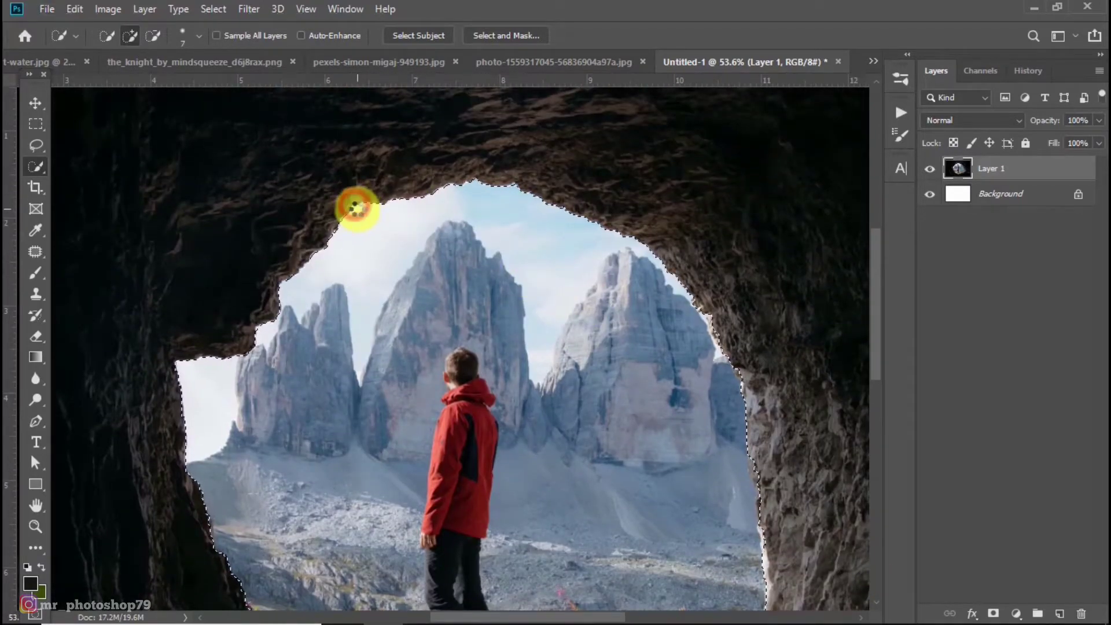
pyautogui.click(355, 209)
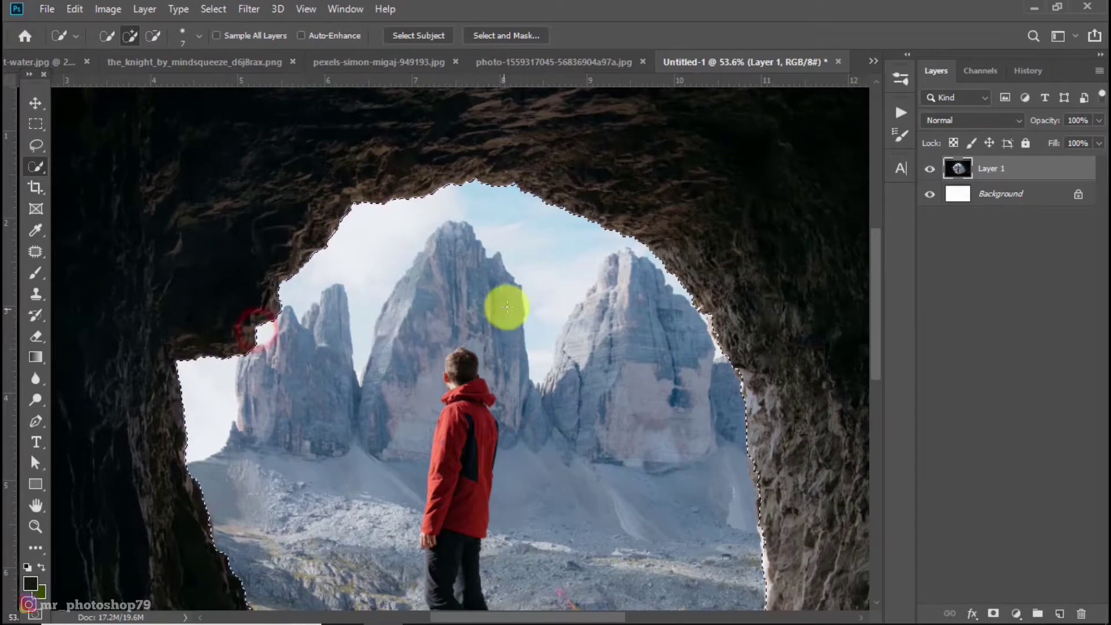
pyautogui.rightClick(553, 280)
pyautogui.click(584, 314)
# Step: Feather the selection, then contract it by 1 pixel
pyautogui.click(637, 184)
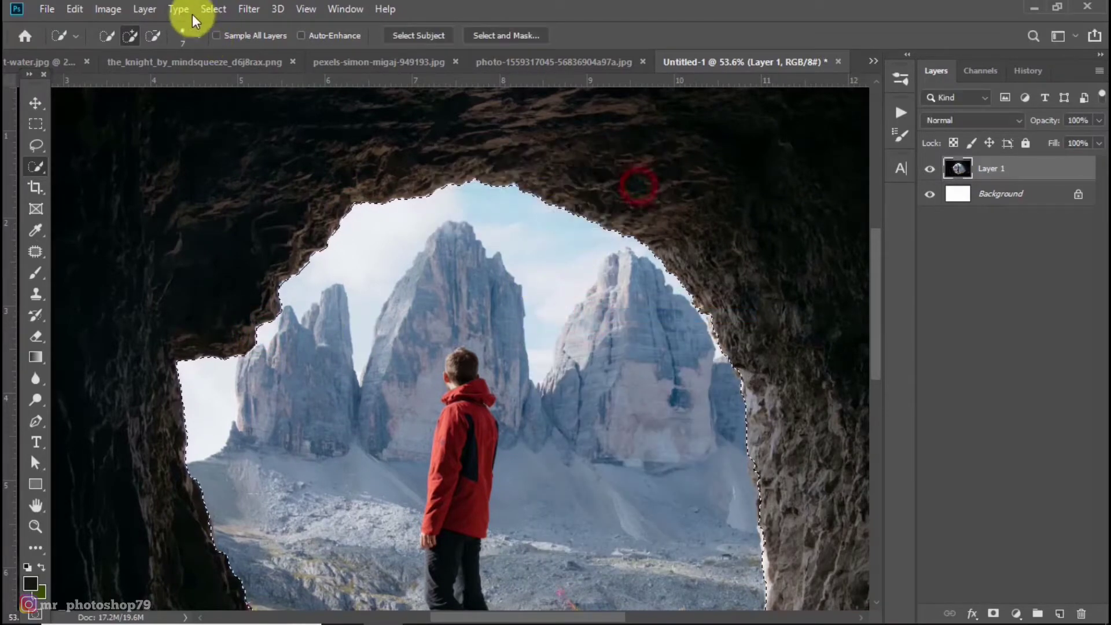
pyautogui.click(214, 8)
pyautogui.click(267, 242)
pyautogui.click(406, 285)
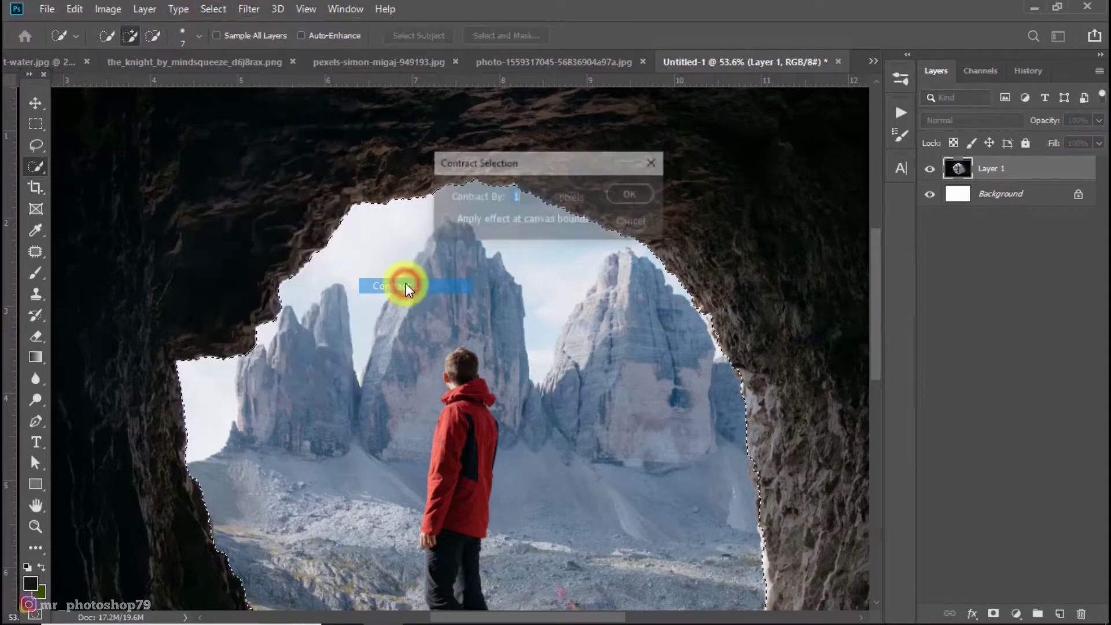
pyautogui.click(635, 193)
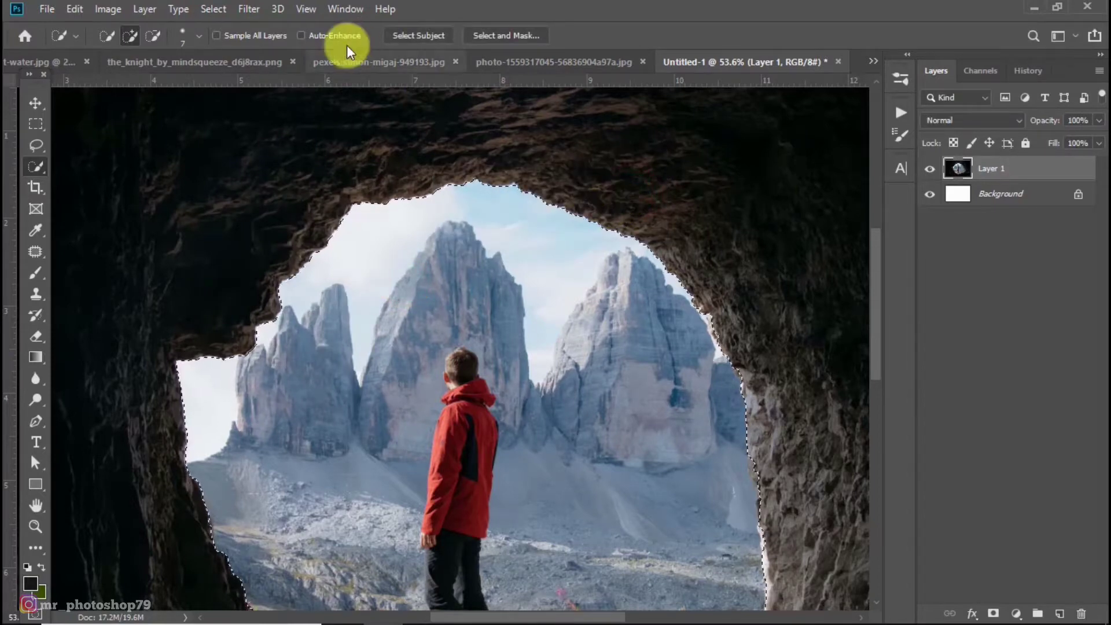
# Step: Expand the selection by 2 pixels, invert it, and mask Layer 1 to hide the opening
pyautogui.click(213, 9)
pyautogui.click(400, 271)
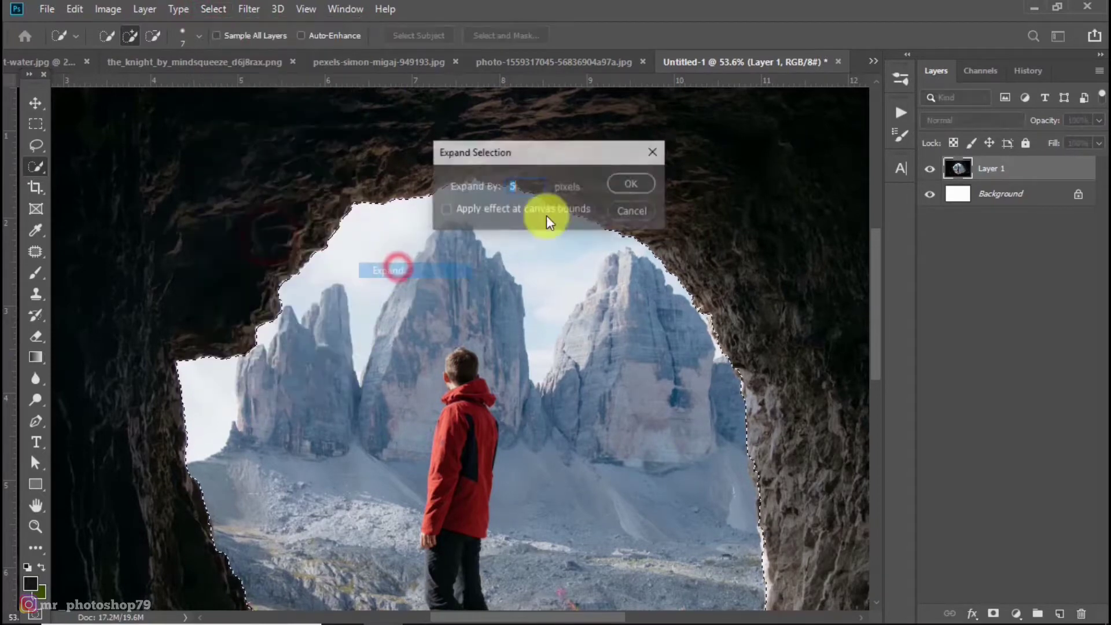
pyautogui.click(624, 181)
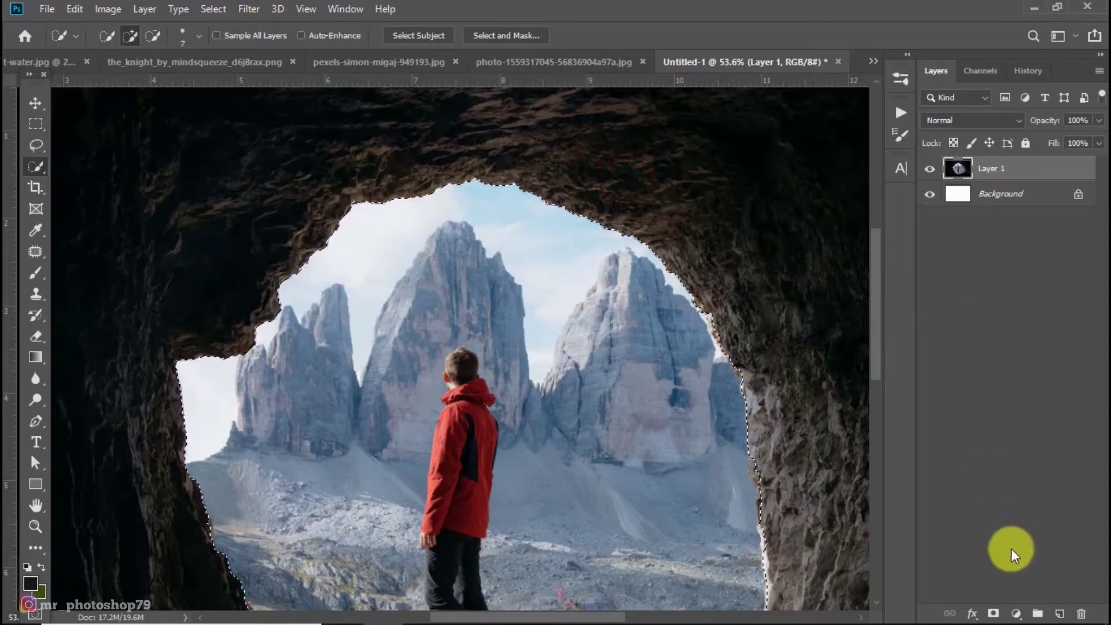
pyautogui.click(212, 8)
pyautogui.click(243, 70)
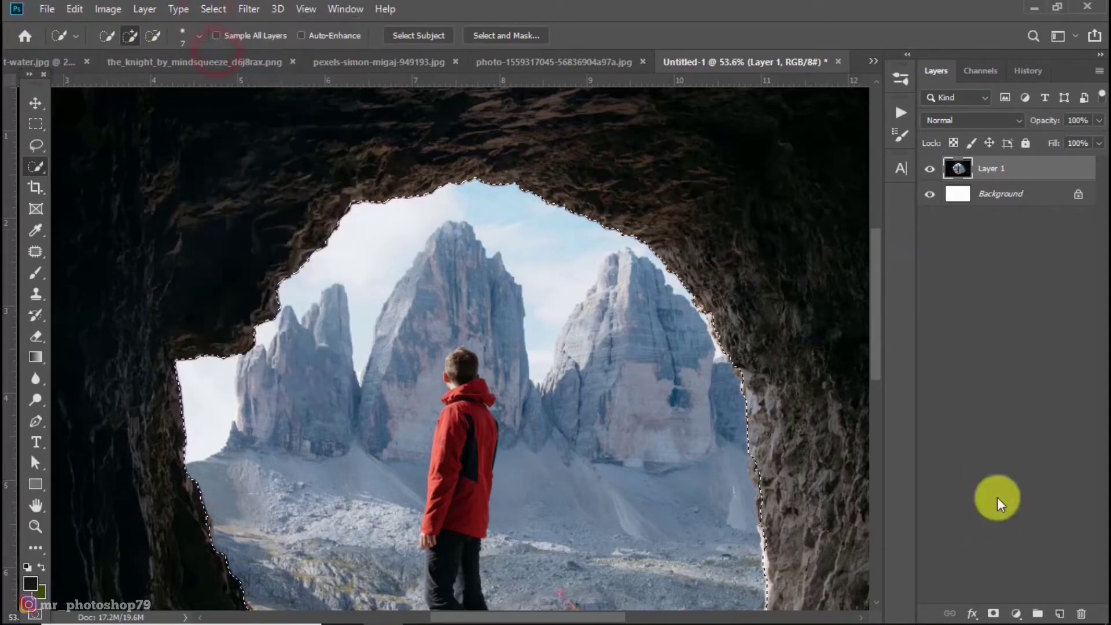
pyautogui.click(993, 614)
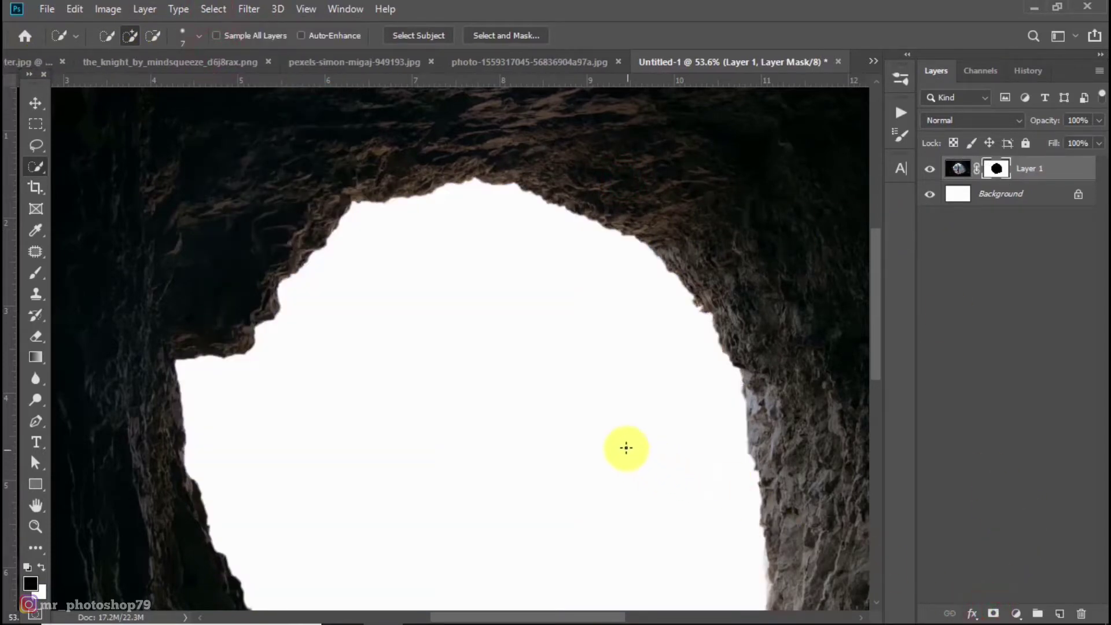
# Step: Fit the cave image in view, take the Move tool, and switch to the city photo
pyautogui.scroll(-3, 626, 447)
pyautogui.click(566, 405)
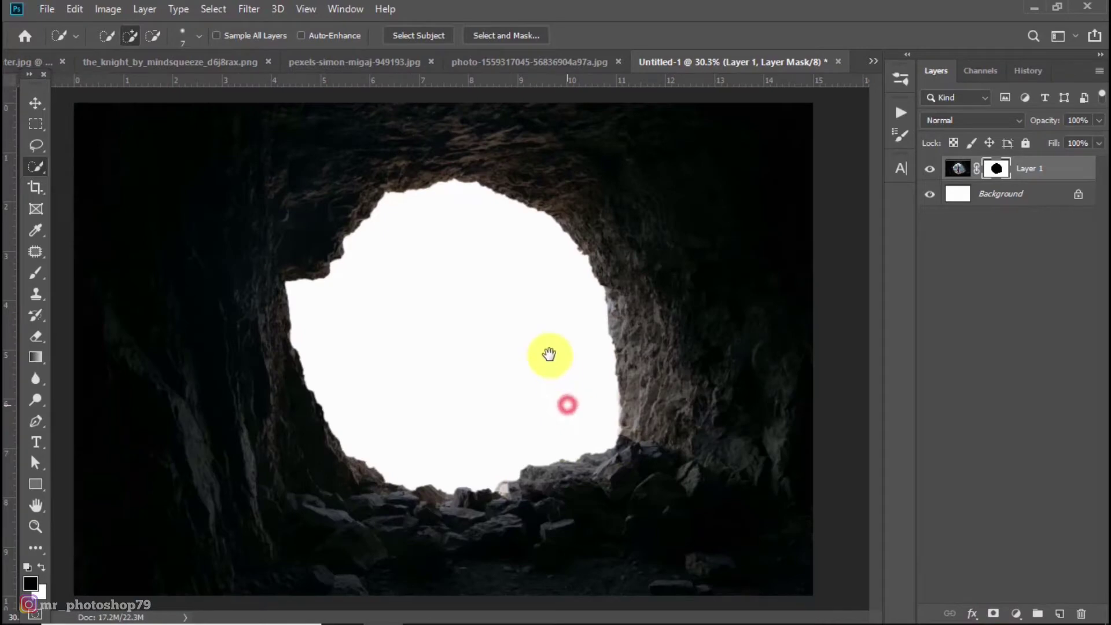
pyautogui.click(33, 105)
pyautogui.click(517, 64)
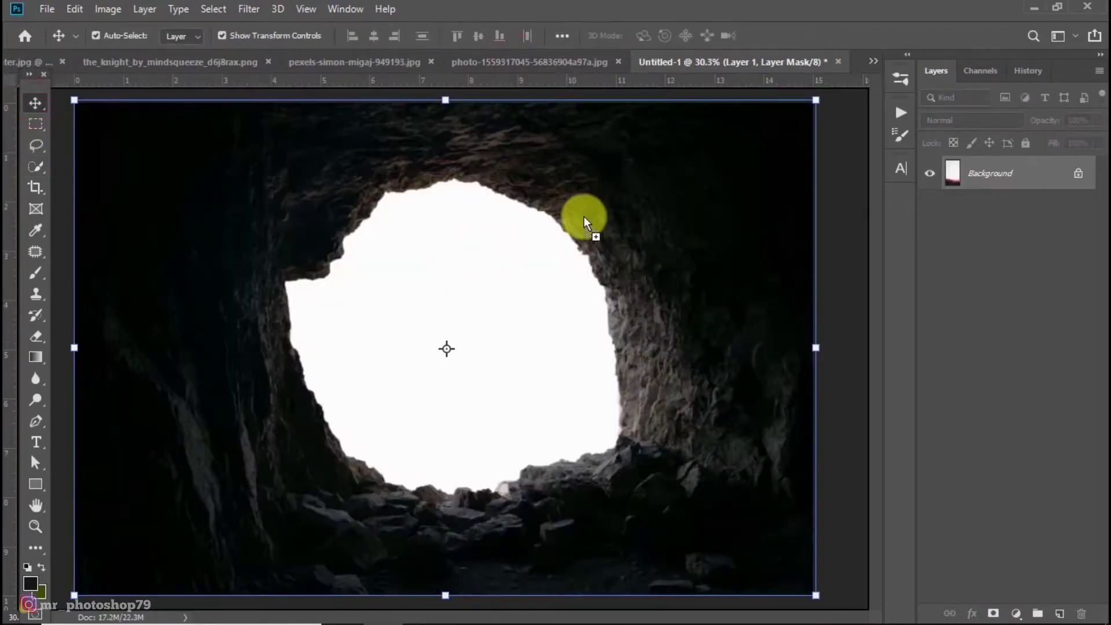
# Step: Drag the city photo into the composite as Layer 2, placed below Layer 1
pyautogui.moveTo(804, 61); pyautogui.dragTo(549, 226)
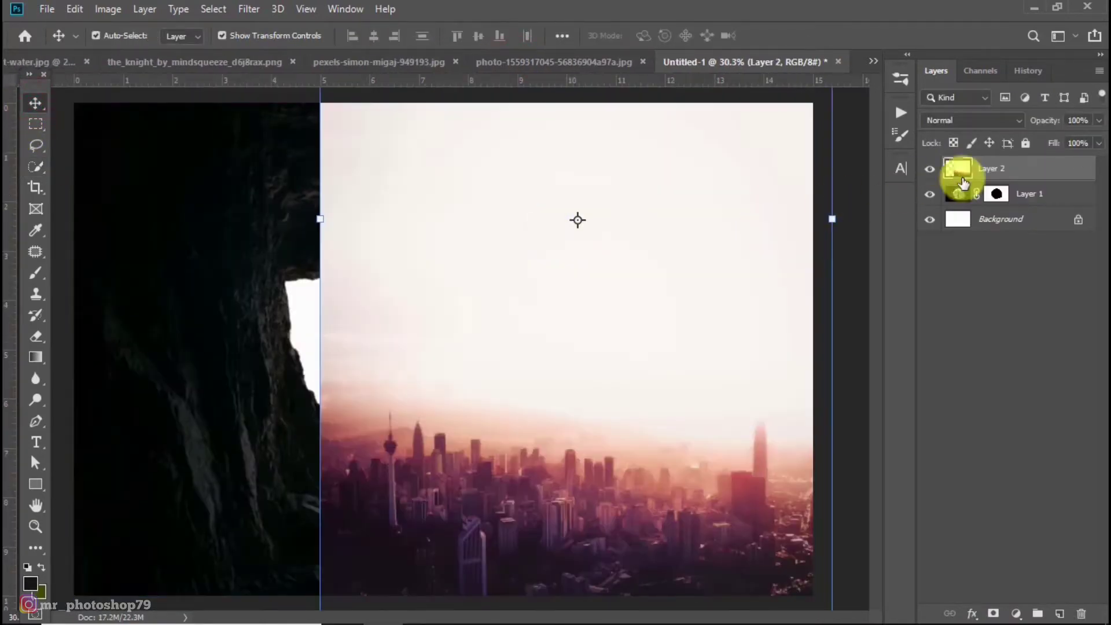
pyautogui.moveTo(964, 182); pyautogui.dragTo(987, 209)
pyautogui.moveTo(578, 365); pyautogui.dragTo(532, 297)
pyautogui.scroll(-1, 534, 291)
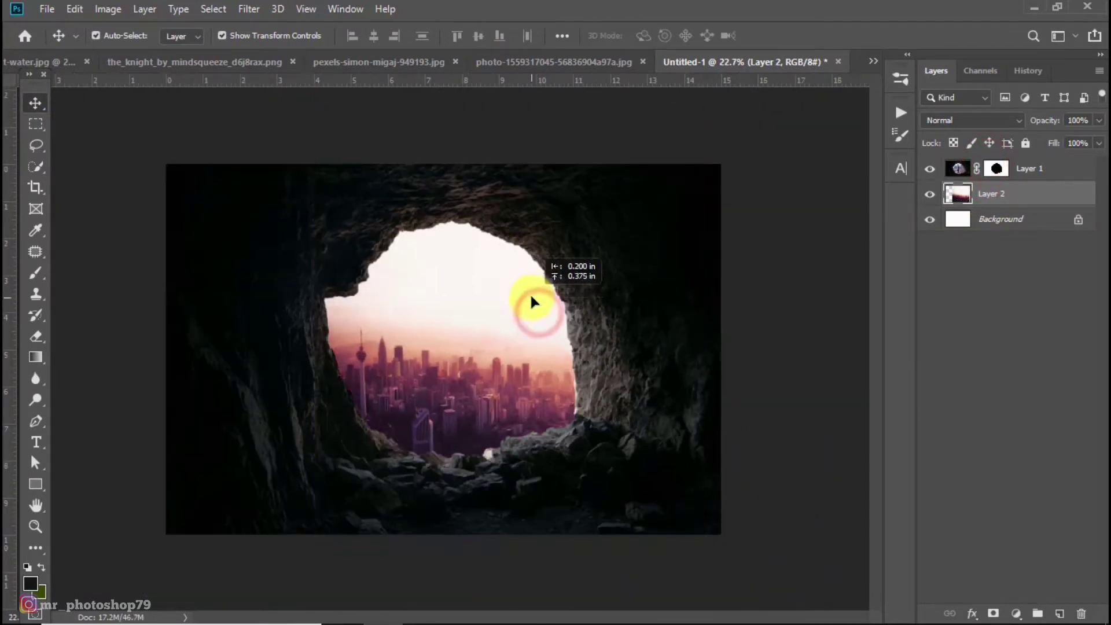
# Step: Scale the city layer to about 103% and lower it within the cave opening
pyautogui.hotkey('ctrl', 't')
pyautogui.moveTo(691, 523); pyautogui.dragTo(706, 549)
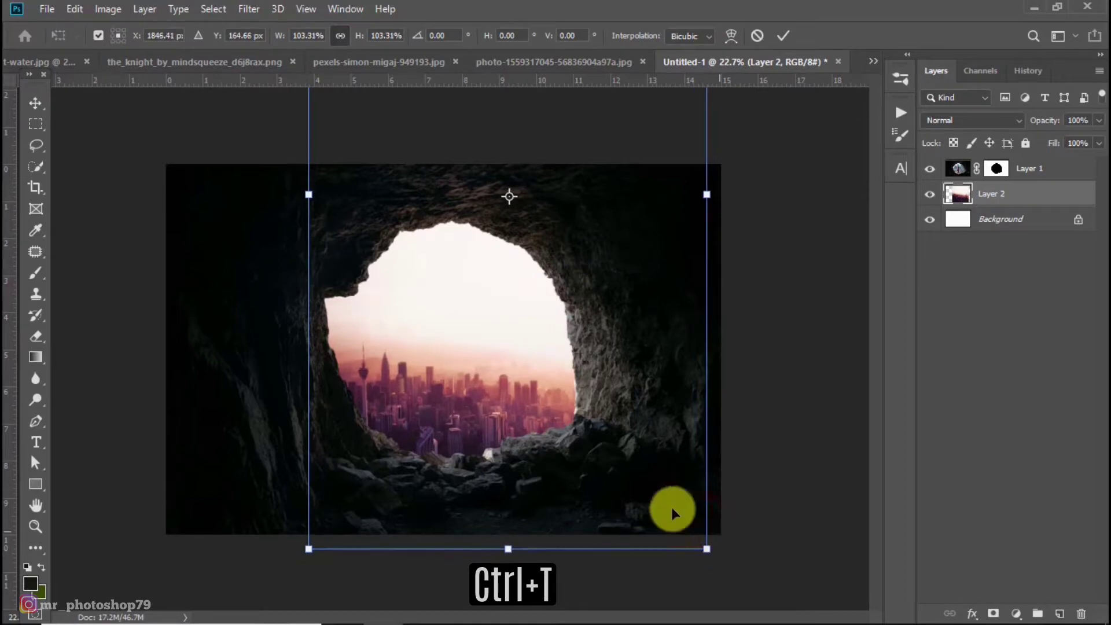
pyautogui.moveTo(623, 459); pyautogui.dragTo(617, 466)
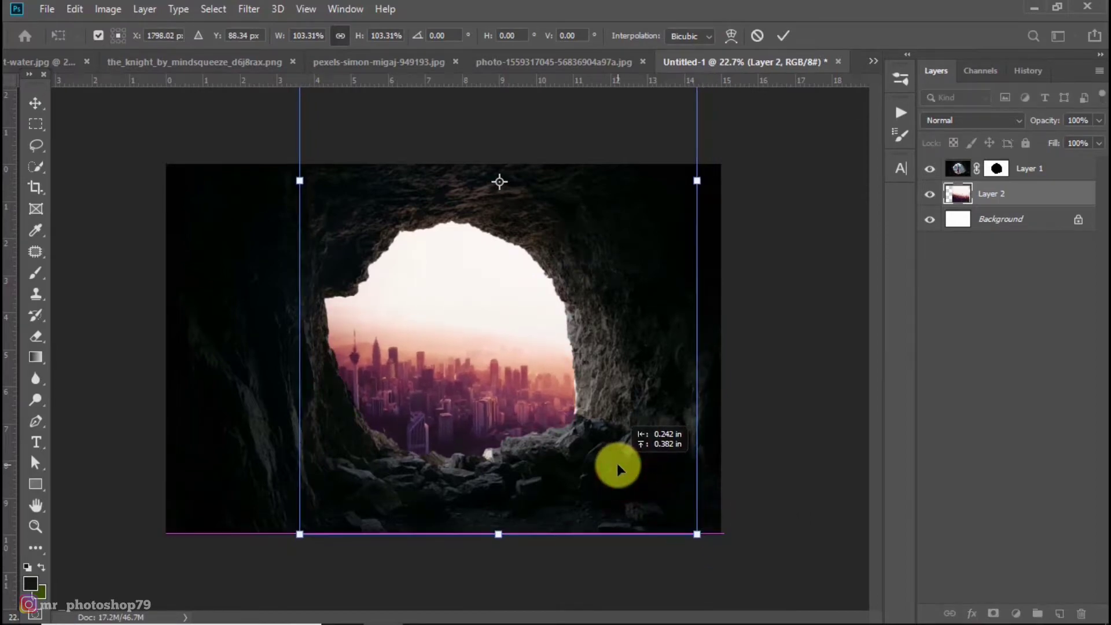
pyautogui.press('Return')
pyautogui.scroll(1, 506, 401)
pyautogui.scroll(1, 485, 364)
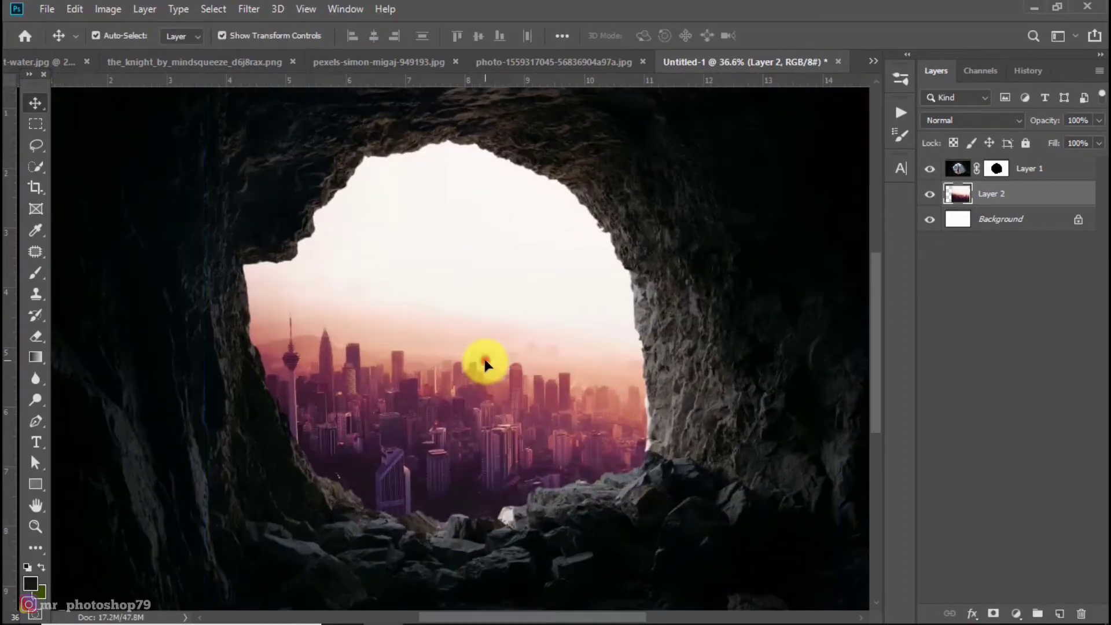
pyautogui.moveTo(485, 364); pyautogui.dragTo(485, 383)
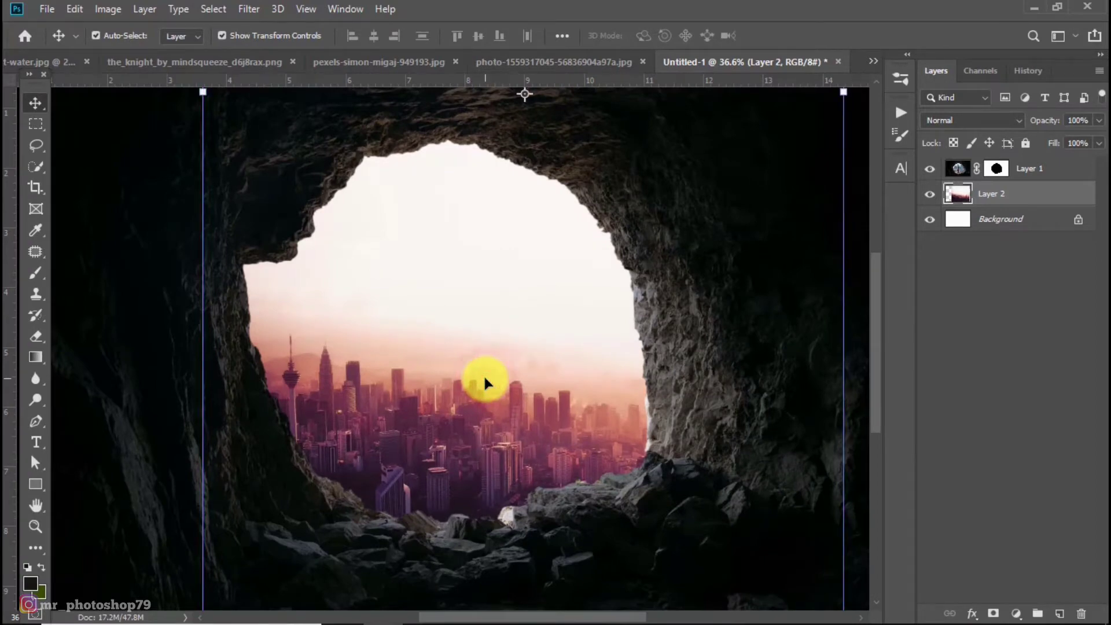
# Step: Add a Hue/Saturation adjustment with Saturation -29 and Hue +14
pyautogui.click(1016, 614)
pyautogui.click(1005, 459)
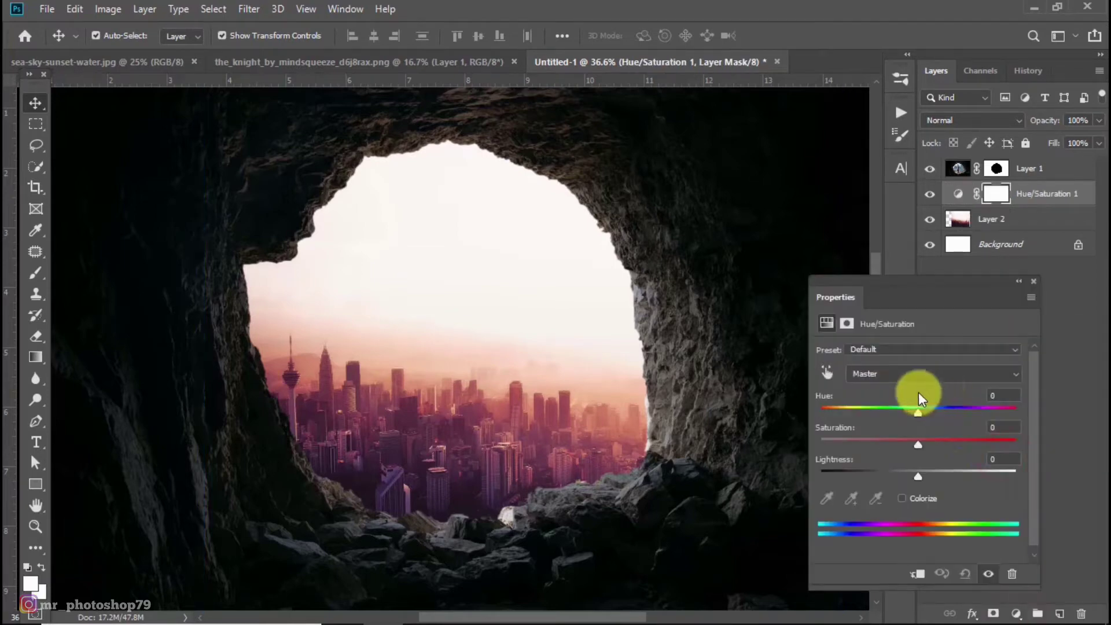
pyautogui.moveTo(905, 439); pyautogui.dragTo(890, 439)
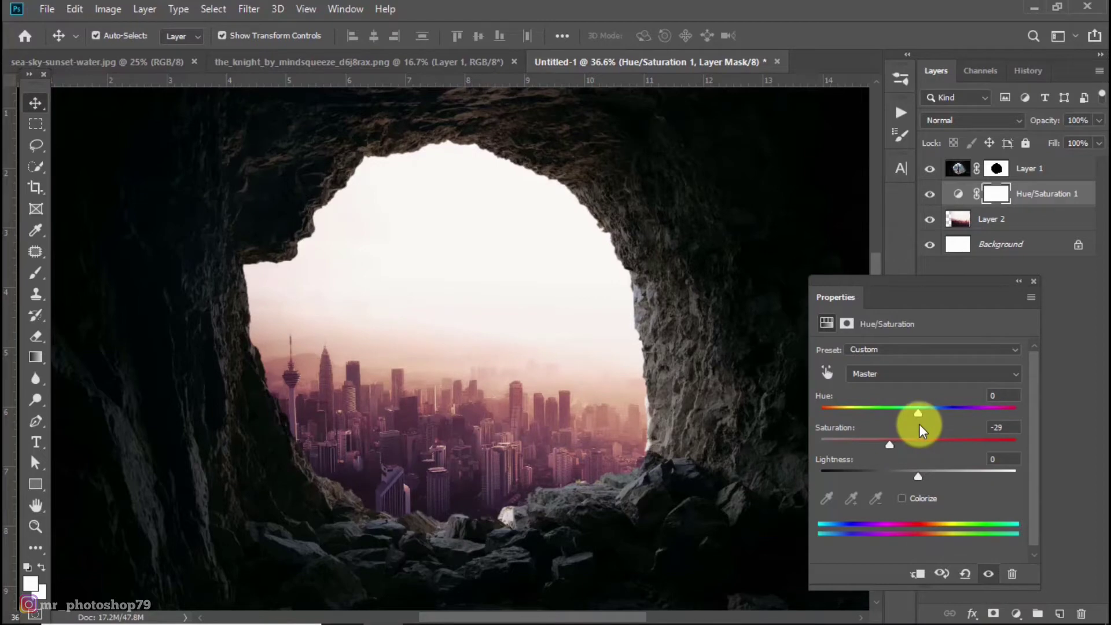
pyautogui.moveTo(920, 411); pyautogui.dragTo(929, 412)
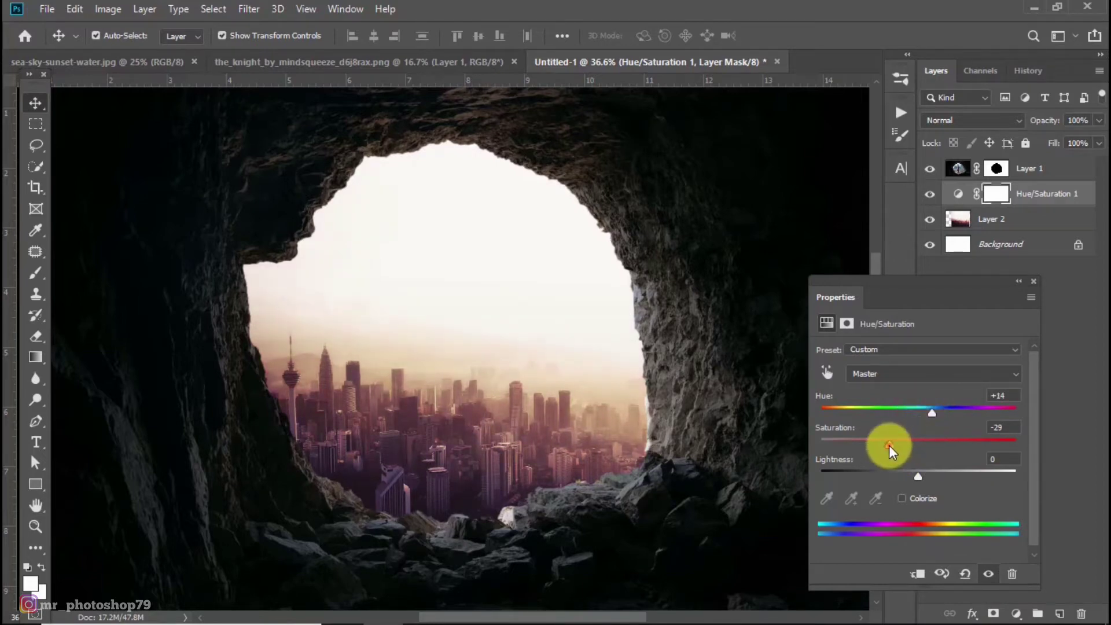
pyautogui.click(1032, 282)
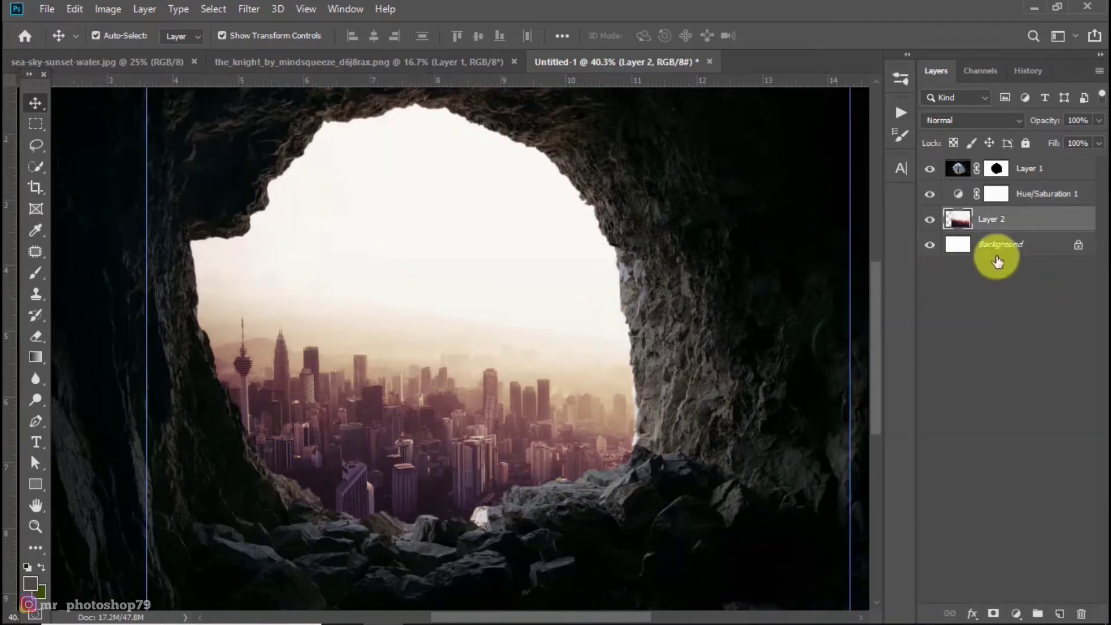
# Step: Nudge the city layer about 0.2 in lower and open Layer 2's context menu
pyautogui.moveTo(472, 354); pyautogui.dragTo(475, 368)
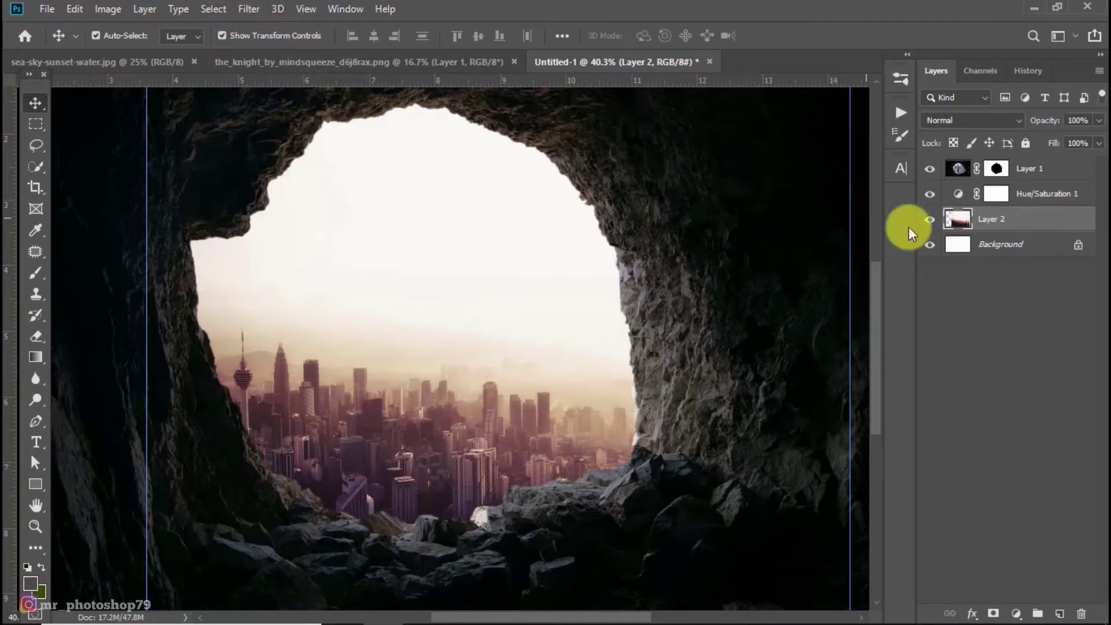
pyautogui.rightClick(1011, 229)
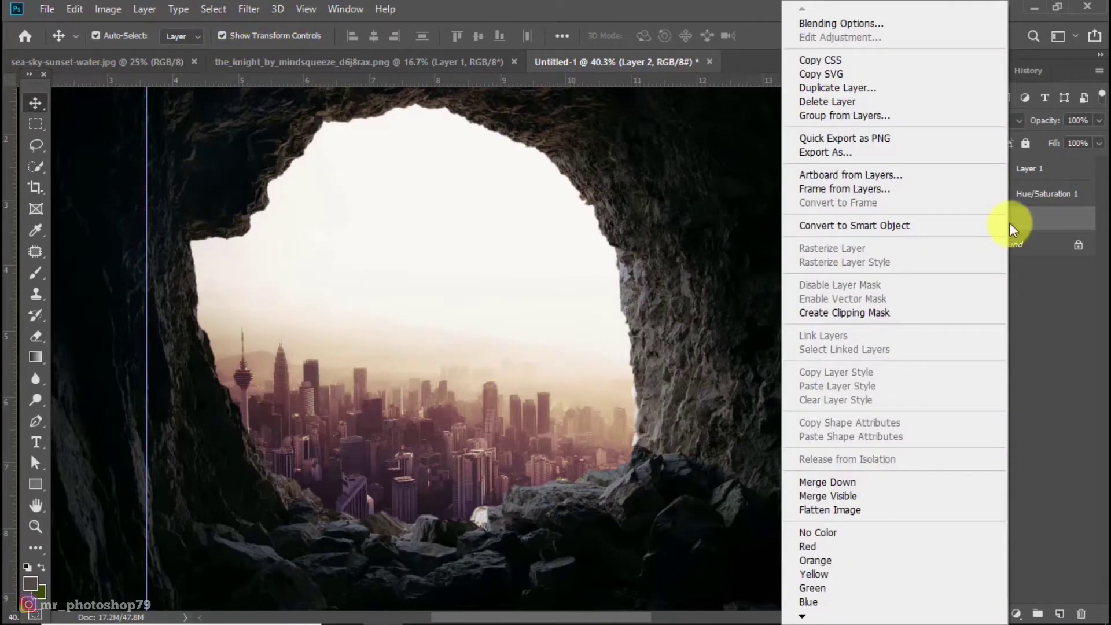
pyautogui.click(884, 312)
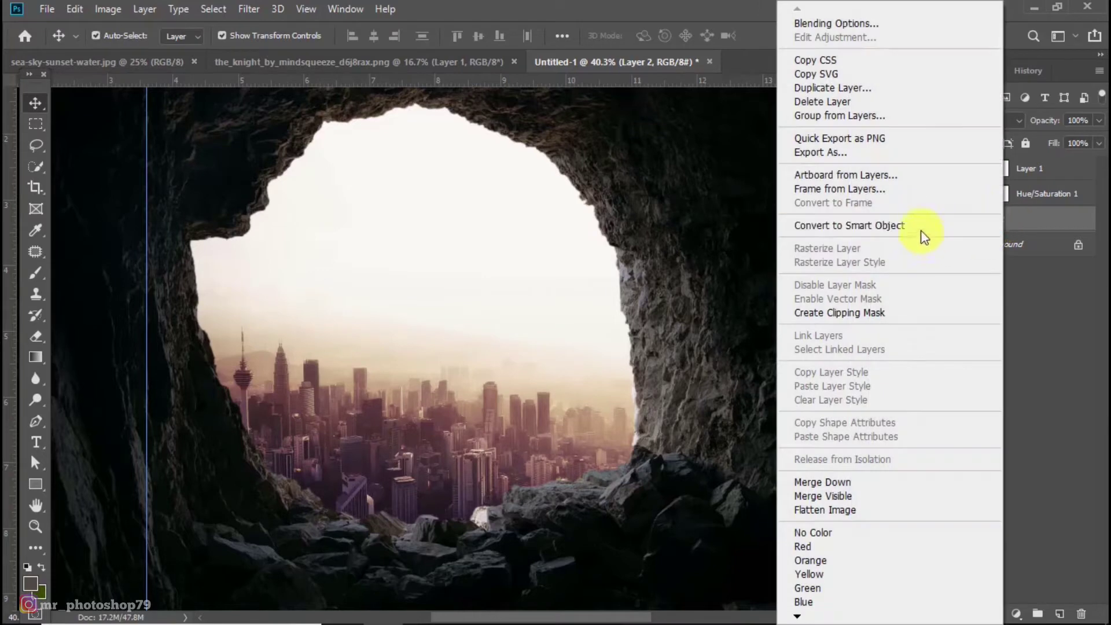
# Step: Convert Layer 2 to a smart object and apply a 4.8 px Gaussian Blur
pyautogui.click(921, 226)
pyautogui.click(244, 9)
pyautogui.moveTo(258, 194)
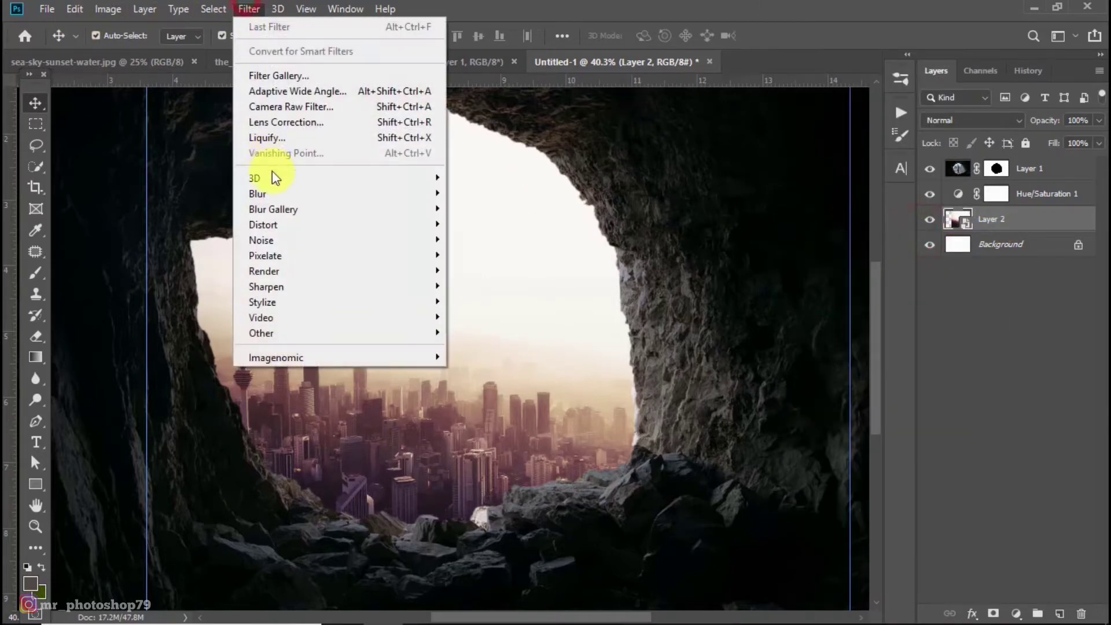
pyautogui.click(496, 243)
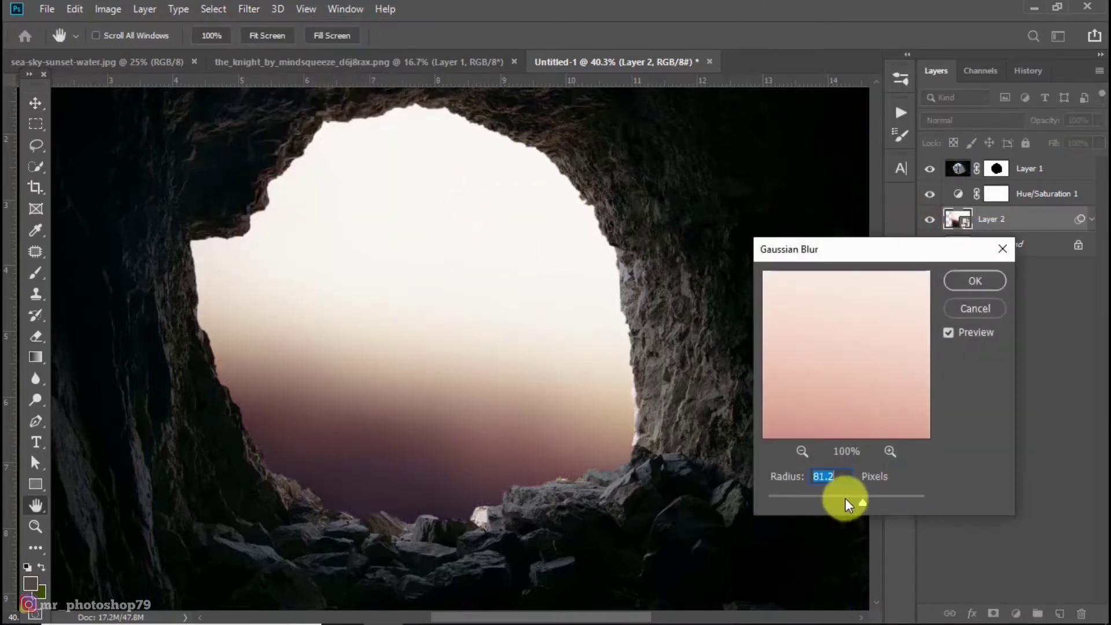
pyautogui.moveTo(806, 501); pyautogui.dragTo(777, 502)
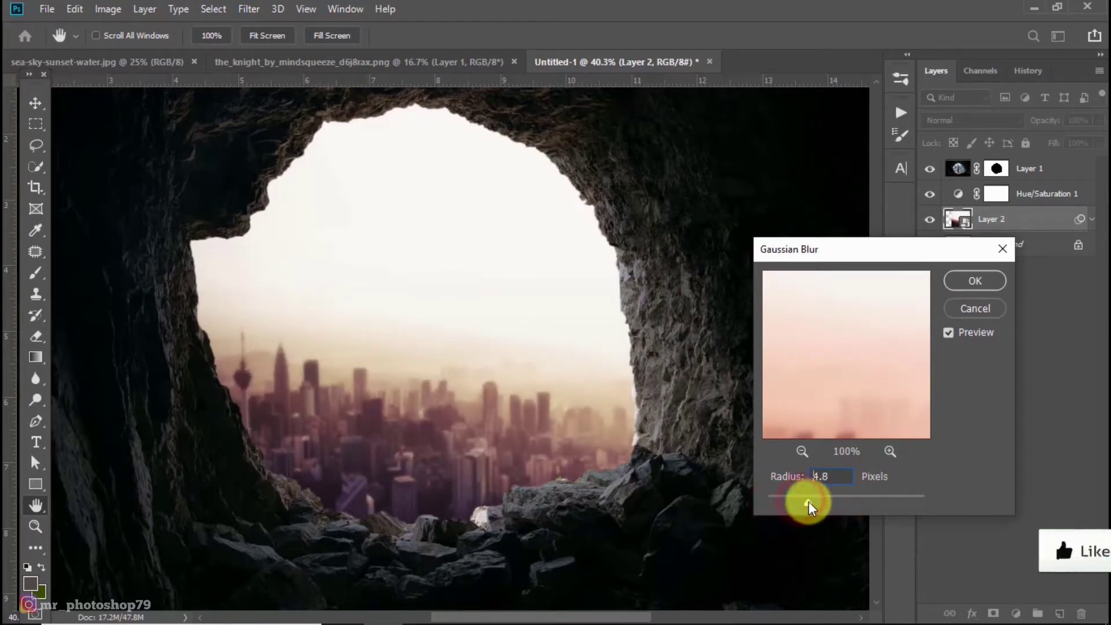
pyautogui.click(977, 280)
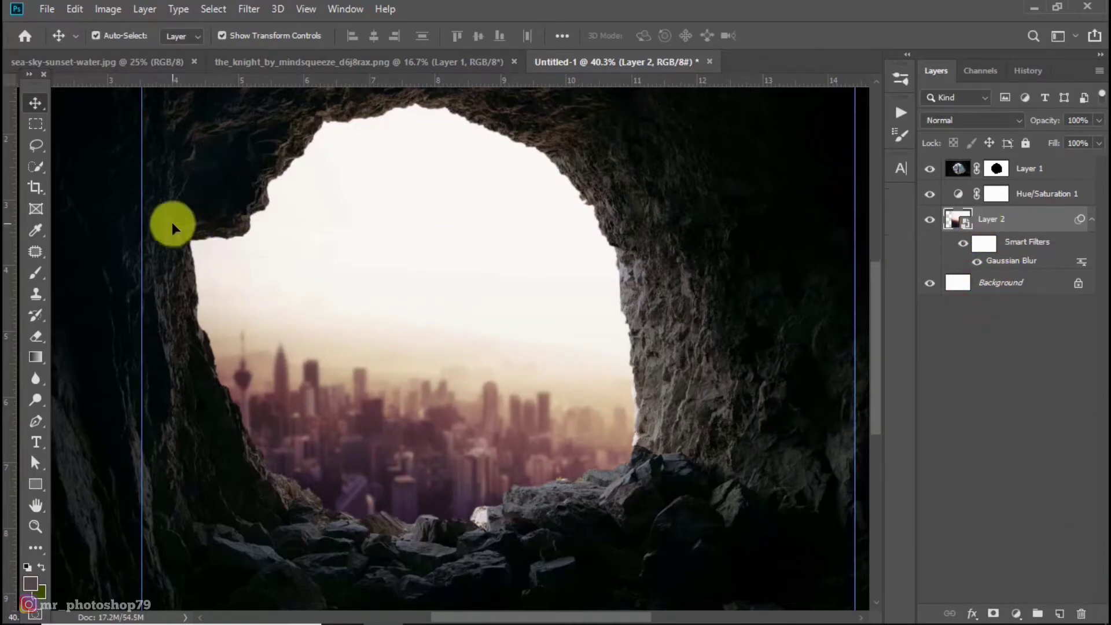
# Step: Fine-tune the city's position, adding and undoing an empty layer along the way
pyautogui.scroll(-1, 608, 386)
pyautogui.moveTo(487, 388); pyautogui.dragTo(501, 397)
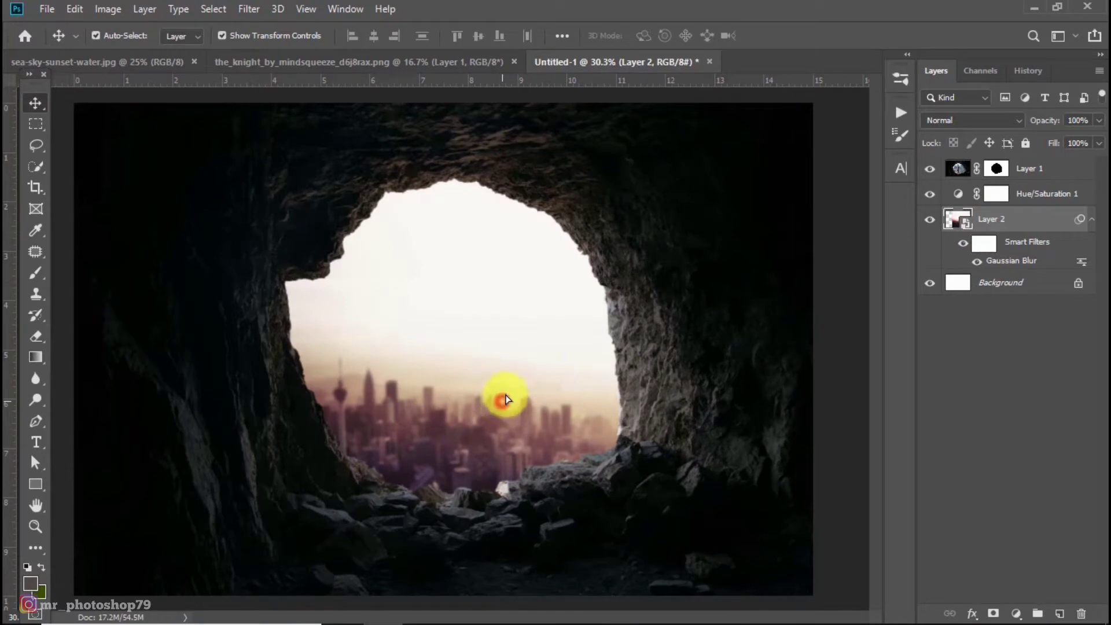
pyautogui.moveTo(501, 397); pyautogui.dragTo(502, 383)
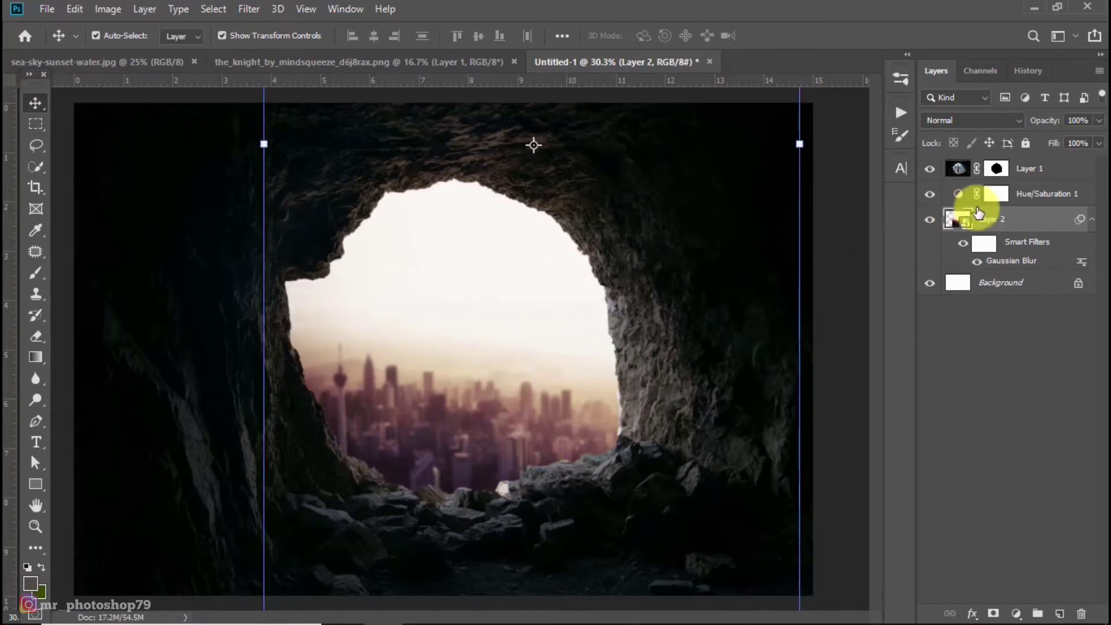
pyautogui.click(1031, 194)
pyautogui.click(1055, 614)
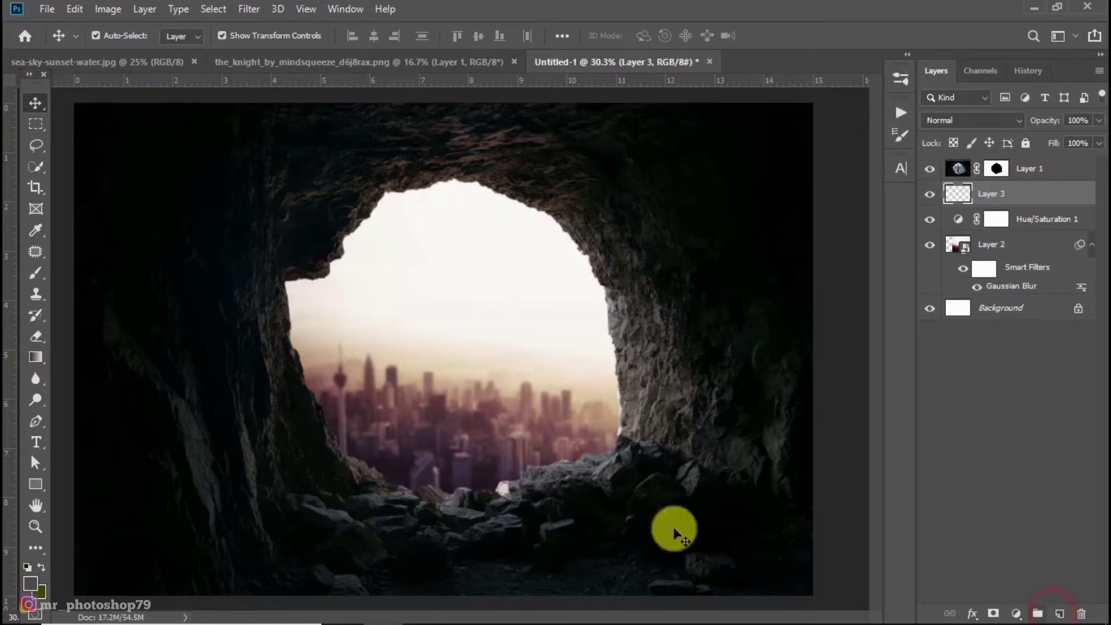
pyautogui.hotkey('ctrl', 'z')
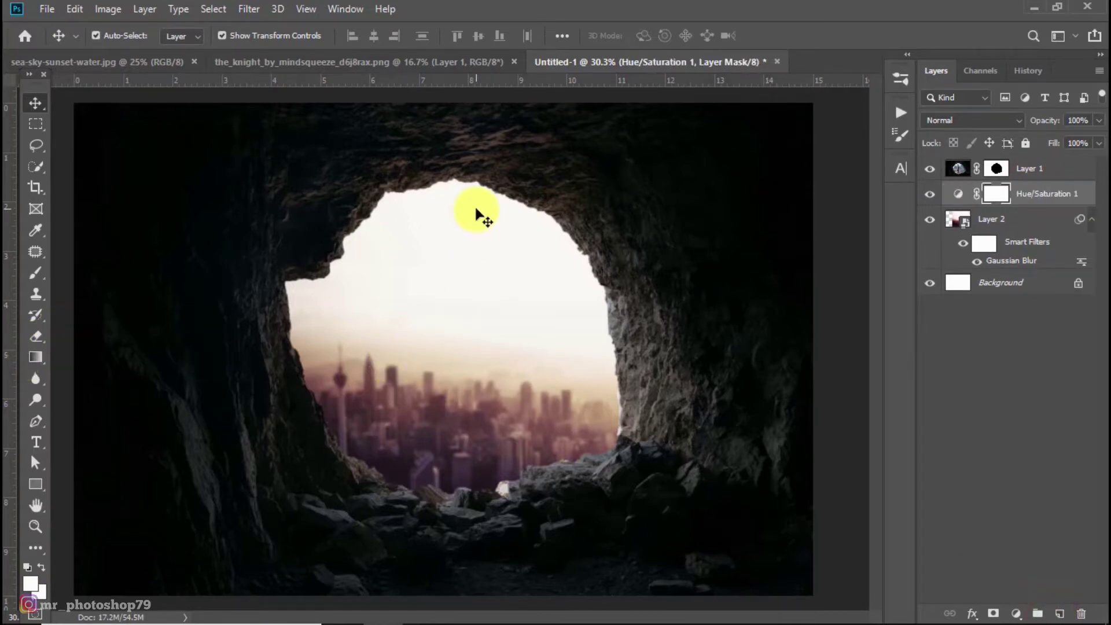
pyautogui.click(476, 215)
# Step: Bring the sea sunset photo in as Layer 3 above Hue/Saturation 1 and lower it
pyautogui.click(366, 61)
pyautogui.click(137, 62)
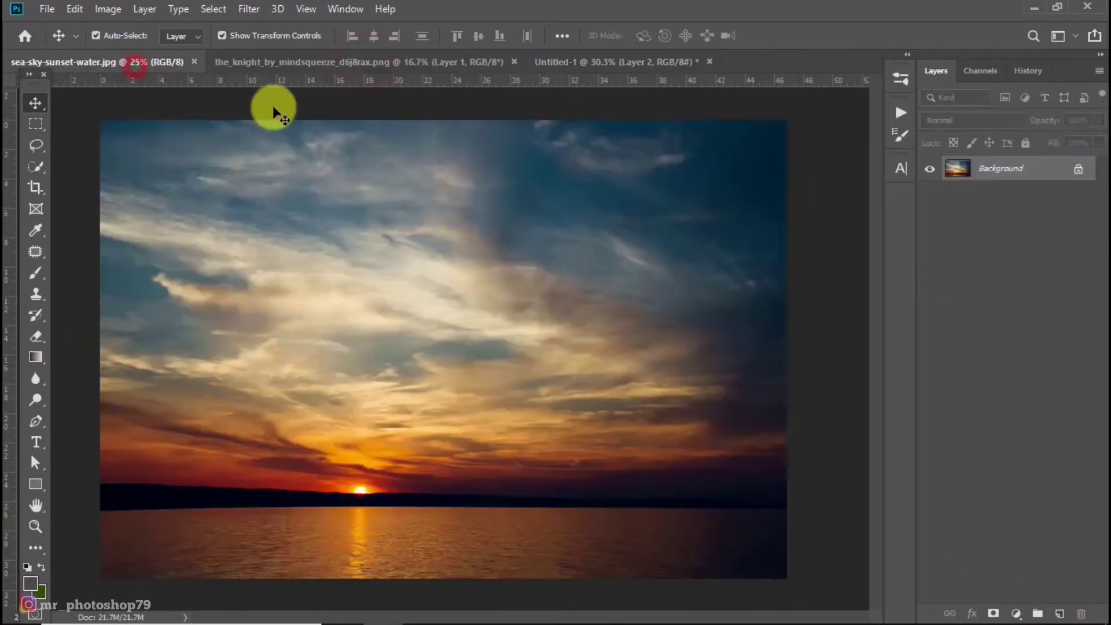
pyautogui.click(496, 222)
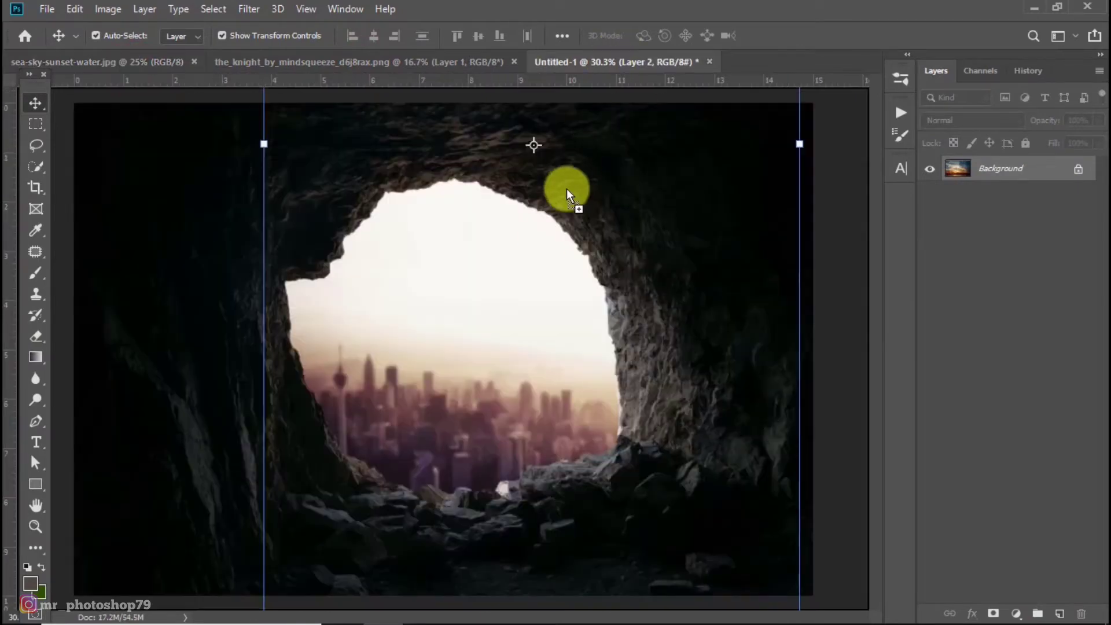
pyautogui.moveTo(612, 62); pyautogui.dragTo(559, 261)
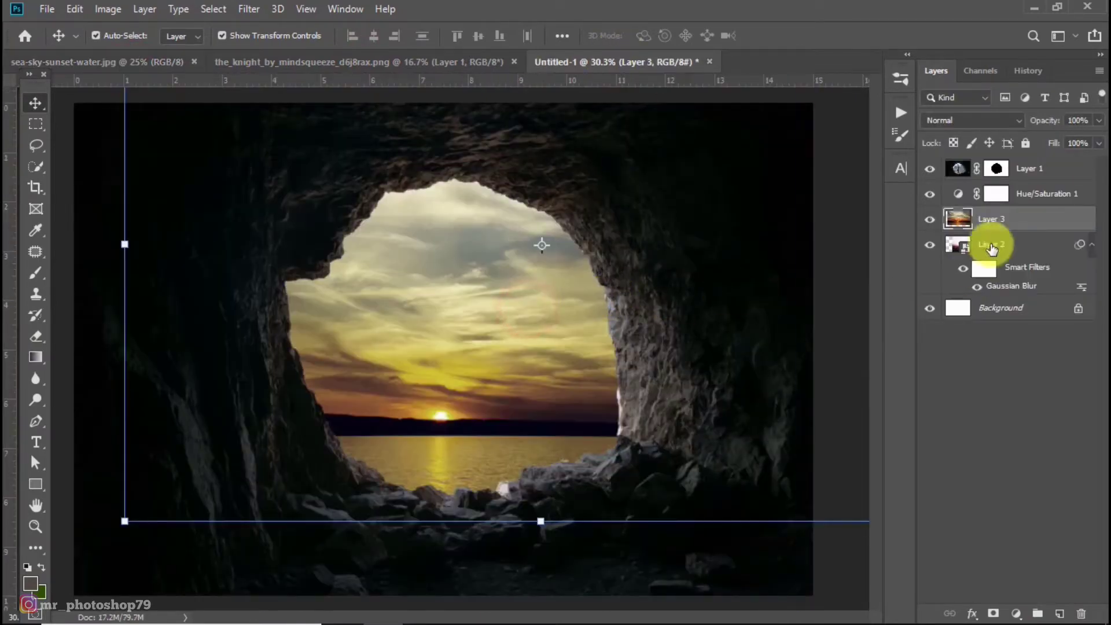
pyautogui.moveTo(991, 220); pyautogui.dragTo(1036, 191)
pyautogui.moveTo(509, 290); pyautogui.dragTo(481, 350)
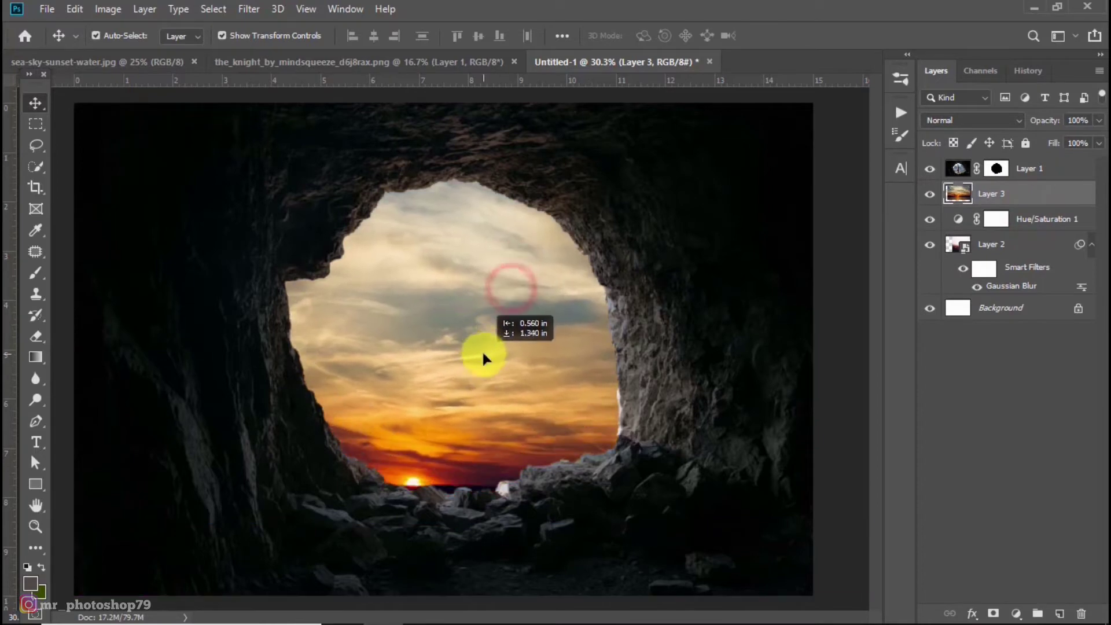
pyautogui.keyDown('alt'); pyautogui.scroll(-3, 479, 350); pyautogui.keyUp('alt')
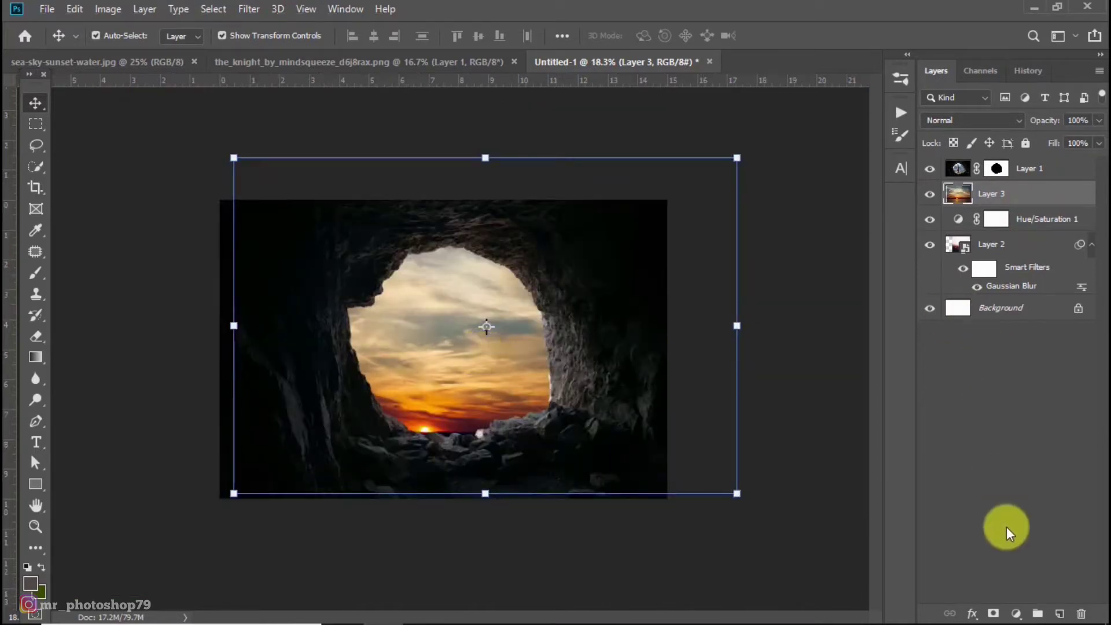
# Step: Mask Layer 3 and drag a CMYK 100/100/100/10 gradient fading out its lower part
pyautogui.click(993, 614)
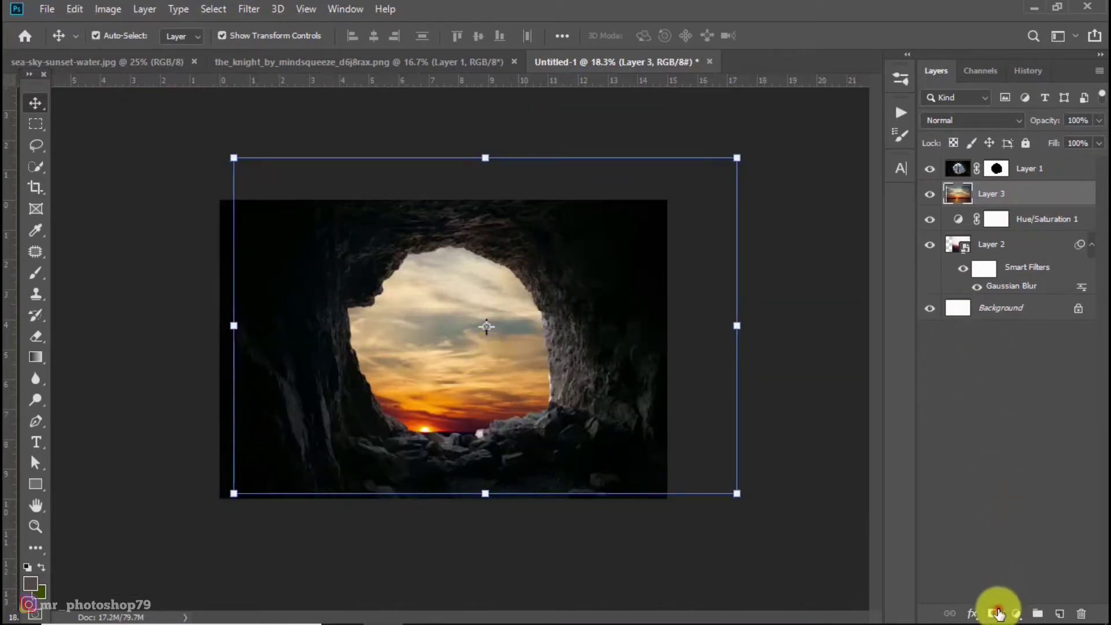
pyautogui.click(31, 584)
pyautogui.click(978, 493)
pyautogui.write('100\t')
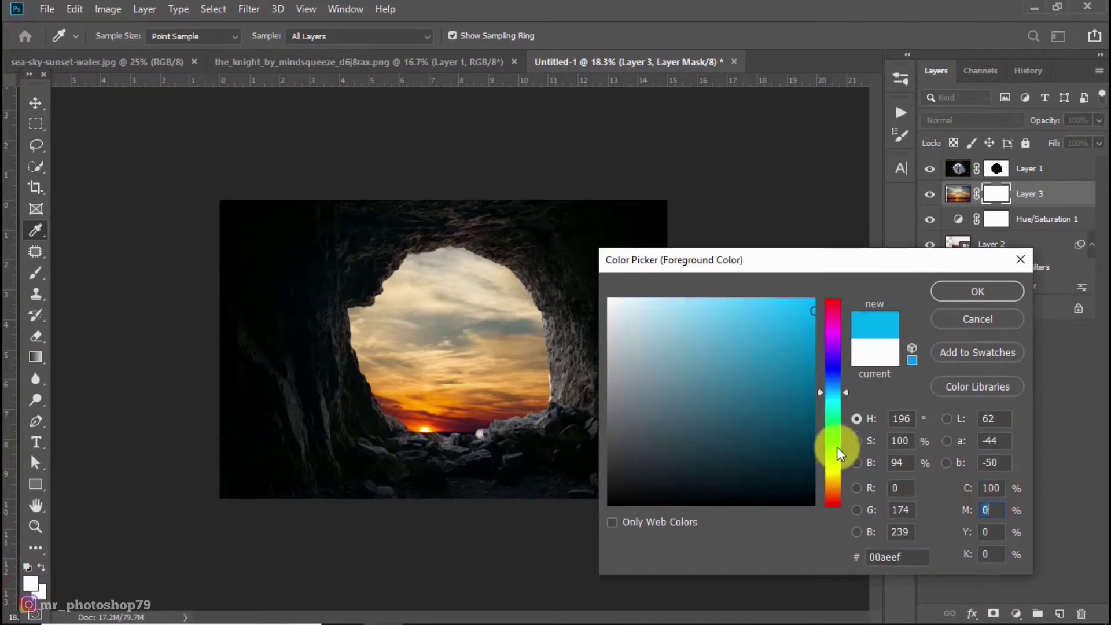
pyautogui.write('100\t100\t10')
pyautogui.press('Return')
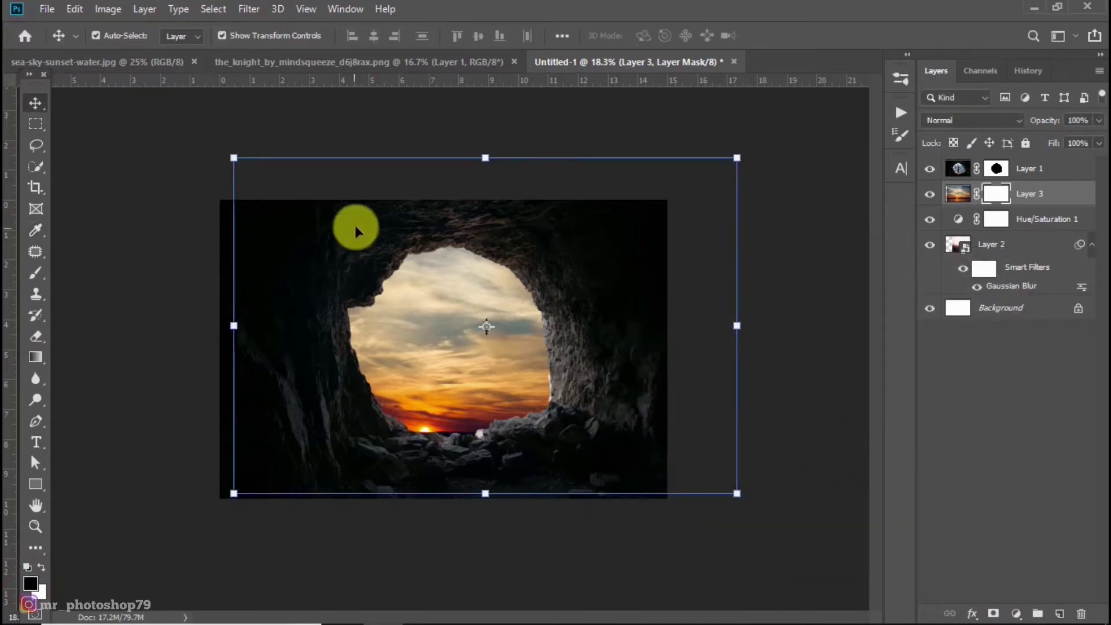
pyautogui.click(36, 352)
pyautogui.moveTo(447, 394); pyautogui.dragTo(466, 240)
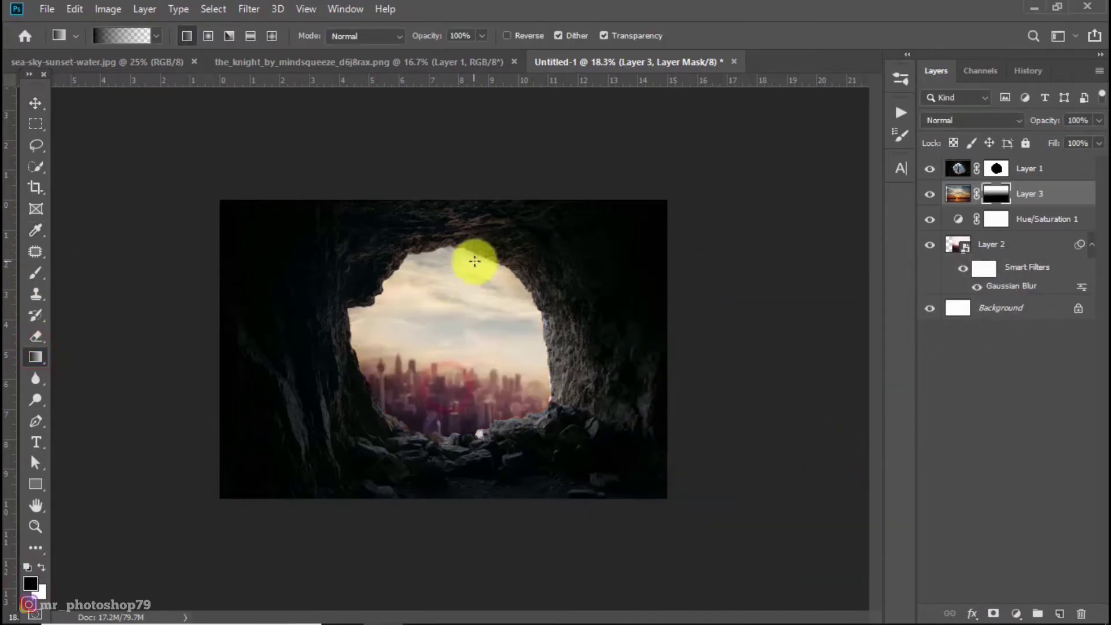
# Step: Scale the sunset layer to about 91% and move it right and up
pyautogui.hotkey('ctrl', '0')
pyautogui.click(35, 103)
pyautogui.moveTo(510, 269)
pyautogui.mouseDown()
pyautogui.moveTo(473, 262)
pyautogui.moveTo(481, 245)
pyautogui.mouseUp()
pyautogui.hotkey('ctrl', 't')
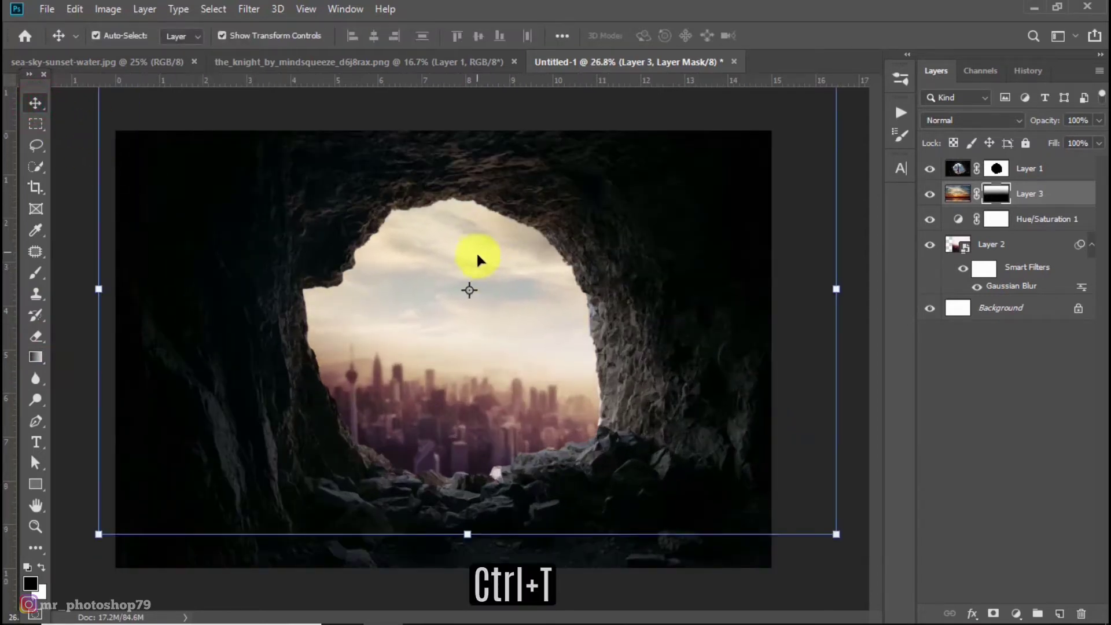
pyautogui.hotkey('ctrl', '0')
pyautogui.moveTo(742, 118)
pyautogui.mouseDown()
pyautogui.moveTo(670, 168)
pyautogui.moveTo(704, 164)
pyautogui.moveTo(689, 151)
pyautogui.mouseUp()
pyautogui.moveTo(524, 327)
pyautogui.mouseDown()
pyautogui.moveTo(578, 315)
pyautogui.moveTo(588, 325)
pyautogui.mouseUp()
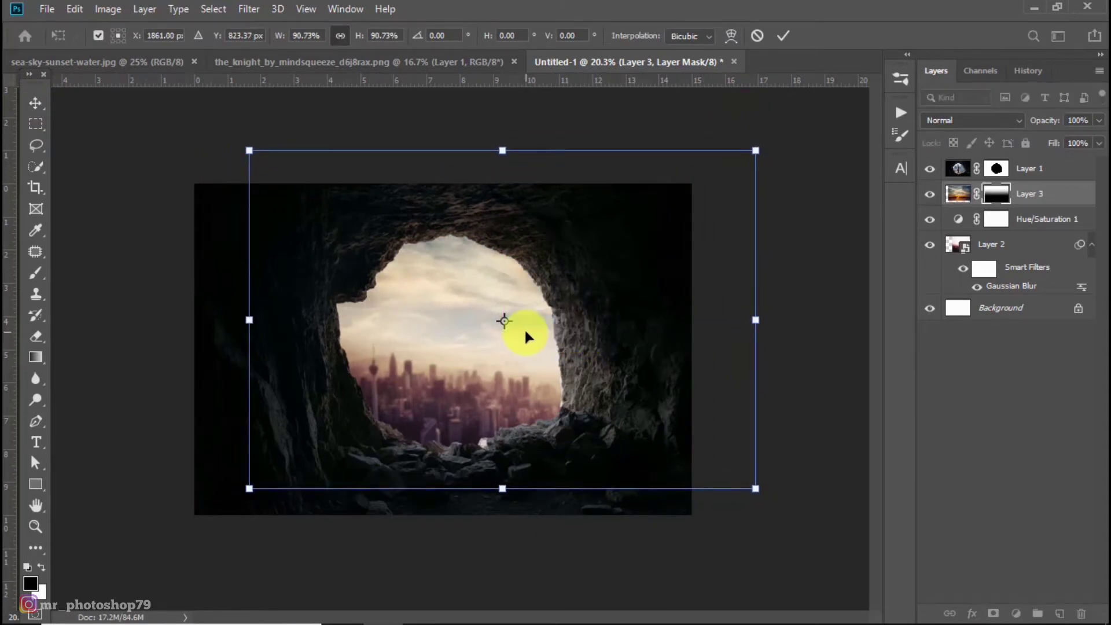
pyautogui.press('Return')
# Step: Redraw the mask gradient to blend the sunset sky into the city skyline
pyautogui.scroll(3, 449, 318)
pyautogui.scroll(1, 449, 318)
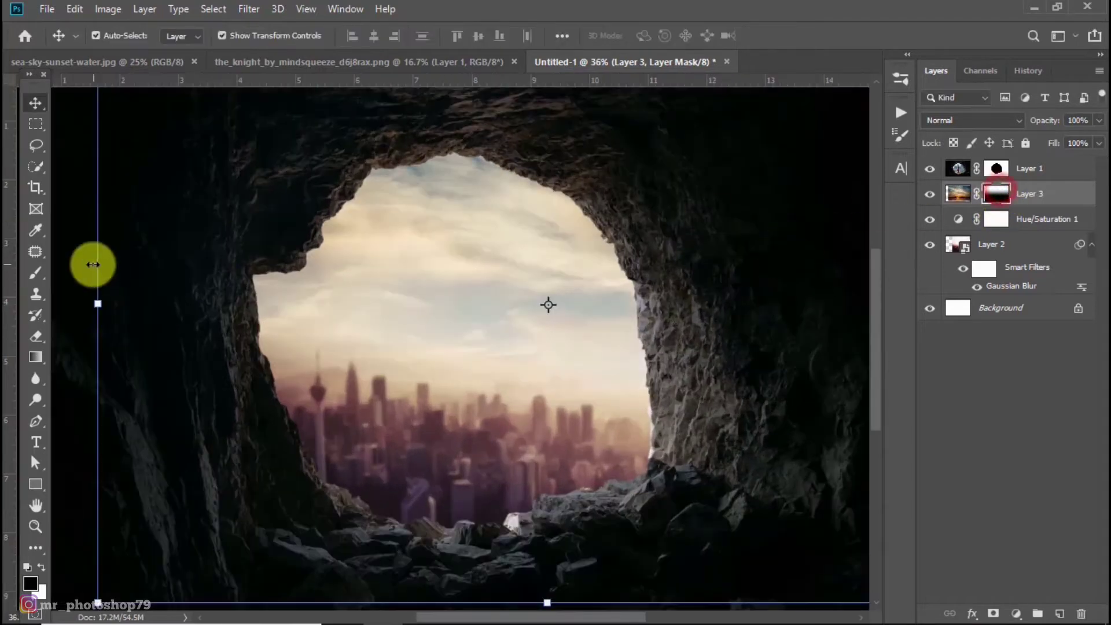
pyautogui.click(38, 357)
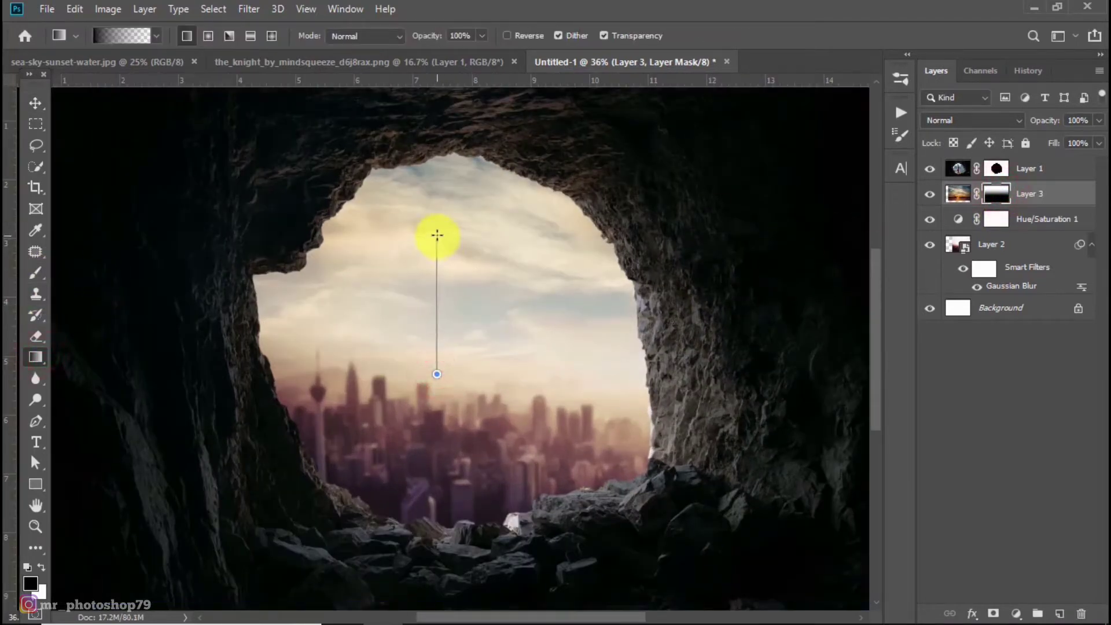
pyautogui.moveTo(437, 235); pyautogui.dragTo(437, 235)
pyautogui.click(35, 103)
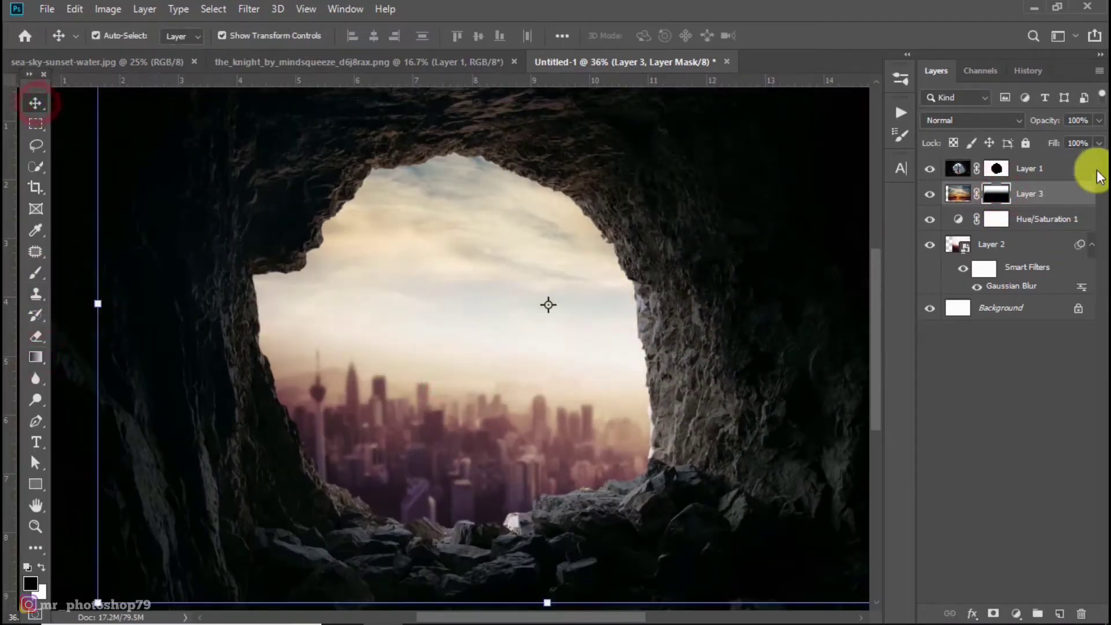
# Step: Set sunset Layer 3 to 79% opacity, shift it down slightly, and stack it below Hue/Saturation 1
pyautogui.moveTo(1093, 140); pyautogui.dragTo(1082, 140)
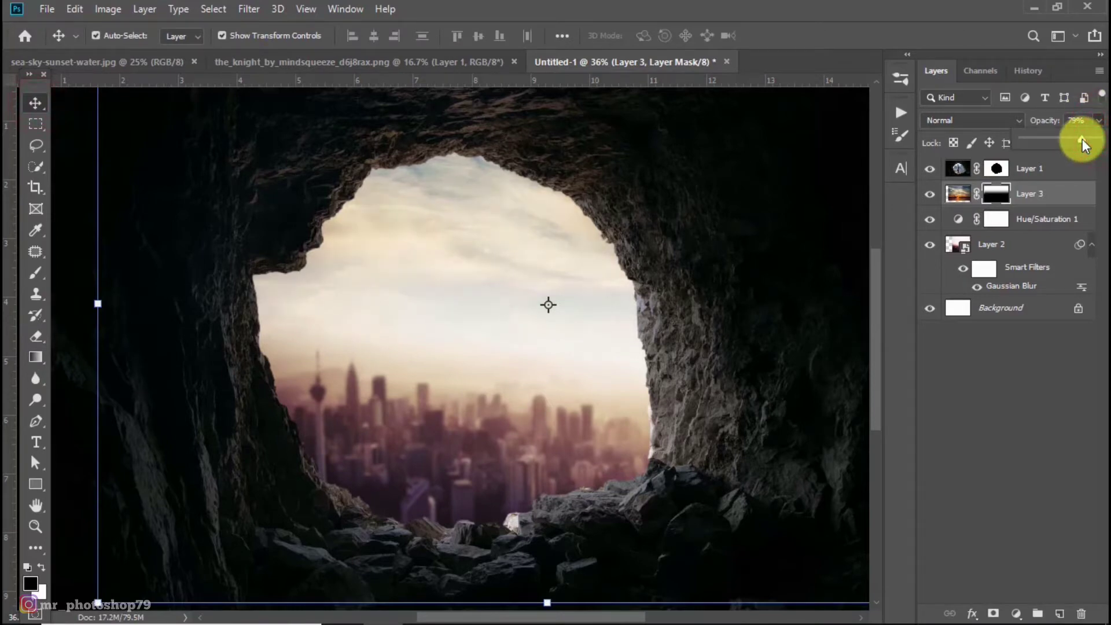
pyautogui.moveTo(462, 270); pyautogui.dragTo(464, 283)
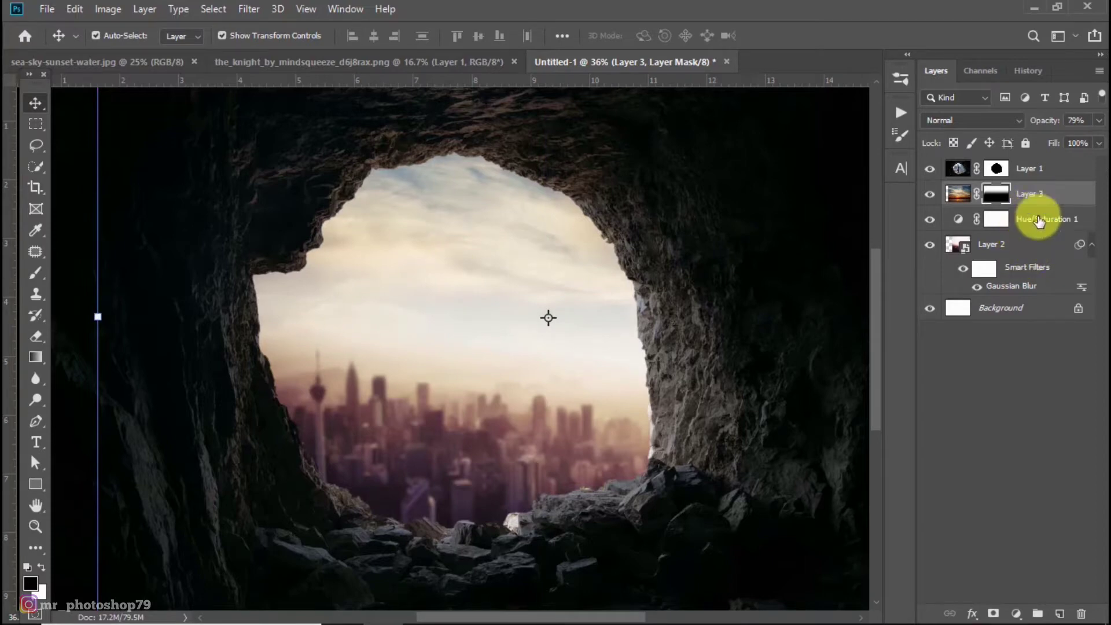
pyautogui.moveTo(961, 198); pyautogui.dragTo(959, 231)
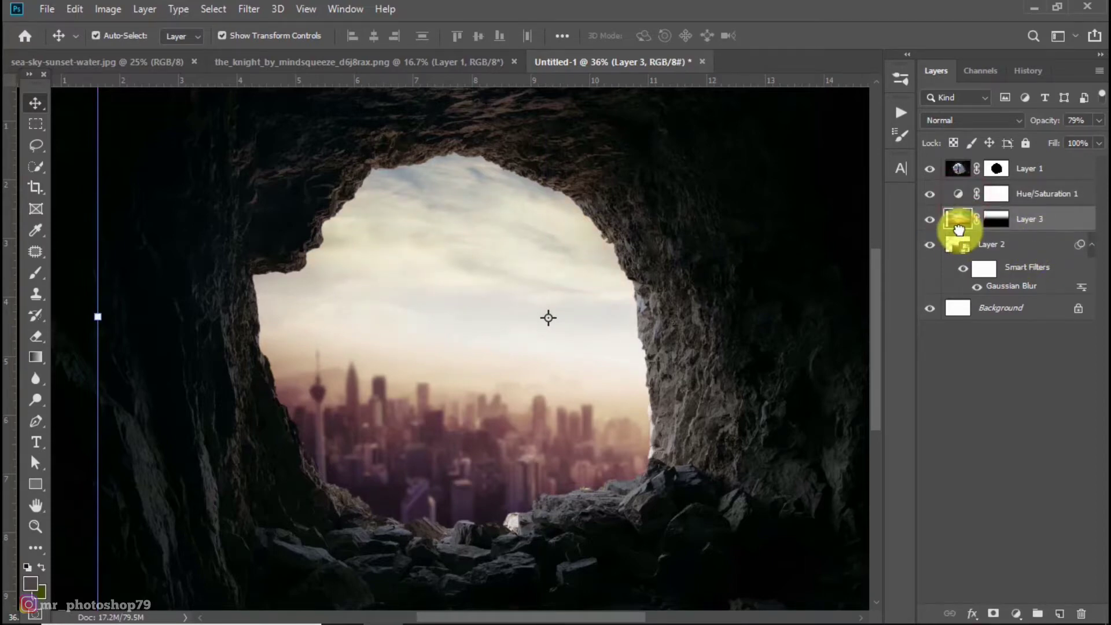
pyautogui.scroll(-2, 519, 297)
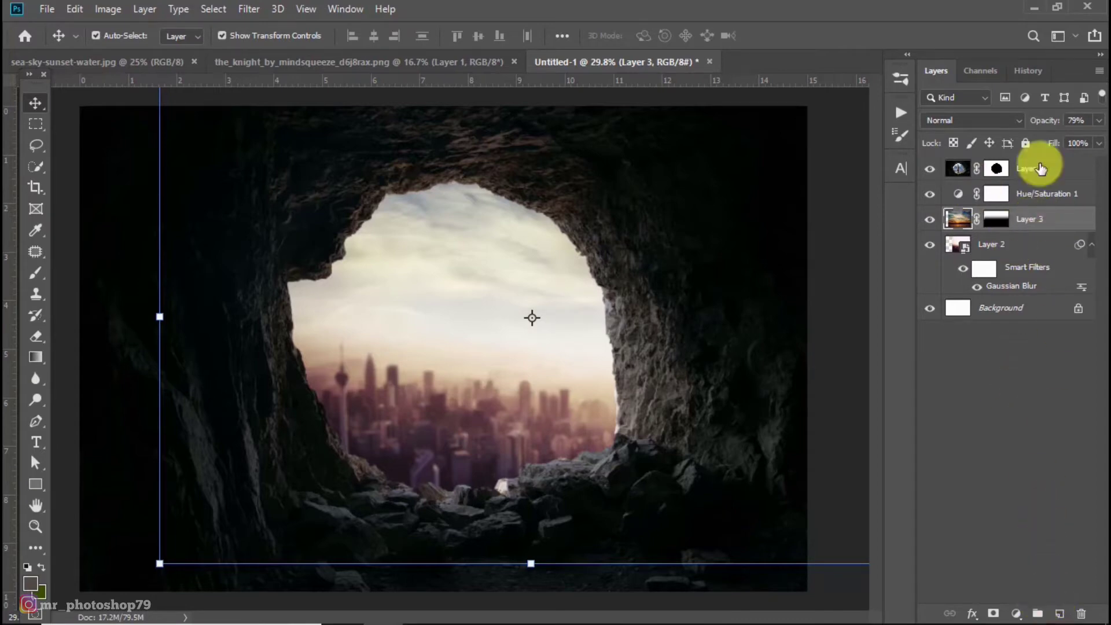
pyautogui.click(1041, 193)
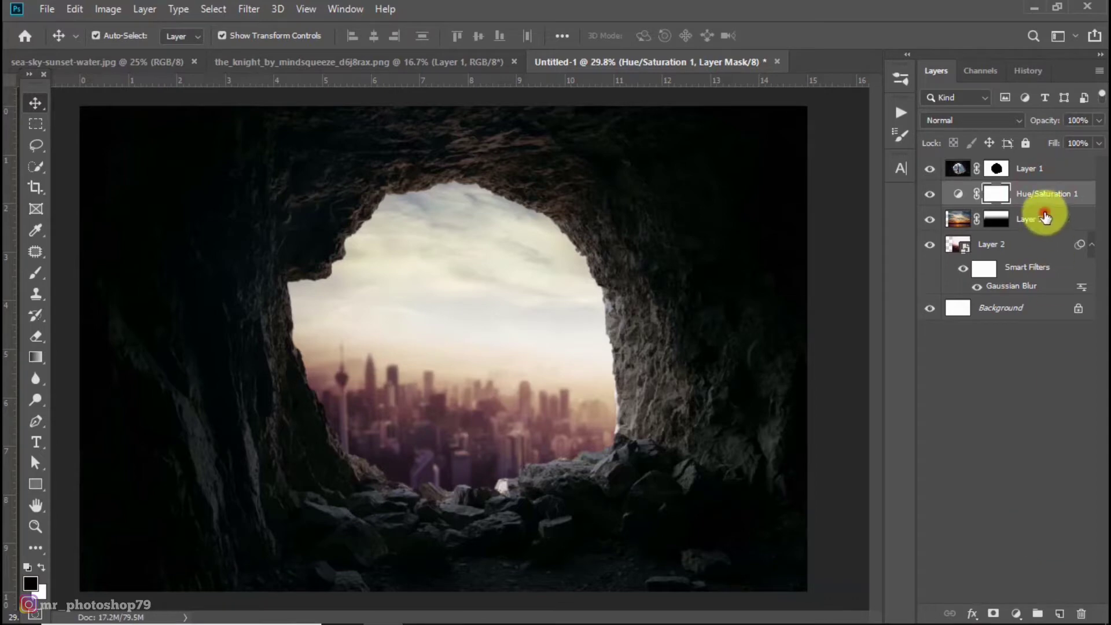
pyautogui.click(1040, 219)
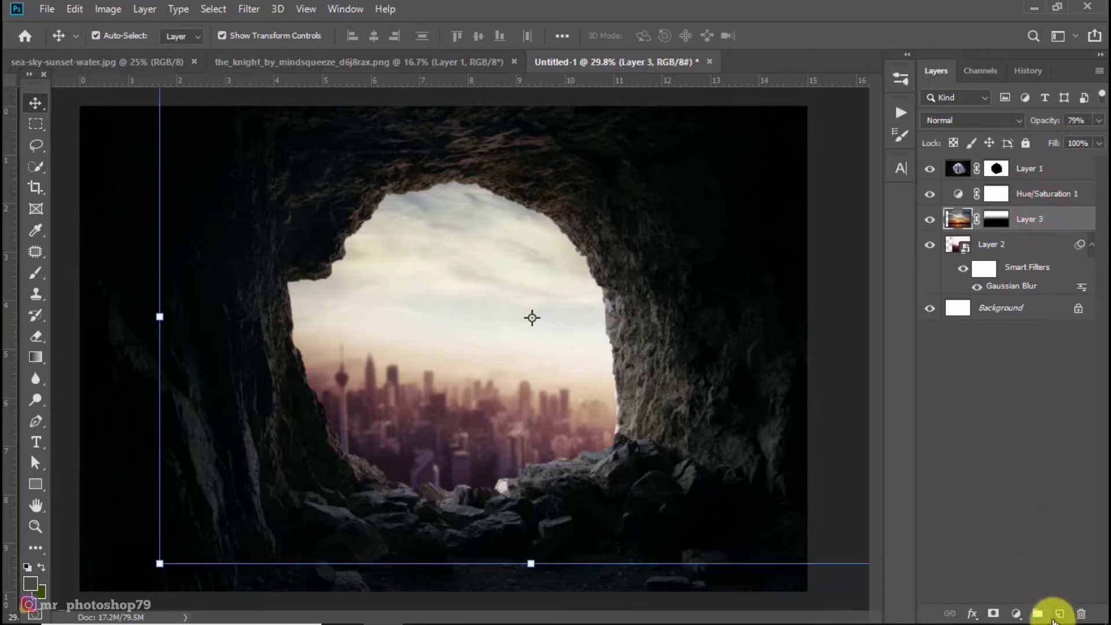
# Step: Add a new empty Layer 4 and set the foreground colour to white for brushing
pyautogui.click(1056, 614)
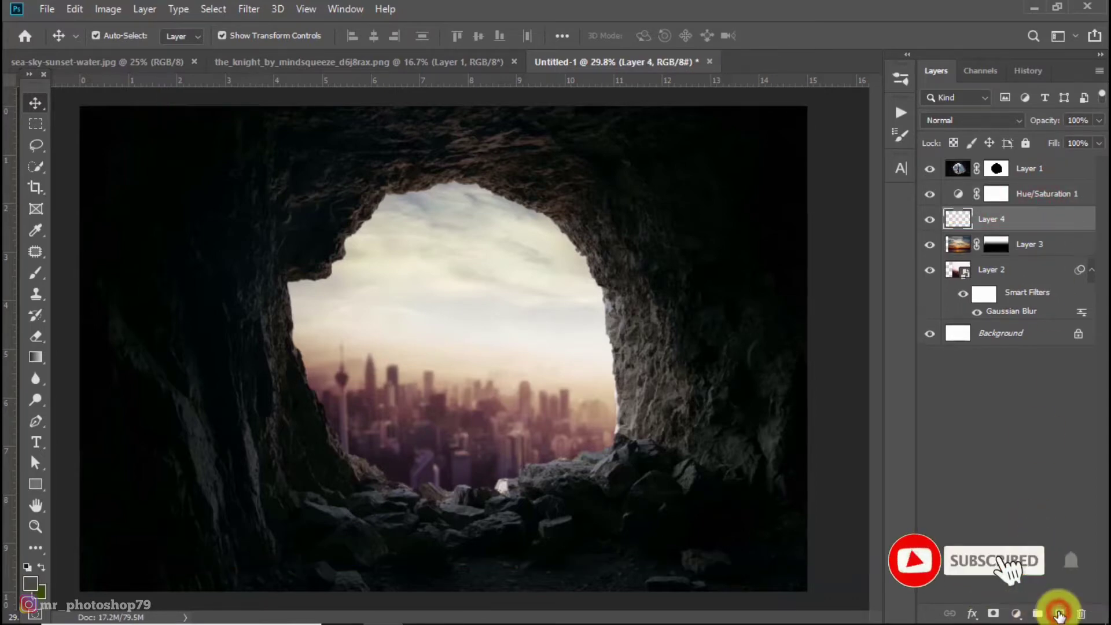
pyautogui.click(36, 273)
pyautogui.click(31, 582)
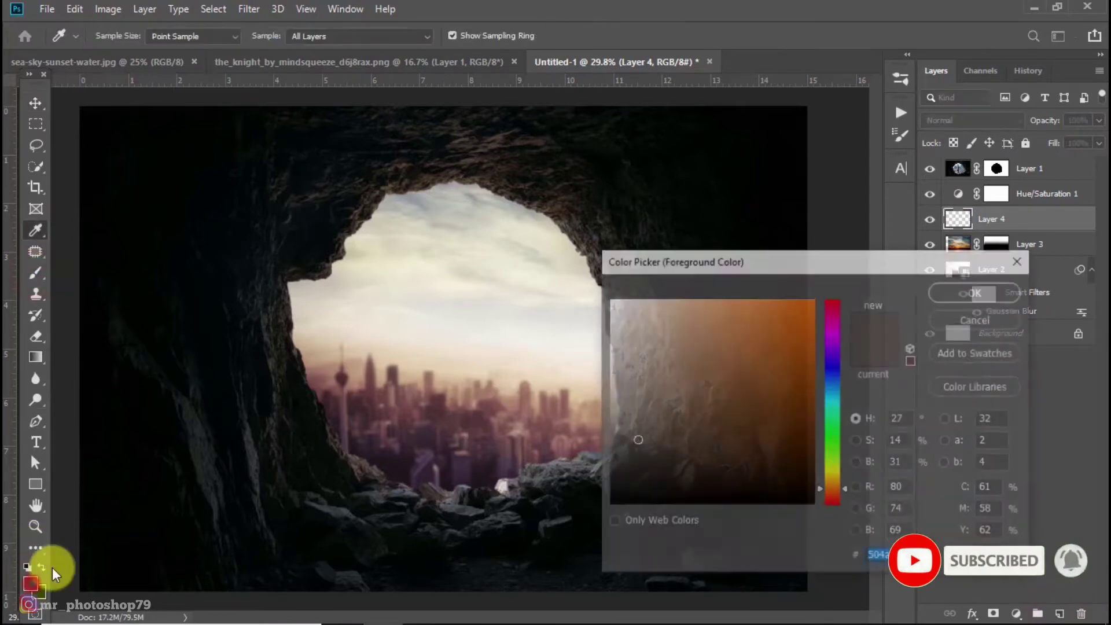
pyautogui.click(988, 488)
pyautogui.write('0\t0\t0\t0')
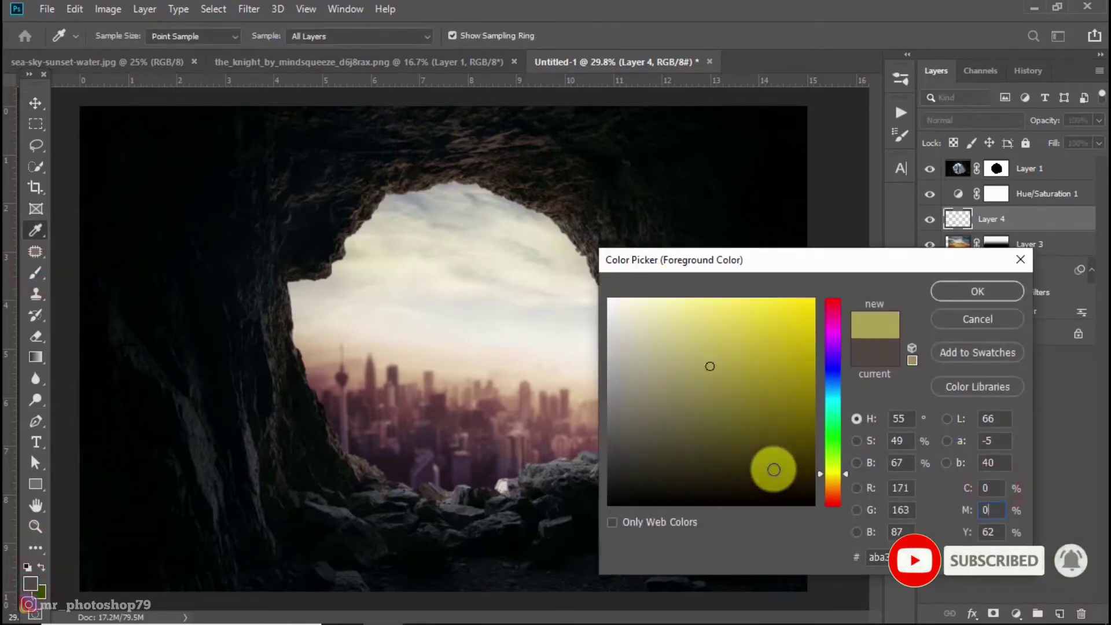
pyautogui.press('Return')
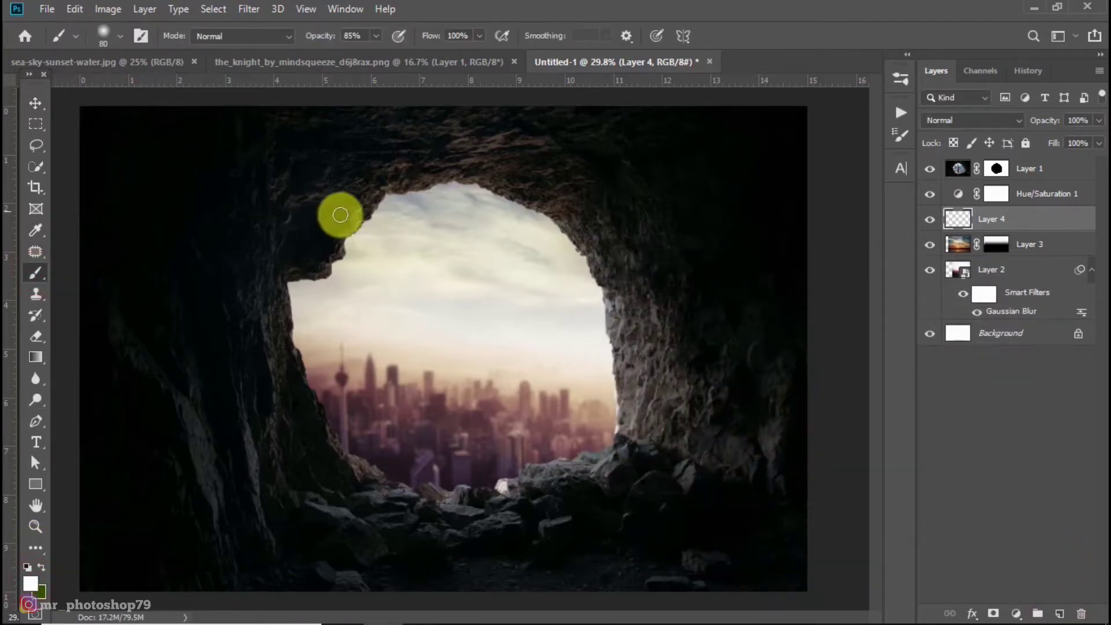
# Step: Paint one large soft white glow over the cave opening with a 100% opacity brush
pyautogui.moveTo(376, 36); pyautogui.dragTo(449, 68)
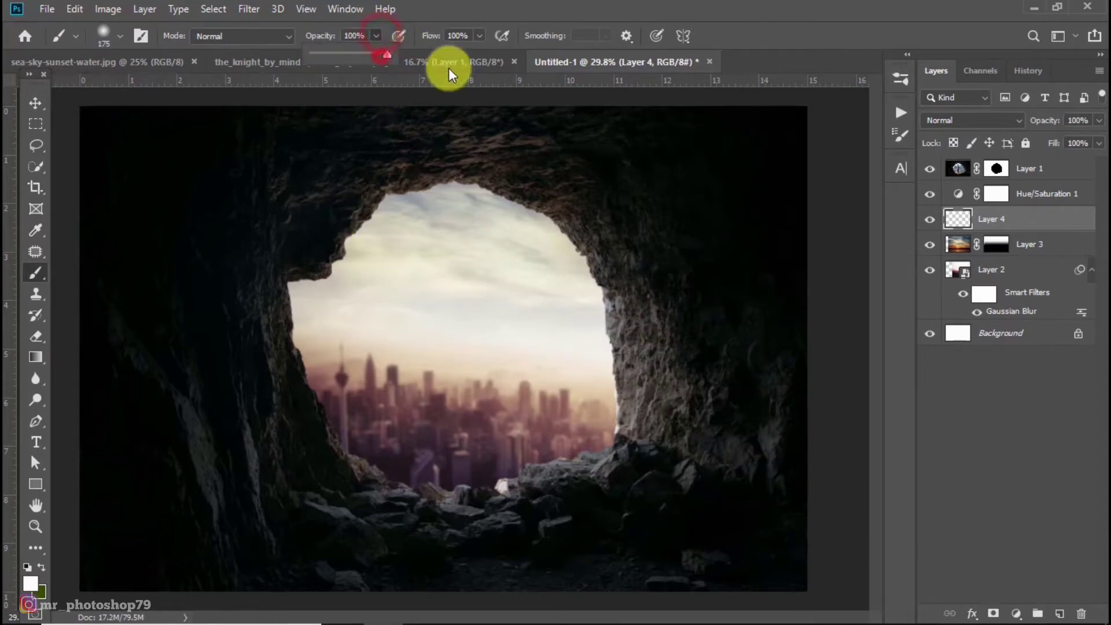
pyautogui.press(']')
pyautogui.press(']')
pyautogui.press(']')
pyautogui.press(']')
pyautogui.press(']')
pyautogui.press(']')
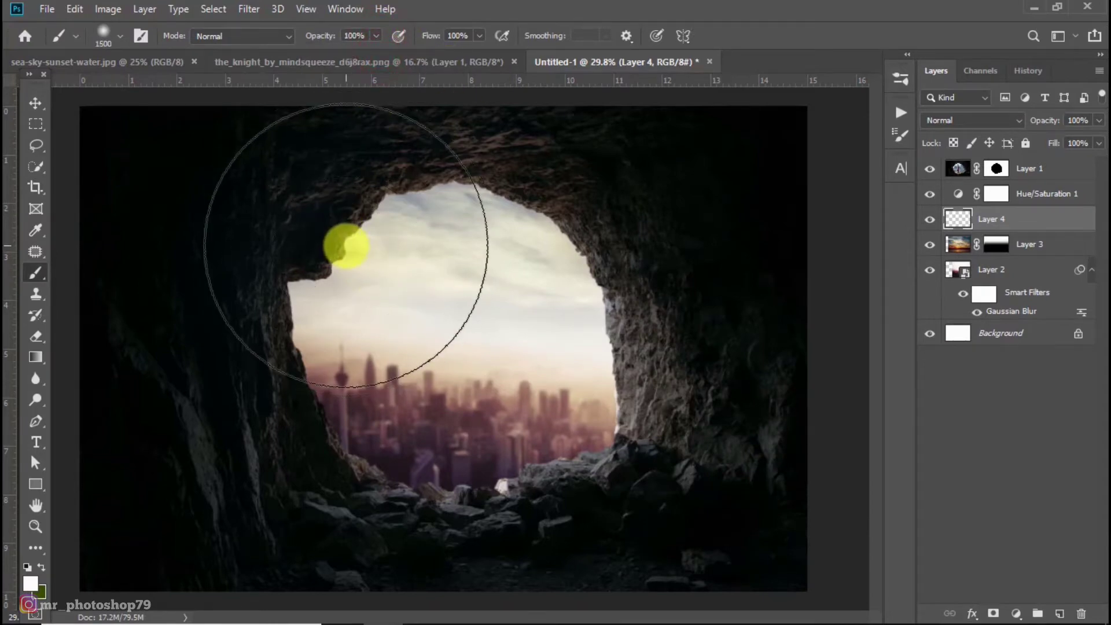
pyautogui.click(346, 246)
pyautogui.click(35, 103)
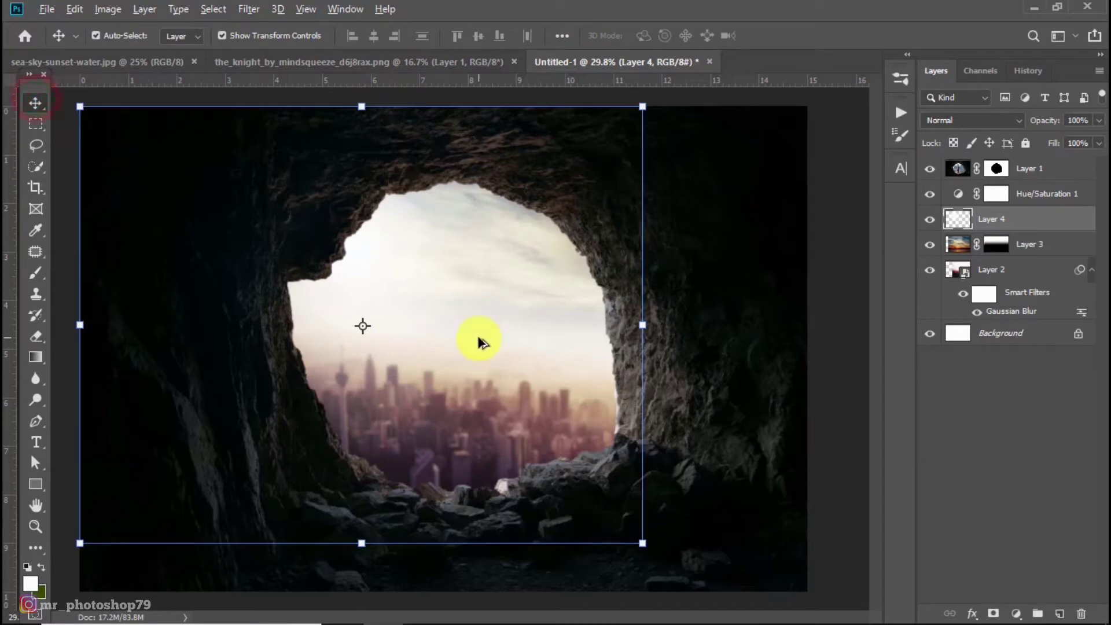
# Step: Free-transform the glow layer in Distort mode, pulling the bottom-right corner outward
pyautogui.scroll(-1, 484, 340)
pyautogui.rightClick(521, 415)
pyautogui.hotkey('ctrl', 't')
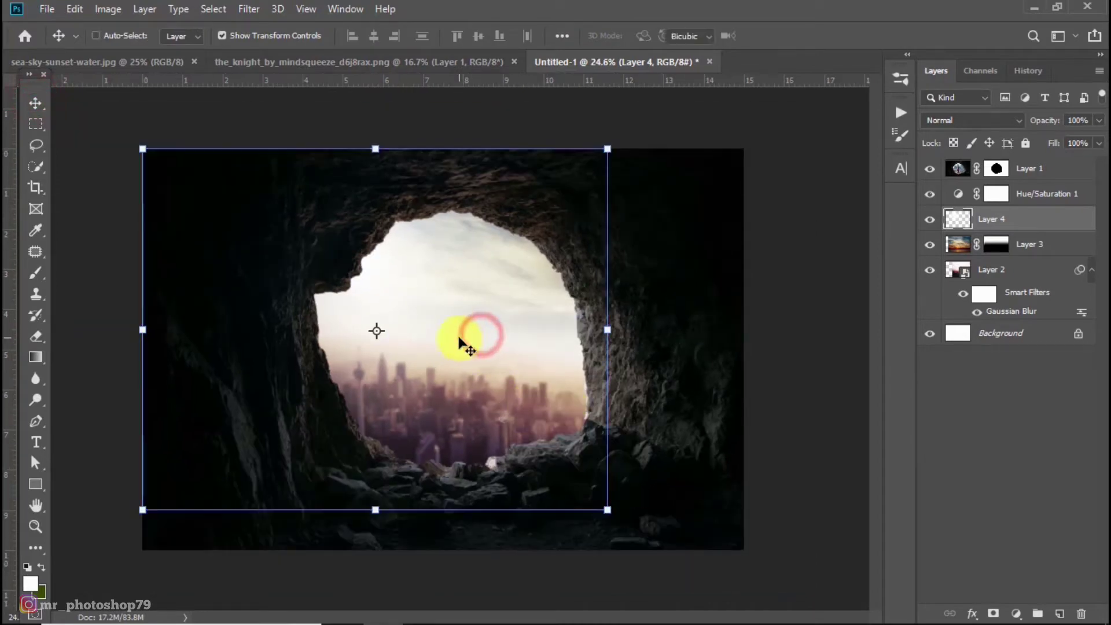
pyautogui.rightClick(458, 334)
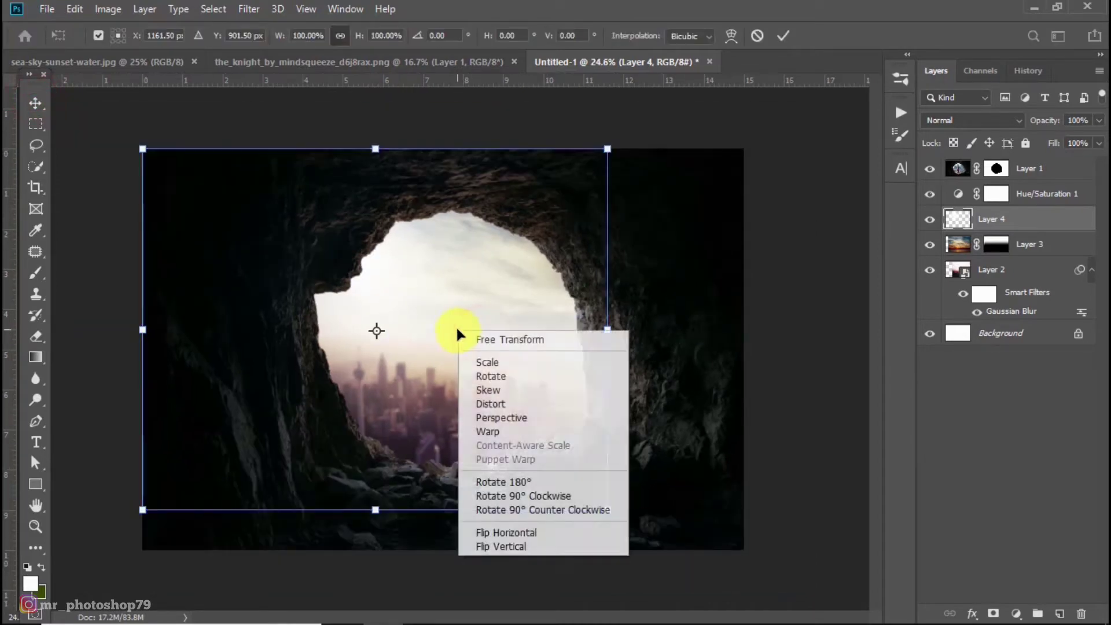
pyautogui.click(512, 418)
pyautogui.moveTo(607, 510); pyautogui.dragTo(607, 509)
pyautogui.rightClick(463, 360)
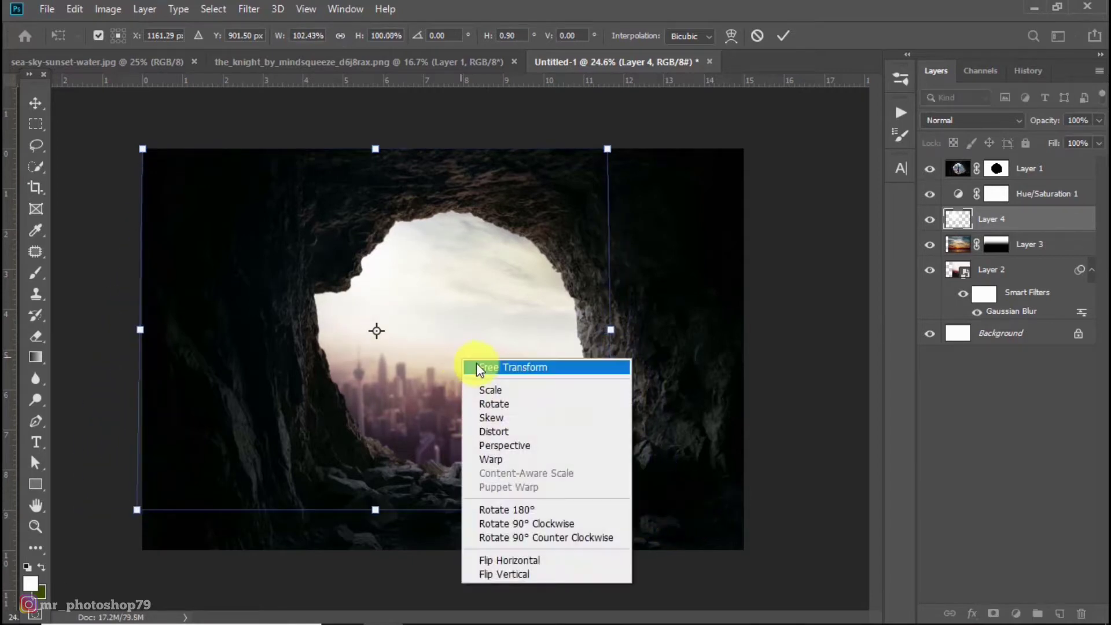
pyautogui.click(513, 438)
pyautogui.moveTo(608, 509); pyautogui.dragTo(789, 532)
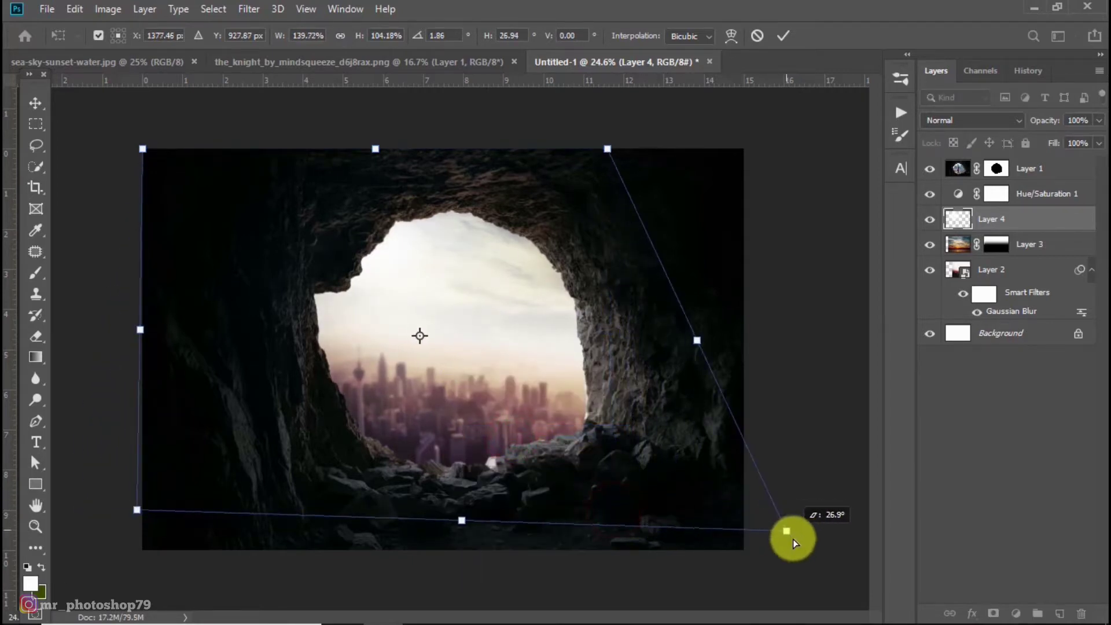
pyautogui.moveTo(501, 441)
pyautogui.mouseDown()
pyautogui.moveTo(543, 409)
pyautogui.moveTo(484, 406)
pyautogui.mouseUp()
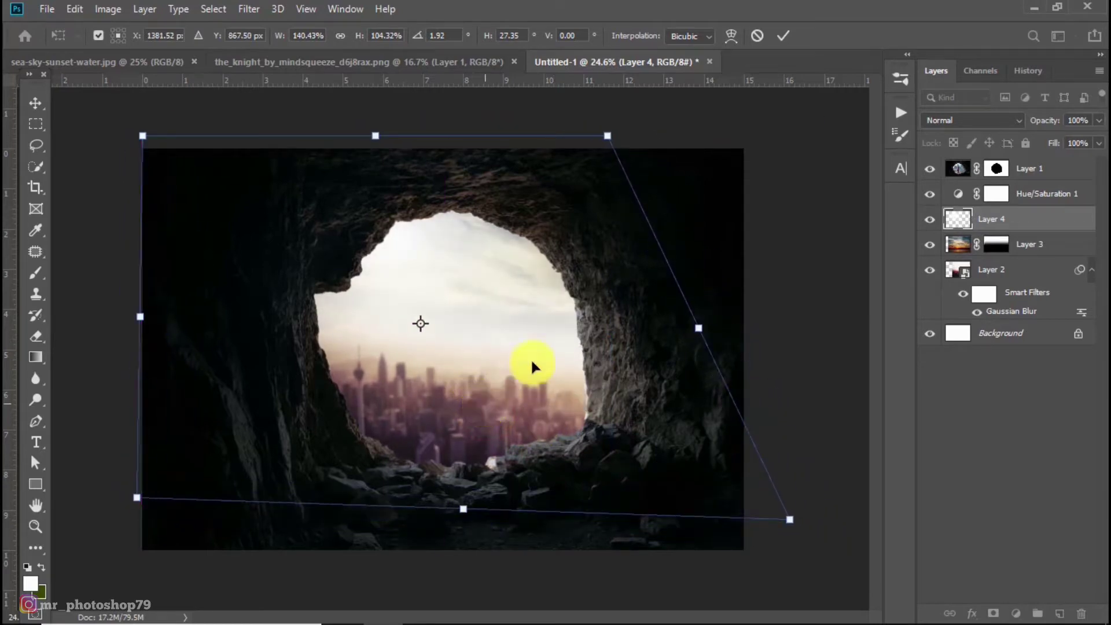
# Step: Reshape the glow's corners and left side to fit the opening, then apply the distortion
pyautogui.moveTo(607, 136); pyautogui.dragTo(580, 155)
pyautogui.moveTo(537, 380)
pyautogui.mouseDown()
pyautogui.moveTo(518, 364)
pyautogui.moveTo(557, 385)
pyautogui.moveTo(519, 377)
pyautogui.mouseUp()
pyautogui.moveTo(461, 352); pyautogui.dragTo(435, 357)
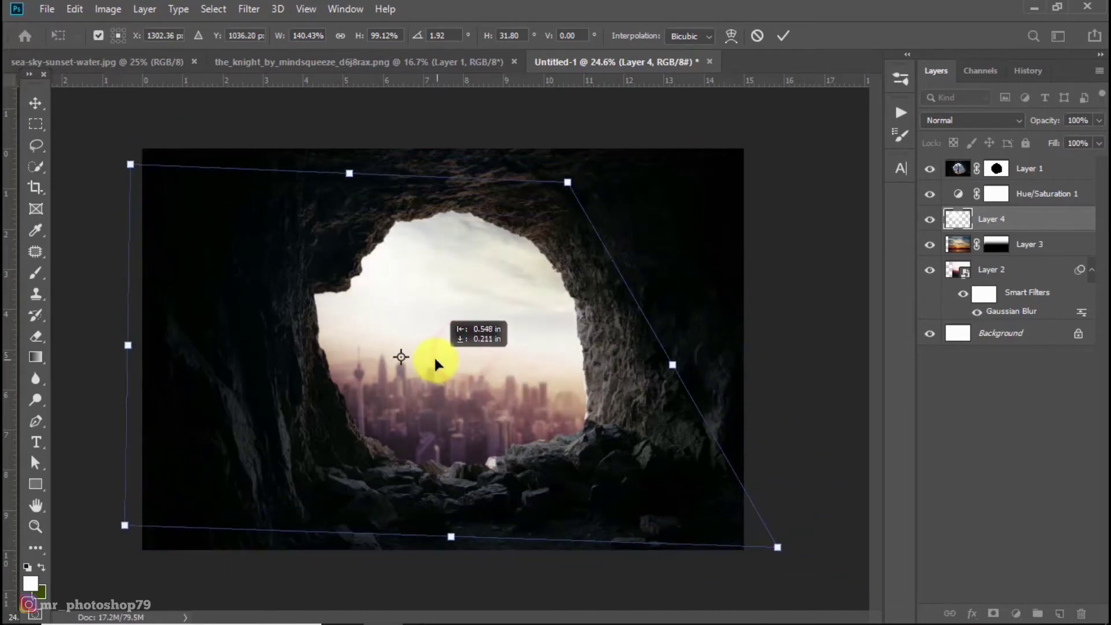
pyautogui.moveTo(123, 518); pyautogui.dragTo(214, 524)
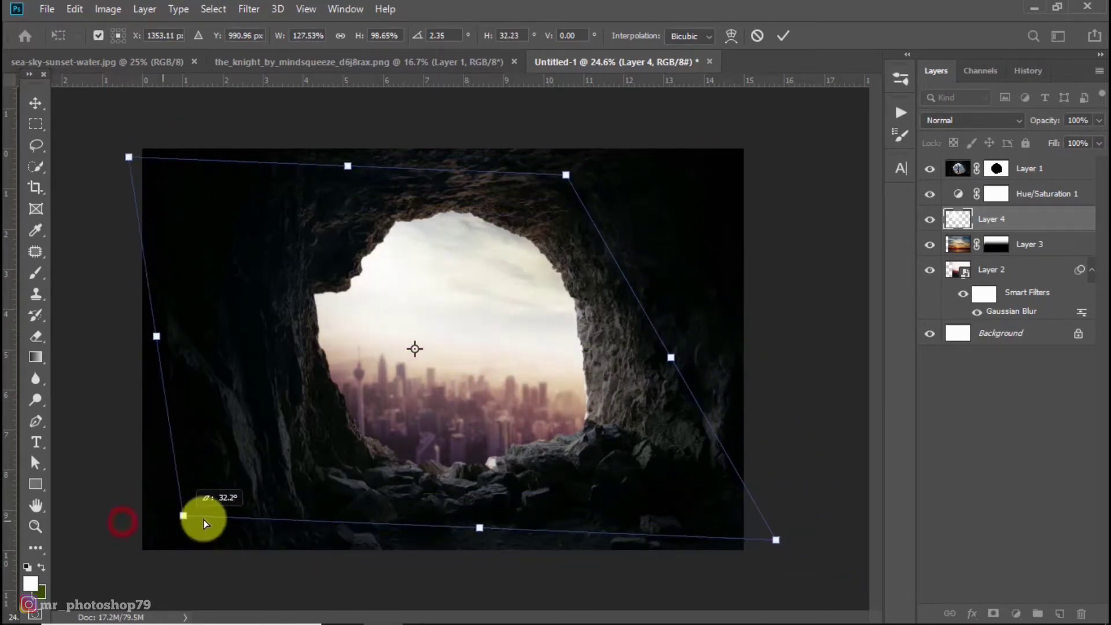
pyautogui.moveTo(566, 175); pyautogui.dragTo(553, 171)
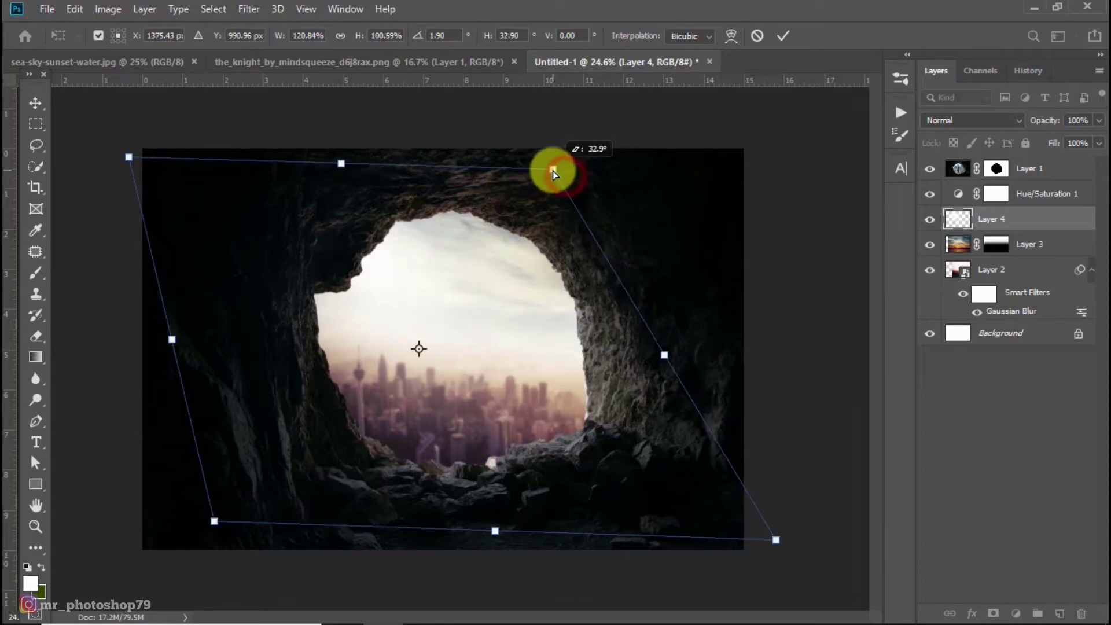
pyautogui.doubleClick(461, 281)
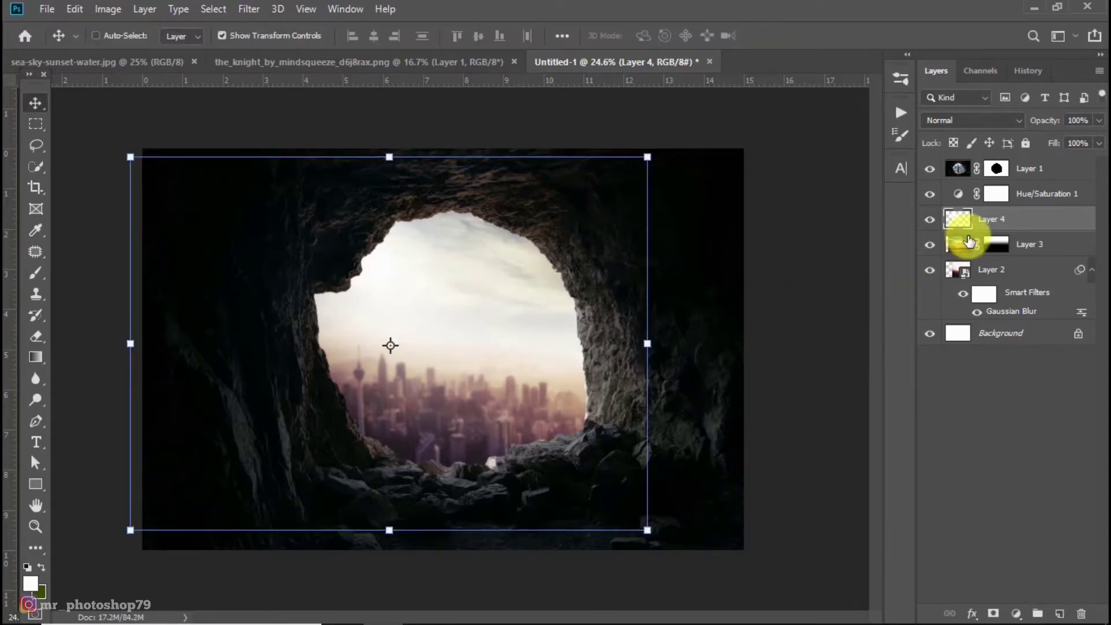
# Step: Undo a duplicated glow layer, show Layer 4 again, and select the cave Layer 1
pyautogui.hotkey('ctrl', 'j')
pyautogui.hotkey('ctrl', 'z')
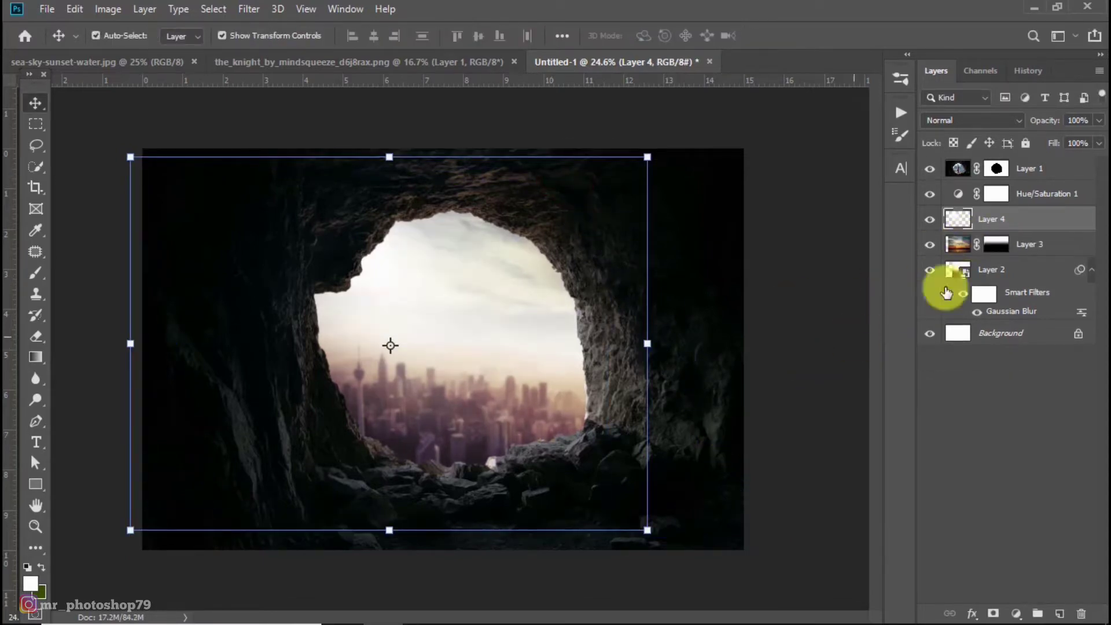
pyautogui.click(928, 221)
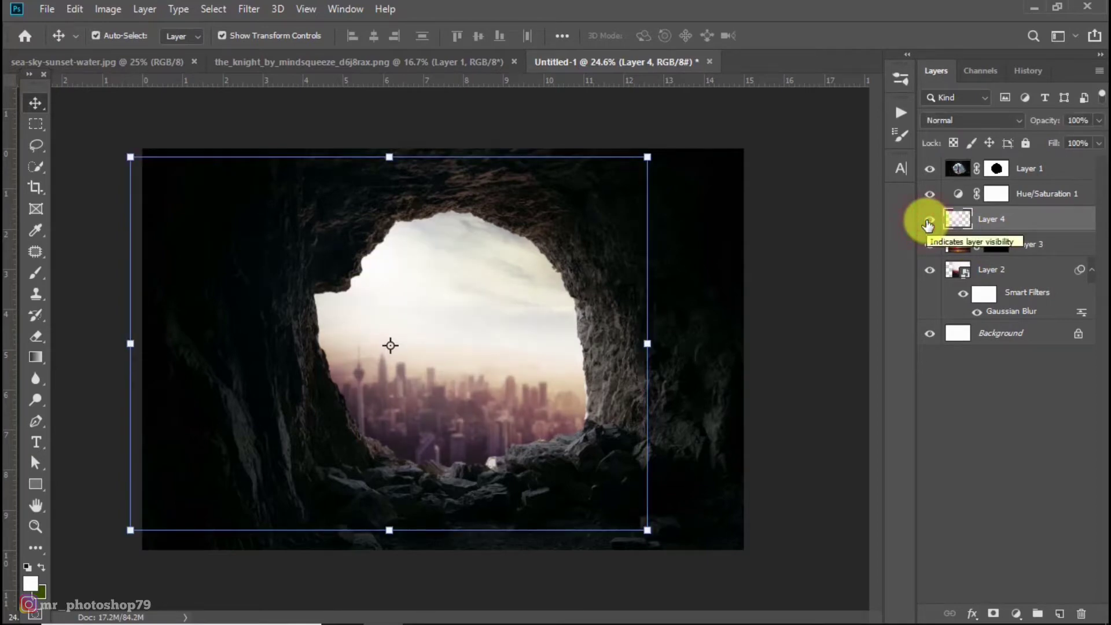
pyautogui.click(766, 219)
pyautogui.scroll(2, 474, 378)
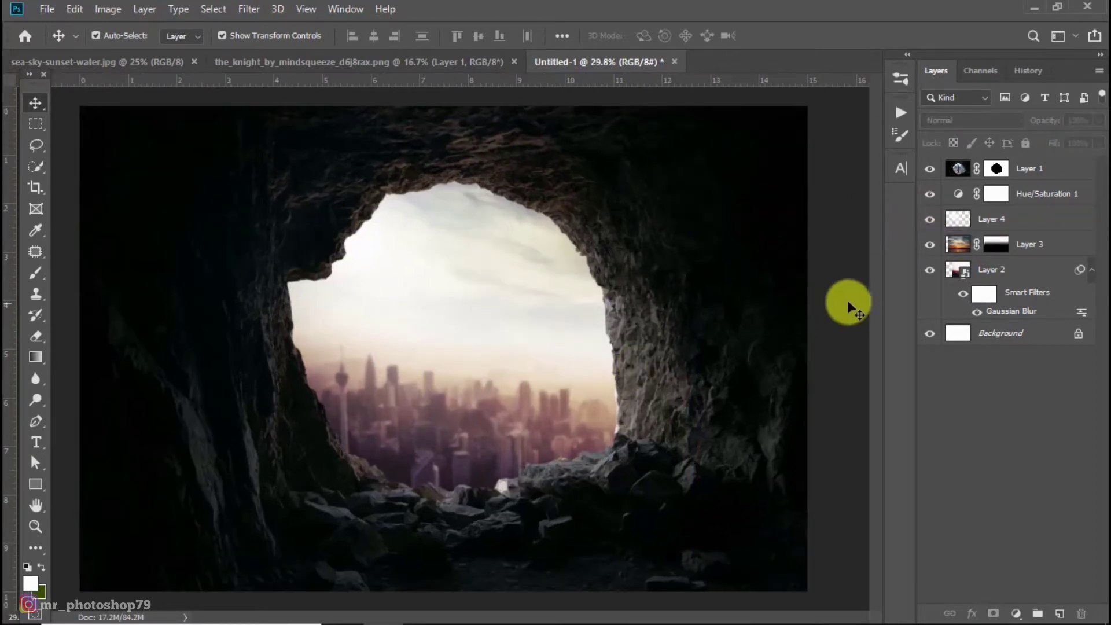
pyautogui.click(956, 171)
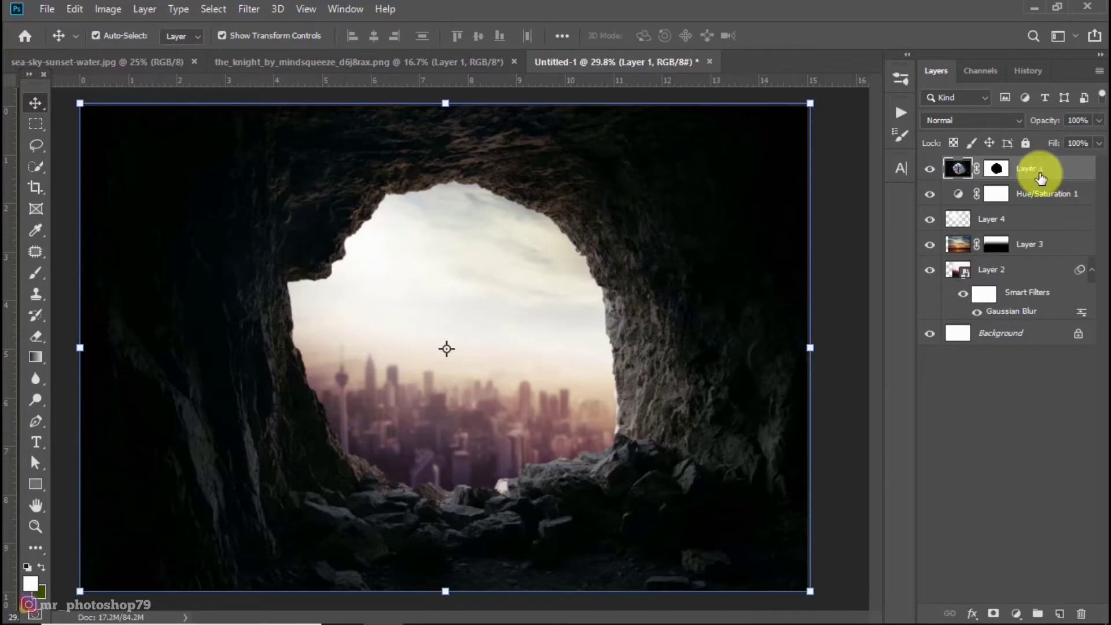
# Step: Add a Color Balance adjustment layer and retint its midtones, with cyan–red at +4
pyautogui.click(1016, 613)
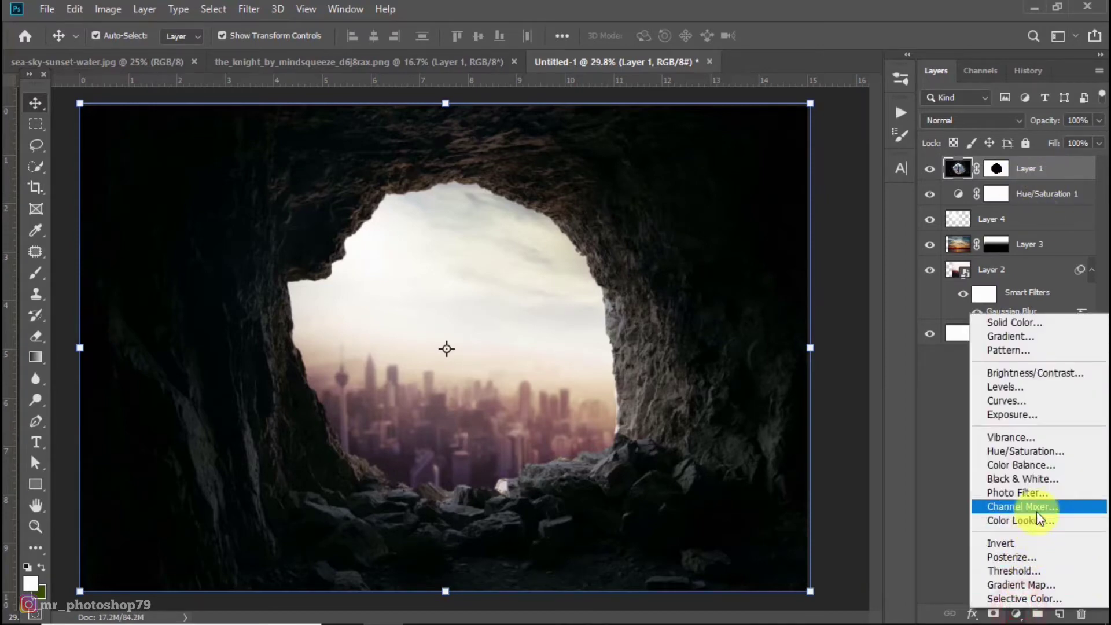
pyautogui.click(1033, 469)
pyautogui.click(901, 387)
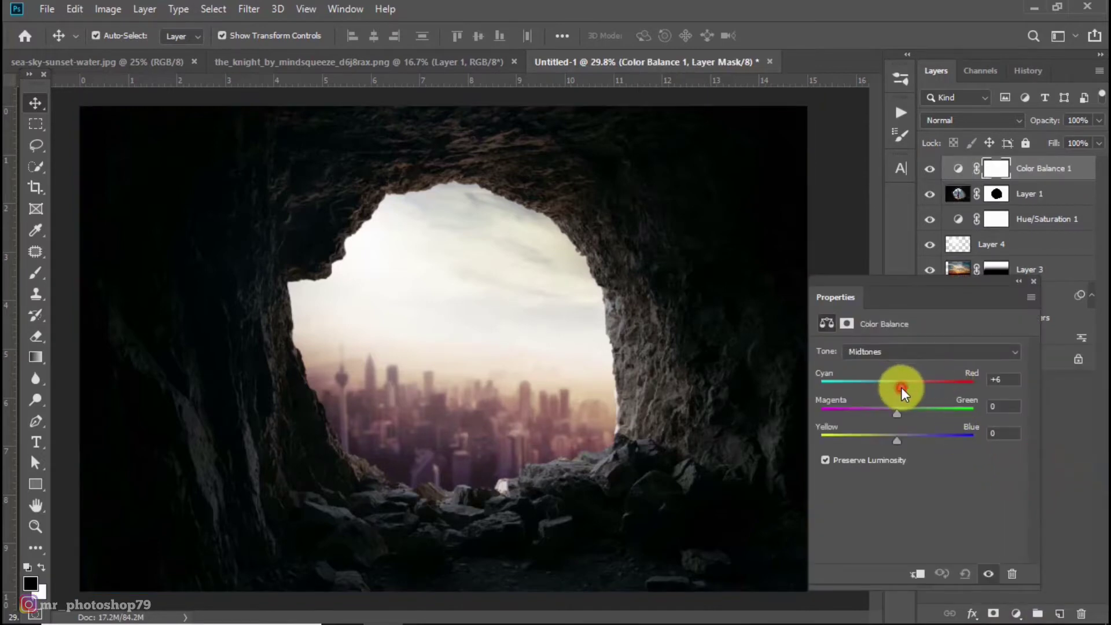
pyautogui.moveTo(898, 412); pyautogui.dragTo(894, 383)
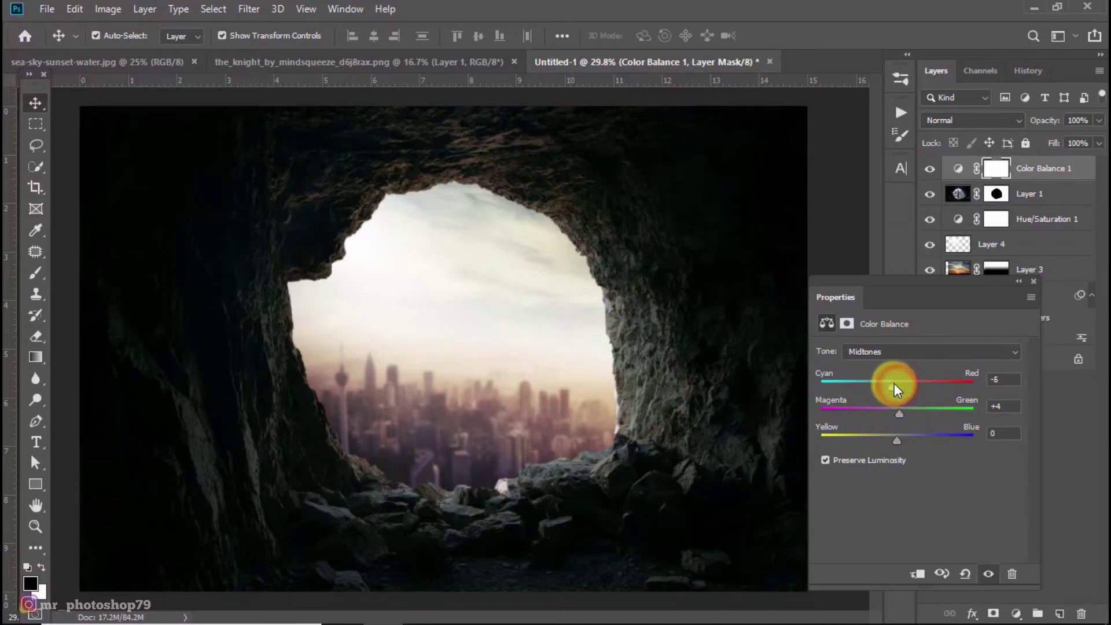
pyautogui.moveTo(899, 438); pyautogui.dragTo(905, 436)
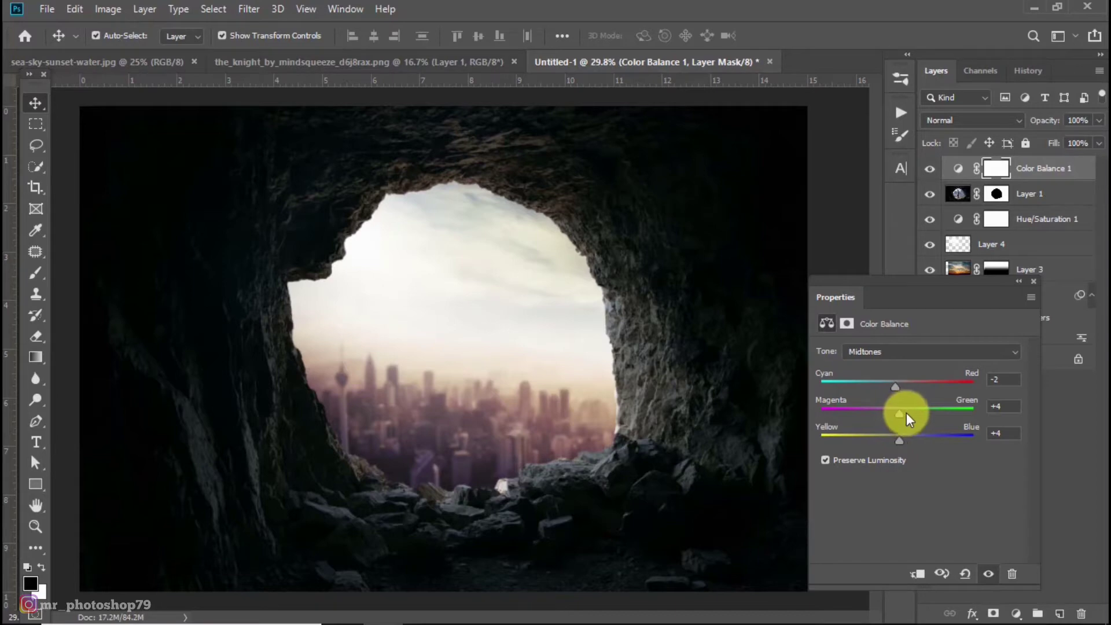
pyautogui.moveTo(895, 386)
pyautogui.mouseDown()
pyautogui.moveTo(906, 384)
pyautogui.moveTo(888, 412)
pyautogui.moveTo(901, 414)
pyautogui.mouseUp()
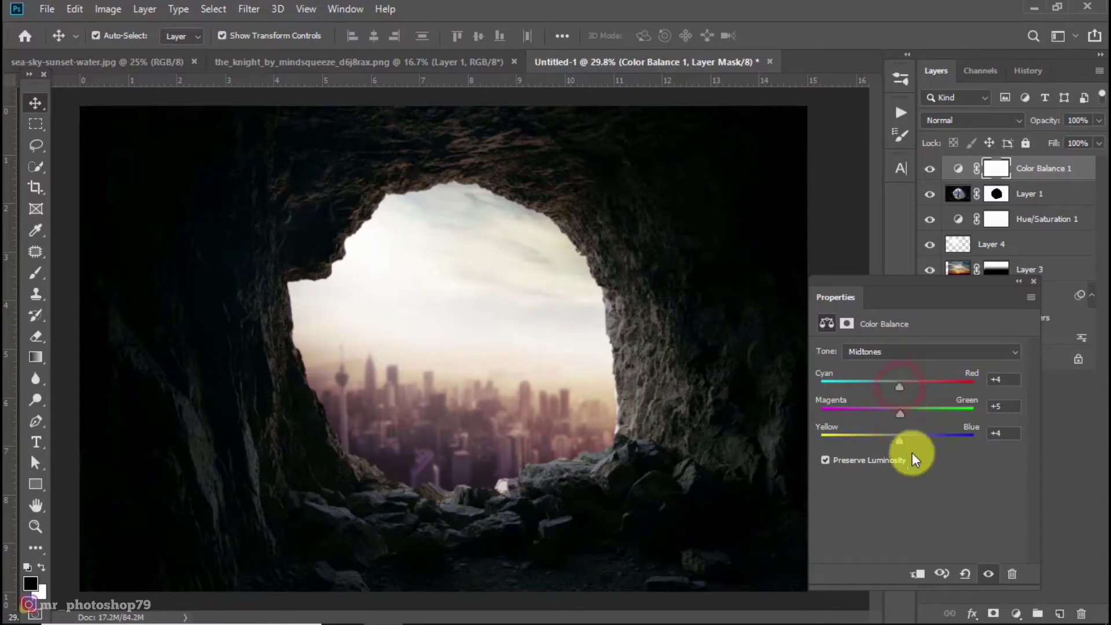
pyautogui.moveTo(899, 439)
pyautogui.mouseDown()
pyautogui.moveTo(906, 414)
pyautogui.moveTo(895, 439)
pyautogui.mouseUp()
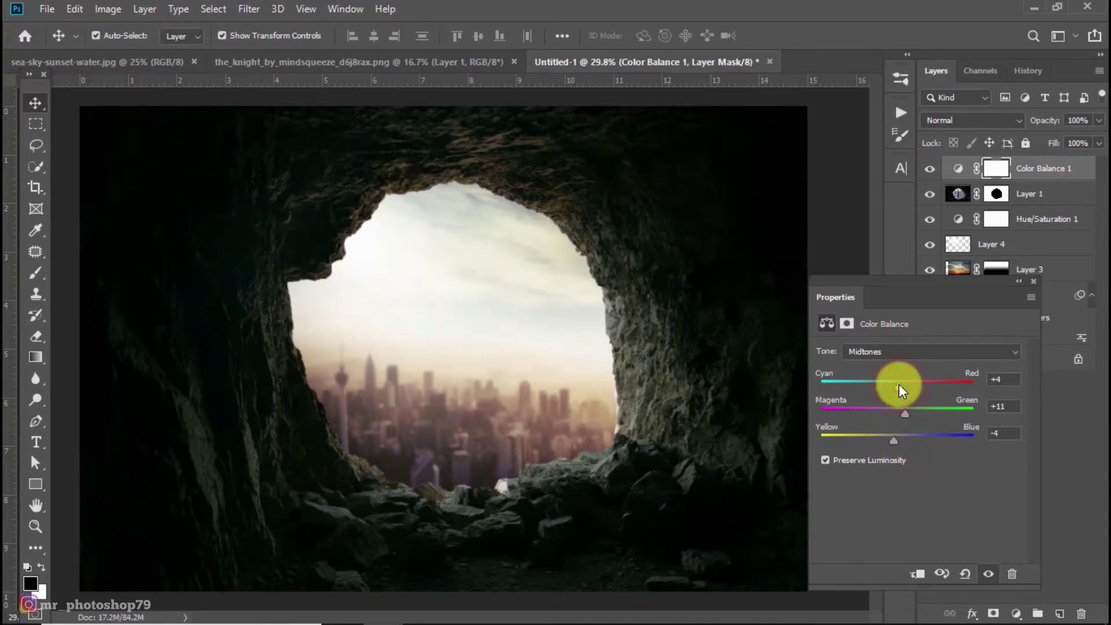
# Step: Set shadows to +2/-3/-13 and highlights to -4/+11/+14, then close Properties
pyautogui.click(921, 348)
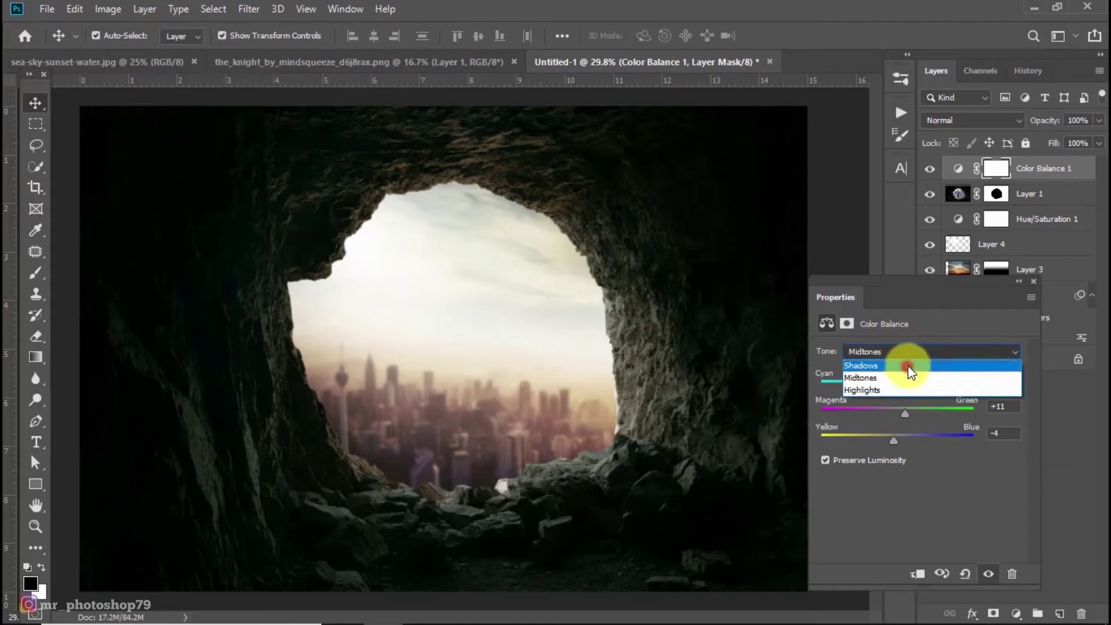
pyautogui.click(910, 365)
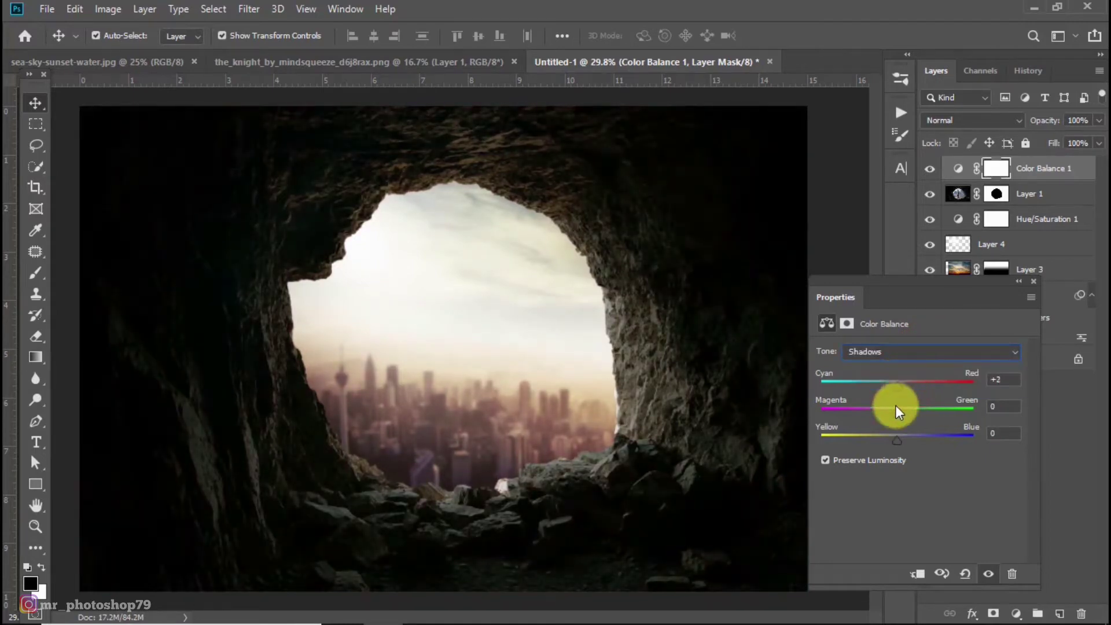
pyautogui.moveTo(897, 412)
pyautogui.mouseDown()
pyautogui.moveTo(905, 439)
pyautogui.moveTo(887, 433)
pyautogui.mouseUp()
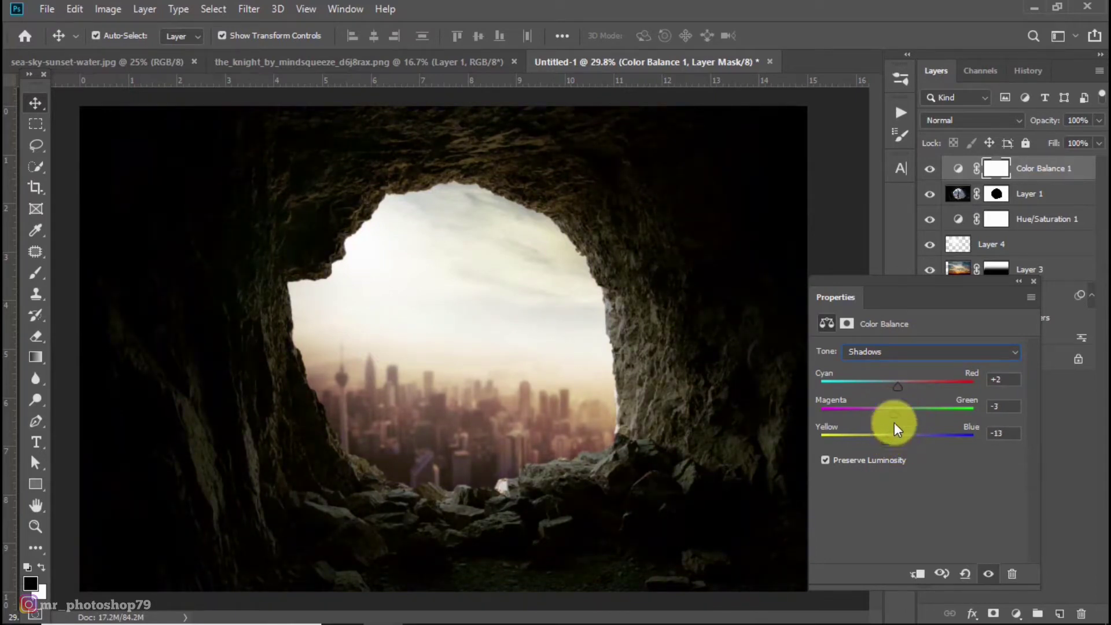
pyautogui.click(894, 354)
pyautogui.click(877, 391)
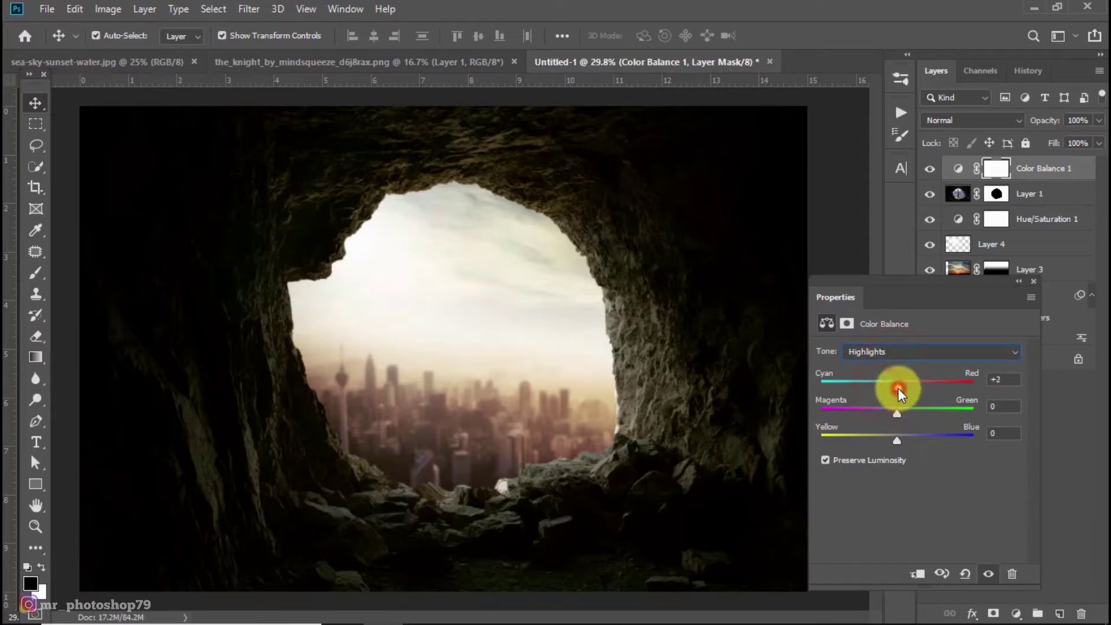
pyautogui.moveTo(898, 383)
pyautogui.mouseDown()
pyautogui.moveTo(887, 412)
pyautogui.moveTo(905, 411)
pyautogui.moveTo(891, 439)
pyautogui.moveTo(906, 439)
pyautogui.mouseUp()
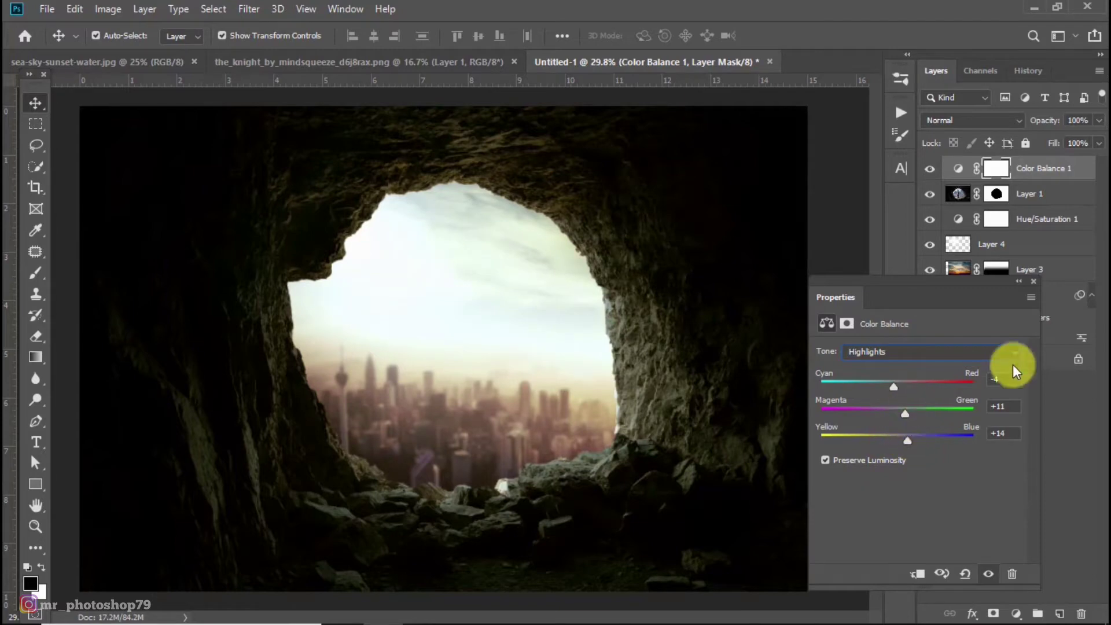
pyautogui.click(1034, 281)
# Step: Hide Color Balance 1, close sea-sky-sunset-water.jpg, and switch to the hooded figure document
pyautogui.click(930, 169)
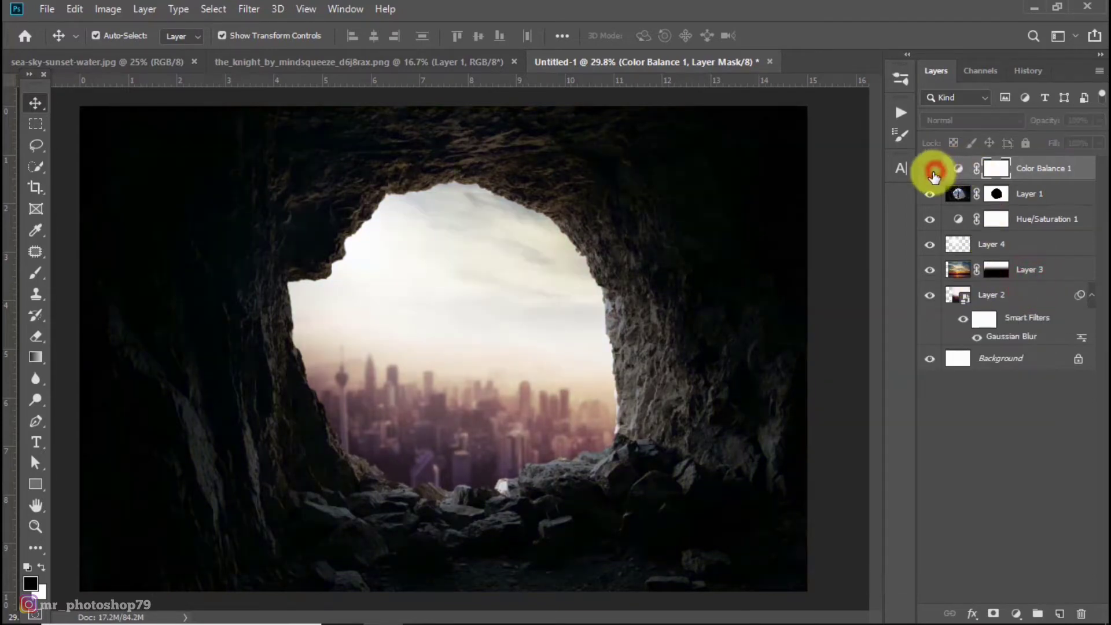
pyautogui.scroll(-1, 521, 312)
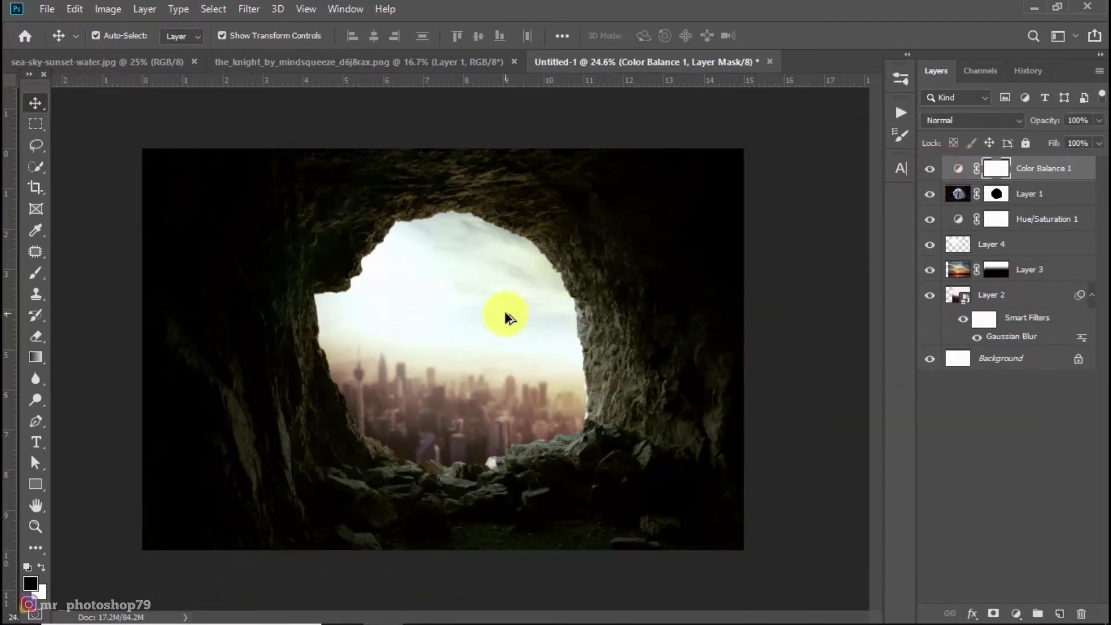
pyautogui.scroll(1, 506, 317)
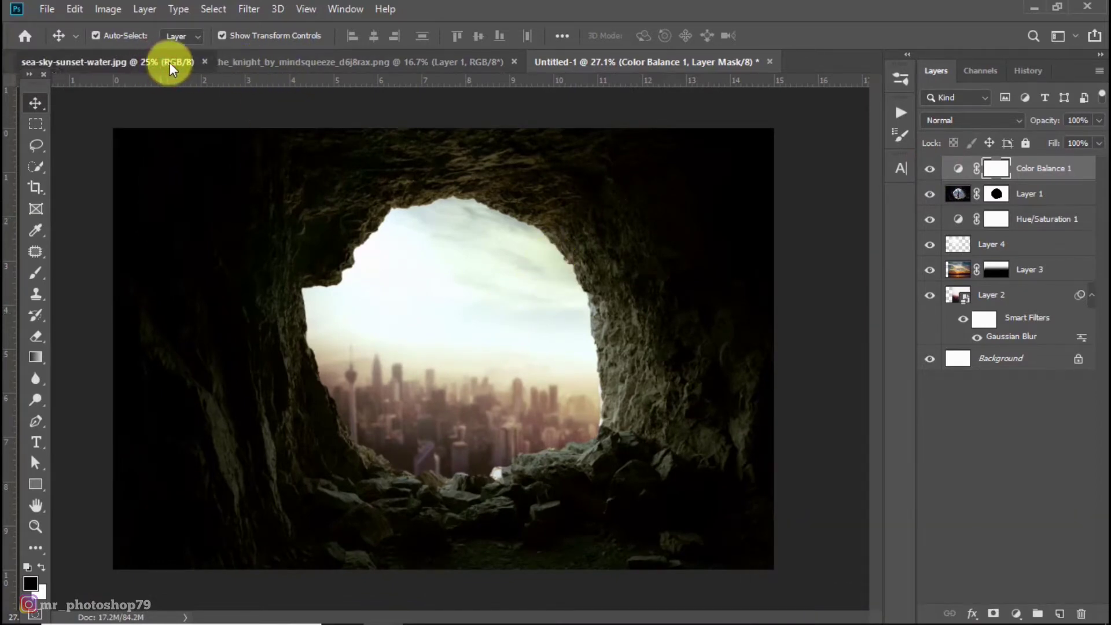
pyautogui.click(192, 61)
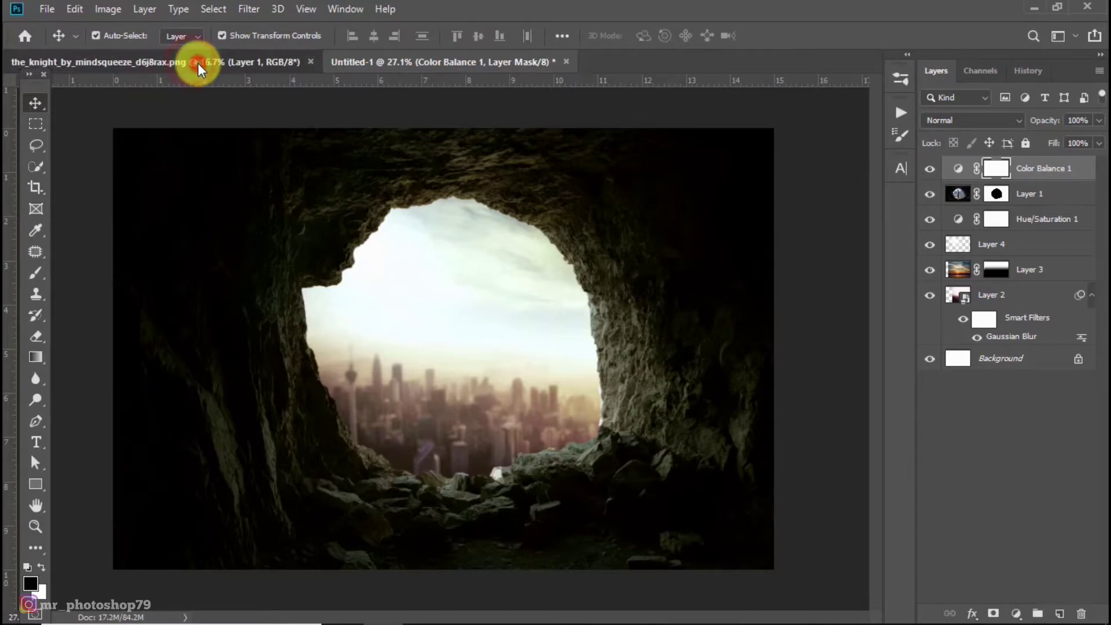
pyautogui.click(198, 64)
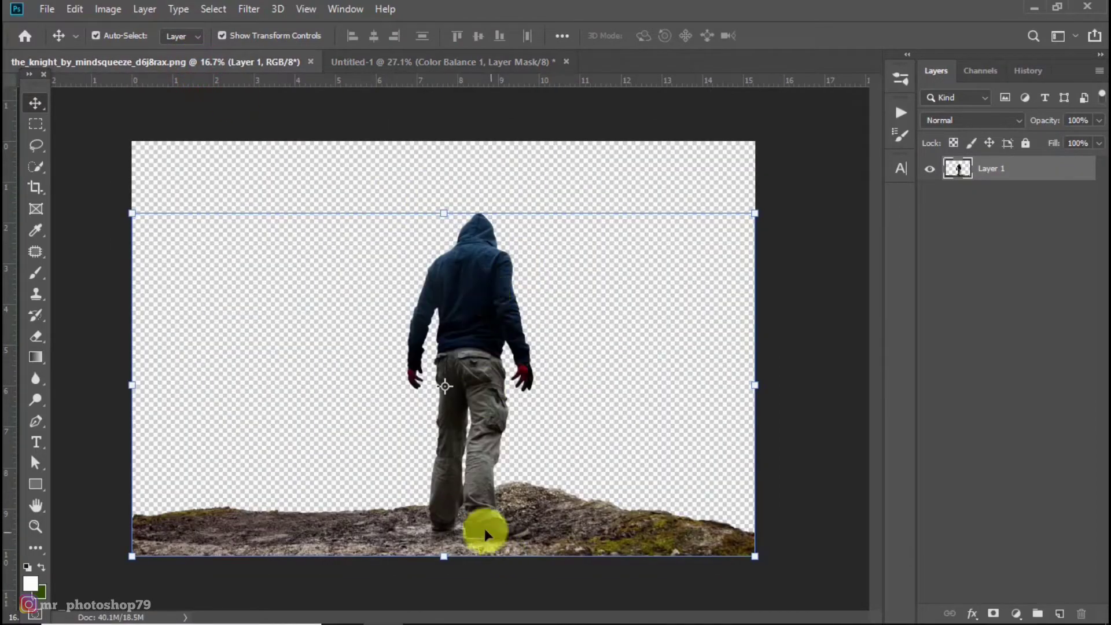
pyautogui.scroll(3, 485, 533)
pyautogui.scroll(3, 474, 521)
pyautogui.scroll(3, 479, 516)
pyautogui.scroll(3, 471, 376)
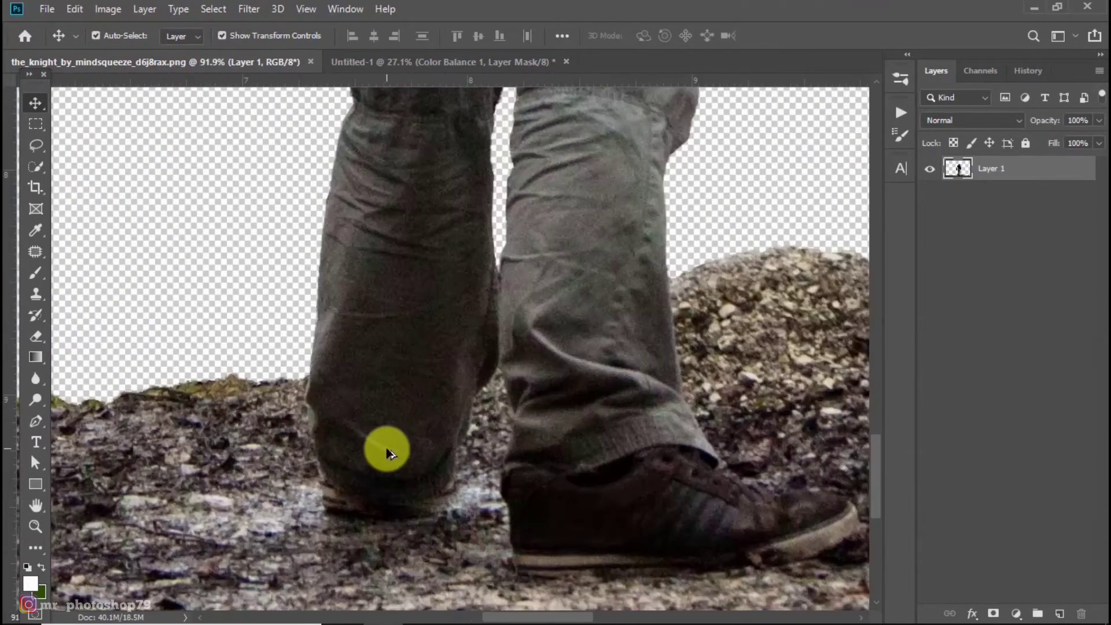
pyautogui.scroll(1, 386, 451)
# Step: Start a Pen path down the left leg, along the trouser hem to the shoe's heel
pyautogui.press('p')
pyautogui.click(278, 311)
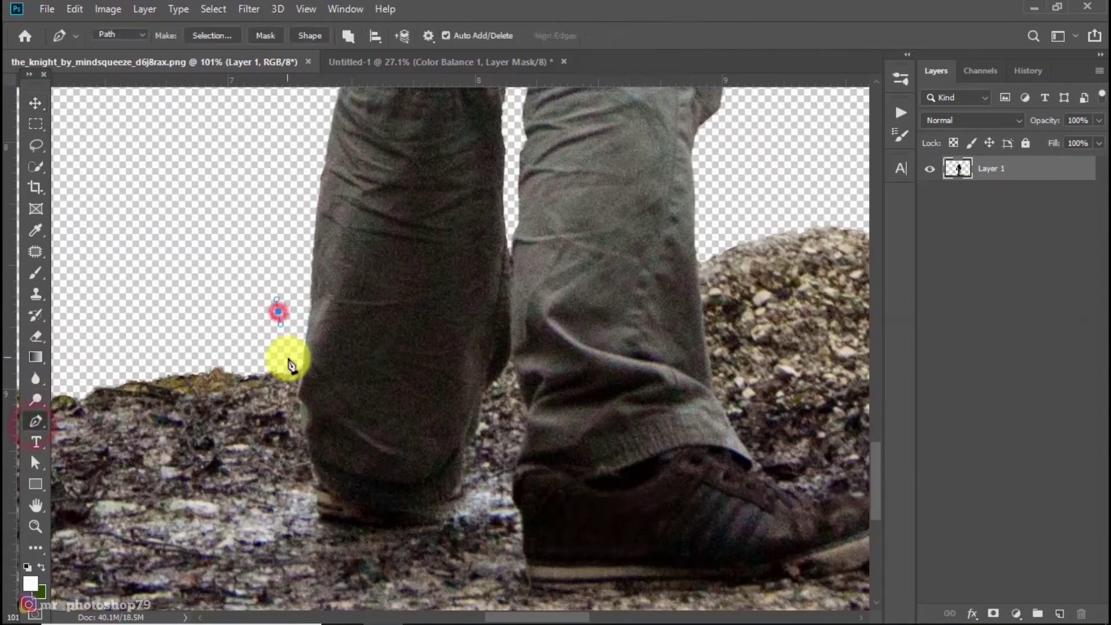
pyautogui.click(302, 365)
pyautogui.click(302, 410)
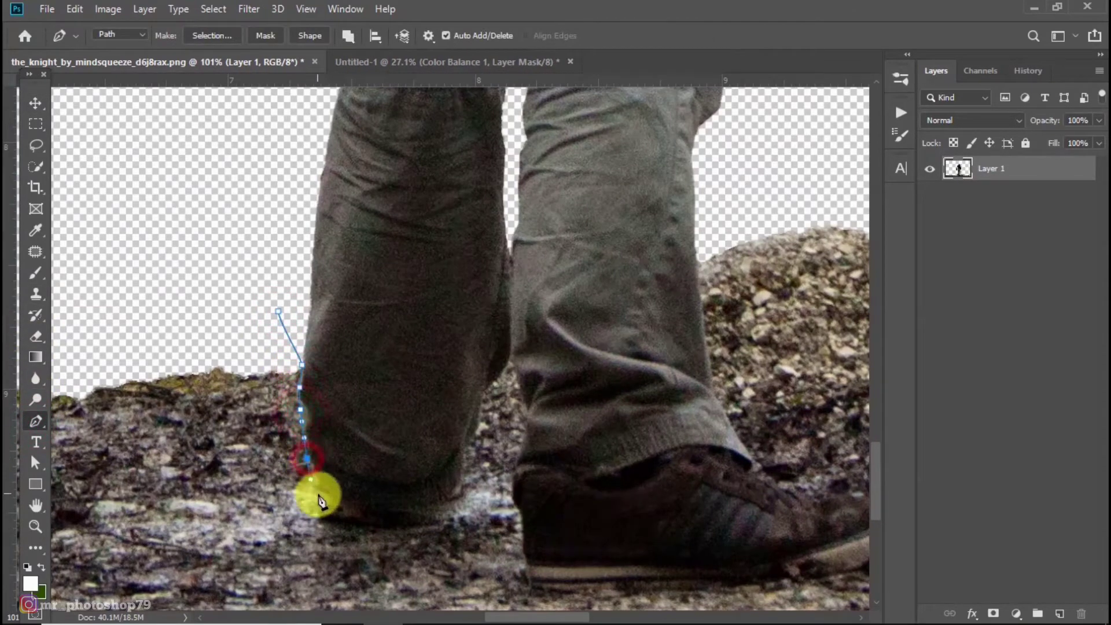
pyautogui.click(310, 480)
pyautogui.click(319, 512)
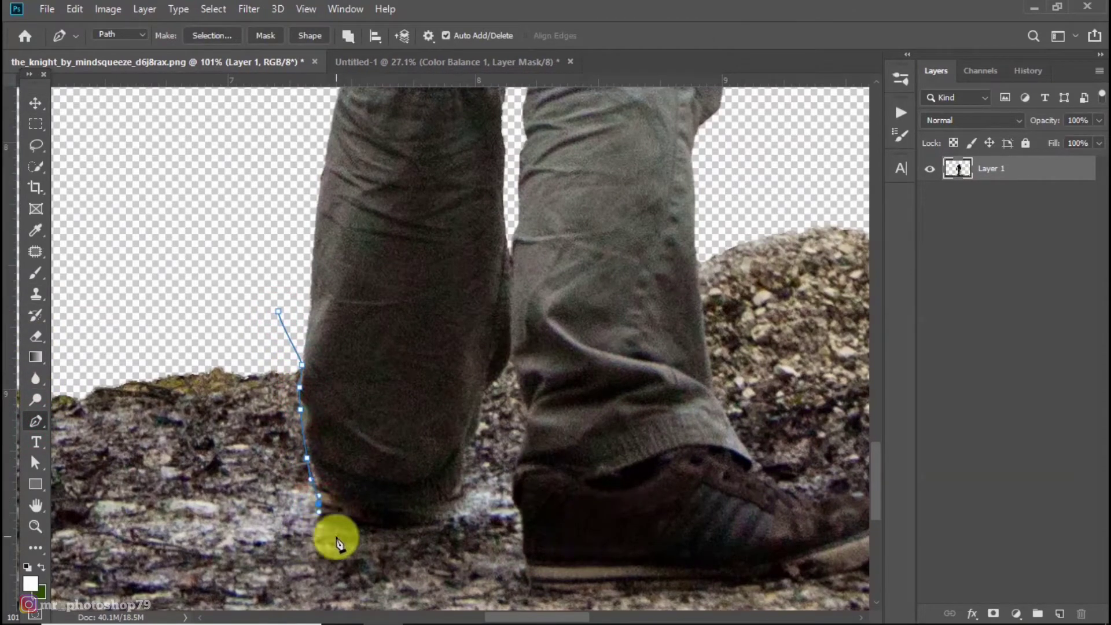
pyautogui.click(320, 522)
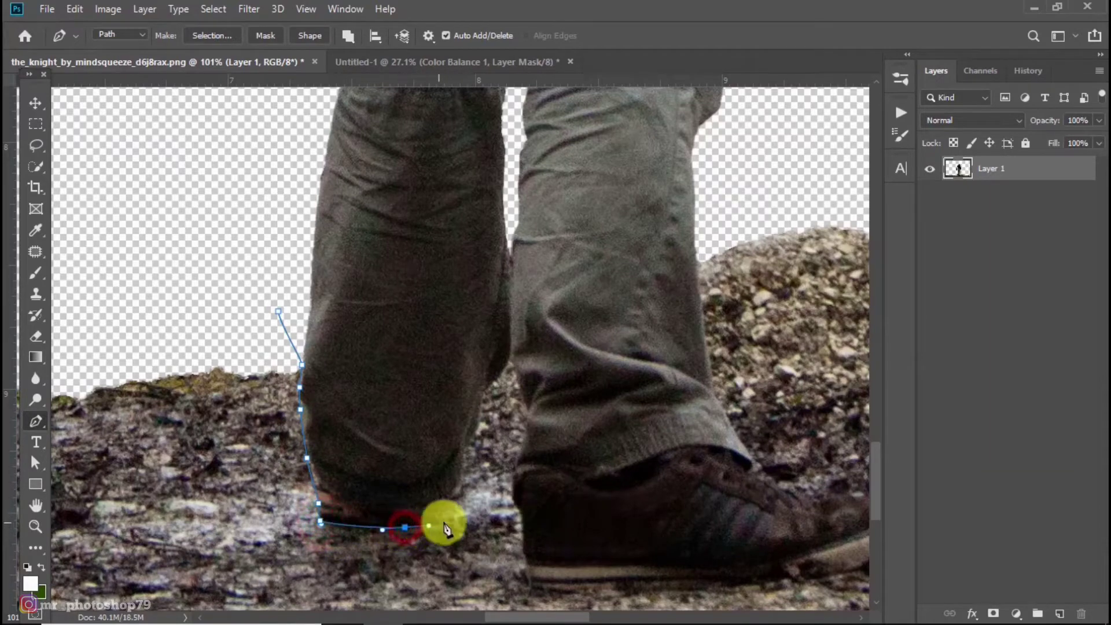
pyautogui.moveTo(450, 519); pyautogui.dragTo(466, 499)
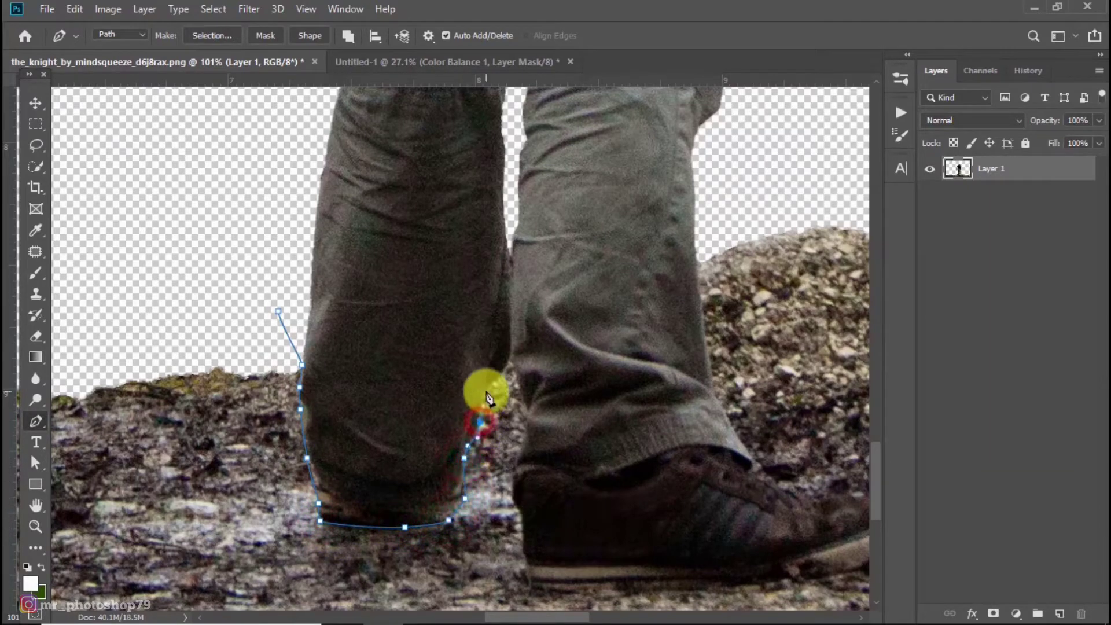
pyautogui.click(513, 350)
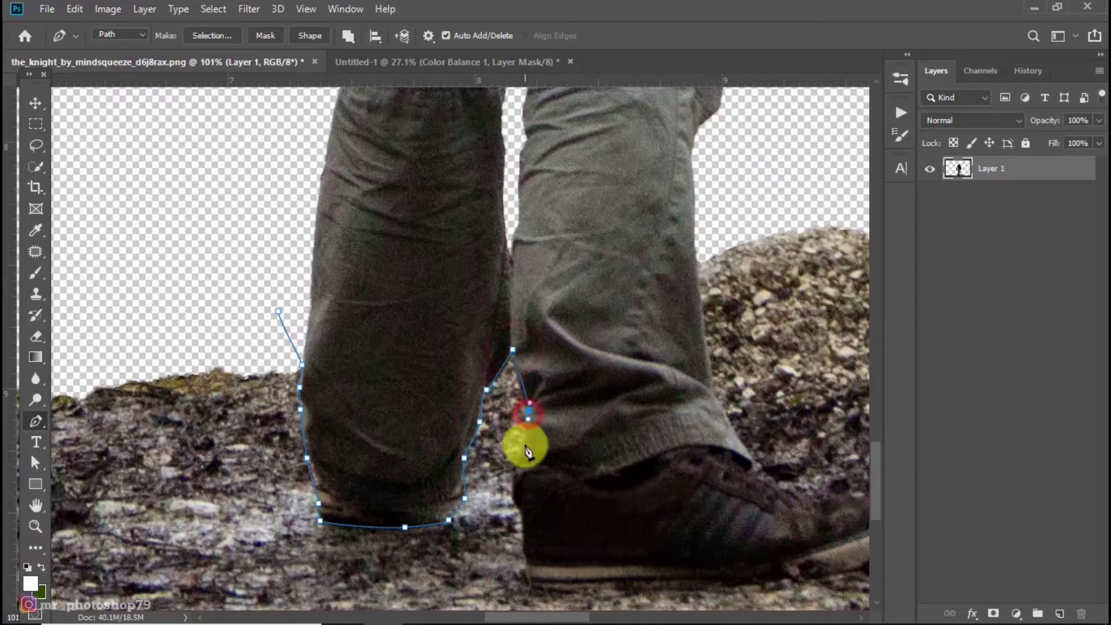
pyautogui.click(523, 527)
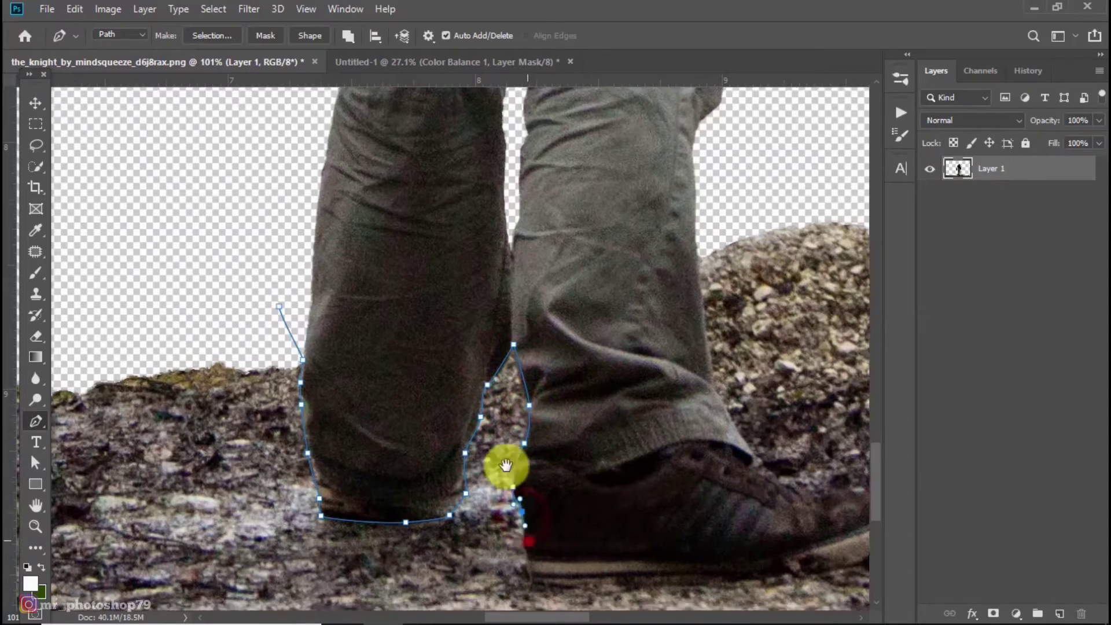
# Step: Trace the path along the shoe's sole, around the toe, and up the trouser edge
pyautogui.scroll(-3, 509, 465)
pyautogui.click(506, 492)
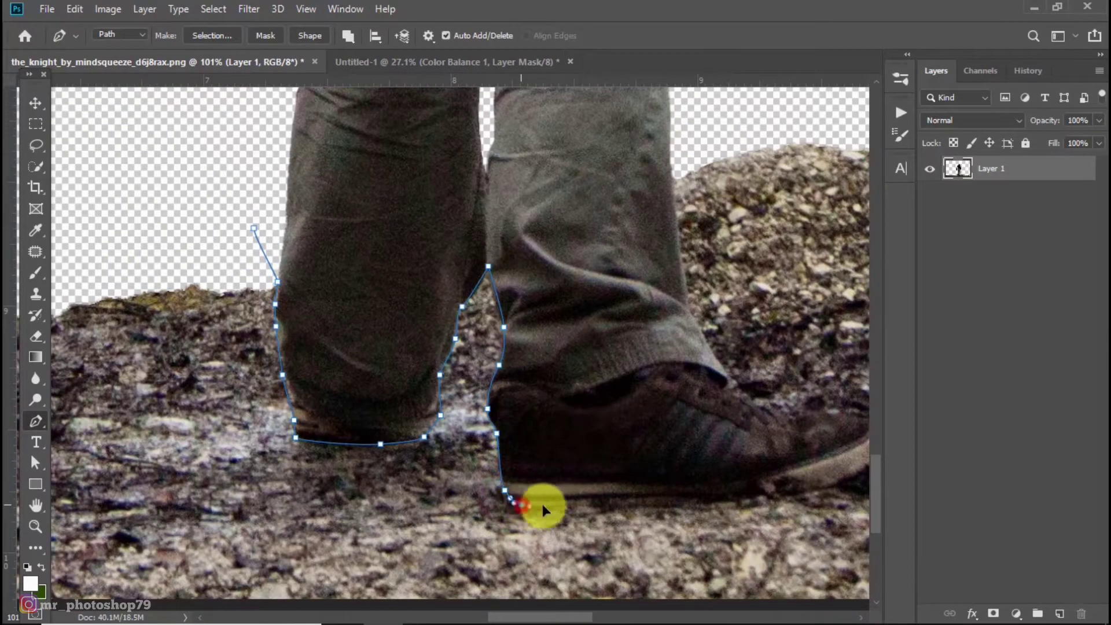
pyautogui.moveTo(624, 507)
pyautogui.mouseDown()
pyautogui.moveTo(666, 507)
pyautogui.moveTo(514, 505)
pyautogui.mouseUp()
pyautogui.moveTo(594, 492); pyautogui.dragTo(626, 488)
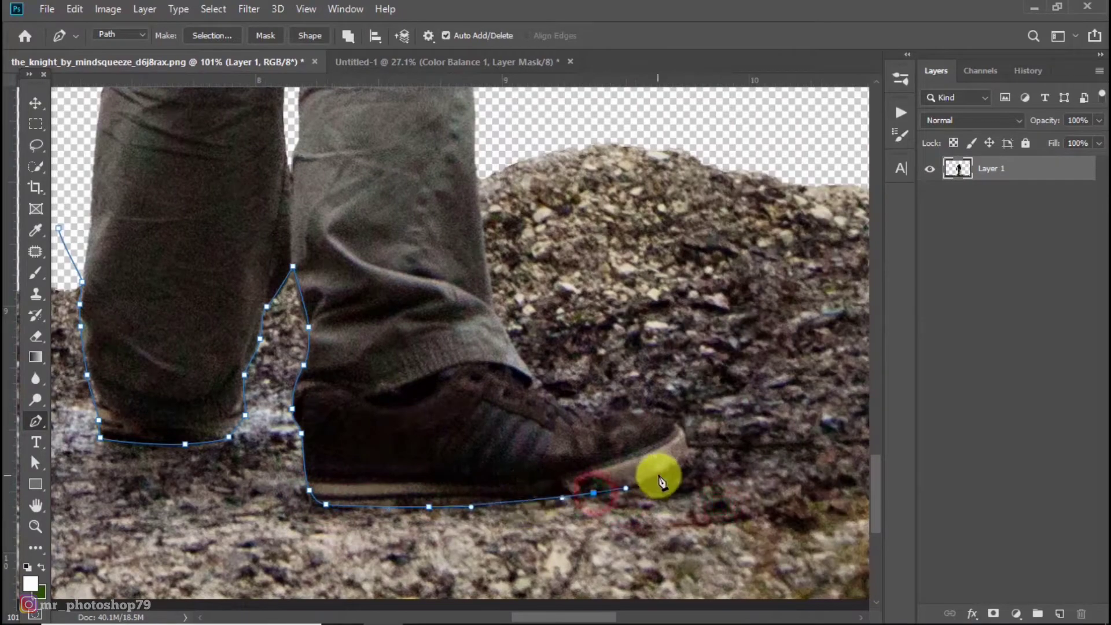
pyautogui.click(679, 425)
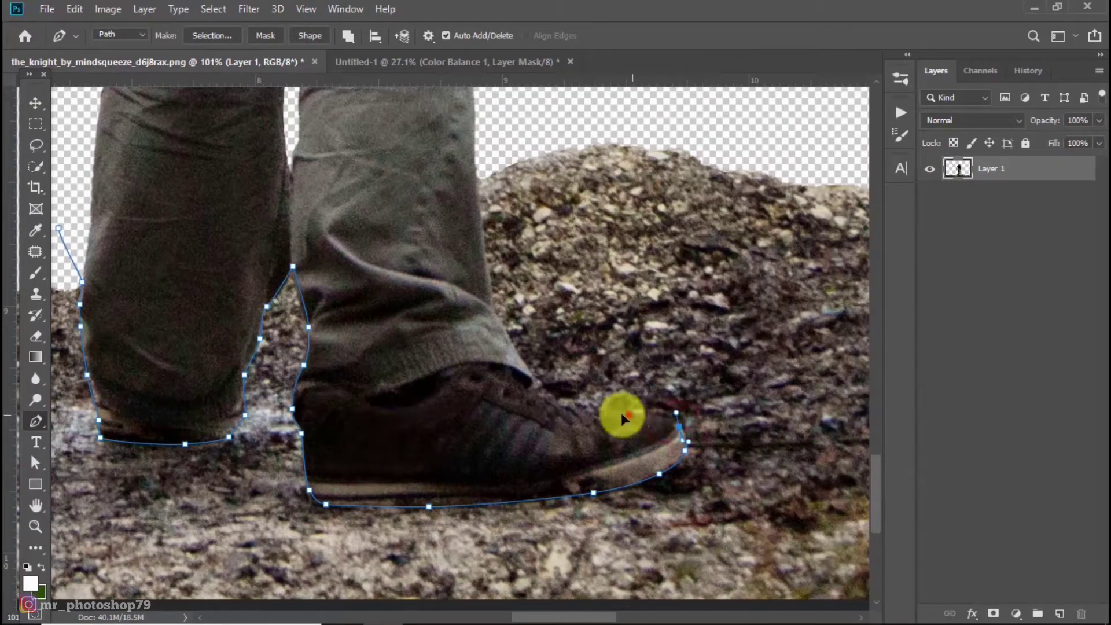
pyautogui.moveTo(634, 416); pyautogui.dragTo(602, 414)
pyautogui.click(571, 408)
pyautogui.moveTo(529, 366); pyautogui.dragTo(576, 534)
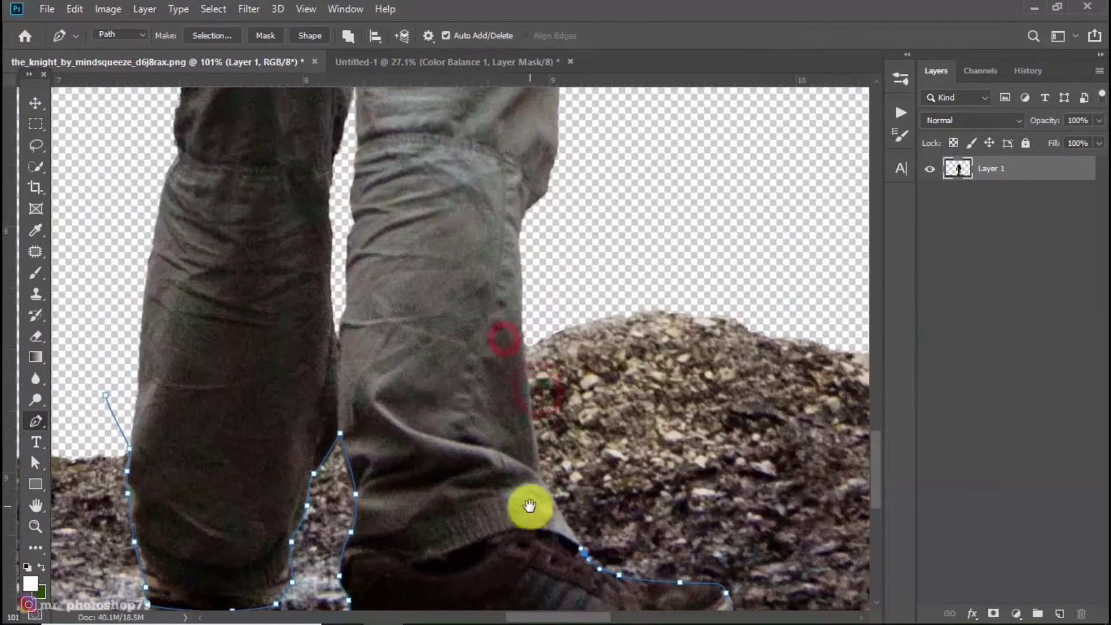
pyautogui.click(543, 472)
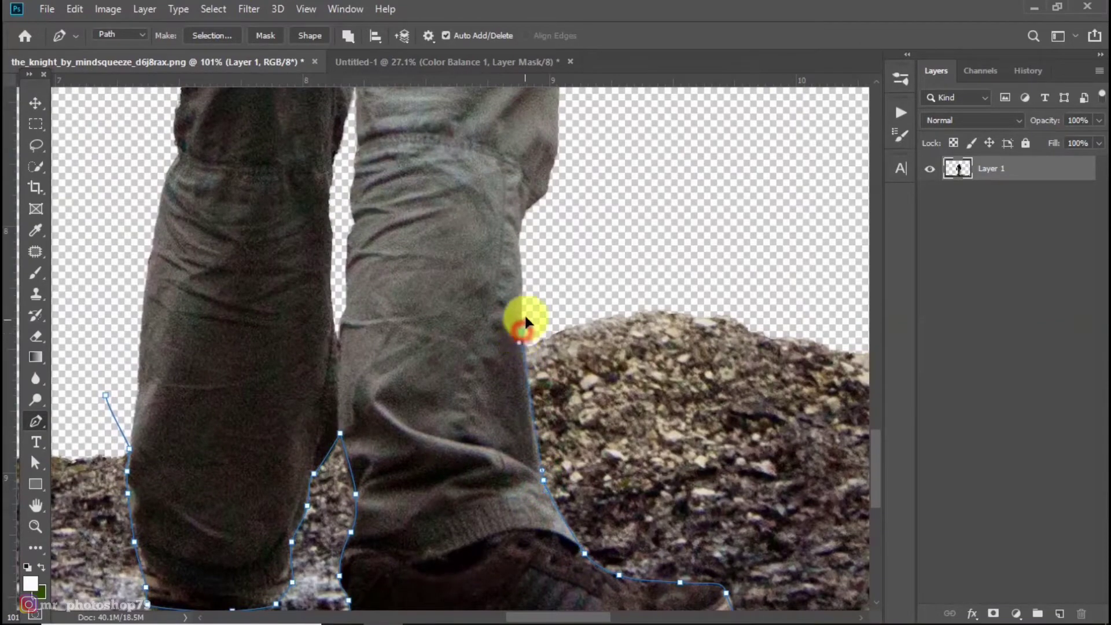
# Step: Extend the path around the ground below the feet, close it, and convert it to a selection
pyautogui.scroll(-3, 586, 256)
pyautogui.scroll(-3, 602, 253)
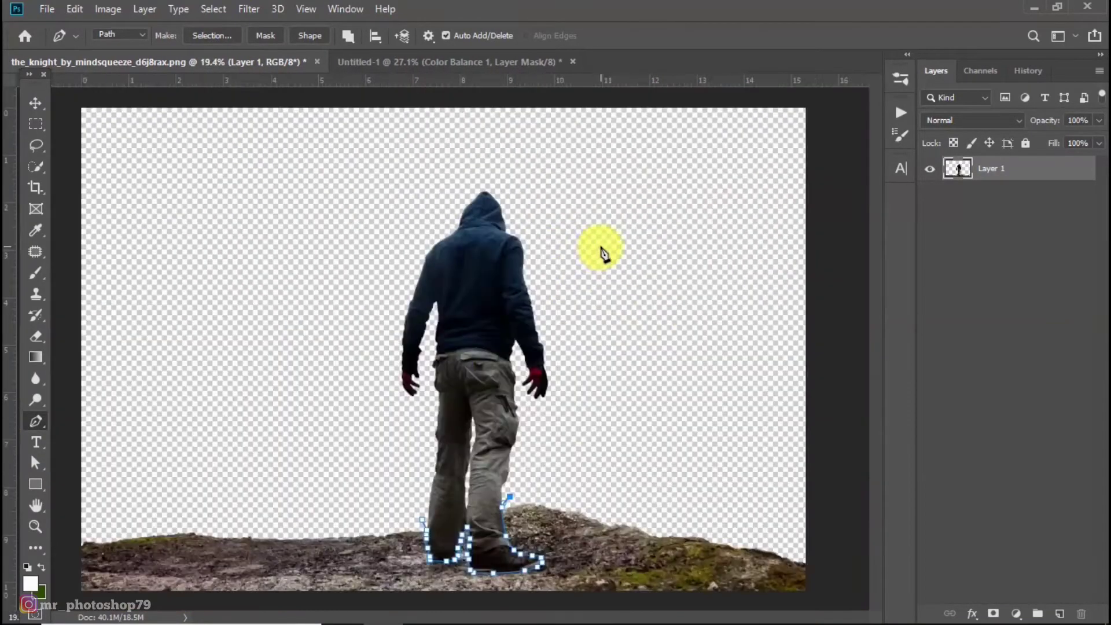
pyautogui.scroll(-2, 602, 253)
pyautogui.click(671, 430)
pyautogui.click(743, 475)
pyautogui.click(716, 545)
pyautogui.click(427, 583)
pyautogui.click(258, 583)
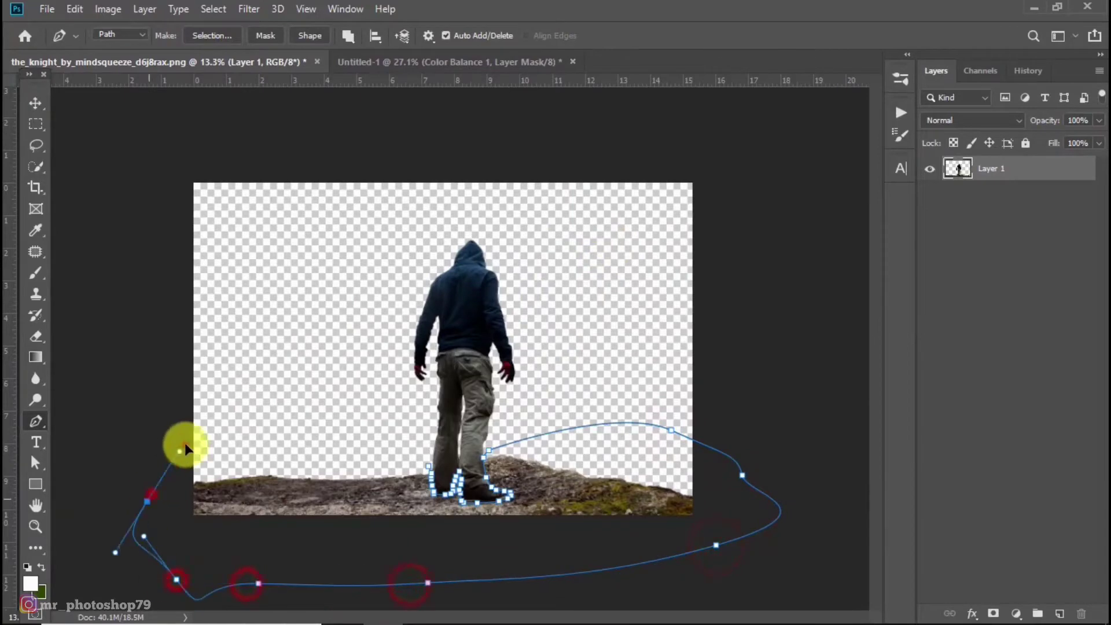
pyautogui.click(185, 444)
pyautogui.click(277, 434)
pyautogui.click(348, 437)
pyautogui.click(385, 441)
pyautogui.click(428, 465)
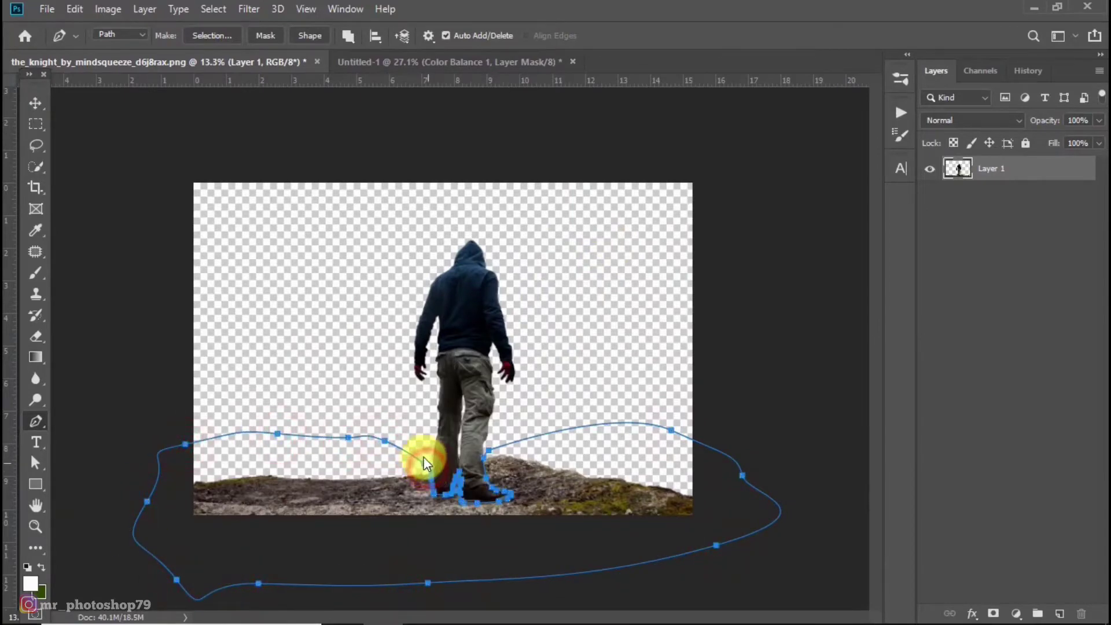
pyautogui.rightClick(426, 463)
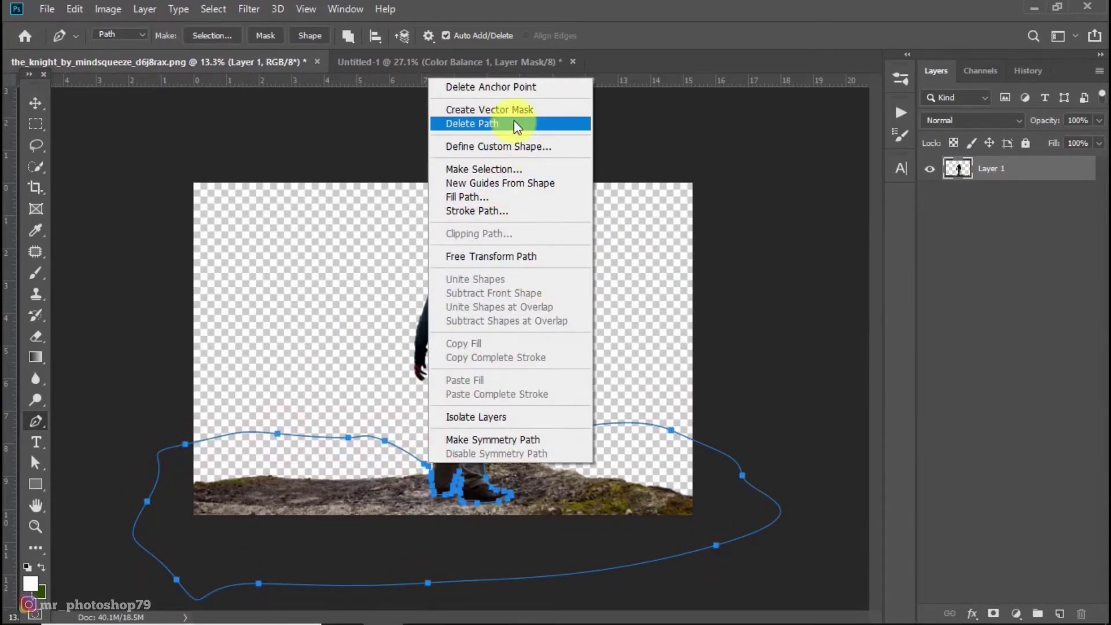
pyautogui.click(504, 169)
# Step: Delete the selected ground from the man's photo and deselect
pyautogui.click(640, 144)
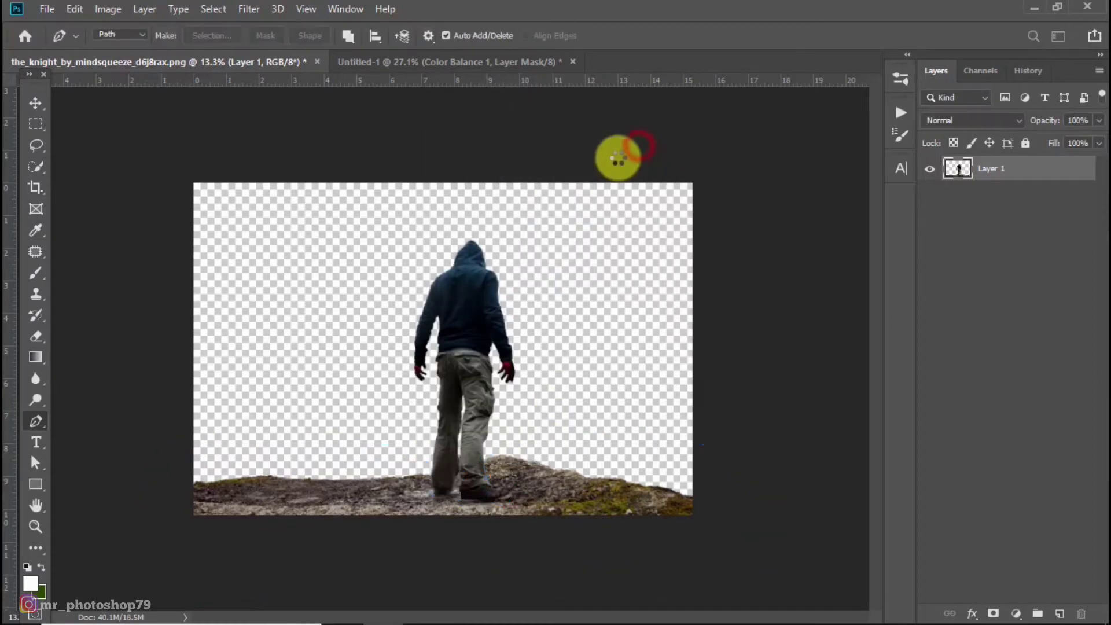
pyautogui.press('Delete')
pyautogui.click(35, 123)
pyautogui.click(384, 265)
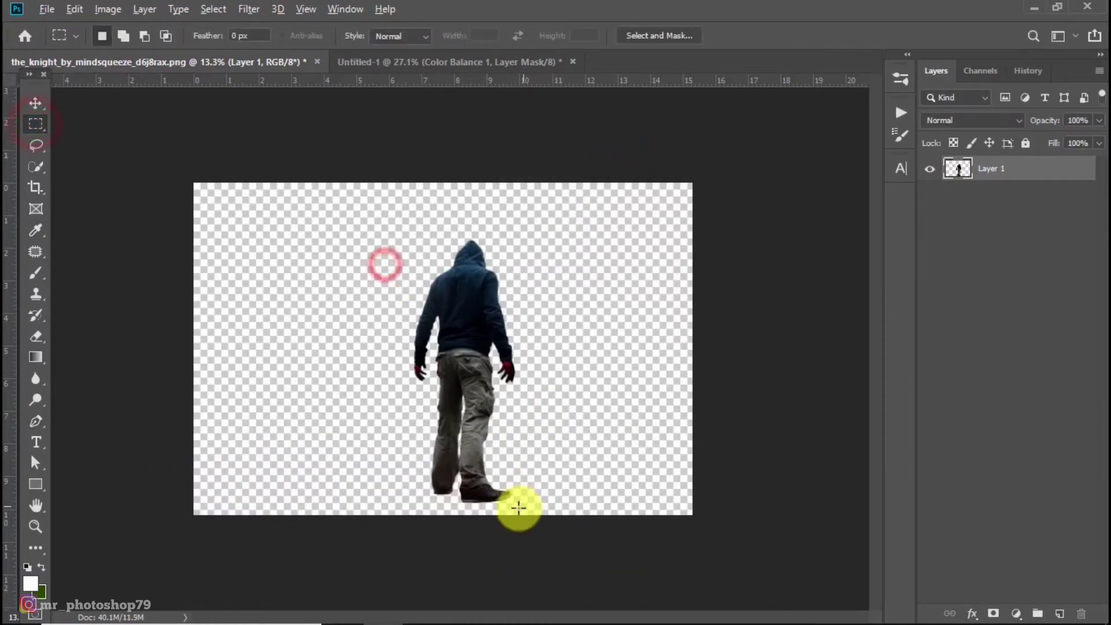
pyautogui.scroll(3, 519, 508)
pyautogui.scroll(-4, 479, 462)
# Step: Drag the man into the Untitled-1 composite, then shrink him and move him into the cave opening
pyautogui.click(35, 104)
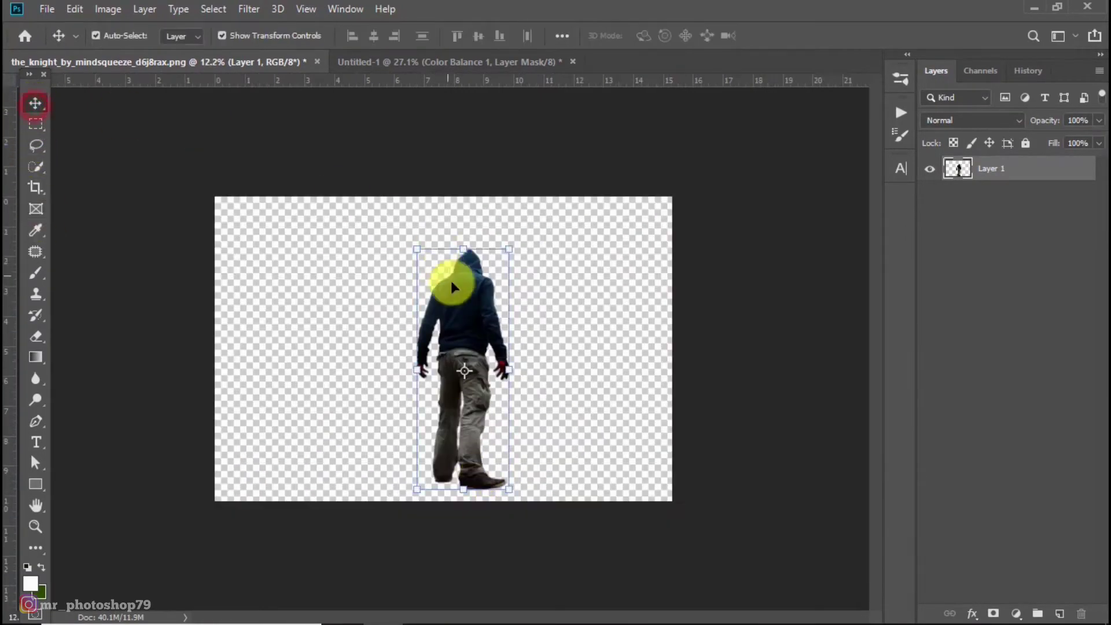
pyautogui.moveTo(452, 288)
pyautogui.mouseDown()
pyautogui.moveTo(460, 331)
pyautogui.moveTo(481, 300)
pyautogui.mouseUp()
pyautogui.moveTo(562, 133)
pyautogui.mouseDown()
pyautogui.moveTo(463, 377)
pyautogui.moveTo(468, 412)
pyautogui.mouseUp()
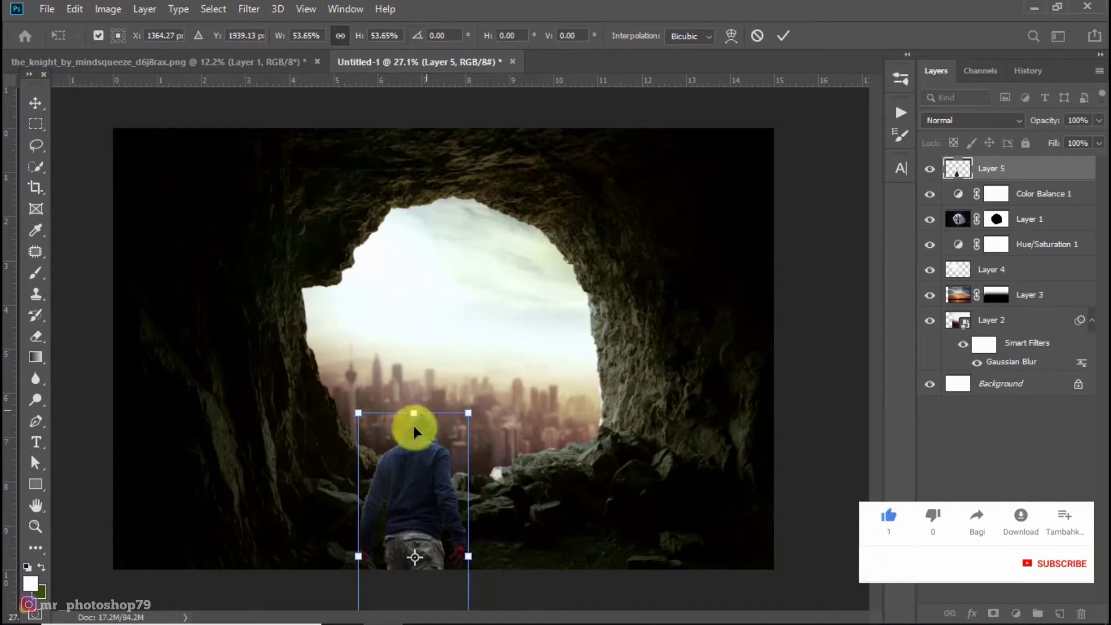
pyautogui.moveTo(429, 477); pyautogui.dragTo(475, 286)
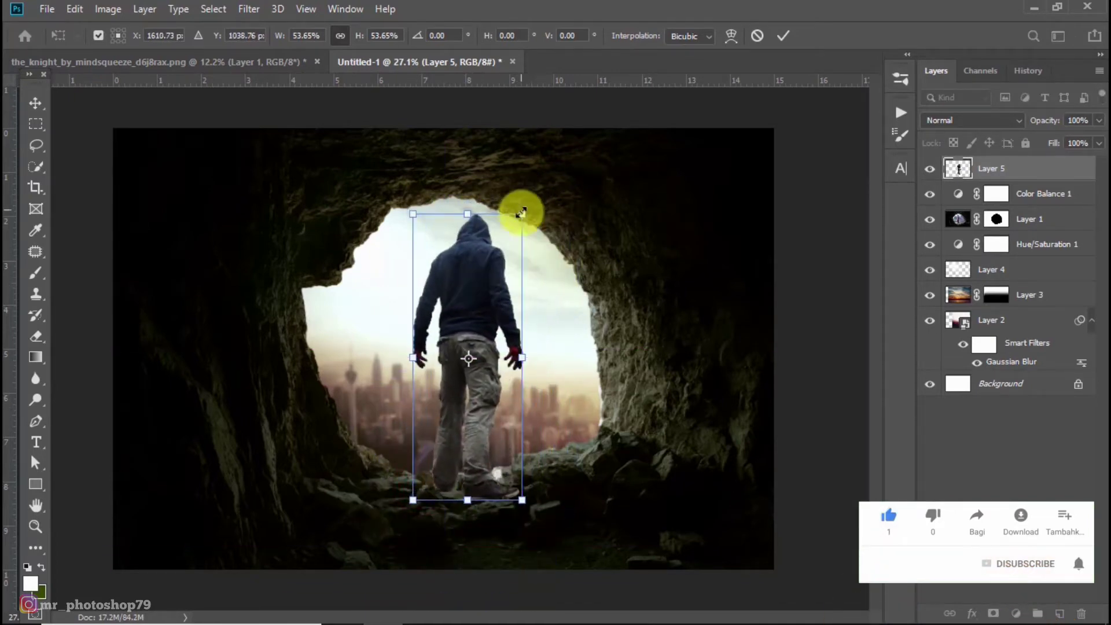
pyautogui.moveTo(522, 213); pyautogui.dragTo(511, 237)
pyautogui.moveTo(484, 298); pyautogui.dragTo(486, 318)
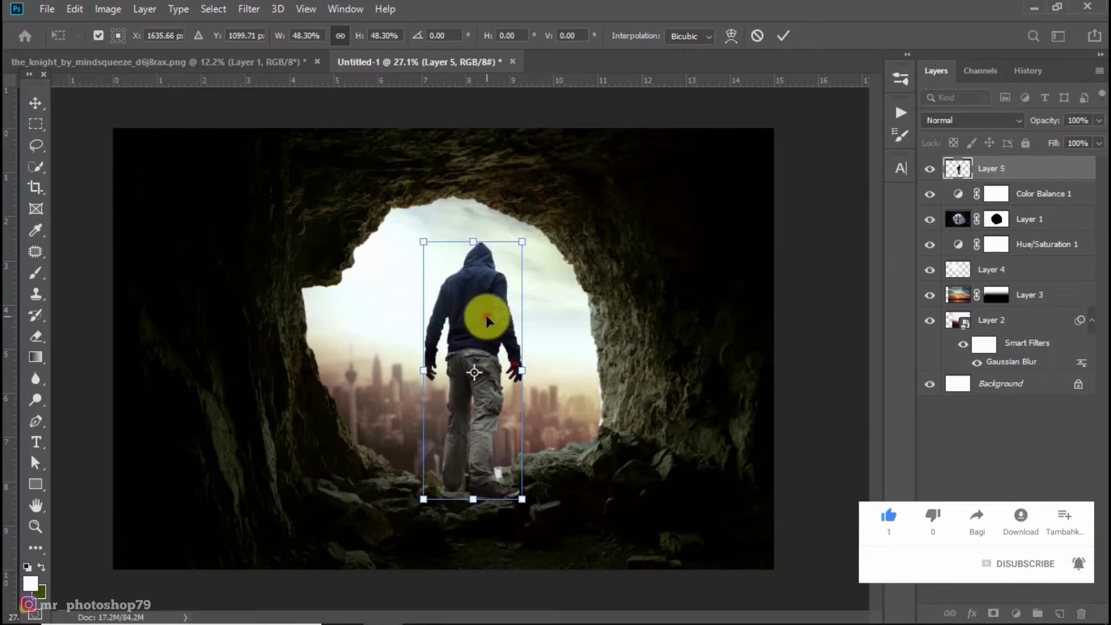
pyautogui.doubleClick(486, 317)
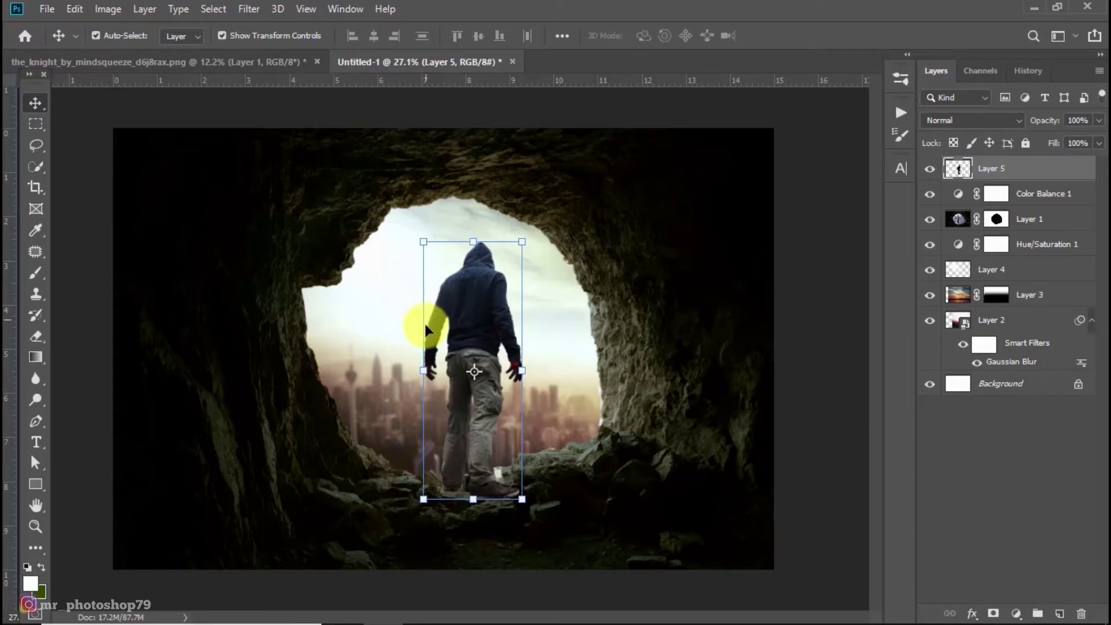
# Step: Fine-tune the man to about 98% size with his feet on the rocks, then fit the image in view
pyautogui.scroll(3, 480, 428)
pyautogui.scroll(1, 501, 484)
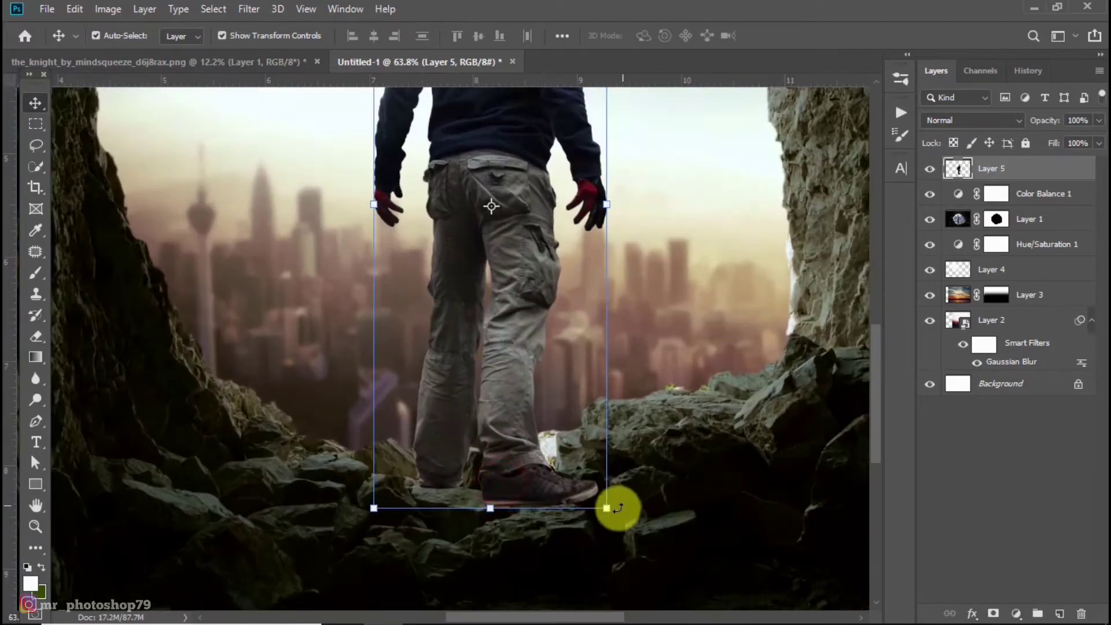
pyautogui.moveTo(606, 502); pyautogui.dragTo(593, 489)
pyautogui.moveTo(560, 428); pyautogui.dragTo(561, 458)
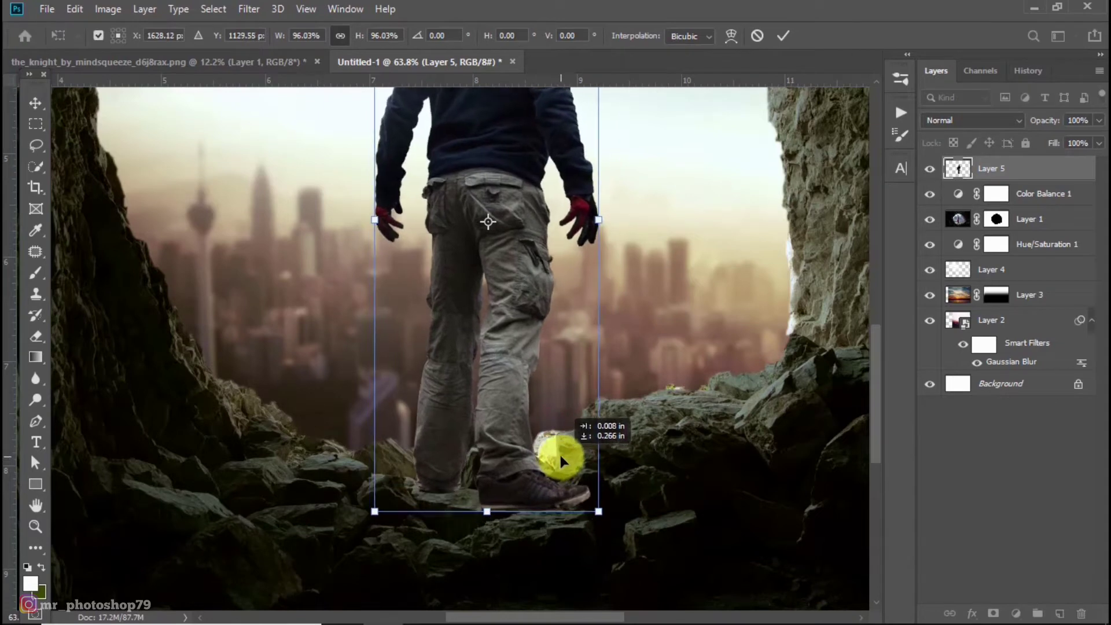
pyautogui.moveTo(595, 515); pyautogui.dragTo(604, 523)
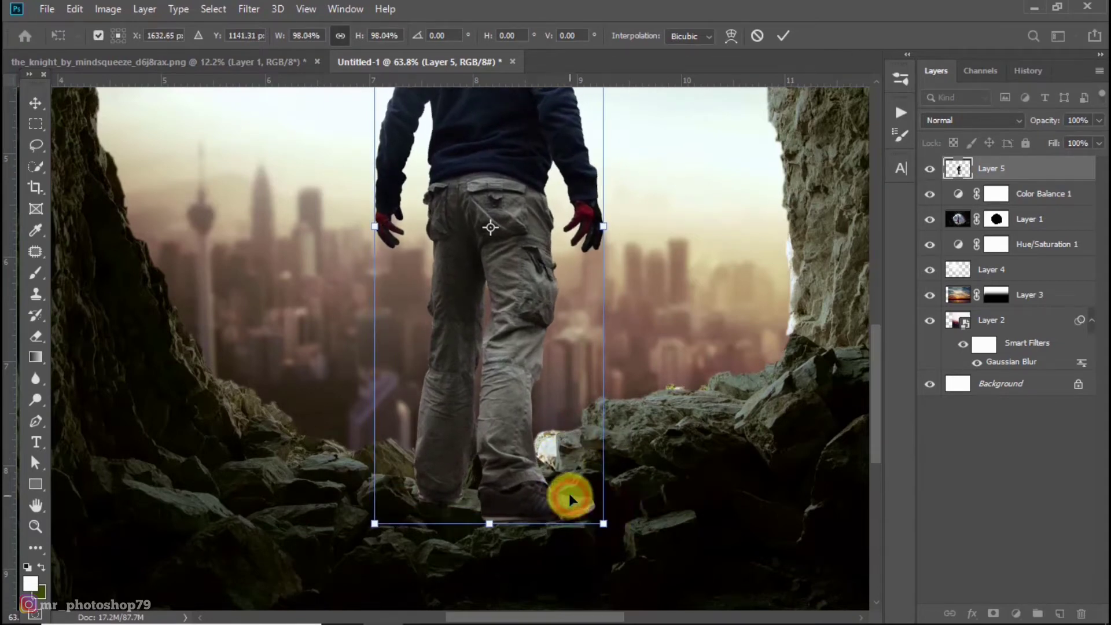
pyautogui.press('Return')
pyautogui.hotkey('ctrl', '0')
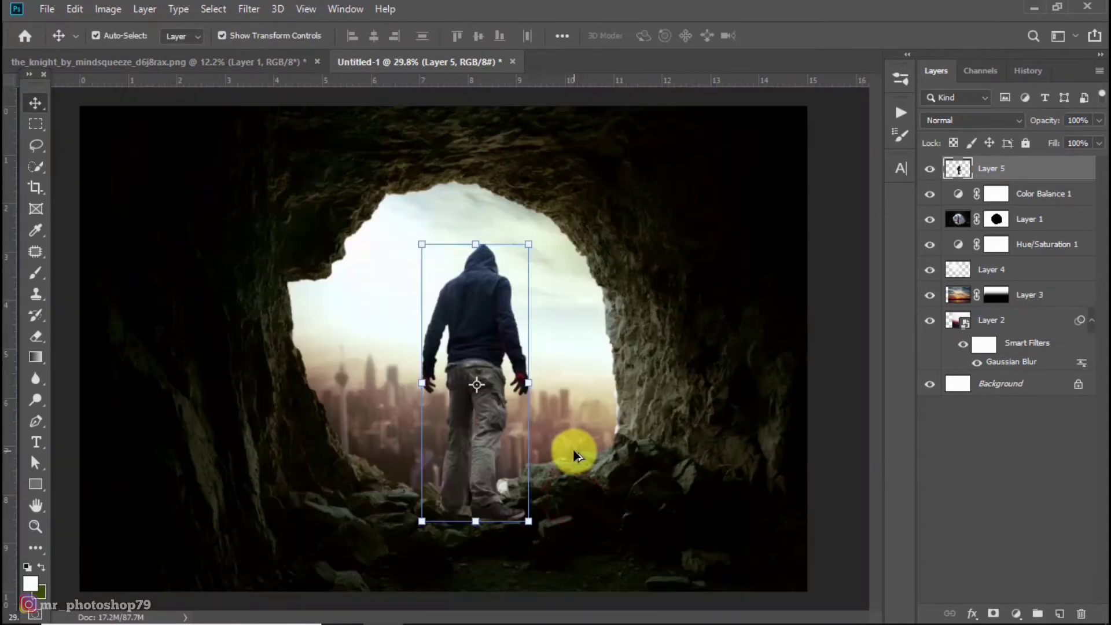
pyautogui.scroll(3, 451, 287)
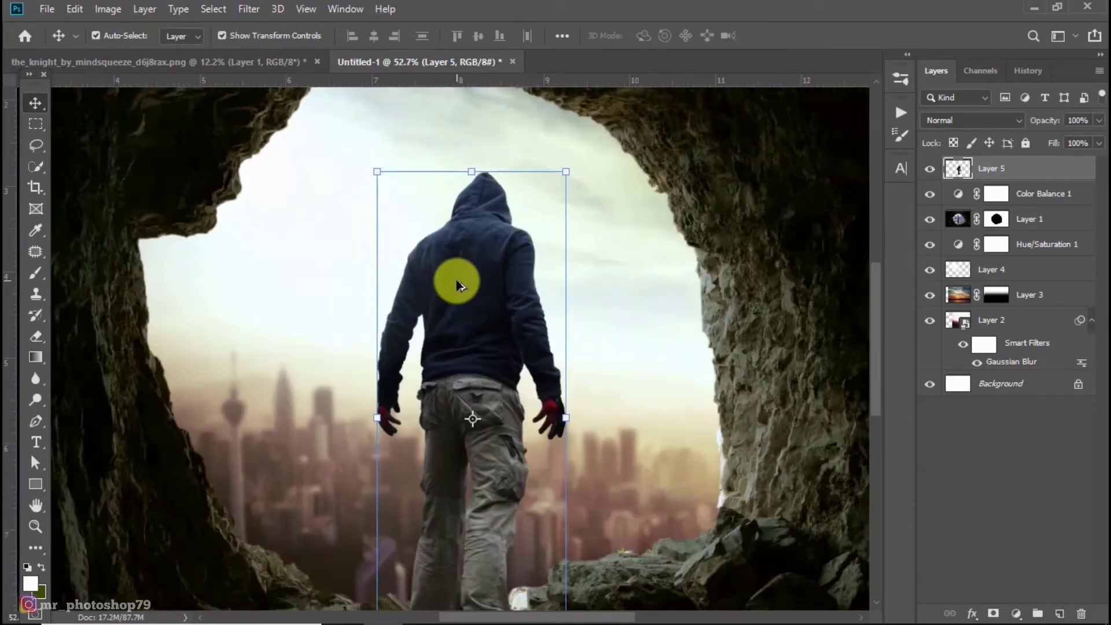
pyautogui.scroll(-2, 633, 297)
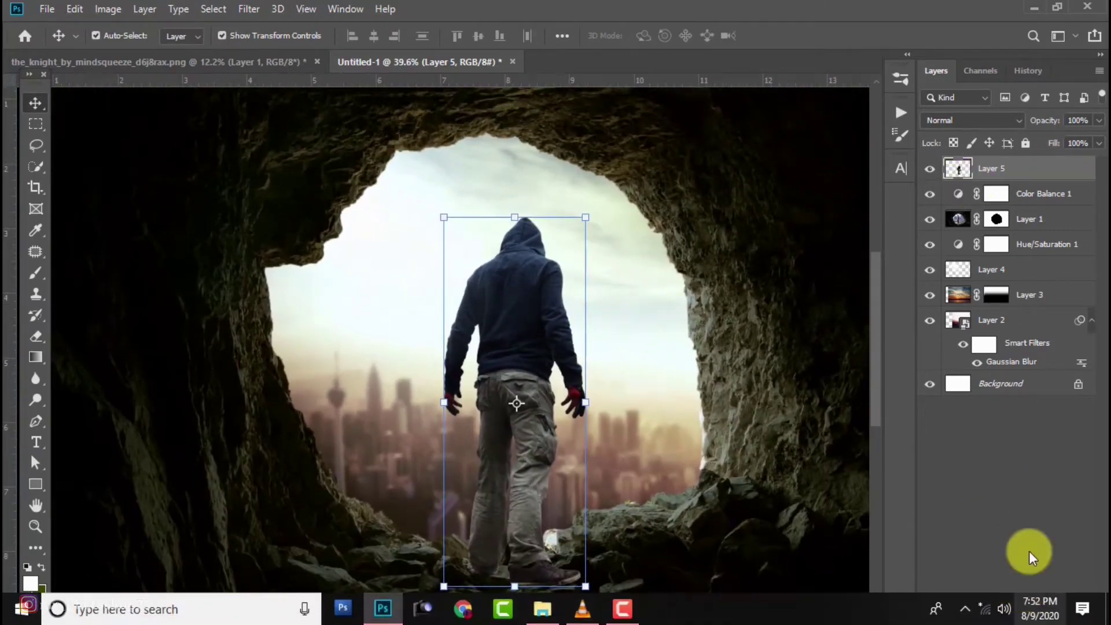
# Step: Add a Hue/Saturation 2 adjustment on the man's Layer 5 with Hue -25 and Saturation -10
pyautogui.click(1020, 612)
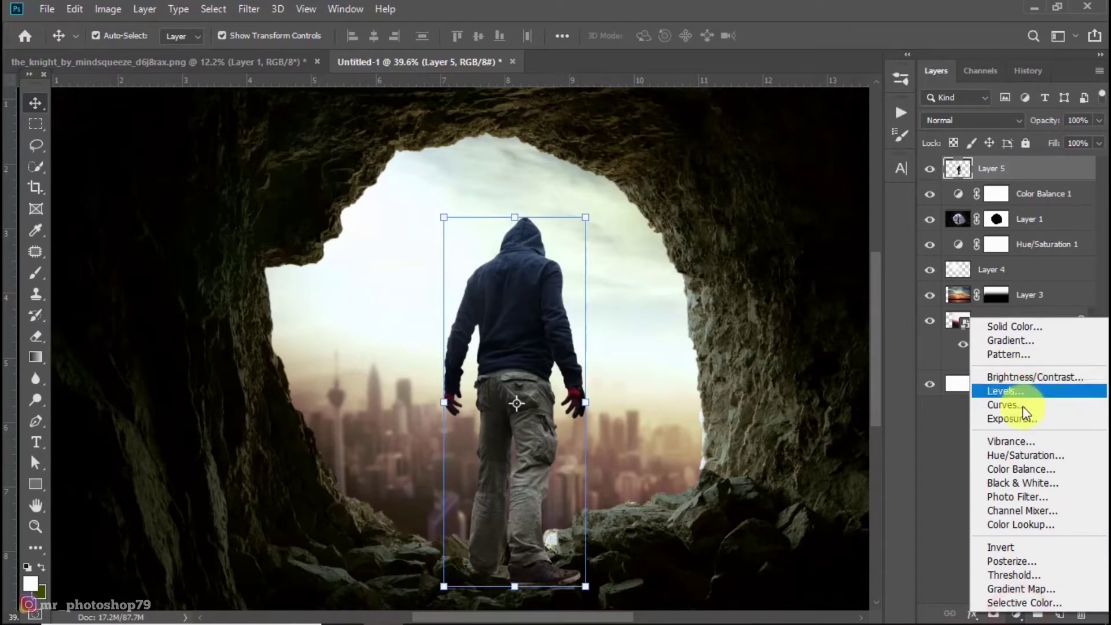
pyautogui.click(1029, 456)
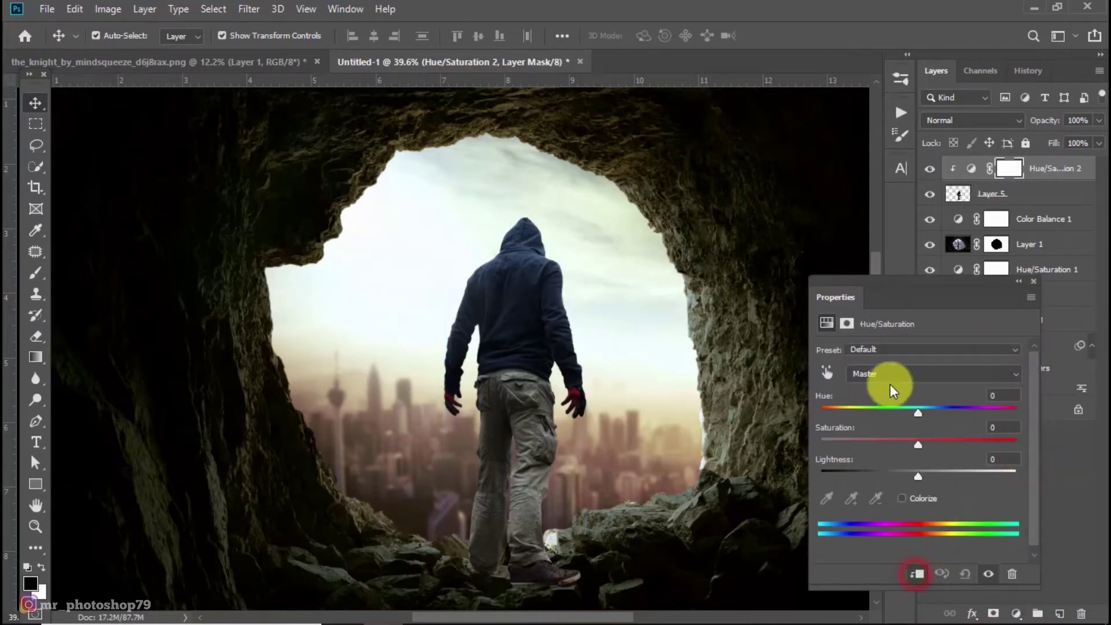
pyautogui.moveTo(922, 413)
pyautogui.mouseDown()
pyautogui.moveTo(899, 411)
pyautogui.moveTo(894, 446)
pyautogui.moveTo(892, 411)
pyautogui.moveTo(916, 412)
pyautogui.moveTo(848, 410)
pyautogui.moveTo(941, 412)
pyautogui.moveTo(895, 415)
pyautogui.mouseUp()
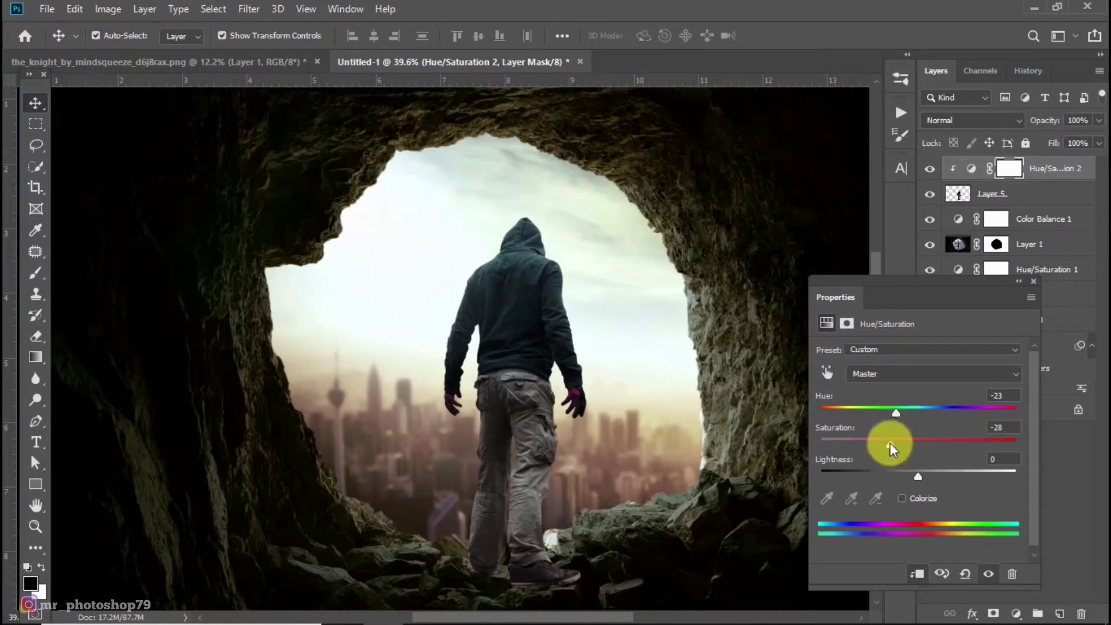
pyautogui.moveTo(890, 443)
pyautogui.mouseDown()
pyautogui.moveTo(877, 439)
pyautogui.moveTo(933, 439)
pyautogui.moveTo(852, 435)
pyautogui.mouseUp()
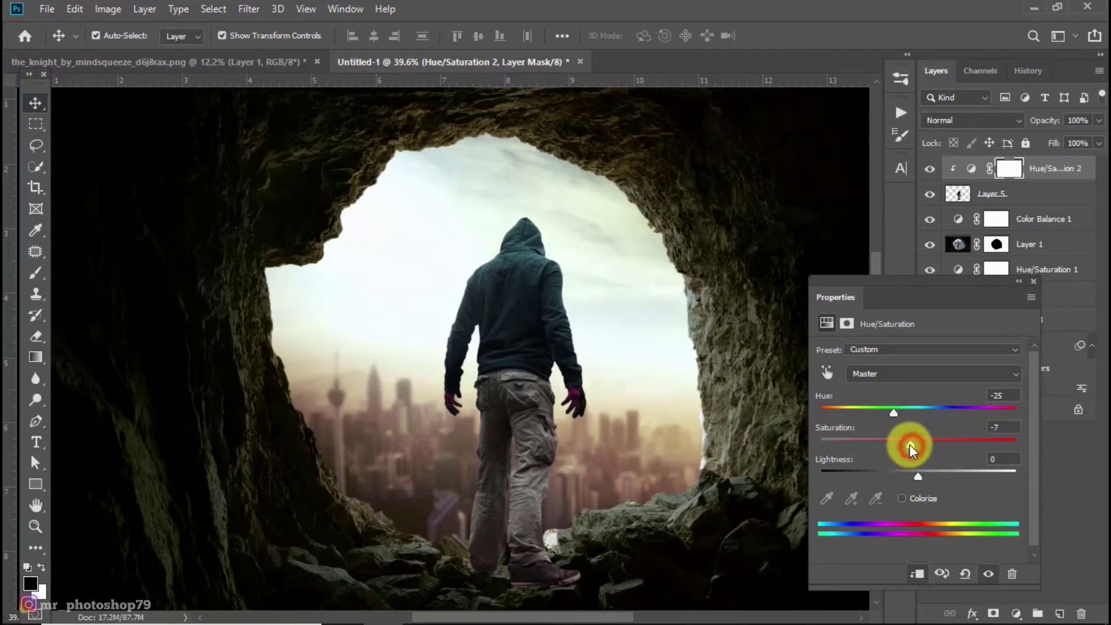
pyautogui.moveTo(909, 449); pyautogui.dragTo(908, 436)
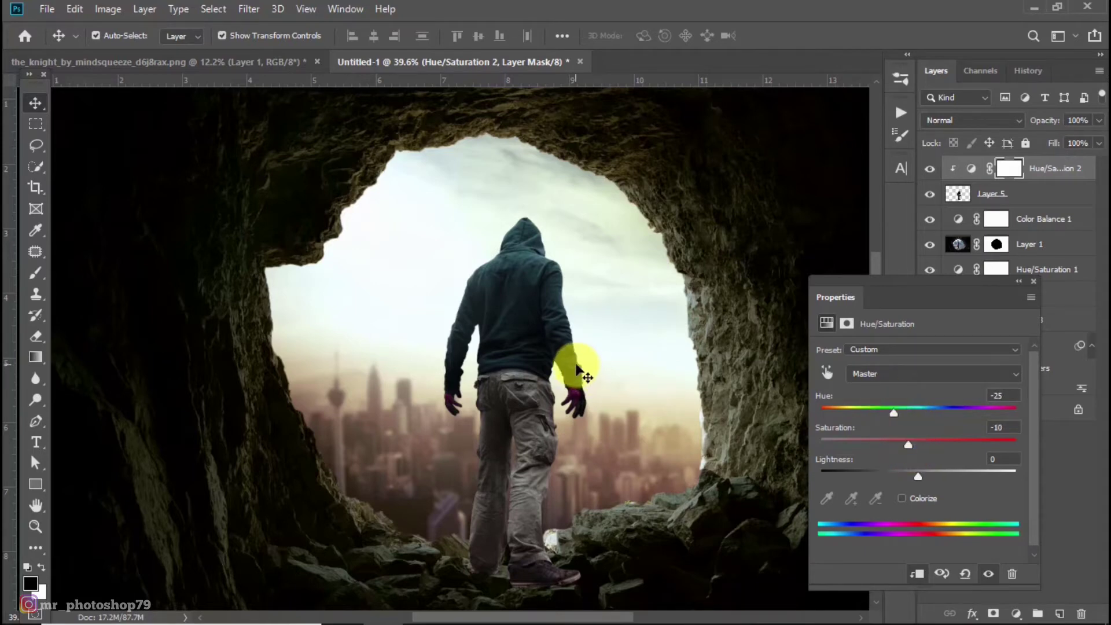
pyautogui.scroll(-1, 577, 368)
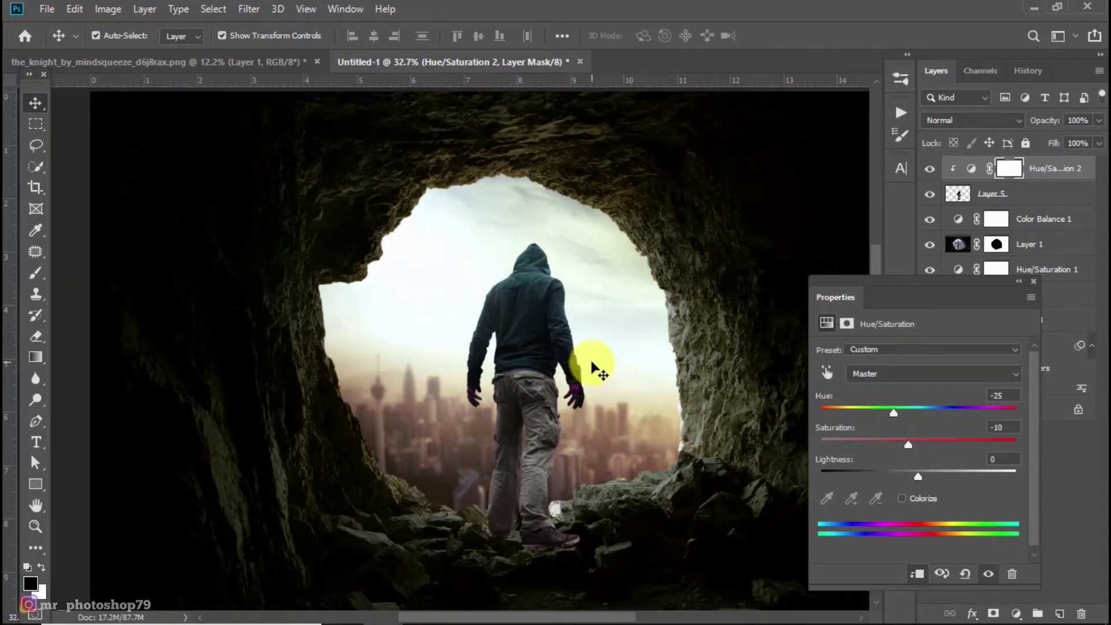
pyautogui.scroll(1, 589, 350)
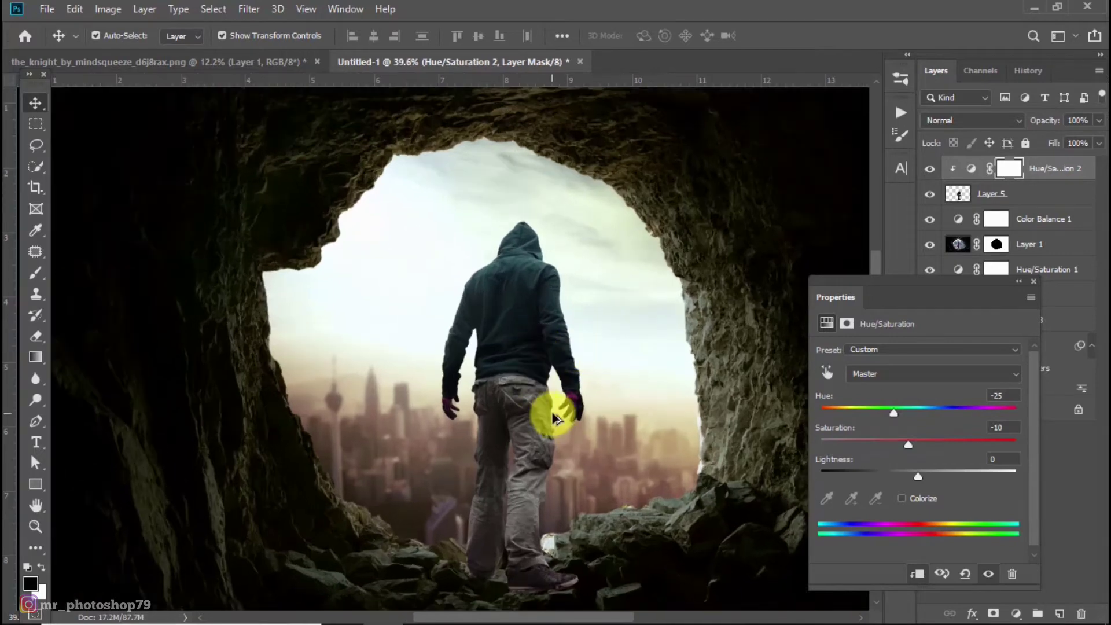
pyautogui.click(1035, 281)
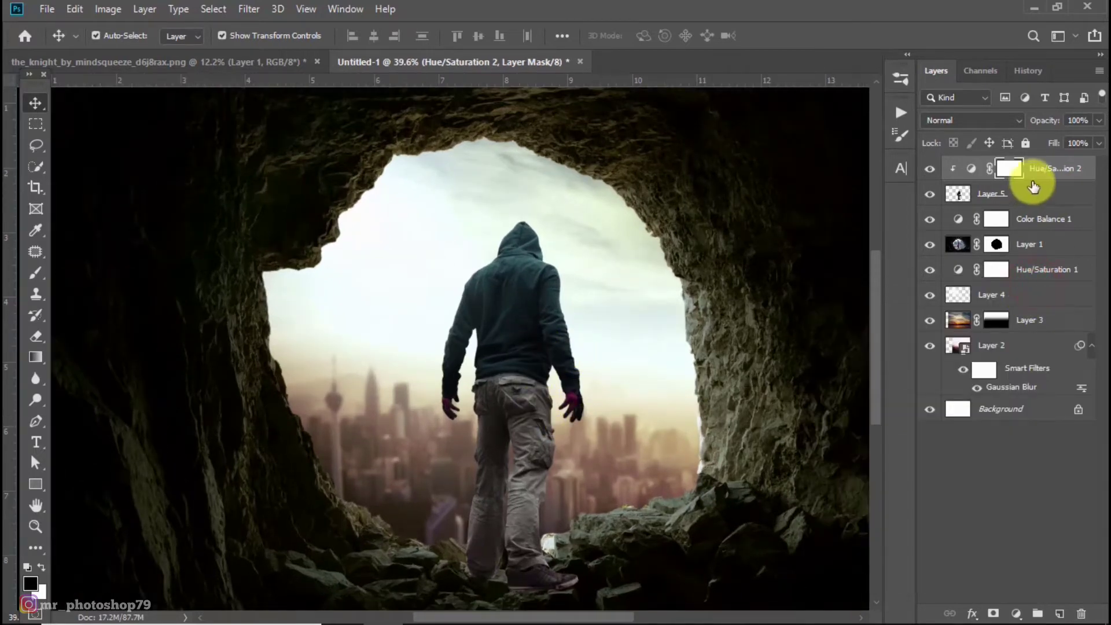
# Step: Delete the Hue/Saturation 2 layer, then flip the man horizontally and raise him slightly
pyautogui.press('Delete')
pyautogui.press('o')
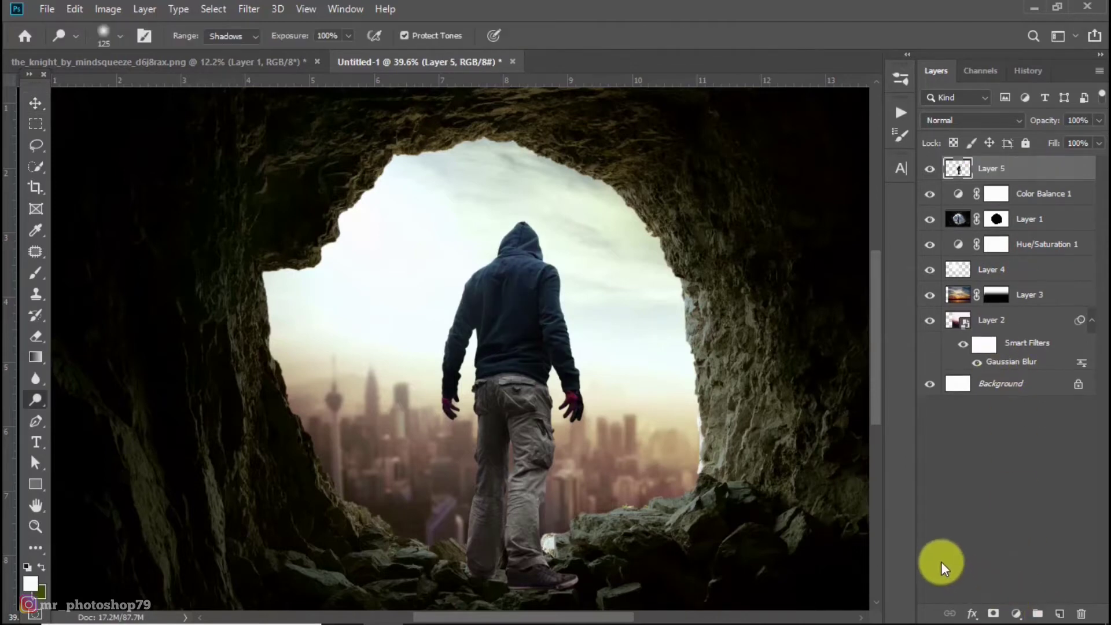
pyautogui.hotkey('ctrl', 't')
pyautogui.rightClick(544, 322)
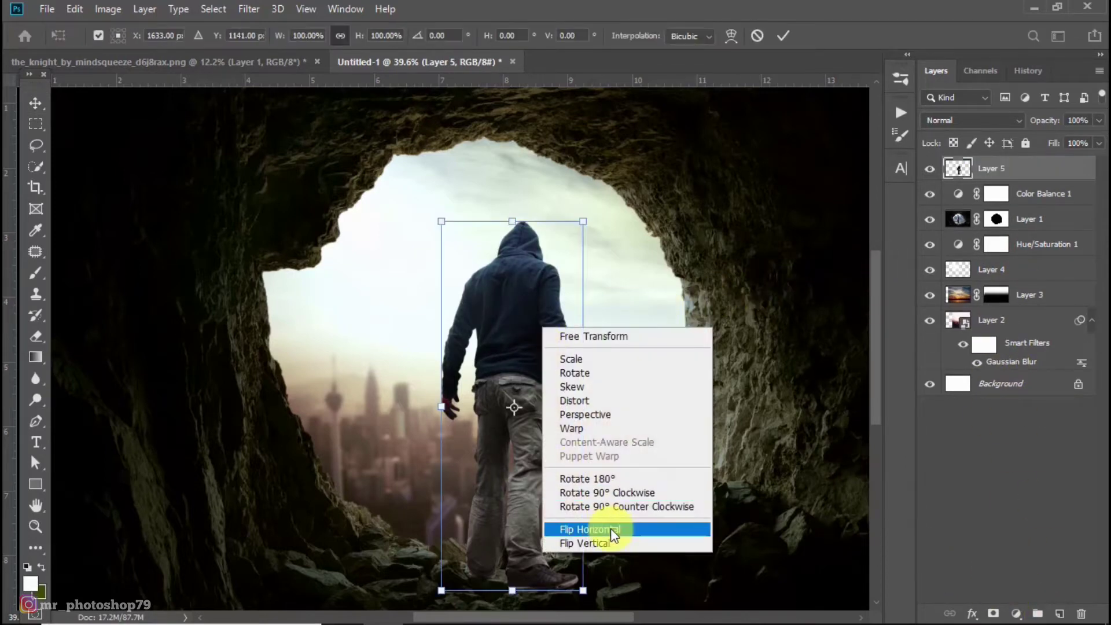
pyautogui.click(608, 528)
pyautogui.moveTo(555, 394); pyautogui.dragTo(541, 363)
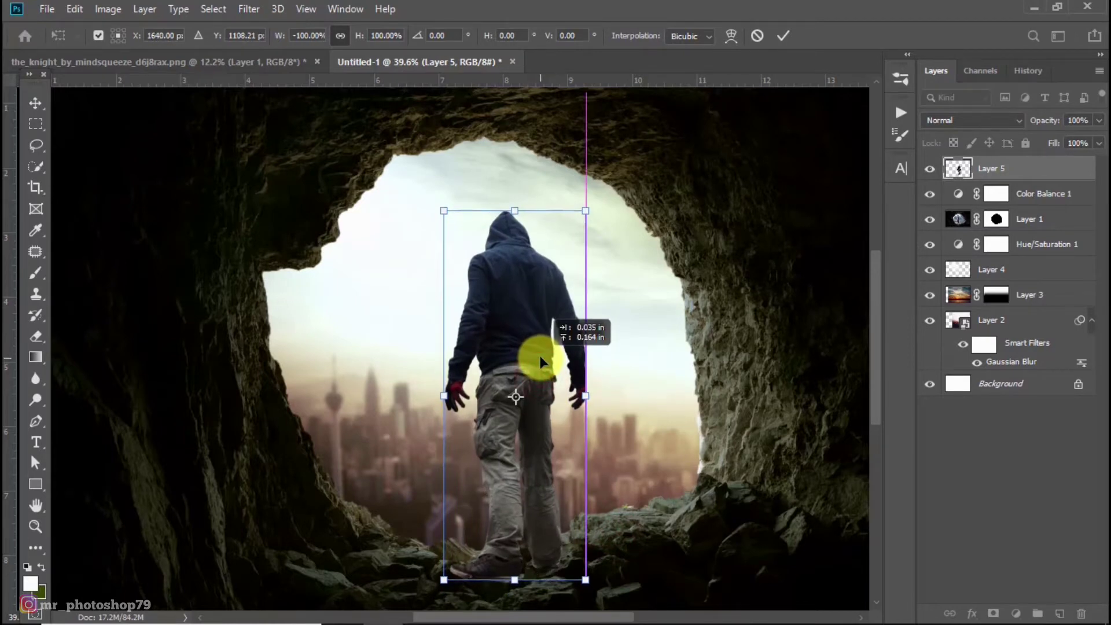
pyautogui.moveTo(541, 358); pyautogui.dragTo(546, 360)
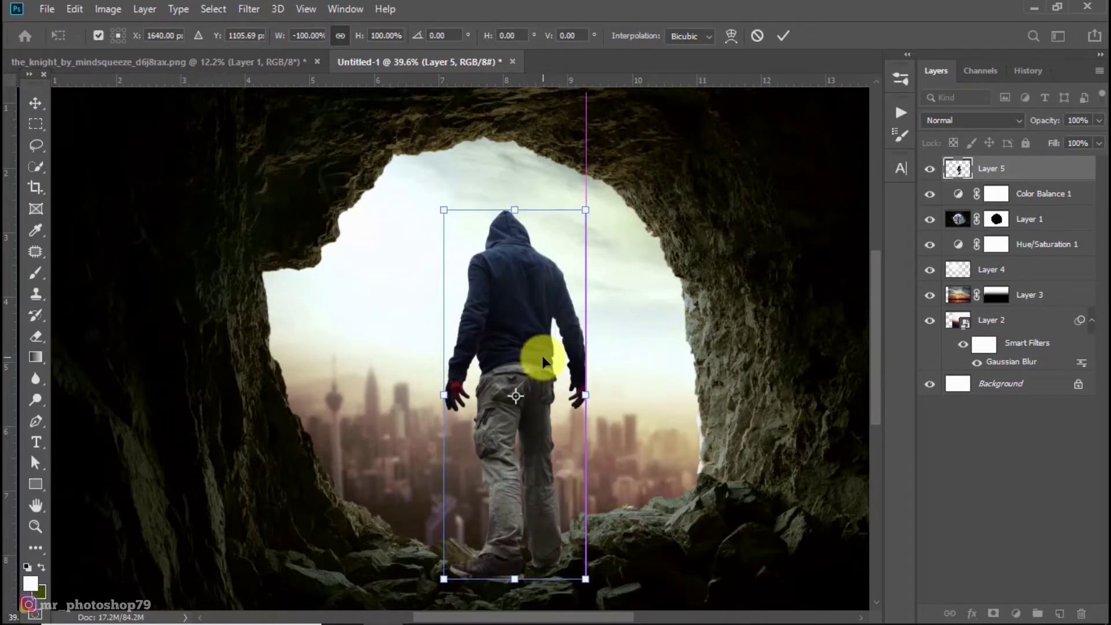
pyautogui.press('Return')
# Step: Move the man higher, scale him to about 96%, and set his feet on the rocks
pyautogui.press('o')
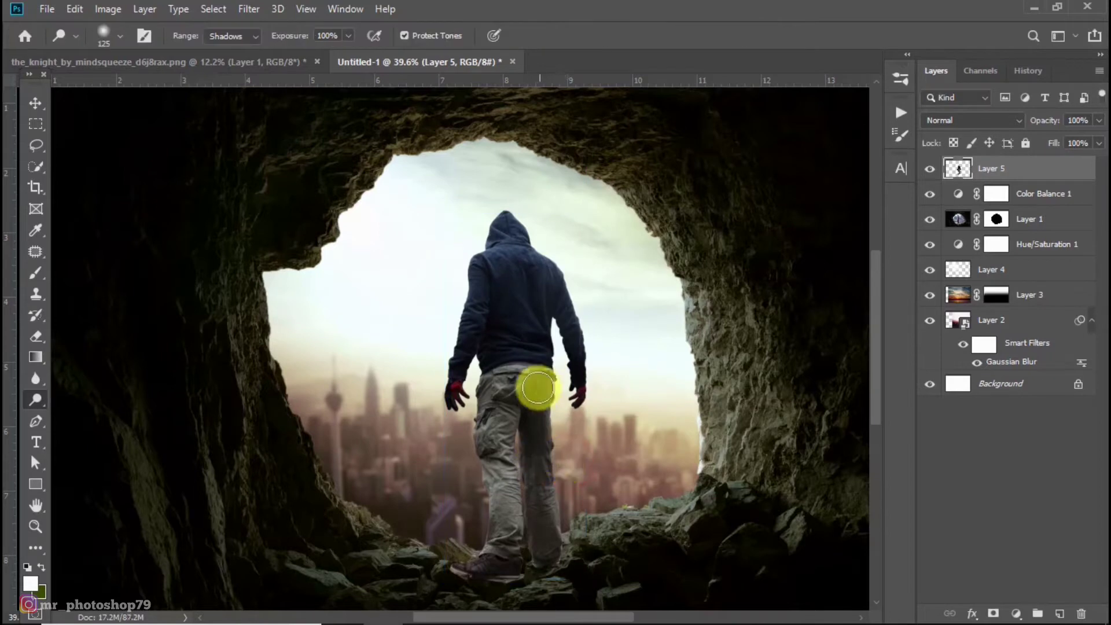
pyautogui.click(35, 103)
pyautogui.moveTo(530, 348)
pyautogui.mouseDown()
pyautogui.moveTo(537, 307)
pyautogui.moveTo(537, 345)
pyautogui.mouseUp()
pyautogui.moveTo(446, 212)
pyautogui.mouseDown()
pyautogui.moveTo(447, 238)
pyautogui.moveTo(449, 221)
pyautogui.mouseUp()
pyautogui.press('Escape')
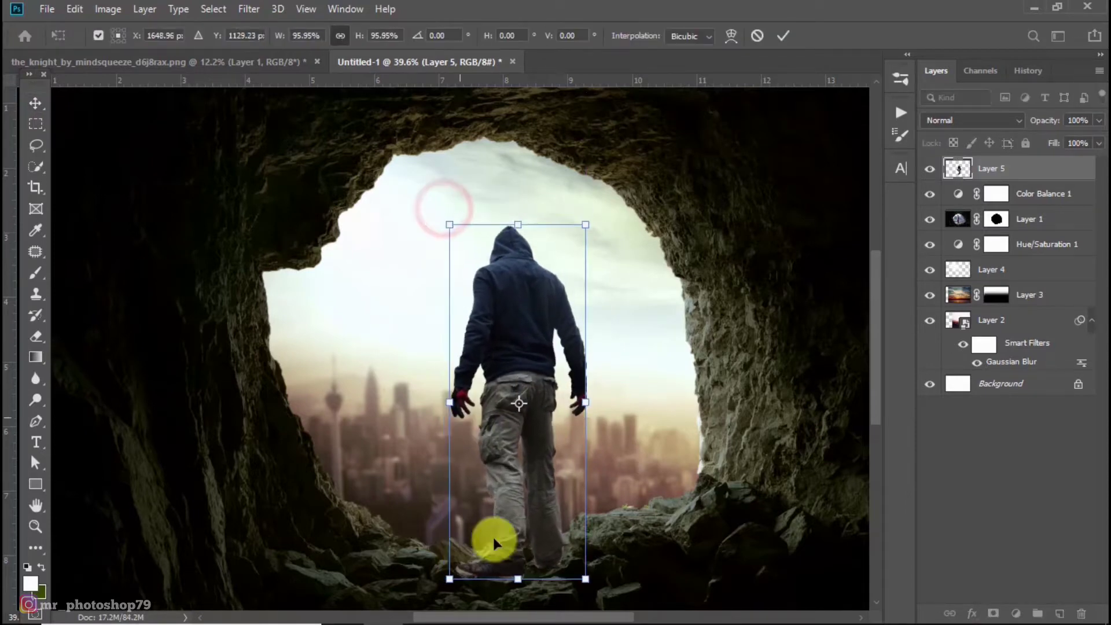
pyautogui.scroll(2, 496, 533)
pyautogui.scroll(2, 526, 540)
pyautogui.moveTo(504, 554); pyautogui.dragTo(478, 563)
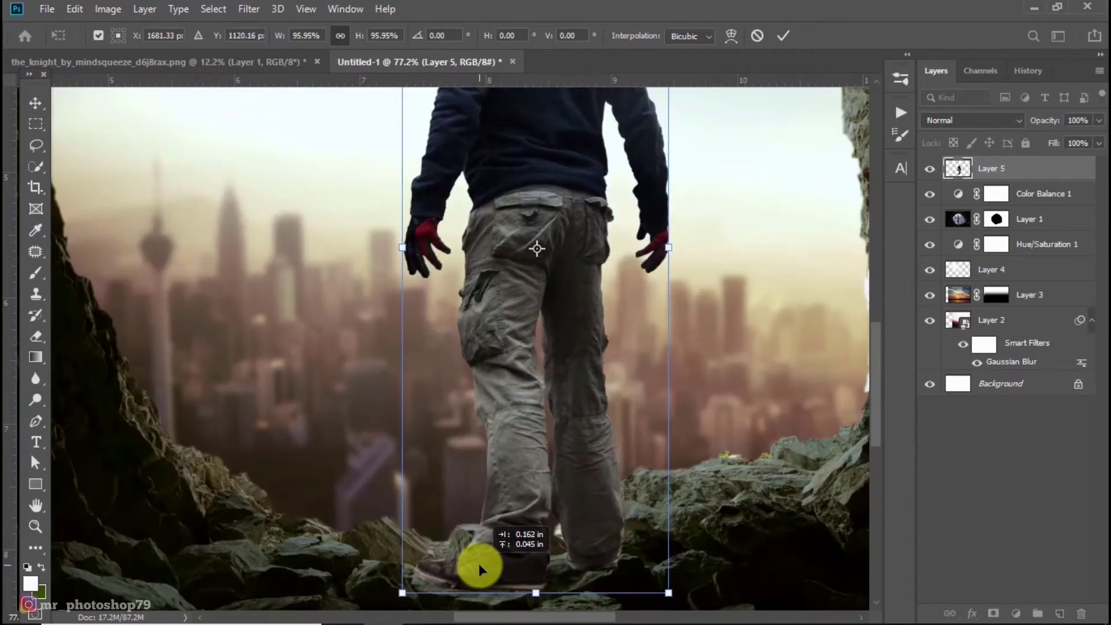
pyautogui.moveTo(478, 564); pyautogui.dragTo(484, 560)
pyautogui.press('Return')
# Step: Zoom in and out to check the man's placement, then bring up the man layer's options
pyautogui.scroll(-3, 492, 549)
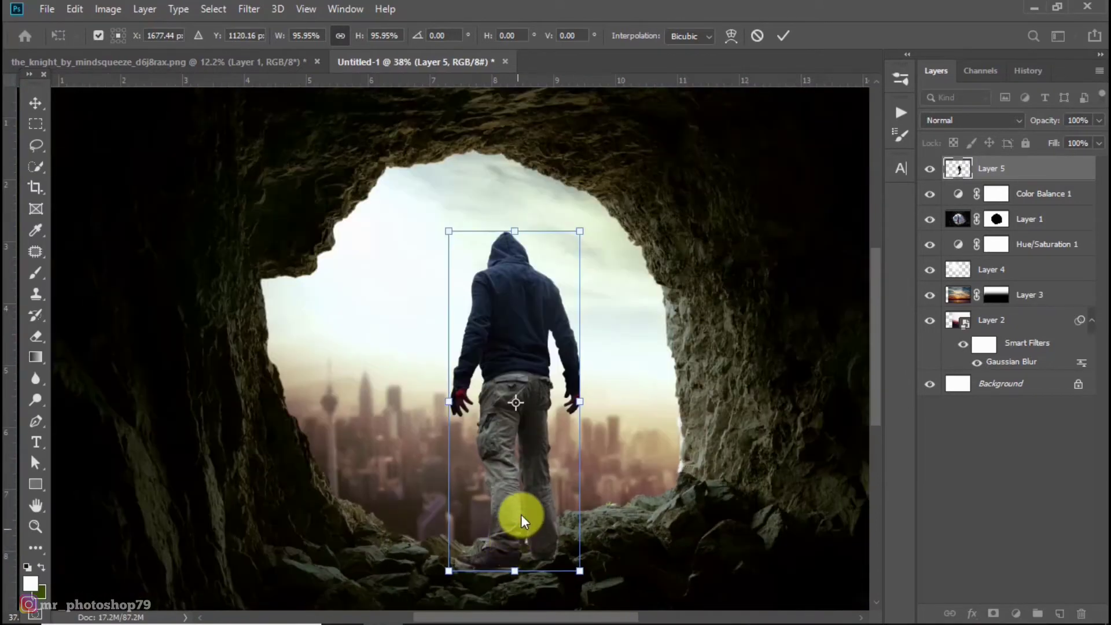
pyautogui.scroll(2, 516, 471)
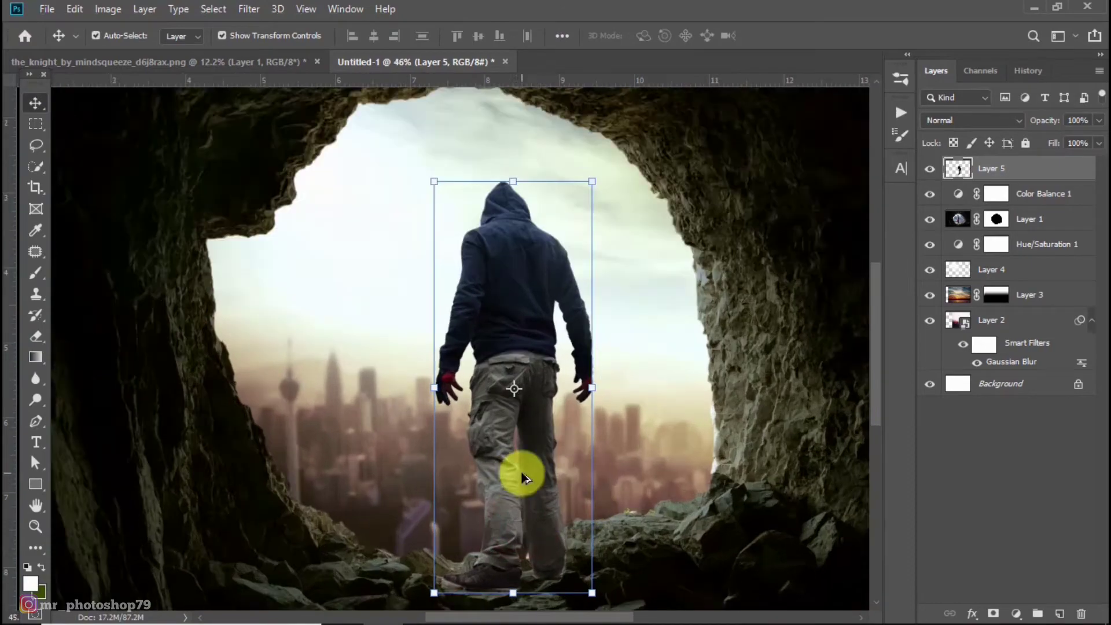
pyautogui.scroll(2, 516, 514)
pyautogui.scroll(-3, 515, 508)
pyautogui.scroll(2, 457, 464)
pyautogui.scroll(1, 513, 307)
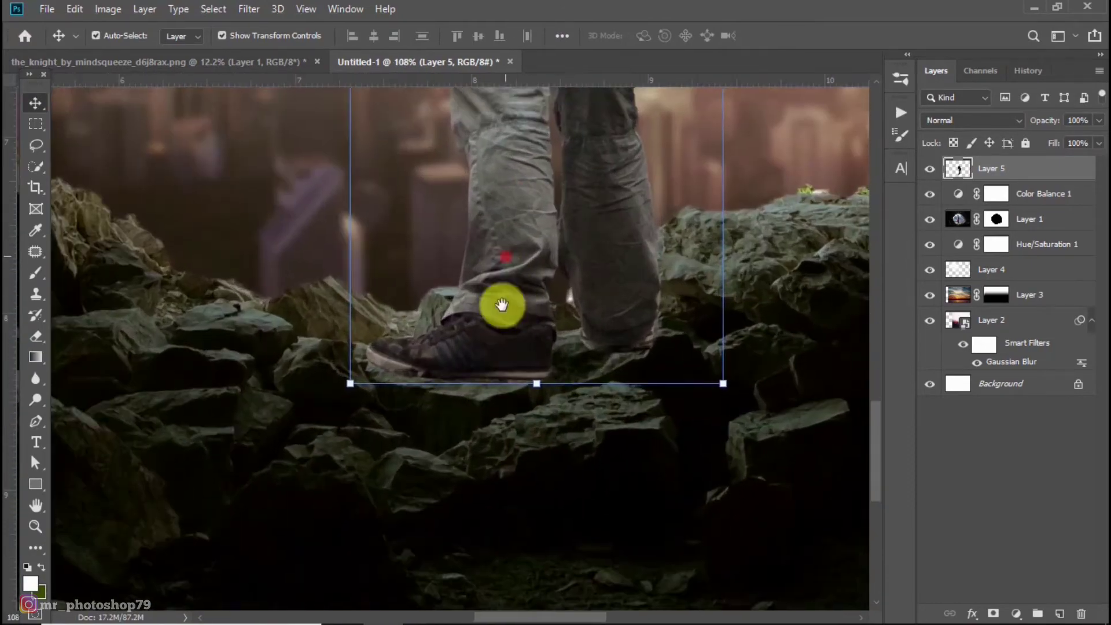
pyautogui.scroll(-2, 500, 342)
pyautogui.scroll(-2, 514, 359)
pyautogui.scroll(3, 533, 241)
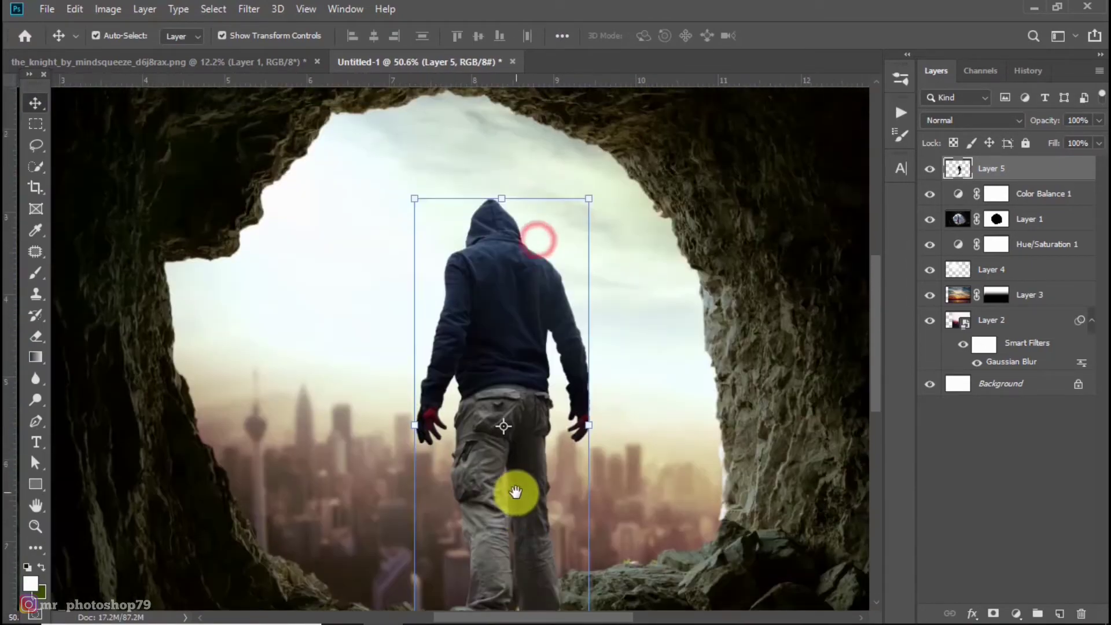
pyautogui.rightClick(1017, 173)
pyautogui.press('Escape')
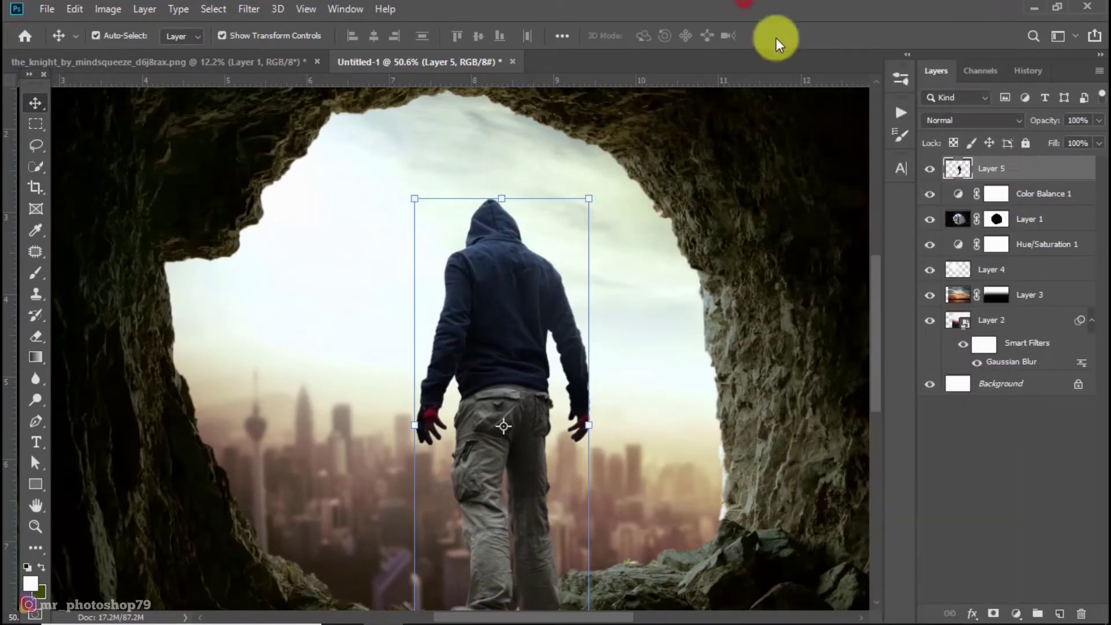
# Step: Confirm the new empty layer and merge it down into the man's Layer 5
pyautogui.click(1059, 613)
pyautogui.rightClick(1024, 173)
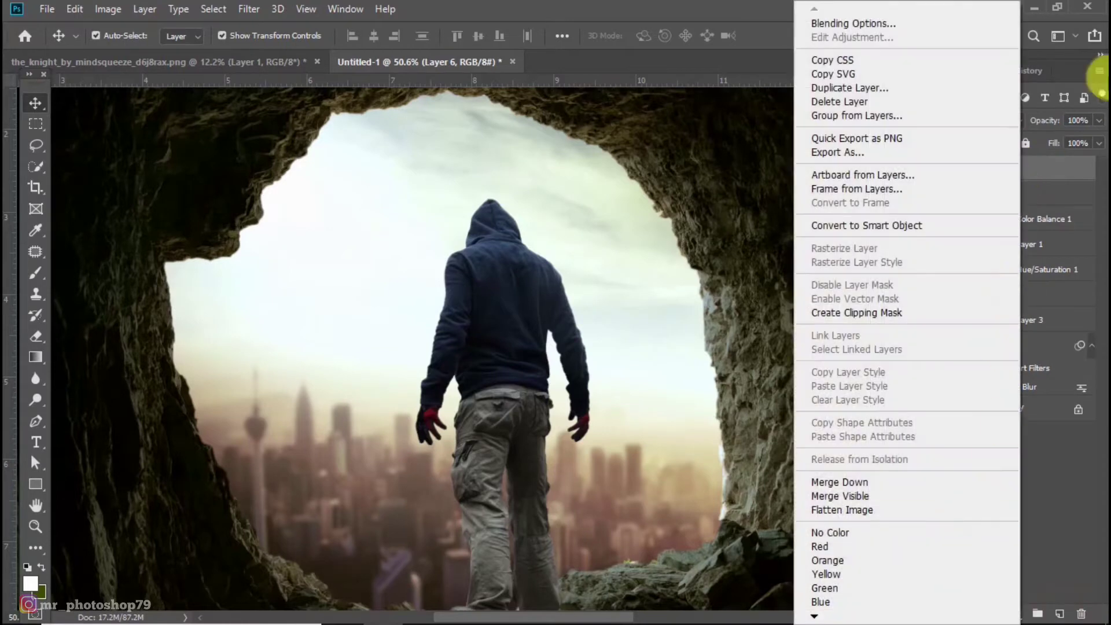
pyautogui.press('Escape')
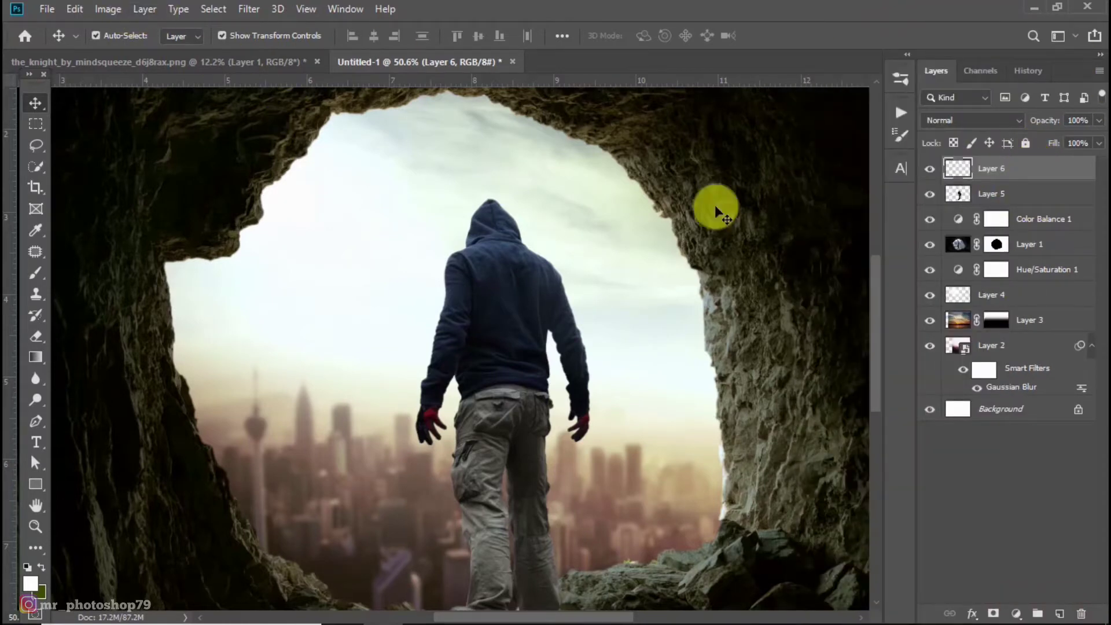
pyautogui.hotkey('ctrl', 'e')
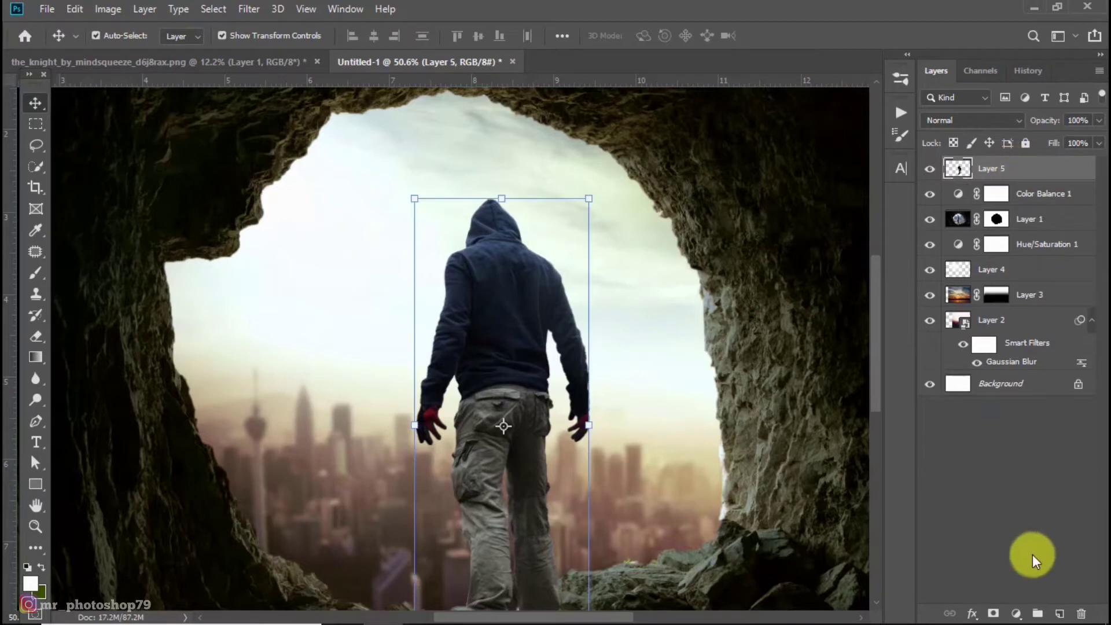
# Step: Add a Levels adjustment clipped to the man, with midtones lowered to 0.69
pyautogui.click(1016, 612)
pyautogui.click(1042, 391)
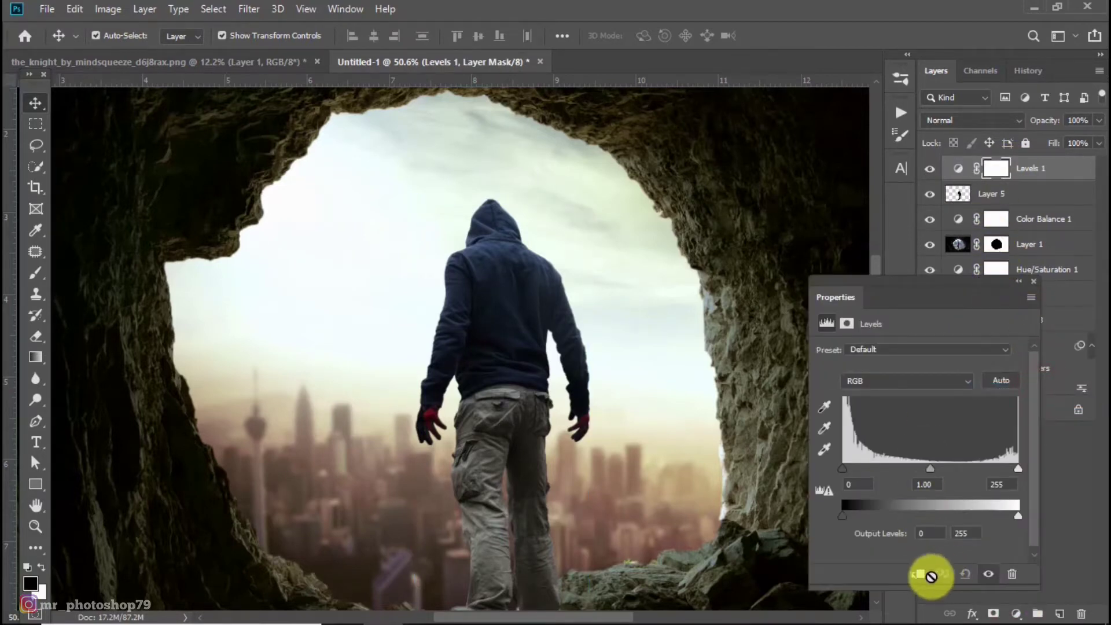
pyautogui.click(931, 576)
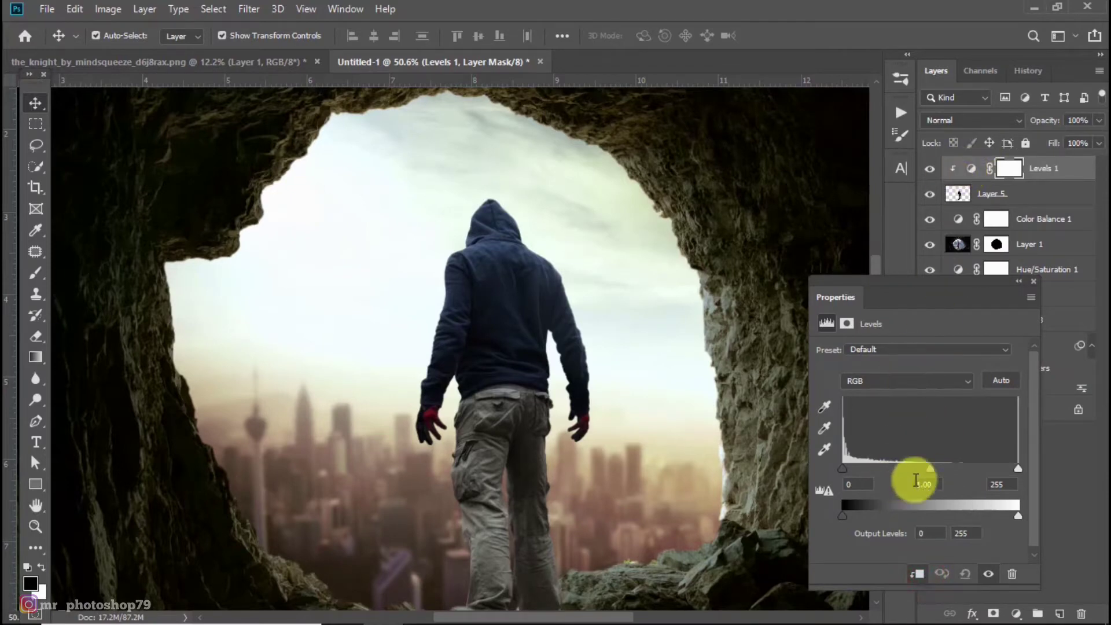
pyautogui.moveTo(949, 463); pyautogui.dragTo(956, 463)
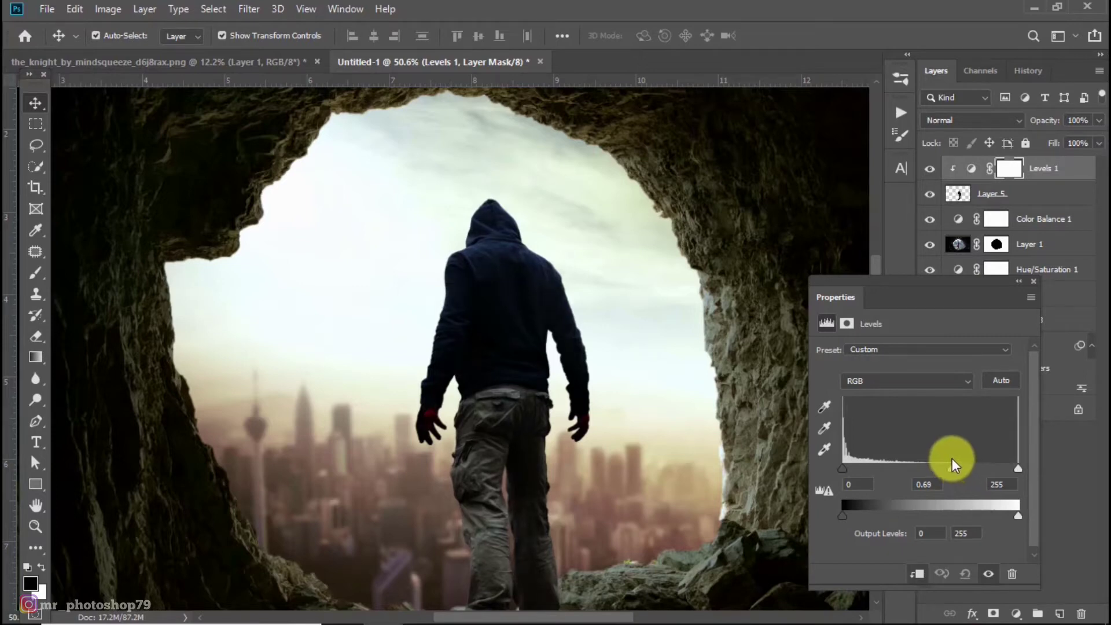
pyautogui.click(1034, 282)
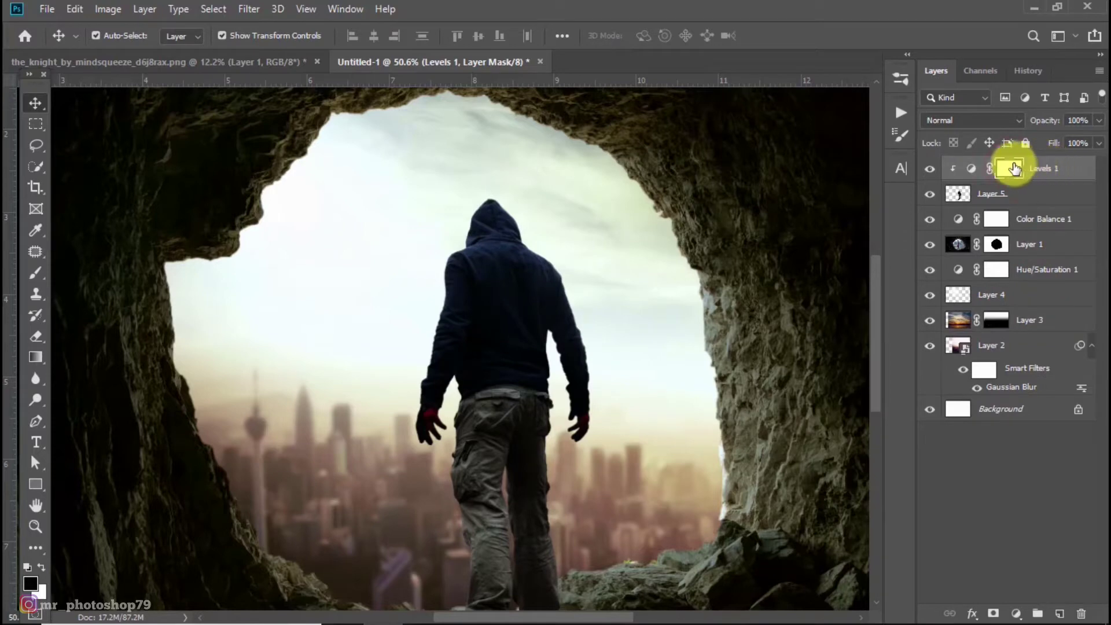
# Step: Paint black into the Levels 1 mask along the man's side, arm, hand and legs with a smaller brush
pyautogui.click(36, 273)
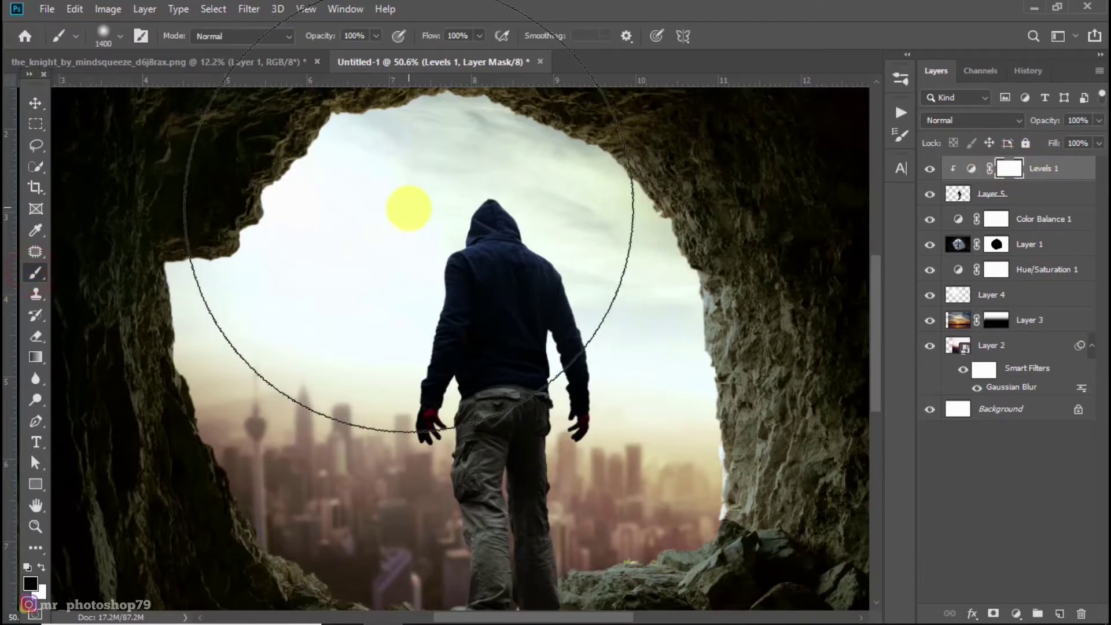
pyautogui.press('[')
pyautogui.press('[')
pyautogui.press('[')
pyautogui.press('[')
pyautogui.press('[')
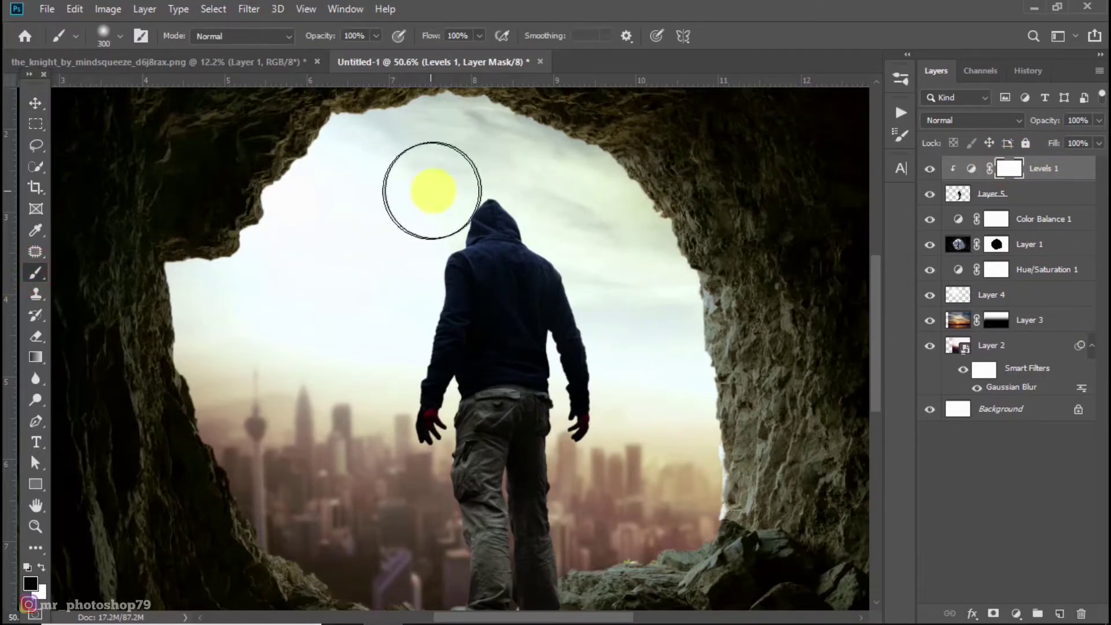
pyautogui.press('[')
pyautogui.press('[')
pyautogui.press('[')
pyautogui.click(463, 192)
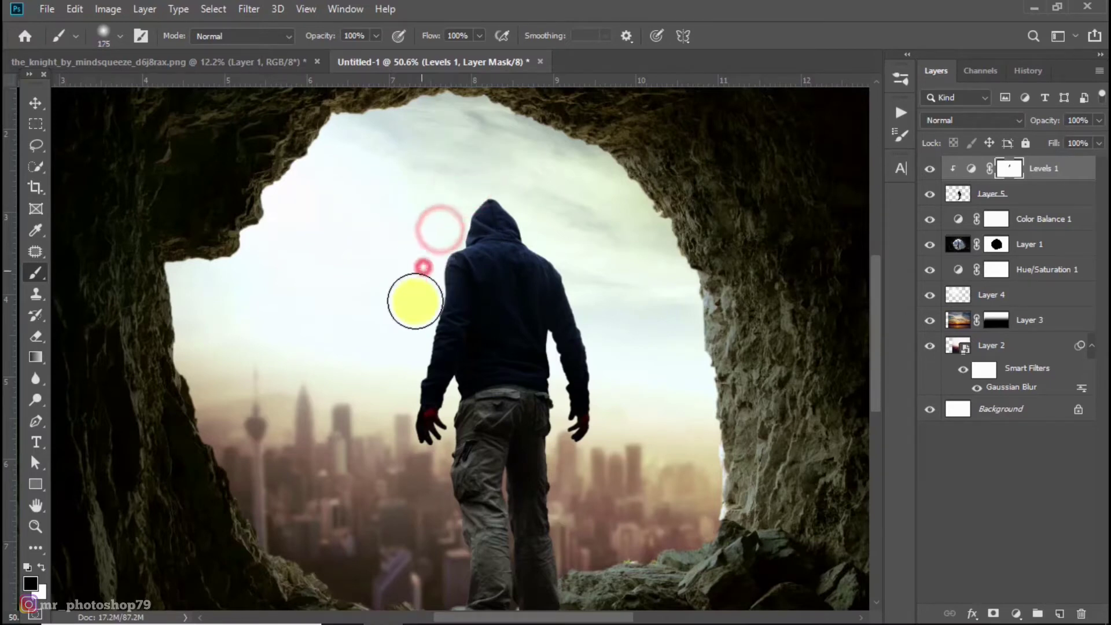
pyautogui.click(384, 425)
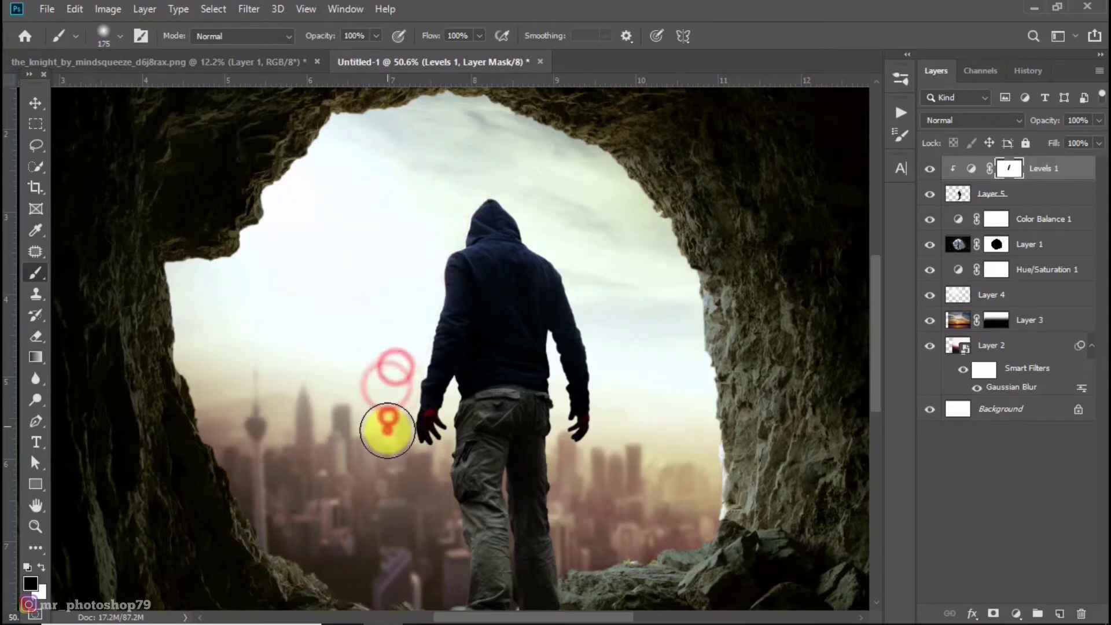
pyautogui.moveTo(403, 357)
pyautogui.mouseDown()
pyautogui.moveTo(442, 420)
pyautogui.moveTo(429, 519)
pyautogui.moveTo(444, 525)
pyautogui.mouseUp()
pyautogui.scroll(-2, 428, 519)
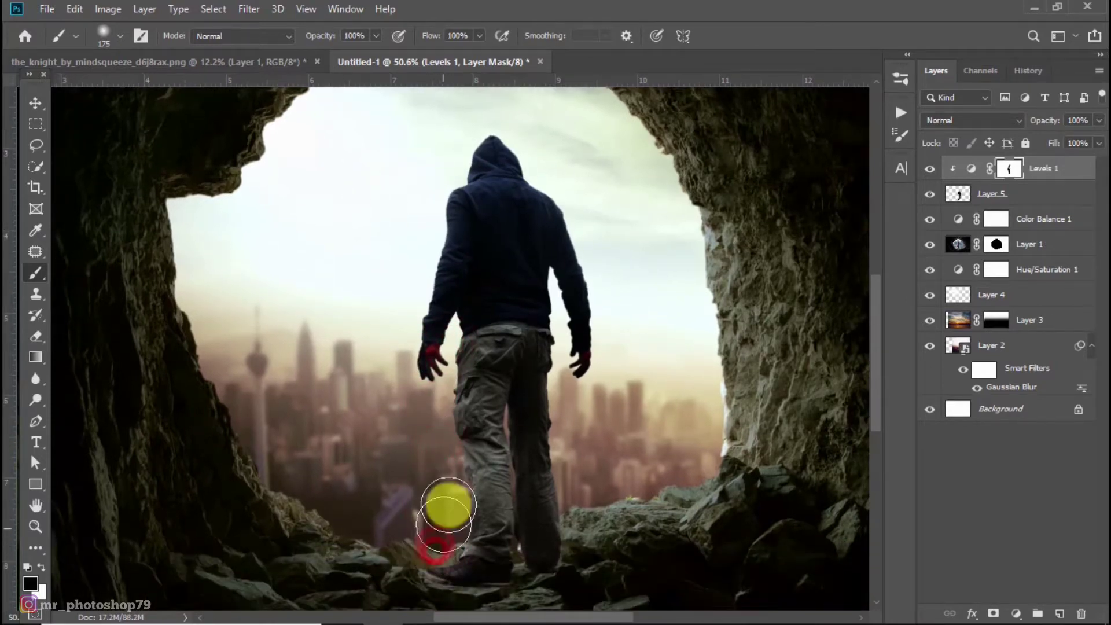
pyautogui.scroll(1, 459, 261)
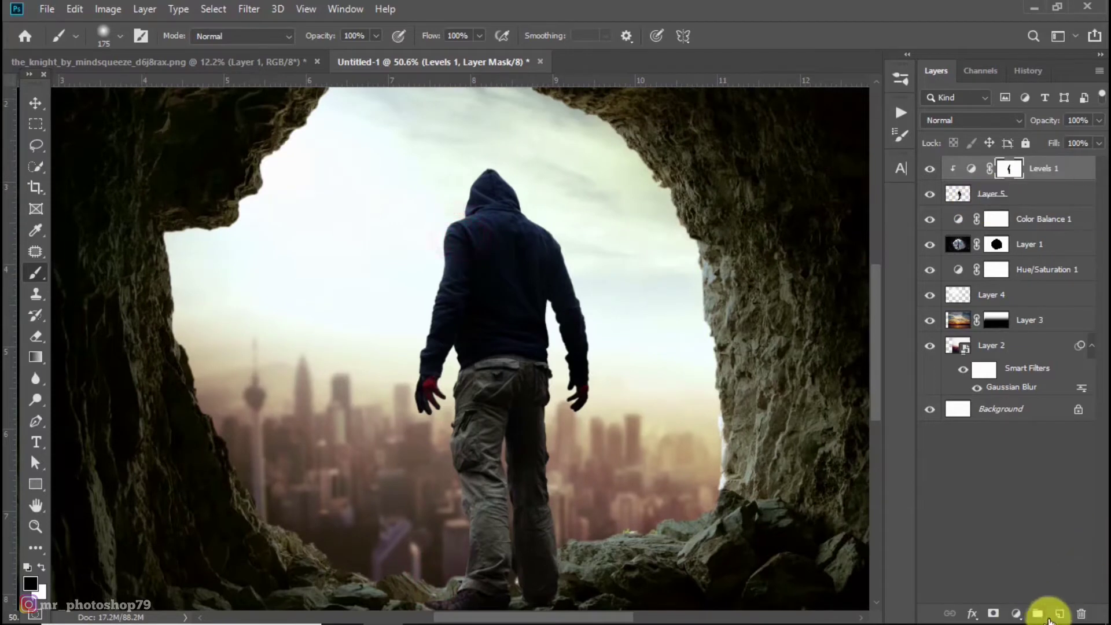
pyautogui.click(1016, 614)
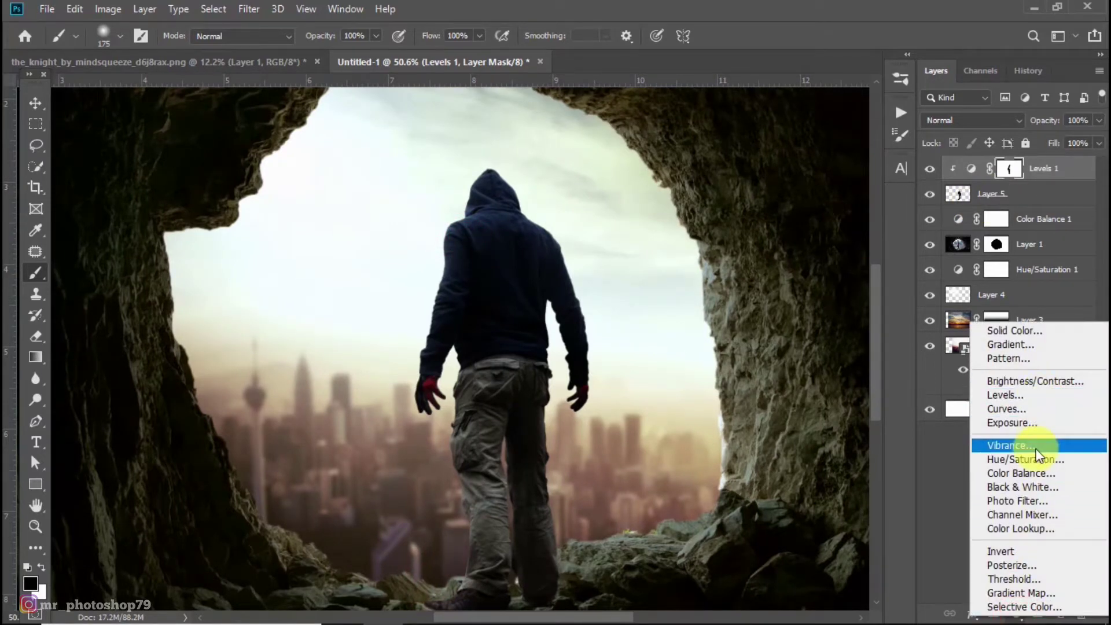
pyautogui.click(550, 11)
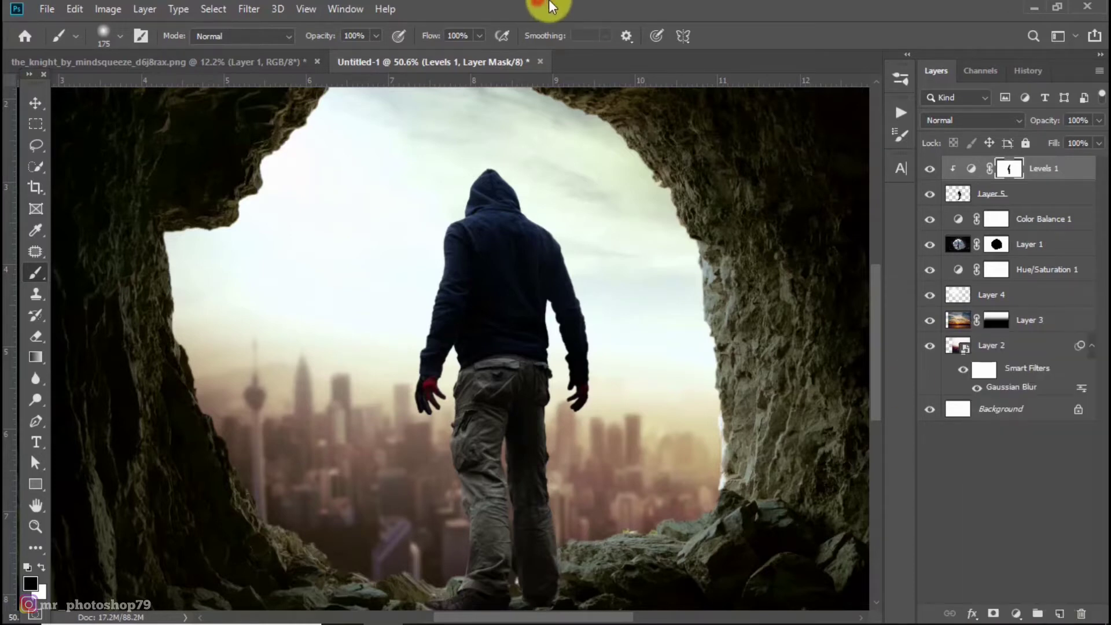
# Step: Add a new Layer 6 at the top and fill it with 50% gray
pyautogui.click(1064, 605)
pyautogui.press('x')
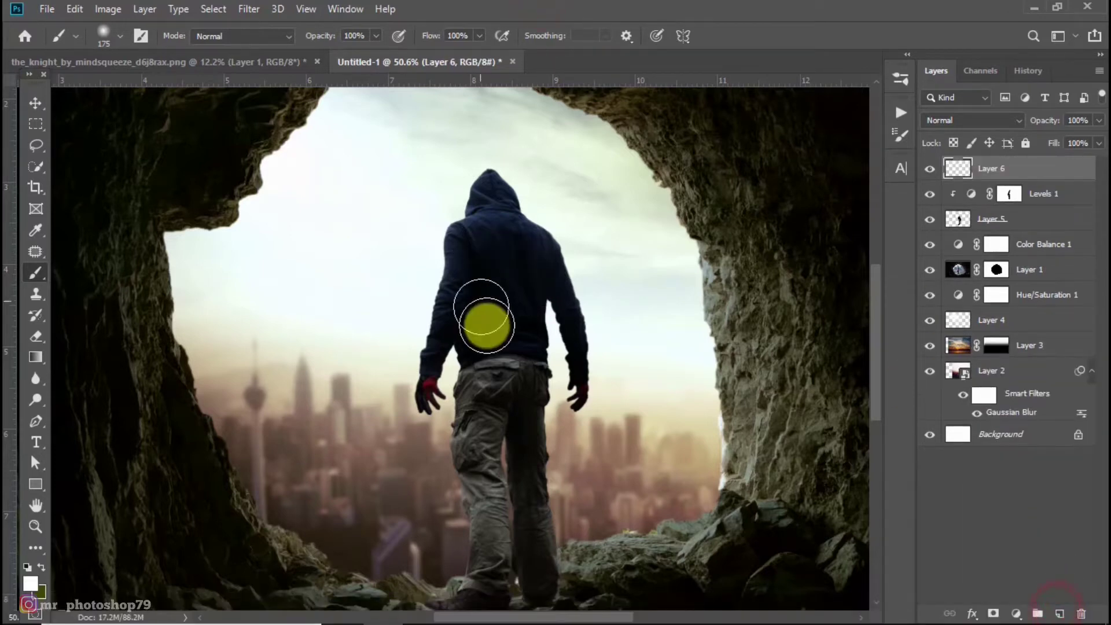
pyautogui.click(74, 9)
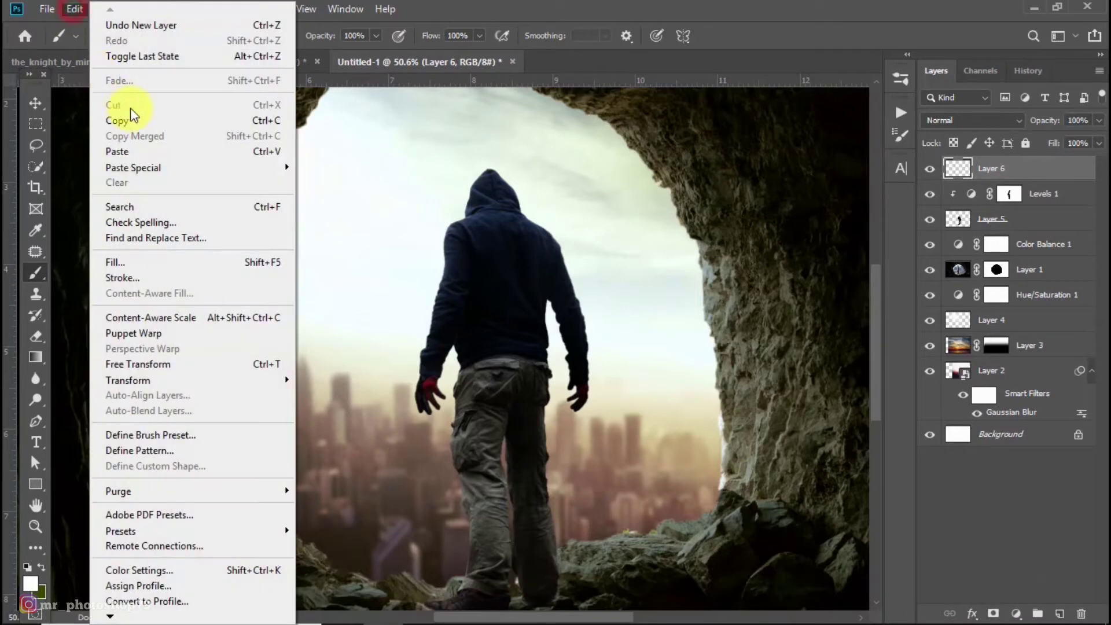
pyautogui.click(180, 262)
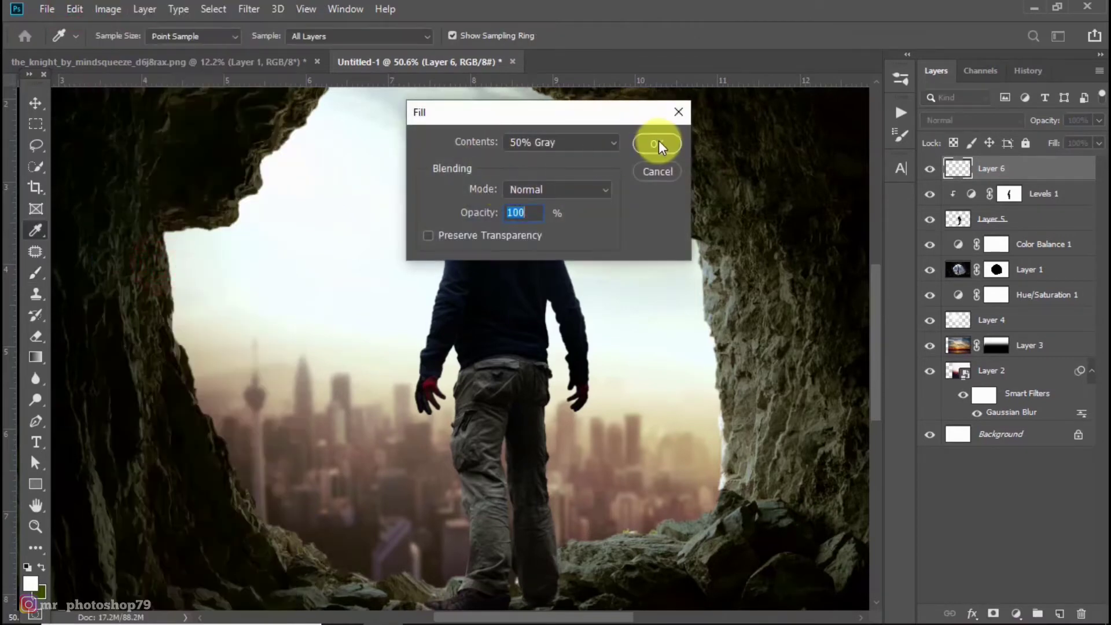
pyautogui.click(659, 145)
pyautogui.press('b')
# Step: Clip the gray layer to the man, set it to Overlay, and choose the Dodge Tool
pyautogui.rightClick(1014, 169)
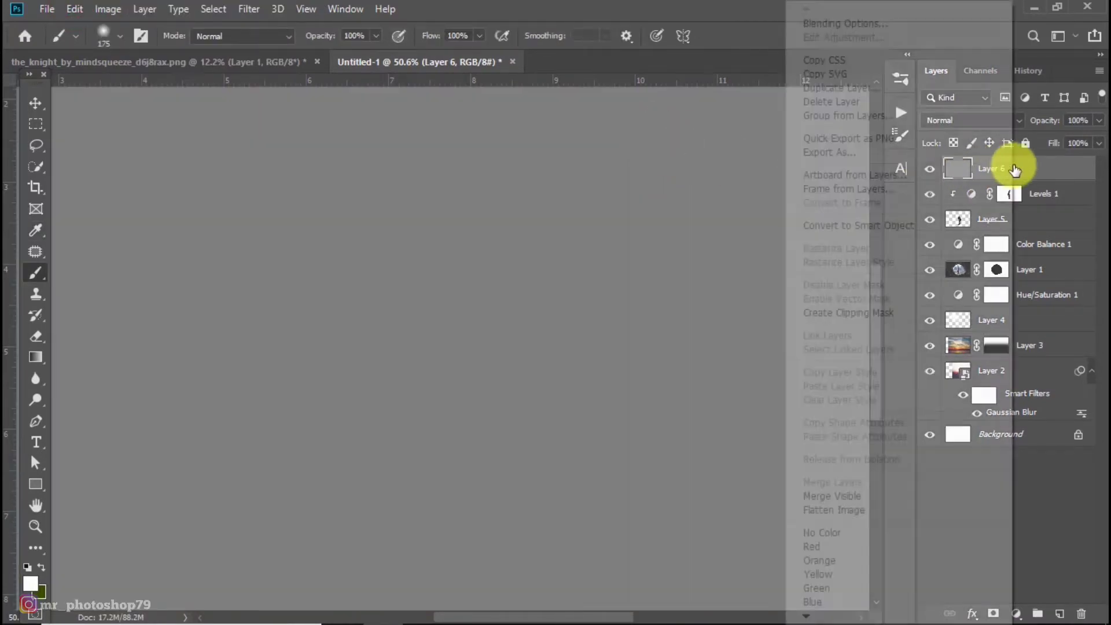
pyautogui.click(906, 313)
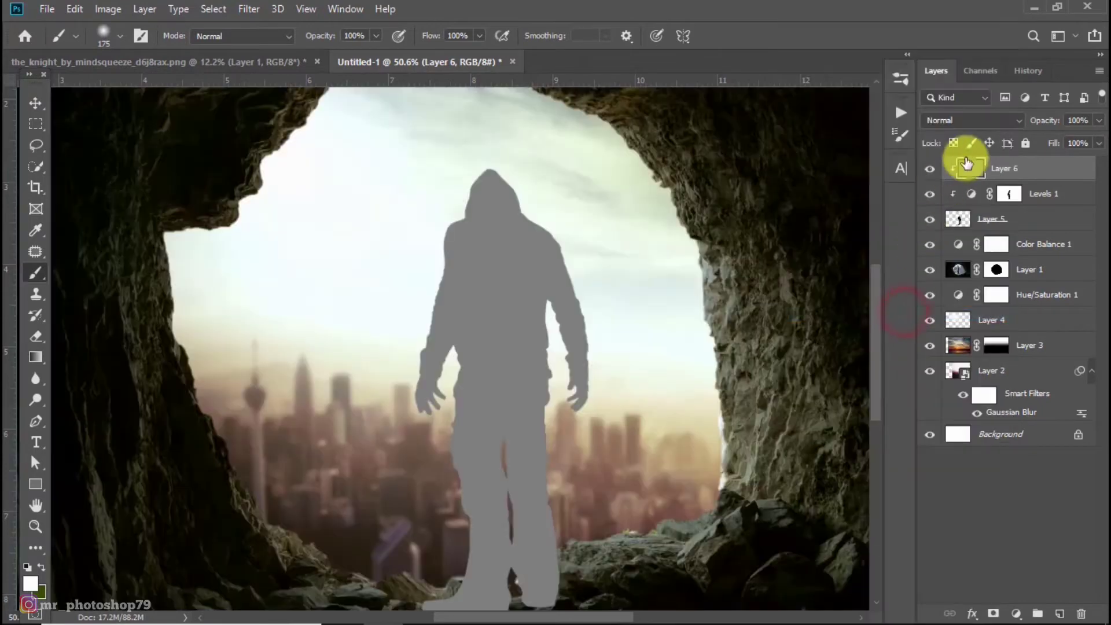
pyautogui.click(981, 120)
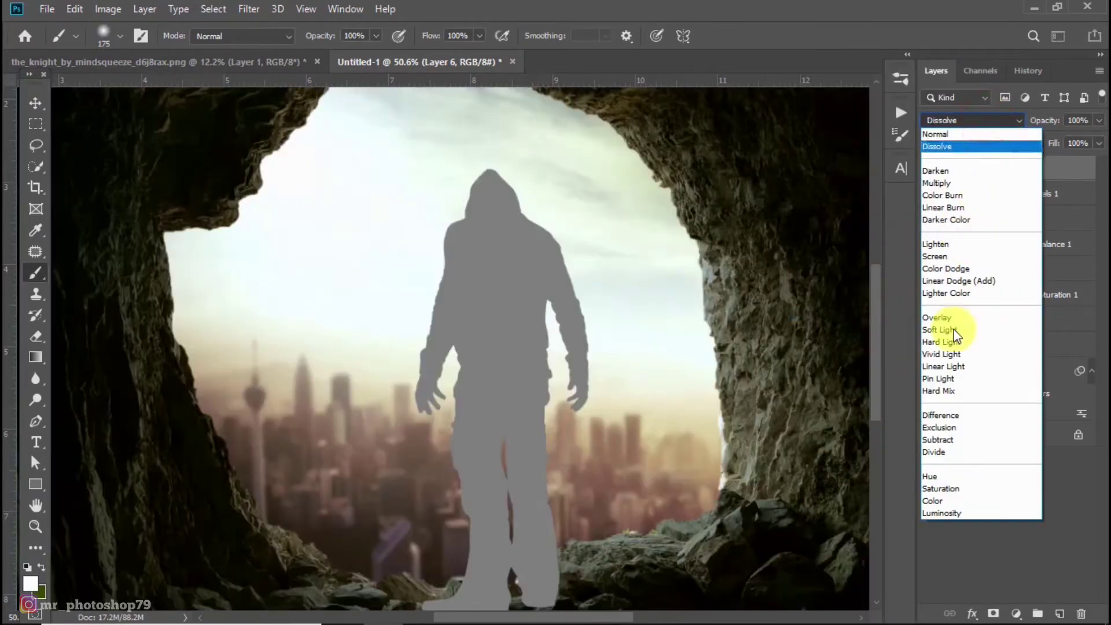
pyautogui.click(946, 318)
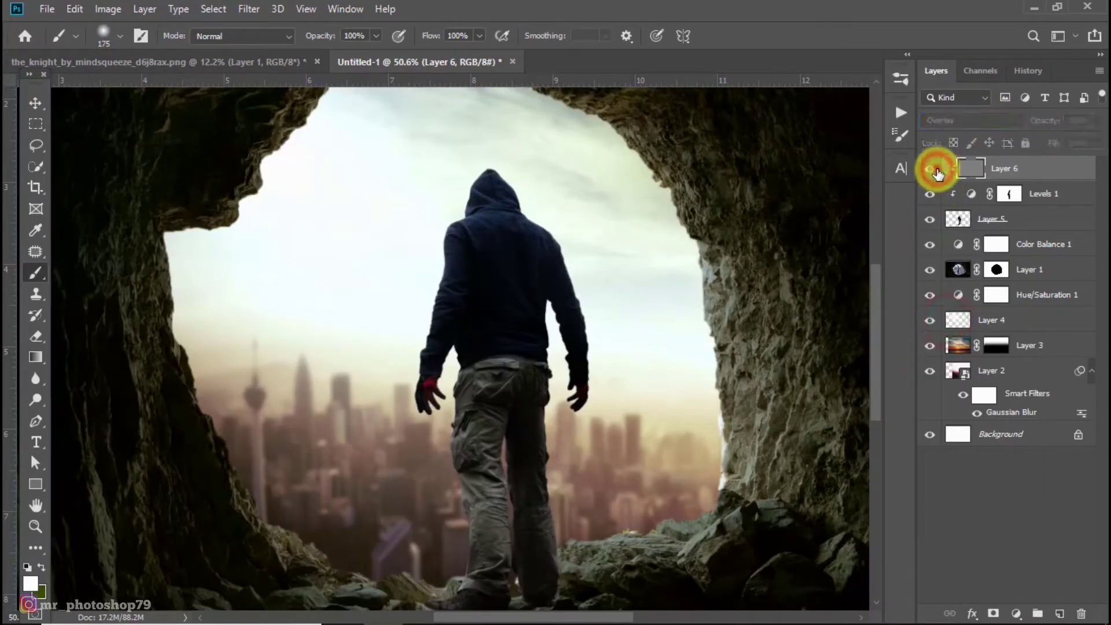
pyautogui.click(35, 399)
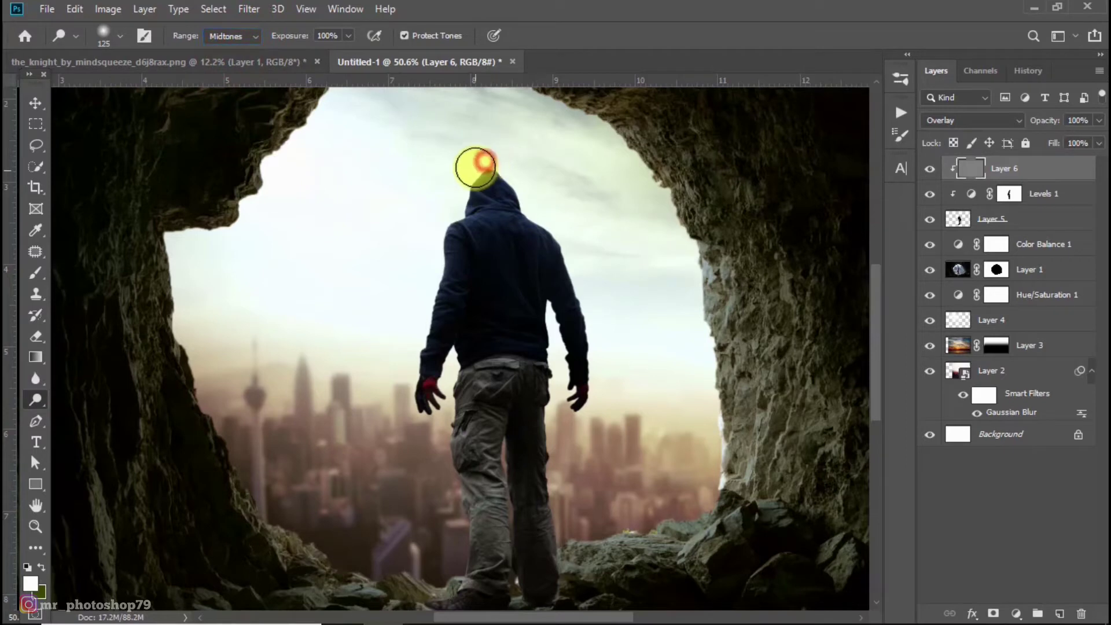
# Step: Dodge the hood top and edge, left shoulder, hip, hand, trouser leg and upper back
pyautogui.press('[')
pyautogui.moveTo(465, 193)
pyautogui.mouseDown()
pyautogui.moveTo(424, 282)
pyautogui.moveTo(409, 370)
pyautogui.moveTo(431, 268)
pyautogui.moveTo(465, 207)
pyautogui.mouseUp()
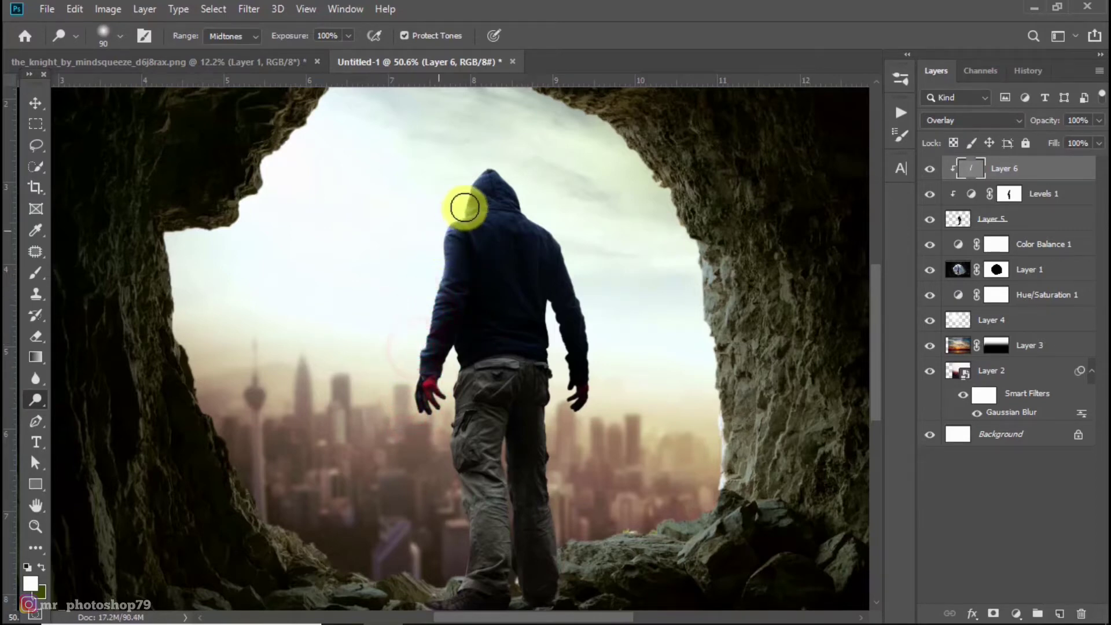
pyautogui.moveTo(484, 162); pyautogui.dragTo(459, 186)
pyautogui.press('[')
pyautogui.press('[')
pyautogui.moveTo(459, 355)
pyautogui.mouseDown()
pyautogui.moveTo(454, 347)
pyautogui.moveTo(449, 436)
pyautogui.moveTo(459, 571)
pyautogui.moveTo(422, 595)
pyautogui.moveTo(449, 585)
pyautogui.moveTo(463, 514)
pyautogui.moveTo(463, 566)
pyautogui.moveTo(442, 442)
pyautogui.moveTo(459, 355)
pyautogui.moveTo(461, 563)
pyautogui.mouseUp()
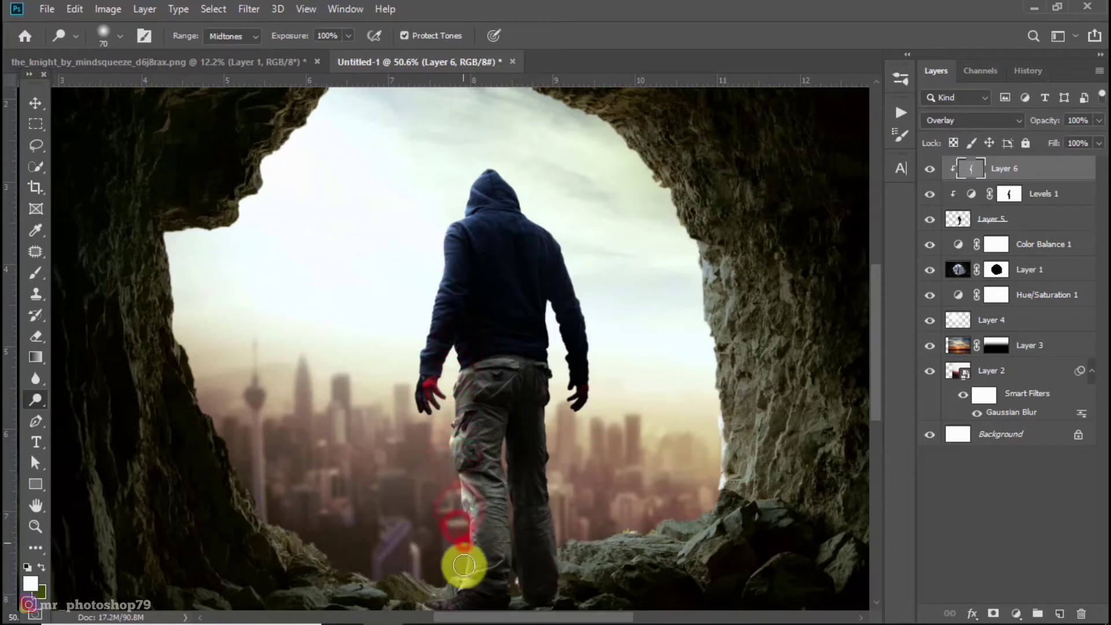
pyautogui.moveTo(563, 432)
pyautogui.mouseDown()
pyautogui.moveTo(557, 409)
pyautogui.moveTo(548, 484)
pyautogui.moveTo(560, 581)
pyautogui.mouseUp()
pyautogui.moveTo(577, 285)
pyautogui.mouseDown()
pyautogui.moveTo(495, 252)
pyautogui.moveTo(471, 292)
pyautogui.moveTo(484, 298)
pyautogui.moveTo(501, 276)
pyautogui.moveTo(508, 293)
pyautogui.moveTo(543, 253)
pyautogui.moveTo(504, 199)
pyautogui.moveTo(448, 282)
pyautogui.mouseUp()
# Step: With a 250 px then 175 px brush, dodge the hood's sky side, leg, thigh and glove
pyautogui.press(']')
pyautogui.press(']')
pyautogui.press(']')
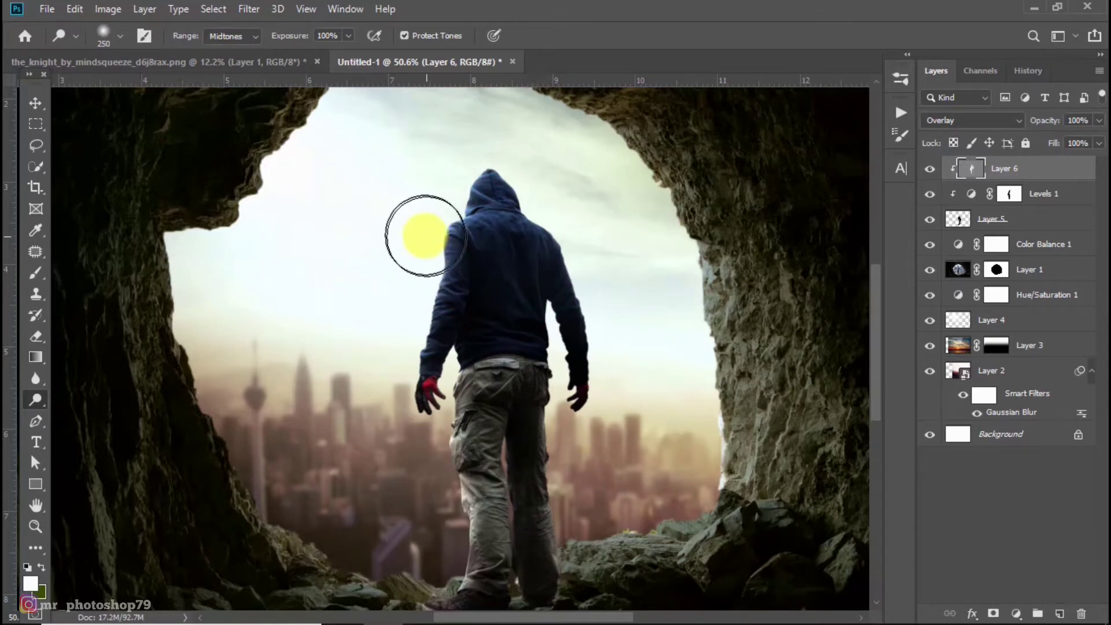
pyautogui.moveTo(402, 251); pyautogui.dragTo(382, 397)
pyautogui.moveTo(455, 159); pyautogui.dragTo(429, 256)
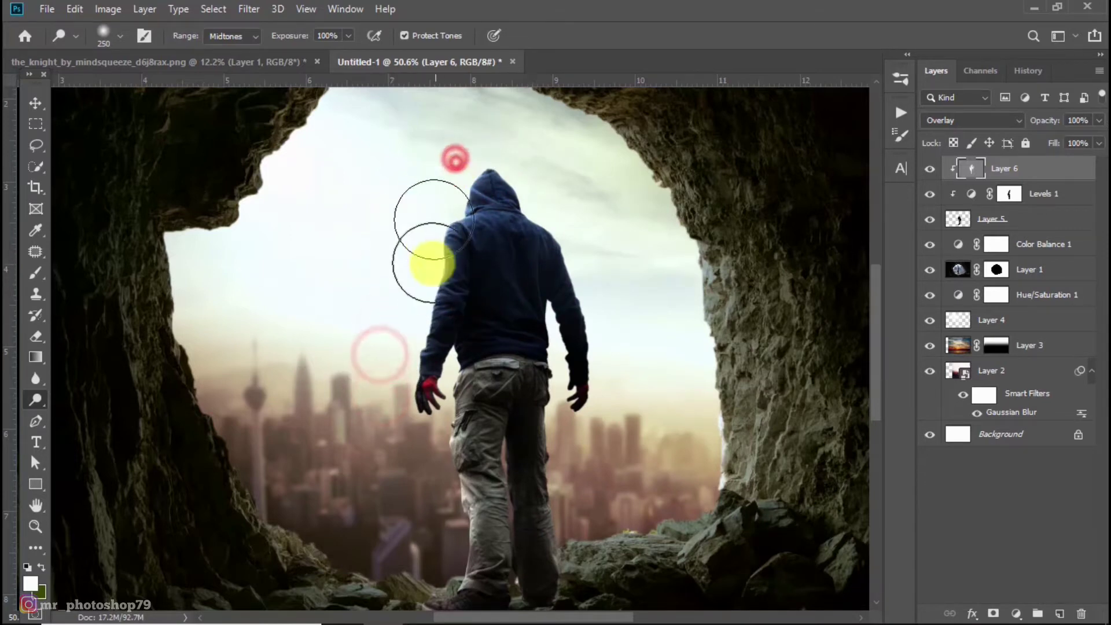
pyautogui.press('[')
pyautogui.press('[')
pyautogui.press('[')
pyautogui.press('[')
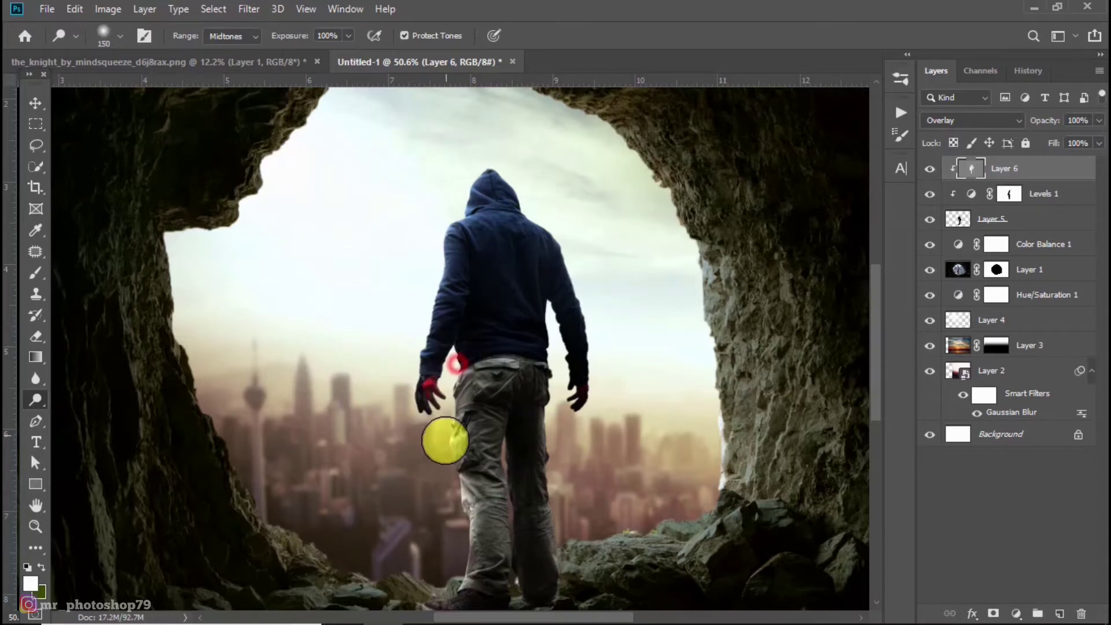
pyautogui.moveTo(424, 449); pyautogui.dragTo(438, 565)
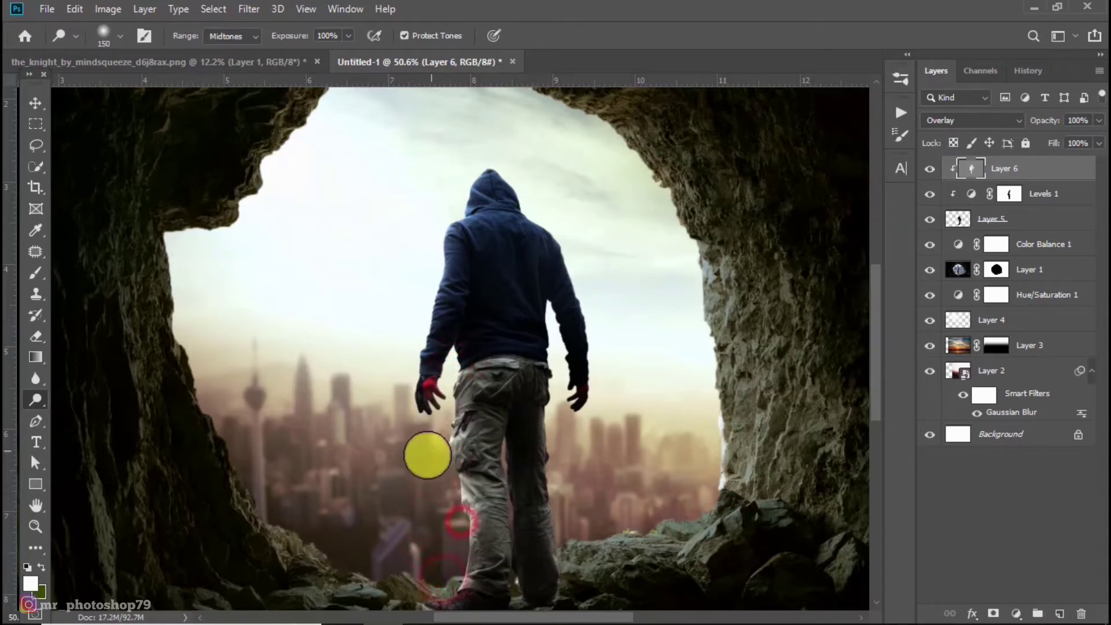
pyautogui.click(452, 475)
pyautogui.moveTo(452, 475); pyautogui.dragTo(441, 454)
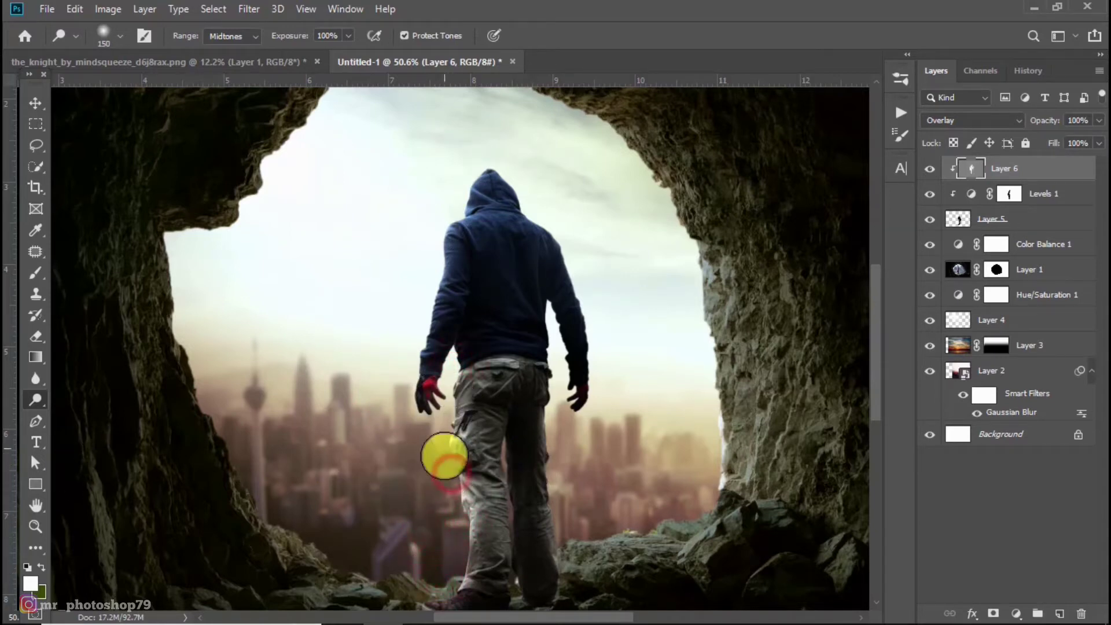
pyautogui.moveTo(481, 504); pyautogui.dragTo(471, 426)
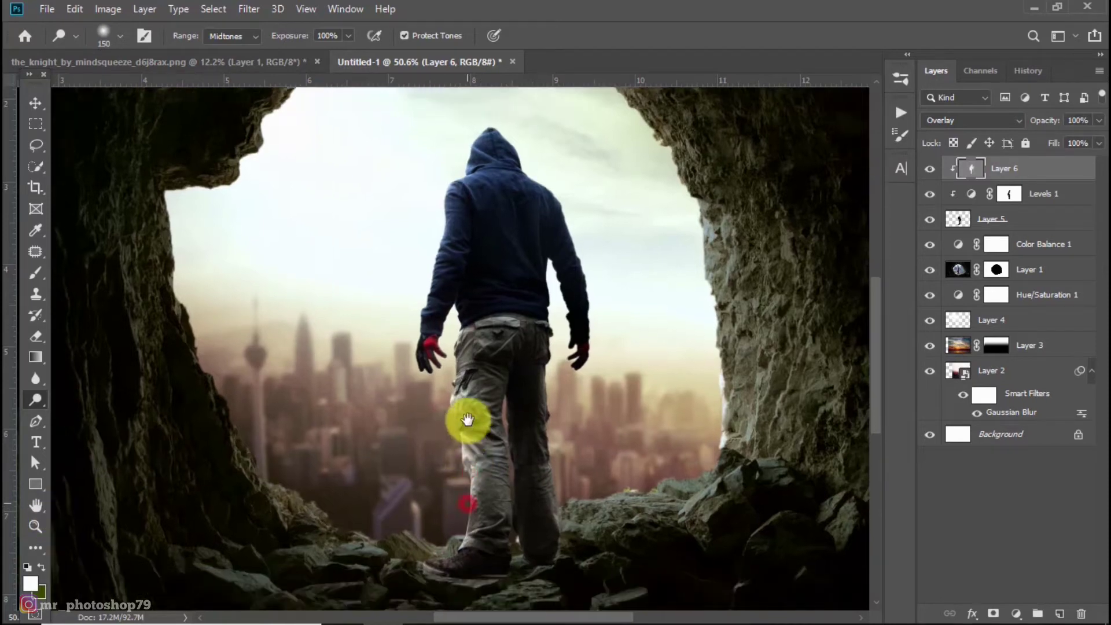
pyautogui.moveTo(442, 486); pyautogui.dragTo(446, 400)
pyautogui.moveTo(422, 283); pyautogui.dragTo(425, 290)
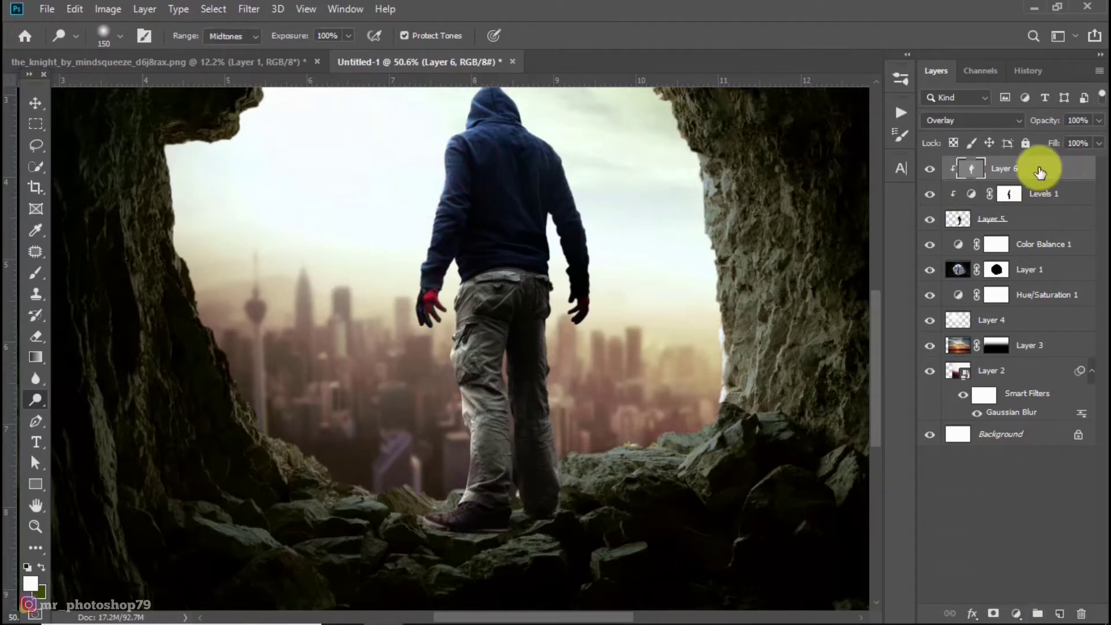
# Step: Check Layer 6's options, then dodge the man's shoulder, hood and back again
pyautogui.rightClick(1068, 168)
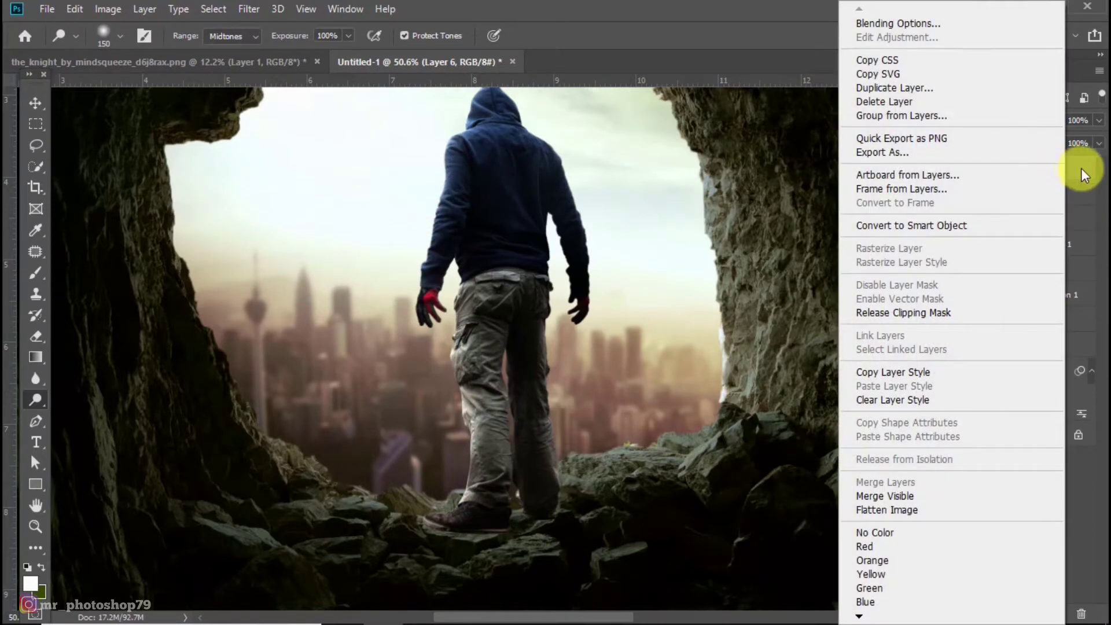
pyautogui.click(1082, 171)
pyautogui.rightClick(1035, 168)
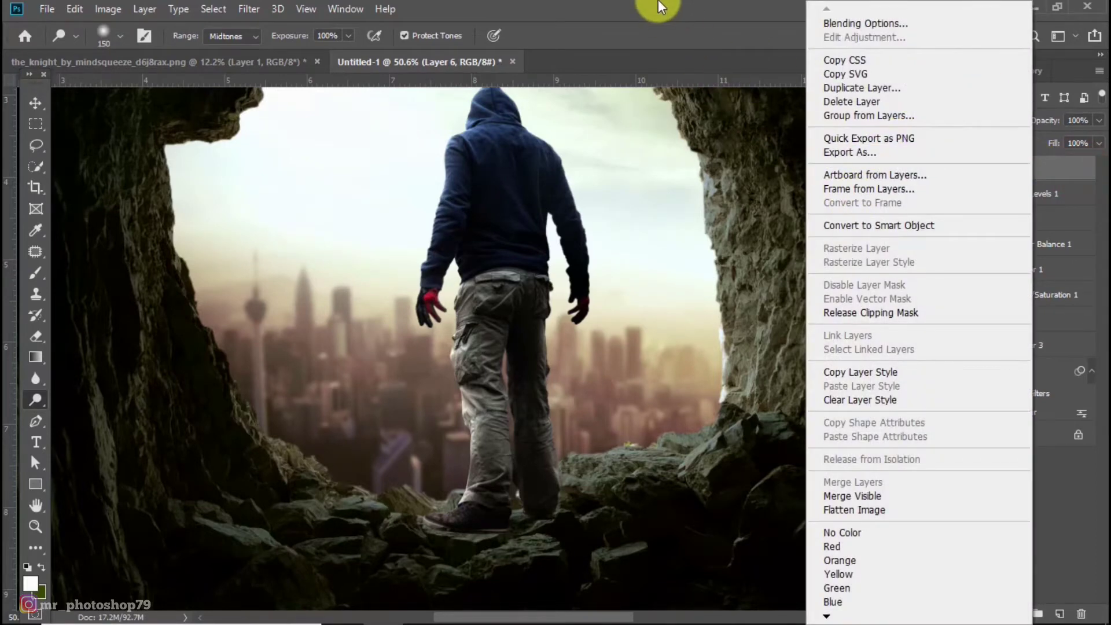
pyautogui.click(620, 11)
pyautogui.scroll(-2, 595, 198)
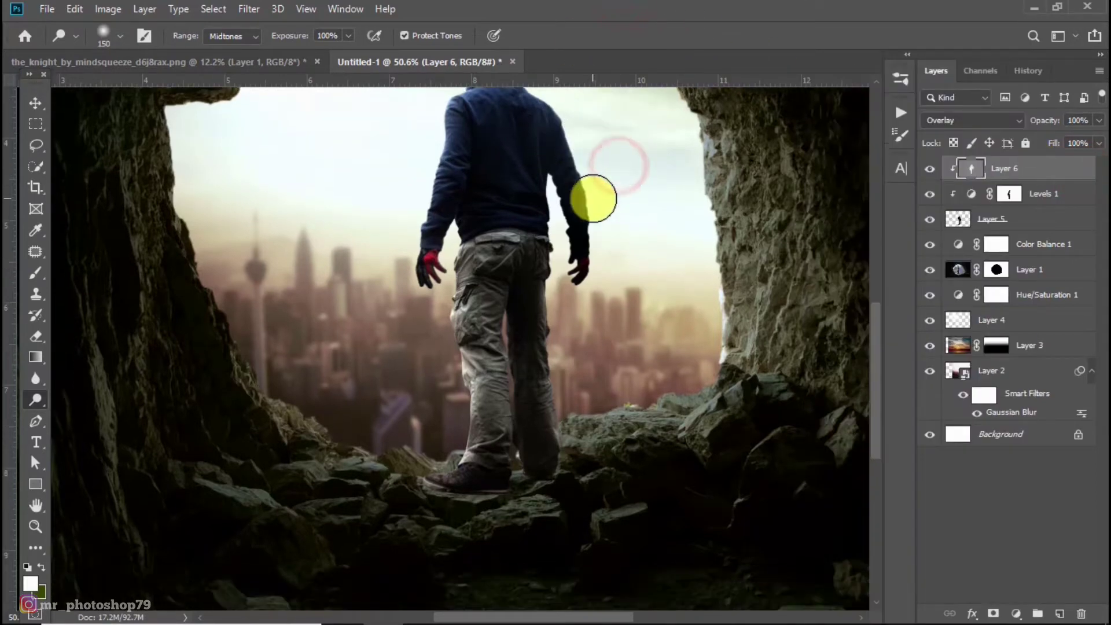
pyautogui.scroll(-2, 595, 199)
pyautogui.scroll(-1, 567, 343)
pyautogui.scroll(-6, 567, 343)
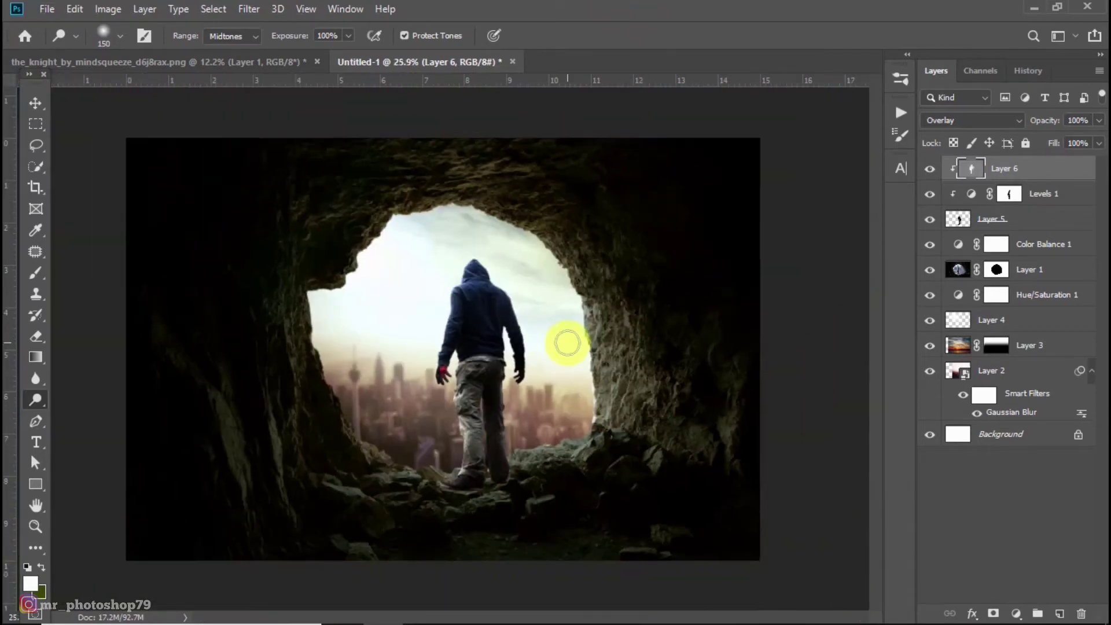
pyautogui.scroll(-1, 503, 341)
pyautogui.moveTo(440, 337); pyautogui.dragTo(459, 266)
pyautogui.moveTo(441, 308); pyautogui.dragTo(491, 330)
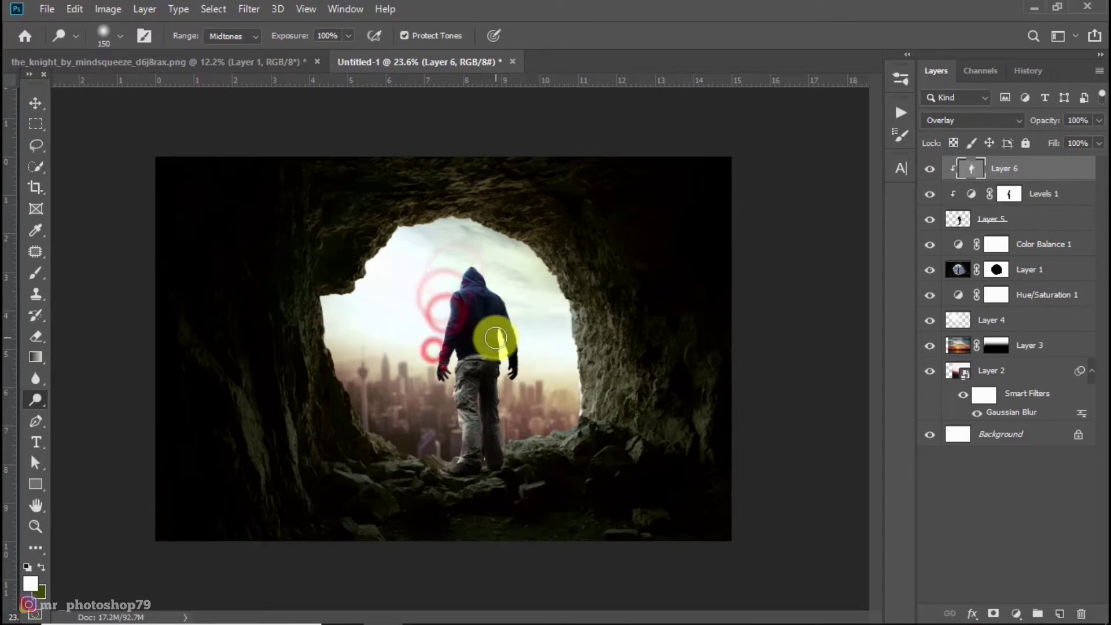
# Step: Select the man's Layer 5 and bring up its Layer Style dialog in full view
pyautogui.click(1024, 221)
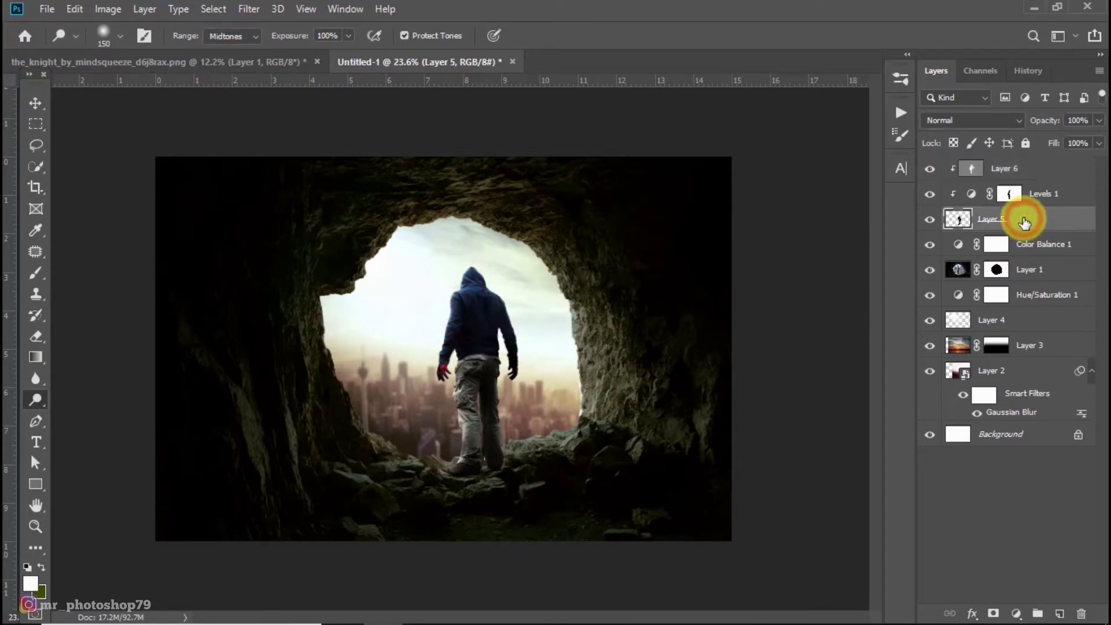
pyautogui.doubleClick(1024, 220)
pyautogui.moveTo(668, 94)
pyautogui.mouseDown()
pyautogui.moveTo(773, 118)
pyautogui.moveTo(772, 130)
pyautogui.mouseUp()
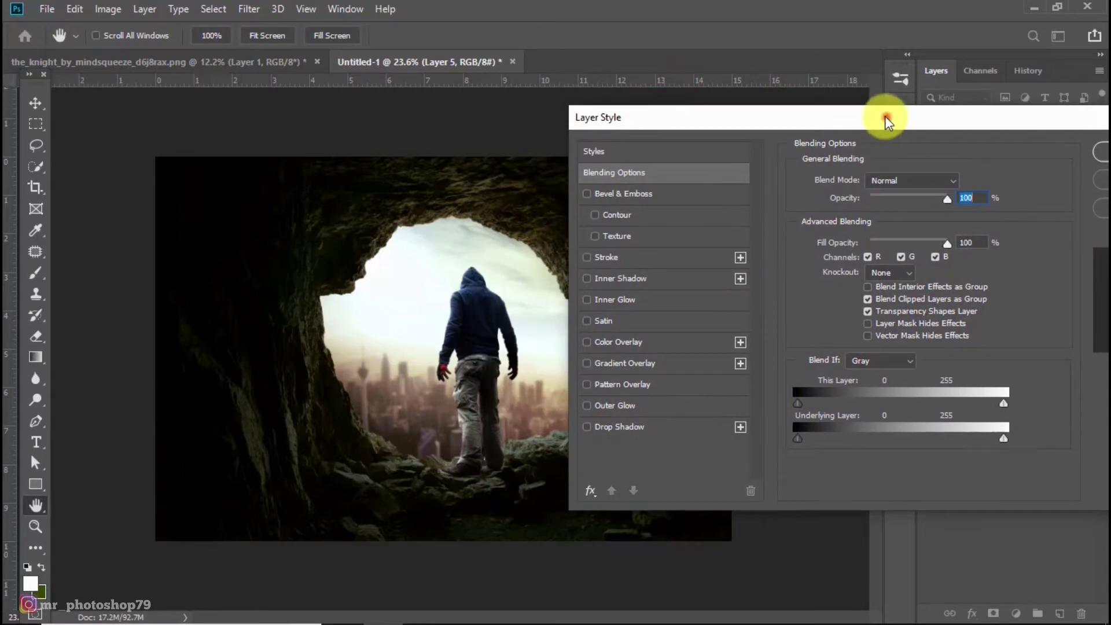
pyautogui.moveTo(887, 119); pyautogui.dragTo(794, 122)
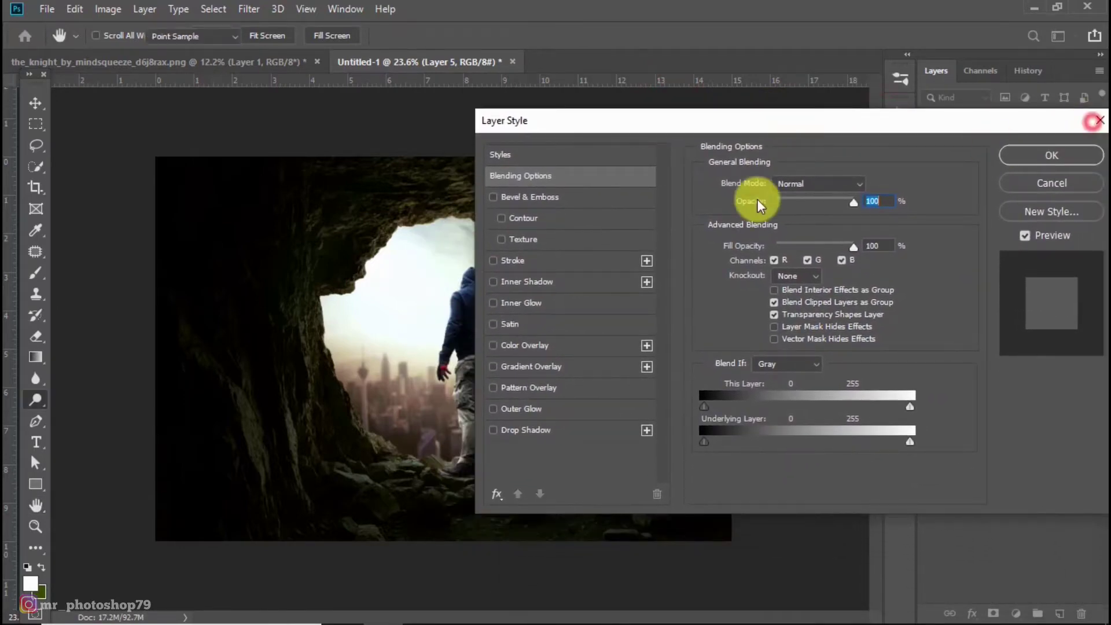
pyautogui.press('Escape')
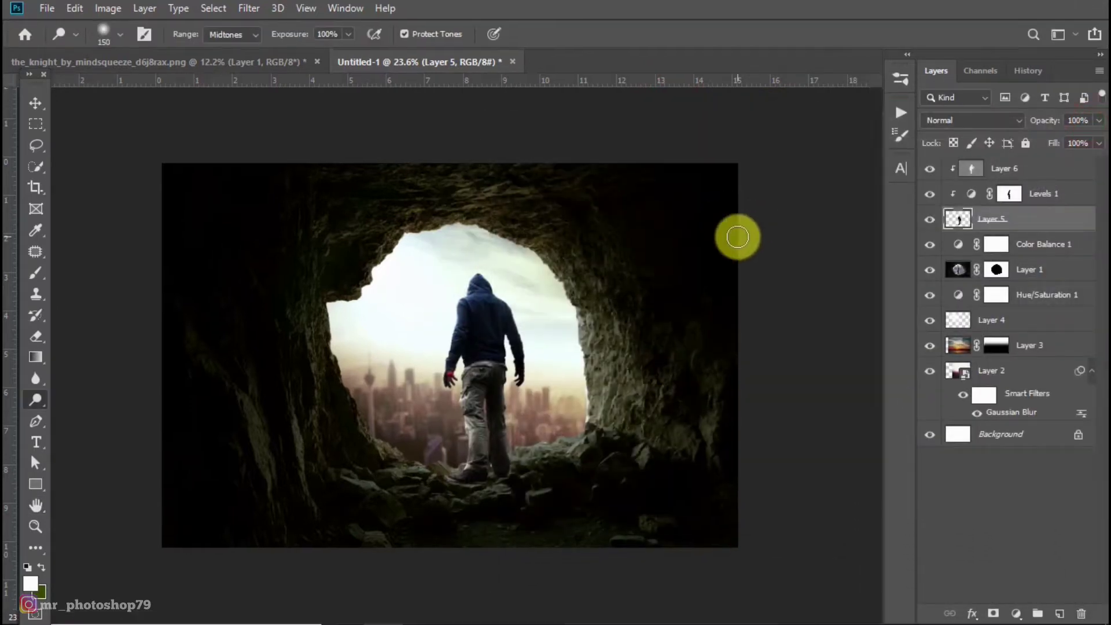
pyautogui.press('f')
pyautogui.moveTo(742, 235); pyautogui.dragTo(521, 231)
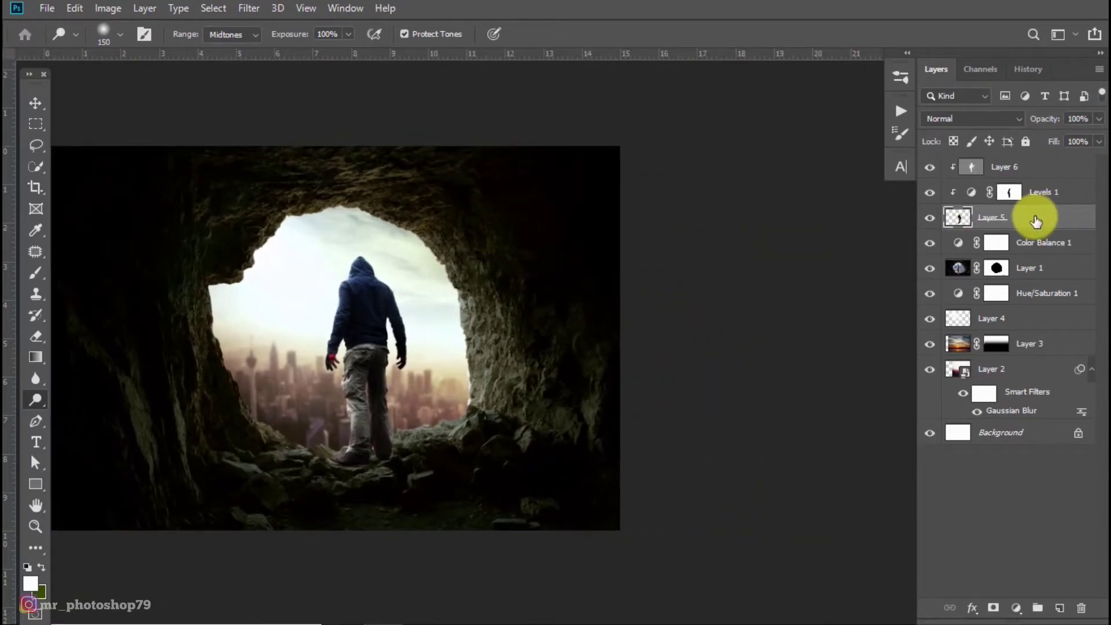
pyautogui.doubleClick(1040, 219)
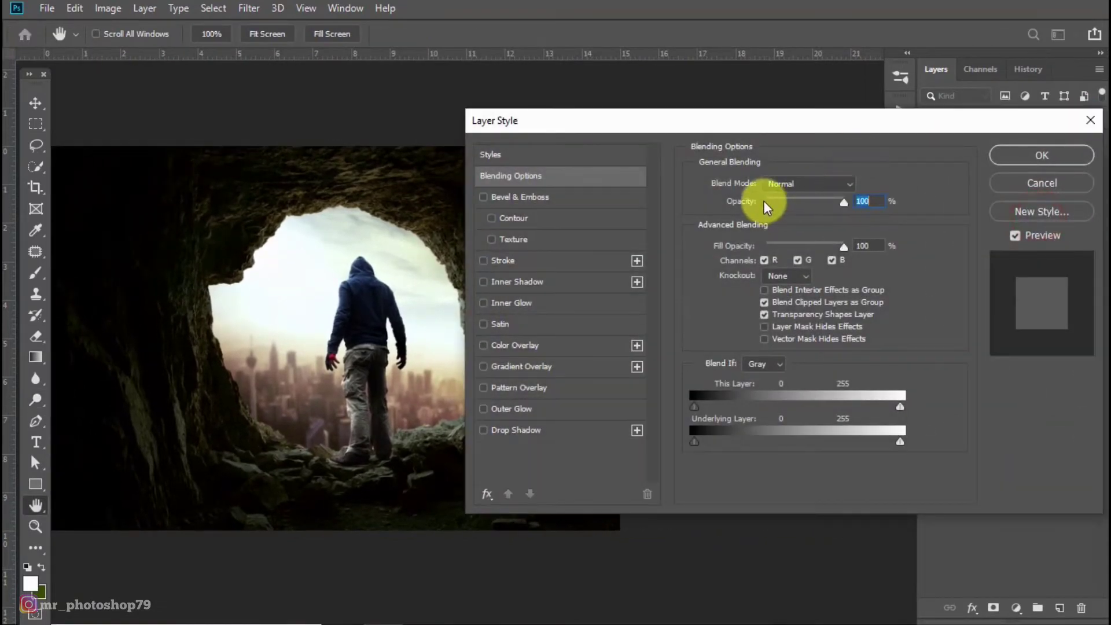
# Step: Apply a Color Dodge Inner Shadow: angle 133°, 98% opacity, distance 4 px, choke 26%, size 5 px
pyautogui.click(522, 281)
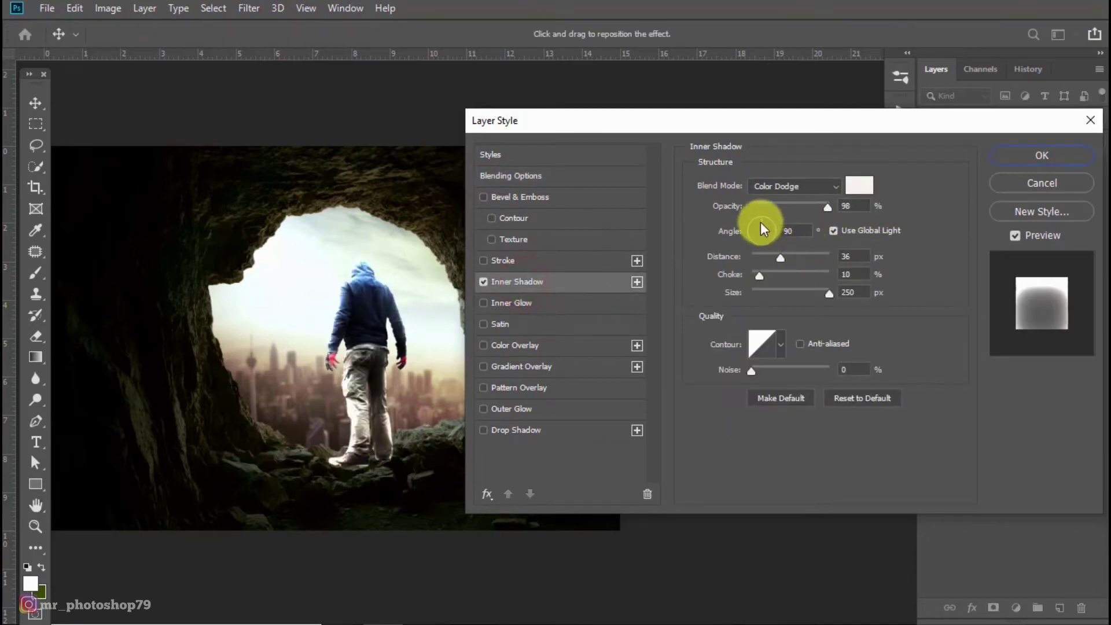
pyautogui.moveTo(761, 223); pyautogui.dragTo(751, 218)
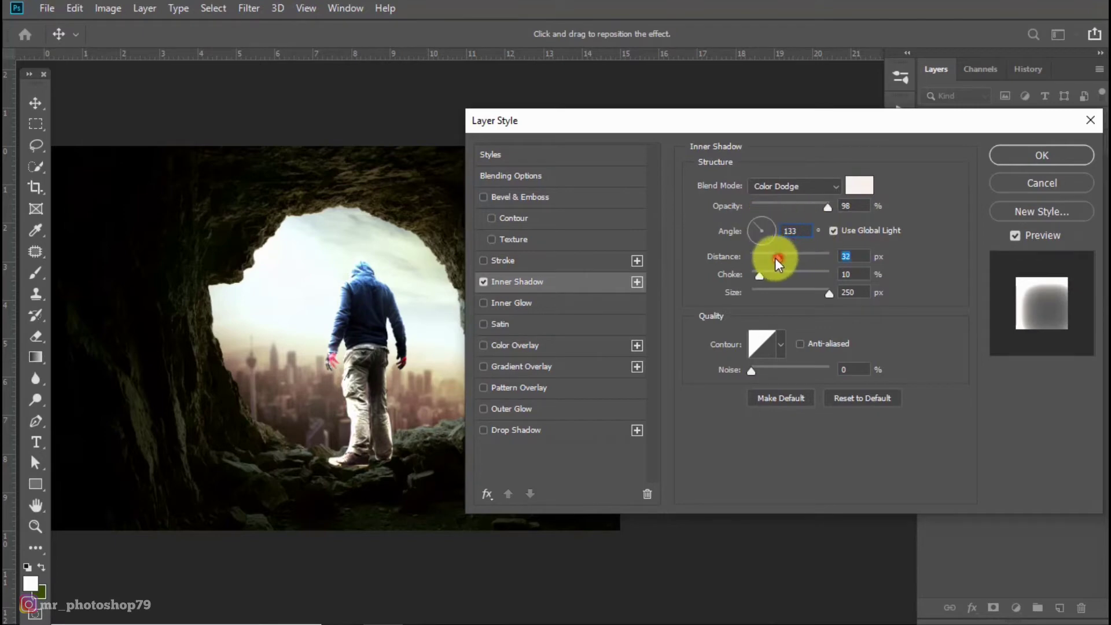
pyautogui.moveTo(776, 258); pyautogui.dragTo(761, 258)
pyautogui.moveTo(832, 293); pyautogui.dragTo(752, 295)
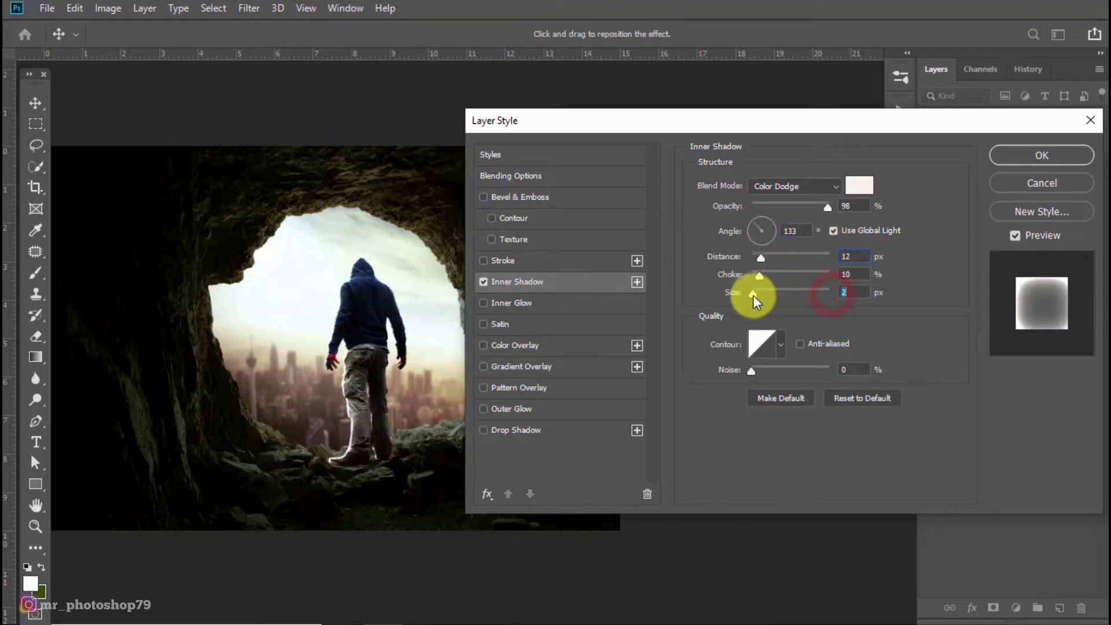
pyautogui.moveTo(761, 257)
pyautogui.mouseDown()
pyautogui.moveTo(787, 276)
pyautogui.moveTo(757, 293)
pyautogui.moveTo(764, 258)
pyautogui.moveTo(789, 256)
pyautogui.moveTo(758, 260)
pyautogui.mouseUp()
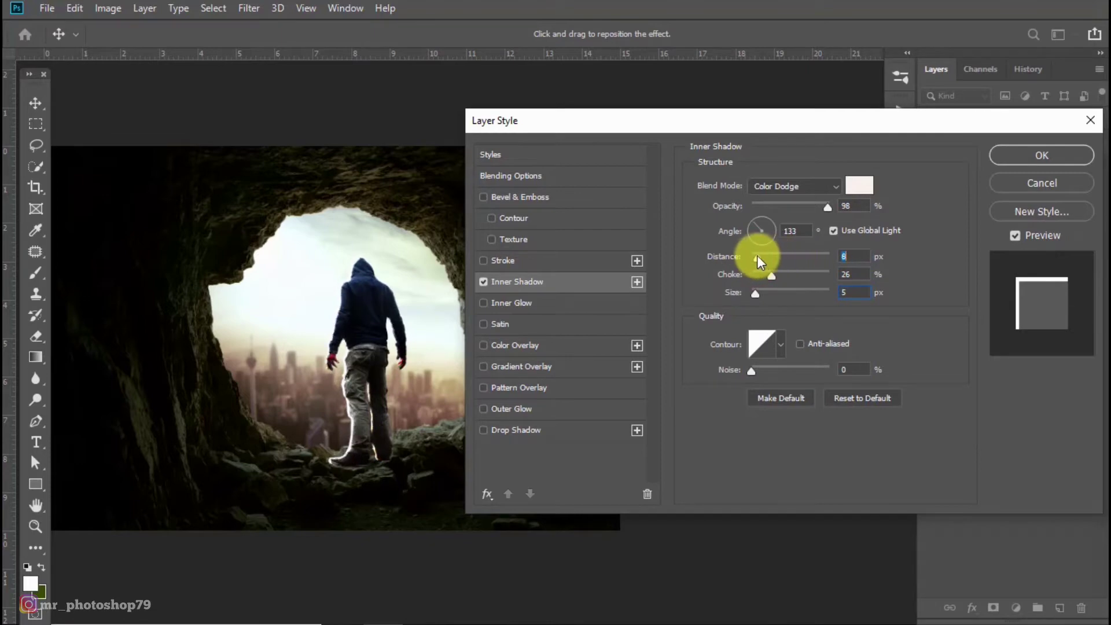
pyautogui.click(1054, 155)
pyautogui.scroll(2, 347, 329)
pyautogui.scroll(2, 427, 324)
pyautogui.scroll(2, 371, 265)
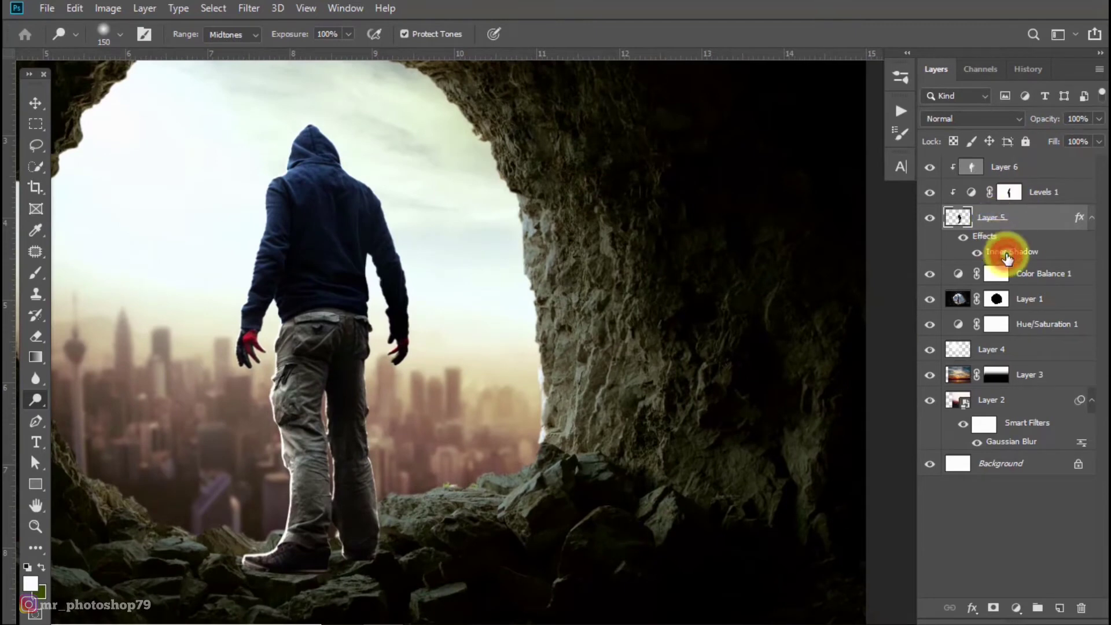
# Step: Retune the Color Dodge Inner Shadow to 49% opacity, distance 12 px, choke 49%, size 10 px
pyautogui.doubleClick(1007, 253)
pyautogui.moveTo(825, 206); pyautogui.dragTo(802, 207)
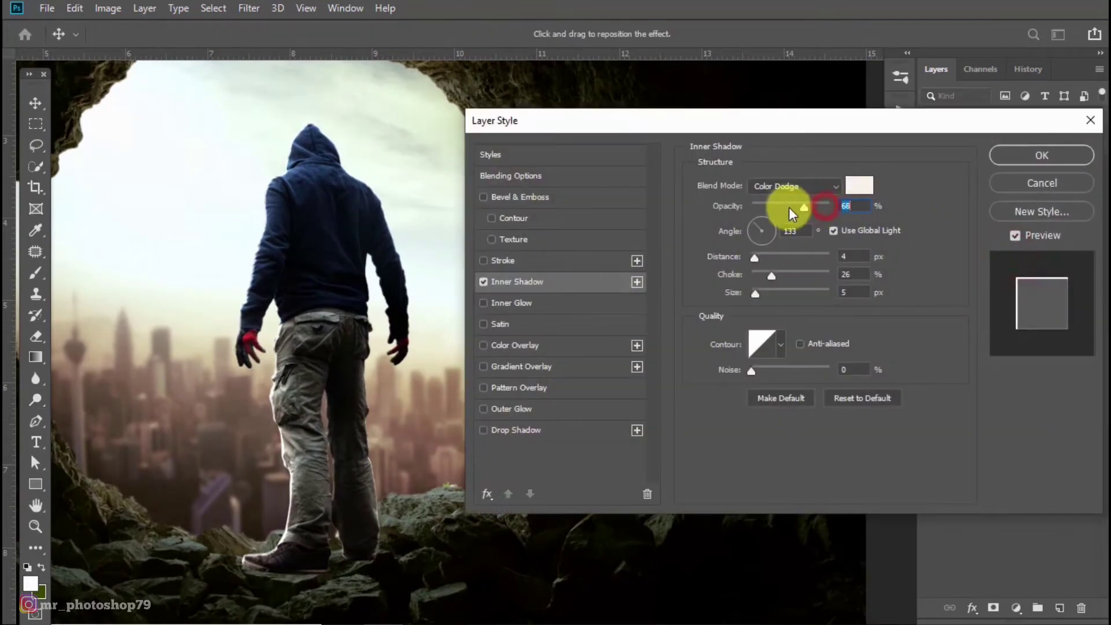
pyautogui.moveTo(758, 258)
pyautogui.mouseDown()
pyautogui.moveTo(764, 276)
pyautogui.moveTo(803, 270)
pyautogui.moveTo(763, 291)
pyautogui.mouseUp()
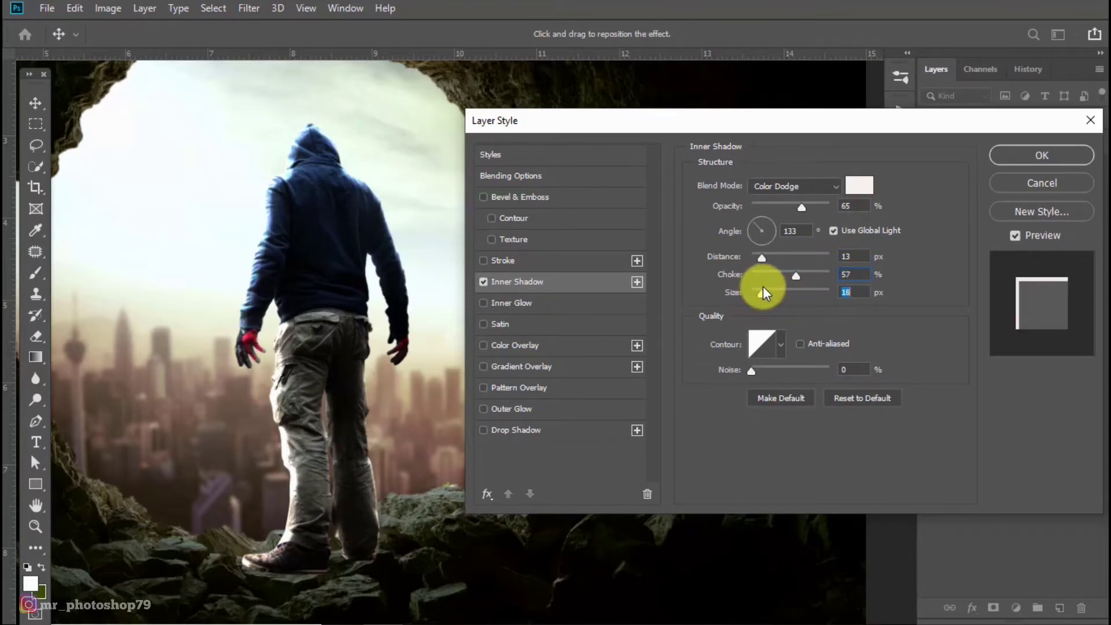
pyautogui.moveTo(803, 207); pyautogui.dragTo(775, 215)
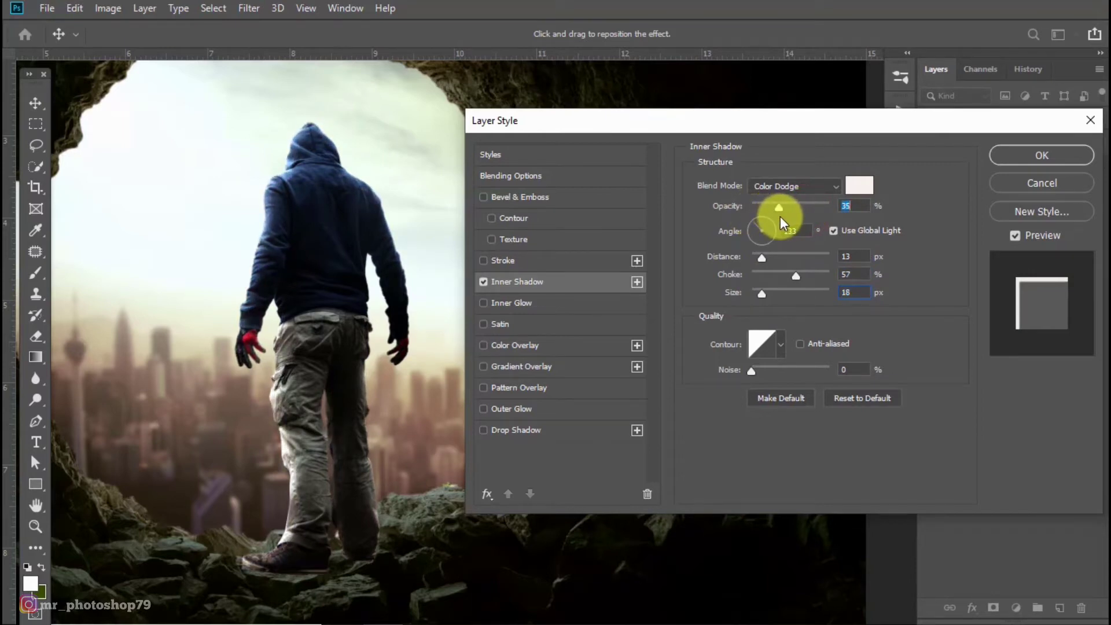
pyautogui.click(828, 184)
pyautogui.click(829, 180)
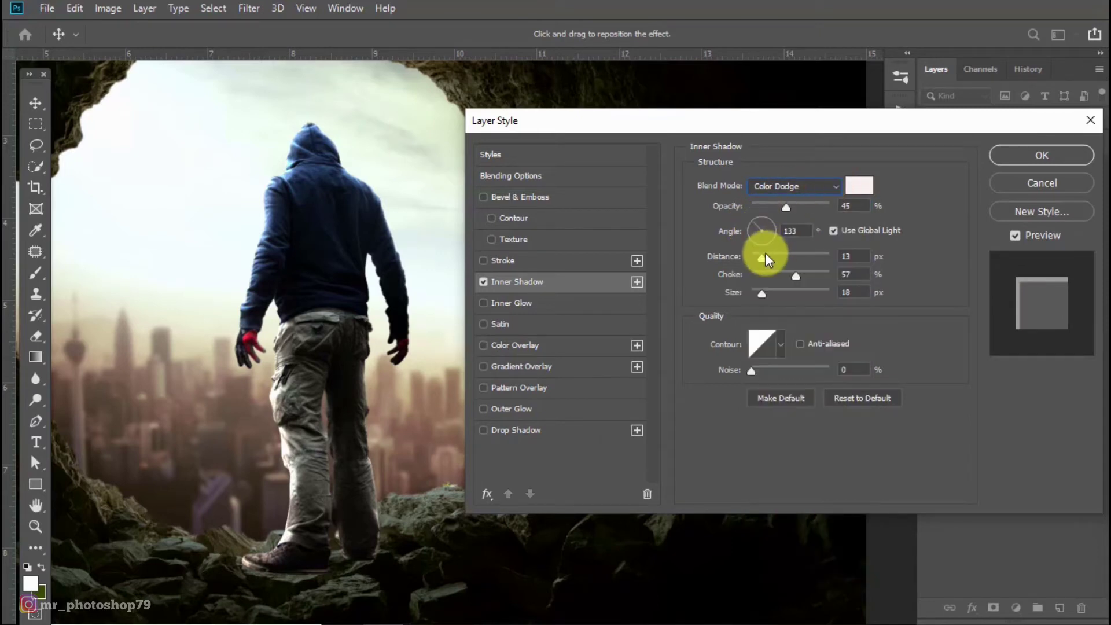
pyautogui.moveTo(760, 259); pyautogui.dragTo(764, 258)
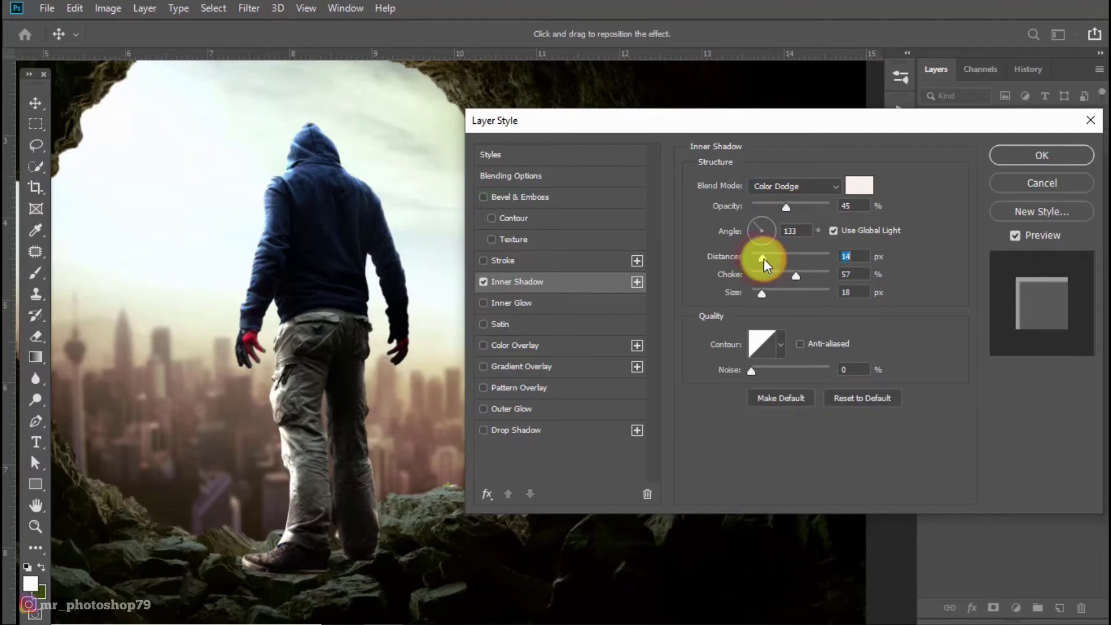
pyautogui.click(789, 275)
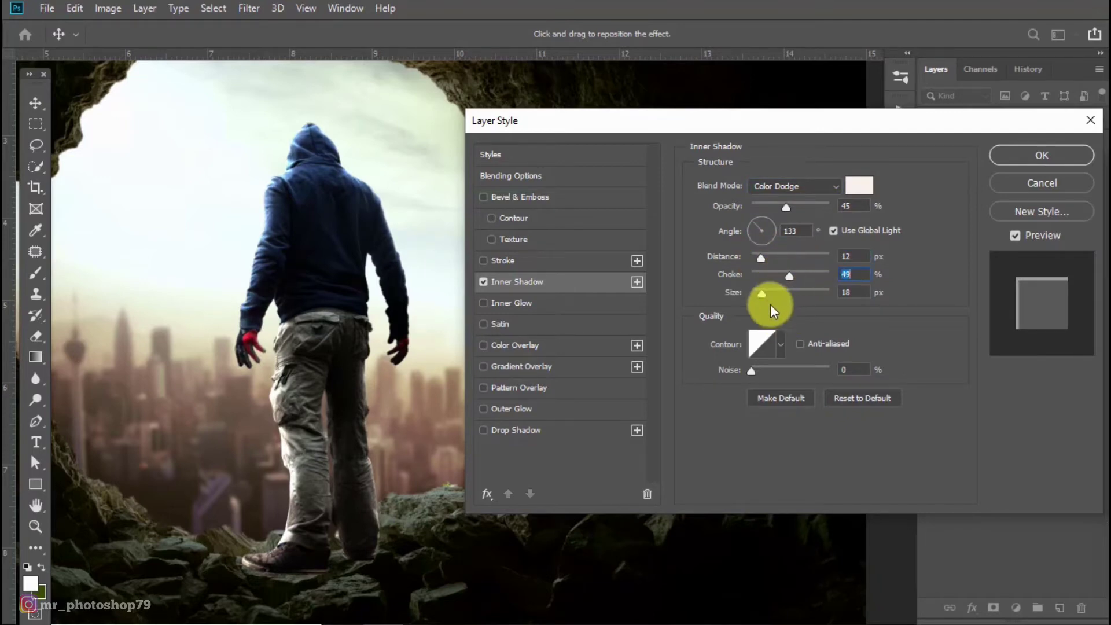
pyautogui.moveTo(762, 292); pyautogui.dragTo(761, 286)
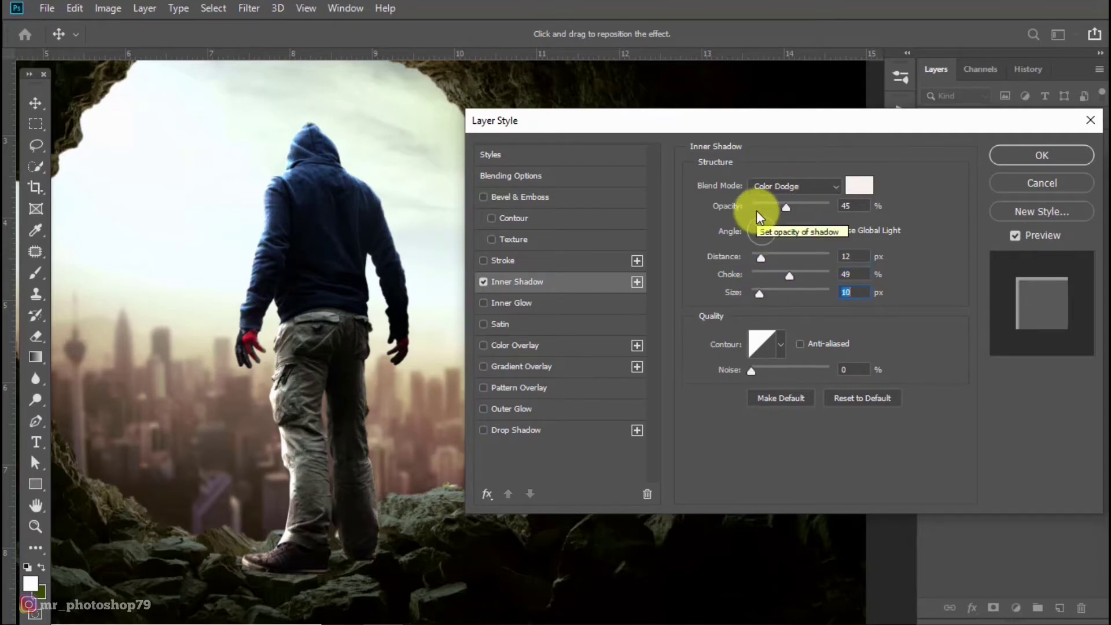
pyautogui.moveTo(787, 206)
pyautogui.mouseDown()
pyautogui.moveTo(737, 210)
pyautogui.moveTo(790, 210)
pyautogui.mouseUp()
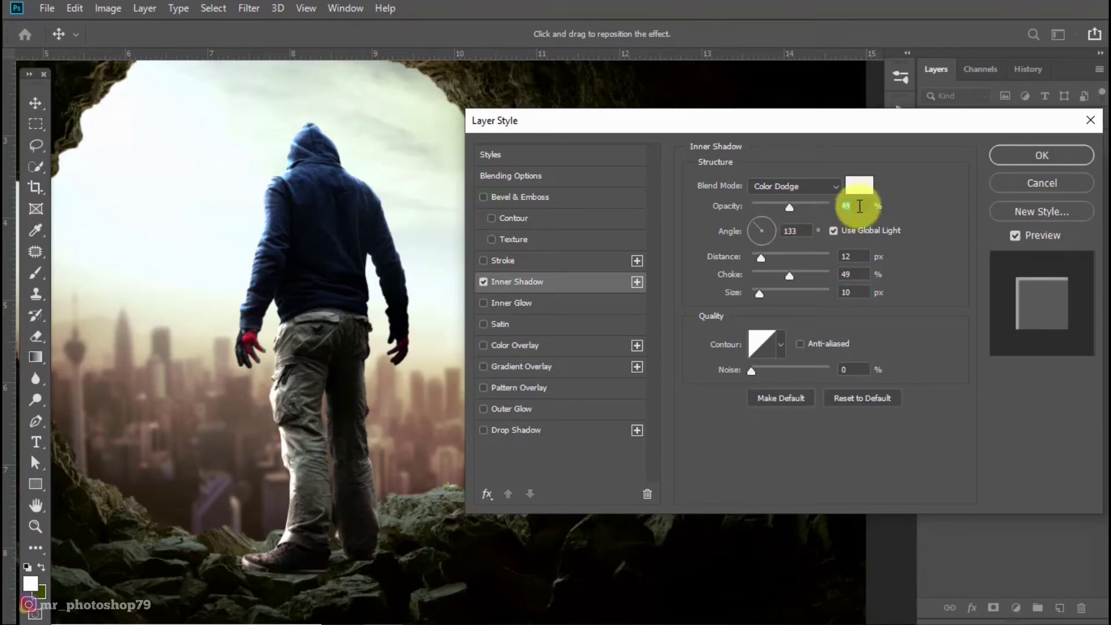
pyautogui.click(1019, 155)
# Step: Drag Color Balance 1 above Layer 6 to the top, toggling its visibility to compare
pyautogui.scroll(-1, 399, 255)
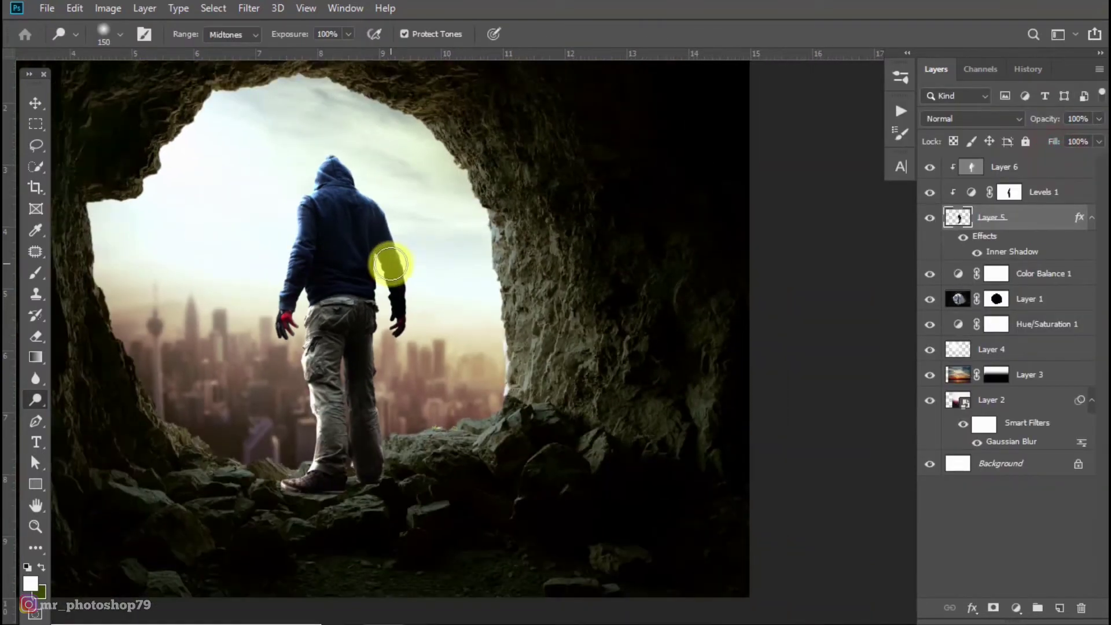
pyautogui.scroll(-1, 389, 258)
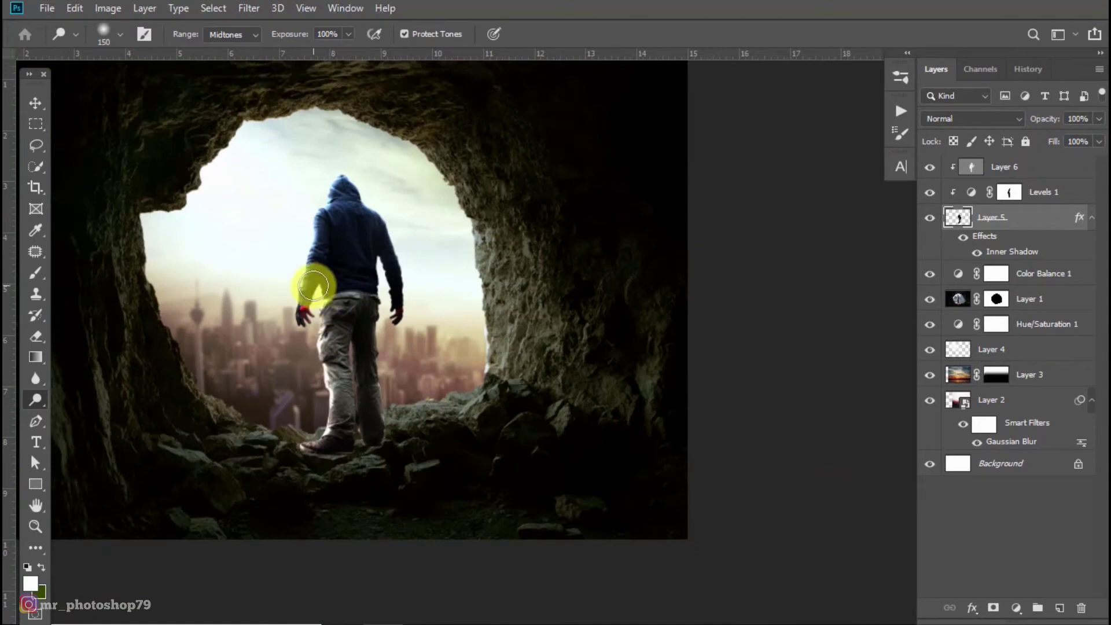
pyautogui.scroll(1, 310, 290)
pyautogui.scroll(1, 314, 292)
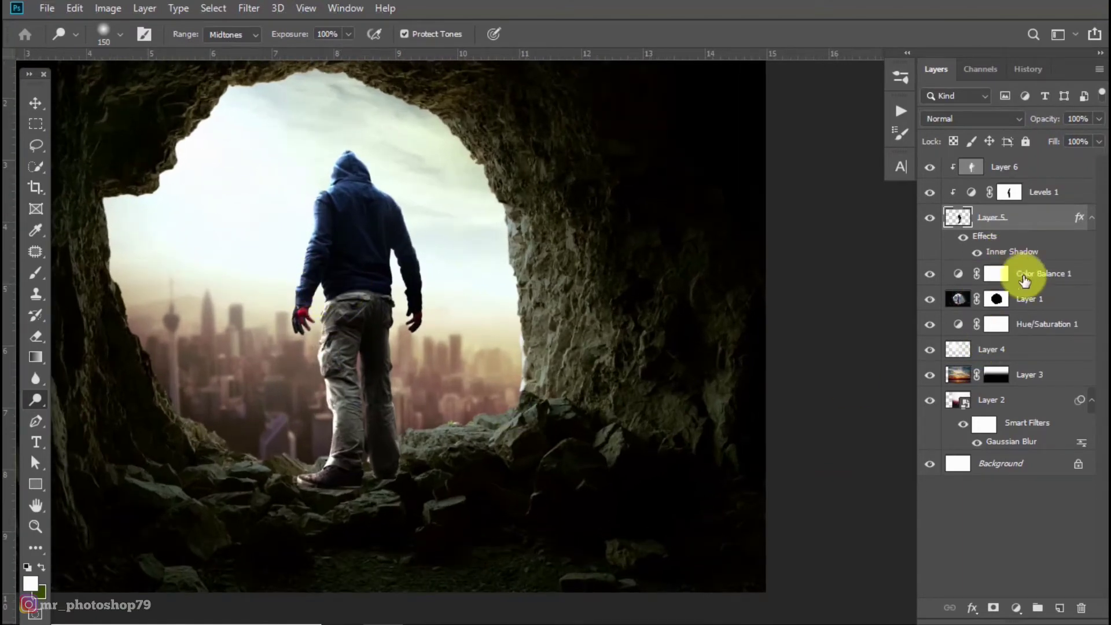
pyautogui.click(1046, 274)
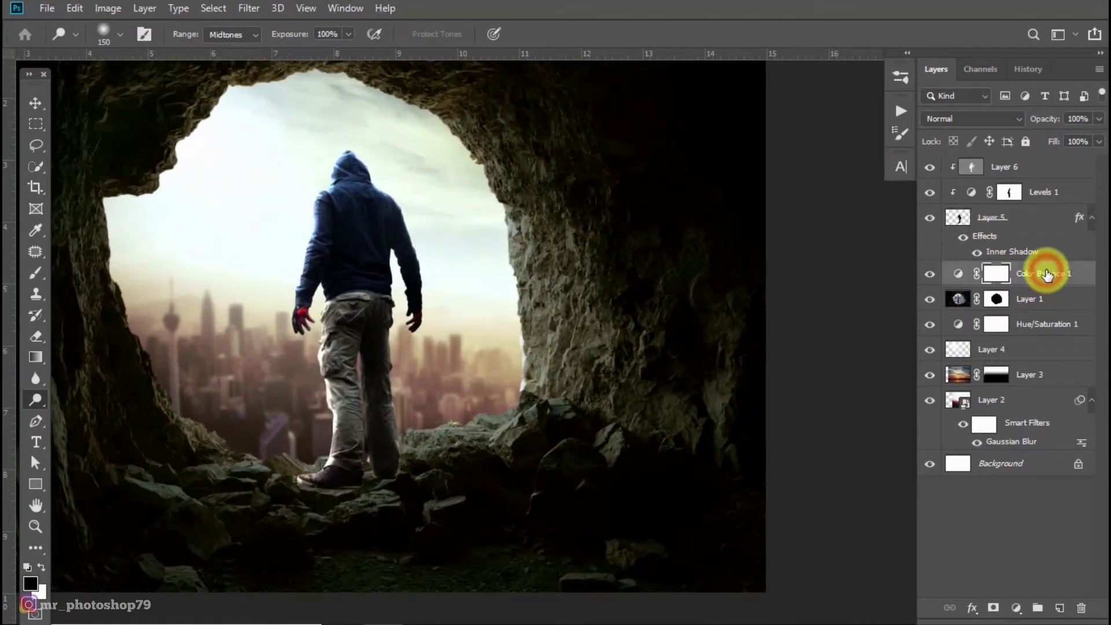
pyautogui.click(930, 274)
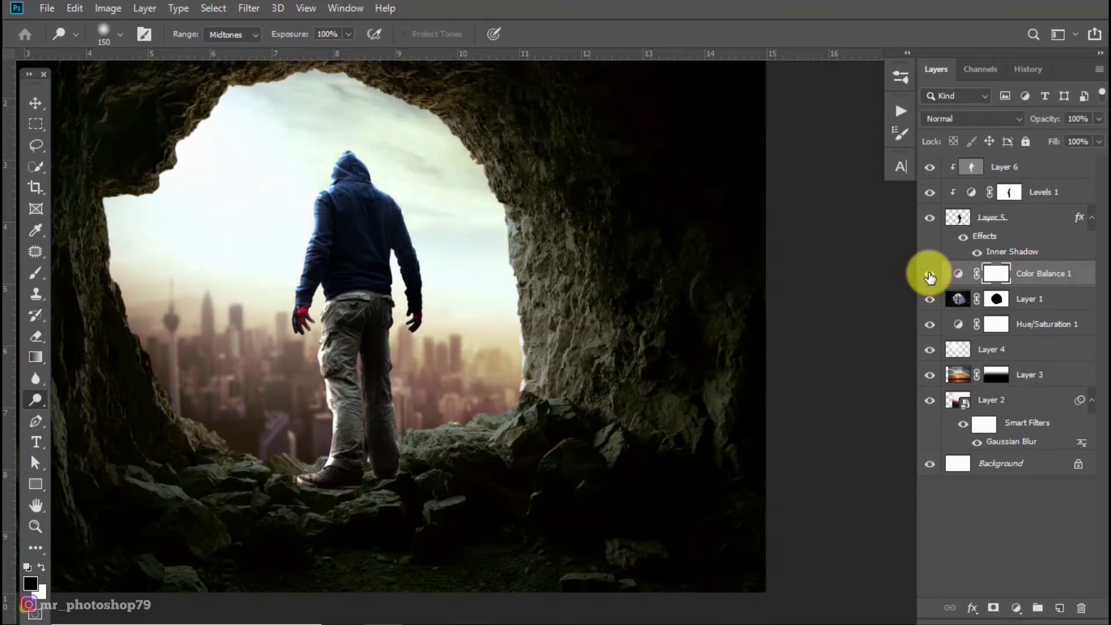
pyautogui.moveTo(959, 279); pyautogui.dragTo(980, 166)
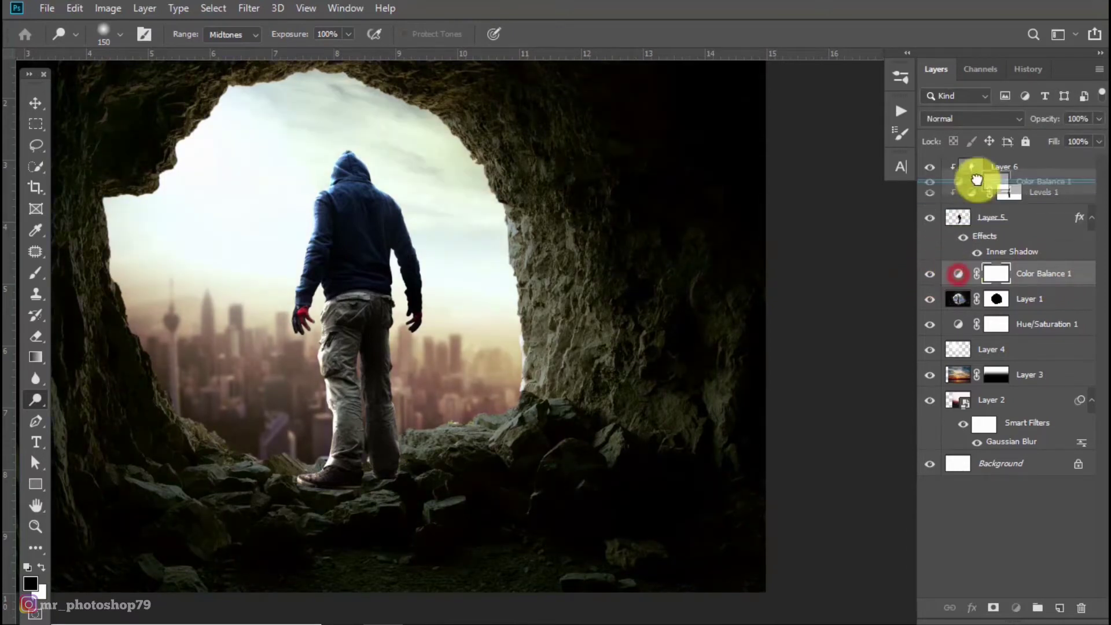
pyautogui.click(931, 167)
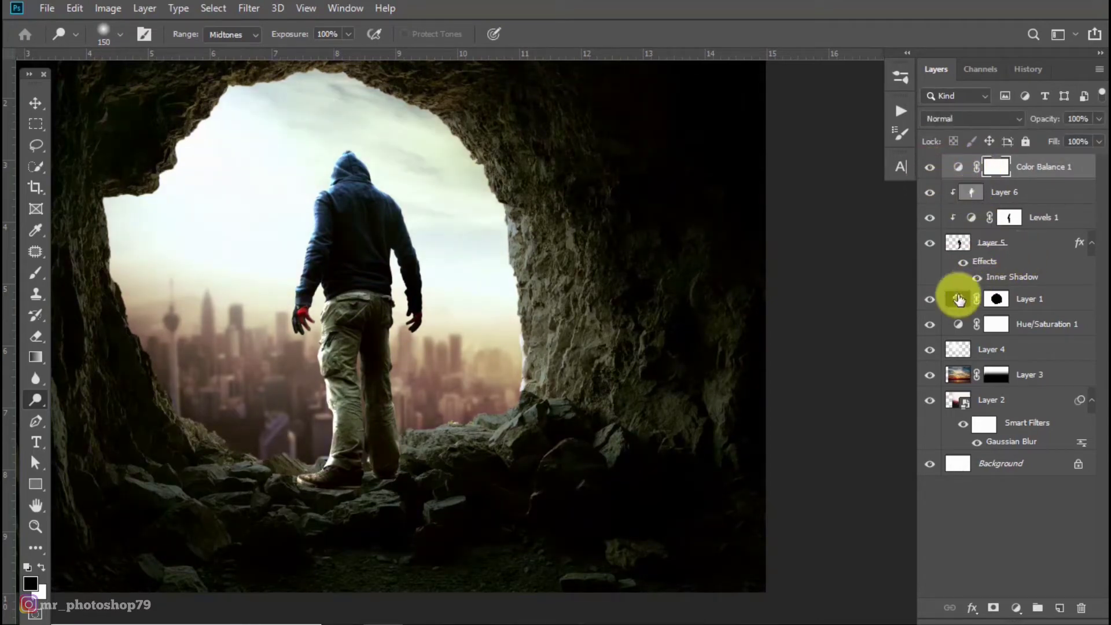
# Step: Turn Protect Tones back on for the Dodge tool and select Layer 6
pyautogui.click(959, 299)
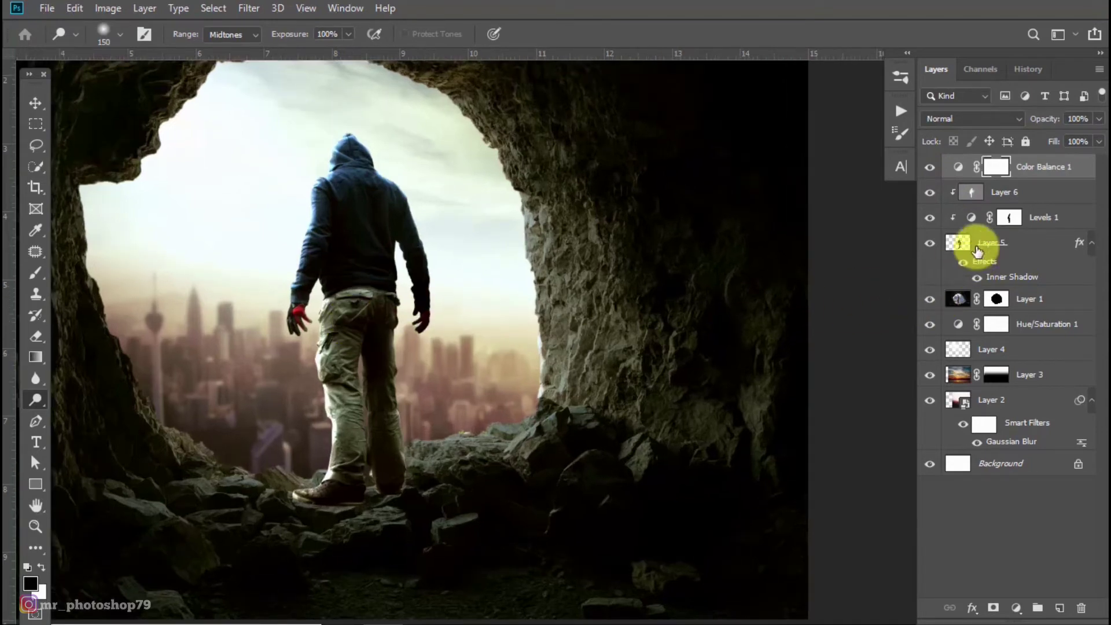
pyautogui.click(973, 191)
pyautogui.click(35, 401)
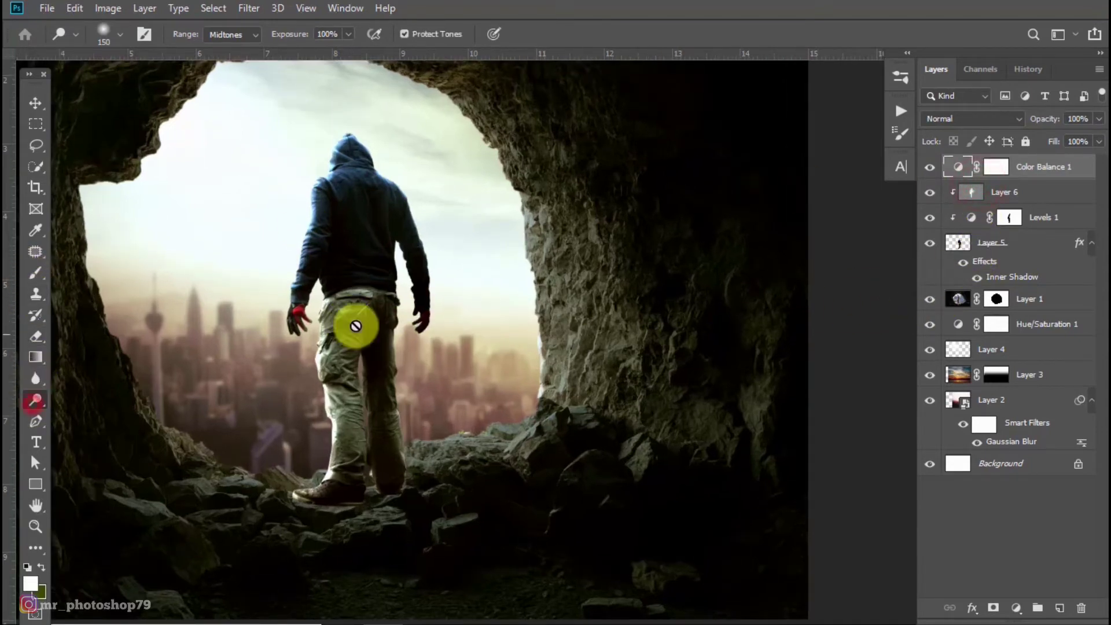
pyautogui.click(978, 193)
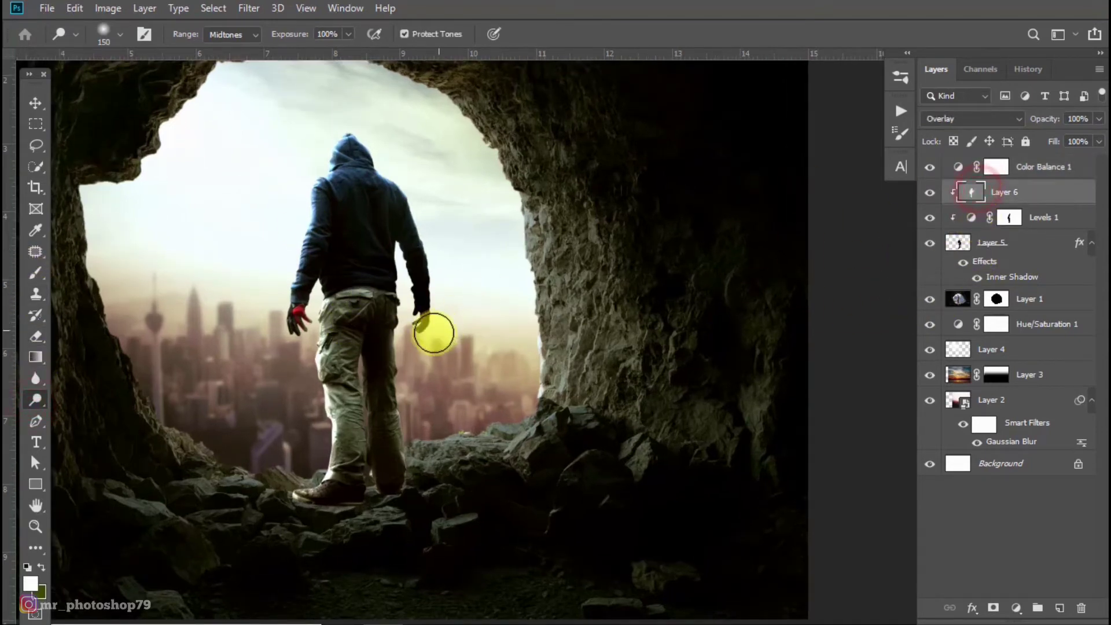
# Step: Dodge the hoodie, waist, trouser leg, boots and thigh, then select Layer 1
pyautogui.click(360, 193)
pyautogui.moveTo(357, 234)
pyautogui.mouseDown()
pyautogui.moveTo(347, 199)
pyautogui.moveTo(341, 243)
pyautogui.mouseUp()
pyautogui.moveTo(372, 293)
pyautogui.mouseDown()
pyautogui.moveTo(347, 499)
pyautogui.moveTo(330, 489)
pyautogui.mouseUp()
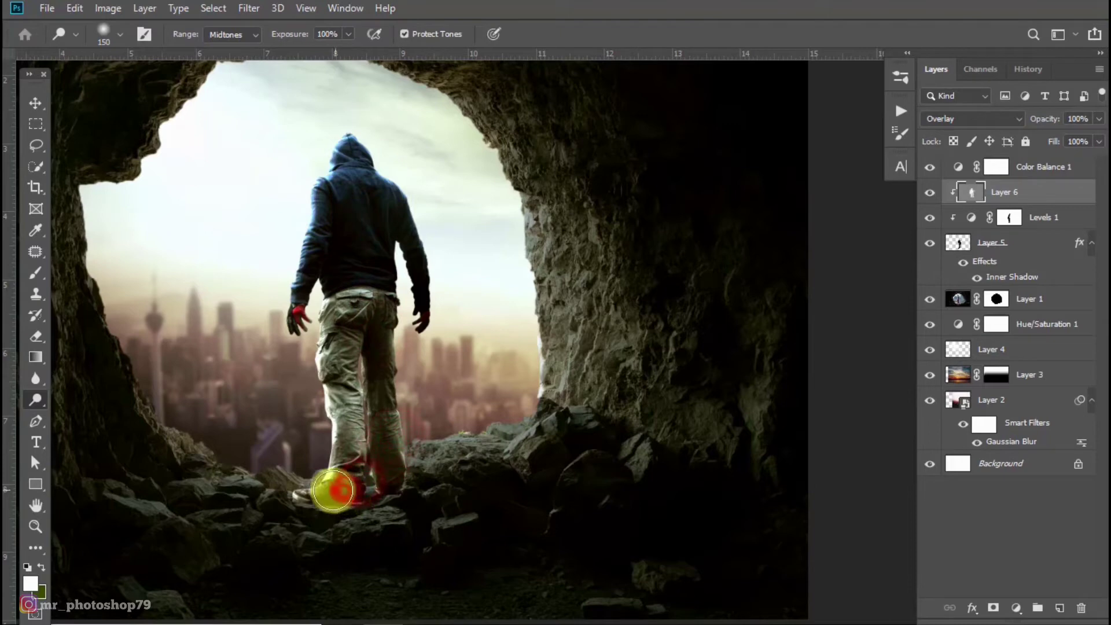
pyautogui.click(394, 320)
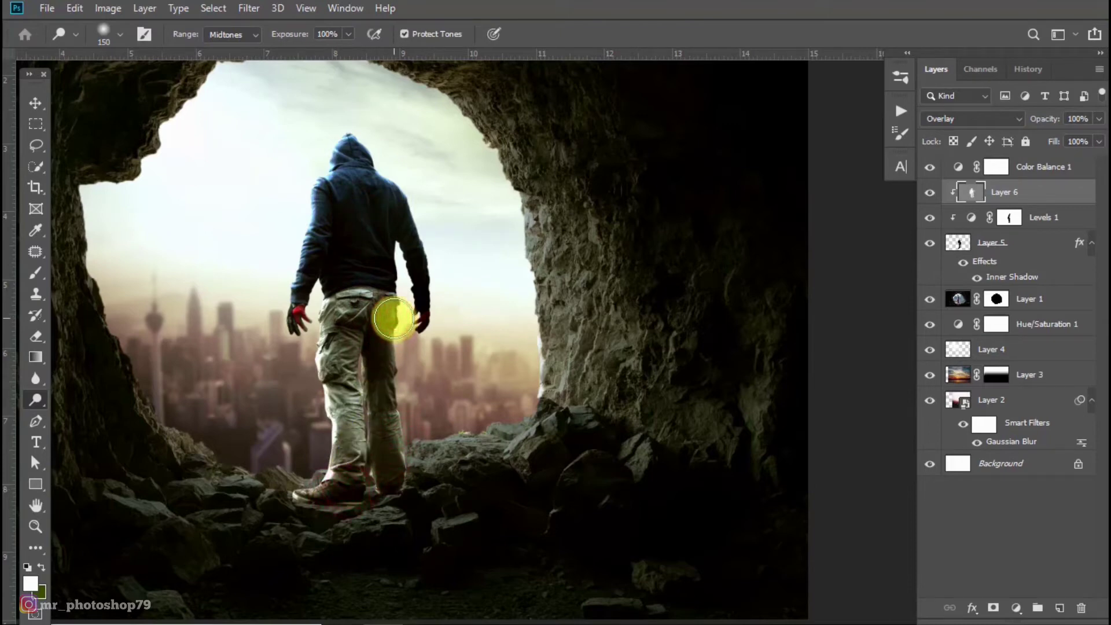
pyautogui.moveTo(394, 319); pyautogui.dragTo(336, 268)
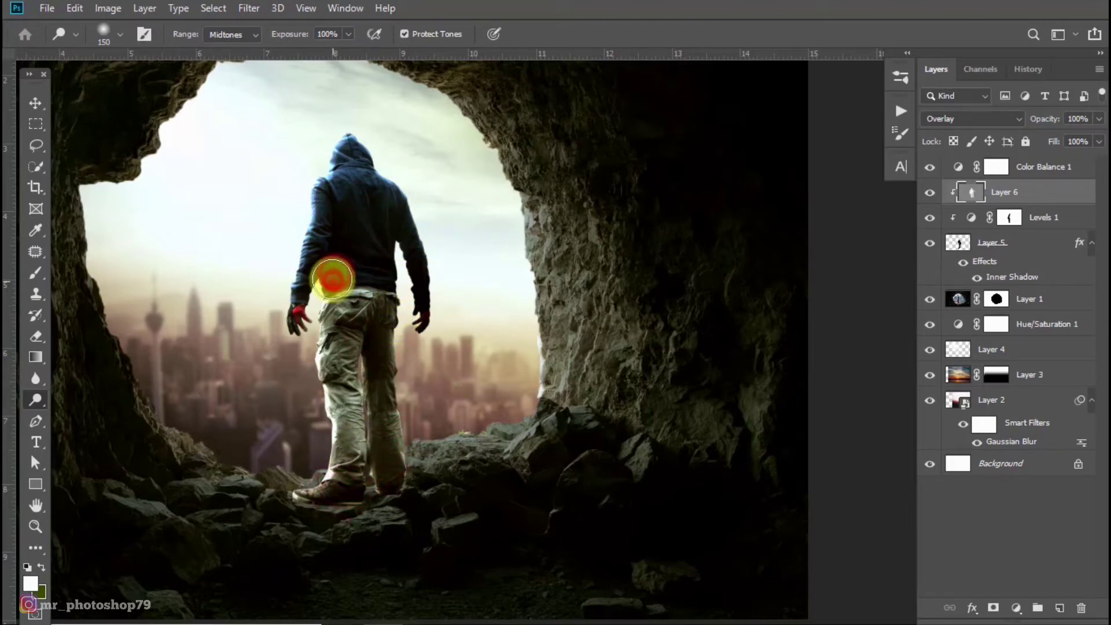
pyautogui.moveTo(397, 194); pyautogui.dragTo(422, 310)
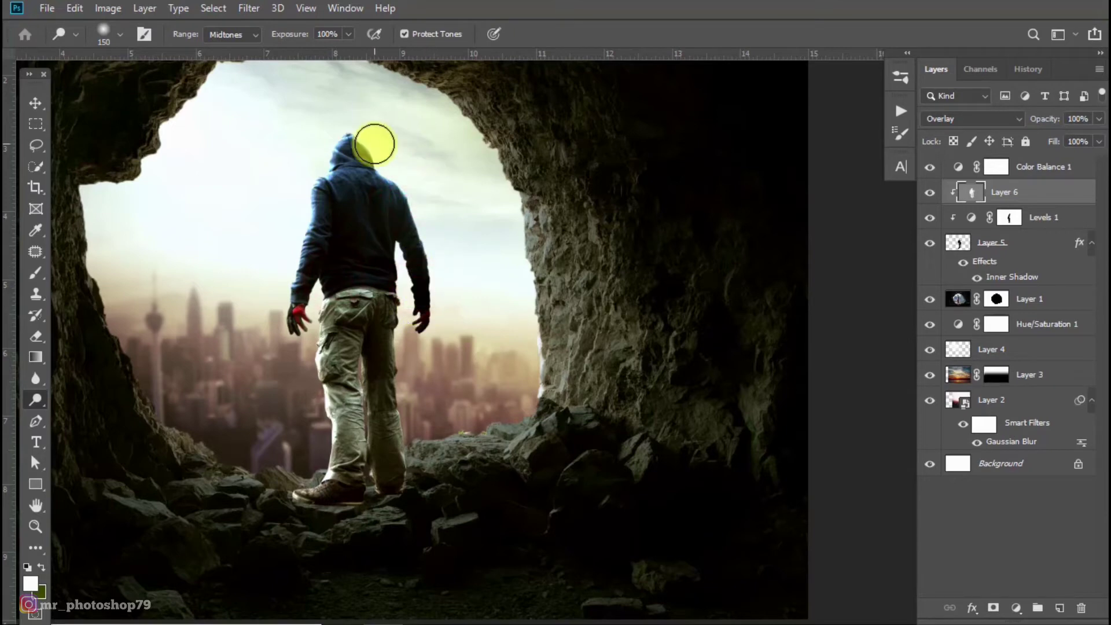
pyautogui.scroll(-2, 347, 296)
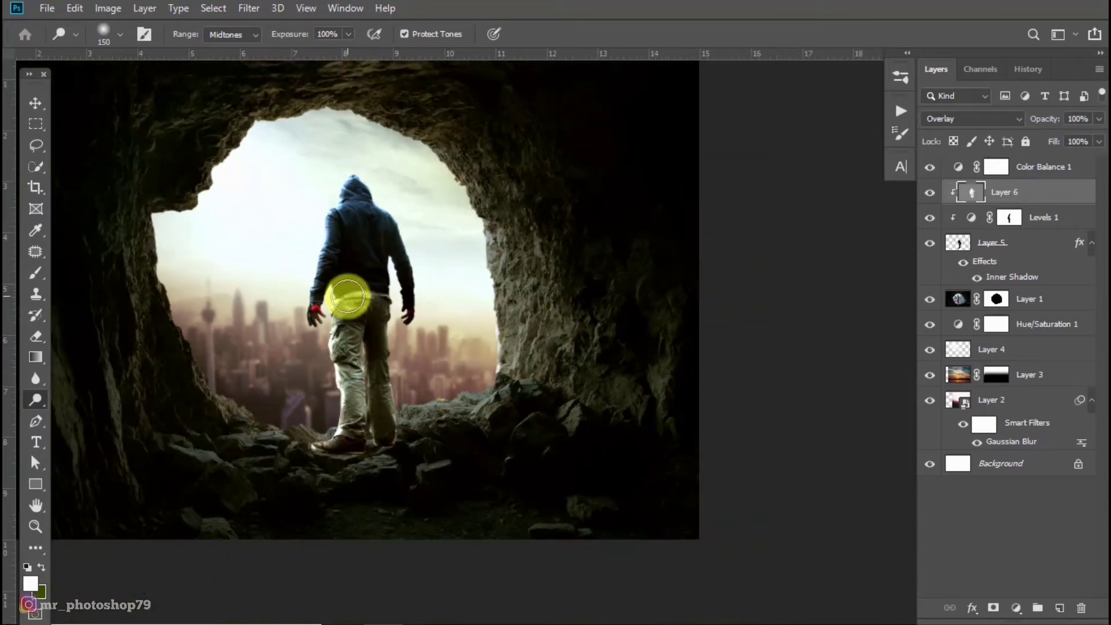
pyautogui.scroll(1, 348, 297)
pyautogui.moveTo(385, 333); pyautogui.dragTo(454, 330)
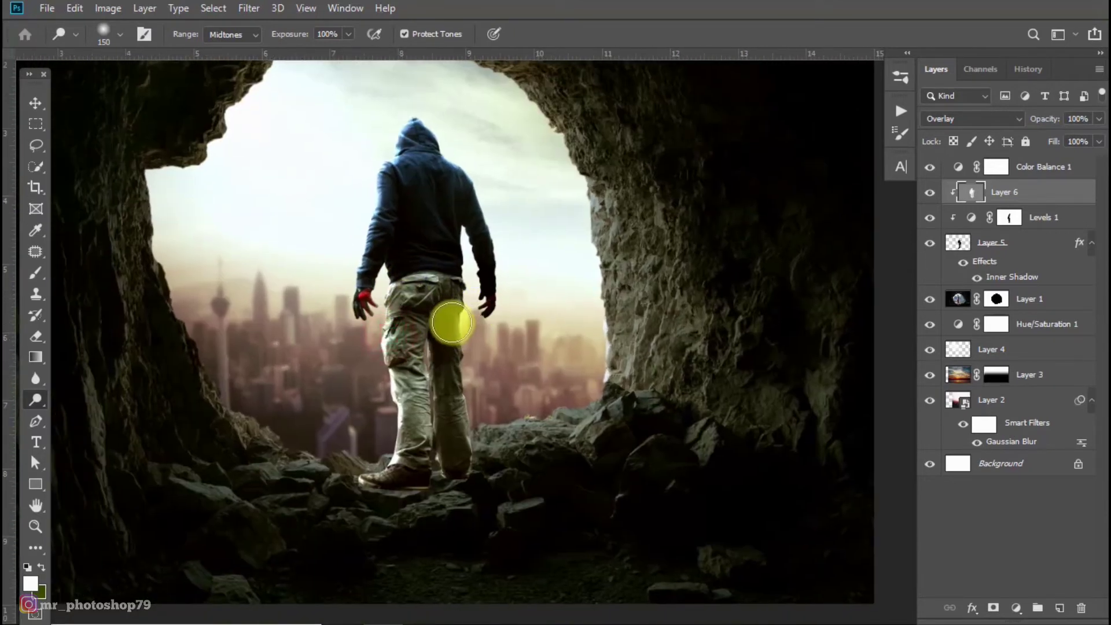
pyautogui.click(1036, 303)
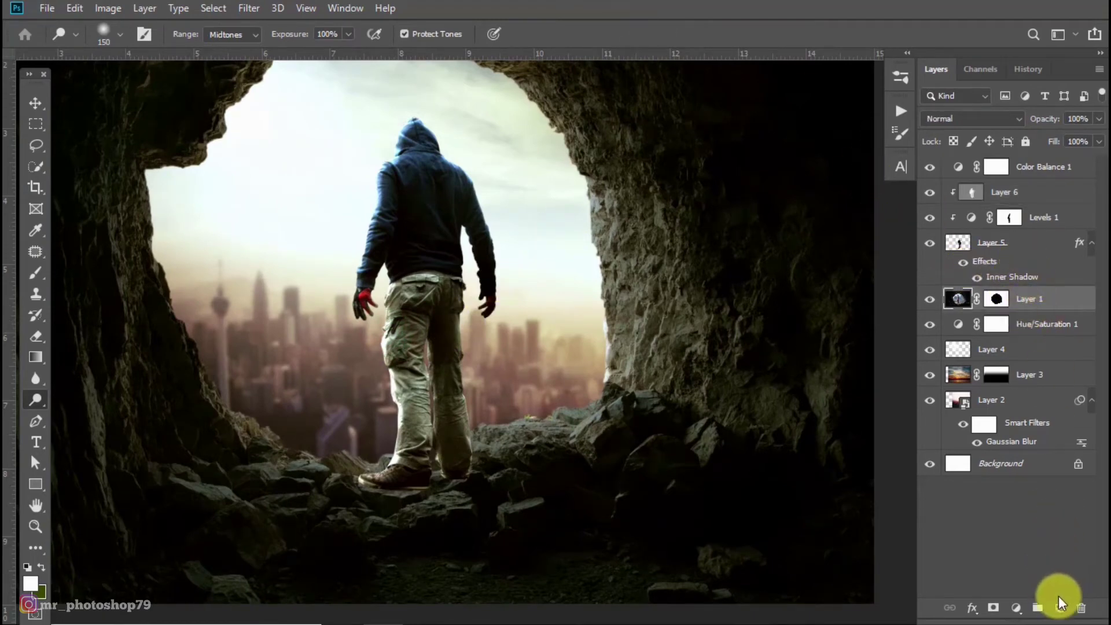
# Step: Set the foreground colour to near-black
pyautogui.click(41, 568)
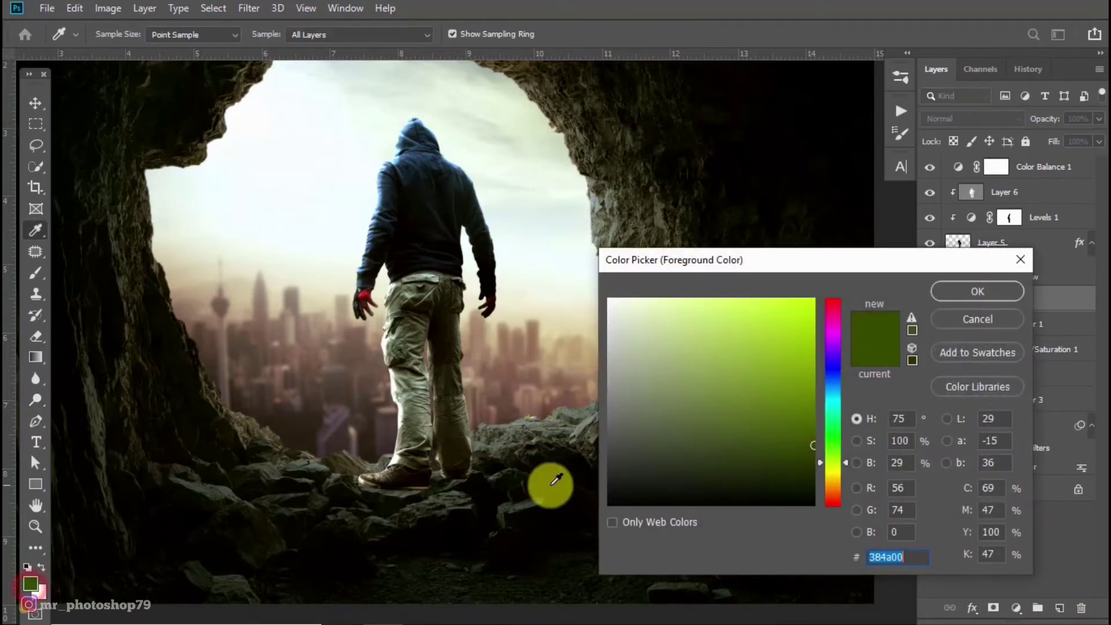
pyautogui.click(643, 503)
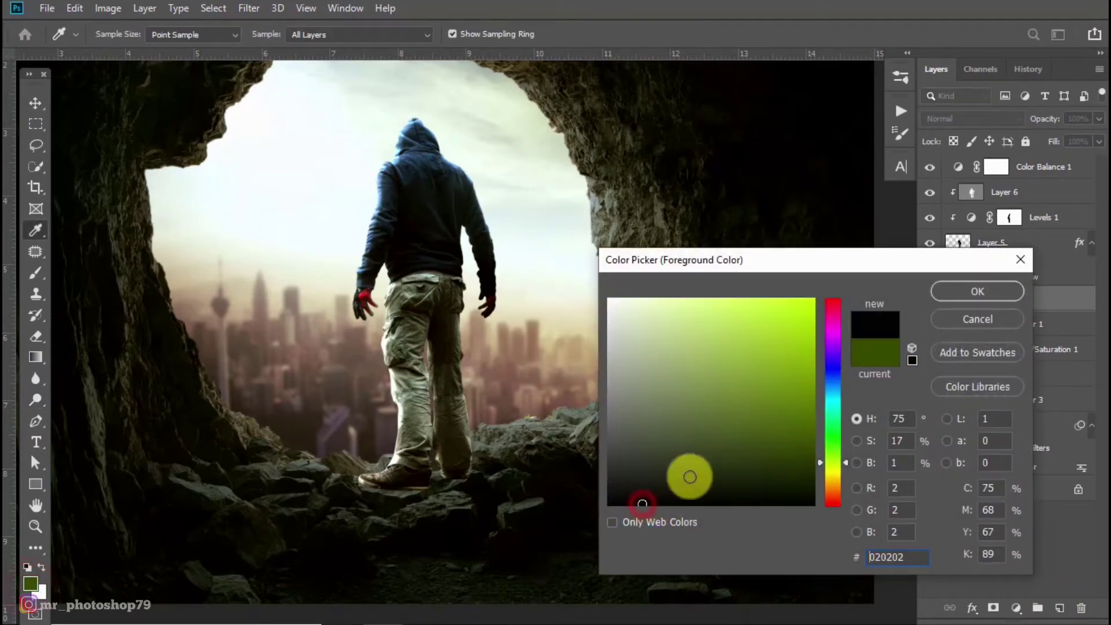
pyautogui.click(988, 289)
pyautogui.scroll(1, 364, 471)
pyautogui.scroll(3, 364, 367)
pyautogui.scroll(3, 358, 240)
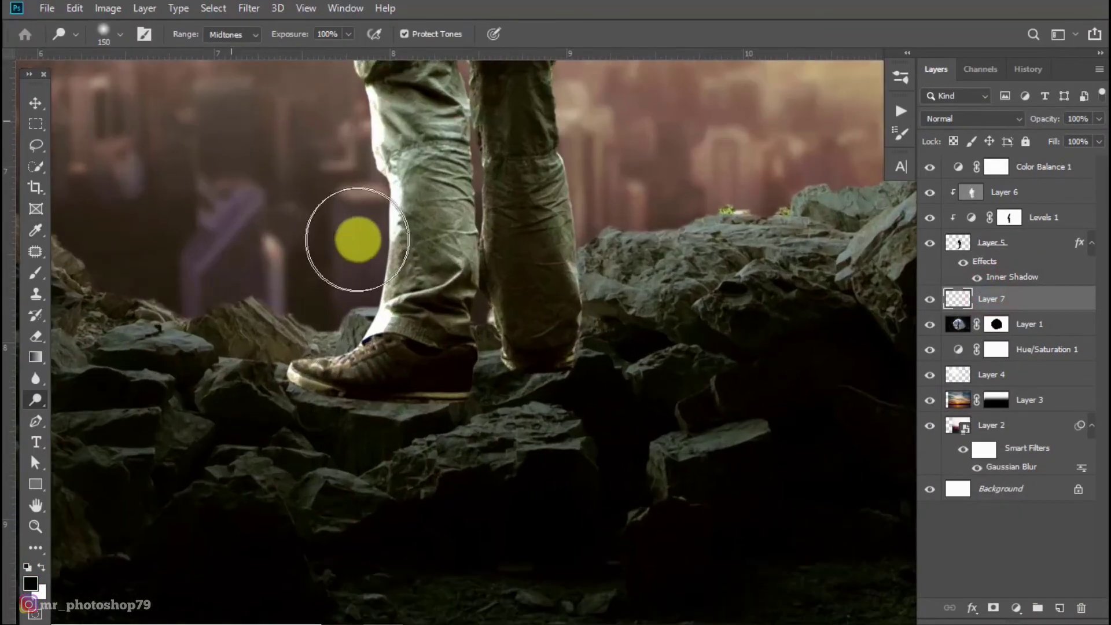
# Step: Brighten the rocks just below the man's shoe
pyautogui.rightClick(335, 36)
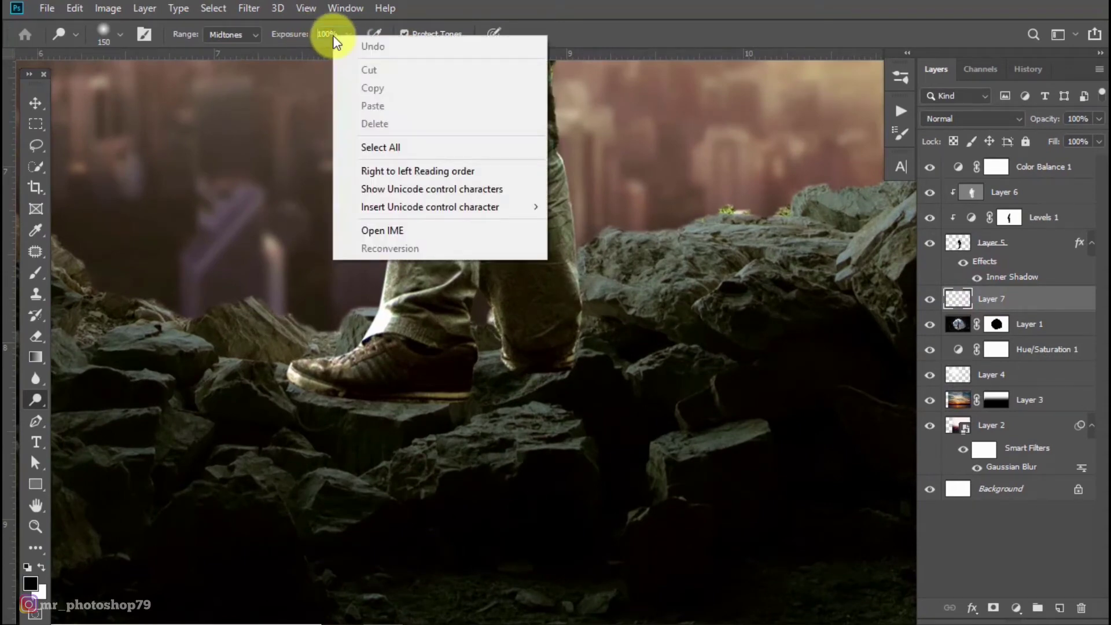
pyautogui.click(597, 6)
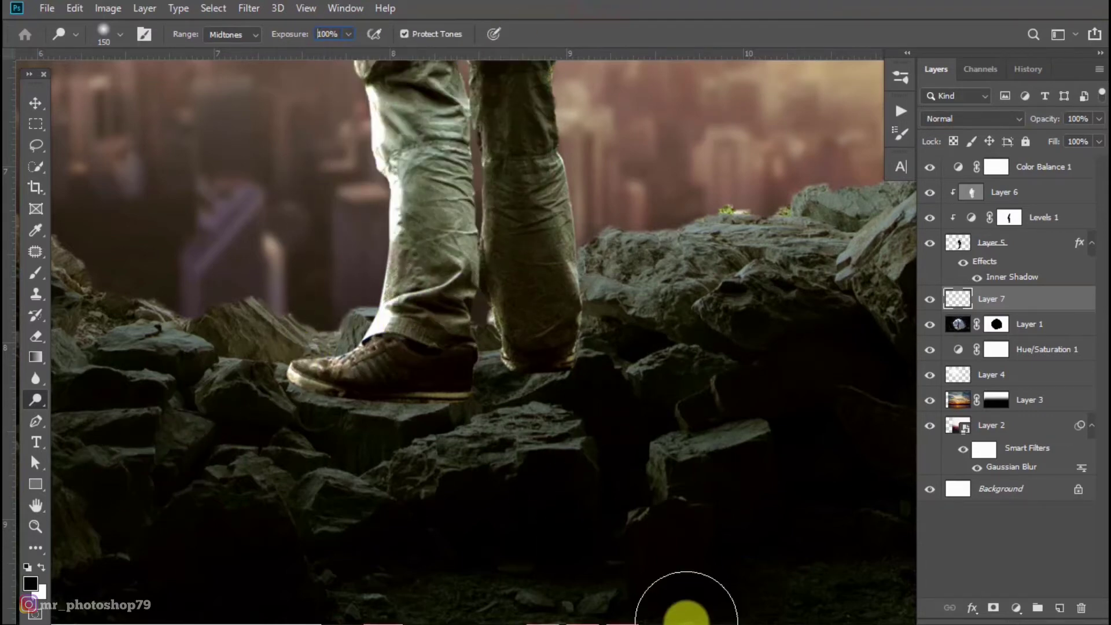
pyautogui.click(668, 390)
pyautogui.moveTo(666, 391)
pyautogui.mouseDown()
pyautogui.moveTo(422, 410)
pyautogui.moveTo(441, 420)
pyautogui.moveTo(432, 402)
pyautogui.moveTo(587, 516)
pyautogui.moveTo(459, 404)
pyautogui.mouseUp()
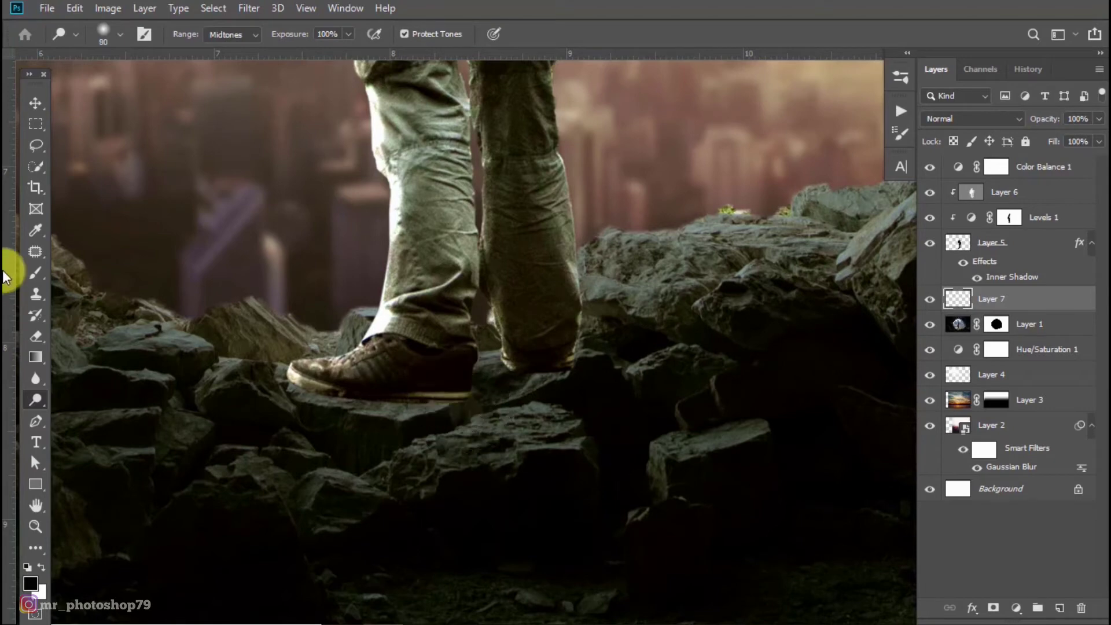
# Step: Use a soft brush at 24% opacity and size 90 to paint a shadow under the shoe
pyautogui.click(36, 273)
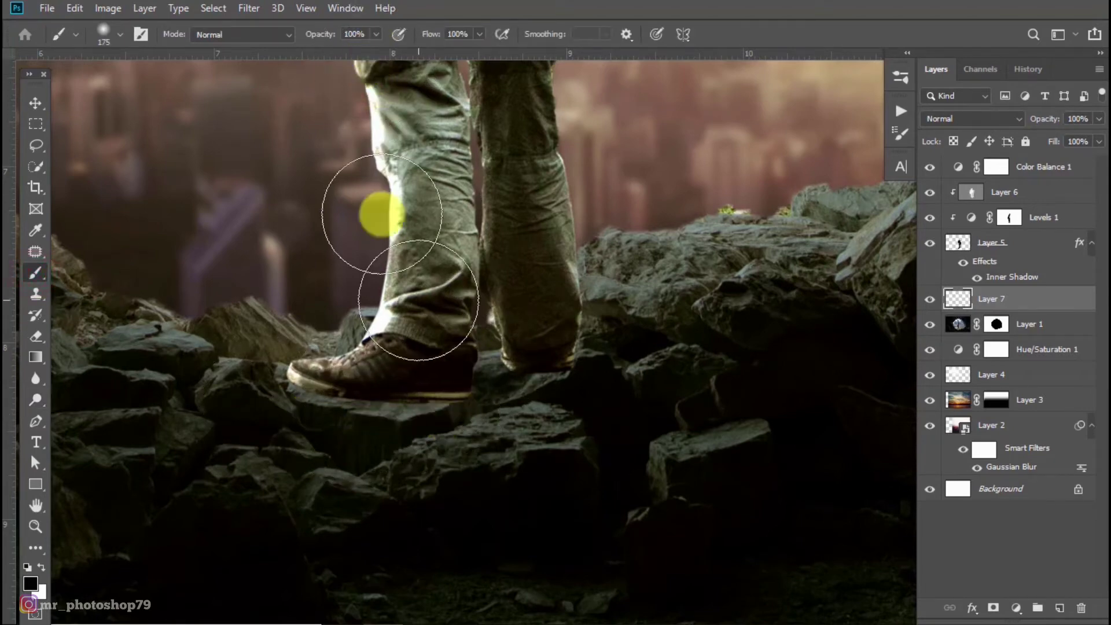
pyautogui.click(376, 34)
pyautogui.moveTo(379, 51); pyautogui.dragTo(324, 55)
pyautogui.press('[')
pyautogui.press('[')
pyautogui.press('[')
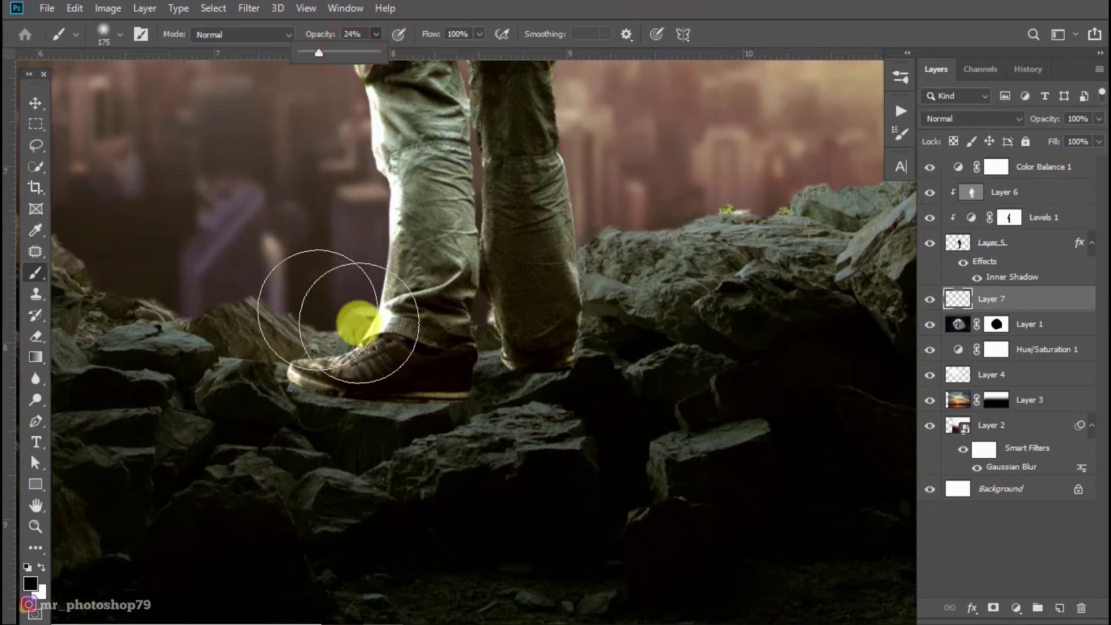
pyautogui.moveTo(455, 397); pyautogui.dragTo(359, 396)
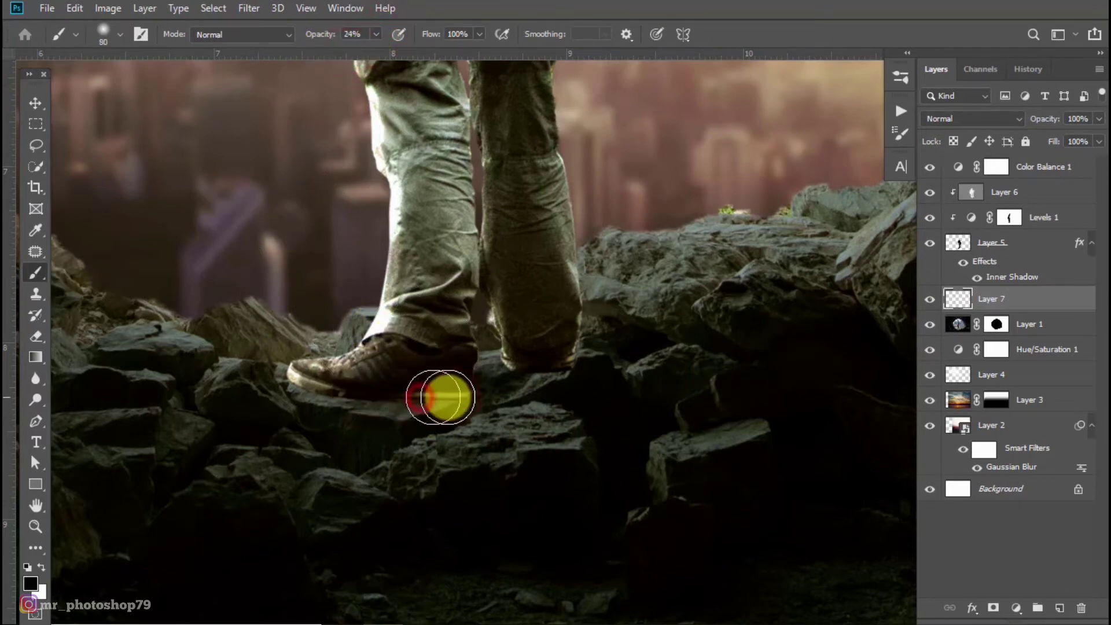
pyautogui.moveTo(469, 398); pyautogui.dragTo(362, 397)
# Step: With a smaller brush, darken the heel shadow and extend it under the right shoe
pyautogui.press('[')
pyautogui.press('[')
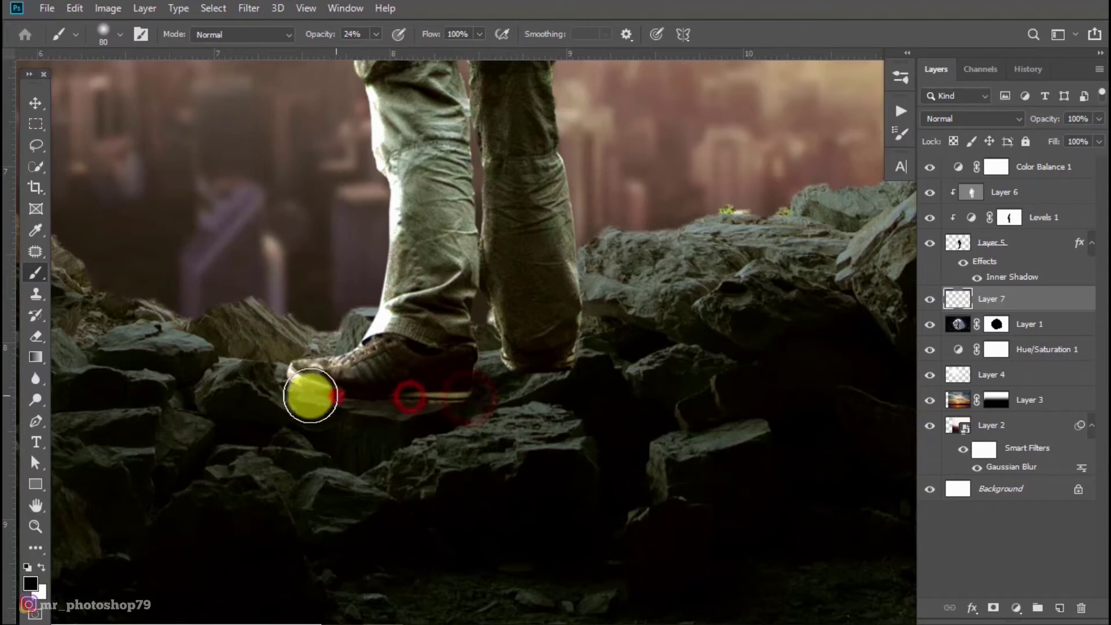
pyautogui.moveTo(273, 385)
pyautogui.mouseDown()
pyautogui.moveTo(469, 394)
pyautogui.moveTo(313, 400)
pyautogui.moveTo(469, 401)
pyautogui.mouseUp()
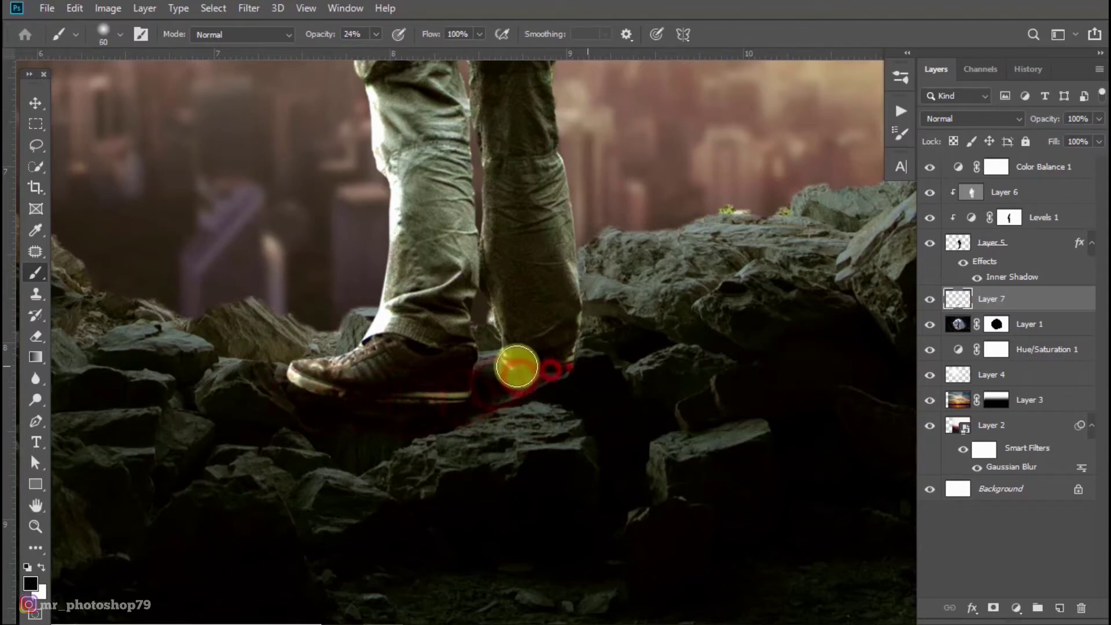
pyautogui.moveTo(521, 377)
pyautogui.mouseDown()
pyautogui.moveTo(578, 380)
pyautogui.moveTo(499, 371)
pyautogui.moveTo(498, 340)
pyautogui.moveTo(585, 338)
pyautogui.moveTo(581, 367)
pyautogui.mouseUp()
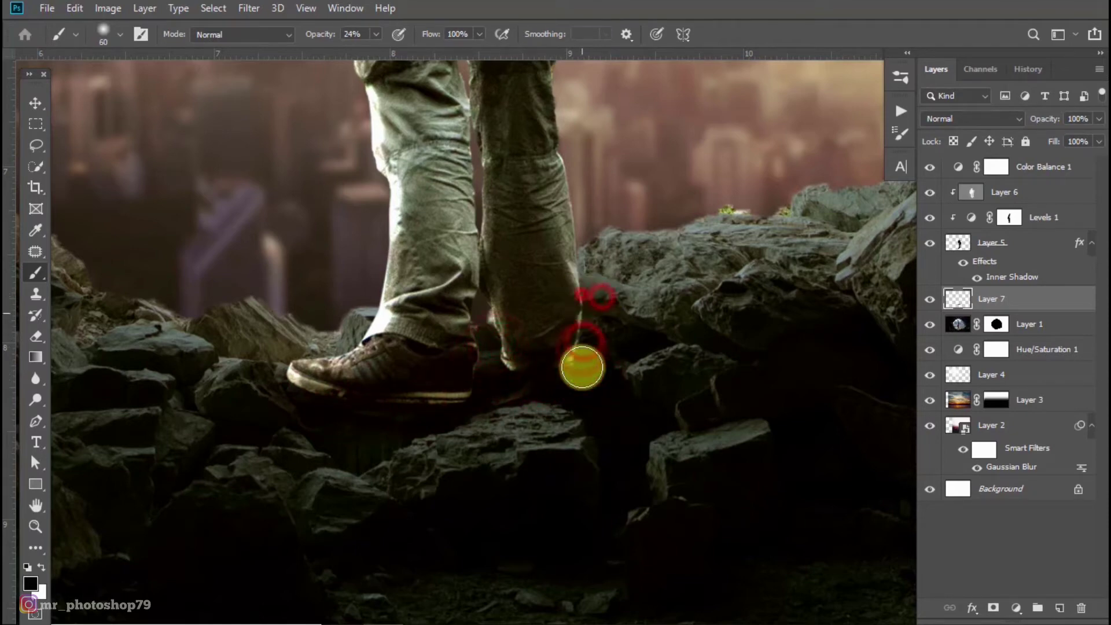
pyautogui.scroll(-2, 450, 425)
# Step: With a larger brush, dab shadows on the rocks and ground below the shoes
pyautogui.press(']')
pyautogui.click(443, 415)
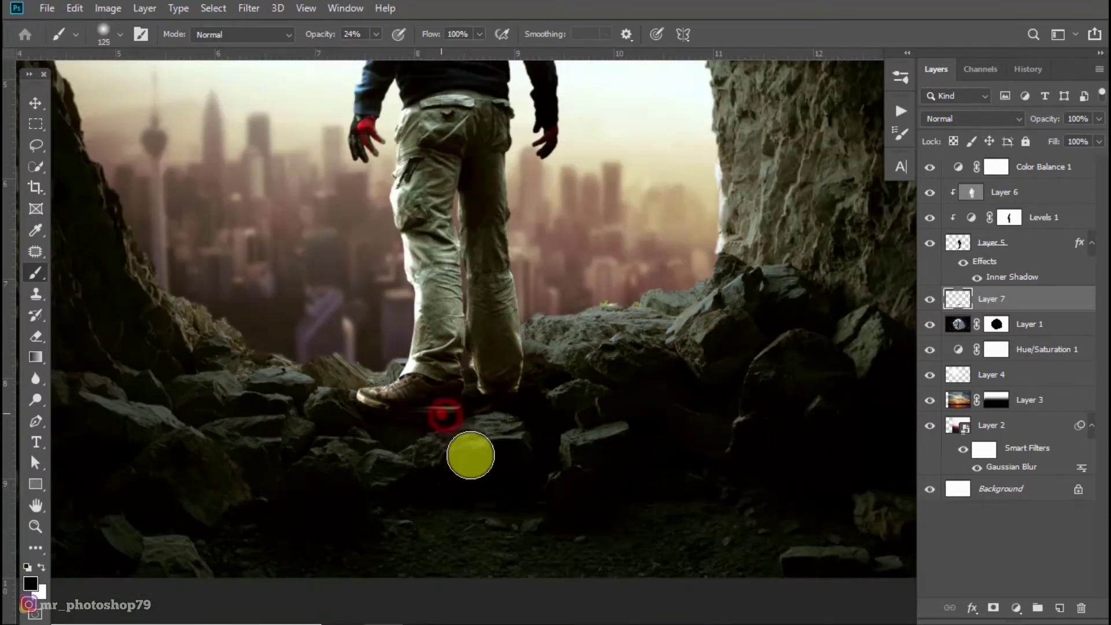
pyautogui.click(388, 411)
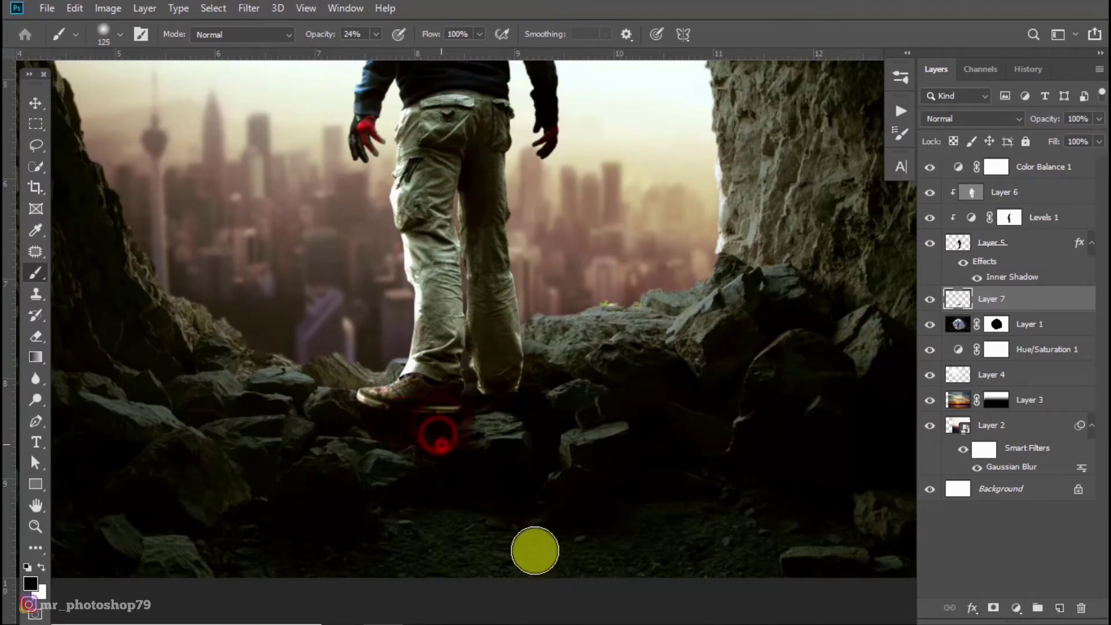
pyautogui.click(483, 481)
pyautogui.click(520, 399)
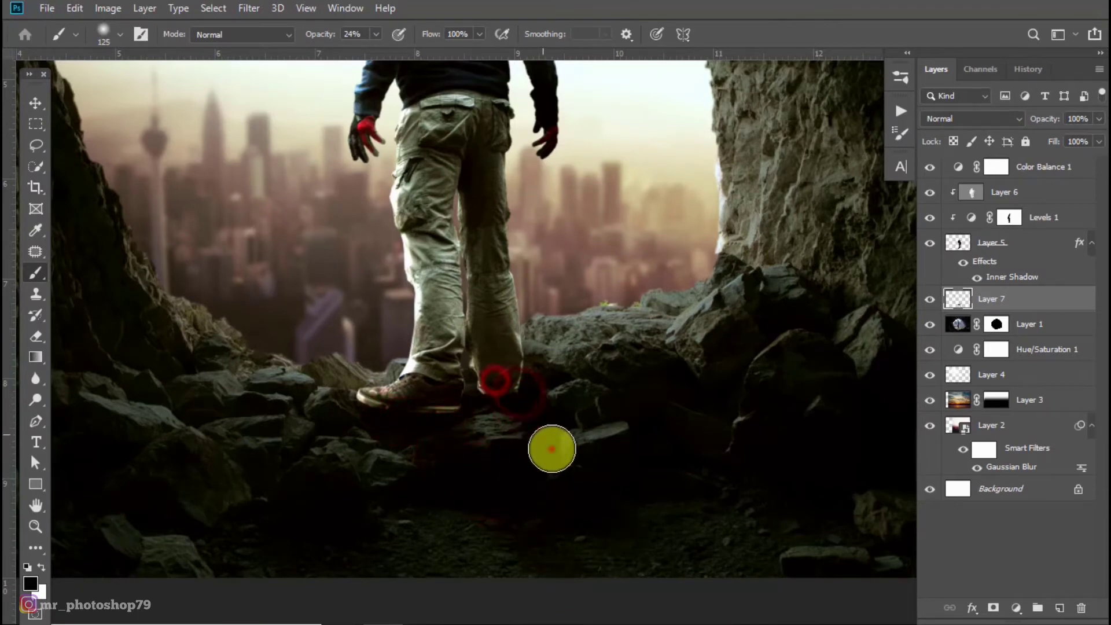
pyautogui.click(551, 448)
pyautogui.click(583, 516)
pyautogui.click(569, 551)
# Step: Add more ground shadow dabs and deepen the shadows under the left and right shoes
pyautogui.click(620, 573)
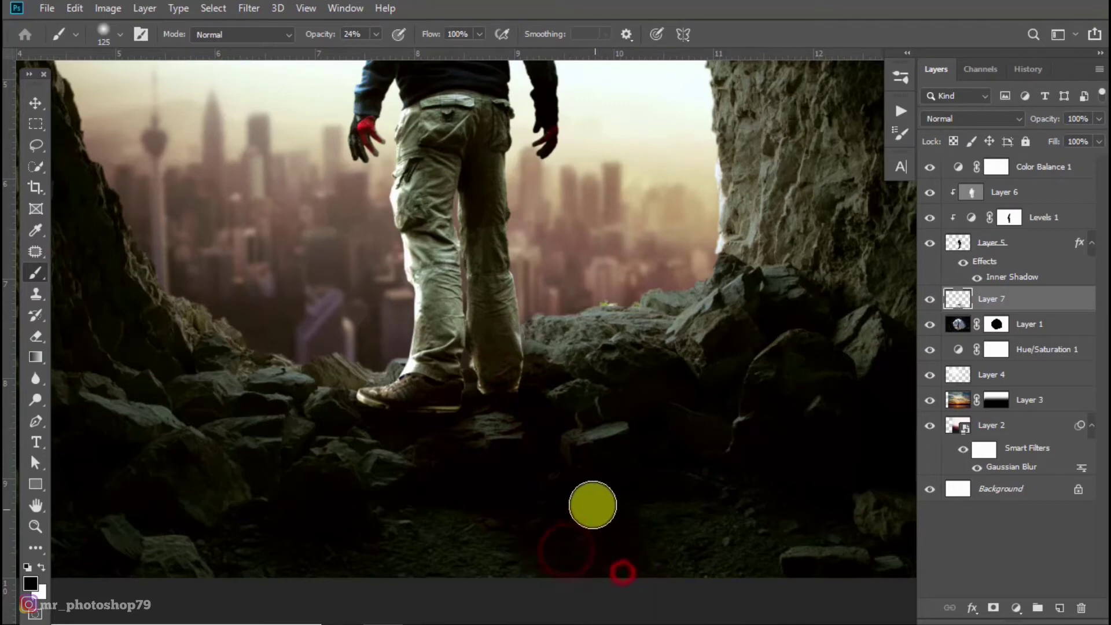
pyautogui.click(594, 510)
pyautogui.click(662, 562)
pyautogui.click(545, 573)
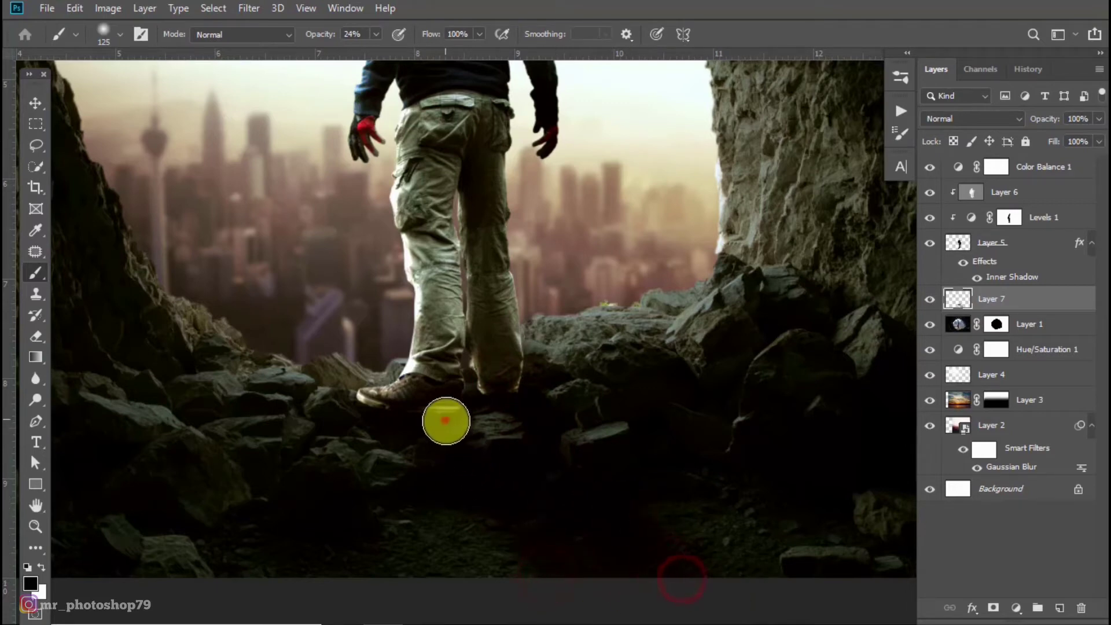
pyautogui.click(439, 444)
pyautogui.click(373, 419)
pyautogui.click(502, 405)
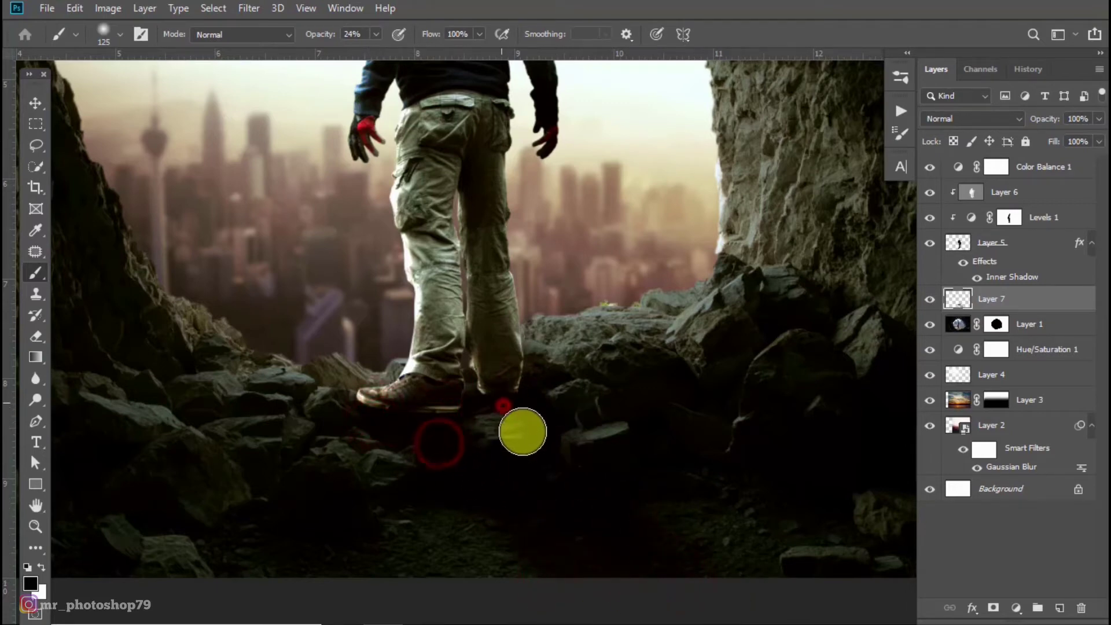
# Step: Make Layer 1 the active layer and briefly view it on its own
pyautogui.scroll(-5, 556, 391)
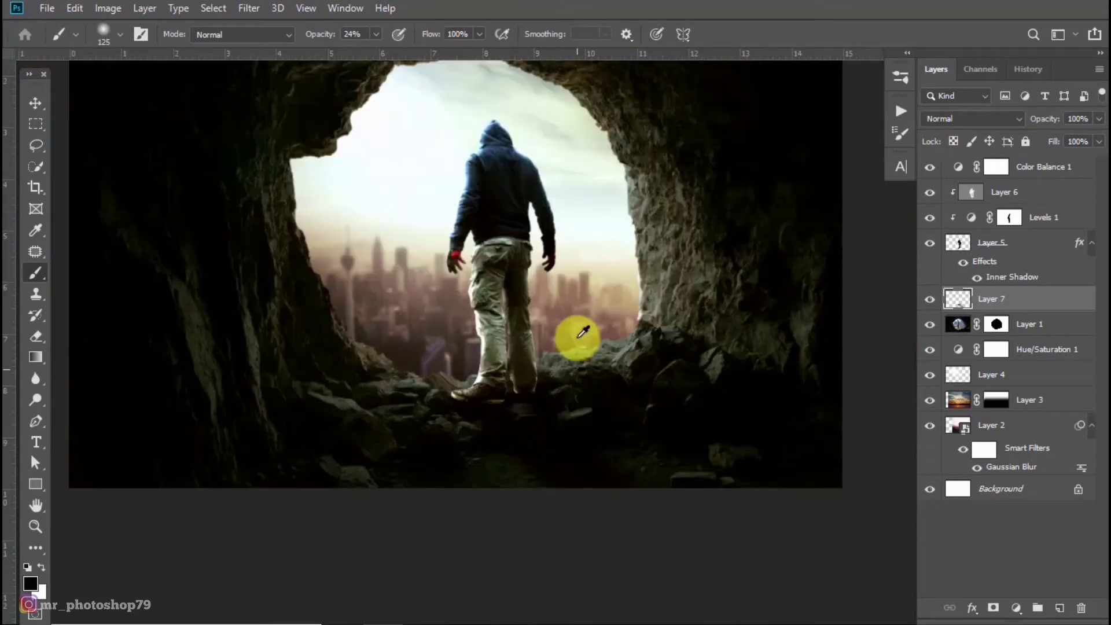
pyautogui.scroll(3, 579, 336)
pyautogui.scroll(2, 484, 393)
pyautogui.scroll(2, 492, 485)
pyautogui.scroll(-5, 583, 457)
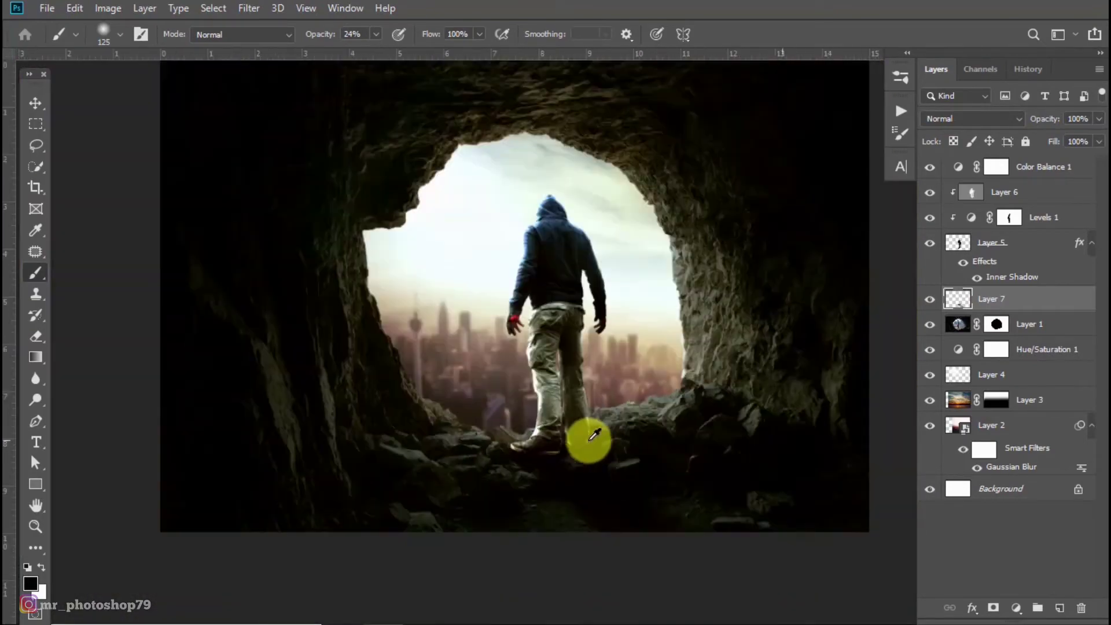
pyautogui.click(958, 324)
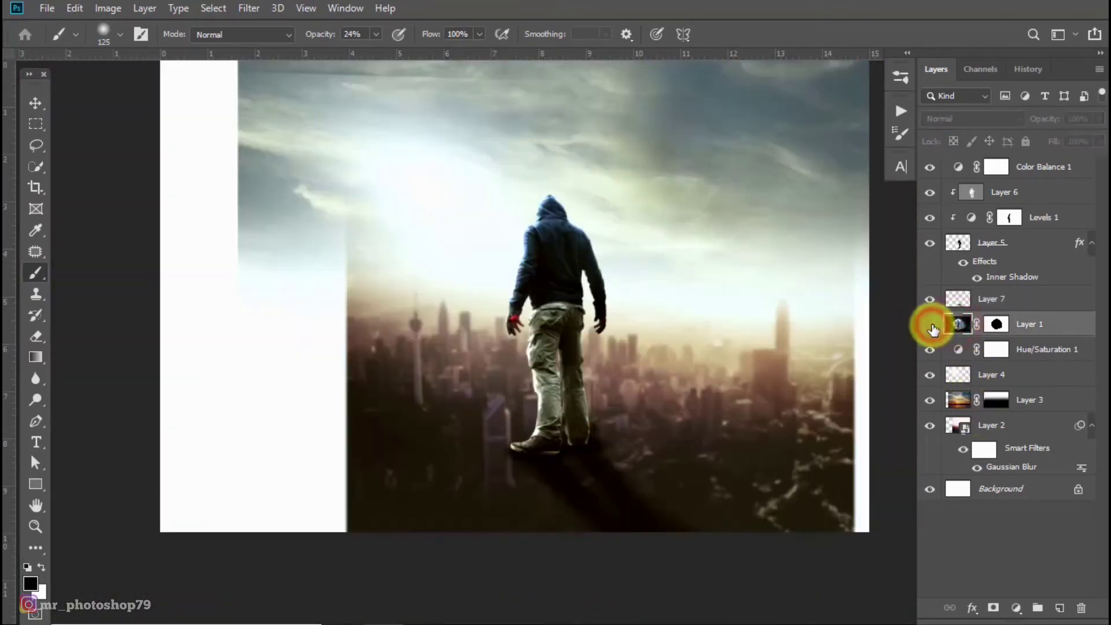
pyautogui.keyDown('alt'); pyautogui.click(930, 324); pyautogui.keyUp('alt')
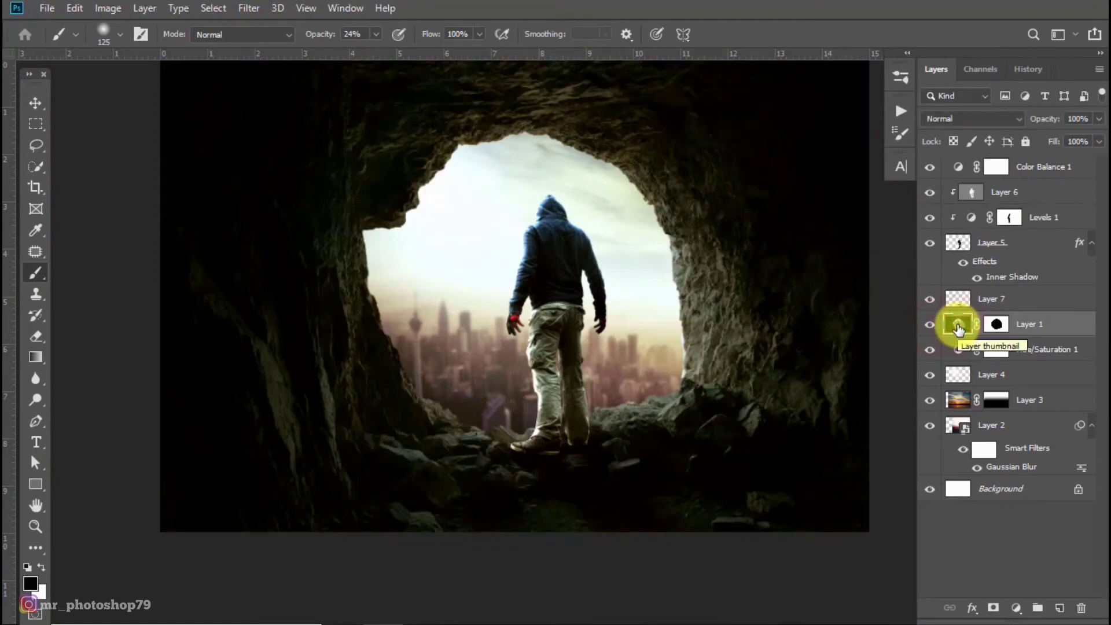
# Step: Add a Levels adjustment with midtones at 1.20 and compare the image with and without it
pyautogui.click(1016, 607)
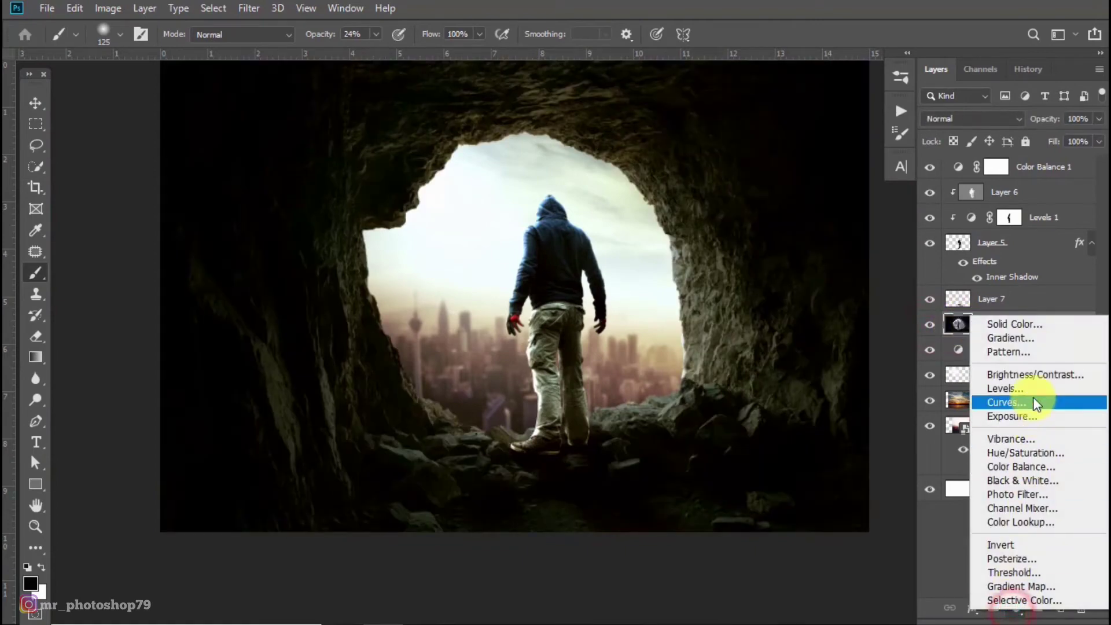
pyautogui.click(1033, 389)
pyautogui.moveTo(930, 470); pyautogui.dragTo(920, 474)
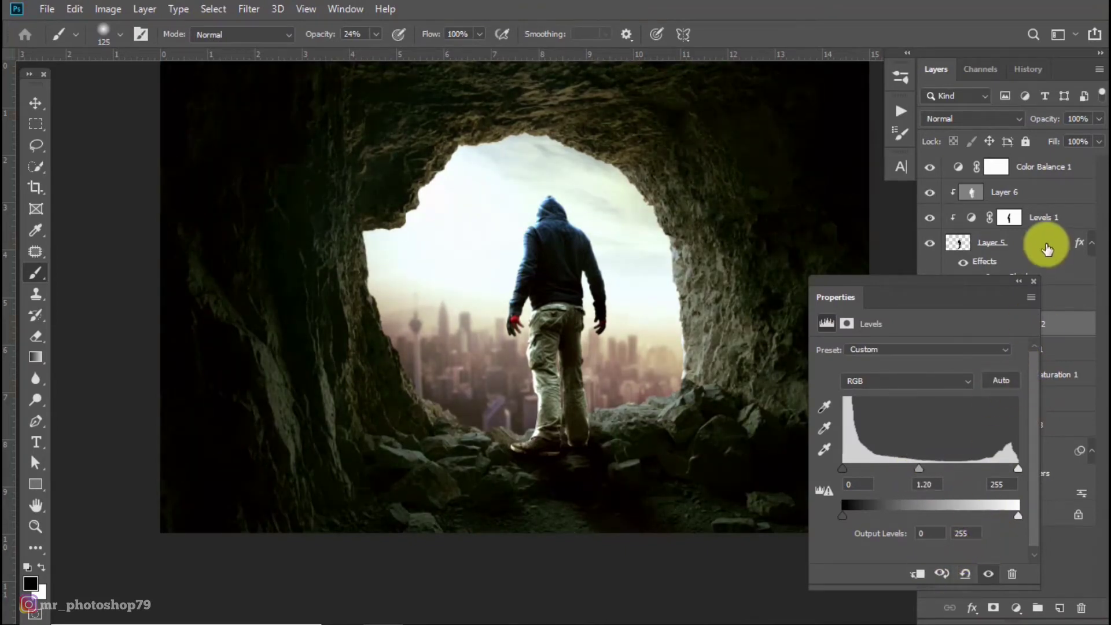
pyautogui.click(1024, 285)
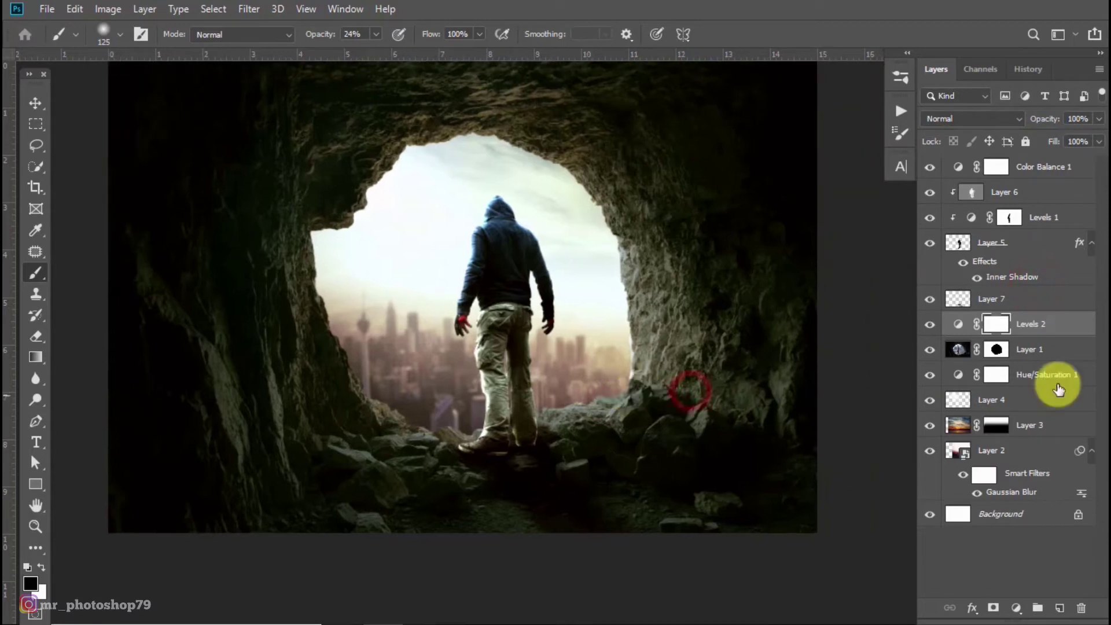
pyautogui.click(930, 324)
# Step: Brush on the Levels 2 mask so the Levels effect brightens the man's trousers
pyautogui.scroll(-1, 596, 353)
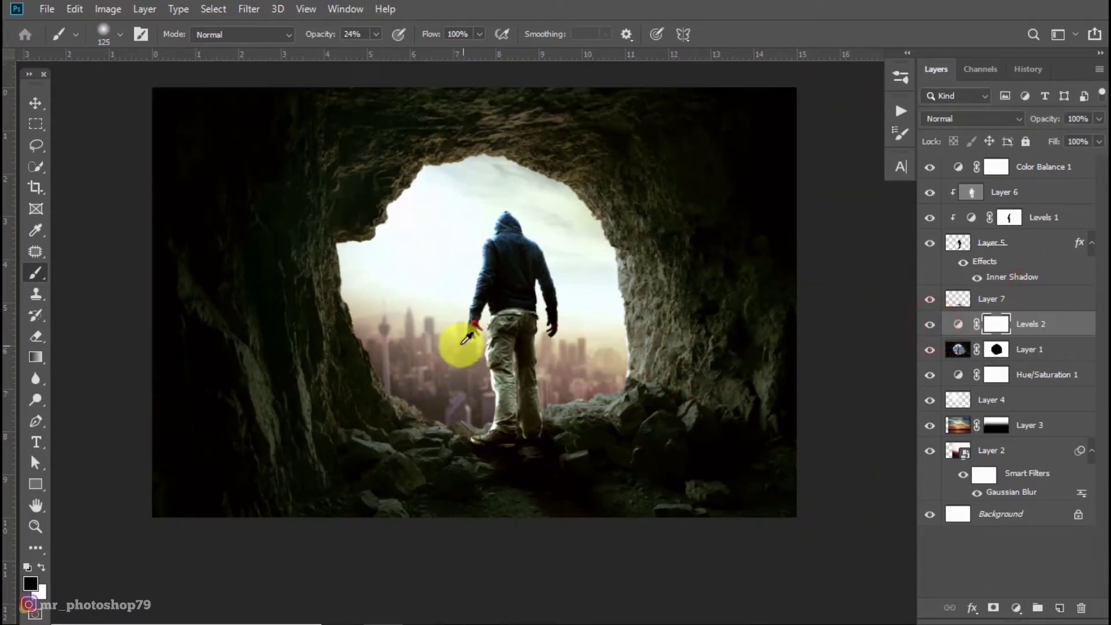
pyautogui.scroll(1, 468, 343)
pyautogui.scroll(1, 478, 459)
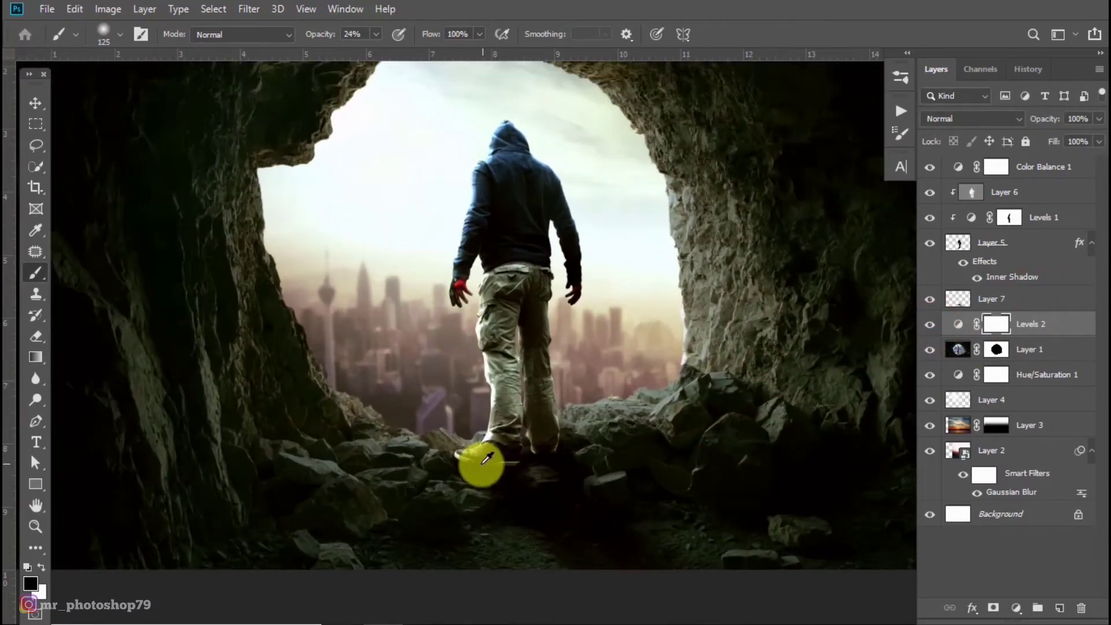
pyautogui.scroll(2, 551, 452)
pyautogui.scroll(1, 657, 438)
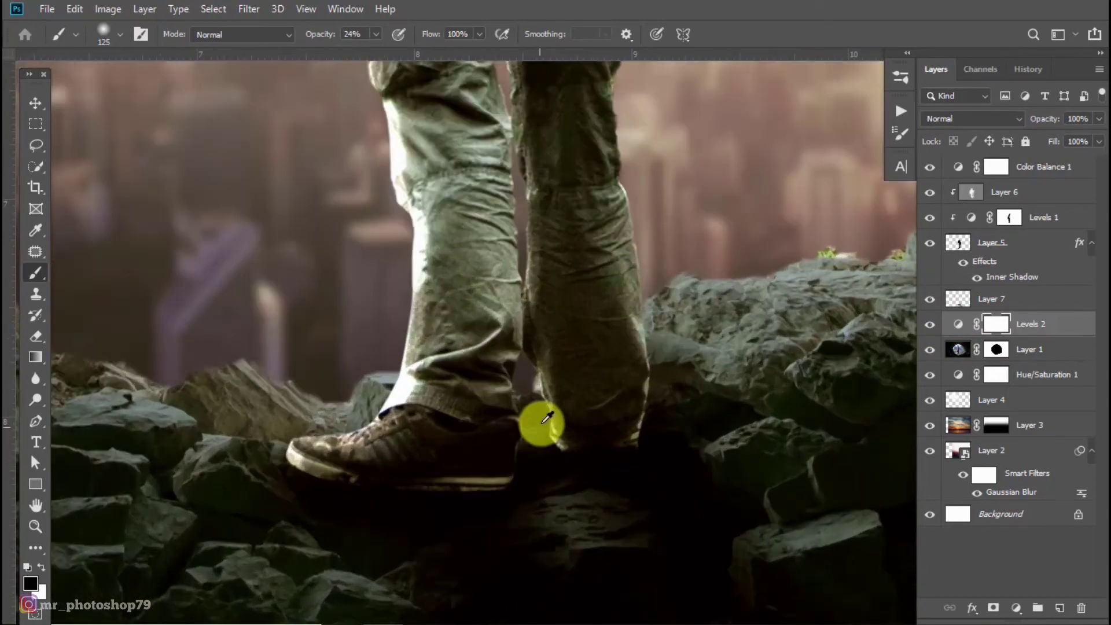
pyautogui.scroll(2, 601, 318)
pyautogui.scroll(-1, 685, 339)
pyautogui.scroll(-4, 685, 339)
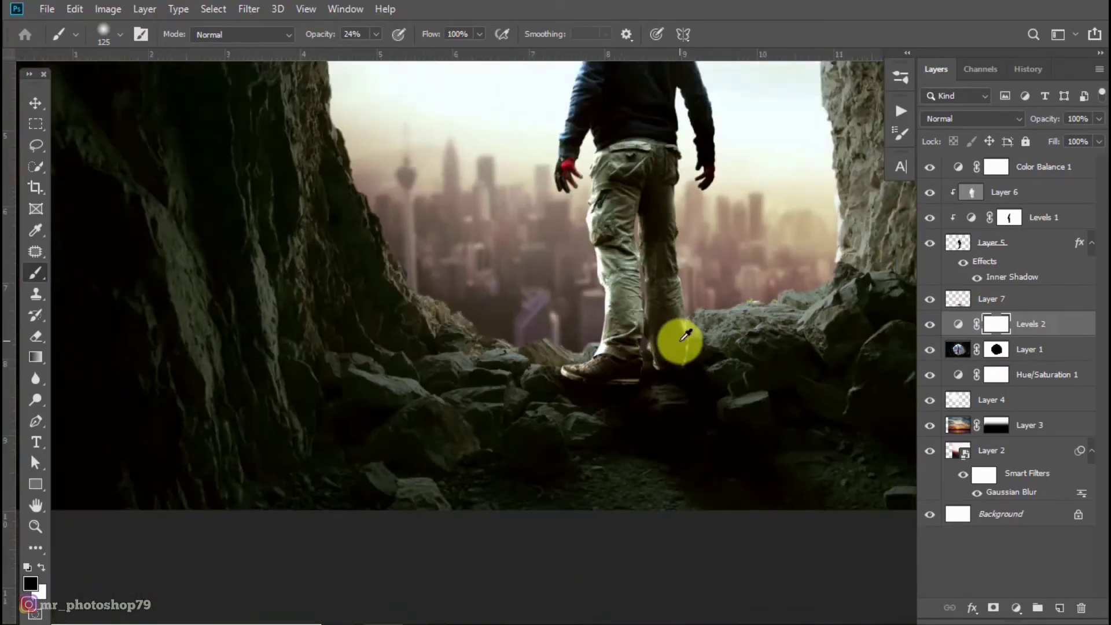
pyautogui.scroll(-3, 685, 337)
pyautogui.moveTo(676, 337); pyautogui.dragTo(660, 316)
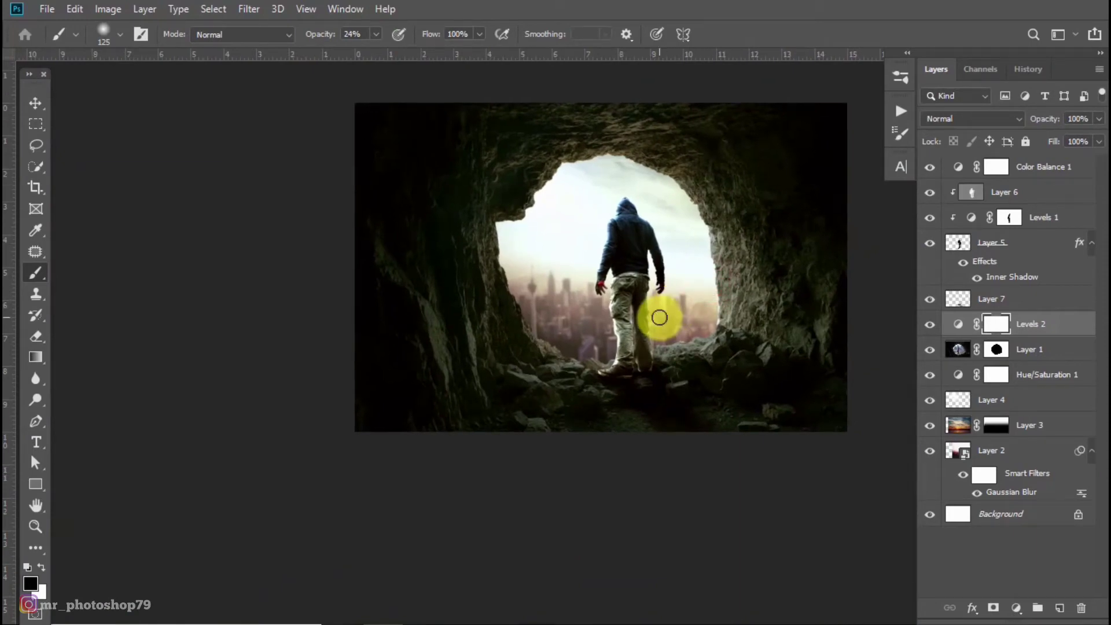
pyautogui.moveTo(660, 317); pyautogui.dragTo(643, 296)
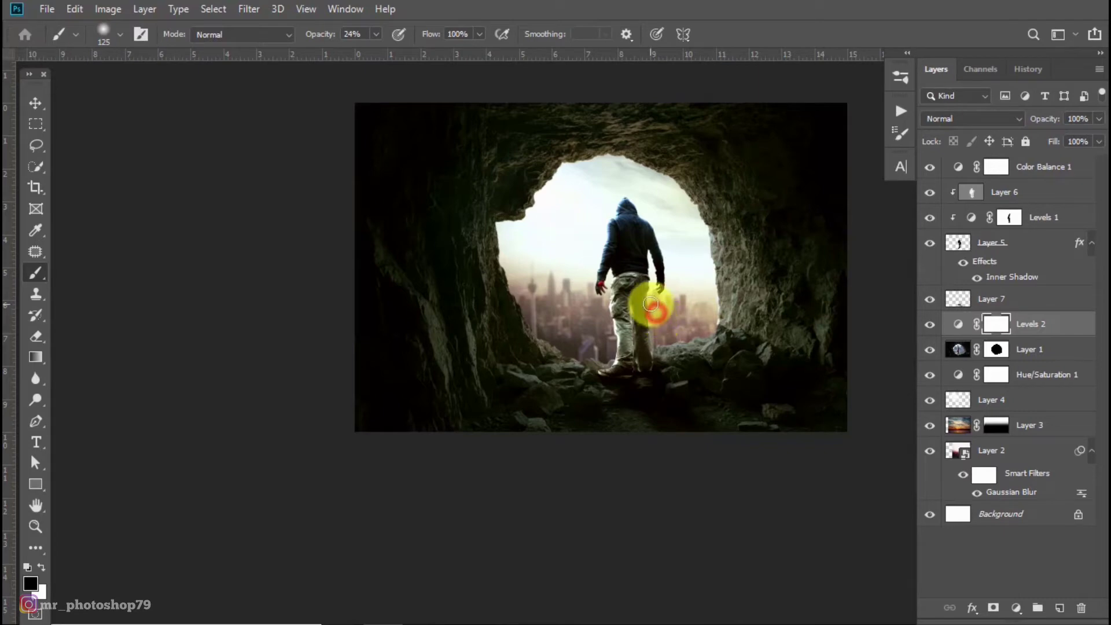
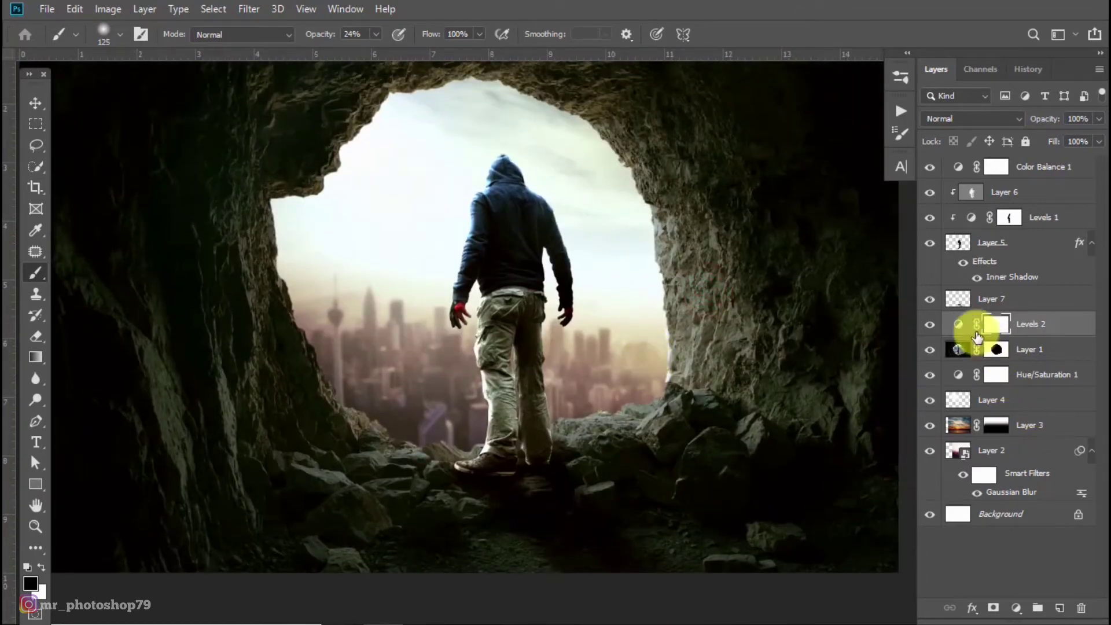
# Step: Select Layer 7 and toggle Color Balance 1 on and off to compare the grading
pyautogui.click(957, 298)
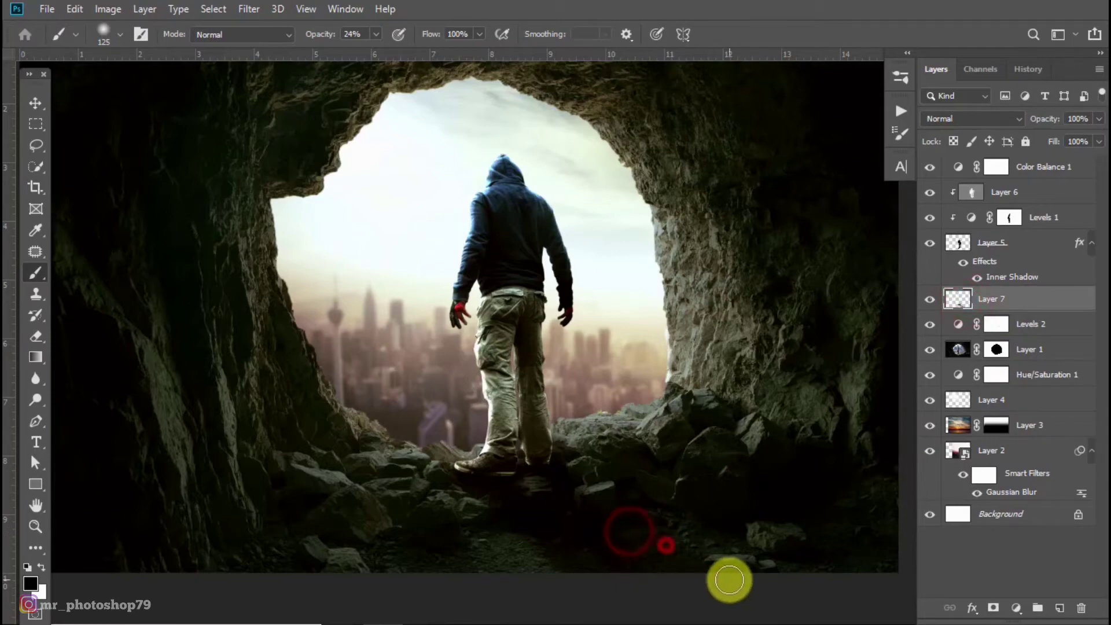
pyautogui.scroll(1, 519, 448)
pyautogui.scroll(2, 538, 434)
pyautogui.scroll(-4, 564, 411)
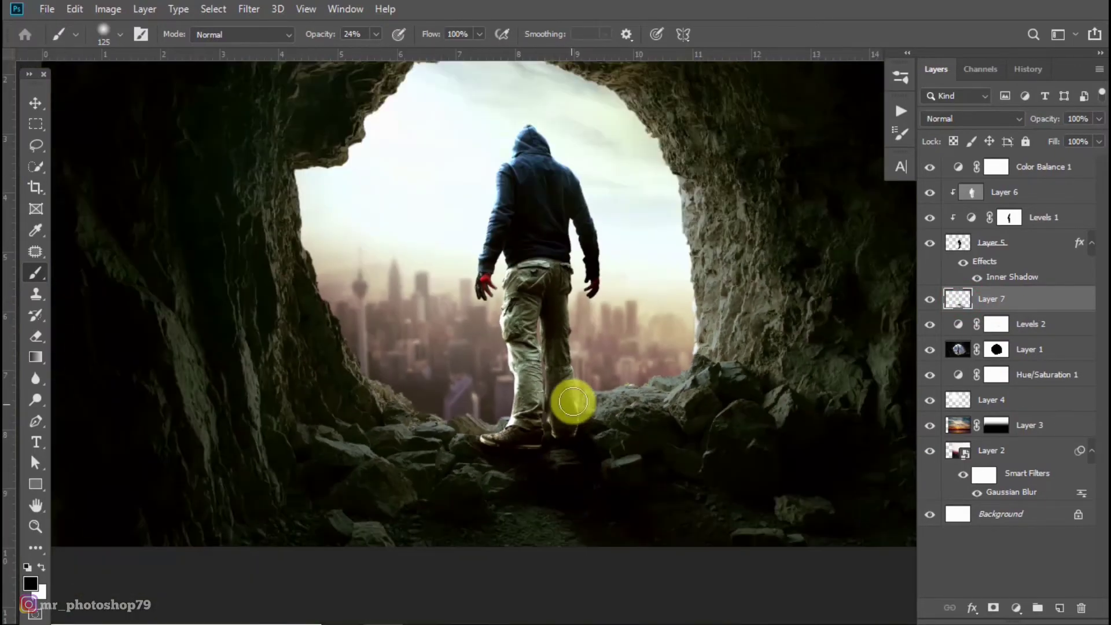
pyautogui.scroll(-1, 591, 338)
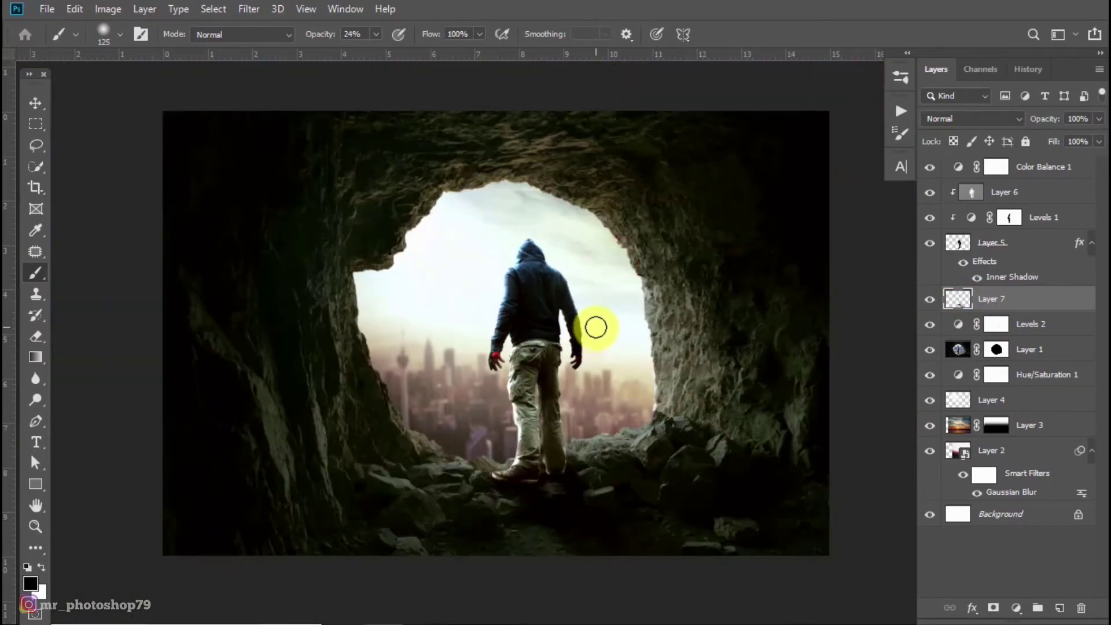
pyautogui.click(933, 167)
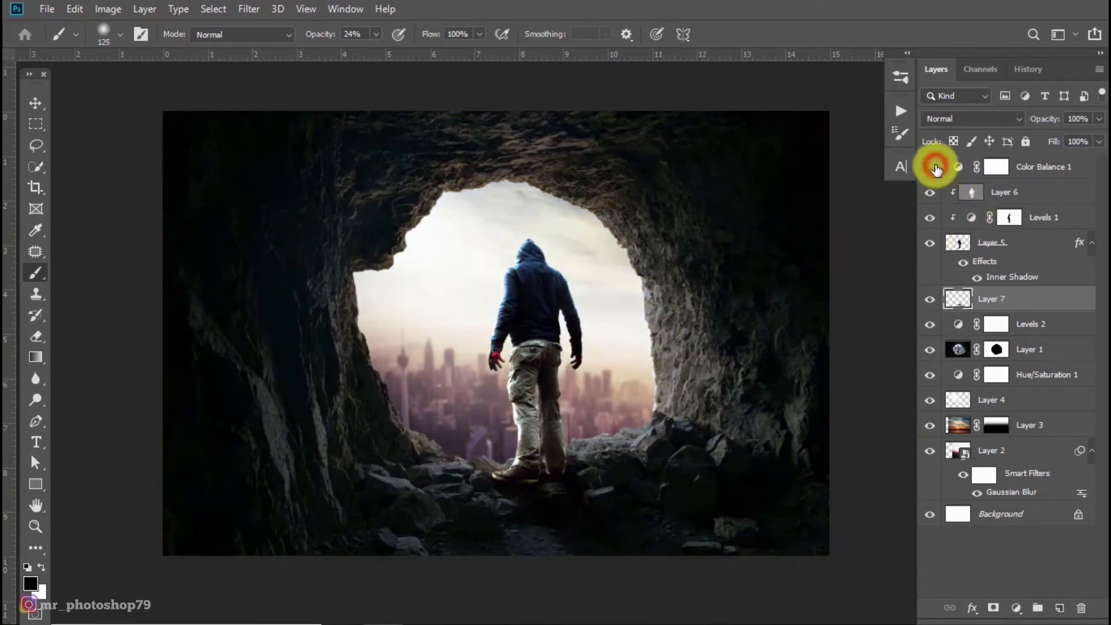
pyautogui.click(933, 168)
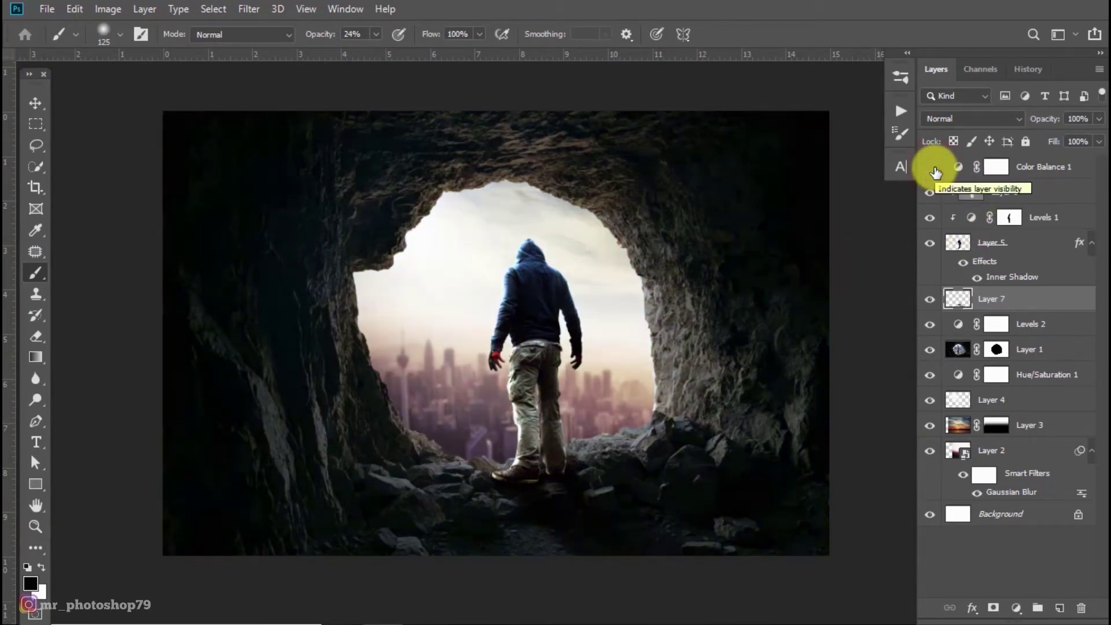
pyautogui.click(933, 167)
# Step: Set Color Balance 1 midtones to +7 red, +5 green and +7 blue, then close its properties
pyautogui.doubleClick(959, 167)
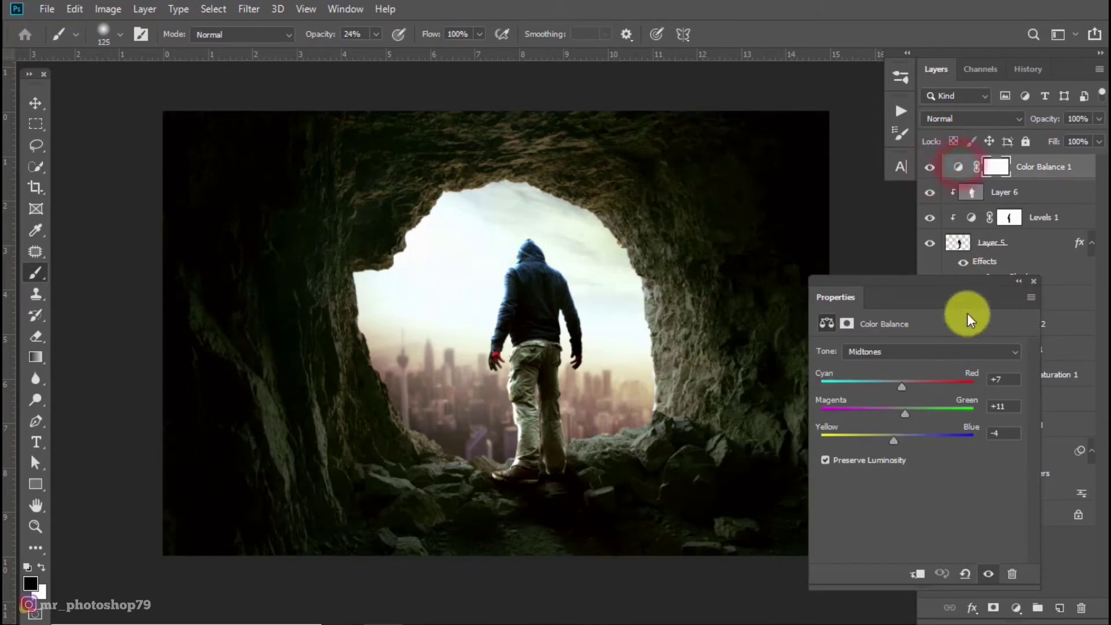
pyautogui.moveTo(906, 414)
pyautogui.mouseDown()
pyautogui.moveTo(891, 412)
pyautogui.moveTo(901, 412)
pyautogui.moveTo(900, 388)
pyautogui.mouseUp()
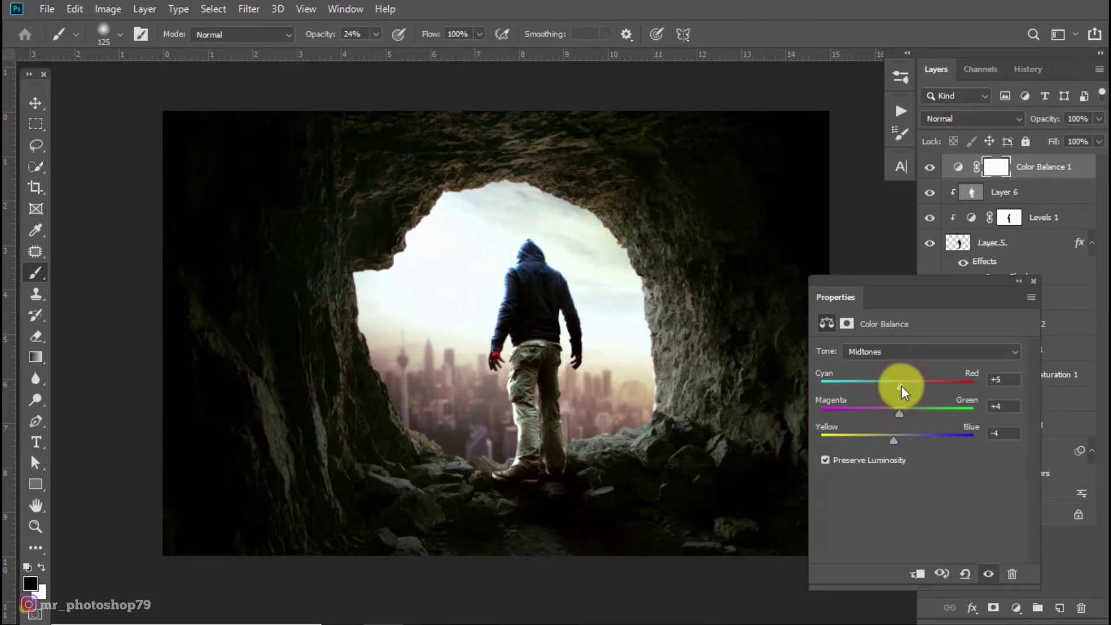
pyautogui.moveTo(895, 439)
pyautogui.mouseDown()
pyautogui.moveTo(911, 440)
pyautogui.moveTo(891, 412)
pyautogui.moveTo(901, 414)
pyautogui.mouseUp()
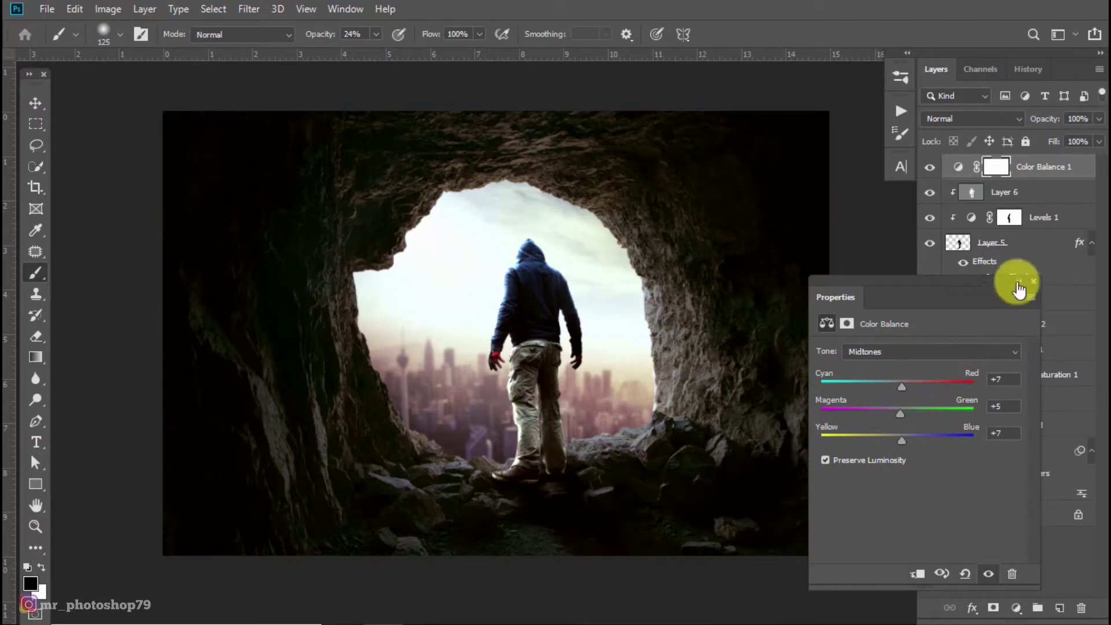
pyautogui.click(1019, 283)
pyautogui.scroll(1, 516, 372)
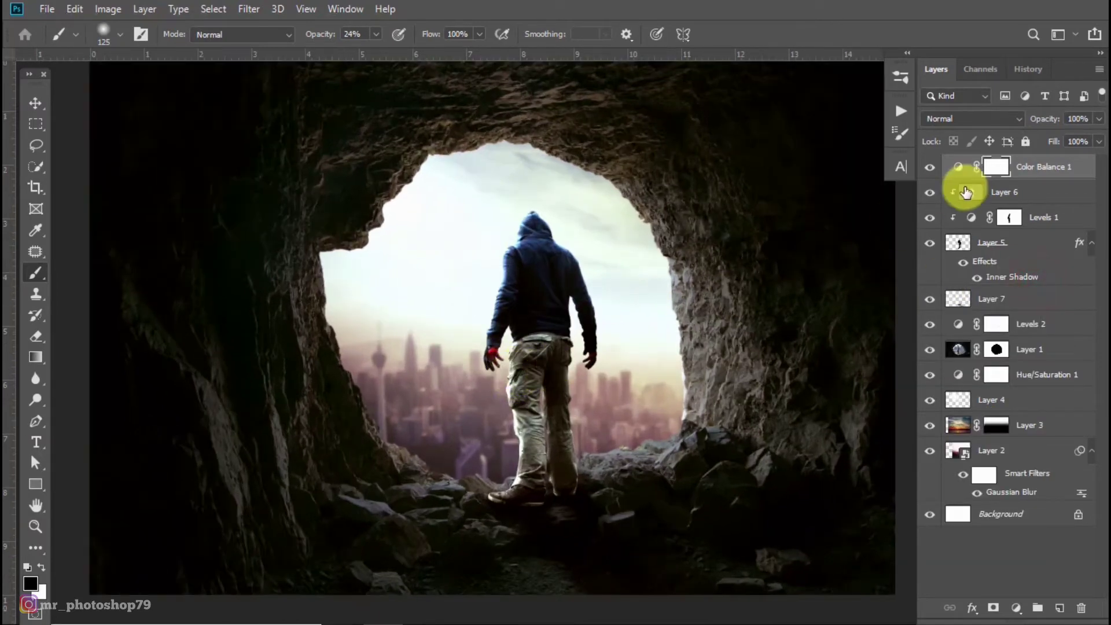
# Step: Compare without Color Balance, then add an empty Layer 8 directly above Layer 6
pyautogui.click(930, 167)
pyautogui.moveTo(598, 332); pyautogui.dragTo(579, 249)
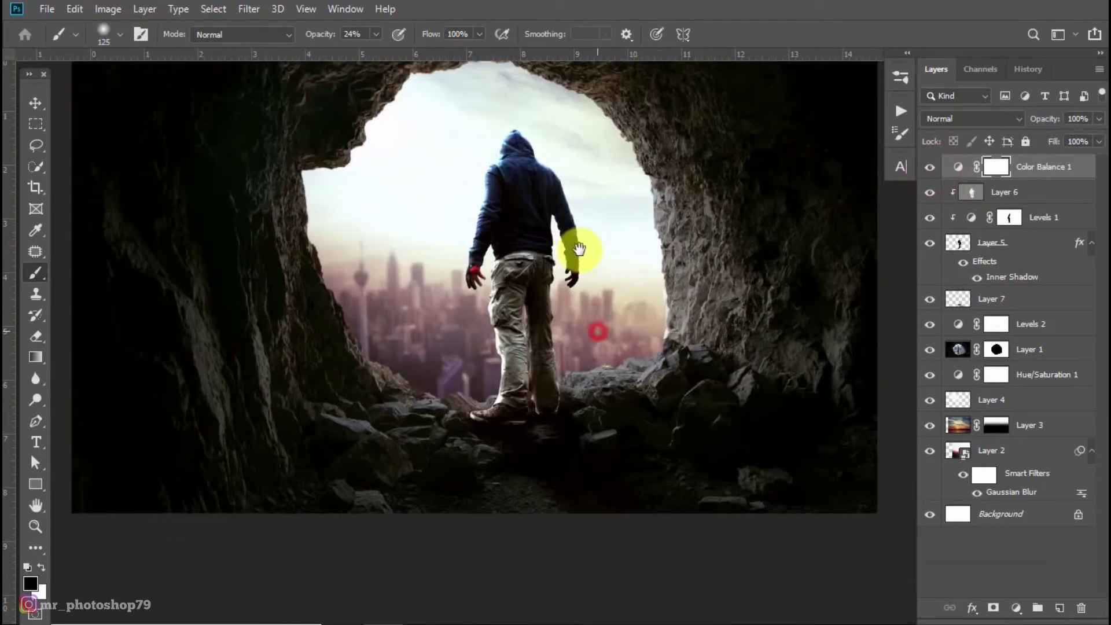
pyautogui.scroll(-1, 579, 248)
pyautogui.scroll(-1, 600, 315)
pyautogui.moveTo(682, 229); pyautogui.dragTo(670, 285)
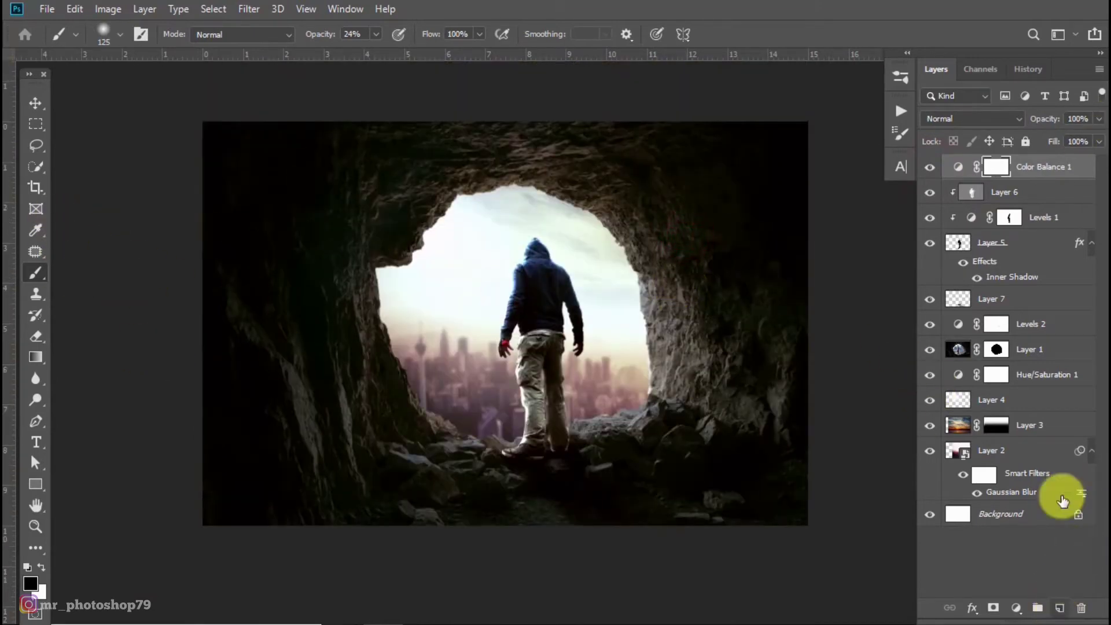
pyautogui.click(1045, 196)
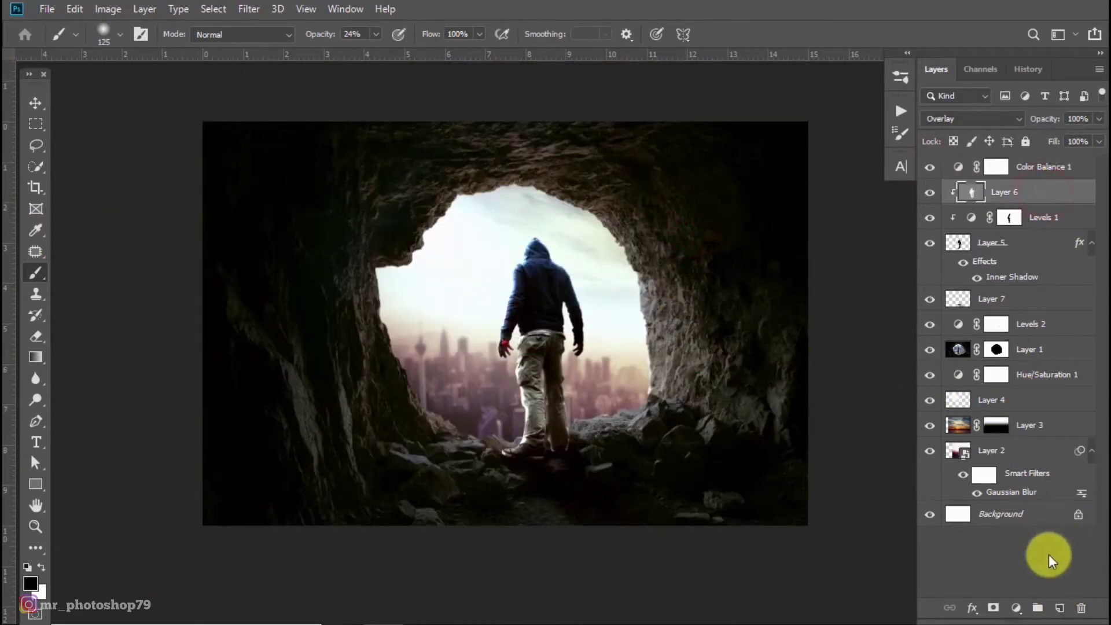
pyautogui.click(1059, 611)
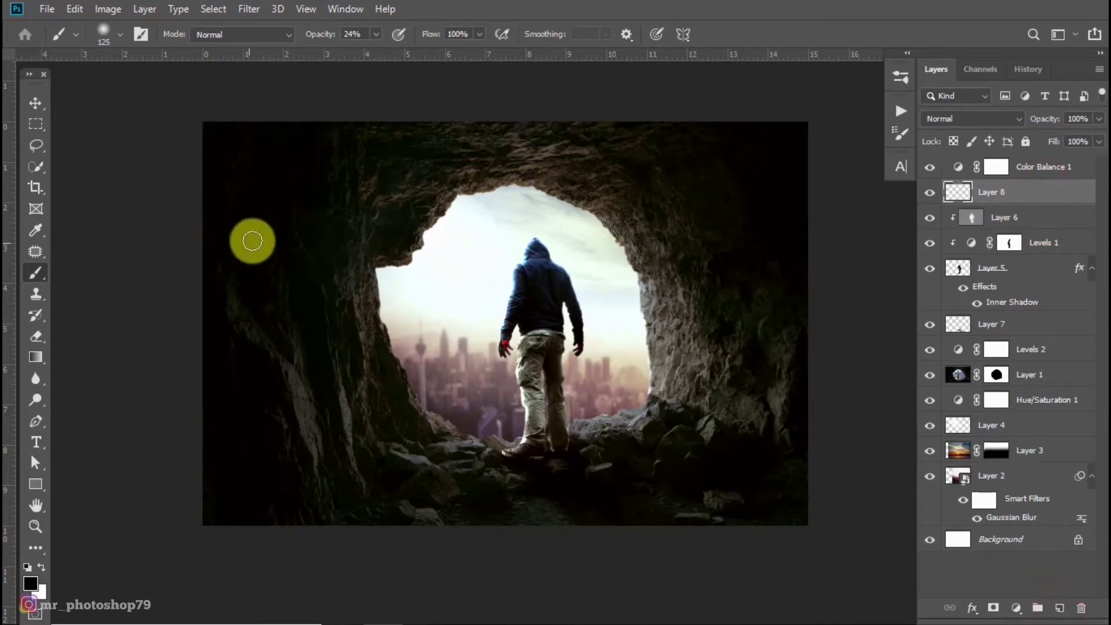
# Step: Sample a dark brown from the cave rocks and paint it at 35% opacity over the upper-left on Layer 8
pyautogui.click(36, 230)
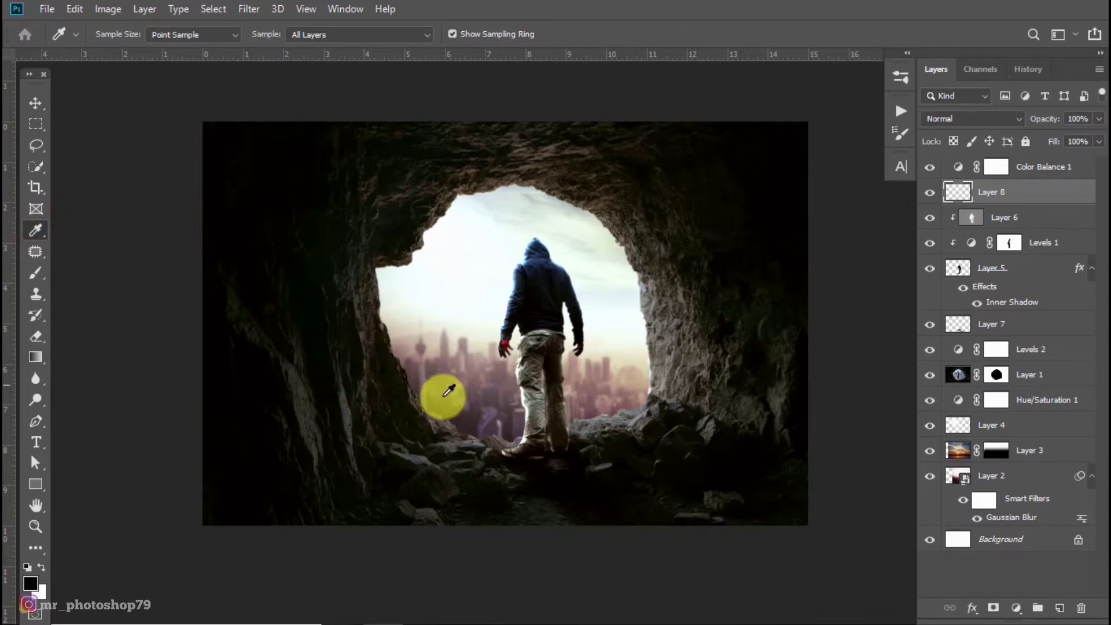
pyautogui.click(444, 417)
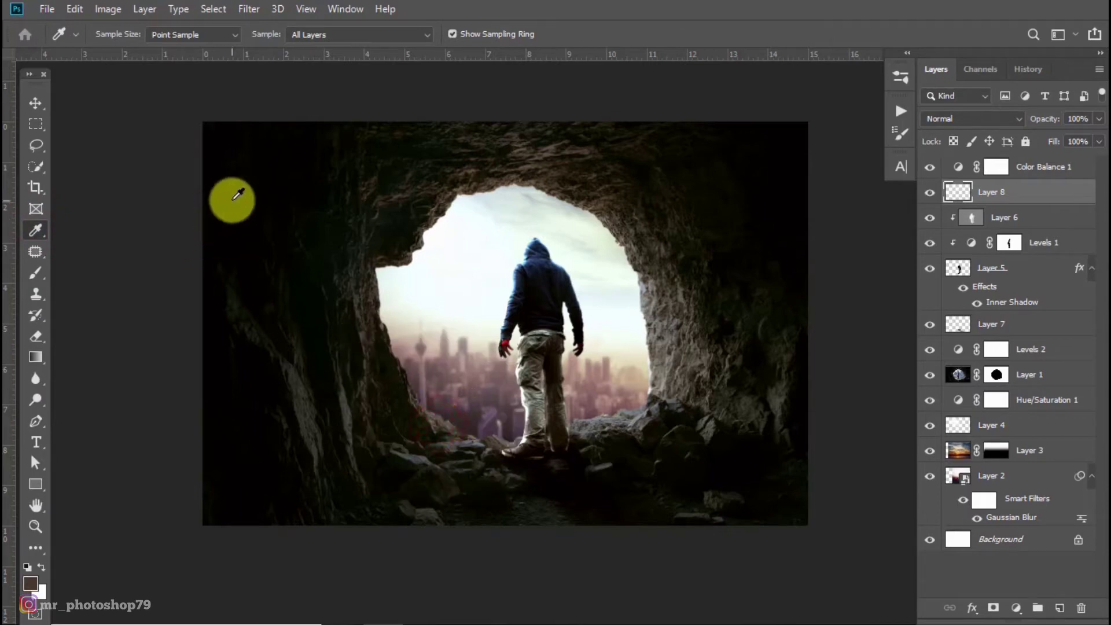
pyautogui.click(36, 273)
pyautogui.click(368, 36)
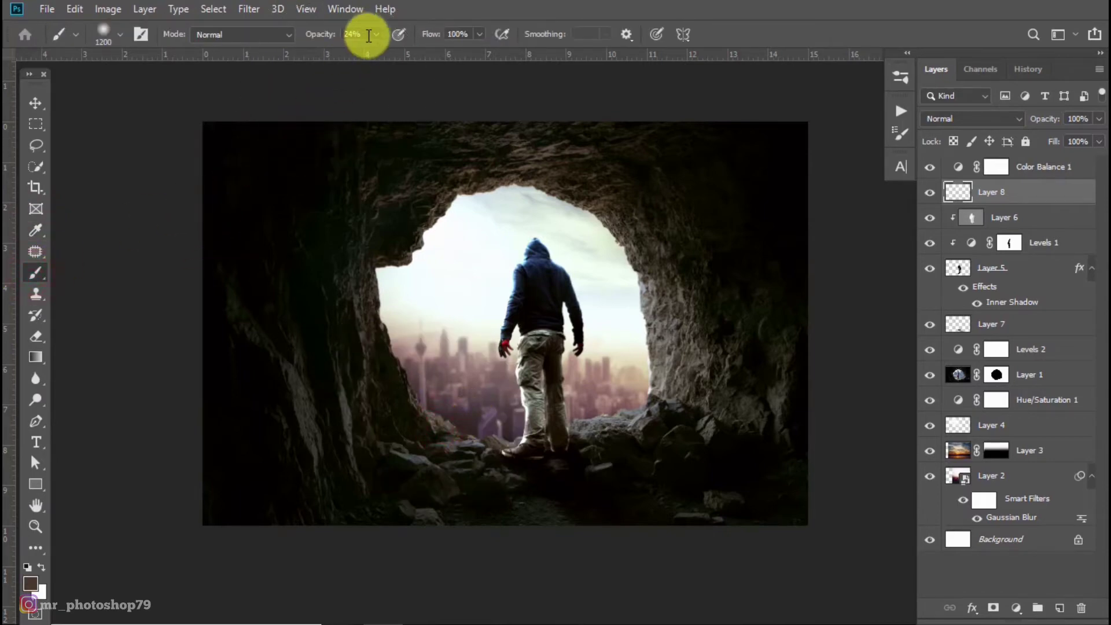
pyautogui.moveTo(401, 64); pyautogui.dragTo(382, 51)
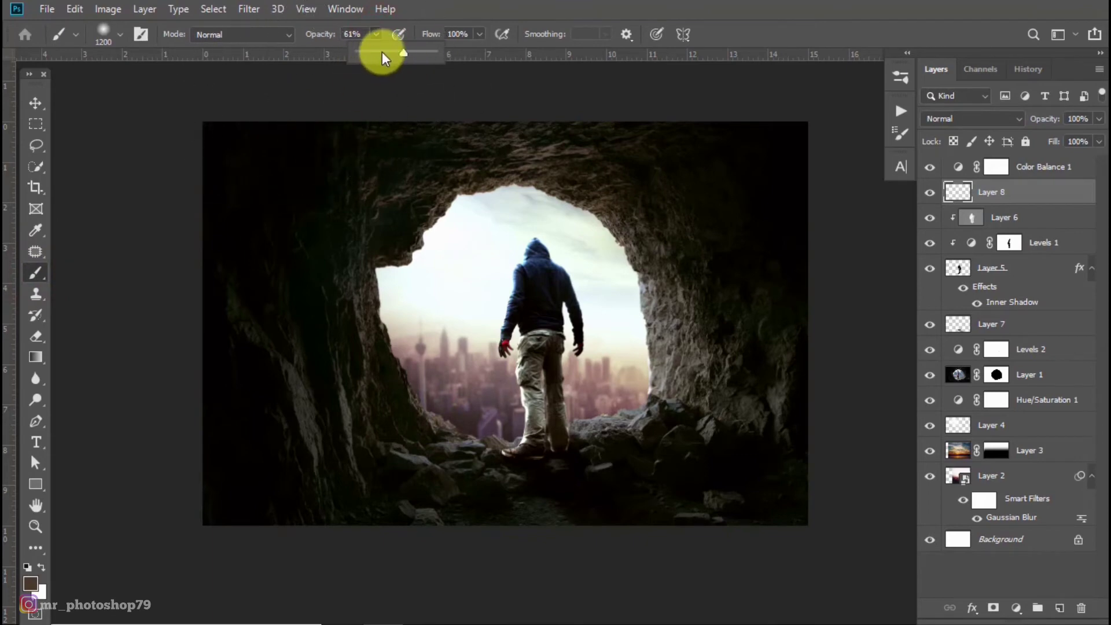
pyautogui.moveTo(249, 130)
pyautogui.mouseDown()
pyautogui.moveTo(170, 374)
pyautogui.moveTo(302, 546)
pyautogui.moveTo(697, 583)
pyautogui.moveTo(860, 272)
pyautogui.moveTo(501, 84)
pyautogui.moveTo(204, 153)
pyautogui.mouseUp()
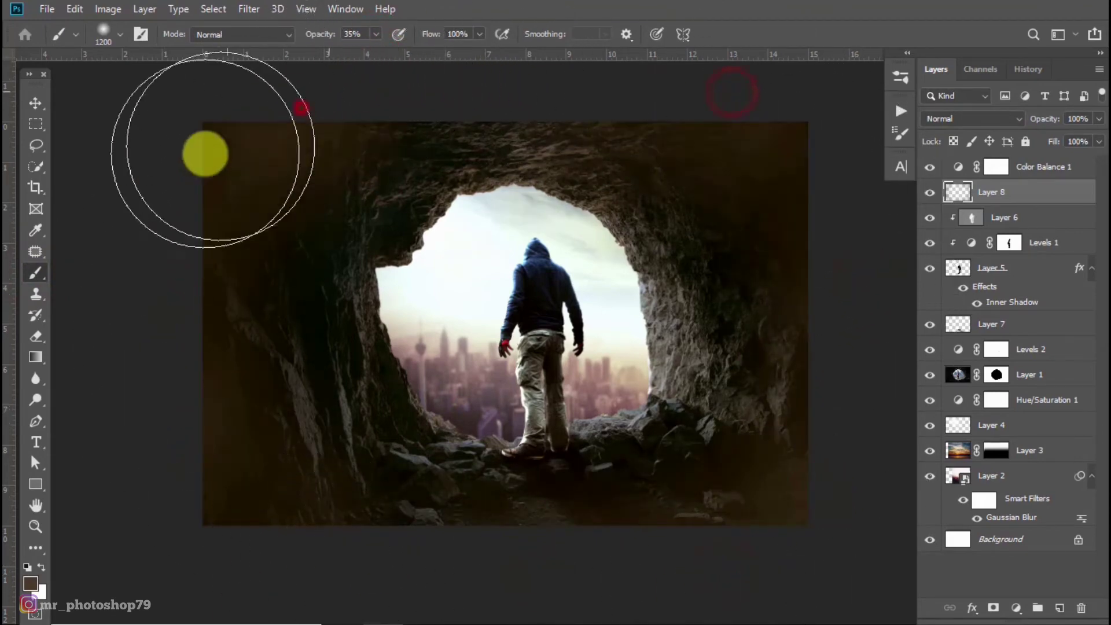
# Step: Try Screen, then settle Layer 8's blend mode on Multiply, toggling it to compare
pyautogui.click(958, 118)
pyautogui.click(954, 255)
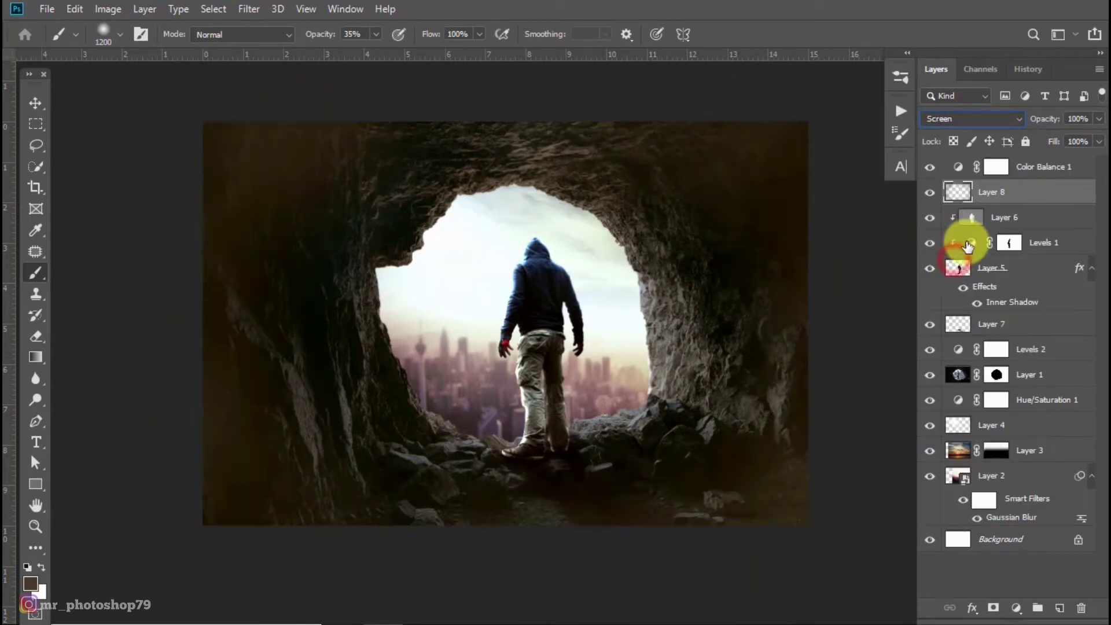
pyautogui.click(930, 197)
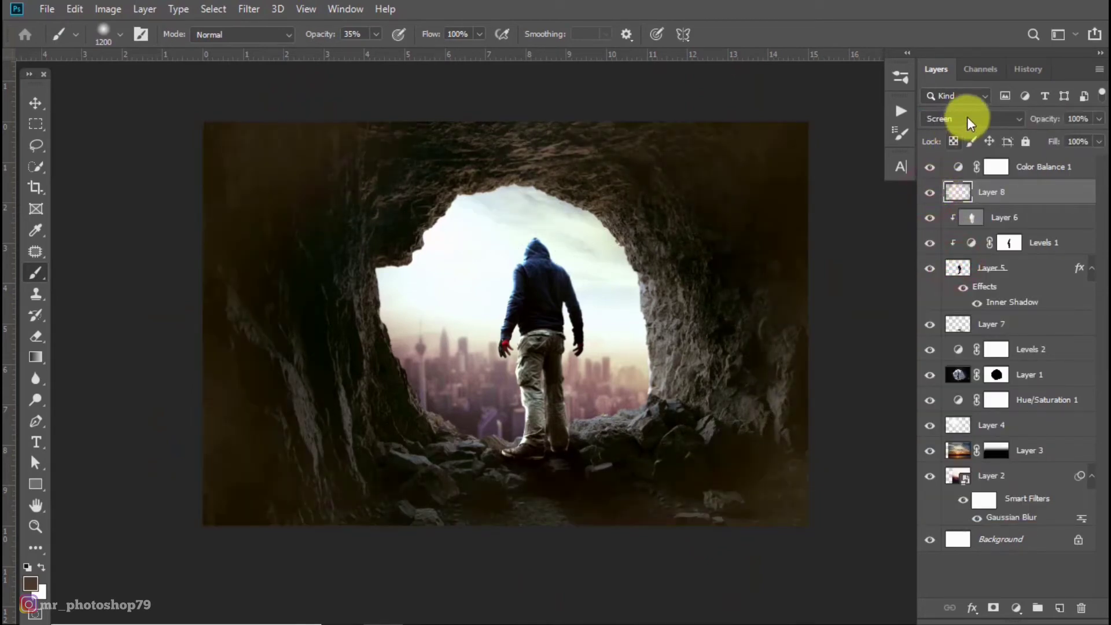
pyautogui.click(968, 117)
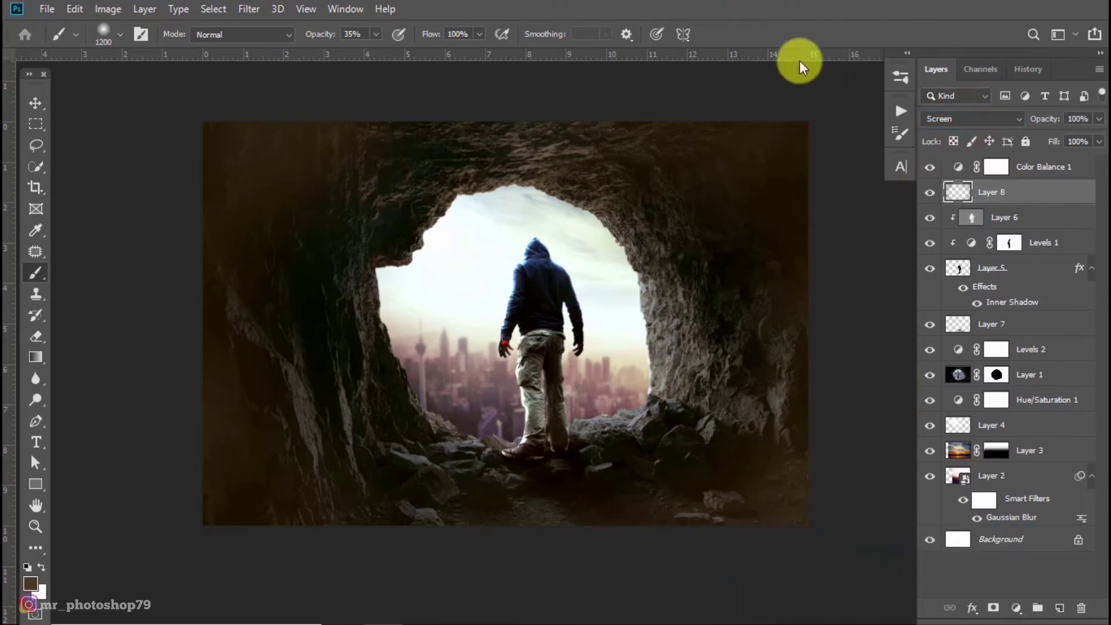
pyautogui.click(991, 119)
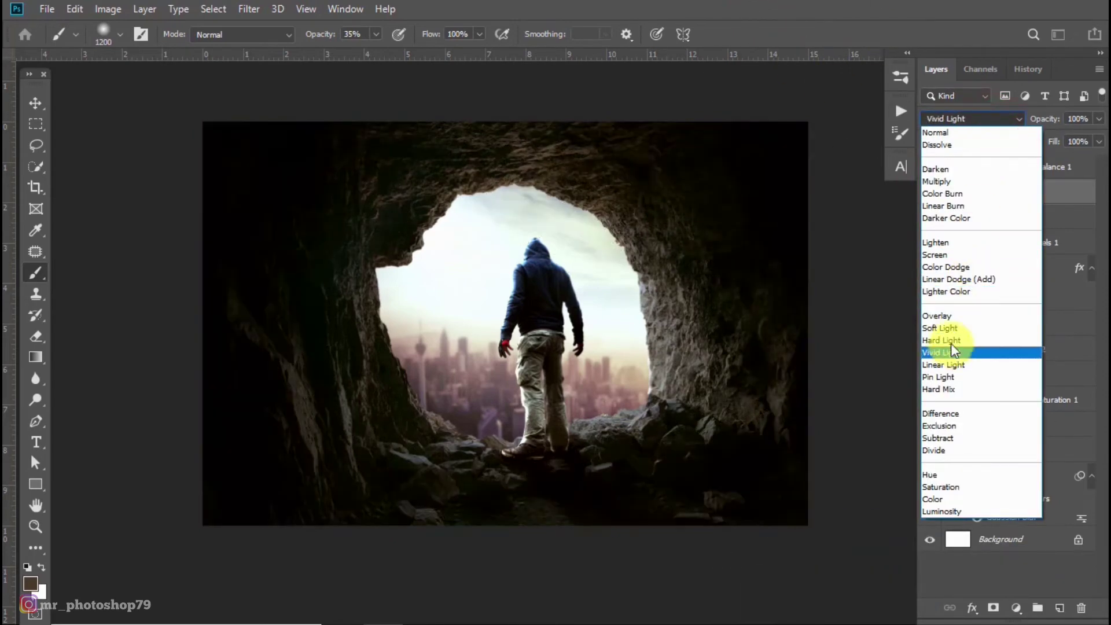
pyautogui.click(970, 182)
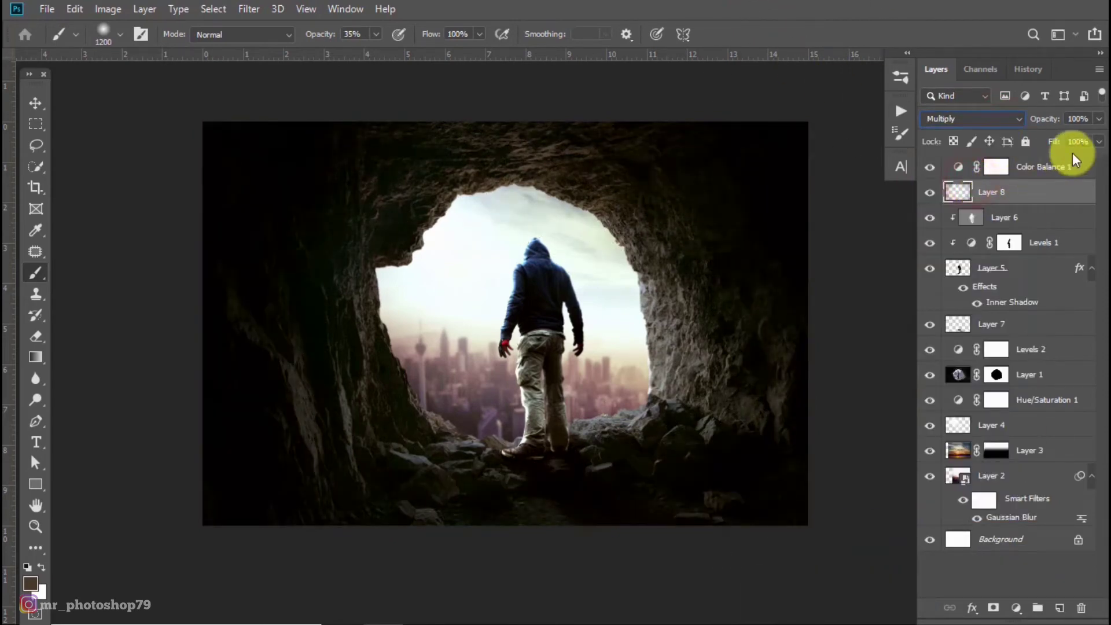
pyautogui.click(927, 194)
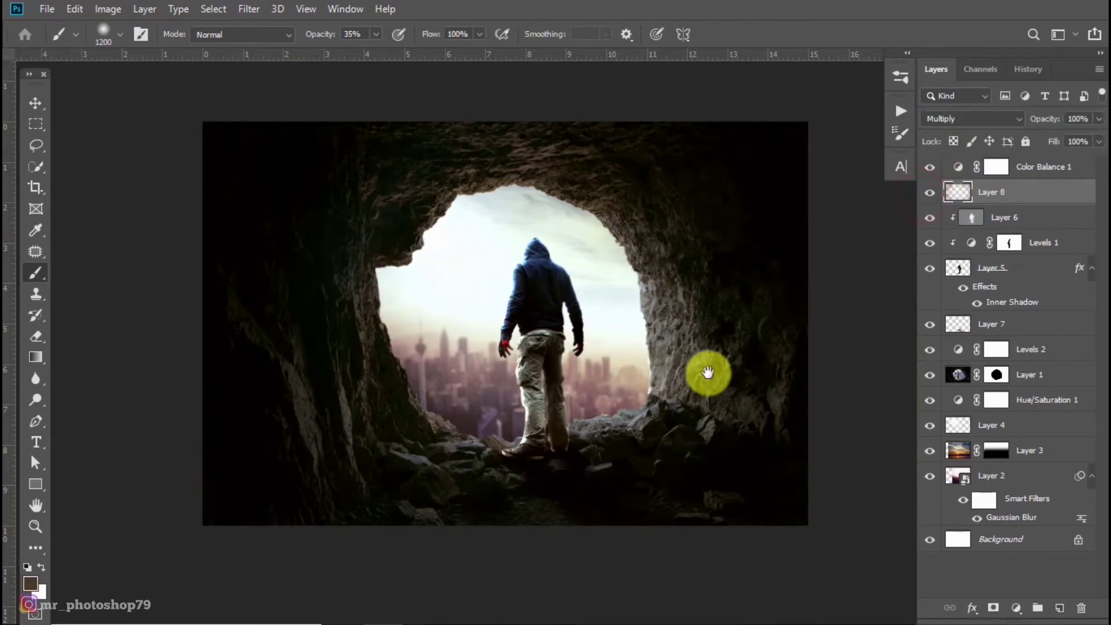
# Step: Add a Gradient Map adjustment above Color Balance, tinting the scene sepia, and open its gradient
pyautogui.moveTo(708, 371); pyautogui.dragTo(673, 364)
pyautogui.moveTo(449, 286); pyautogui.dragTo(484, 270)
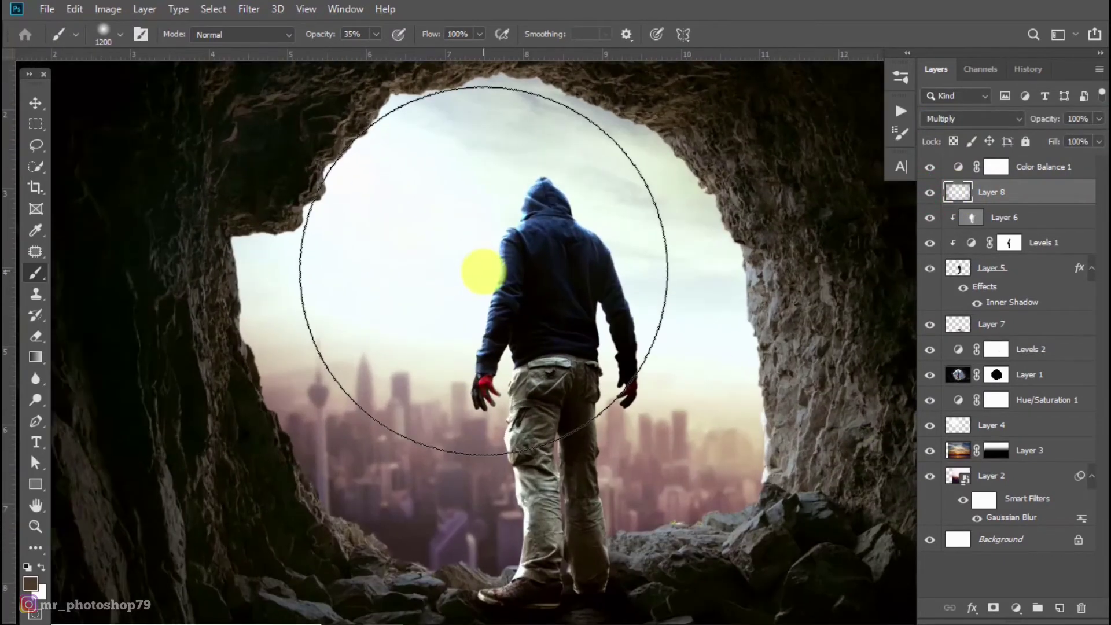
pyautogui.scroll(-2, 483, 270)
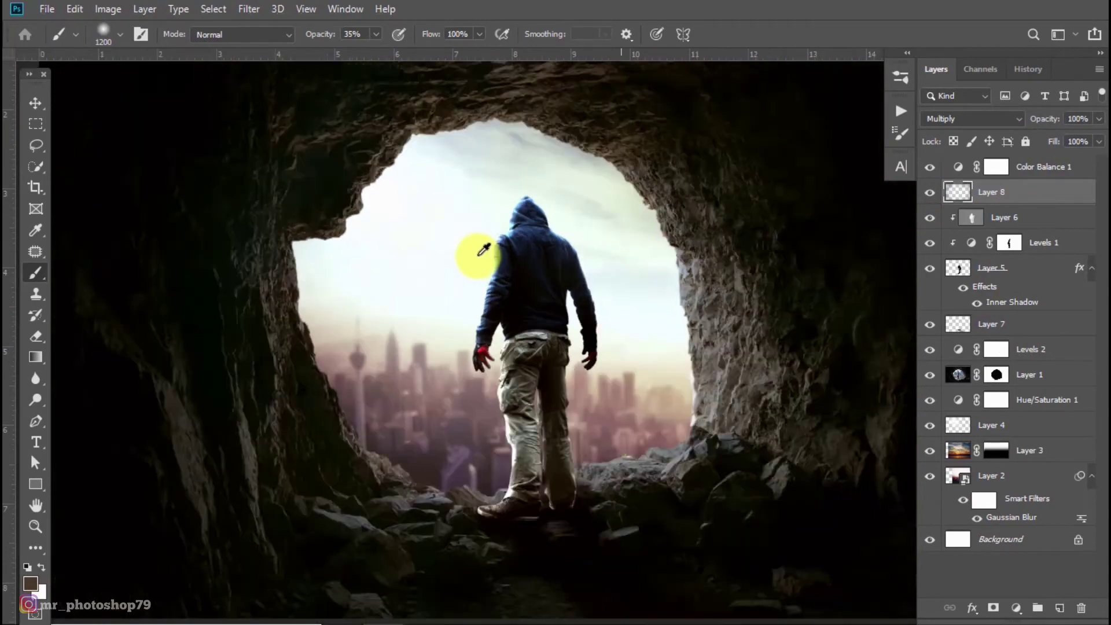
pyautogui.scroll(-1, 475, 255)
pyautogui.scroll(1, 476, 254)
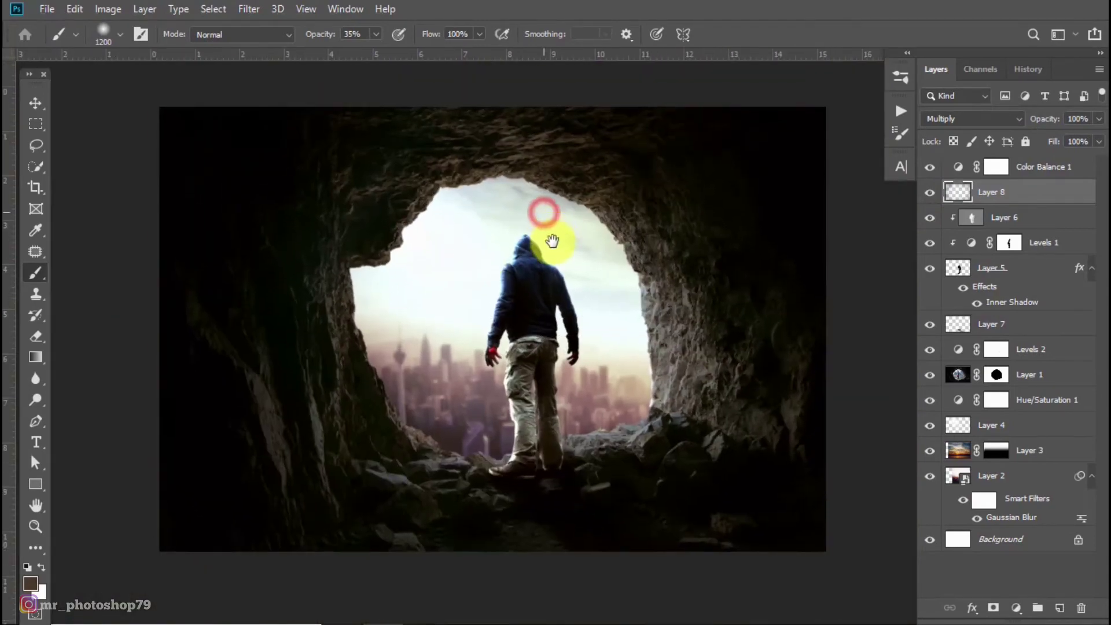
pyautogui.scroll(1, 531, 228)
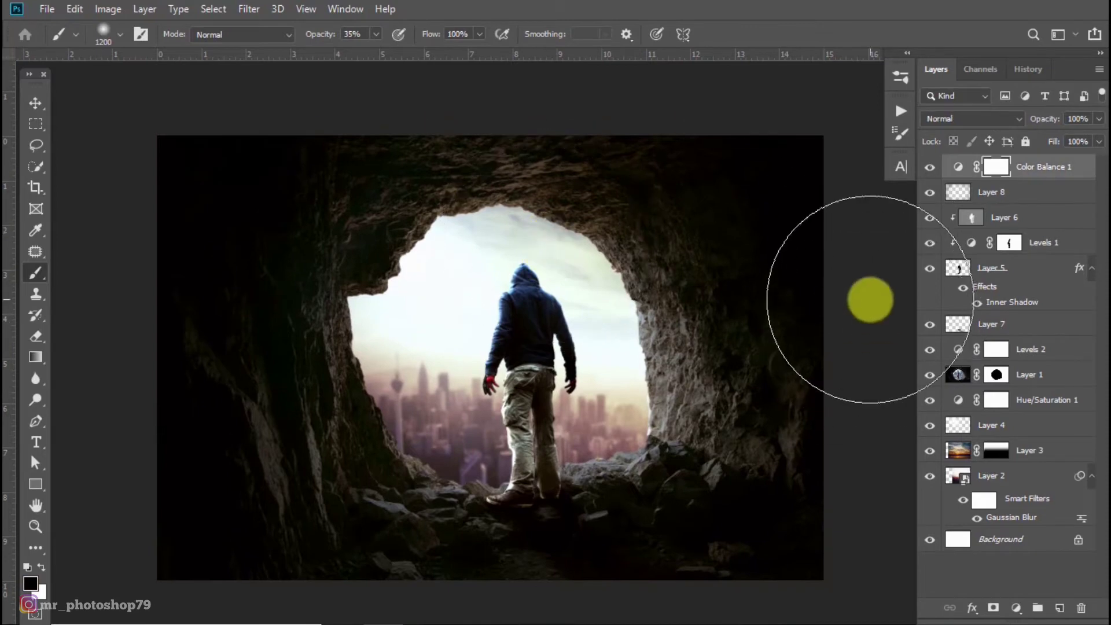
pyautogui.hotkey('alt', ']')
pyautogui.click(1017, 608)
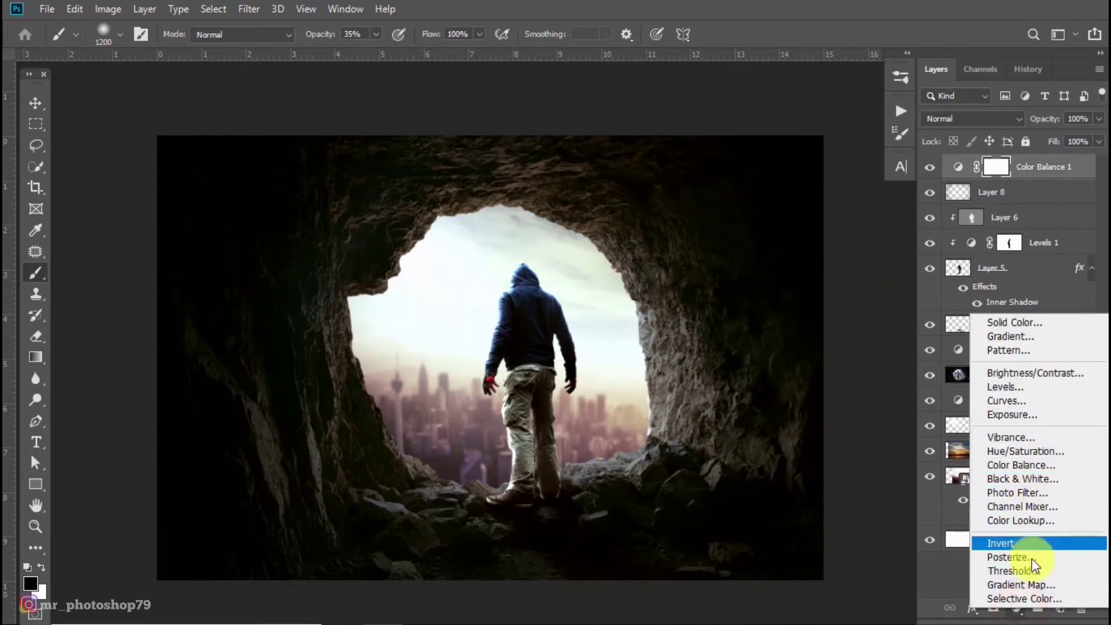
pyautogui.click(1021, 585)
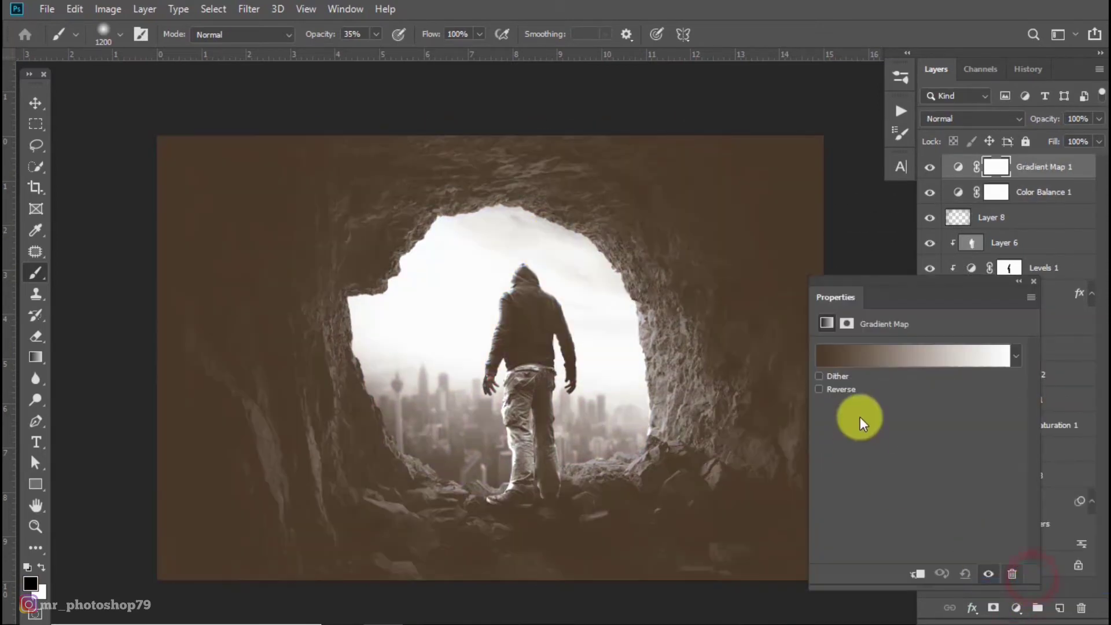
pyautogui.click(840, 356)
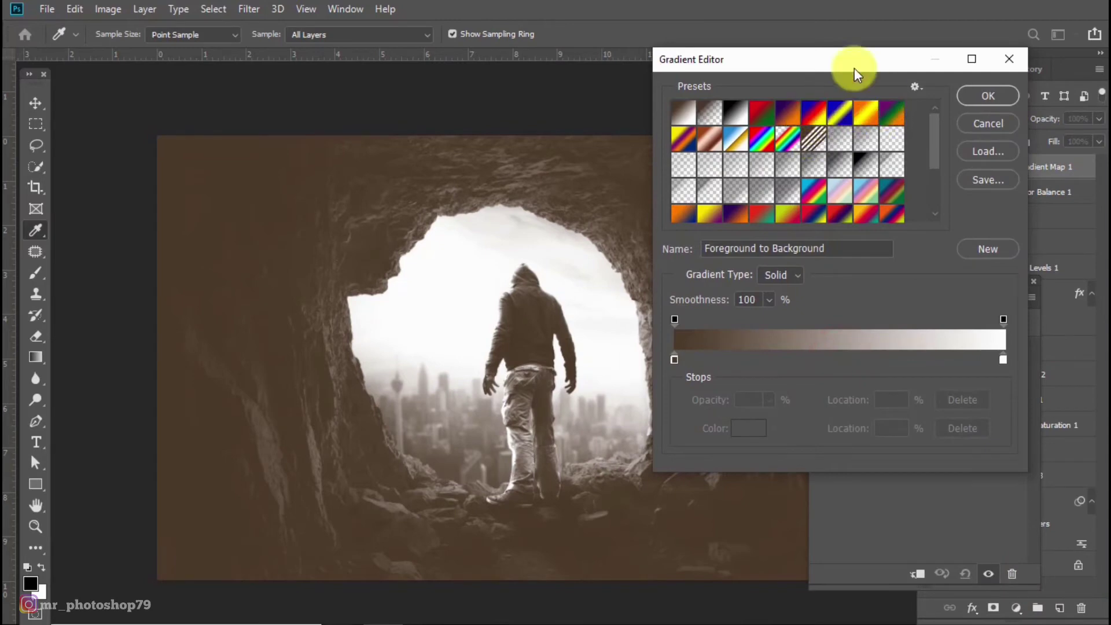
# Step: Start from the Red-Green preset and make the shadow stop a light cyan
pyautogui.moveTo(857, 72); pyautogui.dragTo(919, 116)
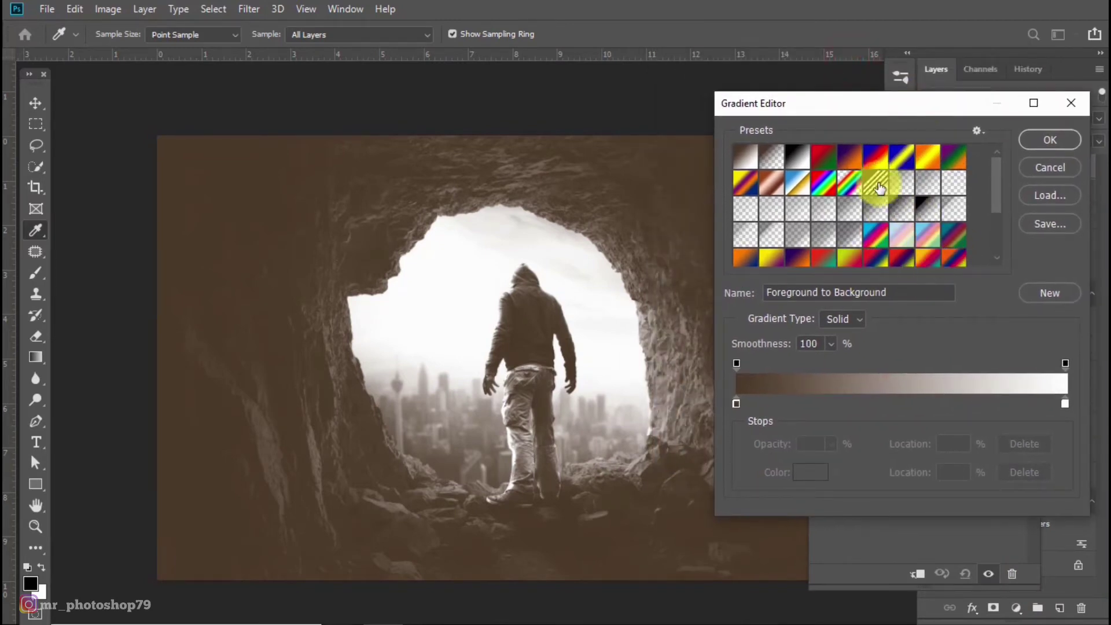
pyautogui.click(822, 157)
pyautogui.click(736, 402)
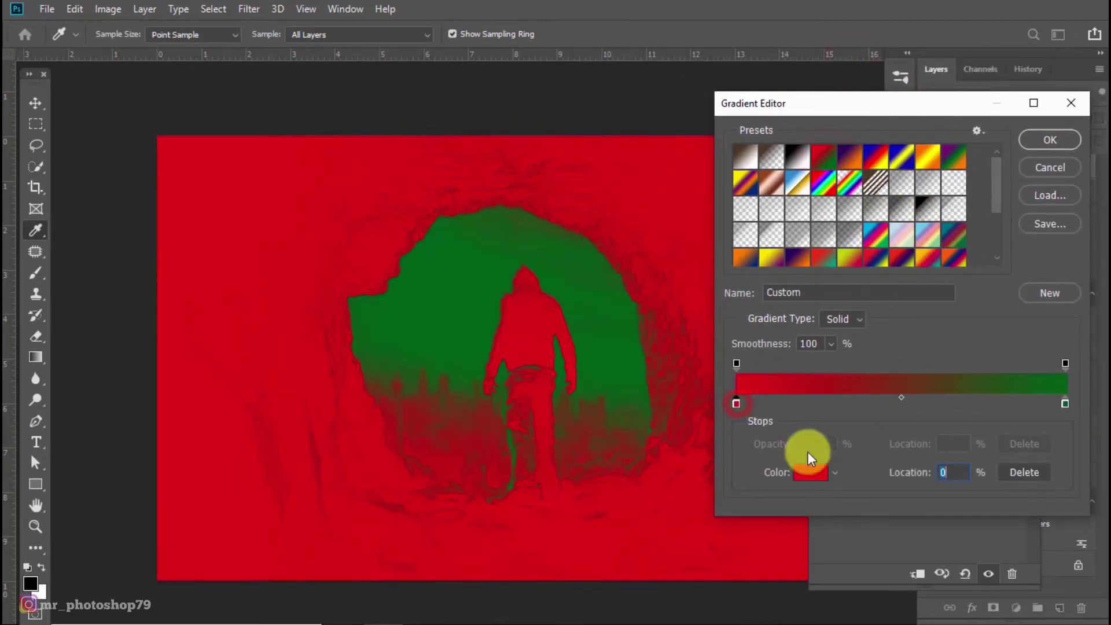
pyautogui.click(811, 471)
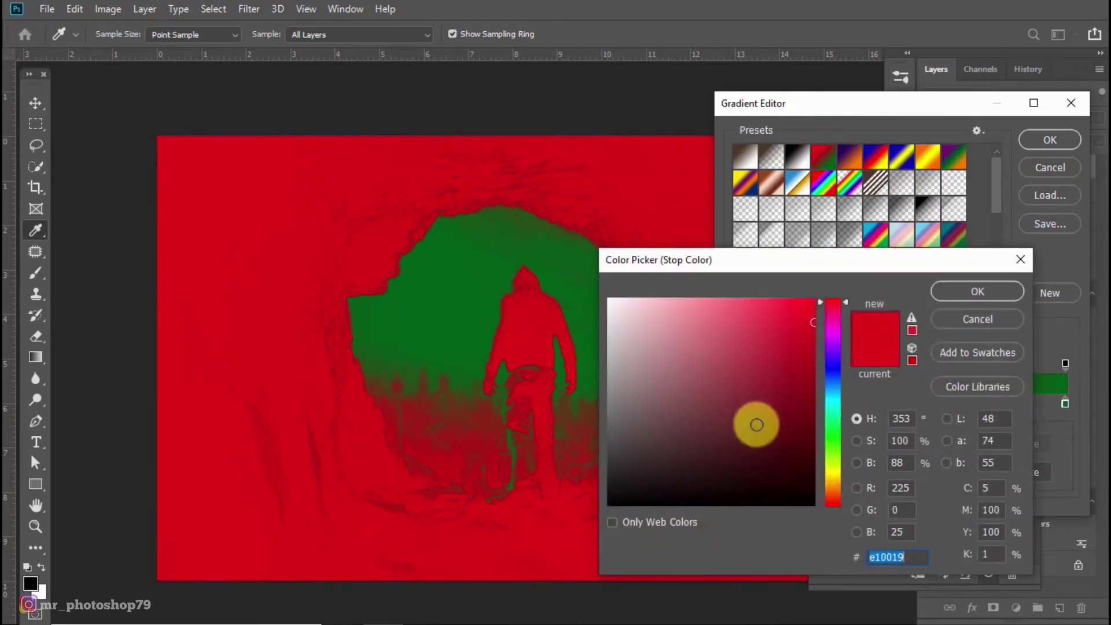
pyautogui.moveTo(834, 443); pyautogui.dragTo(834, 419)
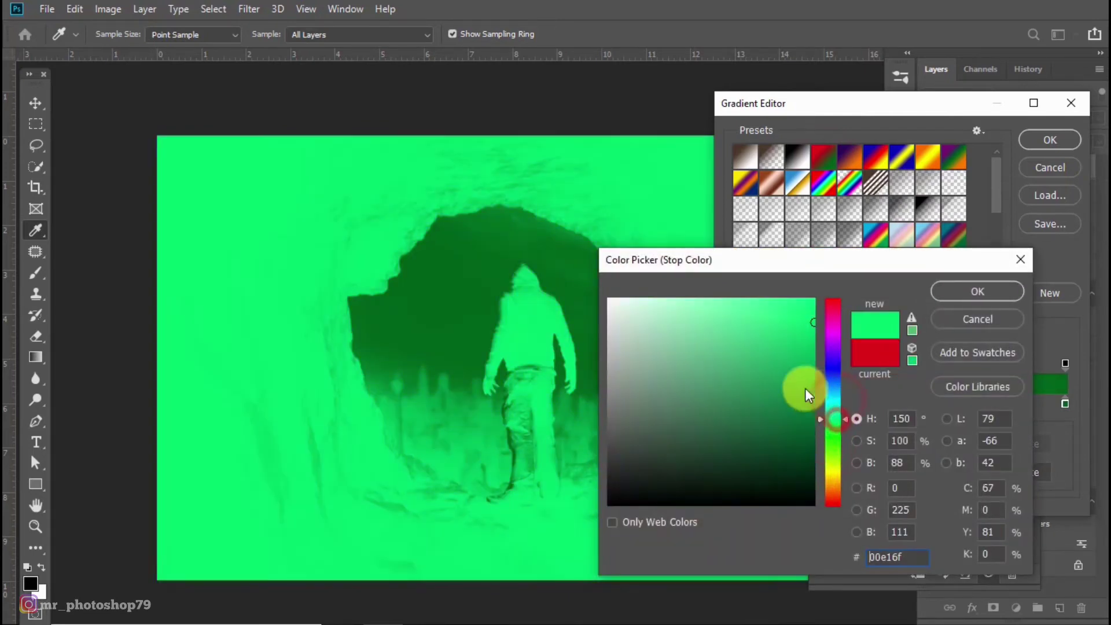
pyautogui.moveTo(661, 356)
pyautogui.mouseDown()
pyautogui.moveTo(651, 341)
pyautogui.moveTo(669, 372)
pyautogui.mouseUp()
pyautogui.moveTo(848, 406); pyautogui.dragTo(845, 393)
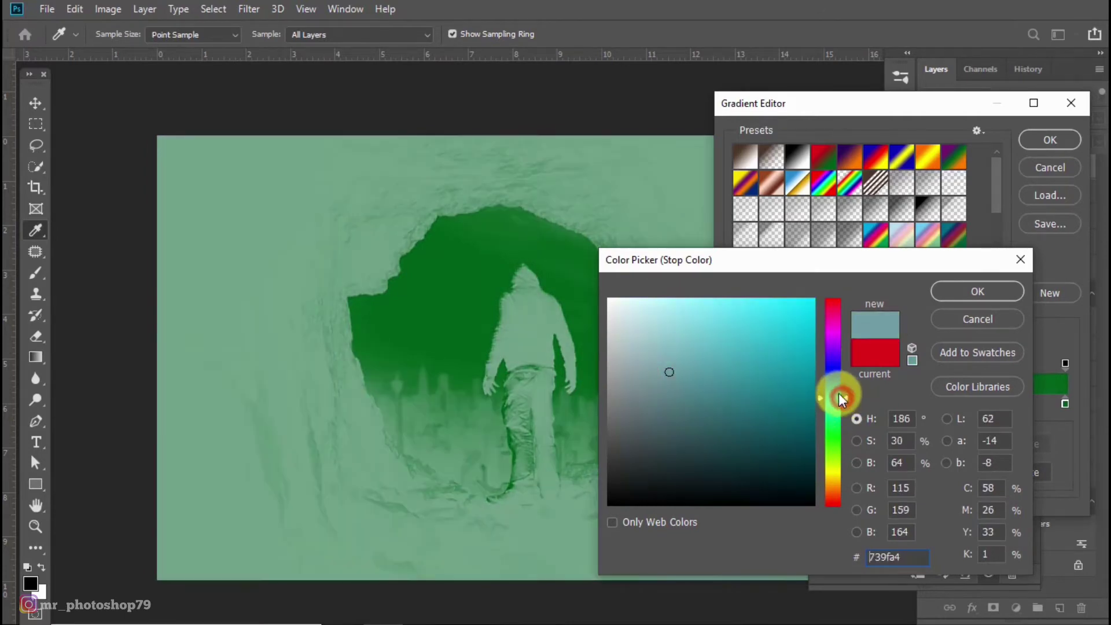
pyautogui.moveTo(750, 342); pyautogui.dragTo(700, 309)
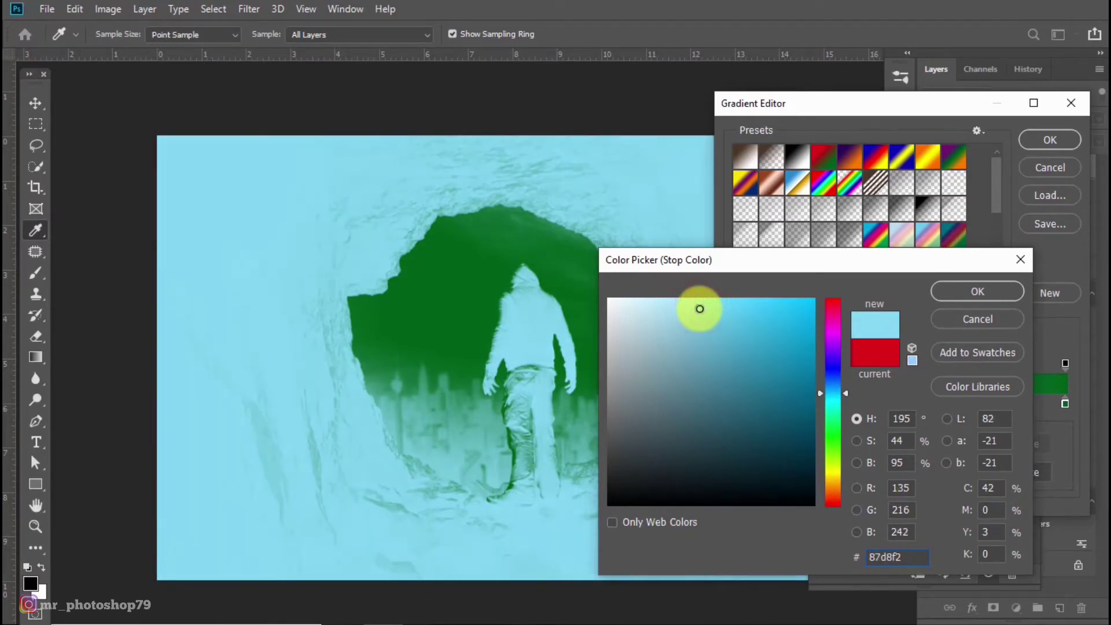
pyautogui.moveTo(700, 304); pyautogui.dragTo(698, 303)
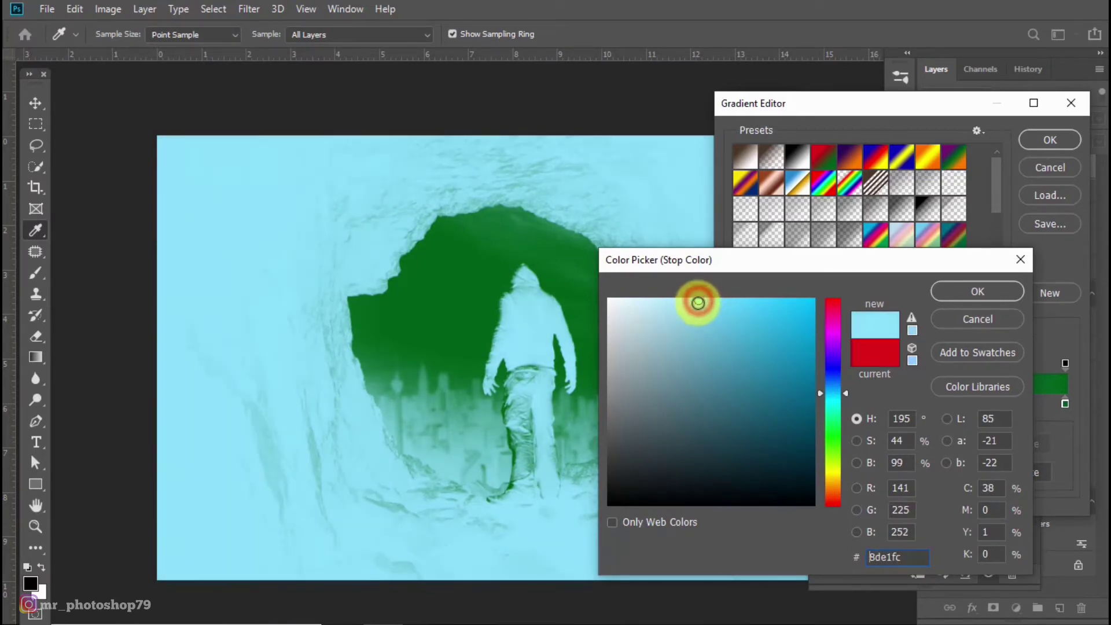
pyautogui.click(970, 285)
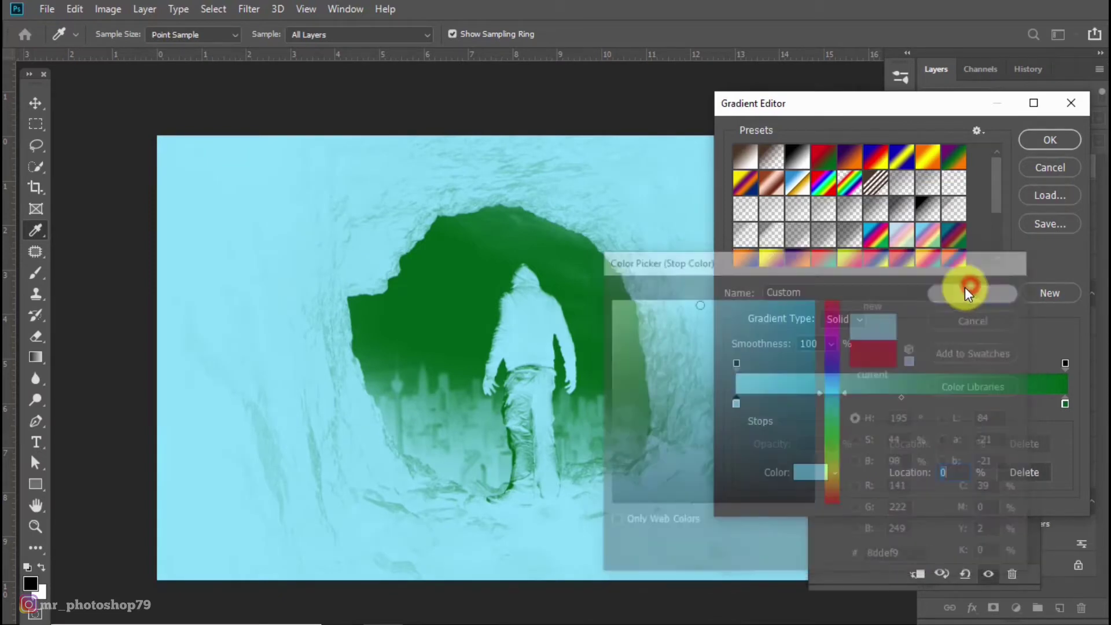
# Step: Set the gradient's highlight stop to a pale yellow
pyautogui.click(1065, 404)
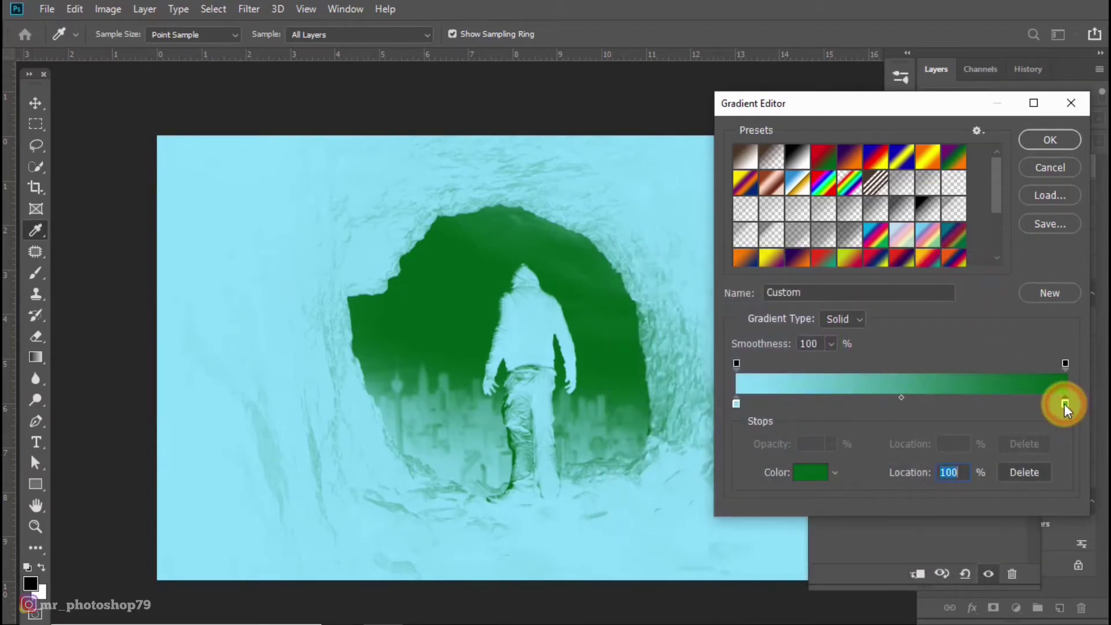
pyautogui.click(811, 473)
pyautogui.click(833, 466)
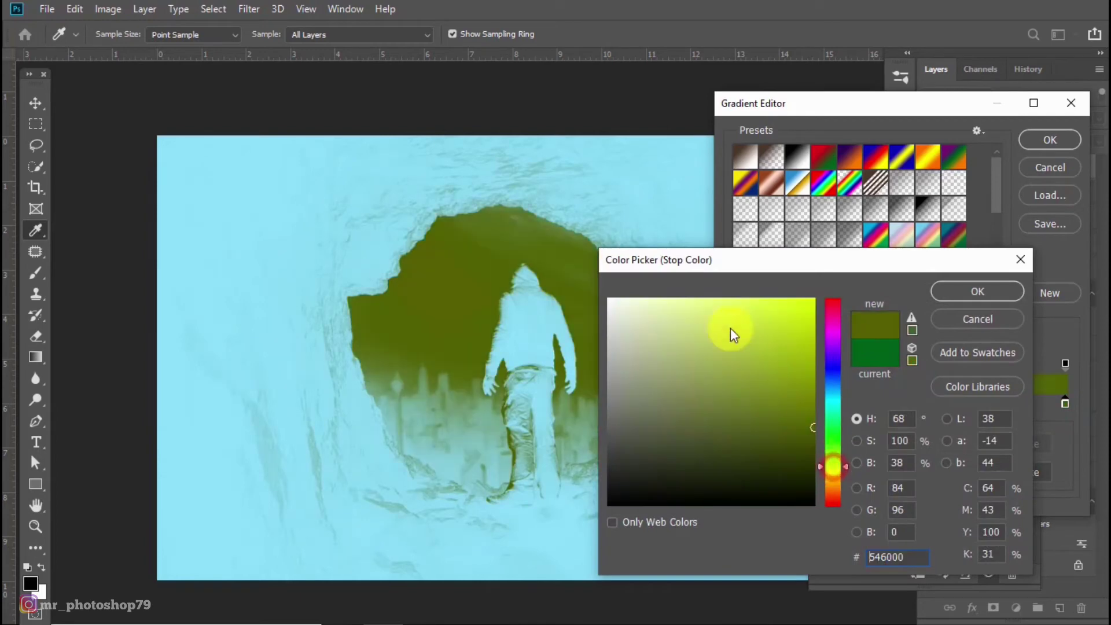
pyautogui.click(660, 301)
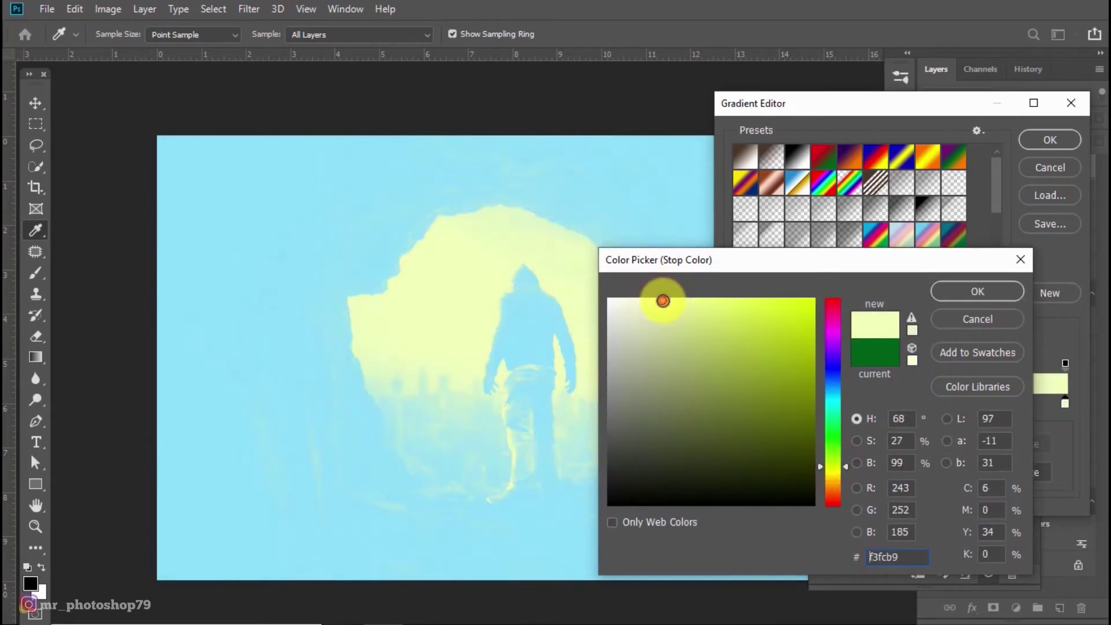
pyautogui.click(989, 293)
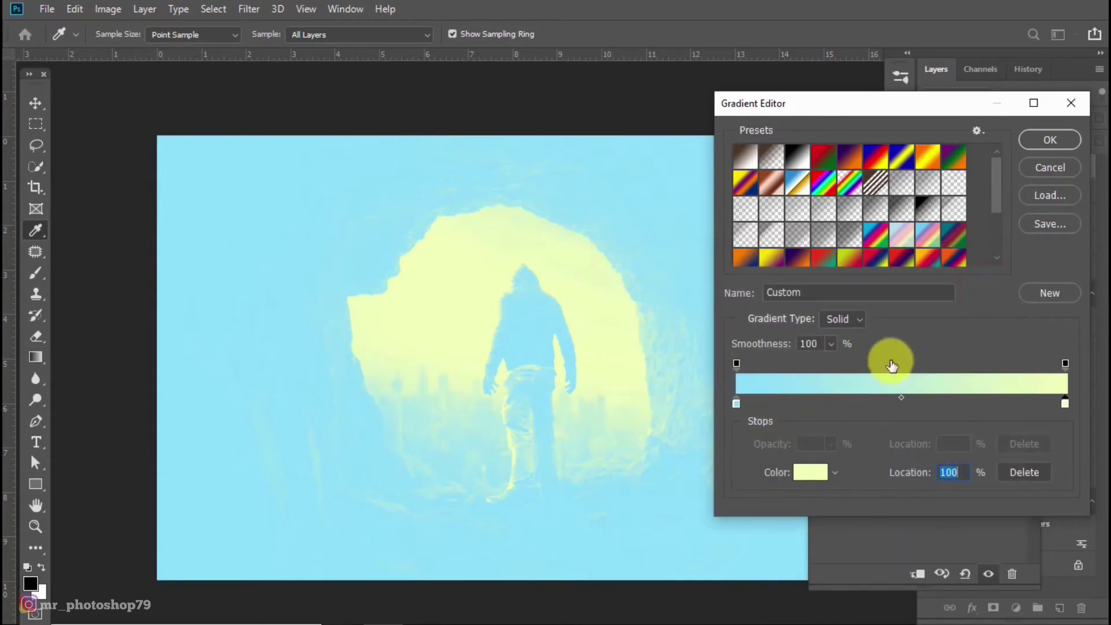
# Step: Deepen the shadow stop to sky blue #5ac7eb and apply the gradient map
pyautogui.click(737, 404)
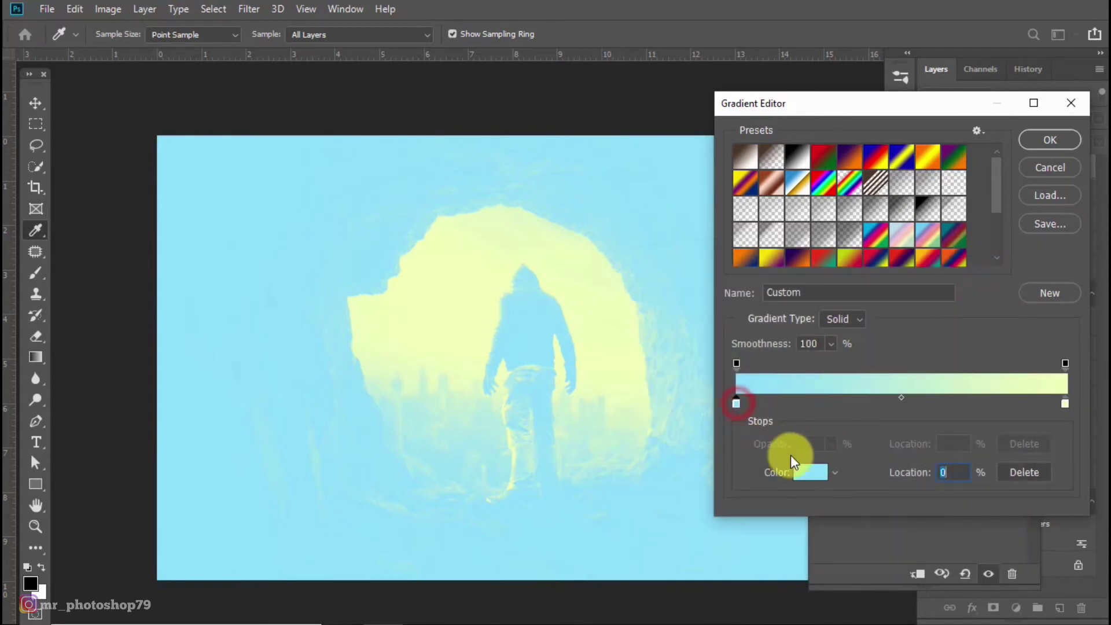
pyautogui.click(810, 472)
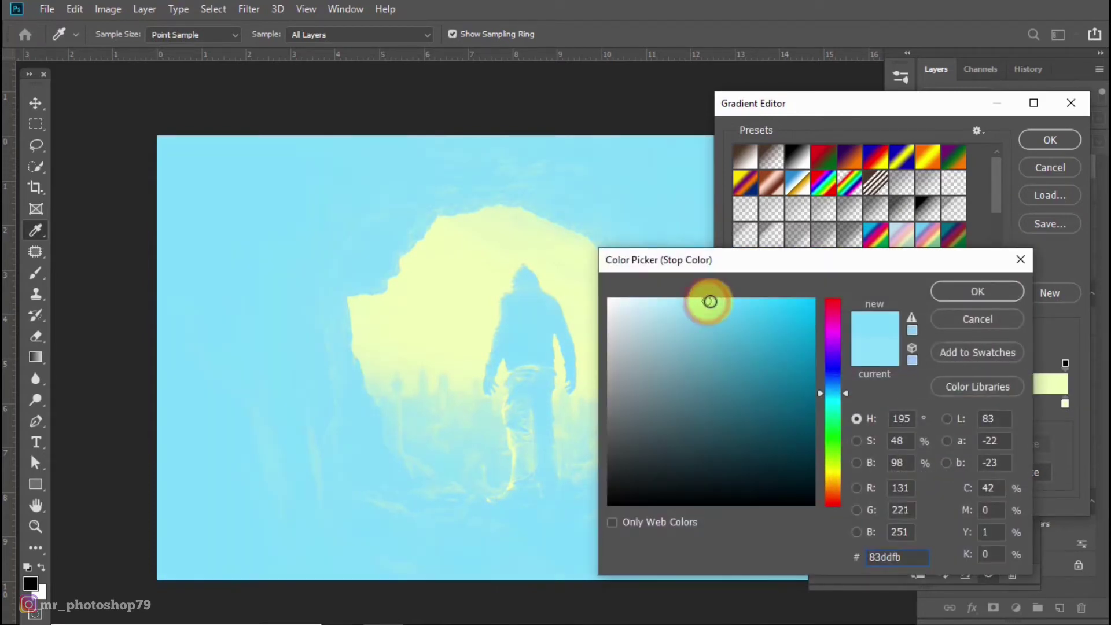
pyautogui.moveTo(707, 301); pyautogui.dragTo(735, 313)
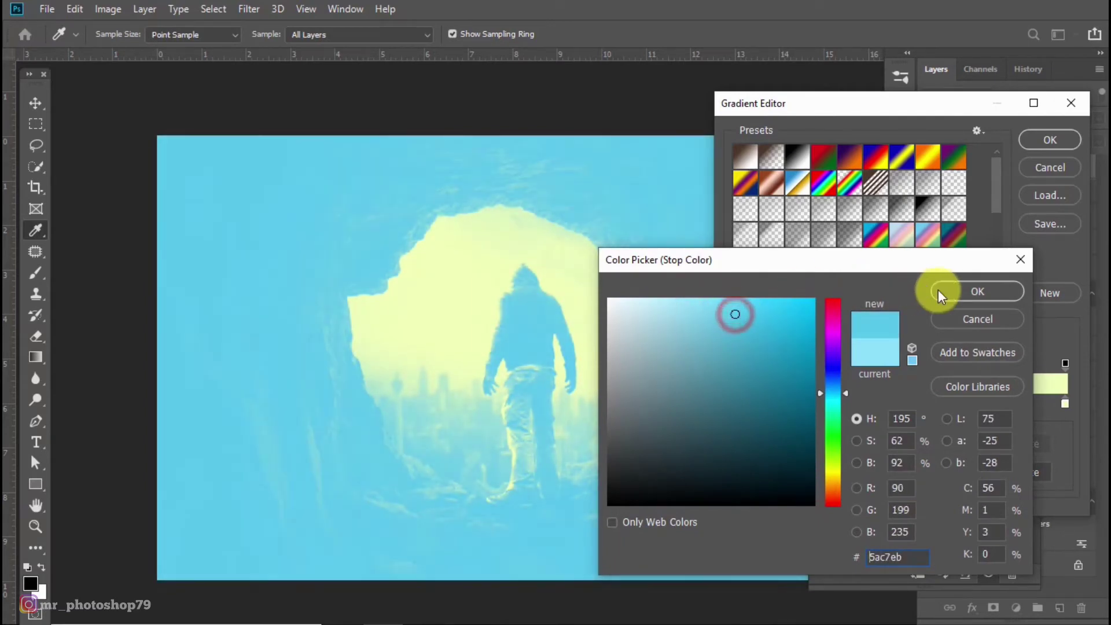
pyautogui.click(967, 291)
pyautogui.click(1049, 142)
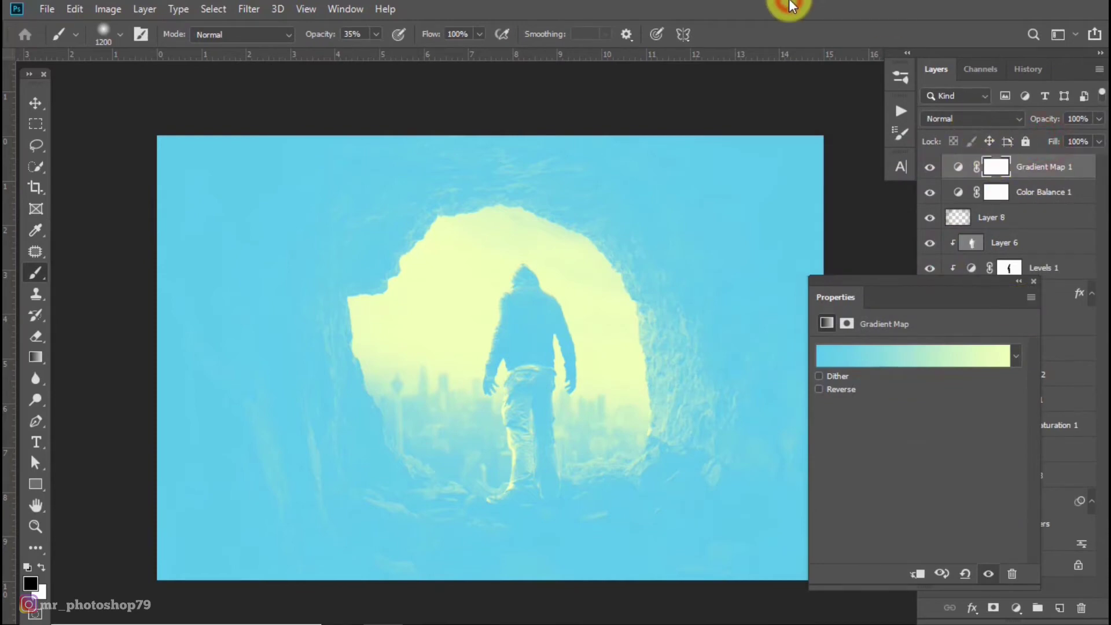
# Step: Change the highlight stop to soft peach #fcdab9 and apply the gradient again
pyautogui.click(932, 354)
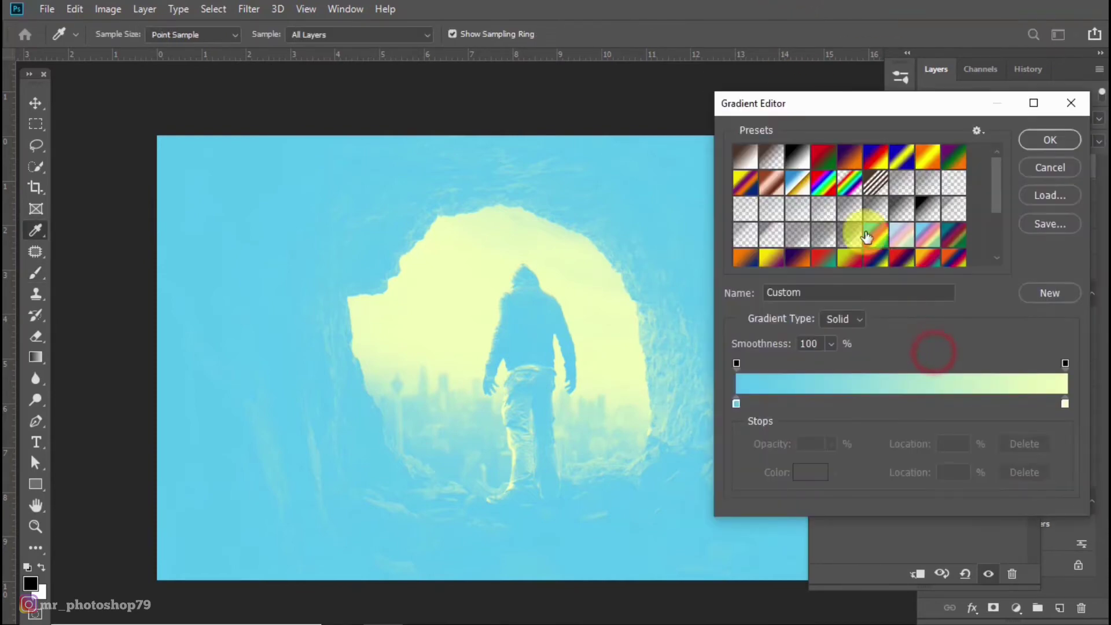
pyautogui.click(1065, 403)
pyautogui.click(797, 473)
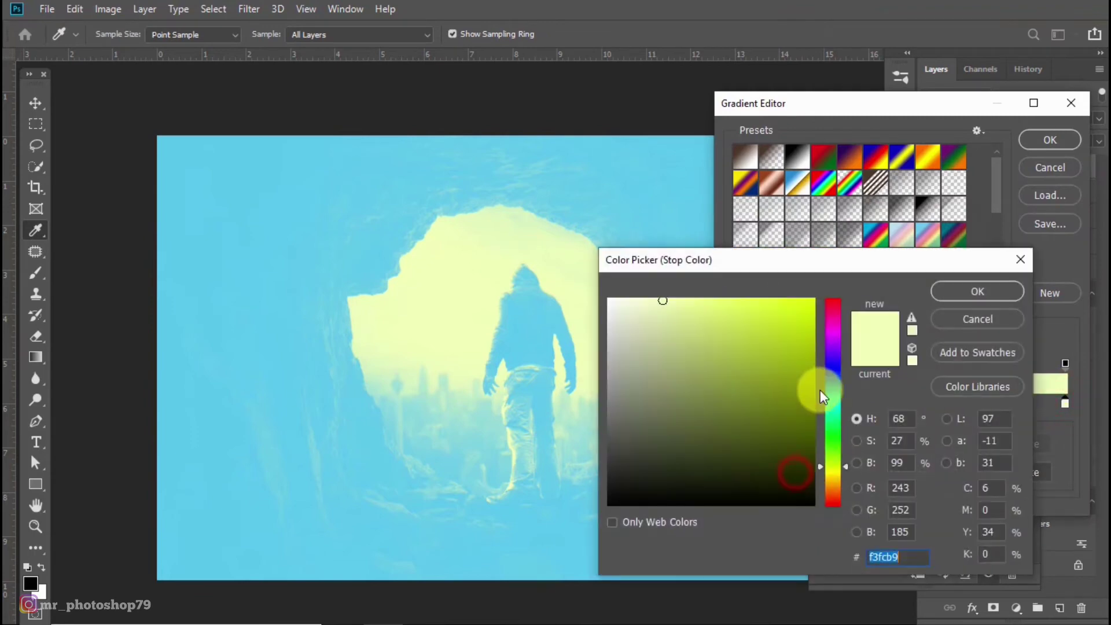
pyautogui.moveTo(831, 486); pyautogui.dragTo(831, 489)
pyautogui.click(689, 305)
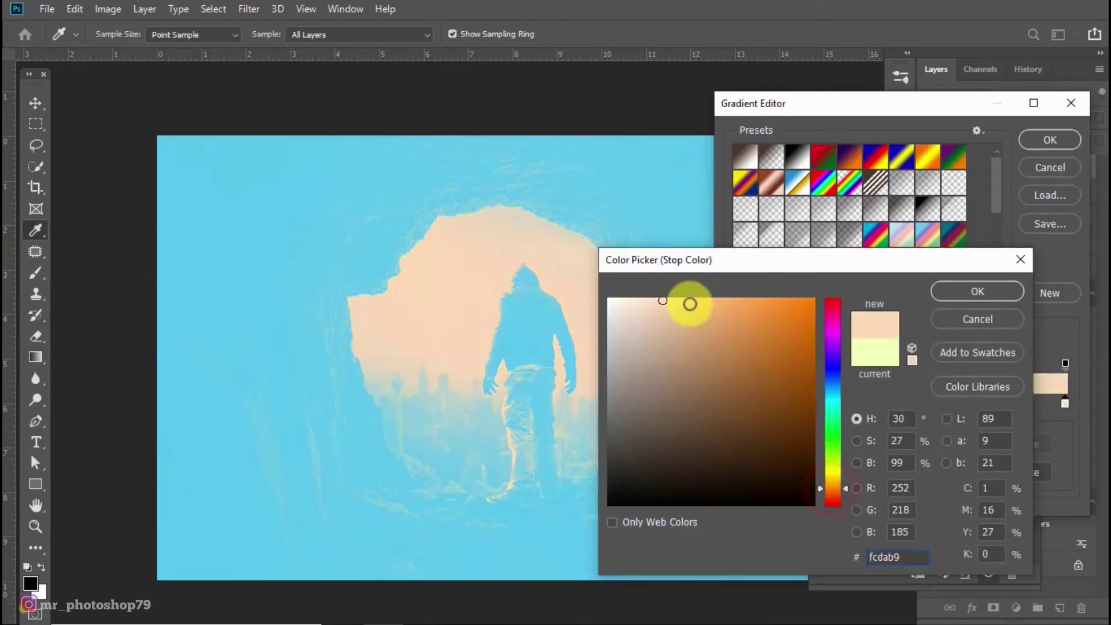
pyautogui.click(991, 291)
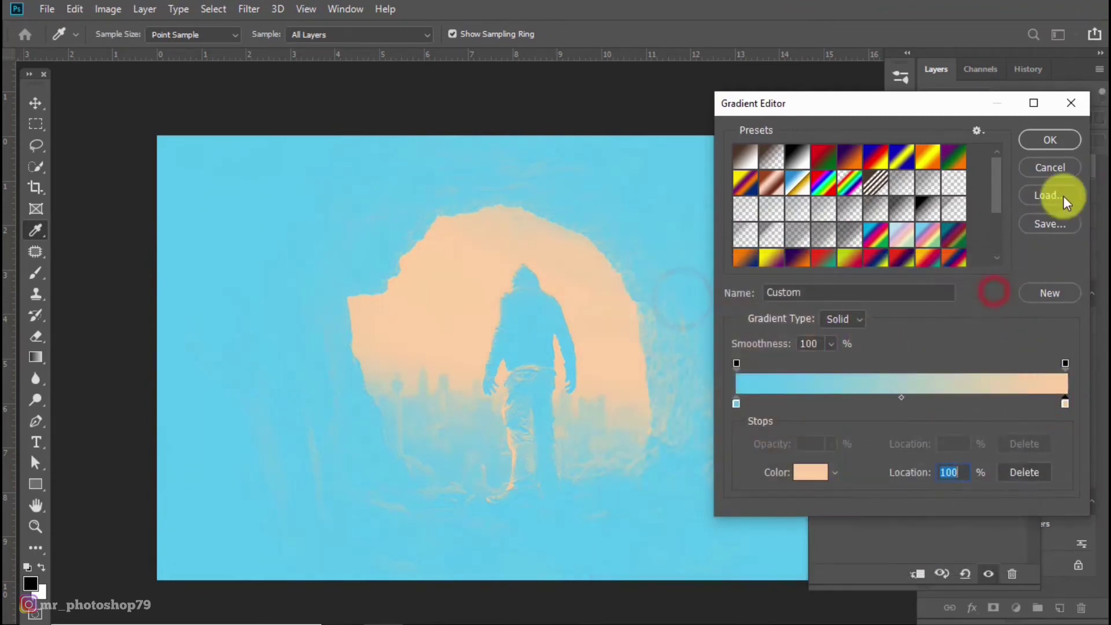
pyautogui.click(1048, 140)
# Step: Lower Gradient Map 1's opacity to about 13%
pyautogui.click(1033, 280)
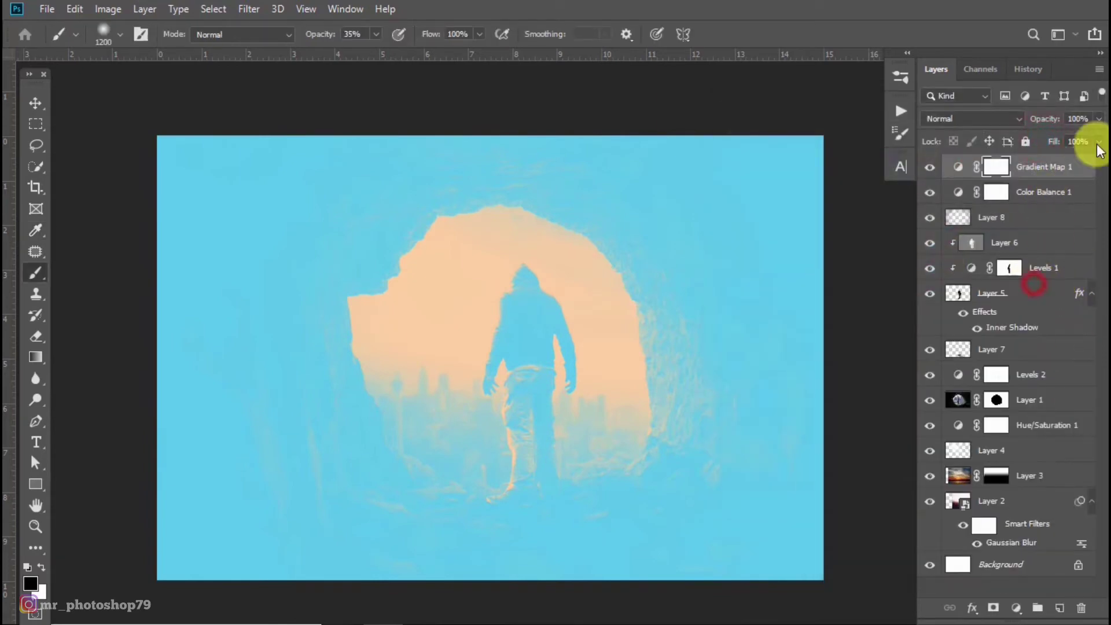
pyautogui.click(1098, 119)
pyautogui.moveTo(1099, 136); pyautogui.dragTo(1036, 142)
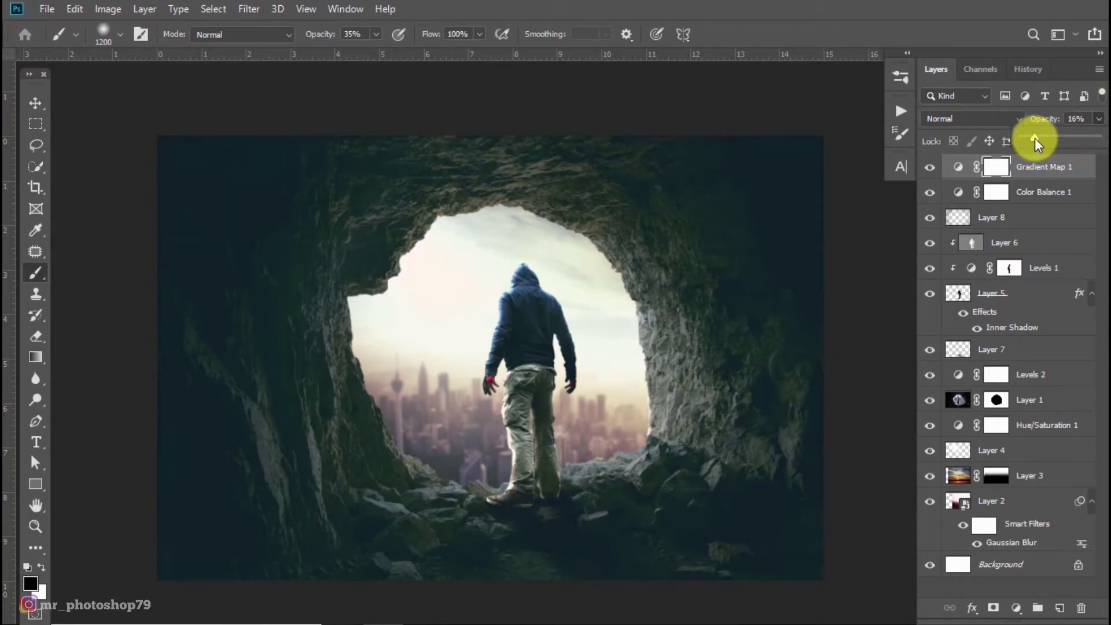
pyautogui.moveTo(1034, 139); pyautogui.dragTo(1034, 139)
pyautogui.moveTo(1033, 139)
pyautogui.mouseDown()
pyautogui.moveTo(1023, 139)
pyautogui.moveTo(1033, 139)
pyautogui.mouseUp()
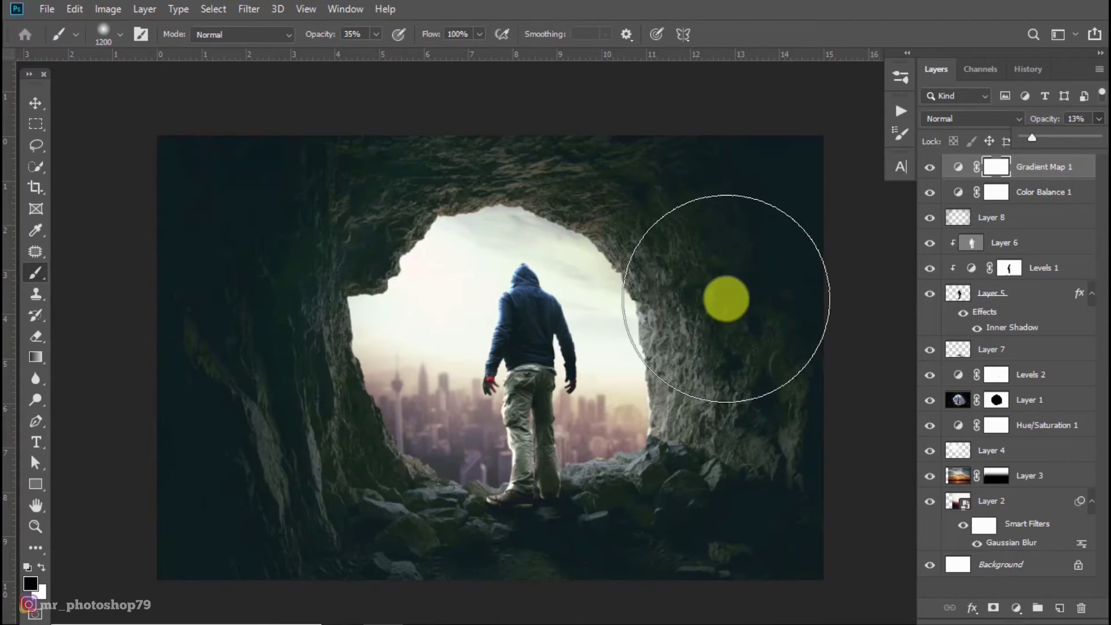
# Step: Zoom in toward the legs and select Layer 1's mask
pyautogui.scroll(2, 508, 489)
pyautogui.scroll(3, 595, 459)
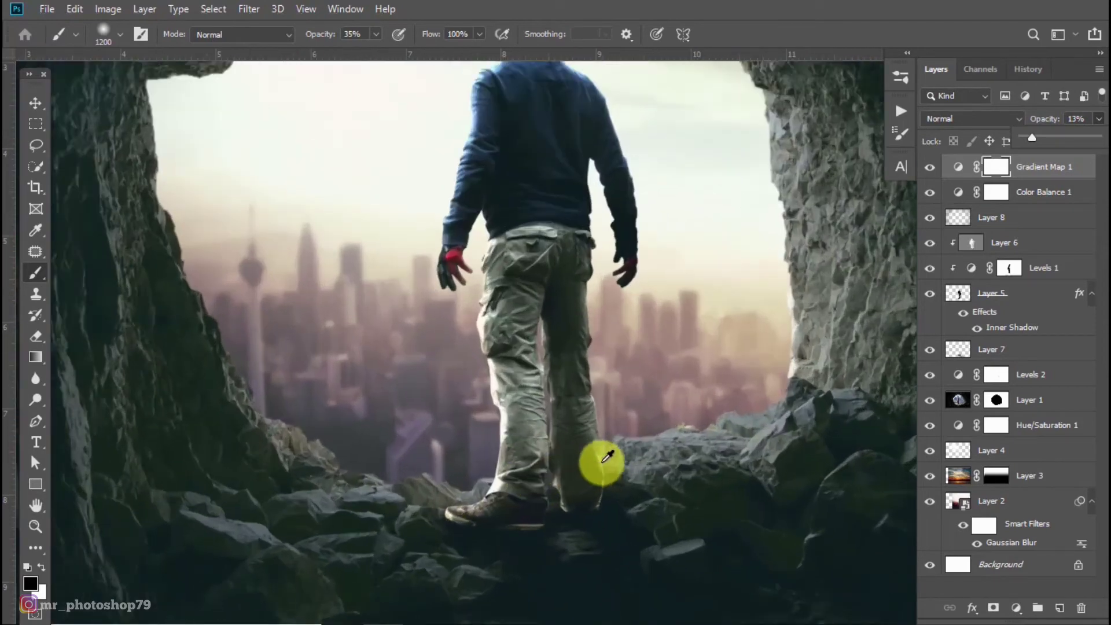
pyautogui.scroll(1, 595, 459)
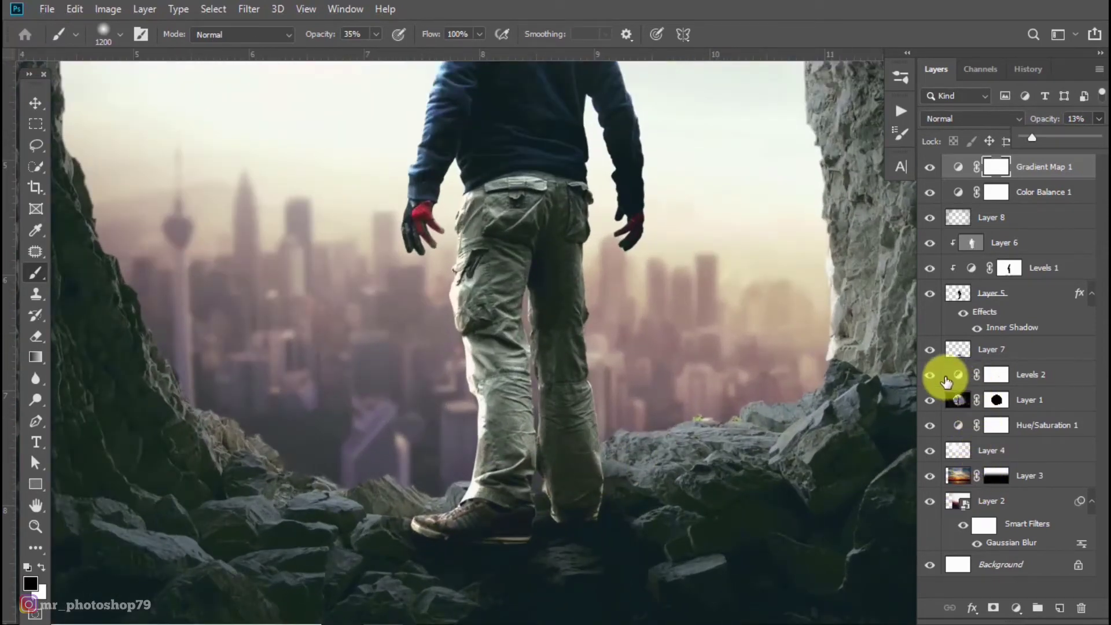
pyautogui.scroll(3, 703, 417)
pyautogui.scroll(1, 756, 422)
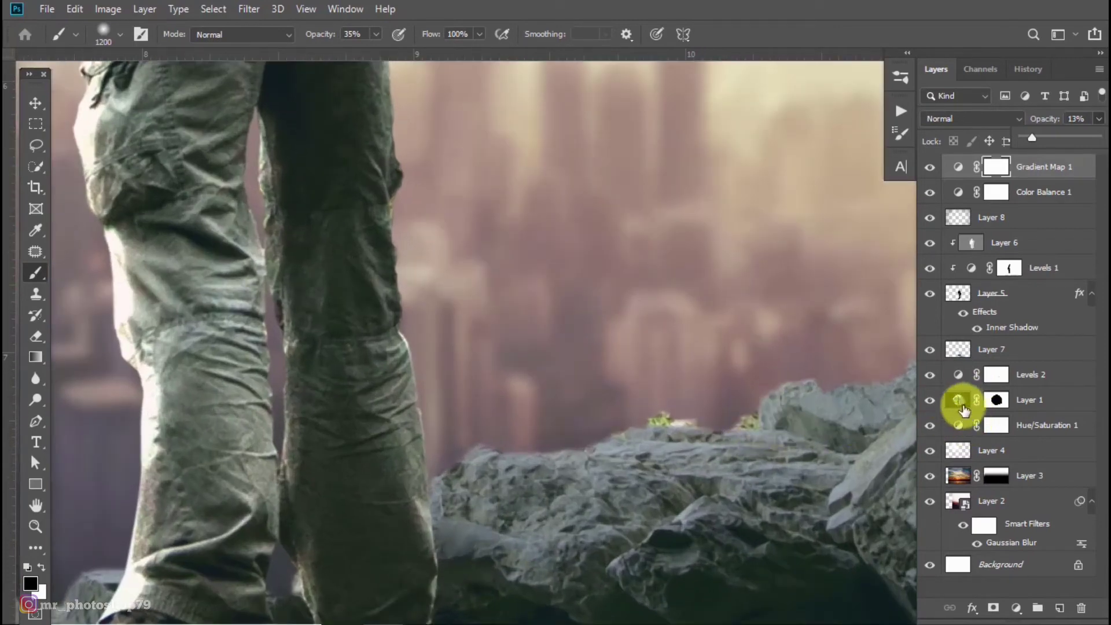
pyautogui.click(998, 401)
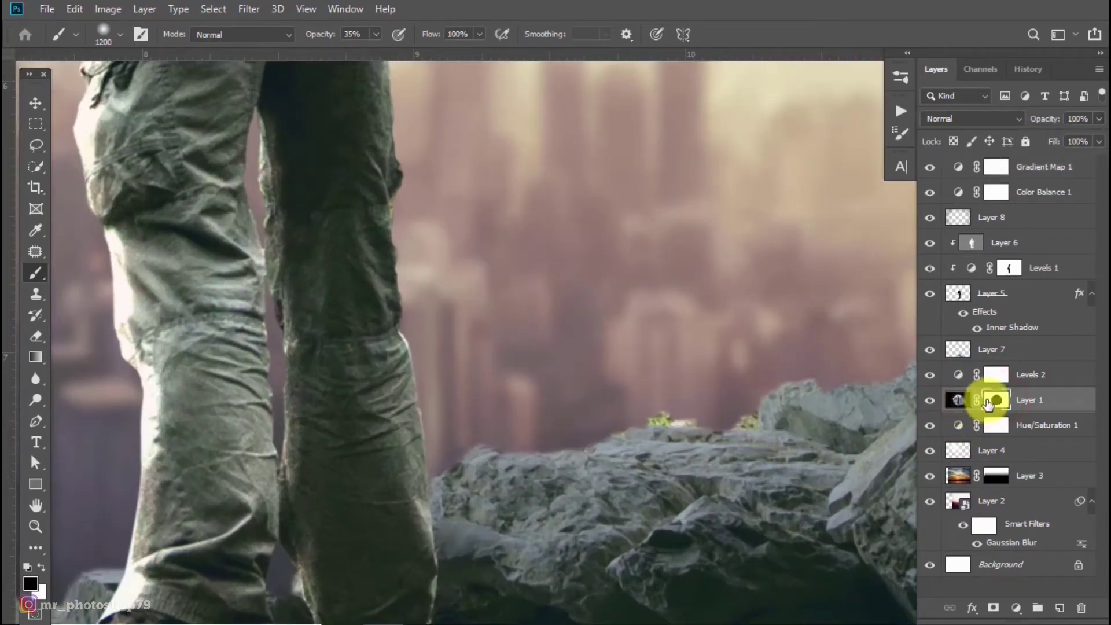
# Step: Trace a closed Pen path along the rock edge and up around the sky
pyautogui.click(35, 421)
pyautogui.click(824, 392)
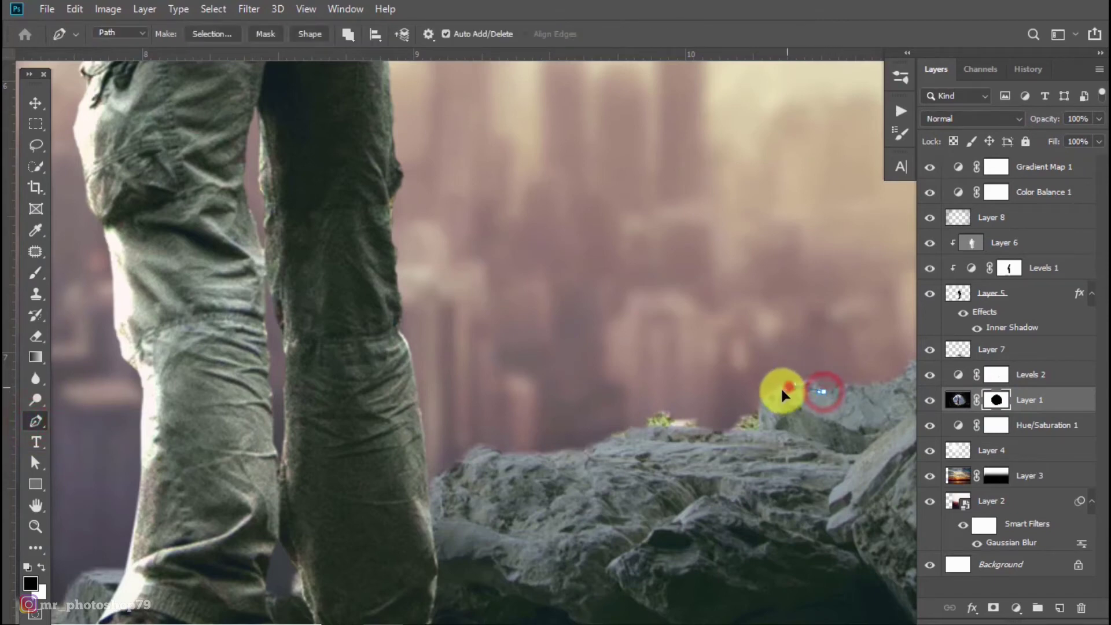
pyautogui.click(790, 386)
pyautogui.click(776, 400)
pyautogui.click(764, 431)
pyautogui.click(683, 437)
pyautogui.click(627, 431)
pyautogui.click(596, 447)
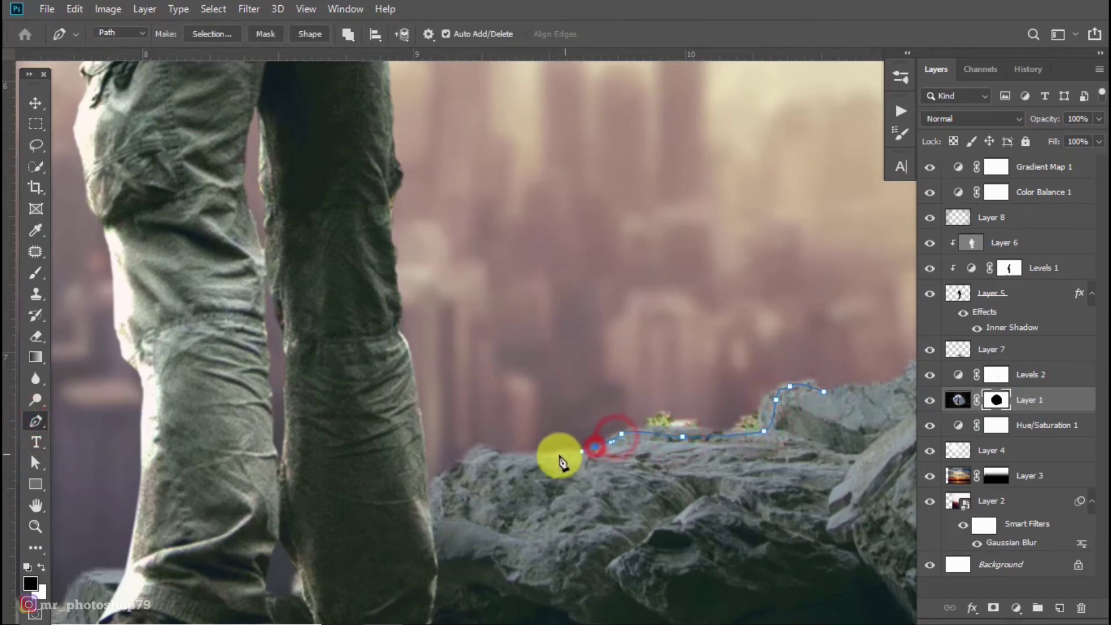
pyautogui.click(524, 436)
pyautogui.click(557, 338)
pyautogui.click(763, 293)
pyautogui.click(857, 334)
pyautogui.click(823, 392)
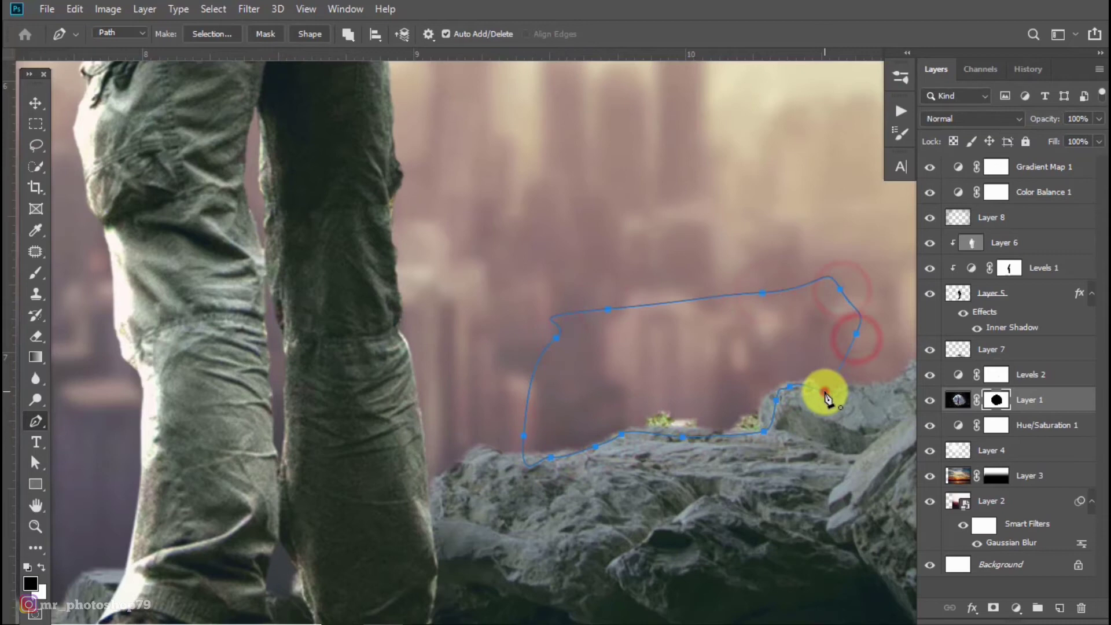
# Step: Turn the path into a 1 px feathered selection and paint Layer 1's mask at full opacity along the rock edge
pyautogui.rightClick(765, 402)
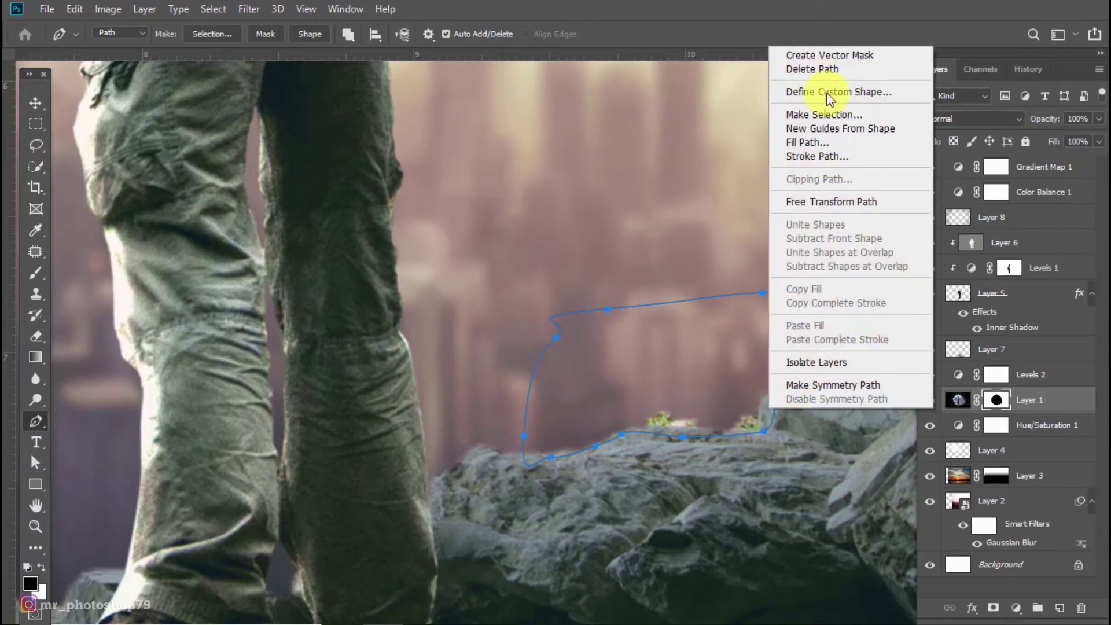
pyautogui.click(843, 114)
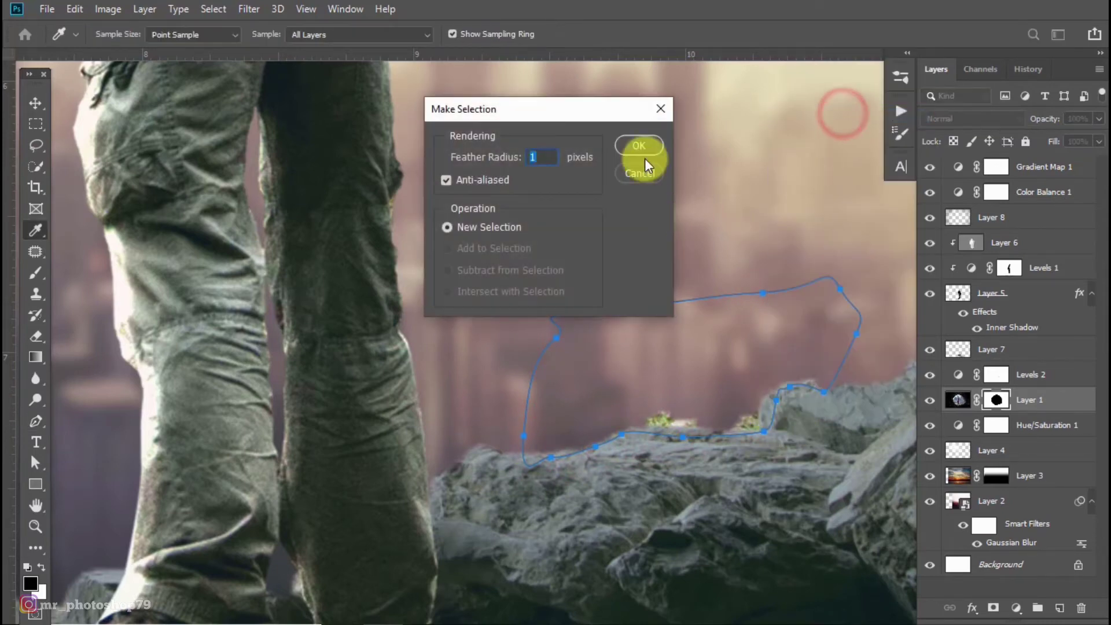
pyautogui.click(641, 153)
pyautogui.click(35, 273)
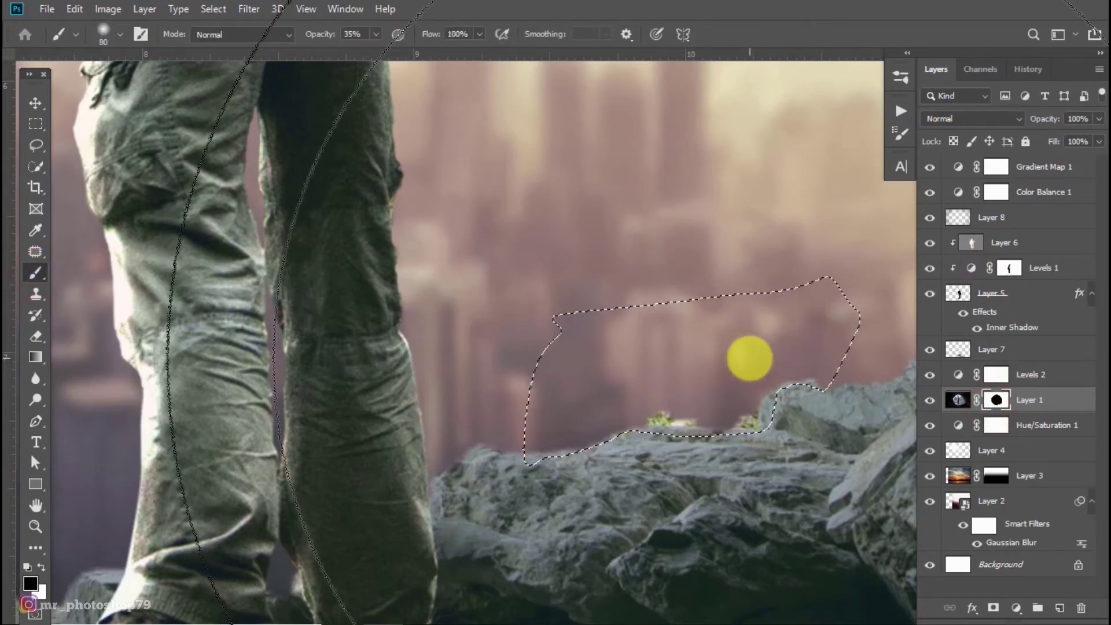
pyautogui.moveTo(376, 33); pyautogui.dragTo(405, 46)
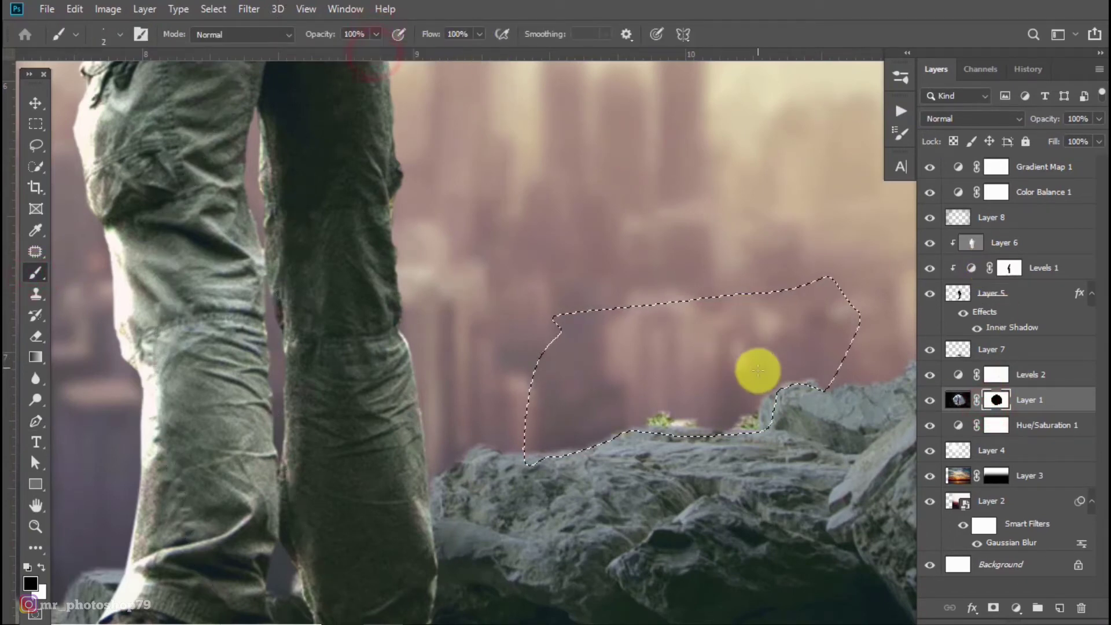
pyautogui.moveTo(791, 373); pyautogui.dragTo(591, 421)
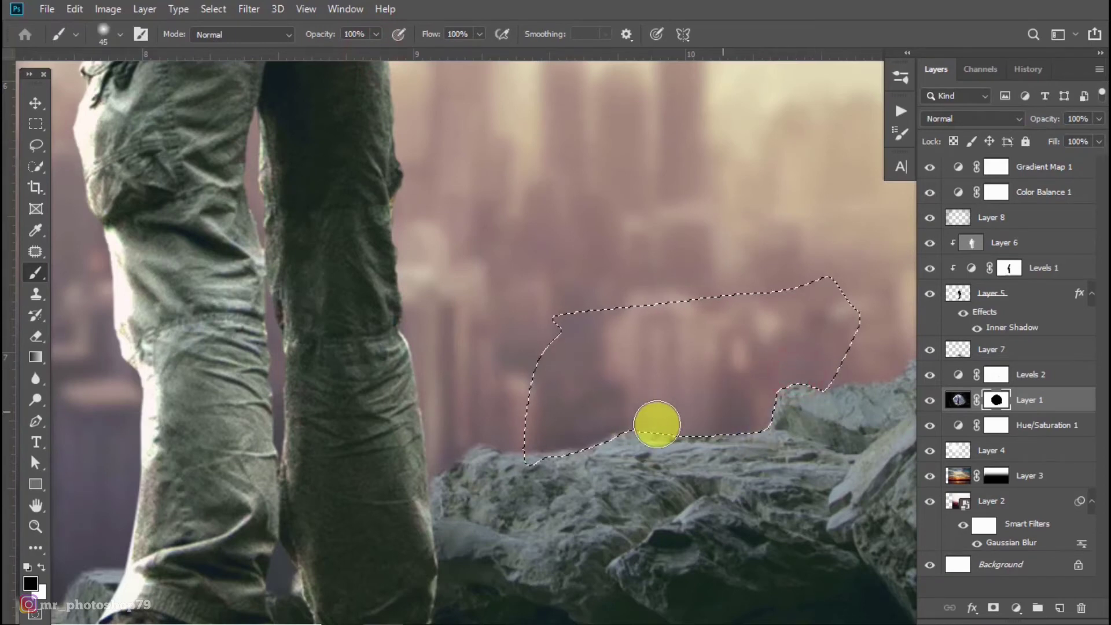
# Step: Deselect and pan to bring the legs and shoe into view
pyautogui.click(35, 123)
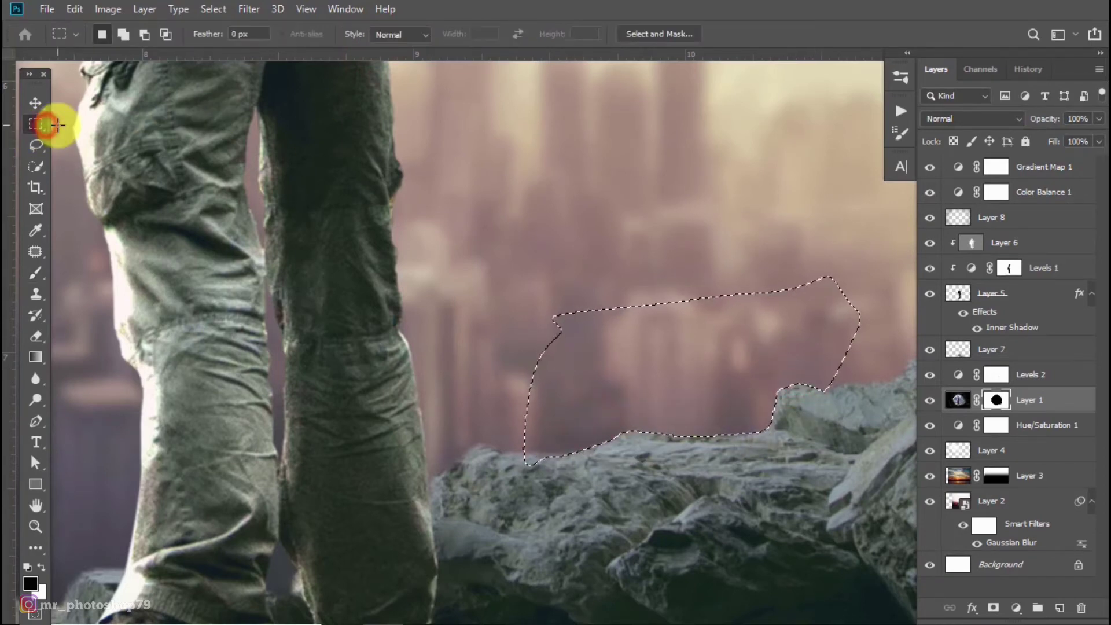
pyautogui.click(425, 157)
pyautogui.moveTo(297, 400)
pyautogui.mouseDown()
pyautogui.moveTo(492, 268)
pyautogui.moveTo(658, 277)
pyautogui.mouseUp()
# Step: Soften the rock edge beside the leg with the Blur tool
pyautogui.click(35, 378)
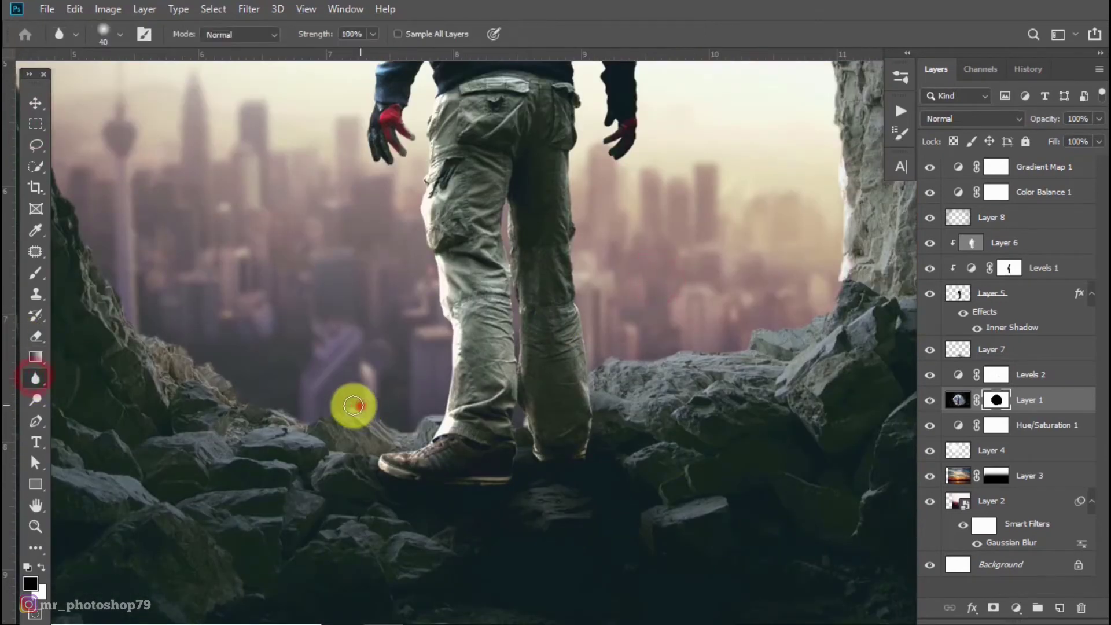
pyautogui.moveTo(582, 346); pyautogui.dragTo(597, 364)
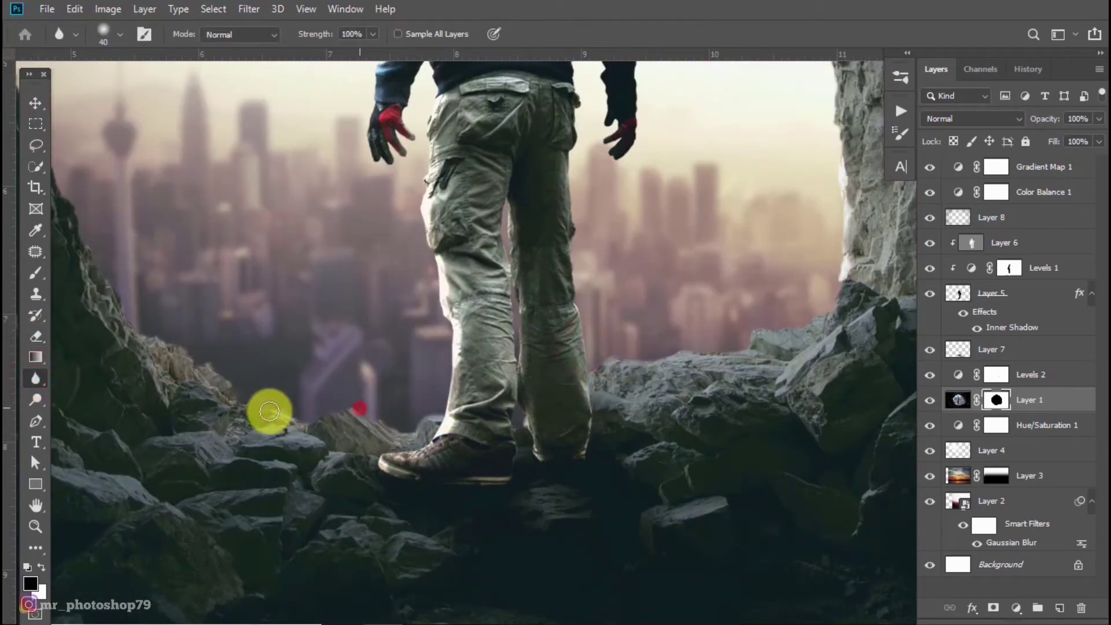
pyautogui.scroll(-2, 321, 305)
pyautogui.scroll(-2, 436, 273)
pyautogui.scroll(-2, 454, 260)
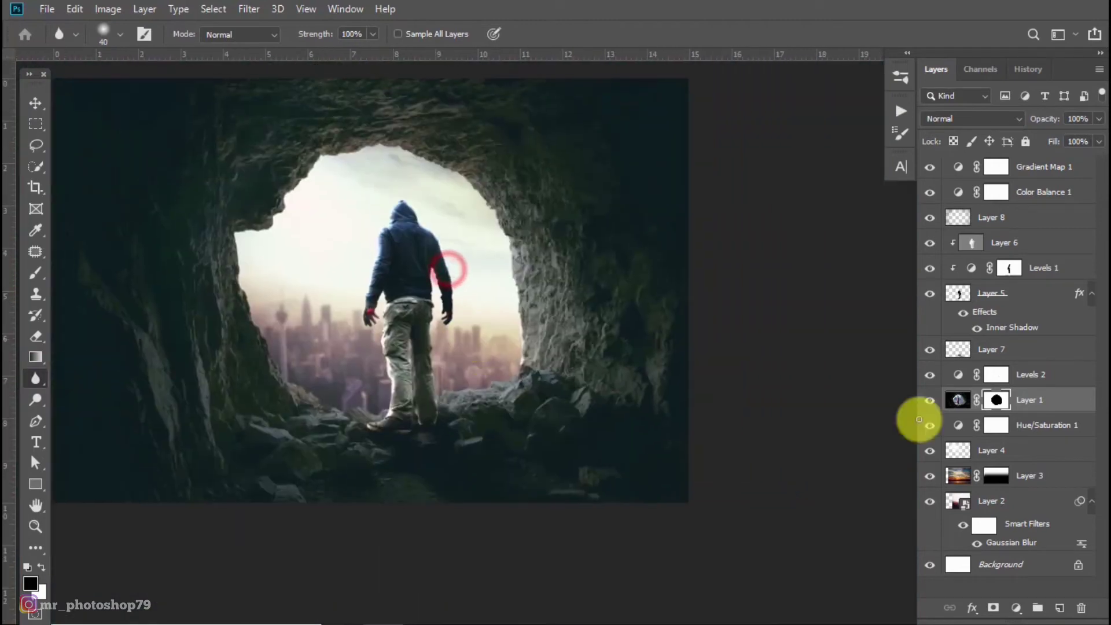
# Step: Add a Levels smart filter to Layer 2 that darkens its midtones, comparing via undo/redo
pyautogui.click(962, 499)
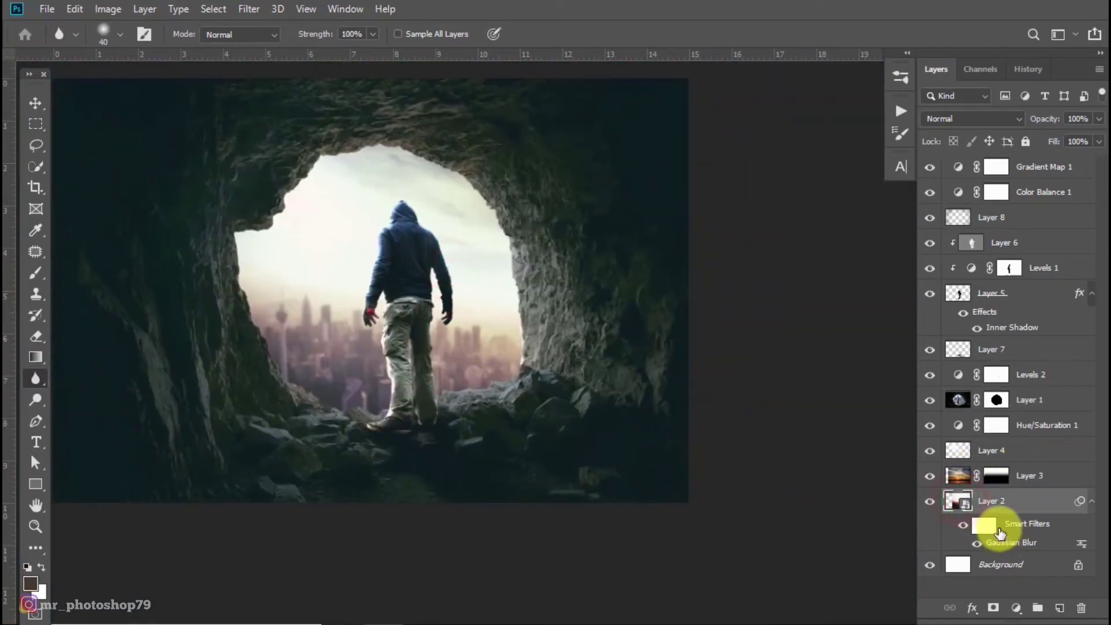
pyautogui.hotkey('ctrl', 'l')
pyautogui.moveTo(506, 271); pyautogui.dragTo(517, 273)
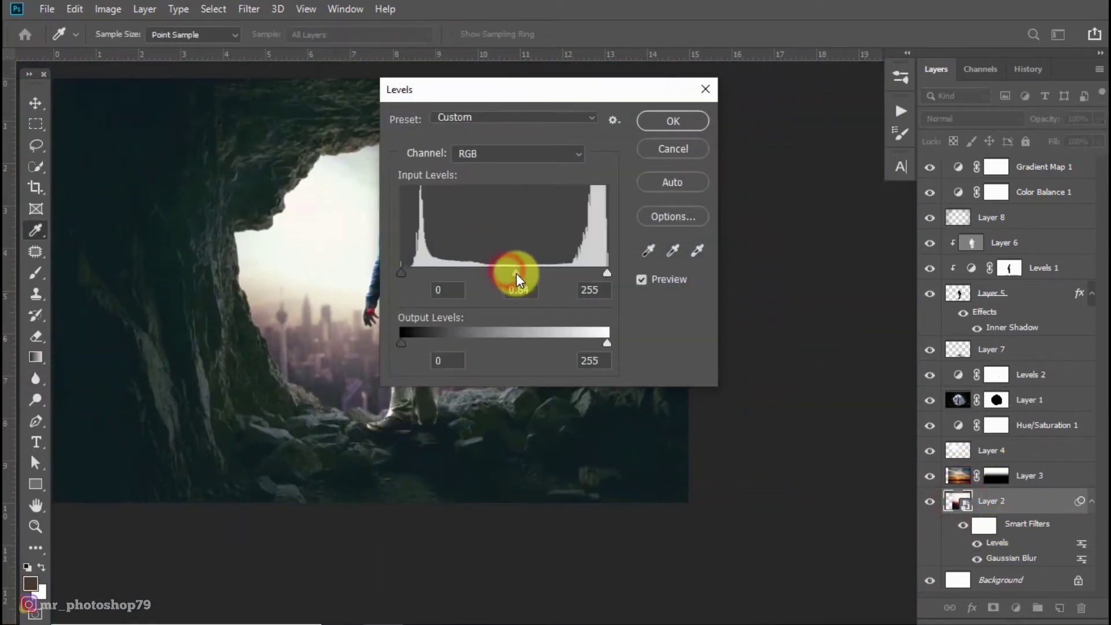
pyautogui.click(671, 119)
pyautogui.press('r')
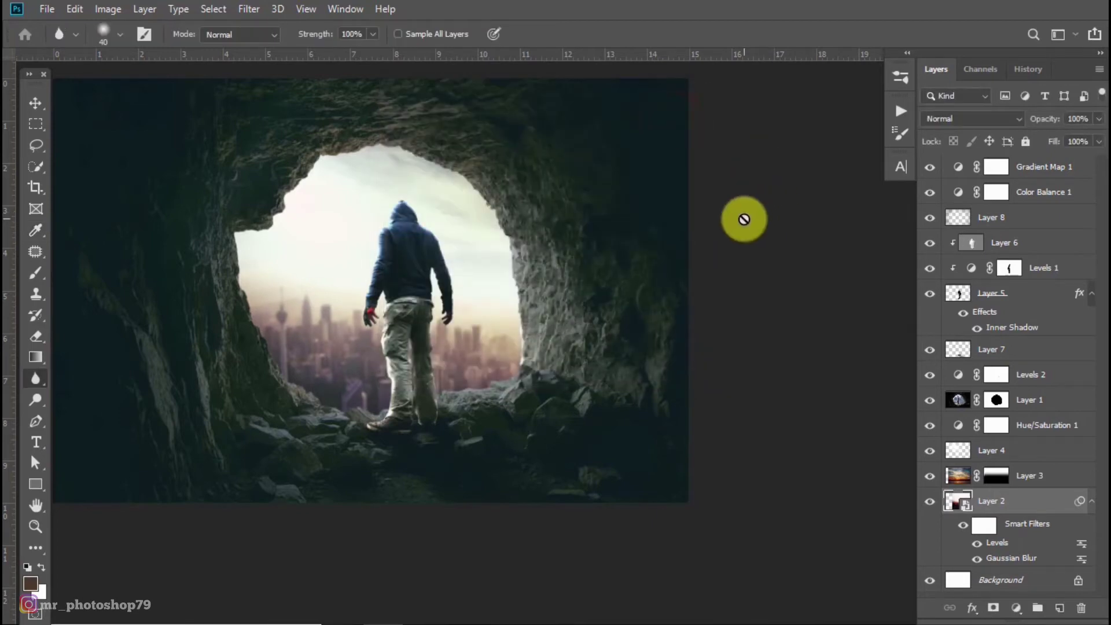
pyautogui.hotkey('ctrl', 'z')
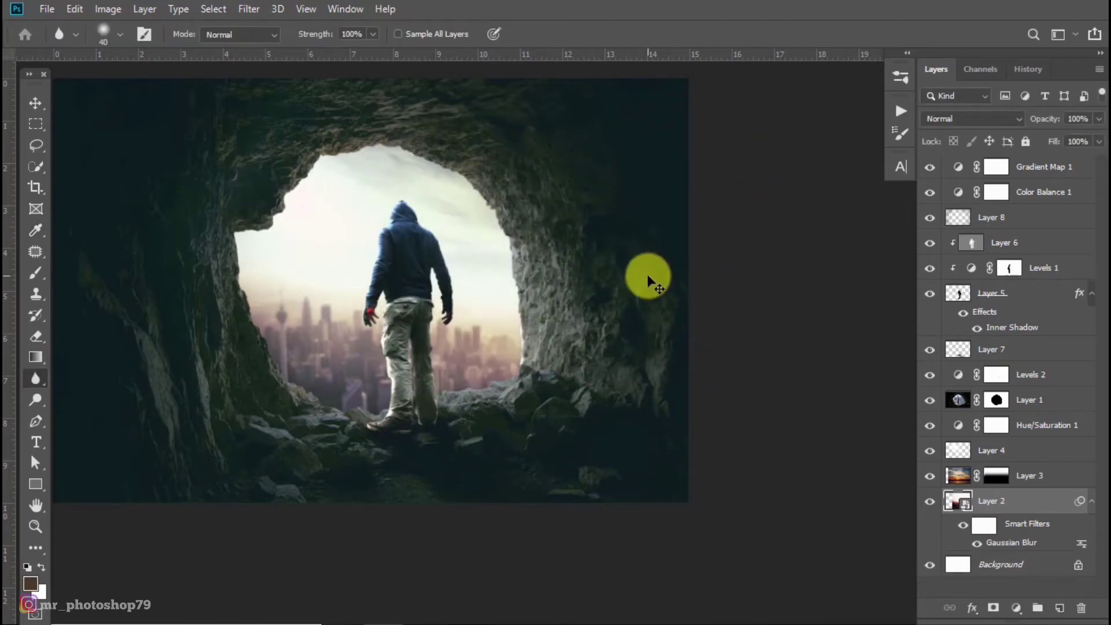
pyautogui.hotkey('ctrl', 'shift', 'z')
# Step: Recentre the image and deselect the current layer with the Move tool
pyautogui.moveTo(425, 203); pyautogui.dragTo(491, 260)
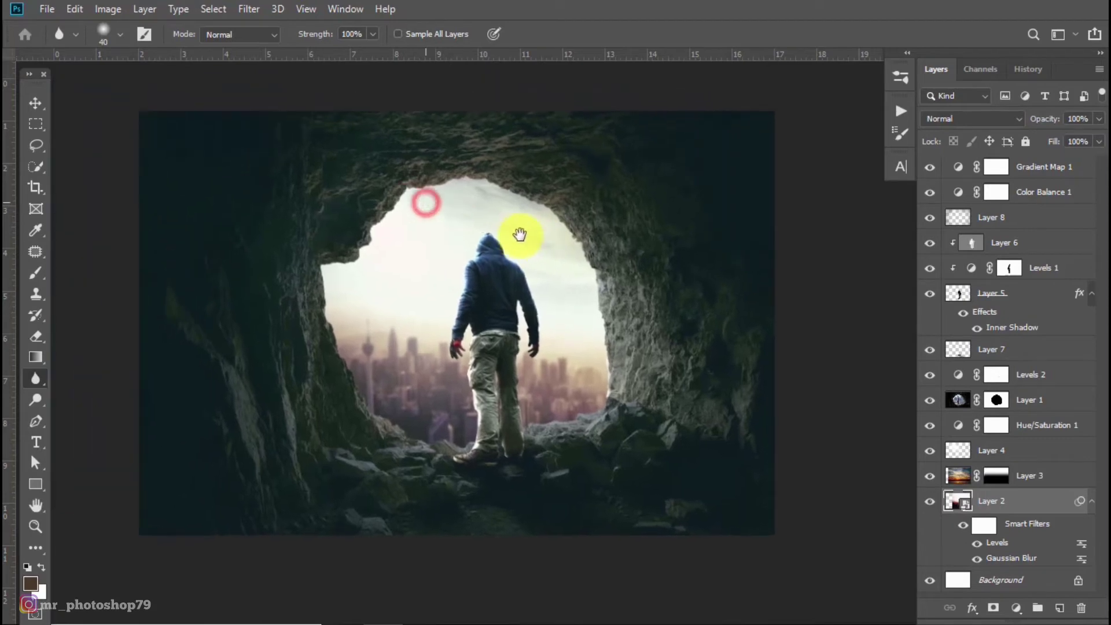
pyautogui.scroll(1, 491, 260)
pyautogui.click(35, 103)
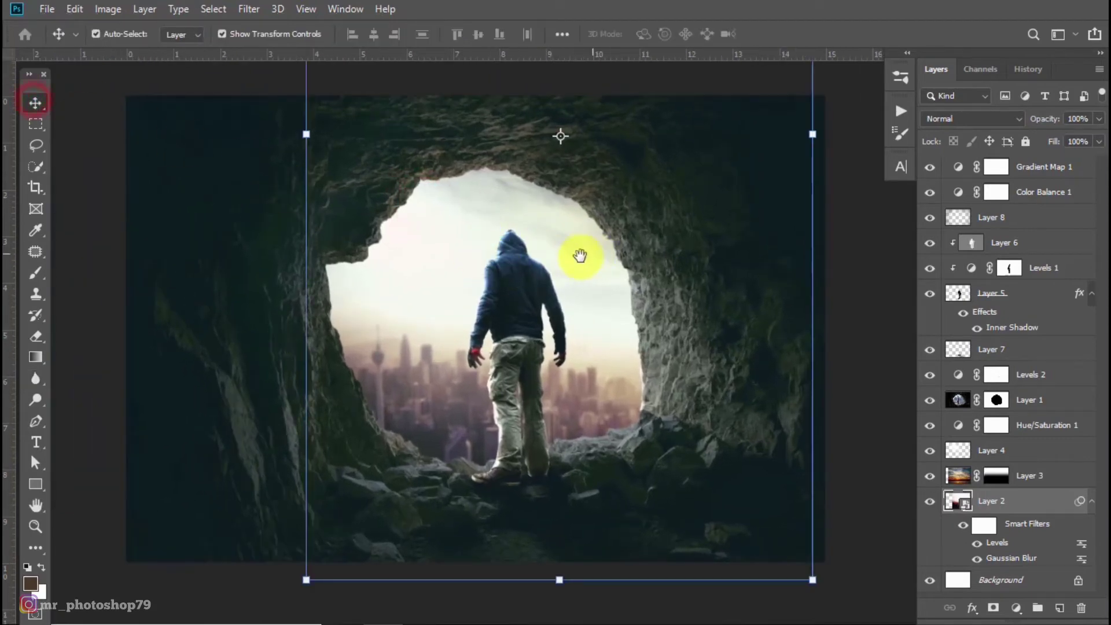
pyautogui.click(93, 240)
pyautogui.scroll(1, 496, 243)
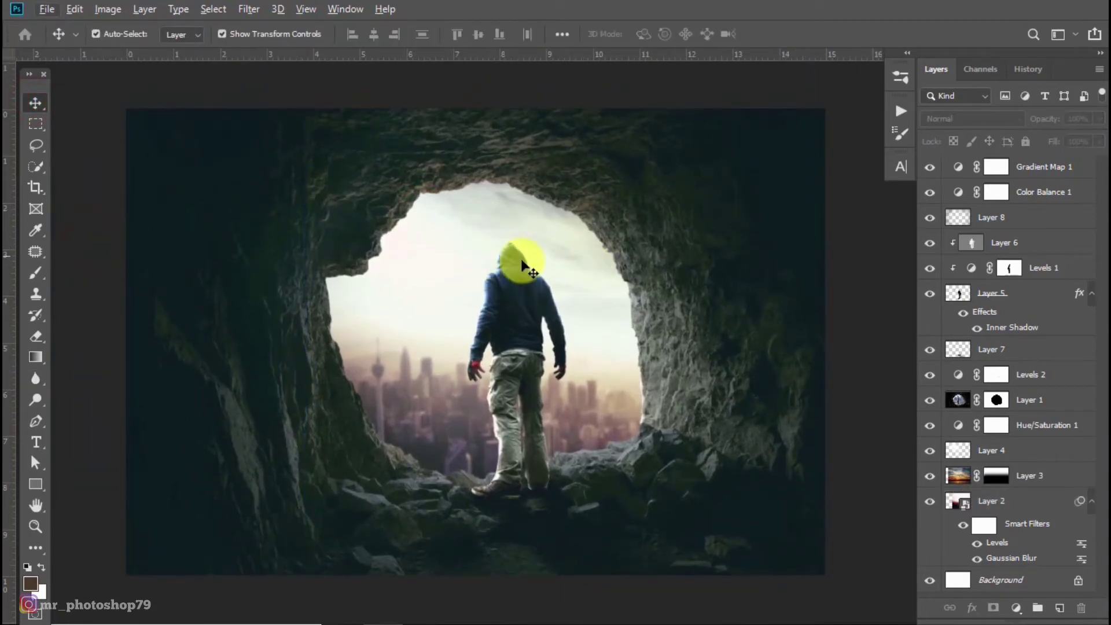
pyautogui.scroll(1, 532, 350)
pyautogui.scroll(-2, 523, 321)
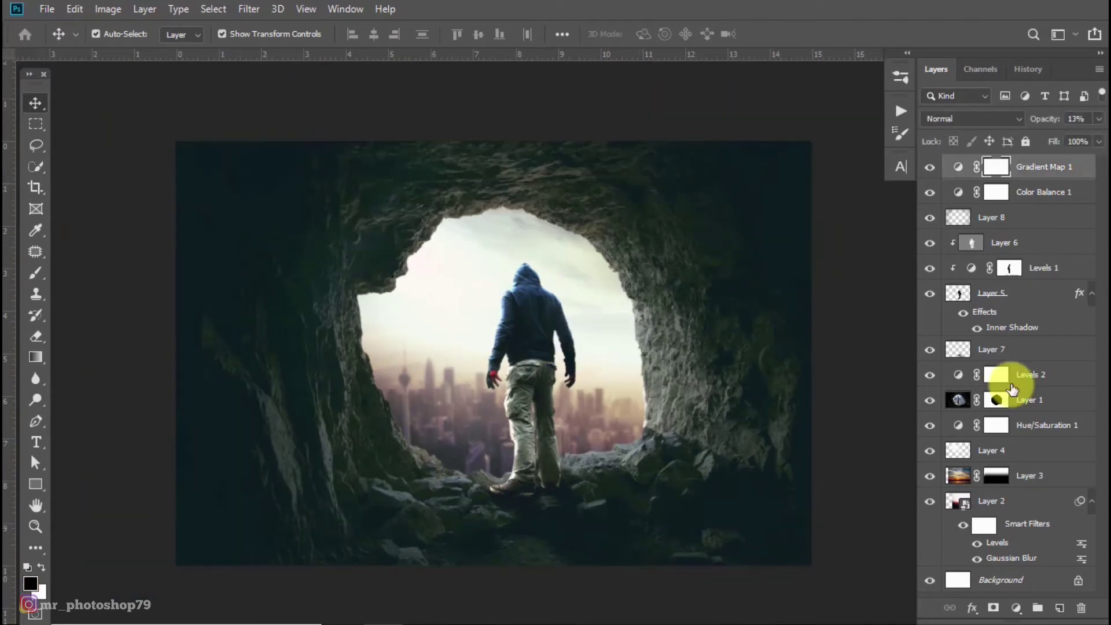
# Step: Add a Levels adjustment layer, raising the RGB black point and lowering the white point
pyautogui.click(1017, 607)
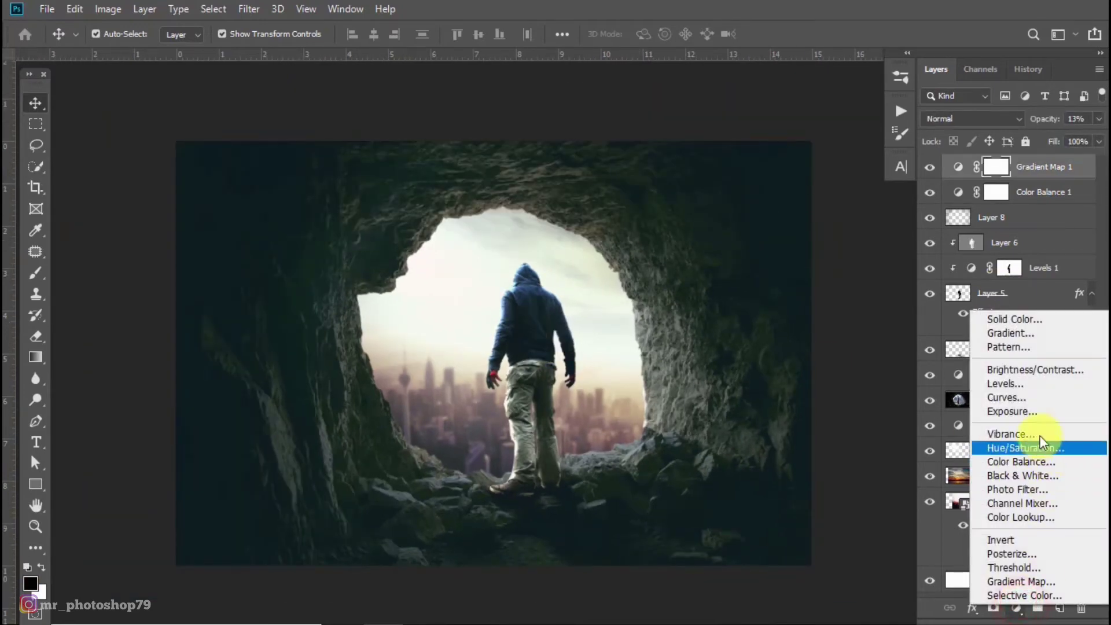
pyautogui.click(1007, 384)
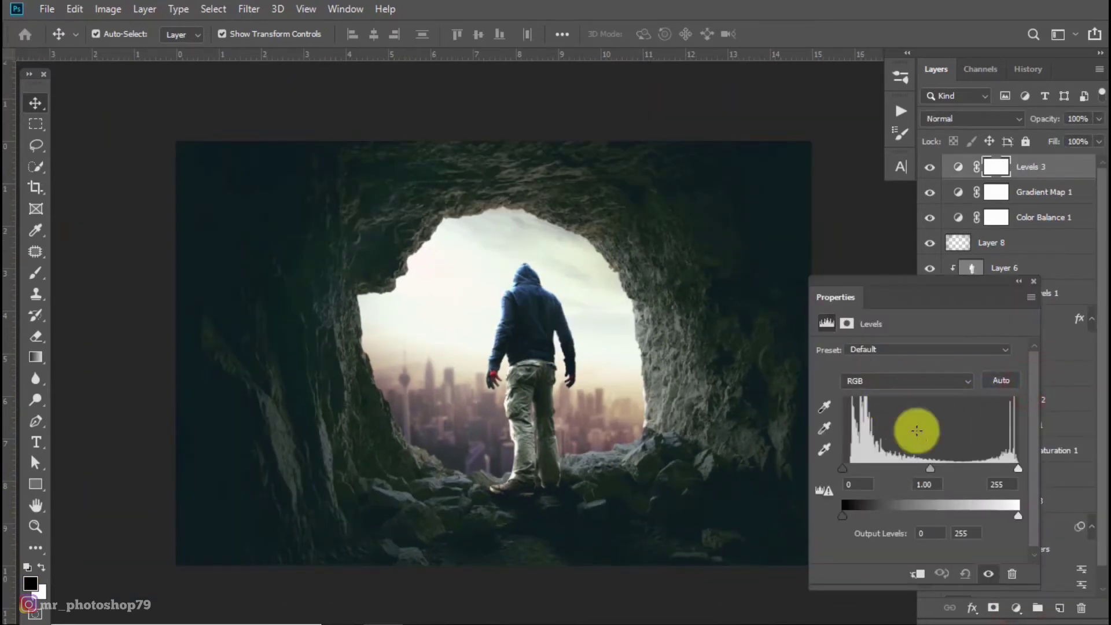
pyautogui.moveTo(843, 469); pyautogui.dragTo(849, 470)
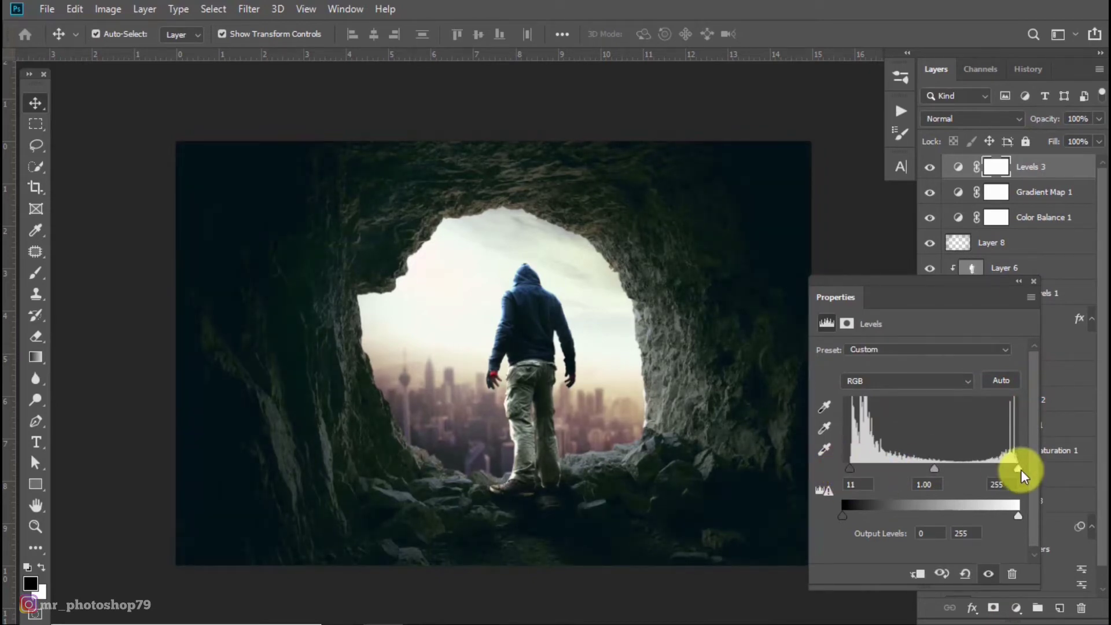
pyautogui.moveTo(1020, 468); pyautogui.dragTo(1013, 468)
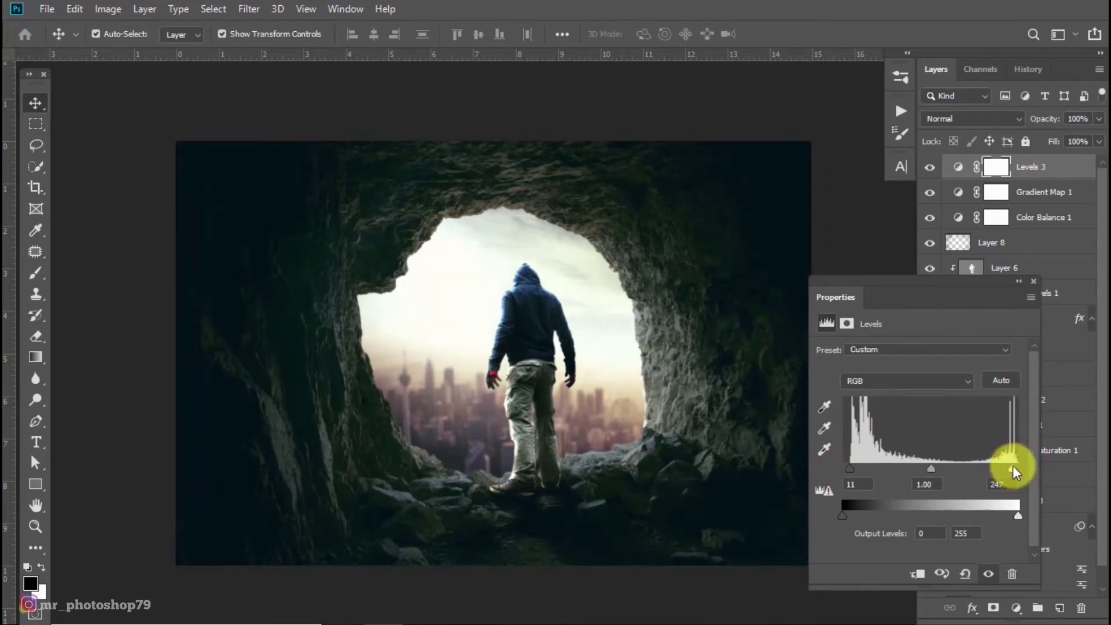
# Step: In the Red channel, raise the black point, lighten midtones slightly and lower output white
pyautogui.click(905, 380)
pyautogui.click(903, 405)
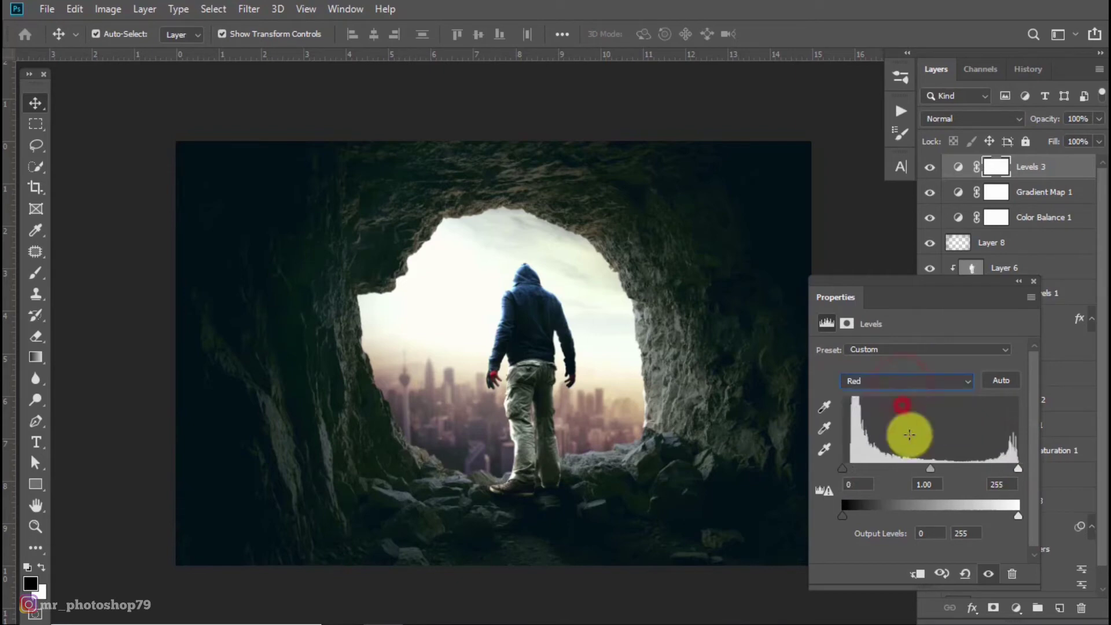
pyautogui.moveTo(845, 469); pyautogui.dragTo(851, 471)
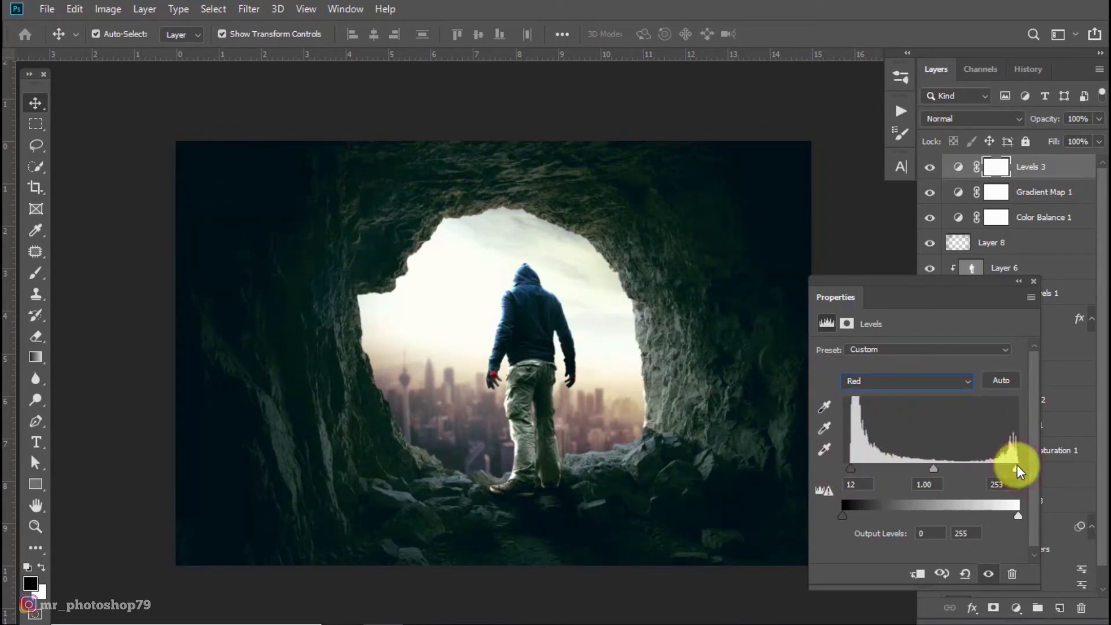
pyautogui.moveTo(932, 469); pyautogui.dragTo(930, 470)
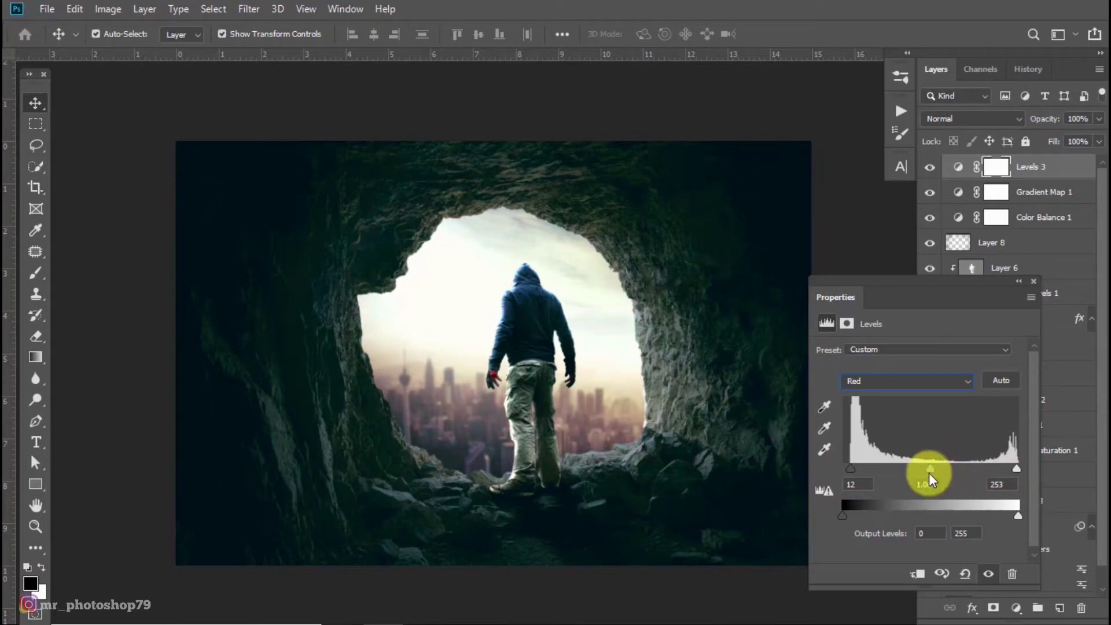
pyautogui.moveTo(1018, 515)
pyautogui.mouseDown()
pyautogui.moveTo(995, 518)
pyautogui.moveTo(1020, 517)
pyautogui.mouseUp()
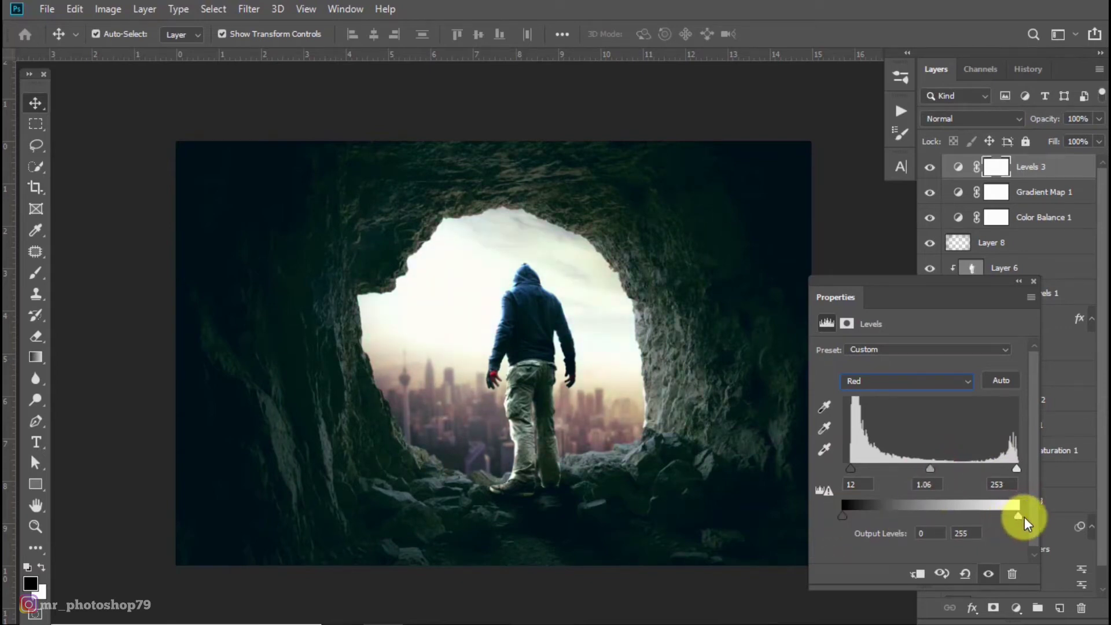
# Step: In the Green channel, pull in the white point, raise the black point and brighten midtones
pyautogui.click(904, 380)
pyautogui.click(878, 424)
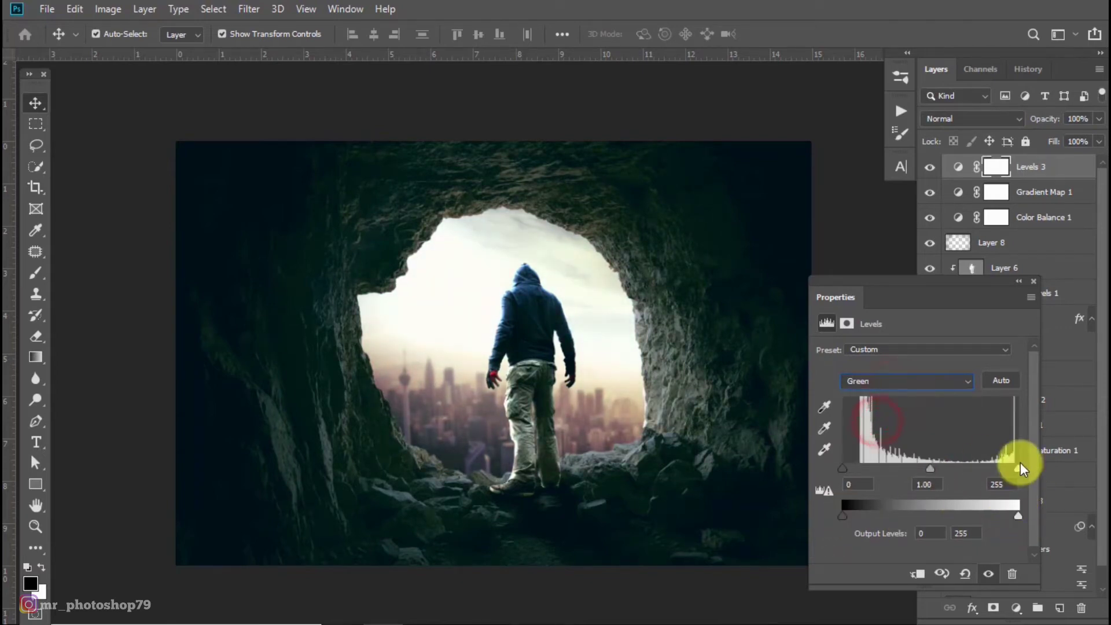
pyautogui.moveTo(1020, 466); pyautogui.dragTo(1017, 470)
pyautogui.moveTo(844, 469); pyautogui.dragTo(853, 465)
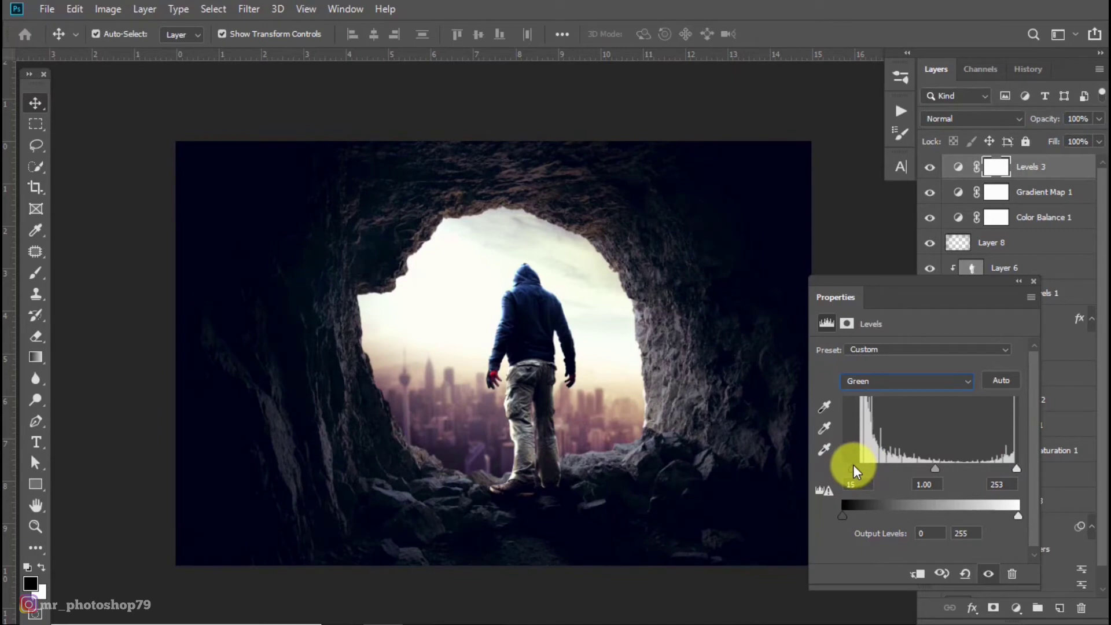
pyautogui.moveTo(938, 471); pyautogui.dragTo(931, 472)
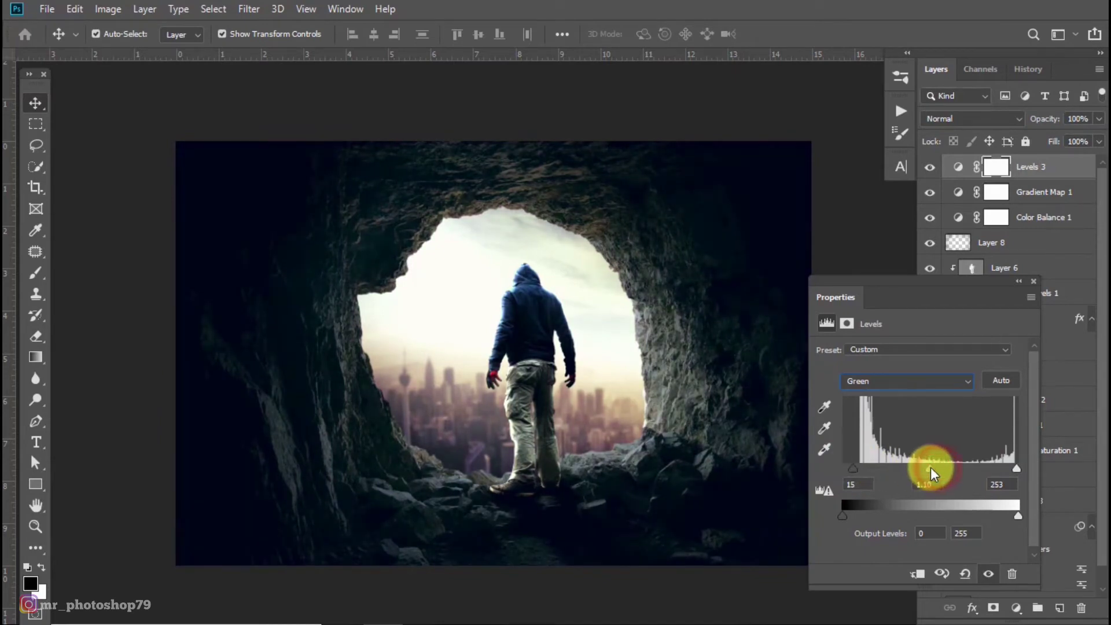
# Step: Set the Levels Blue channel inputs to 26, 1.08 and 230
pyautogui.click(903, 382)
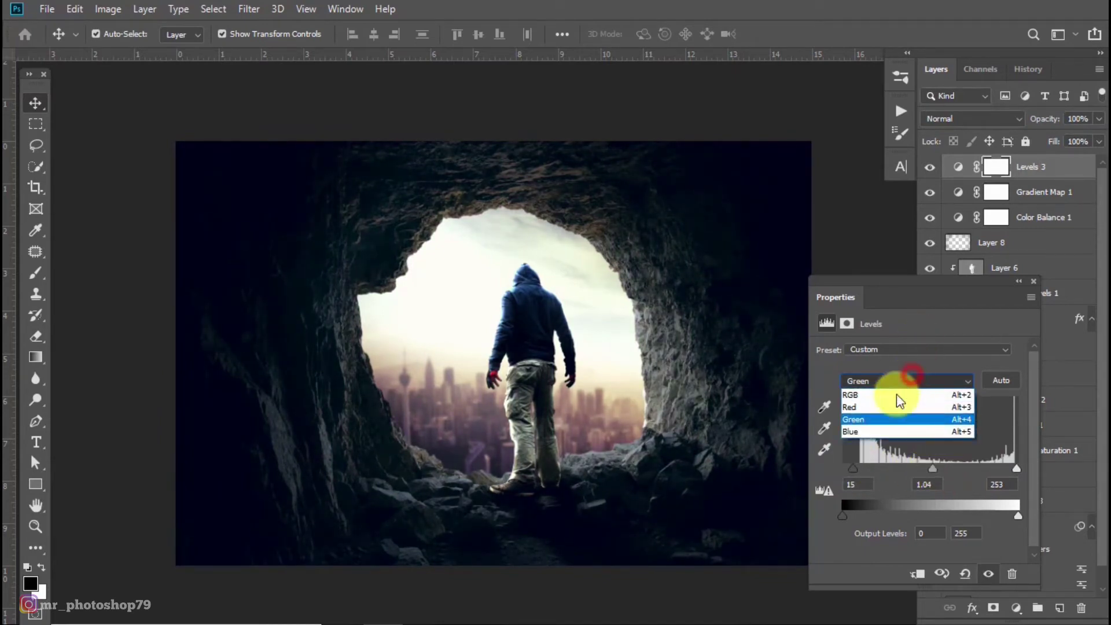
pyautogui.click(874, 432)
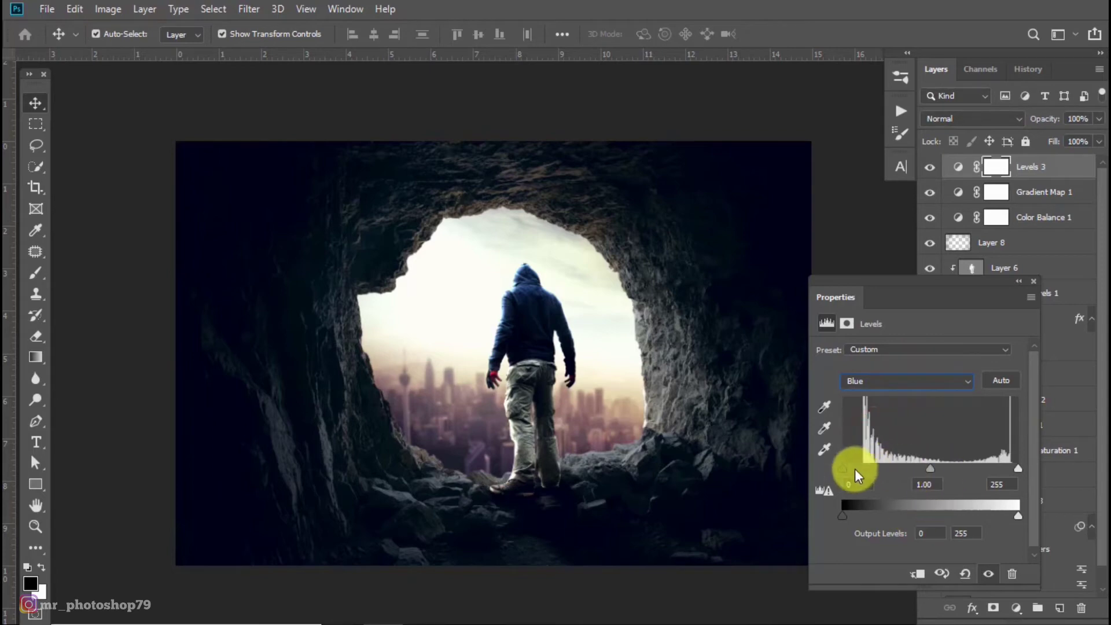
pyautogui.moveTo(855, 470); pyautogui.dragTo(853, 469)
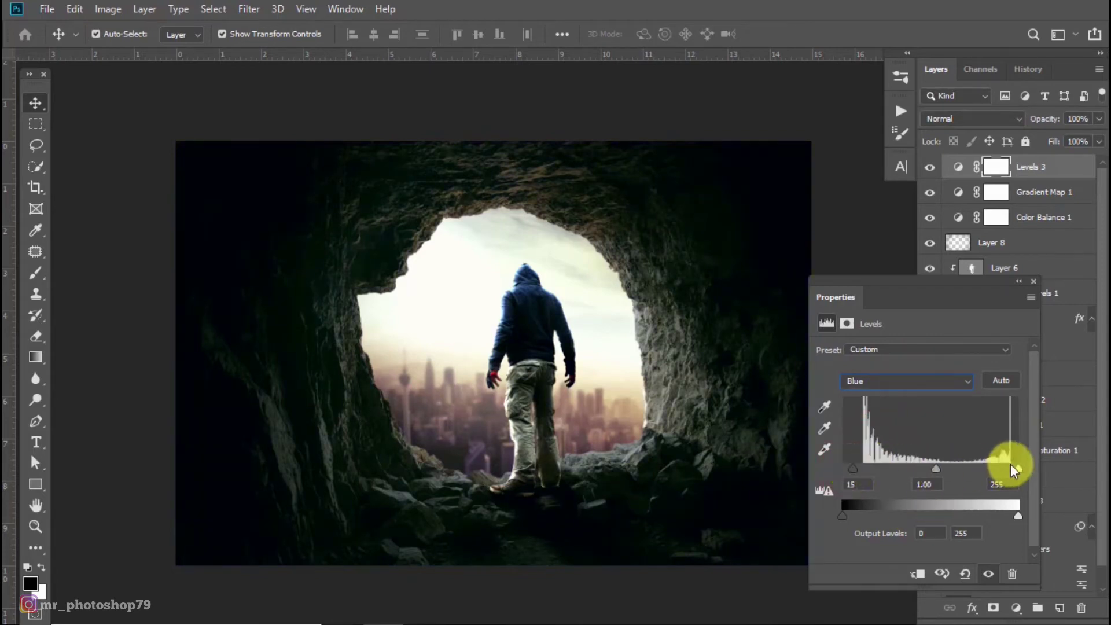
pyautogui.moveTo(1010, 466); pyautogui.dragTo(1013, 468)
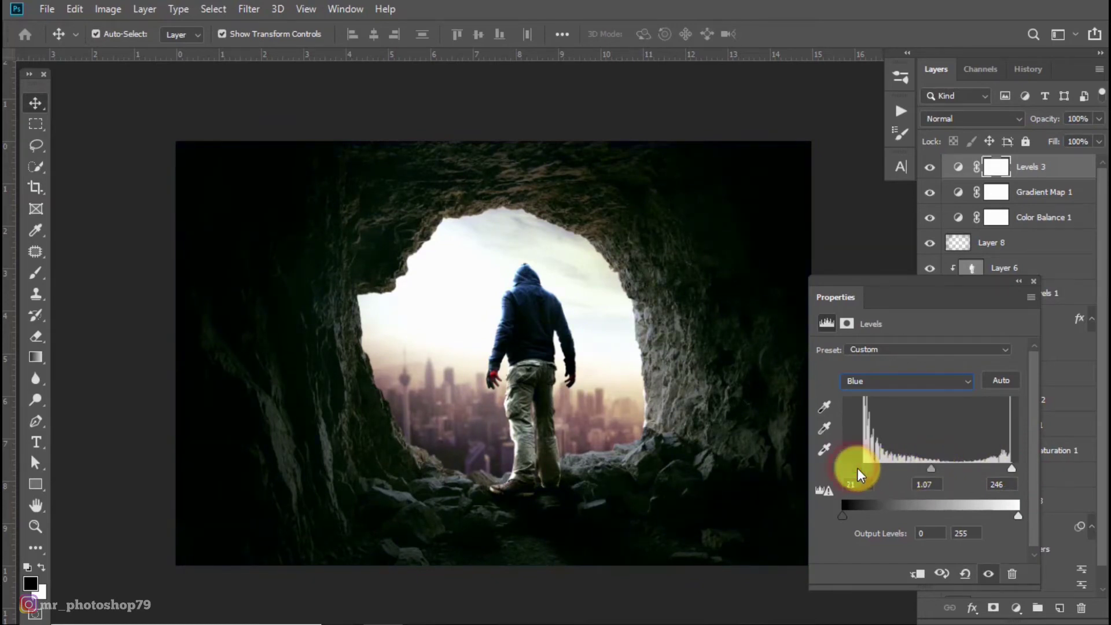
pyautogui.moveTo(857, 468); pyautogui.dragTo(862, 468)
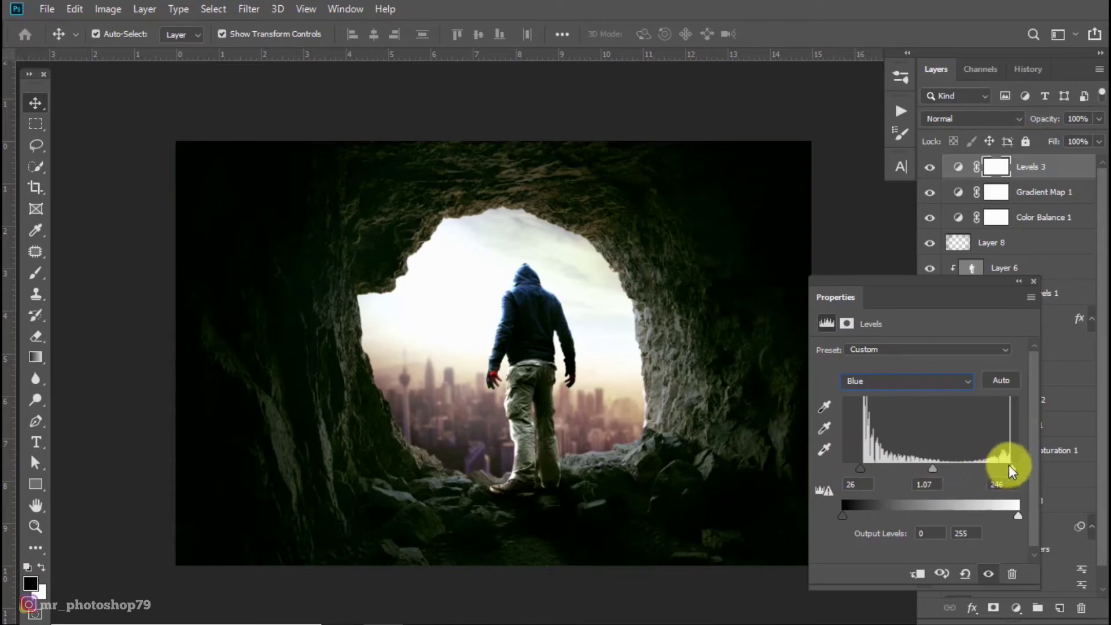
pyautogui.moveTo(1009, 466); pyautogui.dragTo(1002, 466)
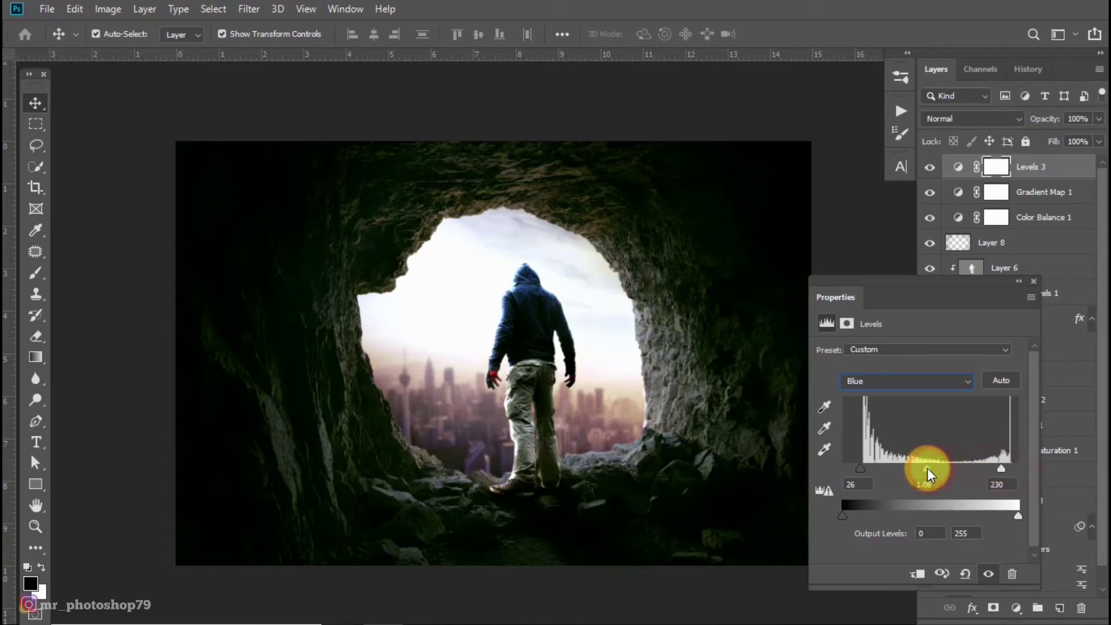
pyautogui.moveTo(927, 467); pyautogui.dragTo(920, 465)
# Step: Add a Curves layer and reshape the red curve's midtones and dark end
pyautogui.click(1033, 290)
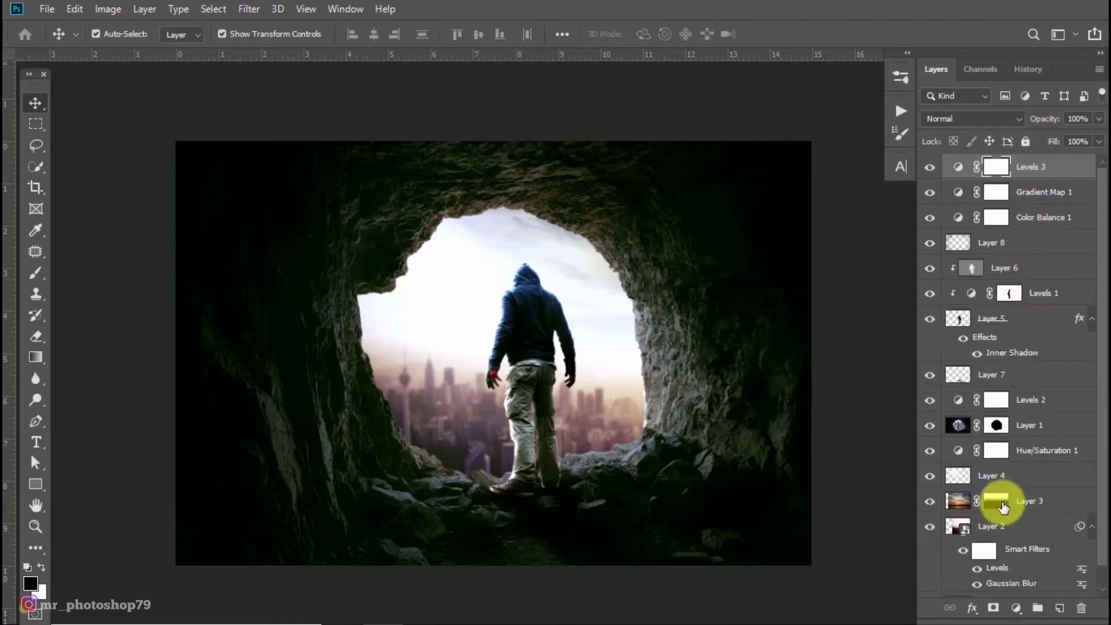
pyautogui.click(1016, 608)
pyautogui.click(1021, 401)
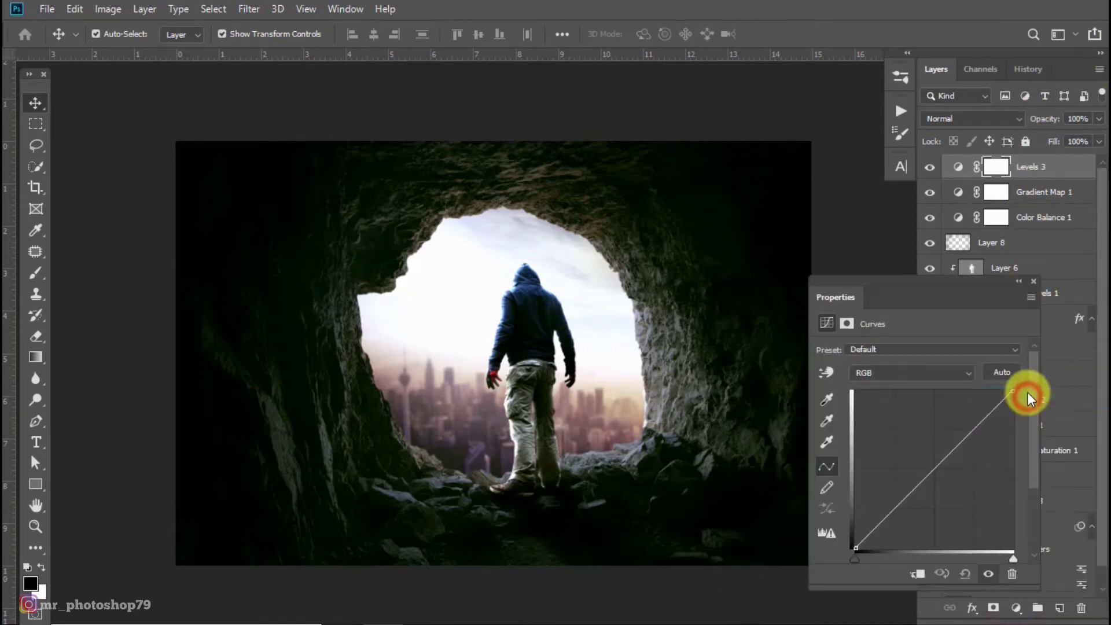
pyautogui.click(924, 374)
pyautogui.click(917, 399)
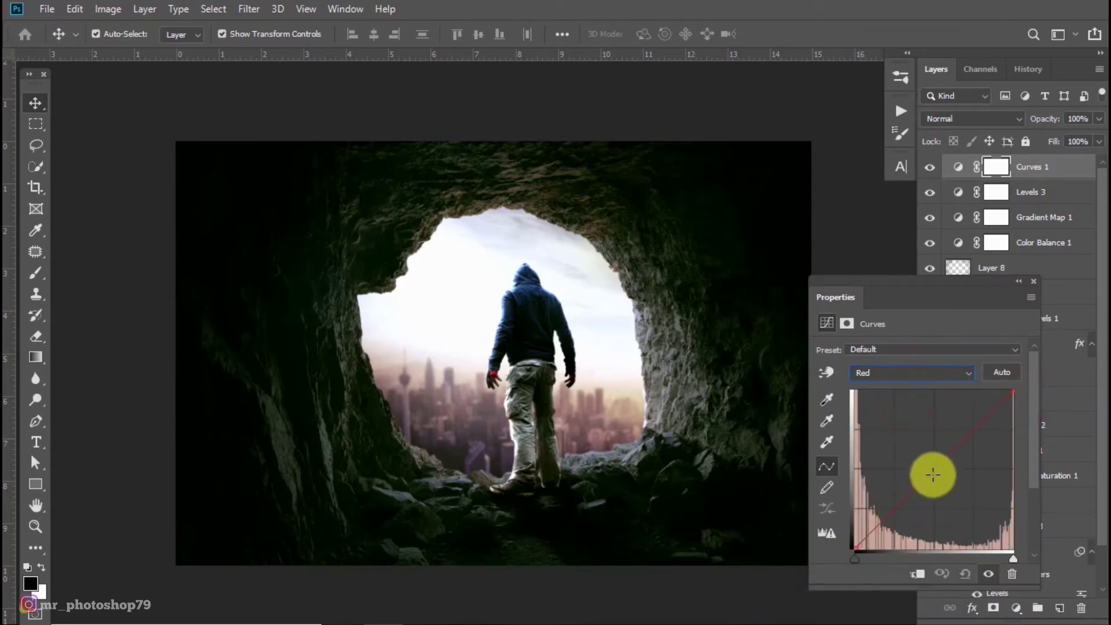
pyautogui.moveTo(936, 469); pyautogui.dragTo(932, 465)
pyautogui.moveTo(855, 548); pyautogui.dragTo(864, 554)
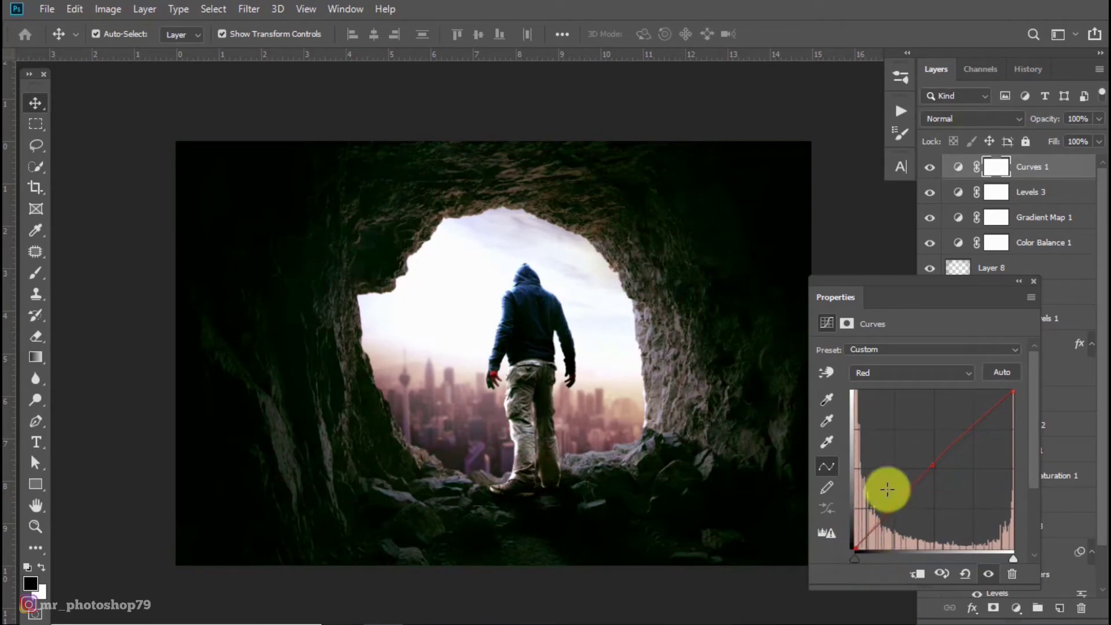
# Step: Lift the green curve's midtones with a new control point
pyautogui.click(930, 373)
pyautogui.click(898, 408)
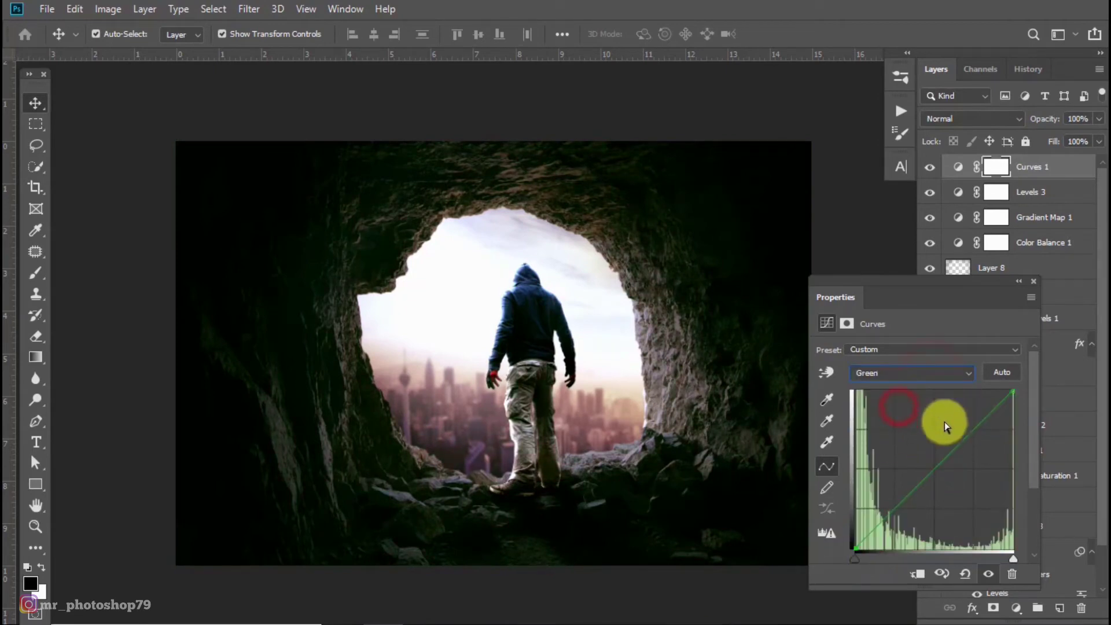
pyautogui.click(935, 470)
pyautogui.moveTo(937, 470); pyautogui.dragTo(933, 457)
# Step: Lower the blue curve's midtones and lift its dark end to tint shadows blue
pyautogui.click(945, 375)
pyautogui.click(914, 420)
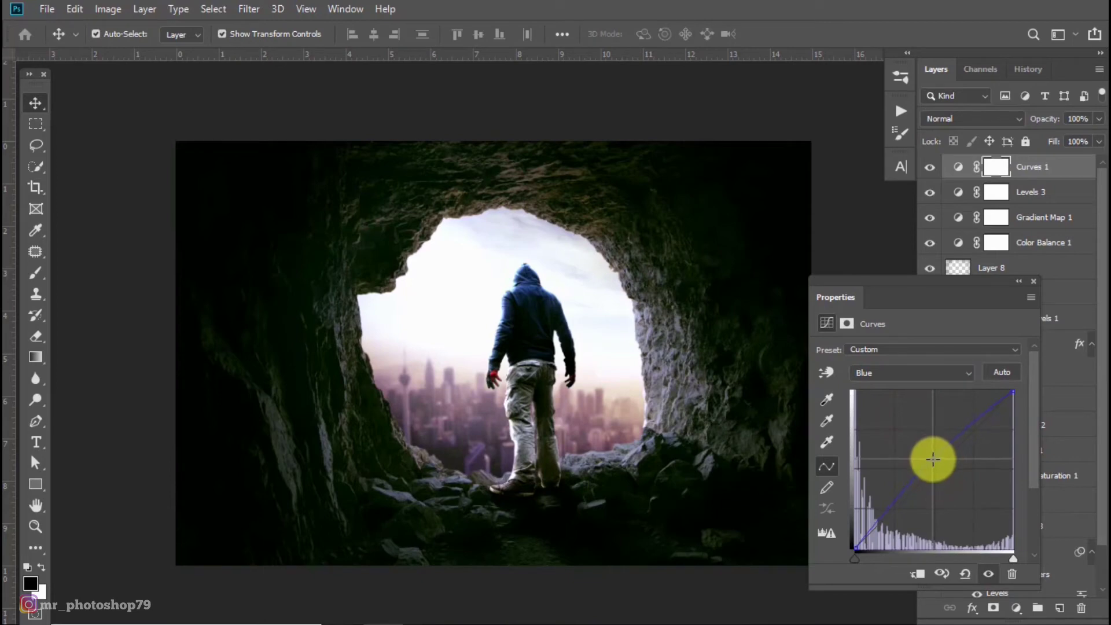
pyautogui.moveTo(932, 457); pyautogui.dragTo(930, 466)
pyautogui.moveTo(857, 551); pyautogui.dragTo(858, 533)
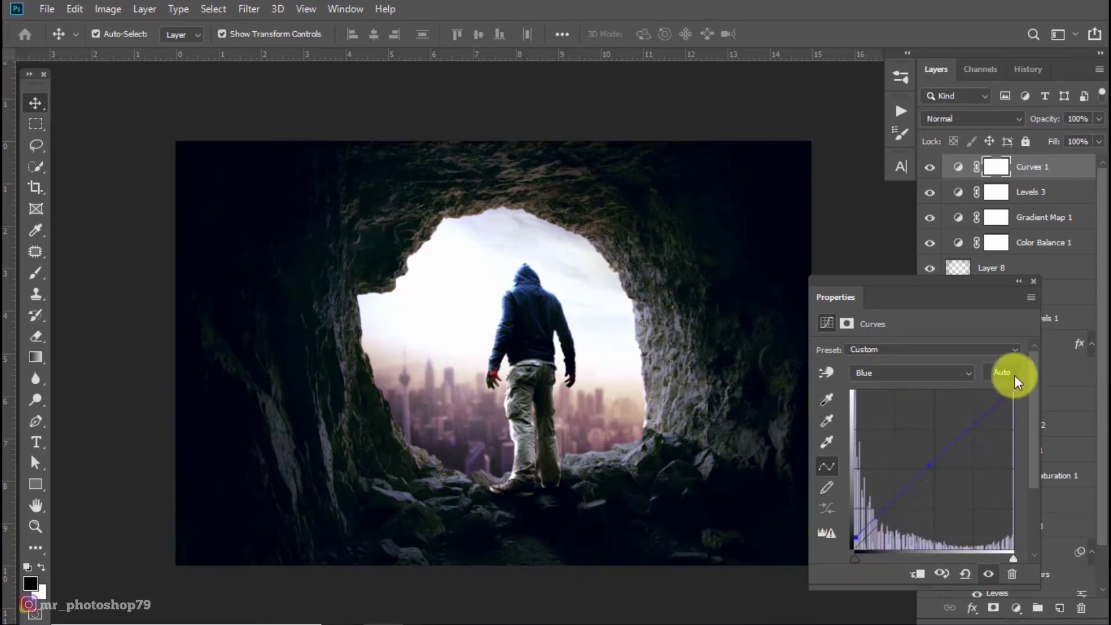
pyautogui.moveTo(1013, 391)
pyautogui.mouseDown()
pyautogui.moveTo(1013, 402)
pyautogui.moveTo(1004, 379)
pyautogui.mouseUp()
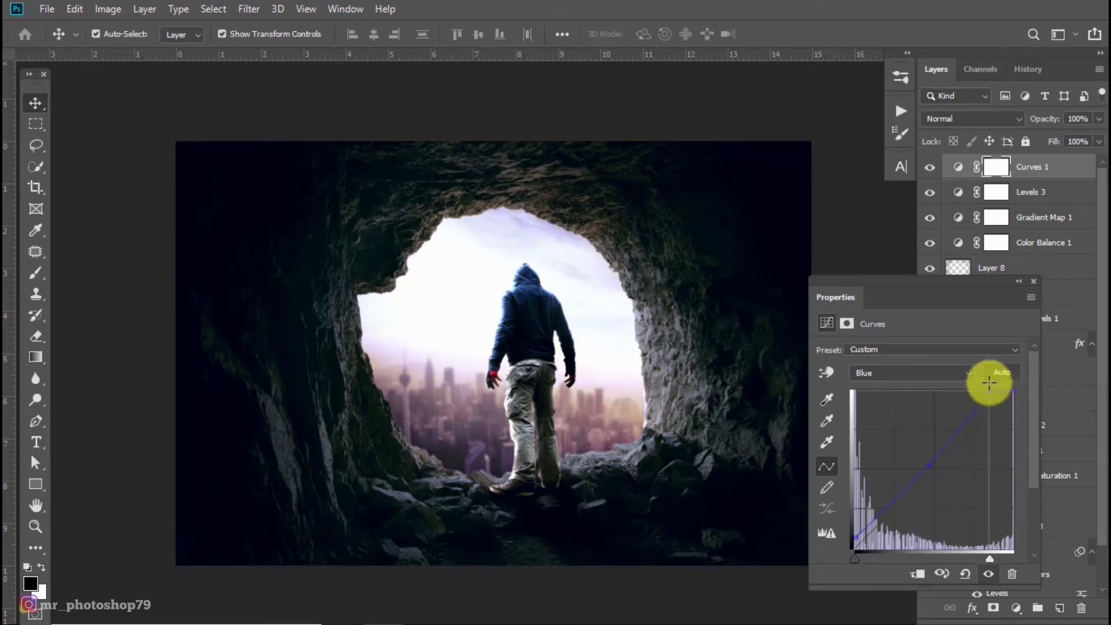
pyautogui.moveTo(1004, 379); pyautogui.dragTo(1048, 393)
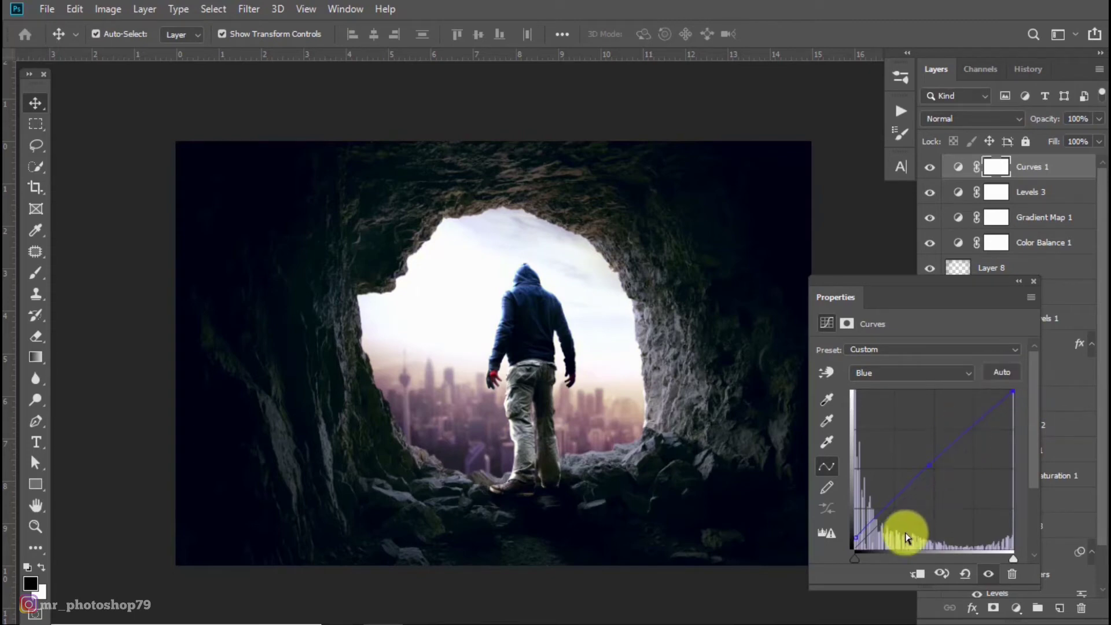
pyautogui.moveTo(855, 540); pyautogui.dragTo(855, 545)
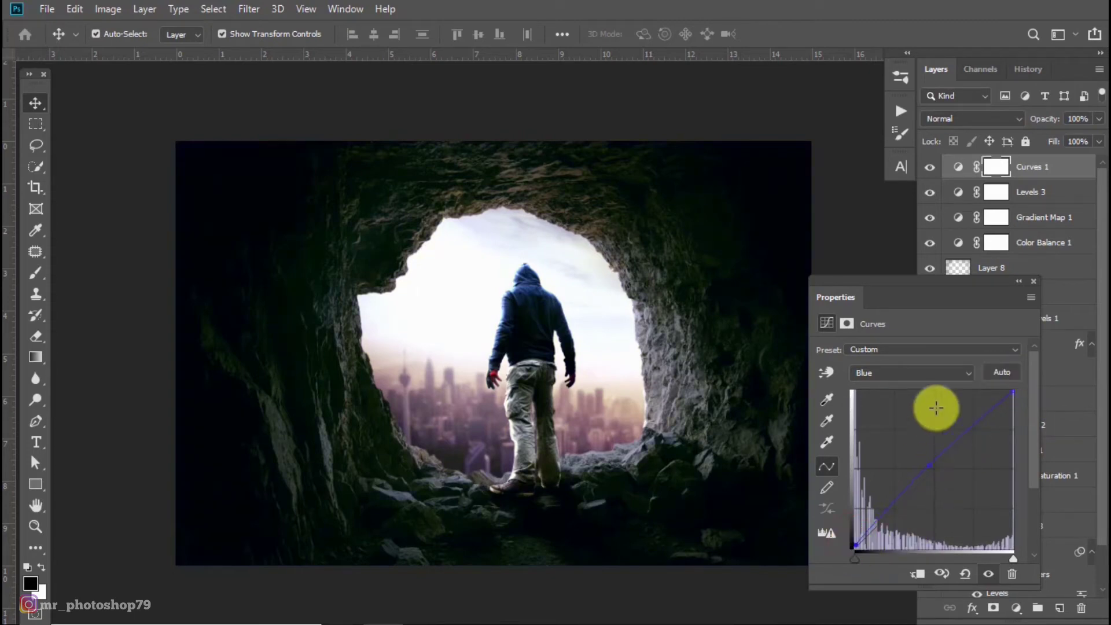
# Step: Lower the red curve's midtones slightly with a new control point, then close Curves
pyautogui.click(932, 382)
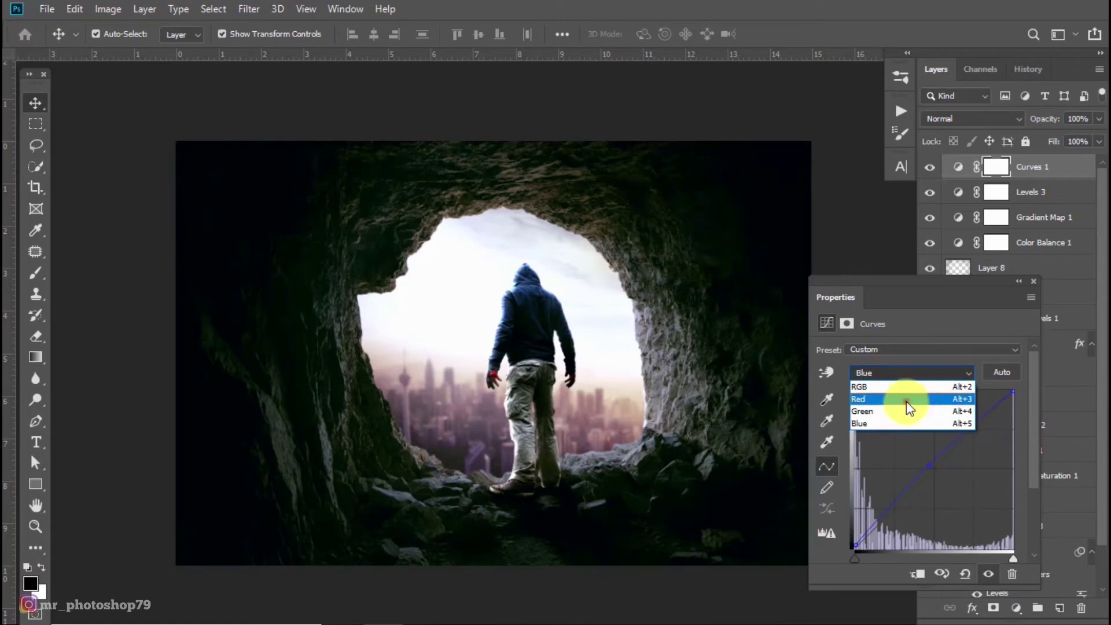
pyautogui.click(906, 401)
pyautogui.click(931, 463)
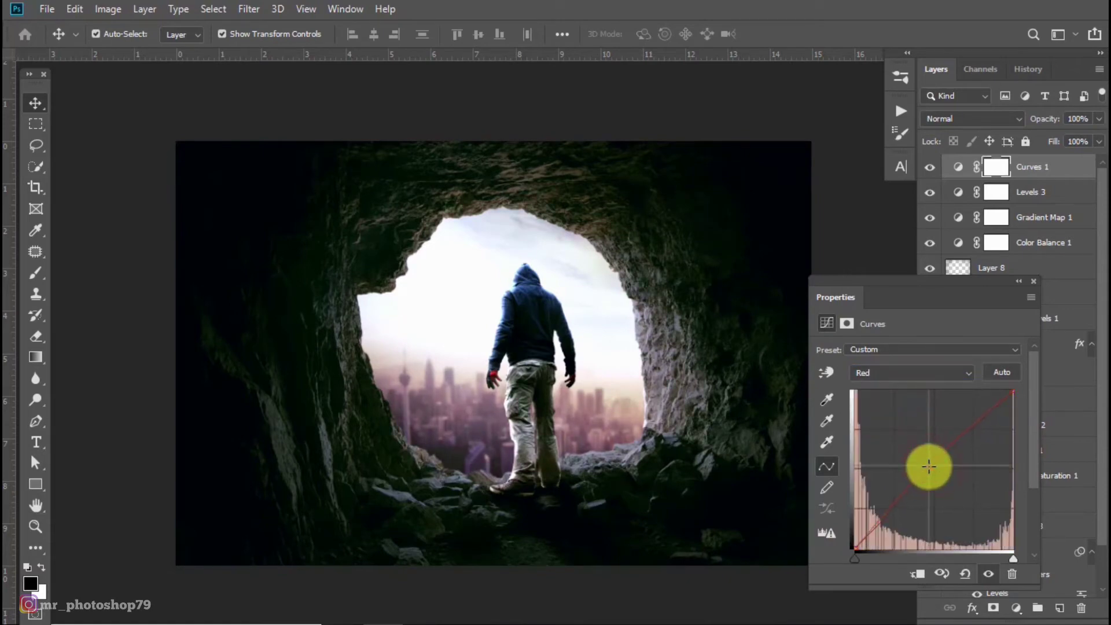
pyautogui.moveTo(926, 464); pyautogui.dragTo(926, 465)
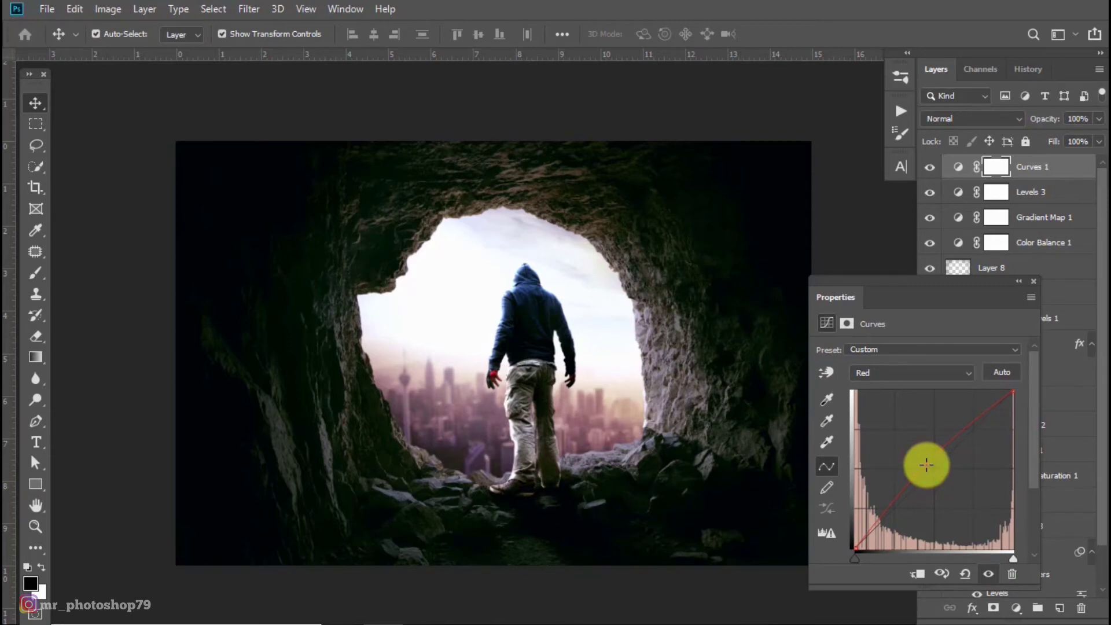
pyautogui.click(927, 465)
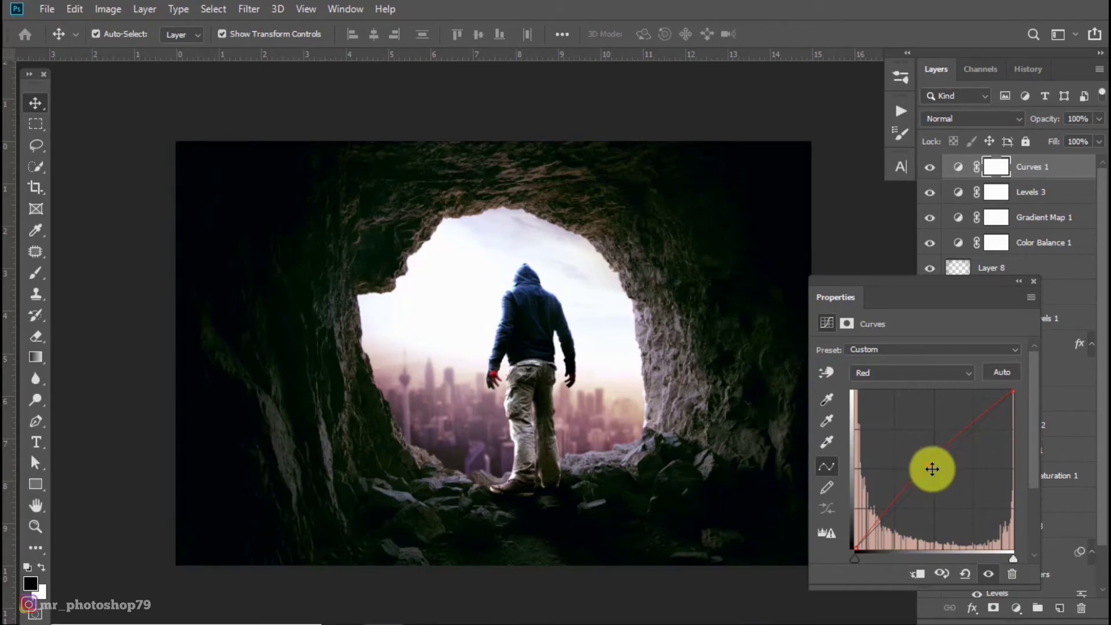
pyautogui.click(1035, 281)
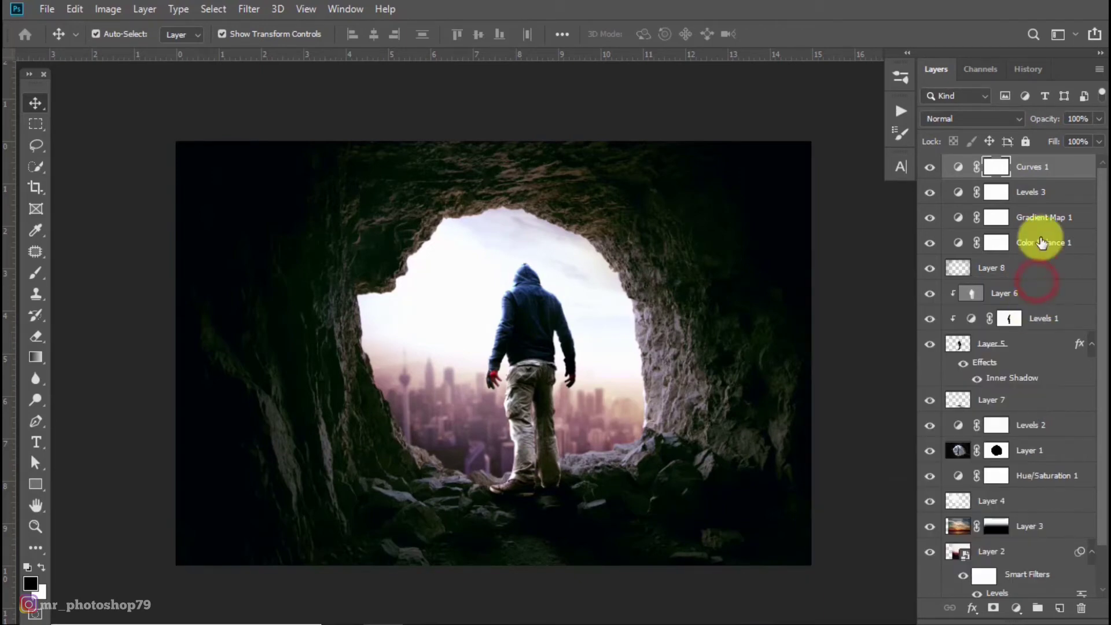
# Step: Reopen the Levels 3 settings, cancelling an accidental mask-refinement dialog
pyautogui.doubleClick(1016, 192)
pyautogui.doubleClick(997, 192)
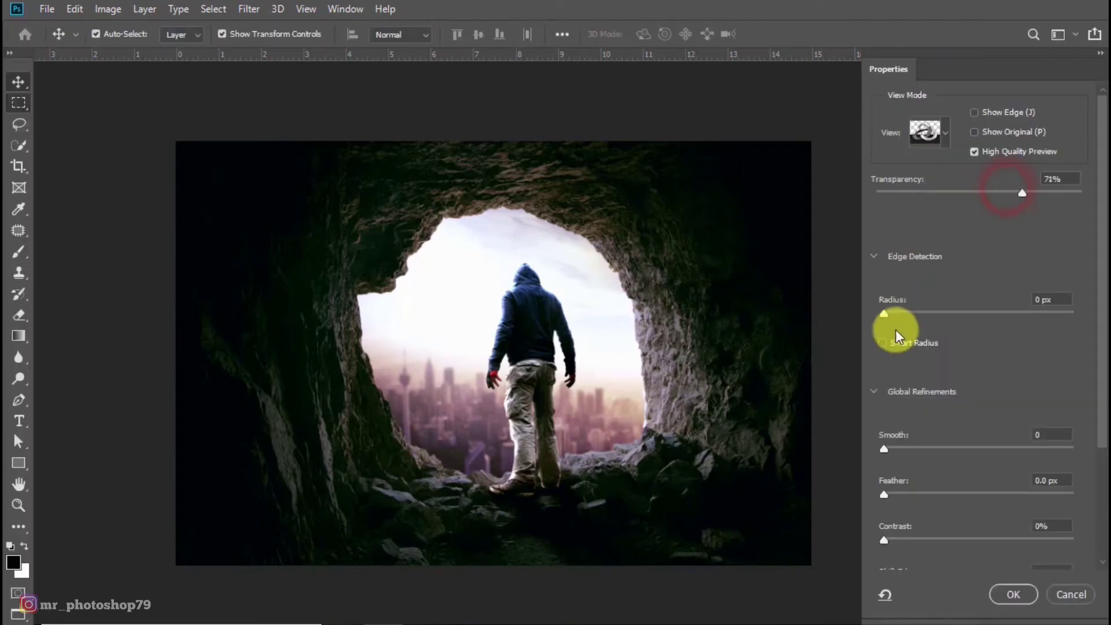
pyautogui.click(1072, 596)
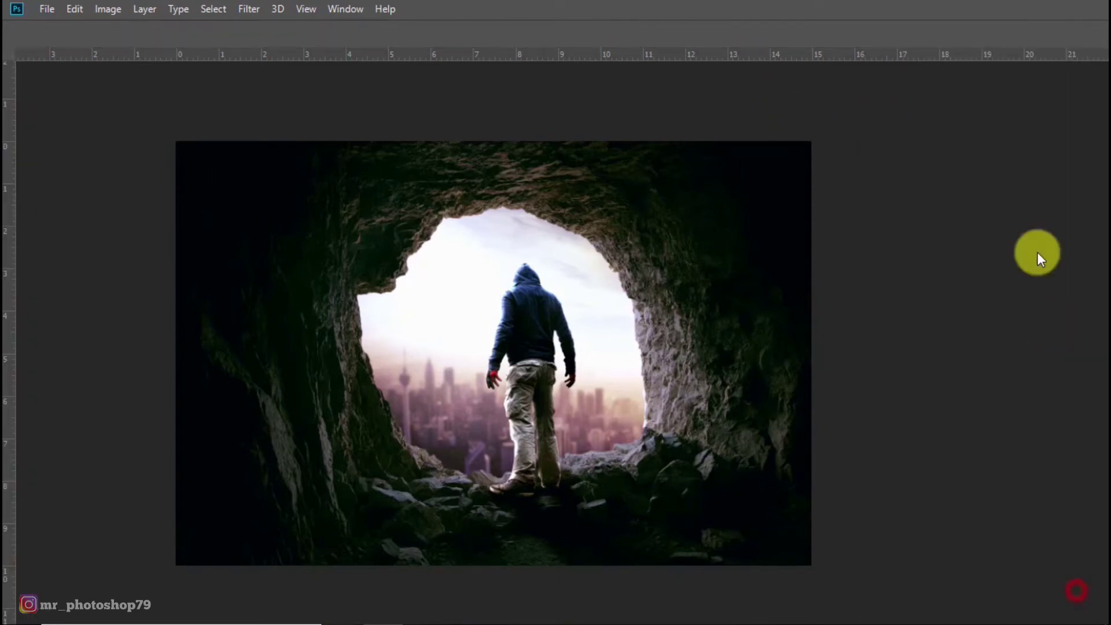
pyautogui.doubleClick(960, 194)
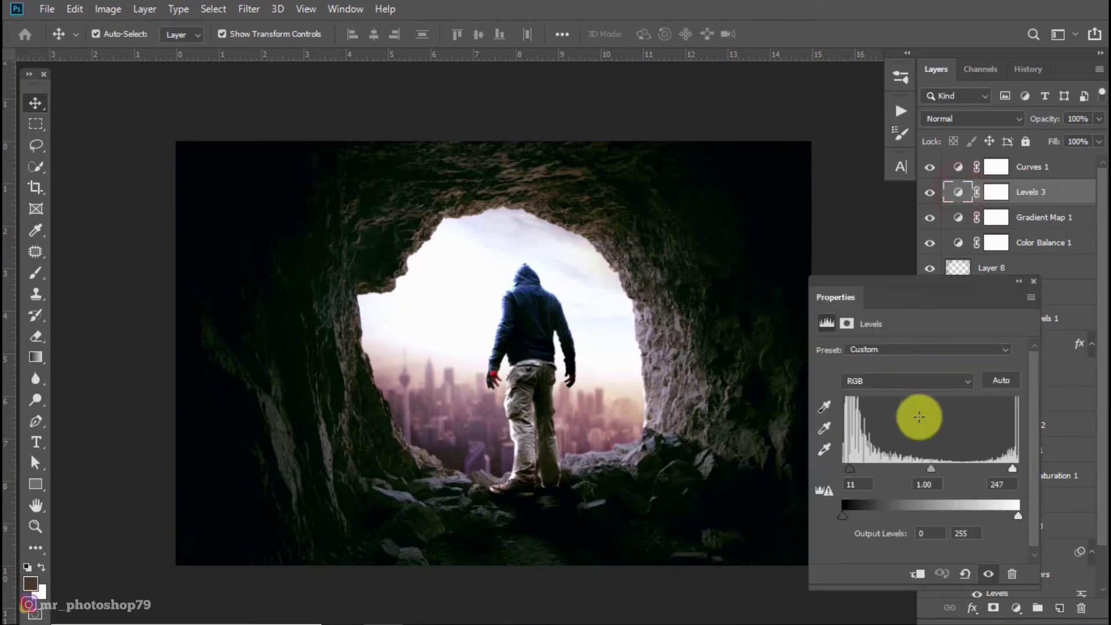
# Step: Set the Green channel white input to 255 and black input to 12
pyautogui.click(915, 379)
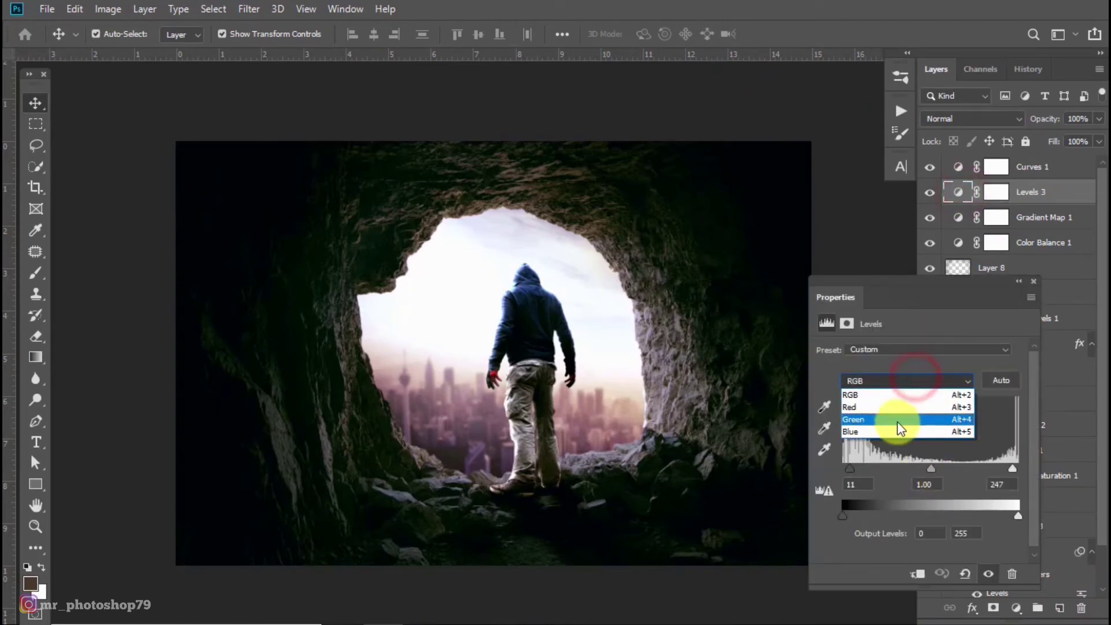
pyautogui.click(906, 430)
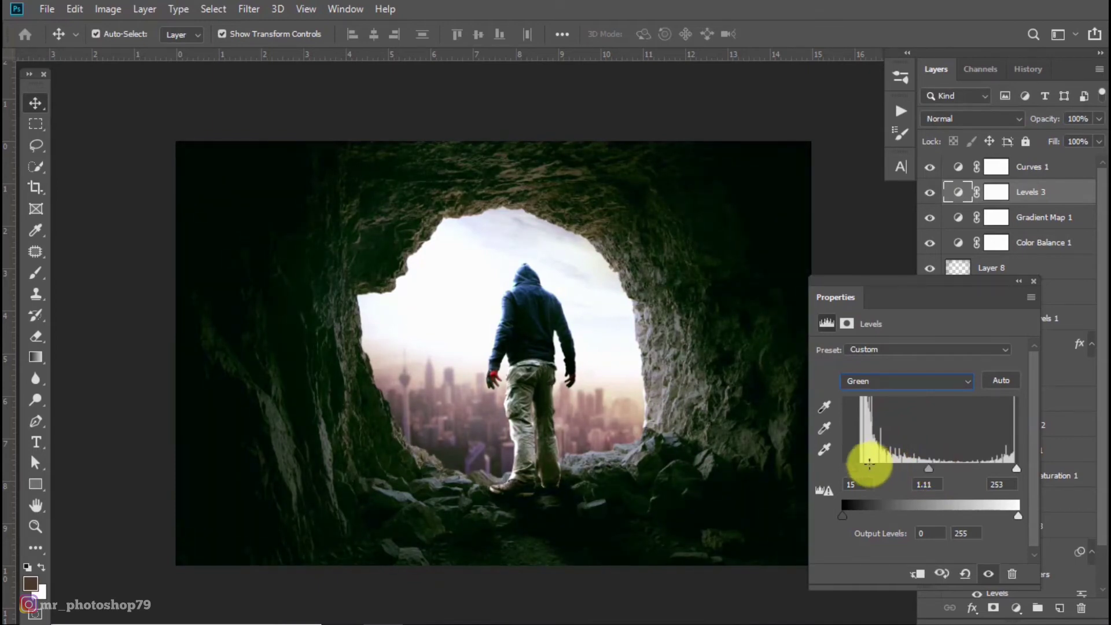
pyautogui.moveTo(1011, 464); pyautogui.dragTo(1026, 465)
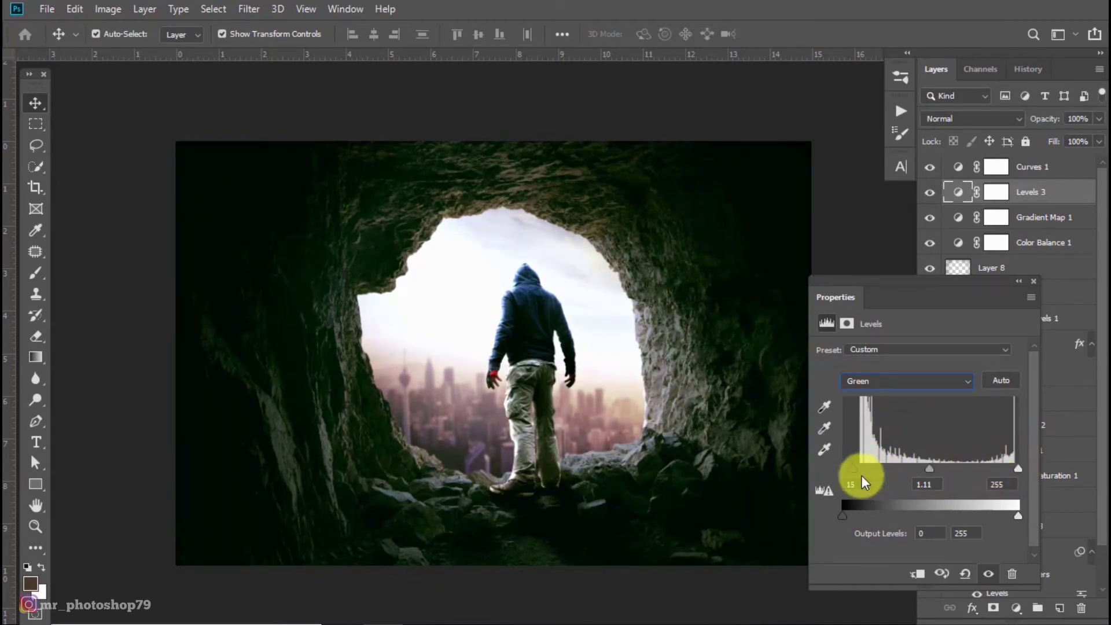
pyautogui.moveTo(862, 478); pyautogui.dragTo(849, 466)
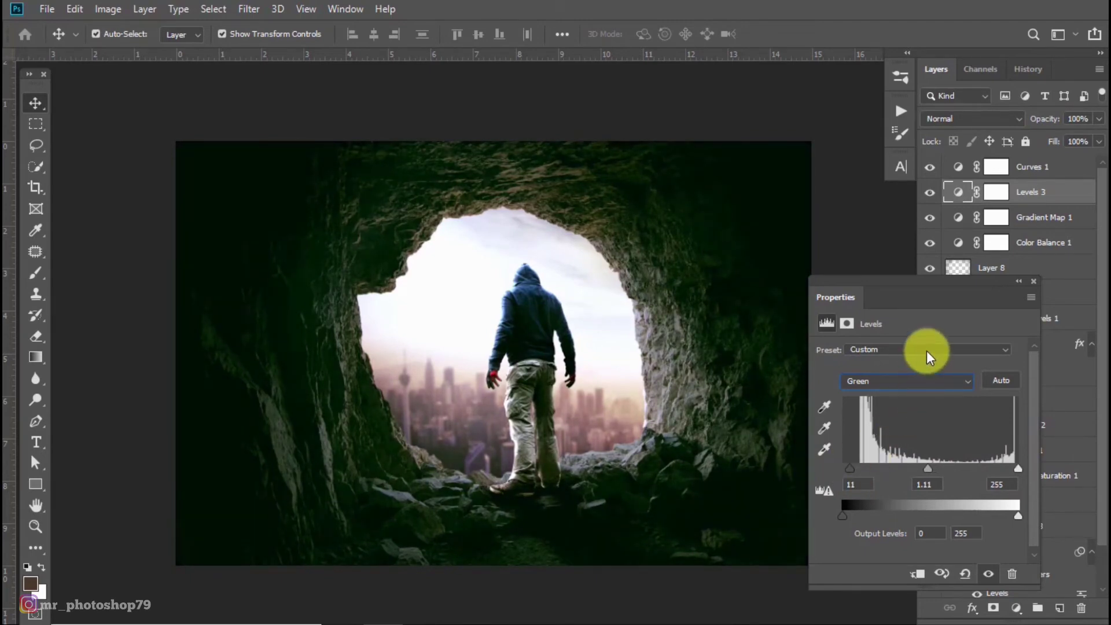
# Step: Set the Blue channel midtones to 1.17 and white input to 251
pyautogui.click(918, 380)
pyautogui.click(903, 438)
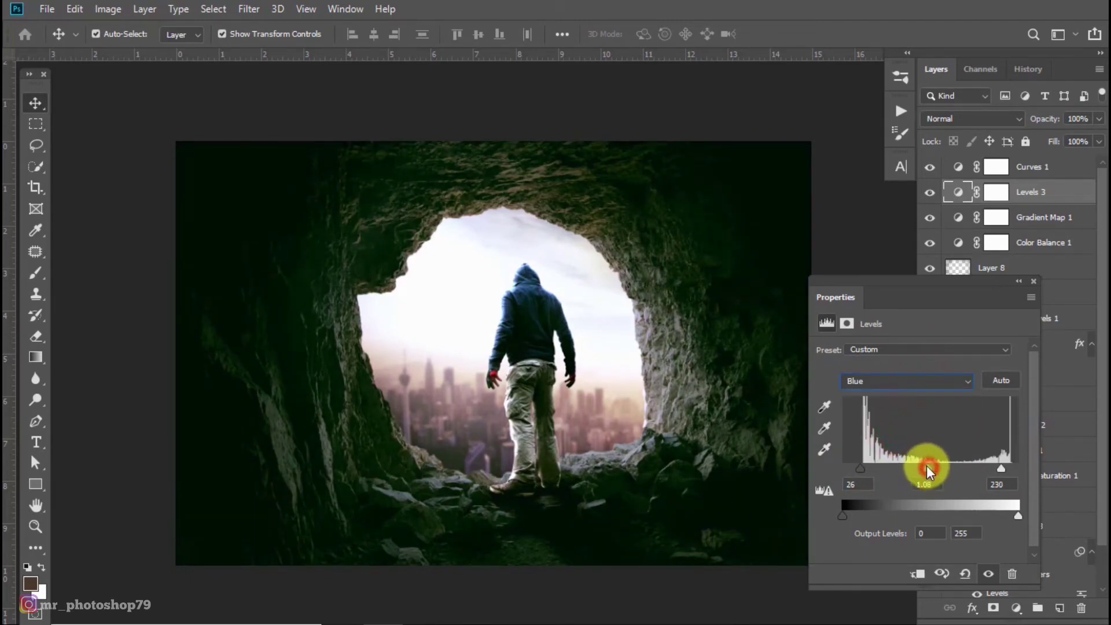
pyautogui.moveTo(927, 470); pyautogui.dragTo(929, 472)
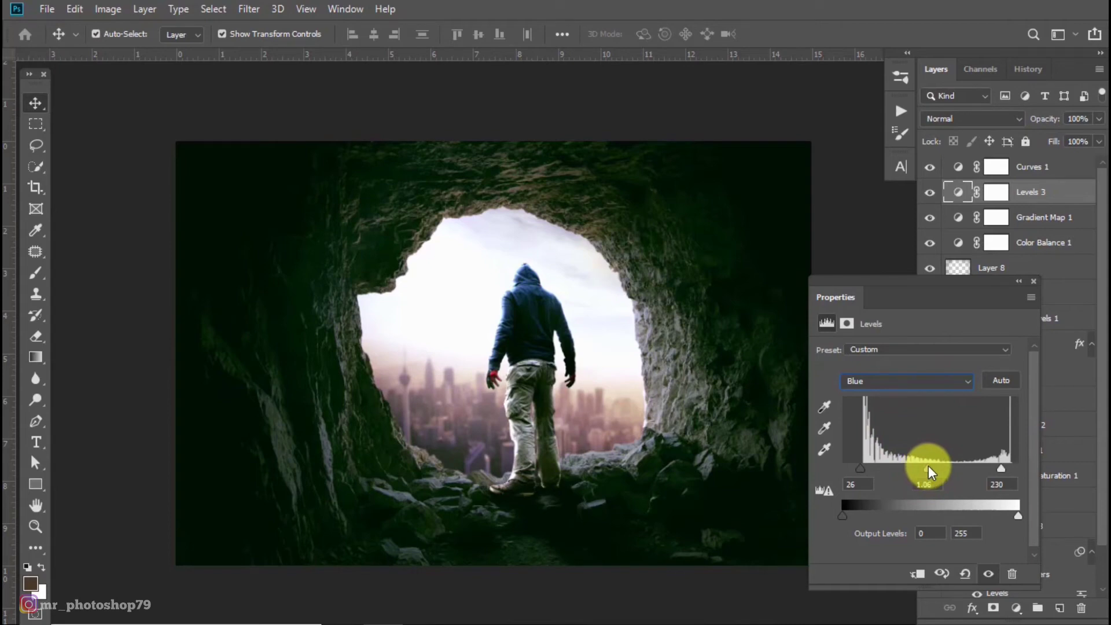
pyautogui.moveTo(1001, 467)
pyautogui.mouseDown()
pyautogui.moveTo(1016, 467)
pyautogui.moveTo(1004, 467)
pyautogui.mouseUp()
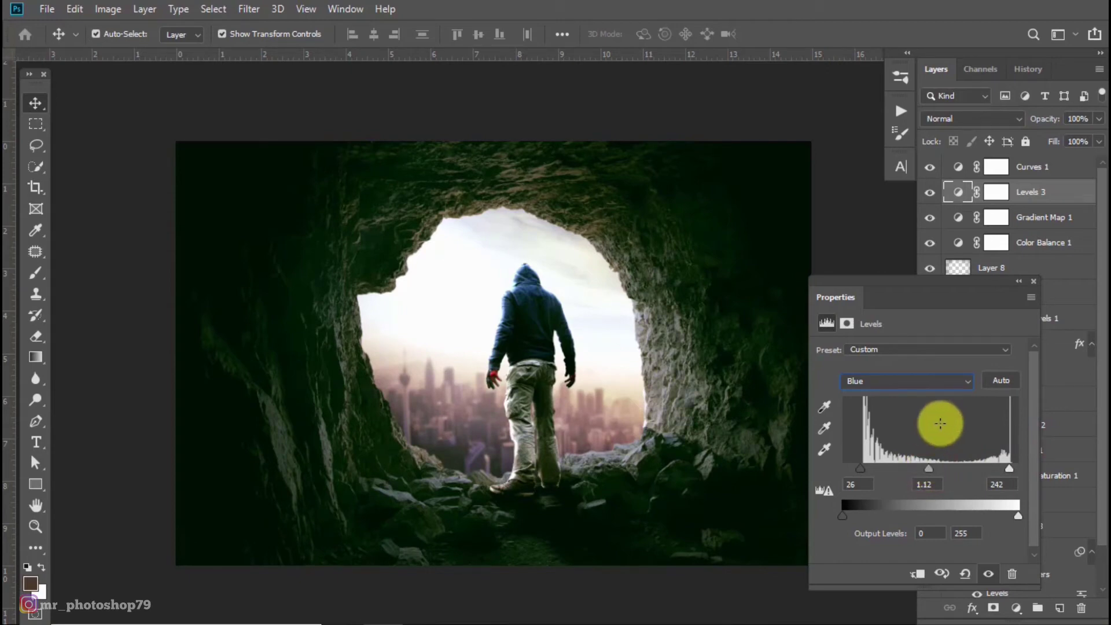
# Step: Adjust the Red channel's input white and dim its output highlight level
pyautogui.click(927, 382)
pyautogui.click(897, 410)
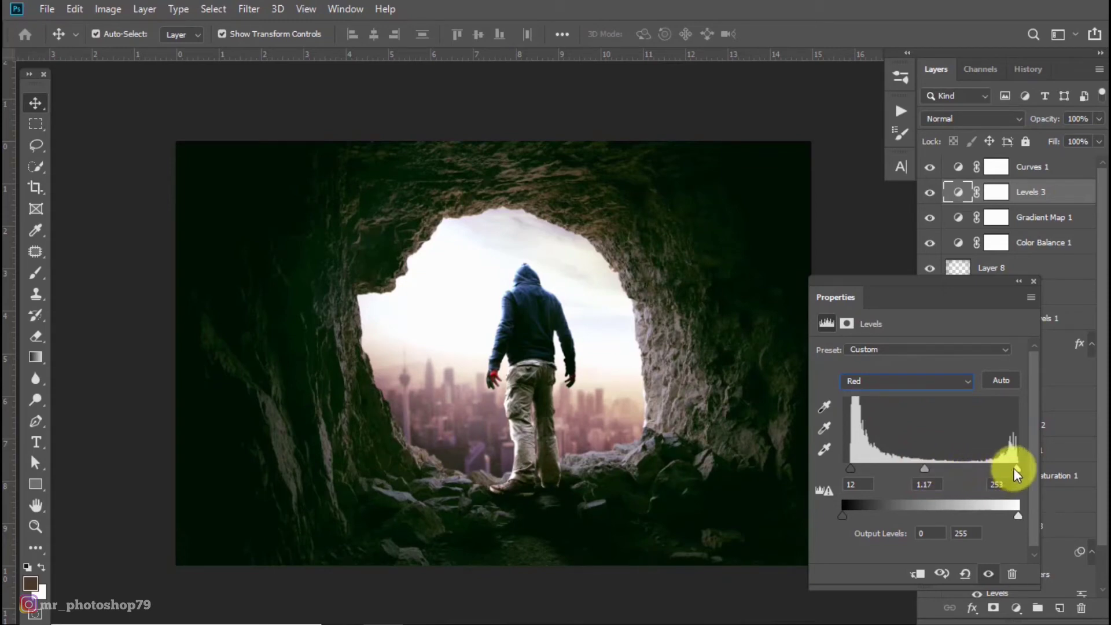
pyautogui.moveTo(1014, 467); pyautogui.dragTo(1019, 467)
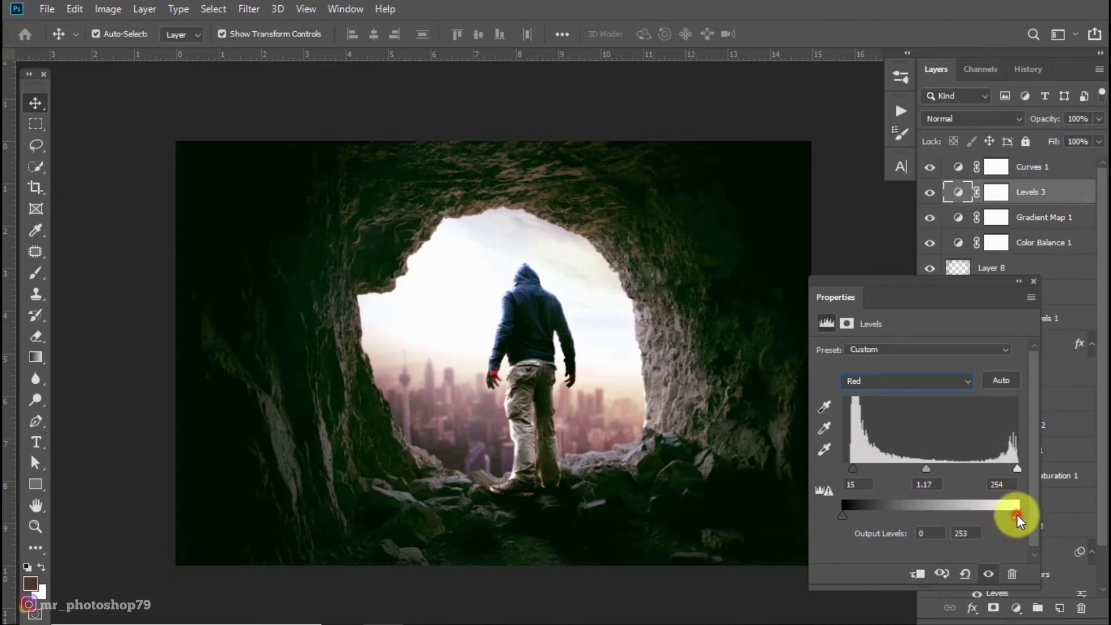
pyautogui.moveTo(1018, 515); pyautogui.dragTo(1006, 515)
# Step: Retune the Green channel inputs to 13, 1.19 and 249, then close Levels
pyautogui.click(917, 382)
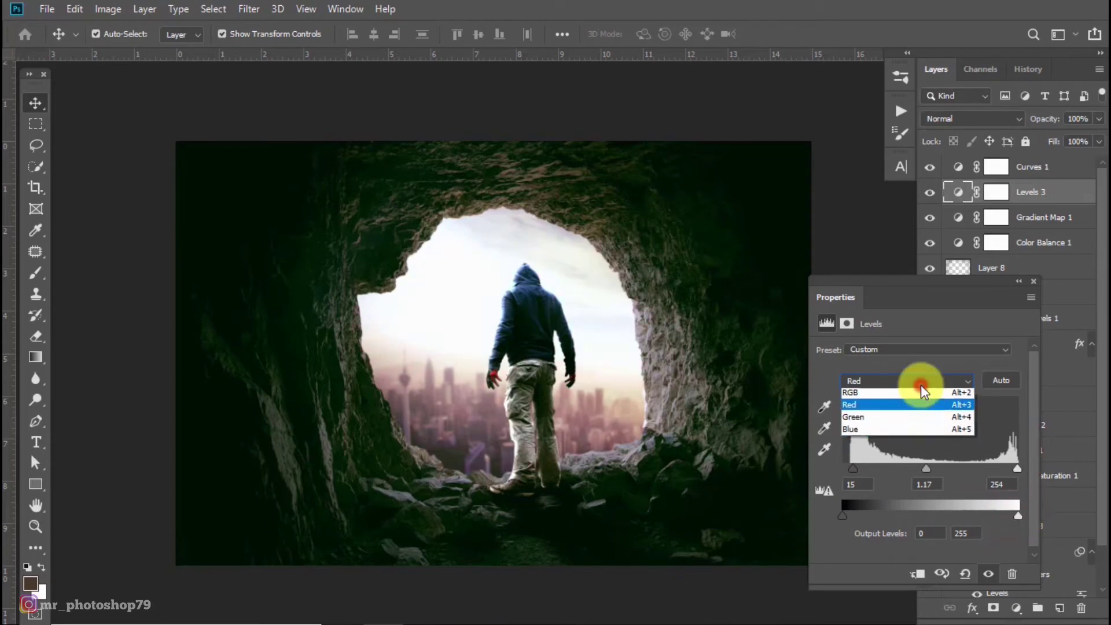
pyautogui.click(905, 417)
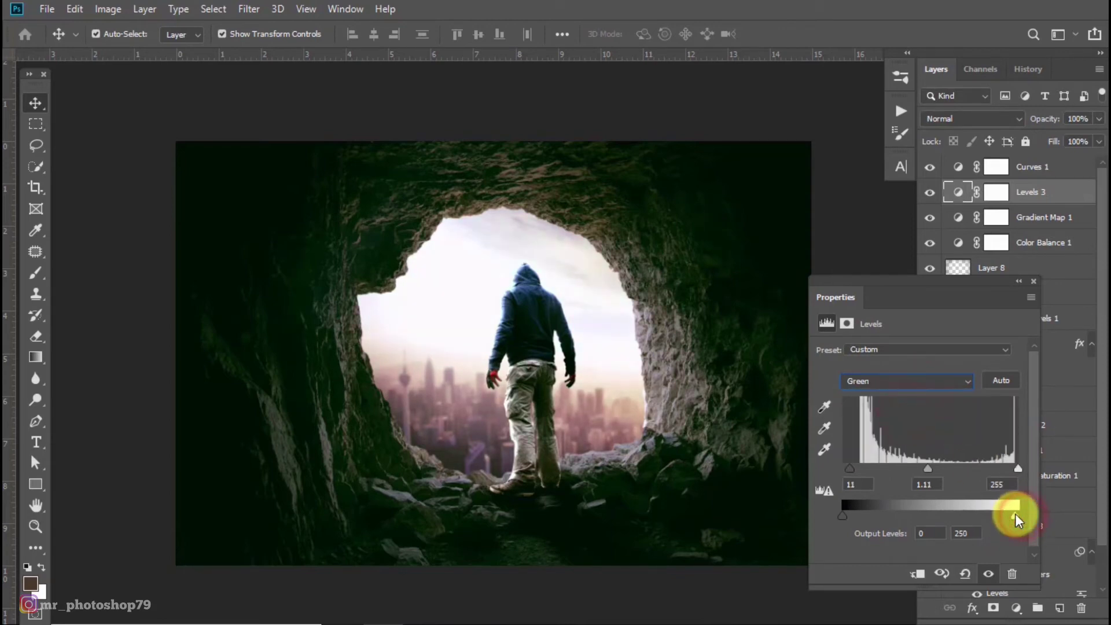
pyautogui.moveTo(1023, 515); pyautogui.dragTo(1022, 510)
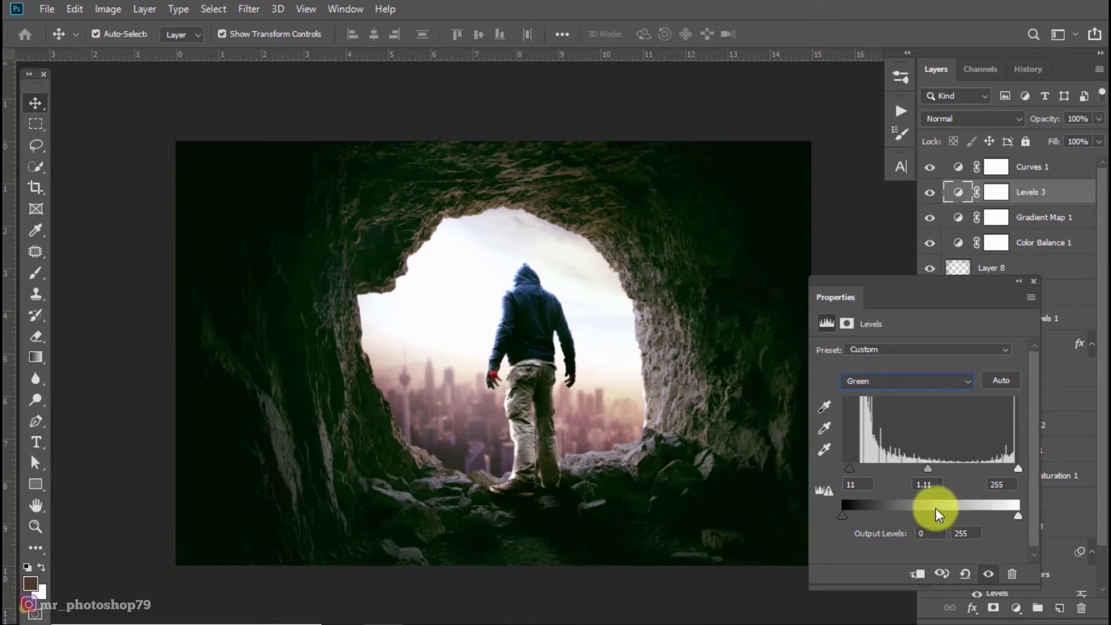
pyautogui.moveTo(841, 513)
pyautogui.mouseDown()
pyautogui.moveTo(861, 516)
pyautogui.moveTo(848, 513)
pyautogui.mouseUp()
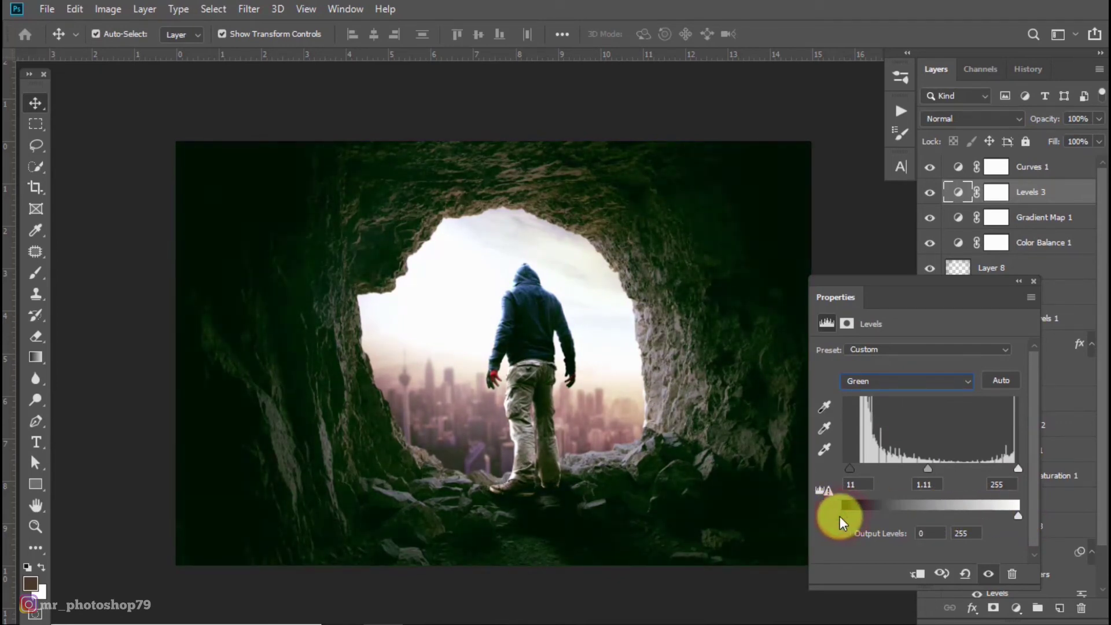
pyautogui.moveTo(849, 468); pyautogui.dragTo(849, 467)
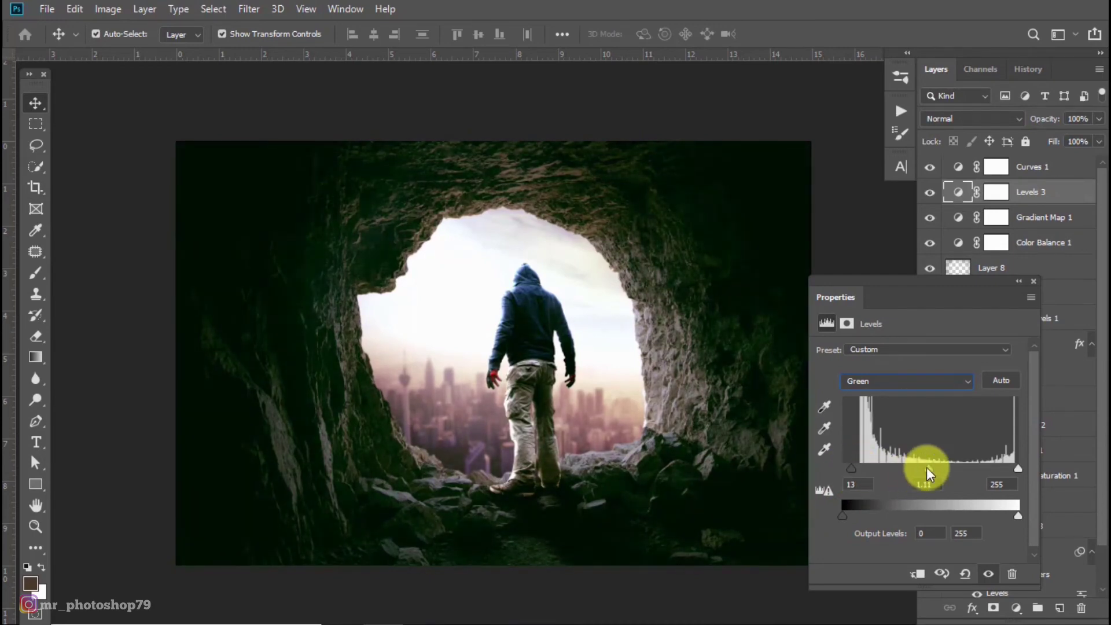
pyautogui.moveTo(922, 467); pyautogui.dragTo(925, 467)
pyautogui.moveTo(1018, 468); pyautogui.dragTo(1016, 470)
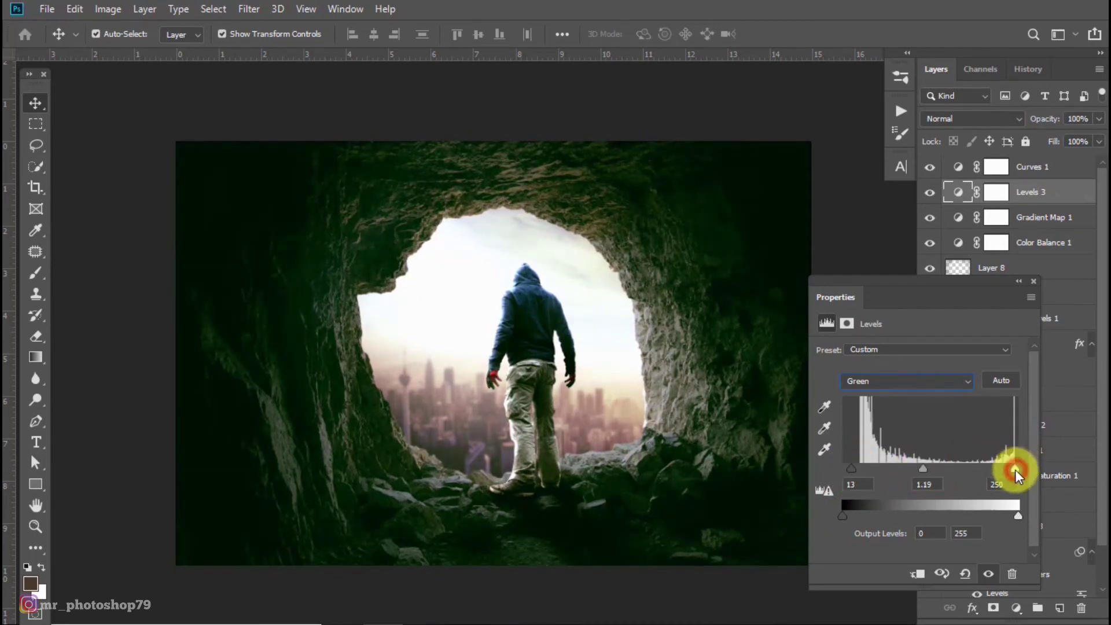
pyautogui.click(1035, 280)
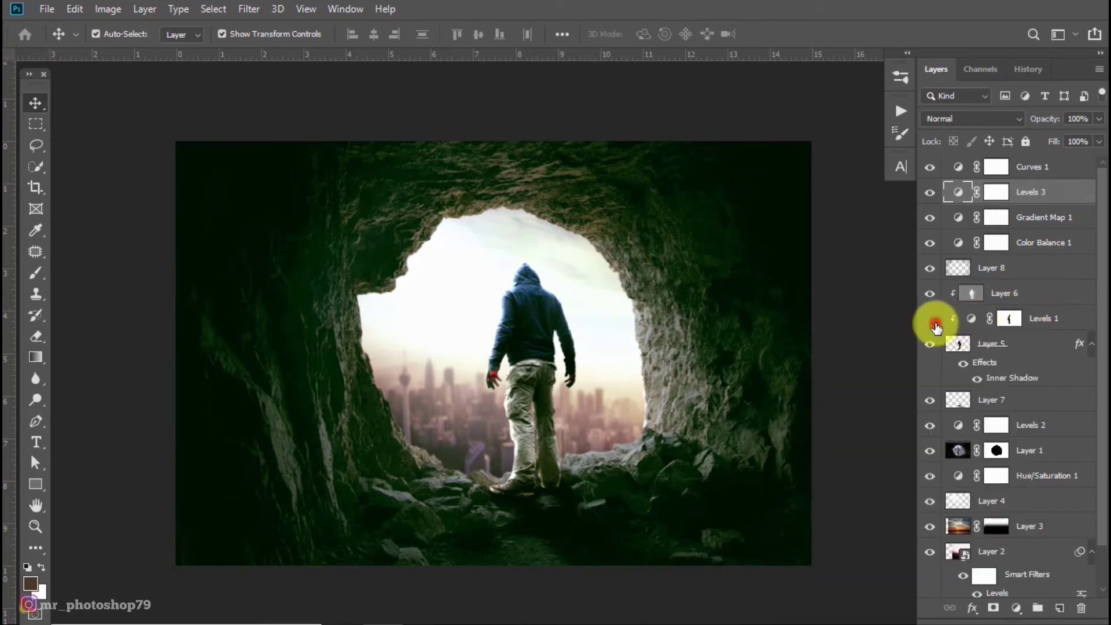
# Step: Toggle Levels 1, Gradient Map 1 and Color Balance 1 visibility to compare, checking Gradient Map settings
pyautogui.click(933, 323)
pyautogui.click(931, 219)
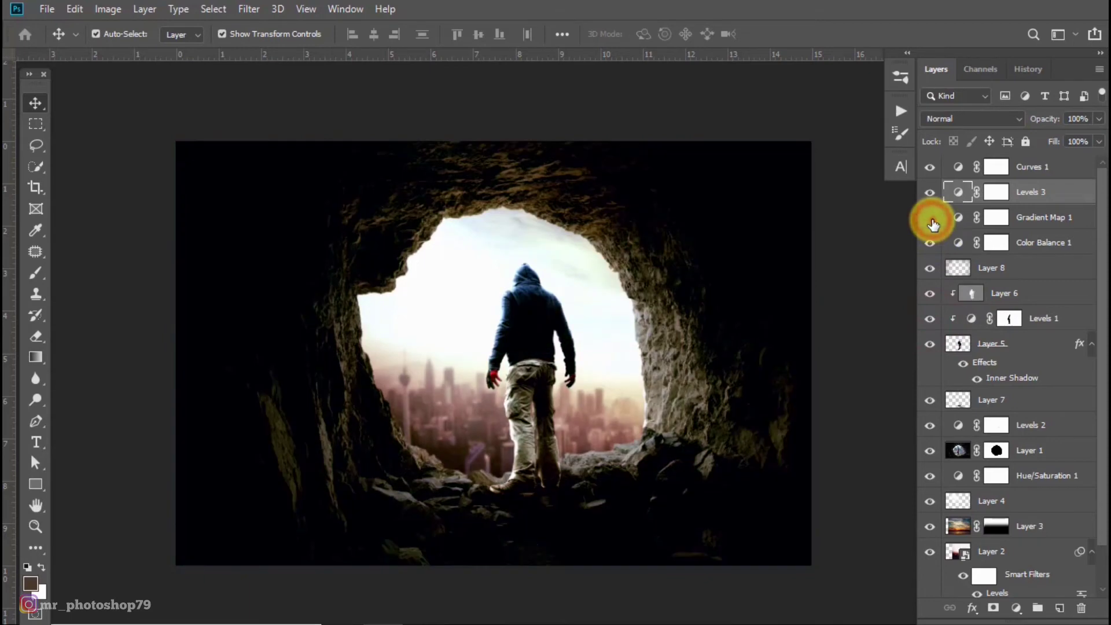
pyautogui.click(929, 241)
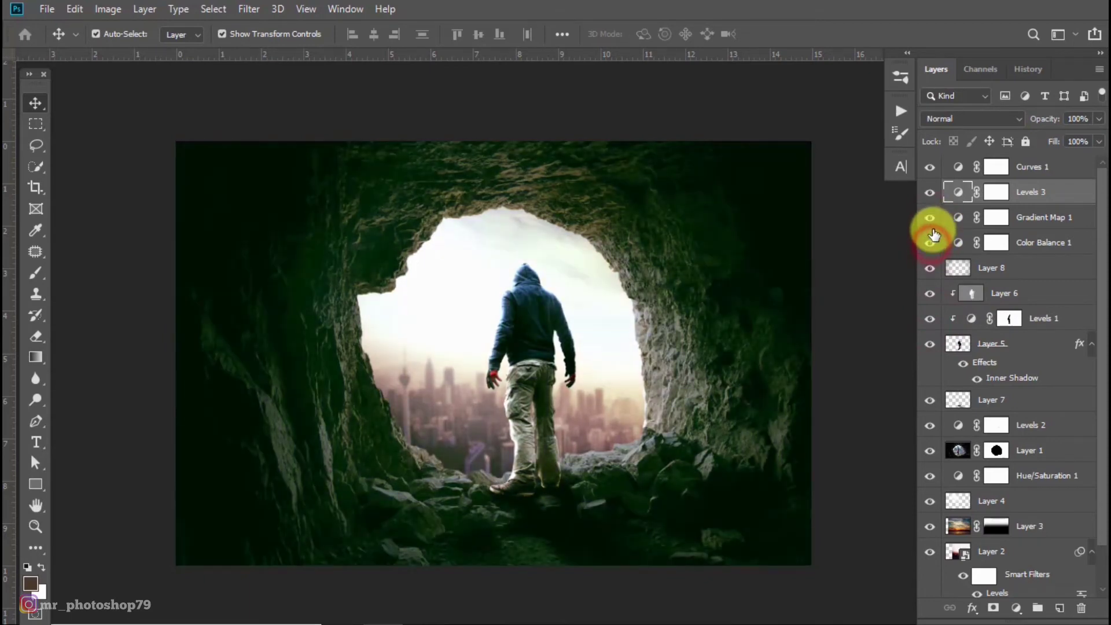
pyautogui.doubleClick(958, 218)
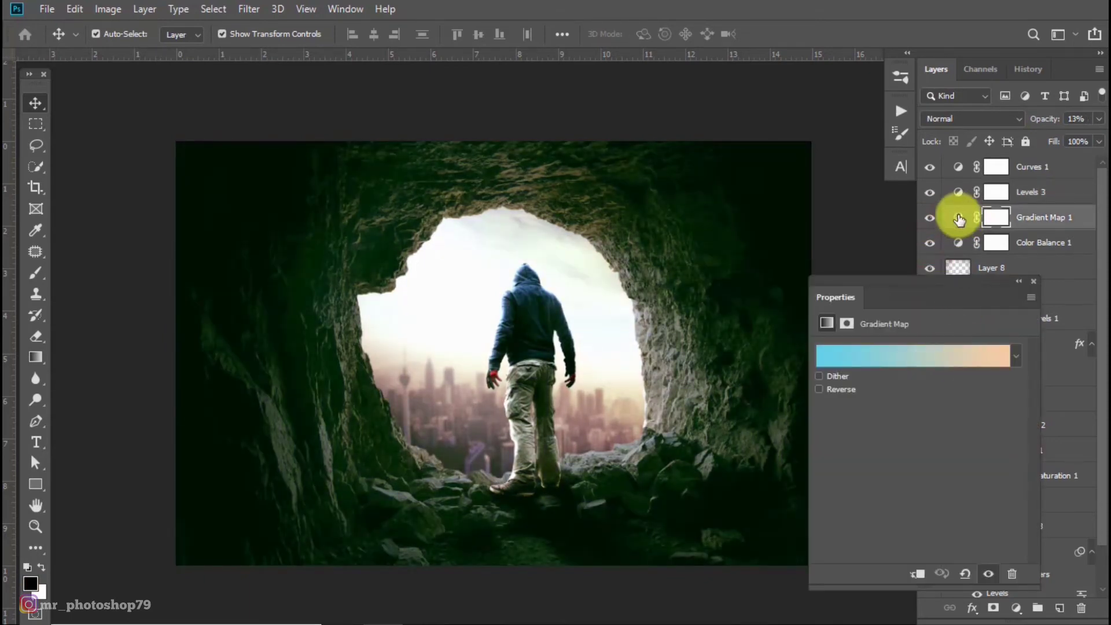
pyautogui.click(1034, 282)
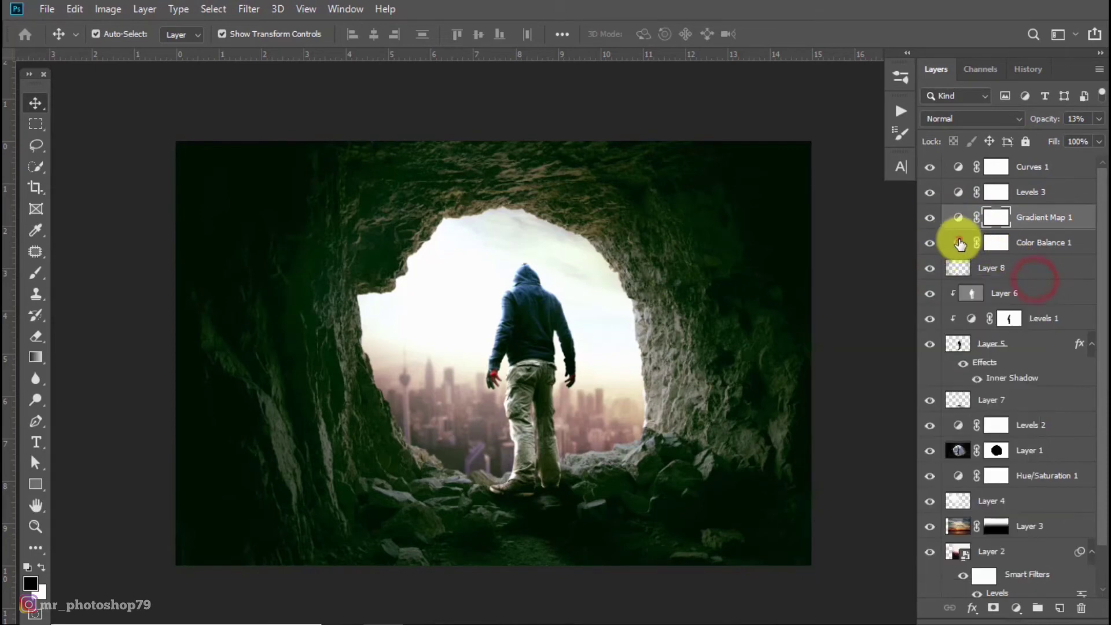
# Step: Adjust Color Balance 1's shadows along the cyan–red slider
pyautogui.doubleClick(959, 243)
pyautogui.click(902, 357)
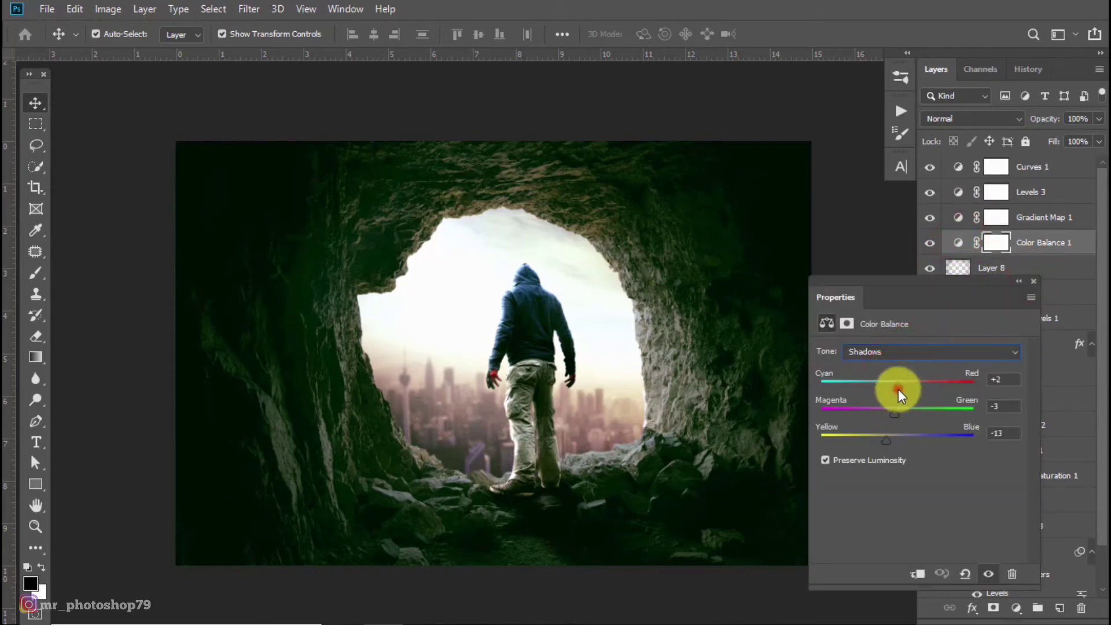
pyautogui.moveTo(898, 389); pyautogui.dragTo(892, 408)
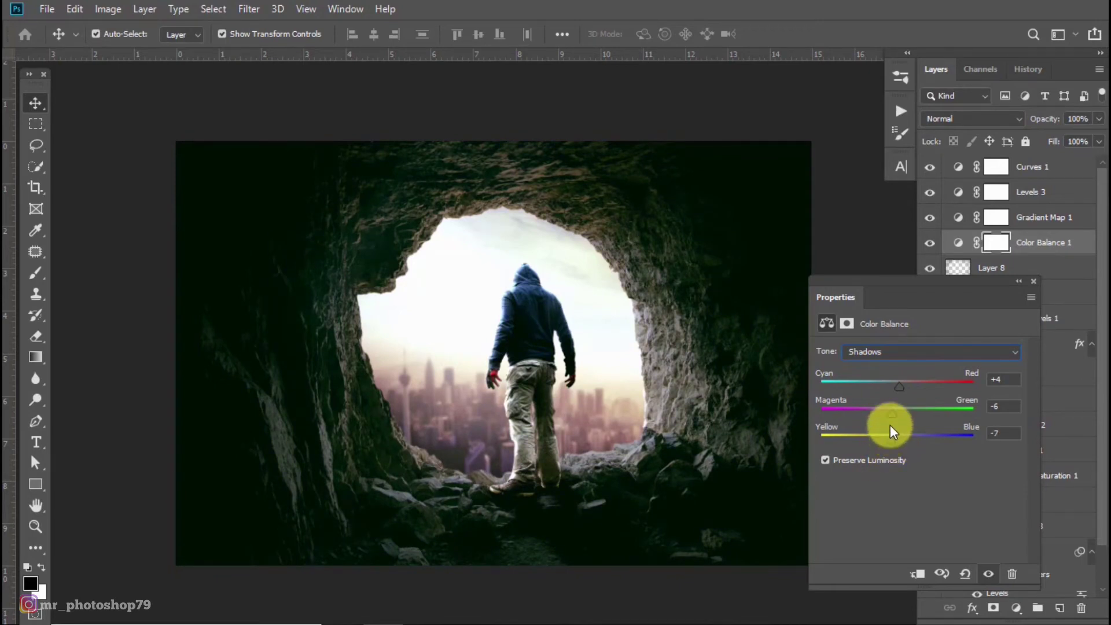
# Step: Set the Color Balance highlights to +6, +3, +7
pyautogui.click(964, 347)
pyautogui.click(898, 392)
pyautogui.moveTo(903, 411); pyautogui.dragTo(901, 440)
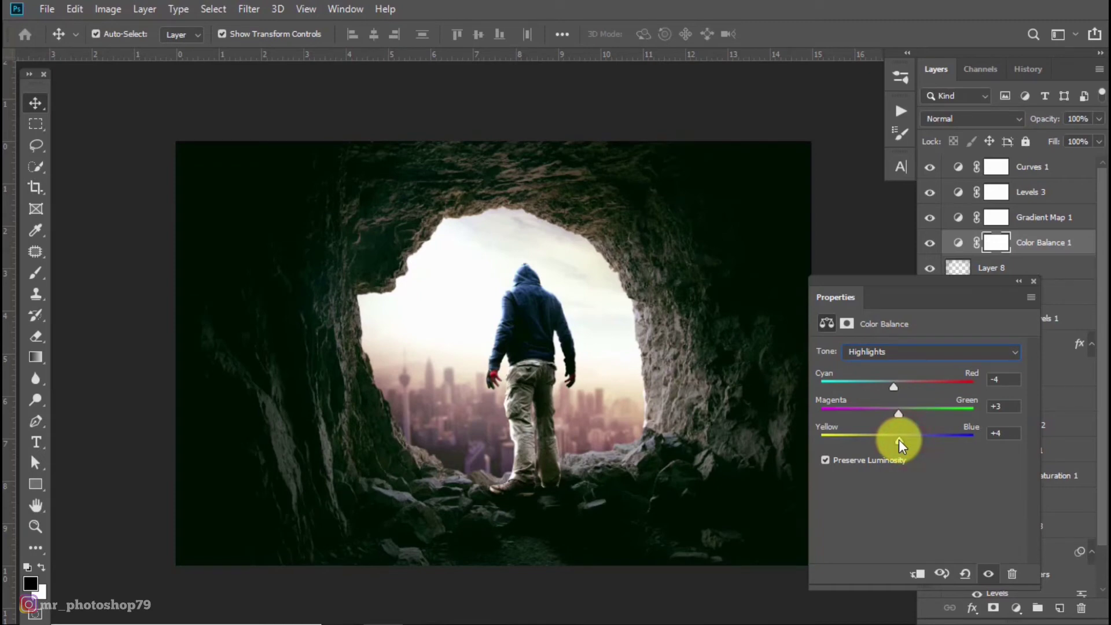
pyautogui.moveTo(901, 439); pyautogui.dragTo(902, 439)
pyautogui.moveTo(893, 387); pyautogui.dragTo(901, 387)
# Step: Set the midtones to +7, +2, +7, nudging slightly toward green, and close
pyautogui.click(904, 350)
pyautogui.click(895, 378)
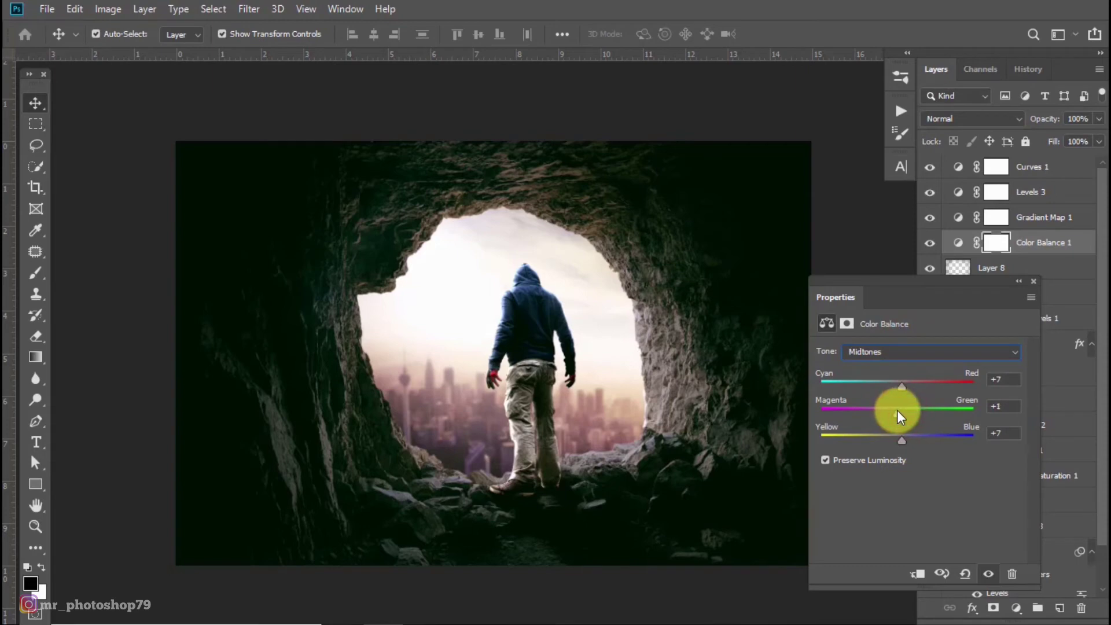
pyautogui.moveTo(896, 409); pyautogui.dragTo(898, 408)
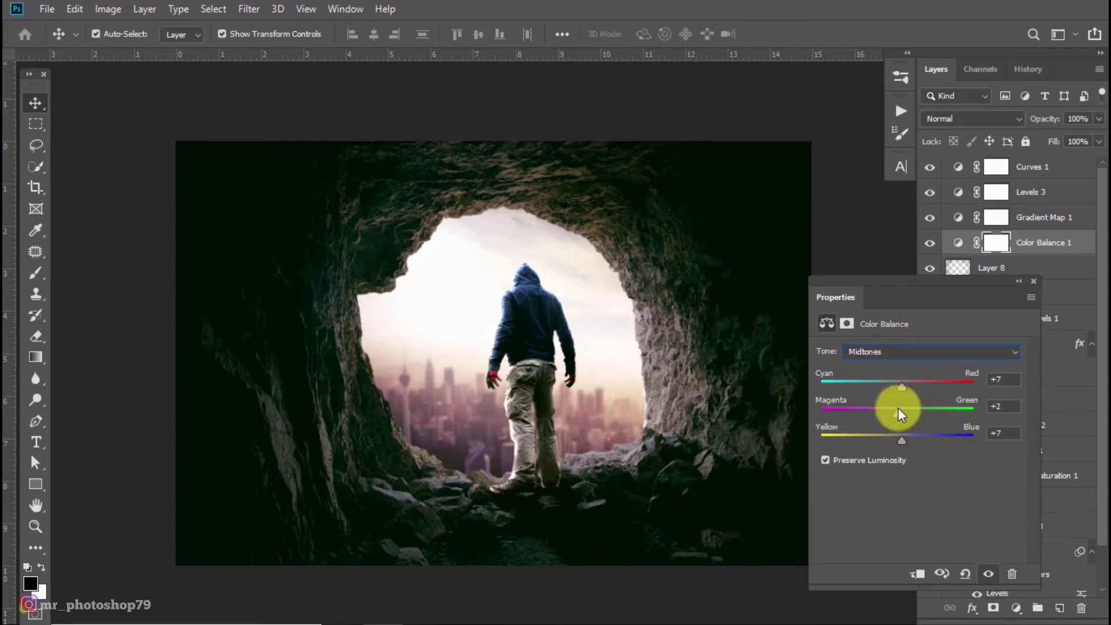
pyautogui.click(1043, 277)
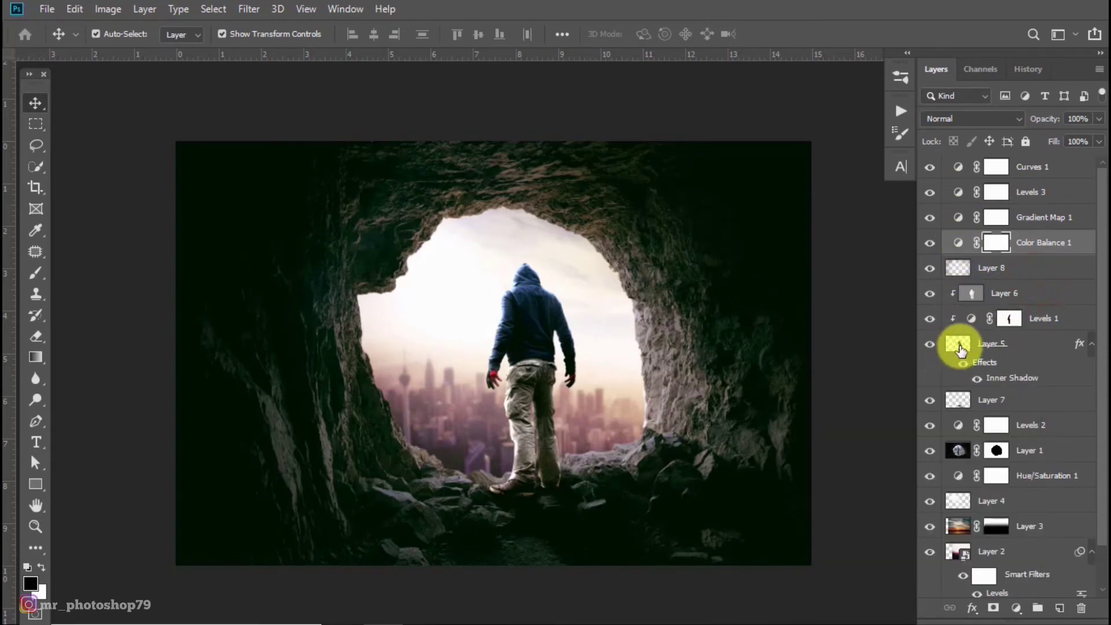
pyautogui.click(959, 346)
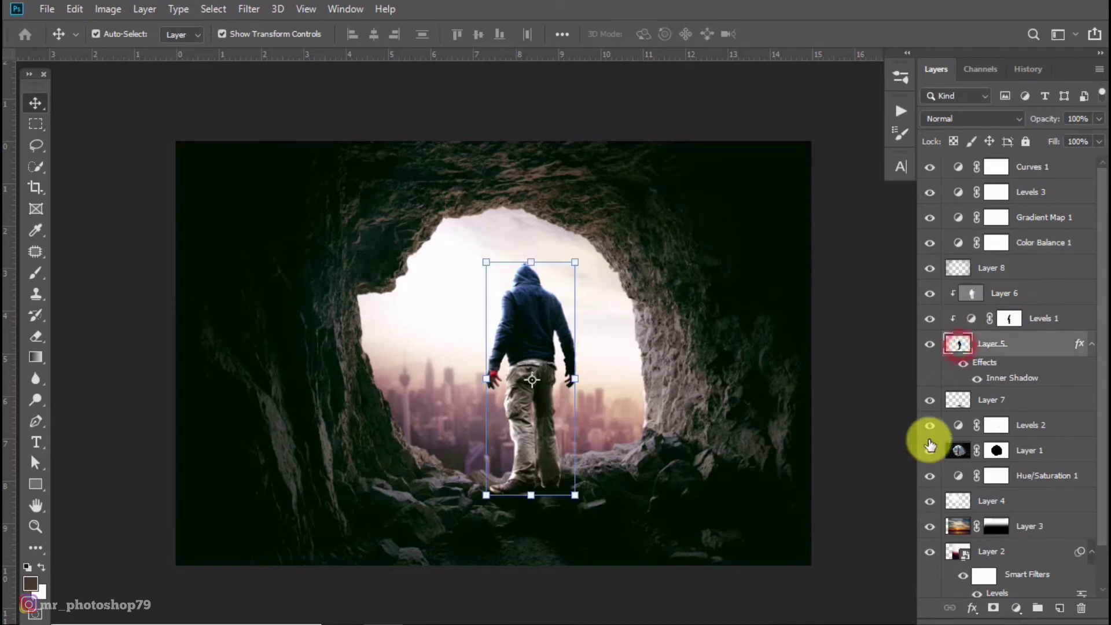
pyautogui.click(972, 320)
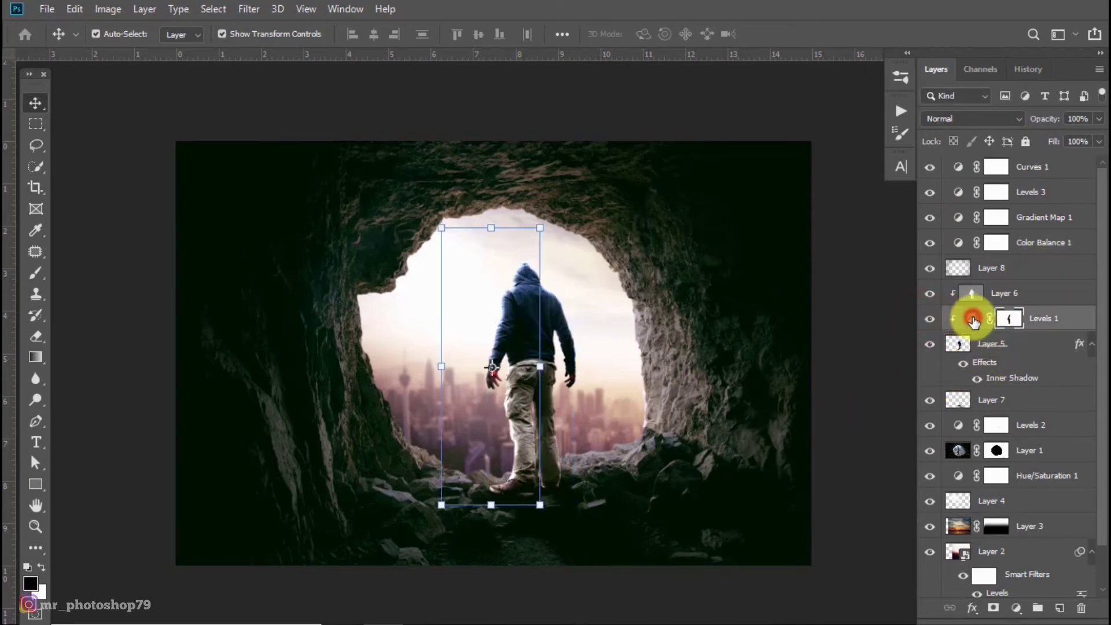
pyautogui.doubleClick(973, 320)
pyautogui.click(1034, 281)
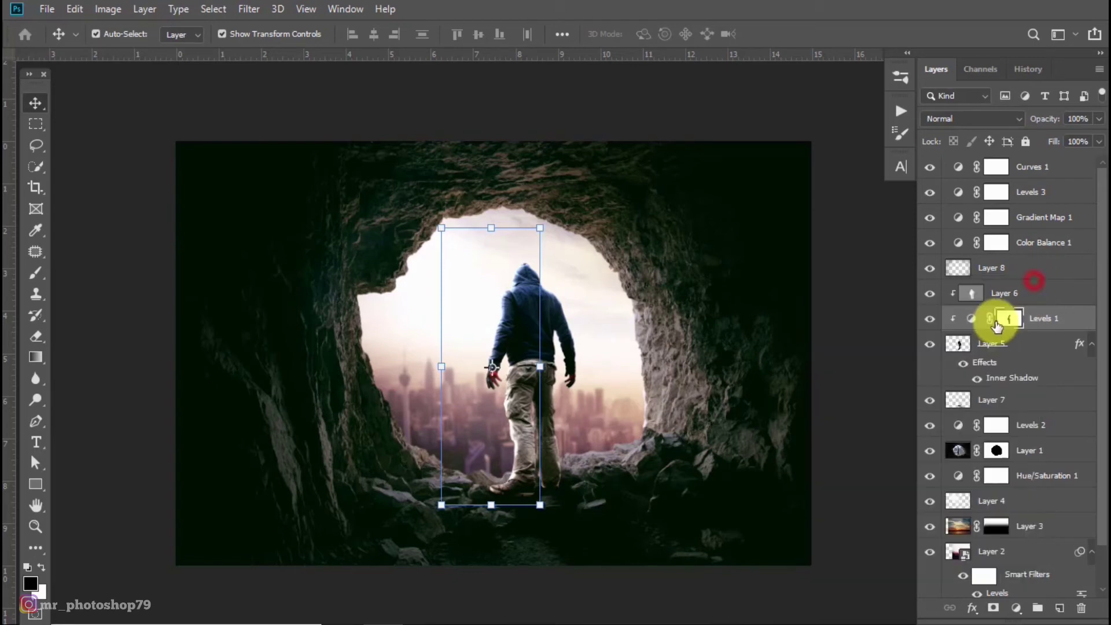
pyautogui.click(930, 319)
pyautogui.click(930, 320)
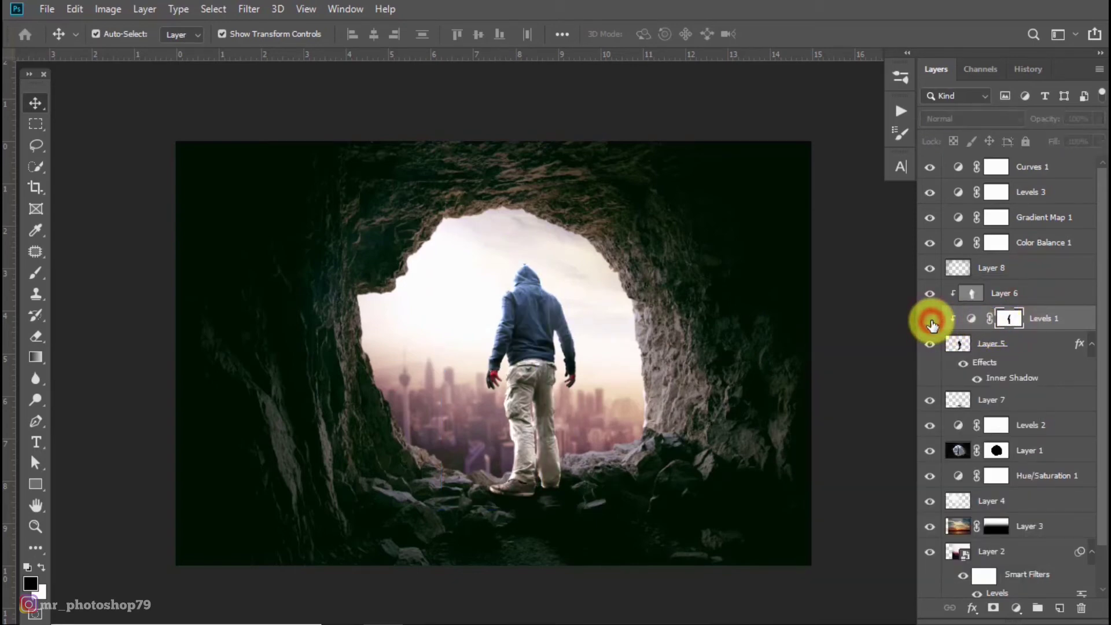
# Step: Select Curves 1 and stamp all visible layers into a new merged Layer 9
pyautogui.click(670, 293)
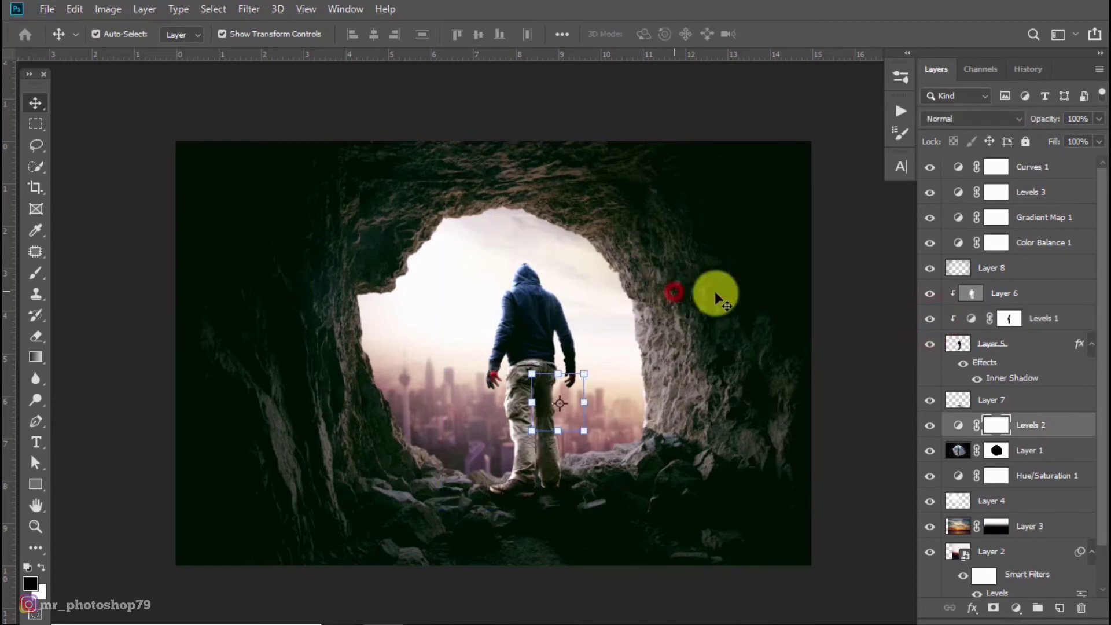
pyautogui.click(1049, 172)
pyautogui.hotkey('ctrl', 'shift', 'alt', 'e')
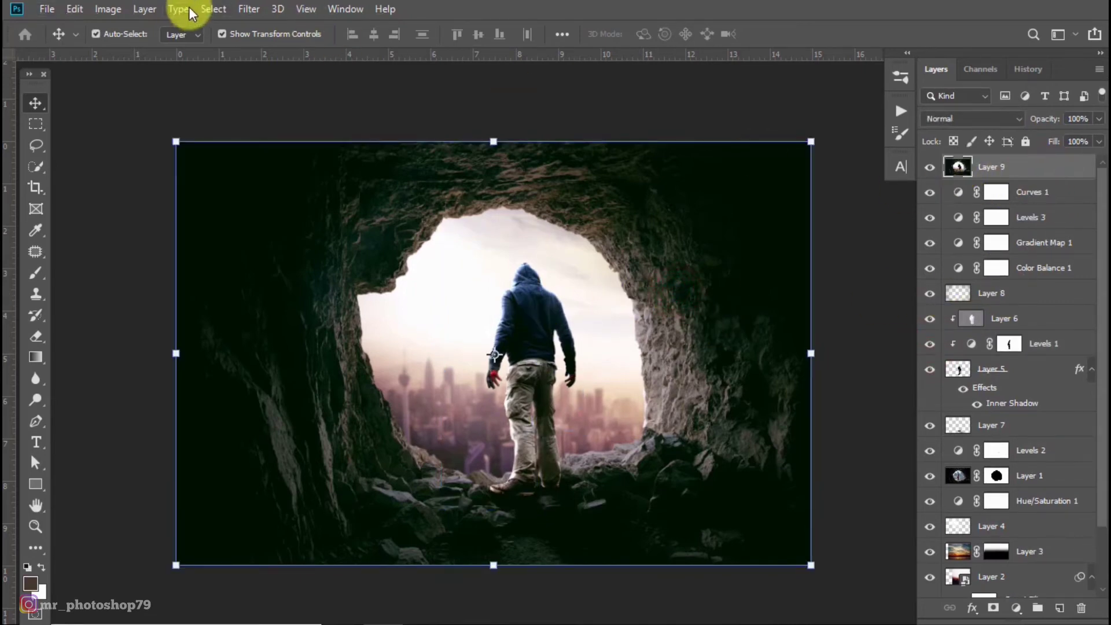
# Step: Preview Unsharp Mask sharpening on the man's hood and the cave edge
pyautogui.click(248, 9)
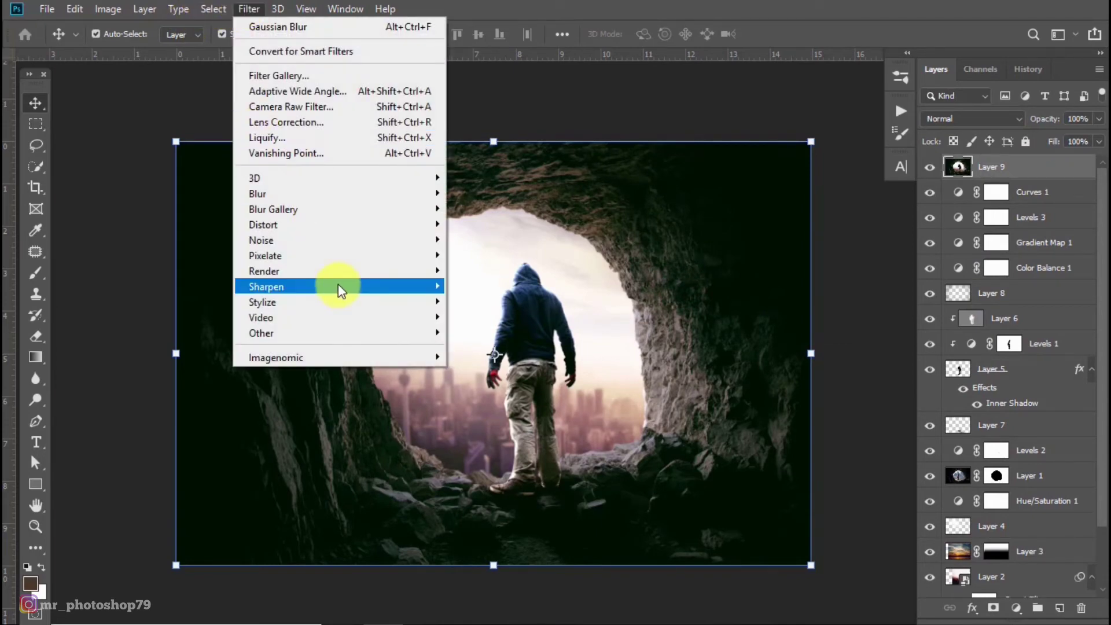
pyautogui.click(492, 372)
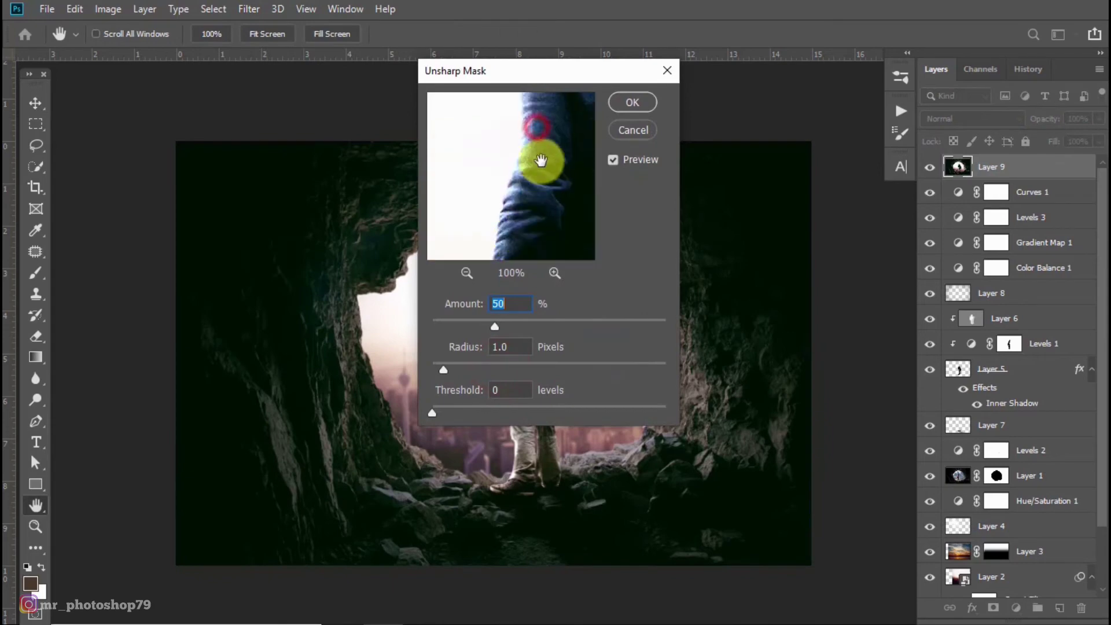
pyautogui.moveTo(564, 149); pyautogui.dragTo(541, 184)
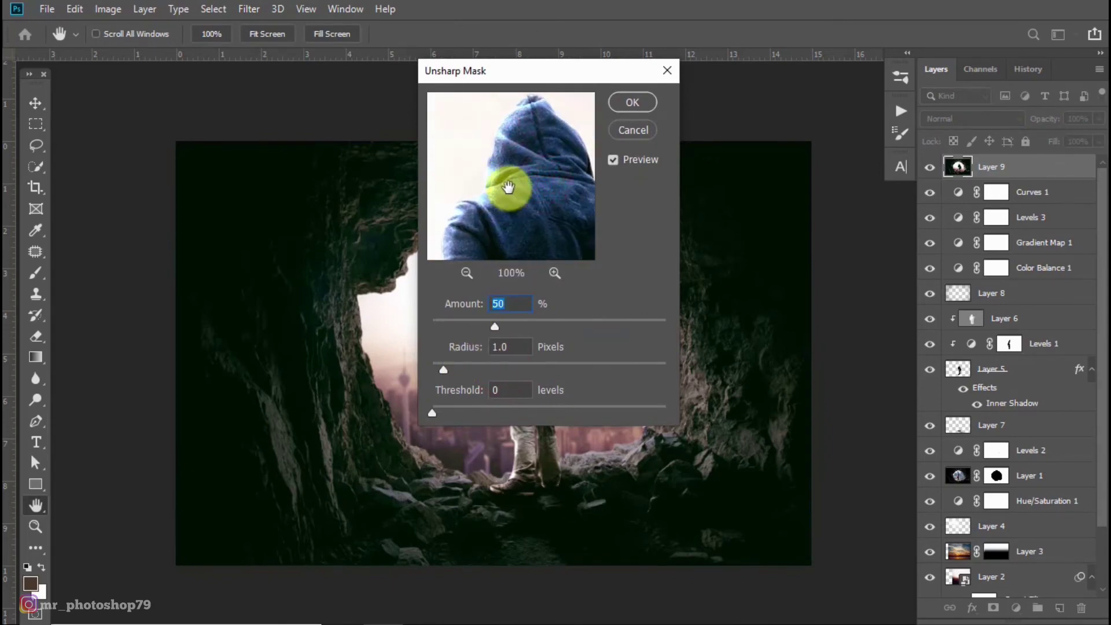
pyautogui.moveTo(545, 72)
pyautogui.mouseDown()
pyautogui.moveTo(720, 96)
pyautogui.moveTo(692, 88)
pyautogui.mouseUp()
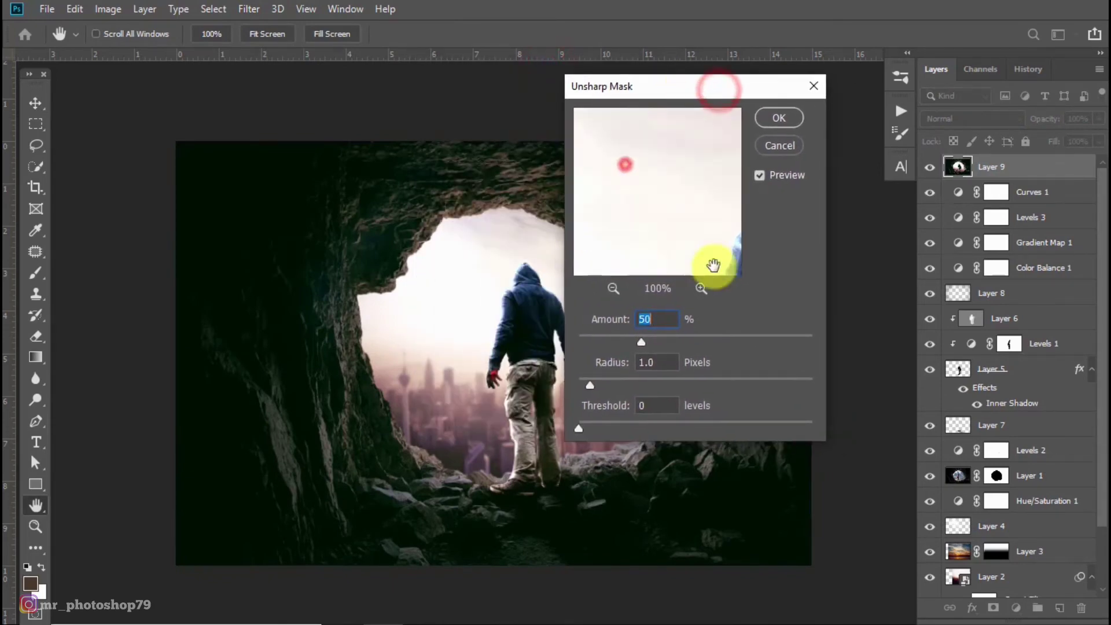
pyautogui.moveTo(718, 260)
pyautogui.mouseDown()
pyautogui.moveTo(670, 178)
pyautogui.moveTo(633, 193)
pyautogui.moveTo(652, 211)
pyautogui.moveTo(667, 197)
pyautogui.mouseUp()
pyautogui.click(764, 175)
pyautogui.click(761, 175)
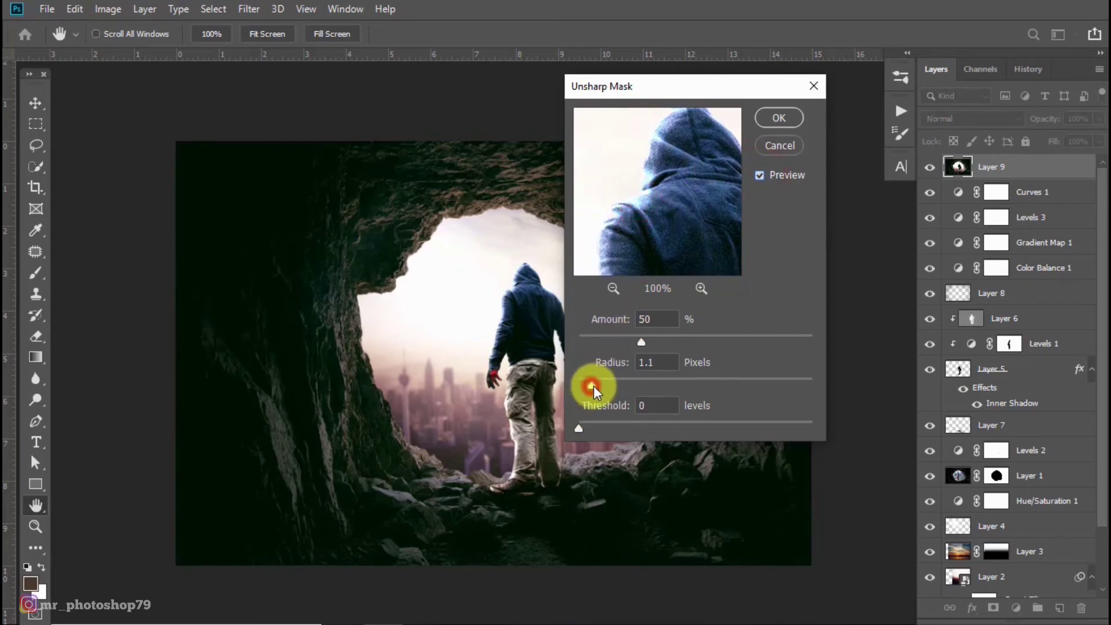
# Step: Apply Unsharp Mask with amount 46%, radius 1.6 px and threshold 0
pyautogui.moveTo(592, 385); pyautogui.dragTo(595, 386)
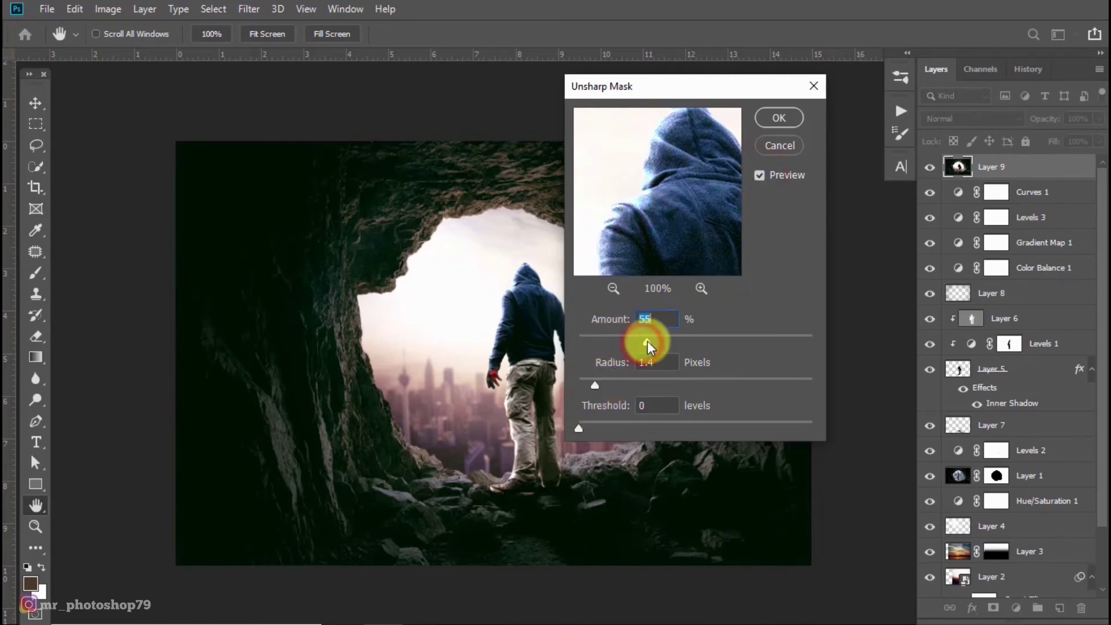
pyautogui.moveTo(644, 345); pyautogui.dragTo(636, 343)
pyautogui.moveTo(593, 428); pyautogui.dragTo(591, 428)
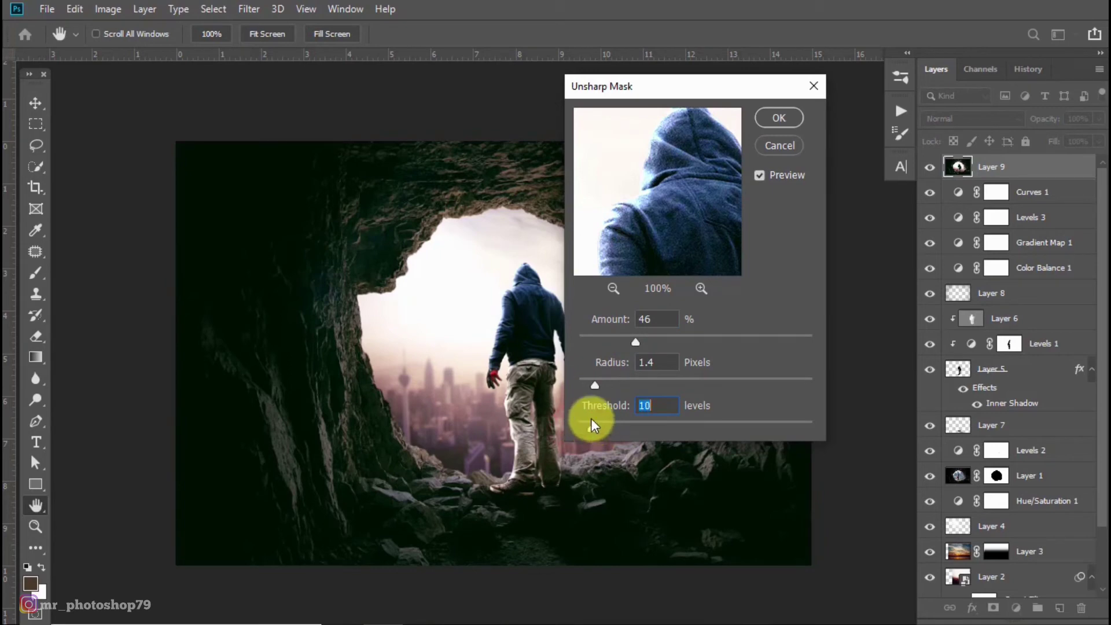
pyautogui.moveTo(595, 386); pyautogui.dragTo(599, 386)
pyautogui.moveTo(592, 428); pyautogui.dragTo(582, 429)
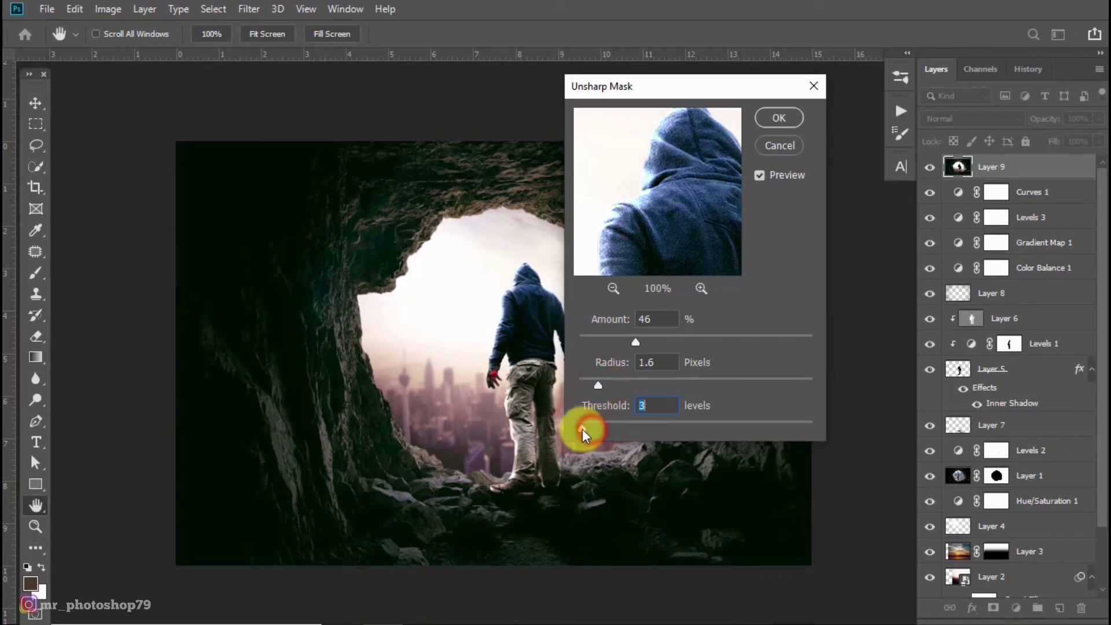
pyautogui.click(788, 120)
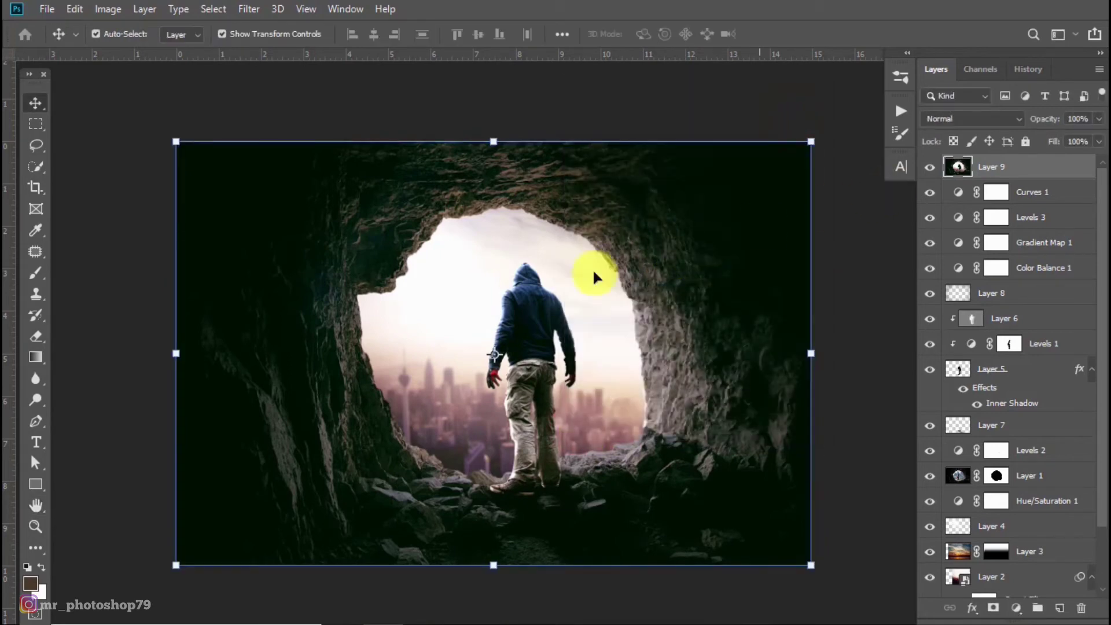
# Step: Stamp a merged copy of visible layers and set it to Linear Light blending
pyautogui.scroll(2, 593, 272)
pyautogui.scroll(2, 521, 266)
pyautogui.scroll(-2, 603, 290)
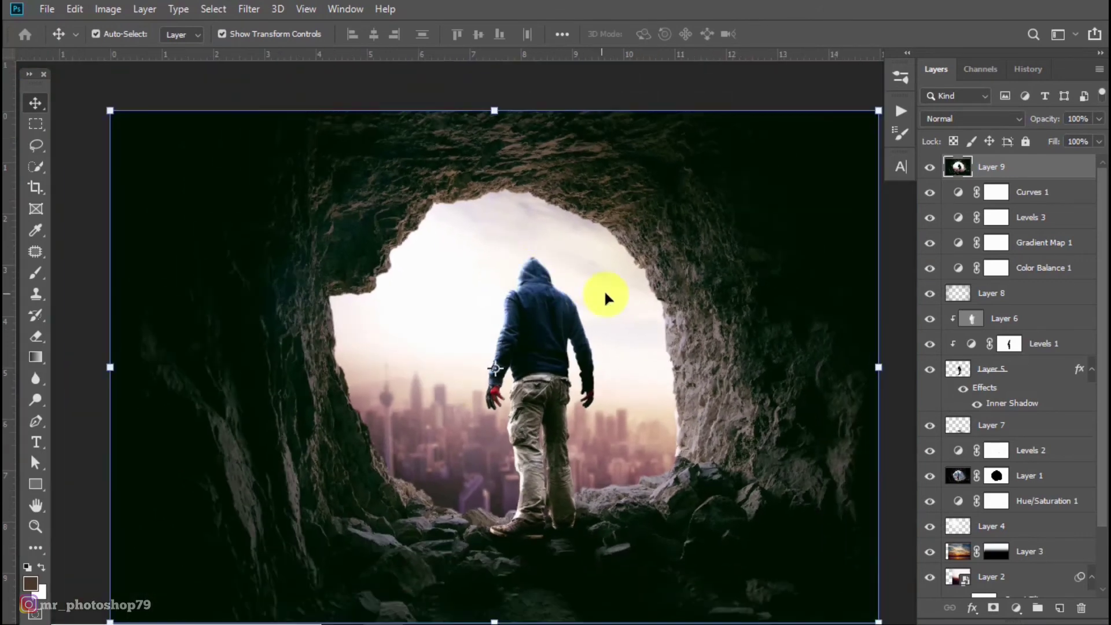
pyautogui.moveTo(603, 290); pyautogui.dragTo(582, 276)
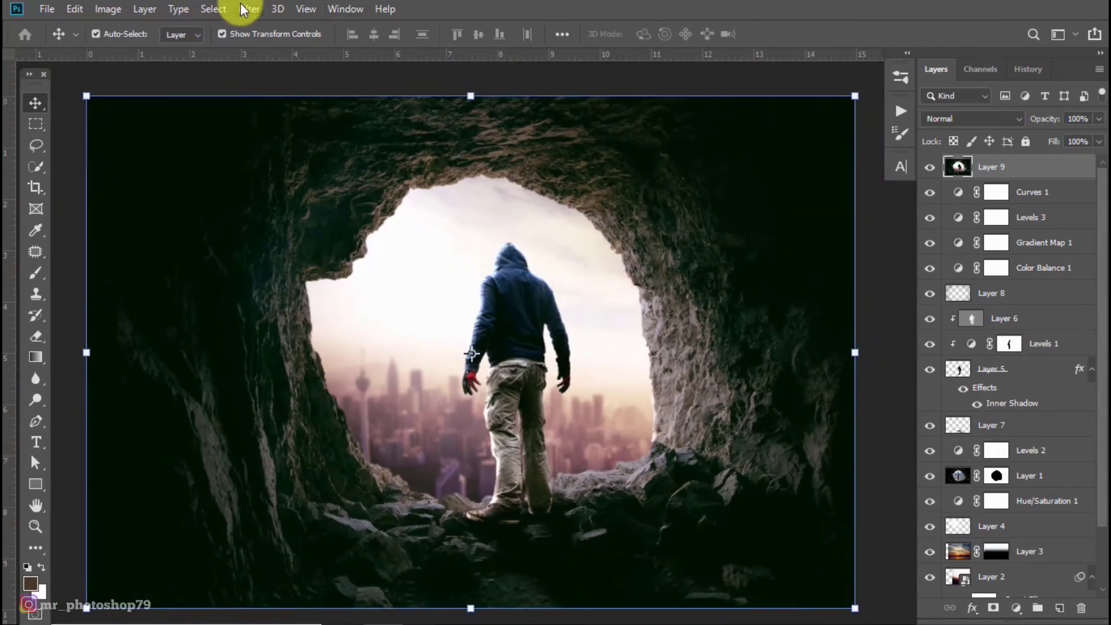
pyautogui.hotkey('ctrl', 'shift', 'alt', 'e')
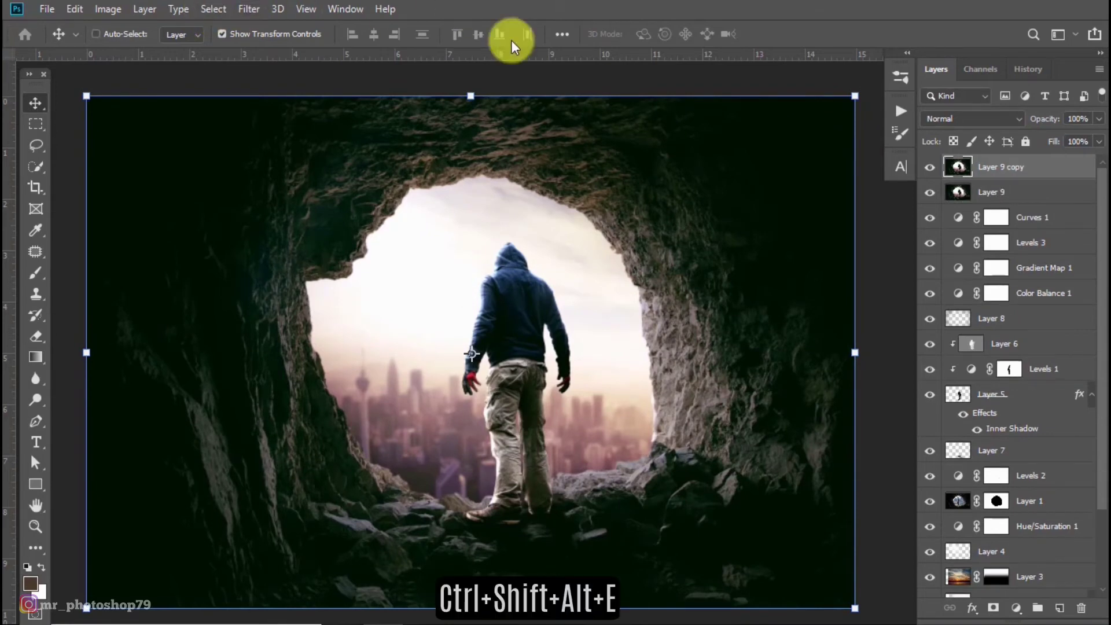
pyautogui.click(996, 120)
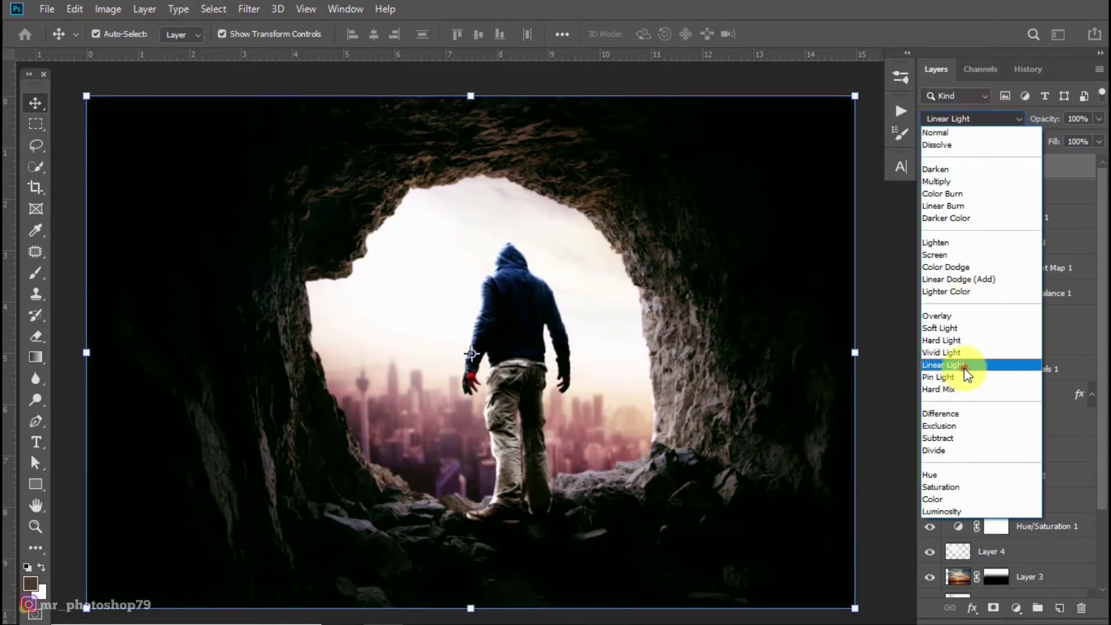
pyautogui.click(965, 366)
# Step: Apply a 2.0 px High Pass filter to Layer 9 copy and add a layer mask
pyautogui.click(249, 9)
pyautogui.click(360, 331)
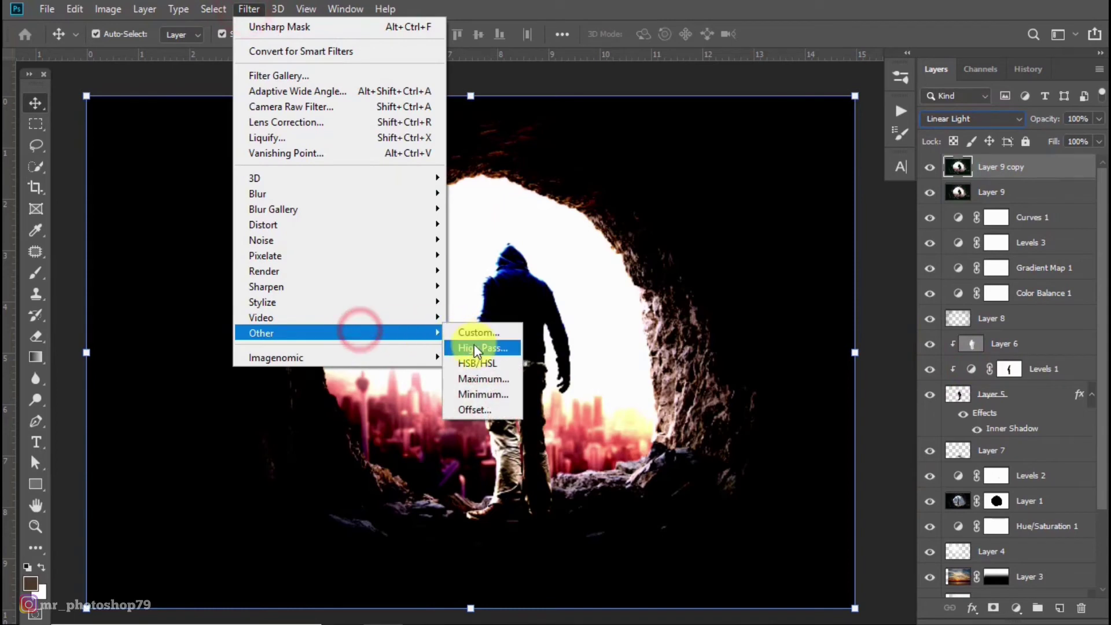
pyautogui.click(474, 347)
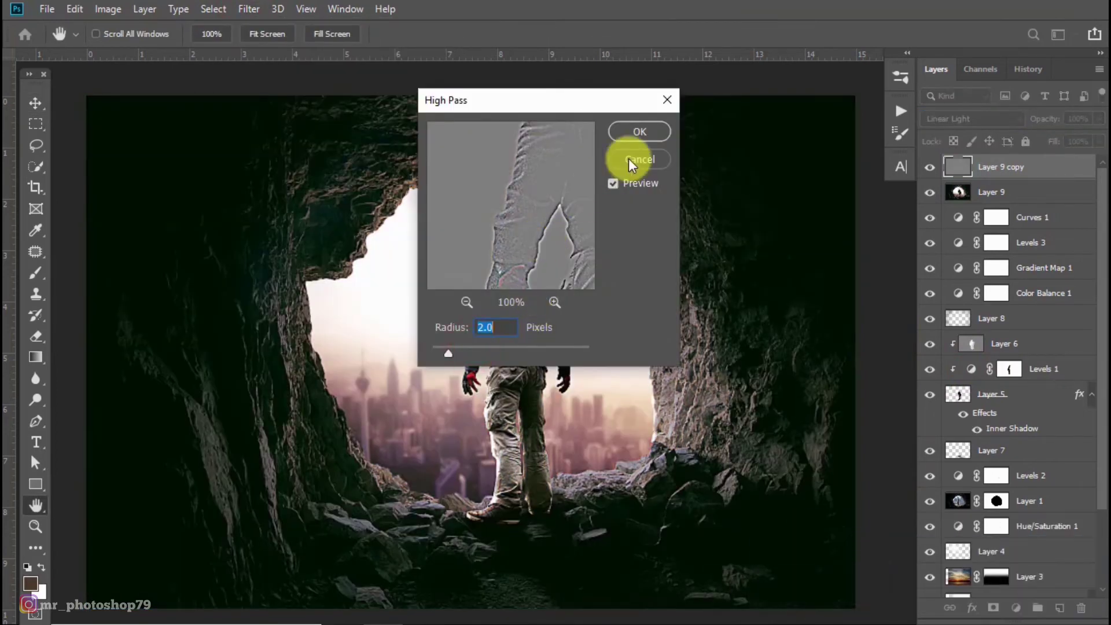
pyautogui.click(565, 152)
pyautogui.click(641, 132)
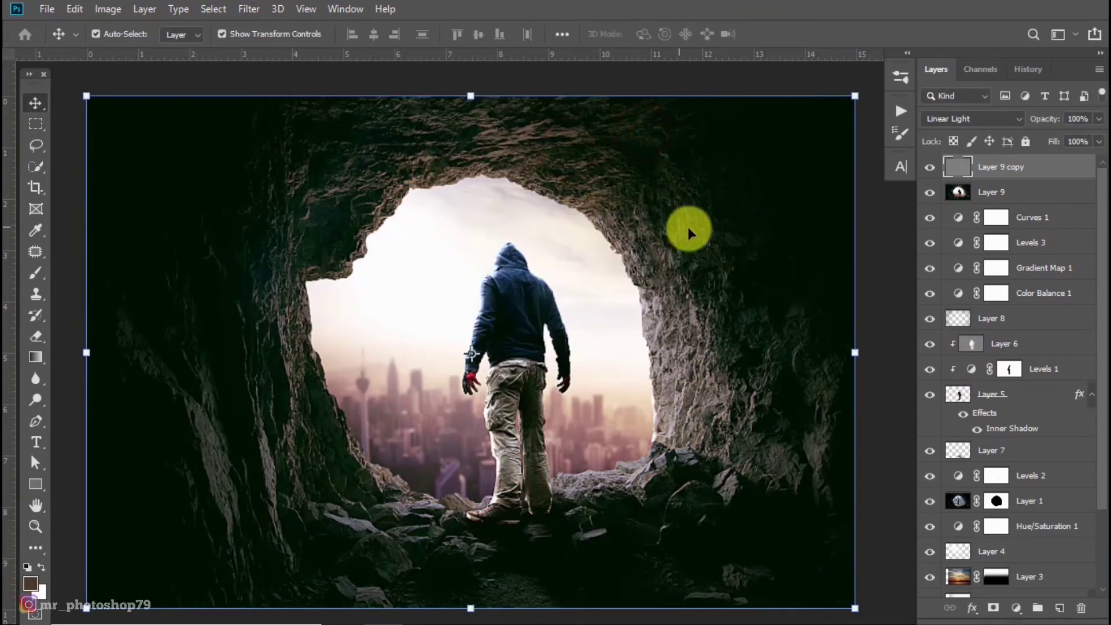
pyautogui.click(993, 608)
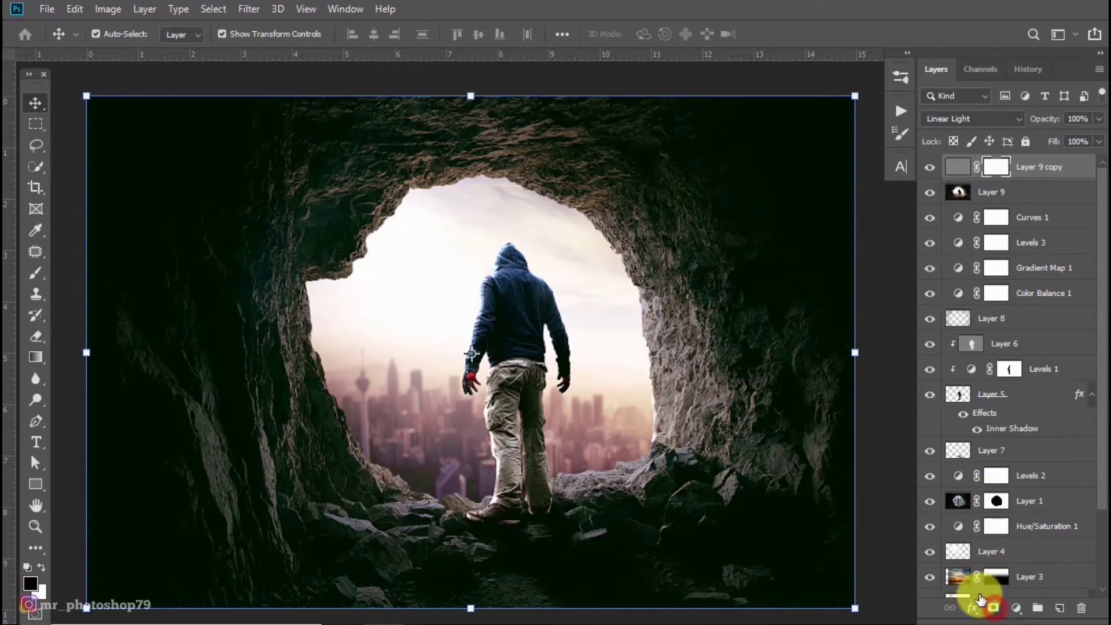
# Step: Paint Layer 9 copy's mask white with a 500 px brush along the cave edges and top arch
pyautogui.click(35, 272)
pyautogui.press(']')
pyautogui.press(']')
pyautogui.press(']')
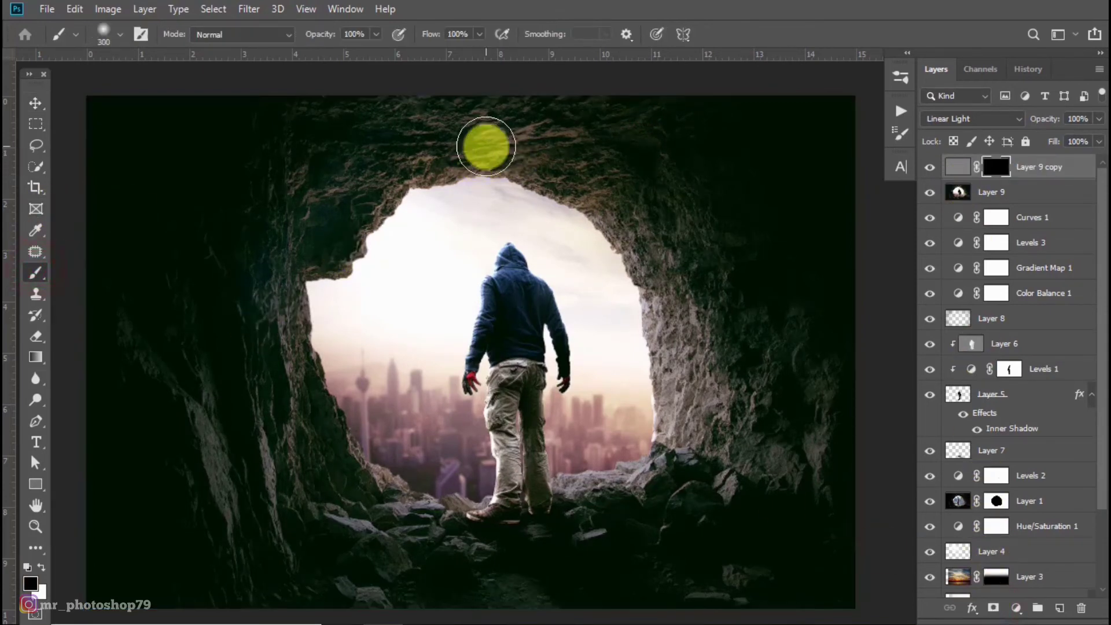
pyautogui.press(']')
pyautogui.press('x')
pyautogui.press(']')
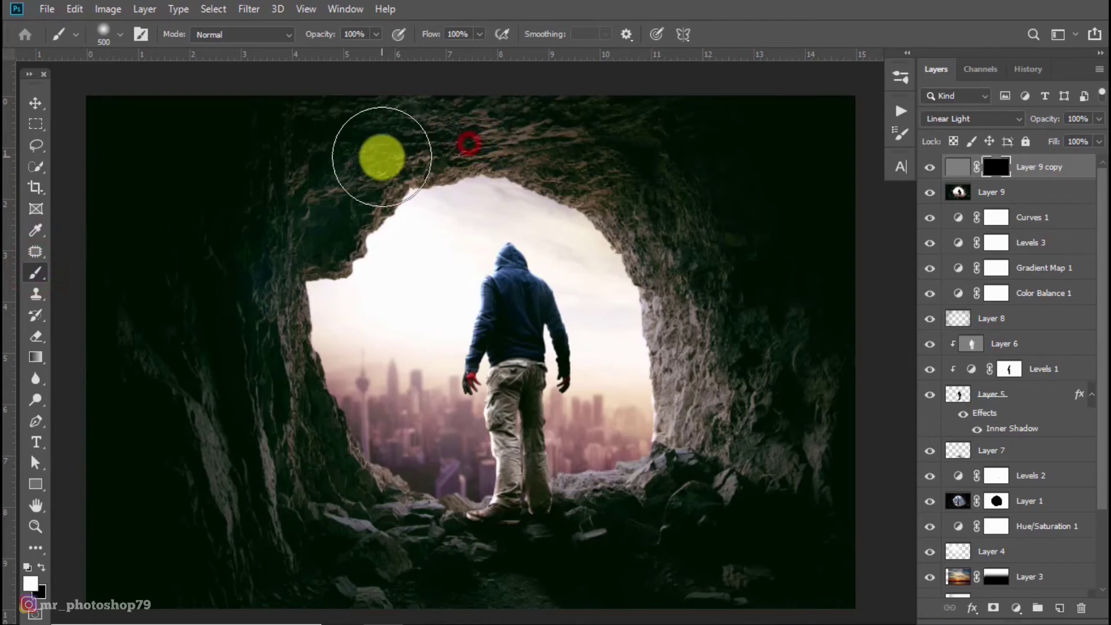
pyautogui.moveTo(382, 156); pyautogui.dragTo(633, 507)
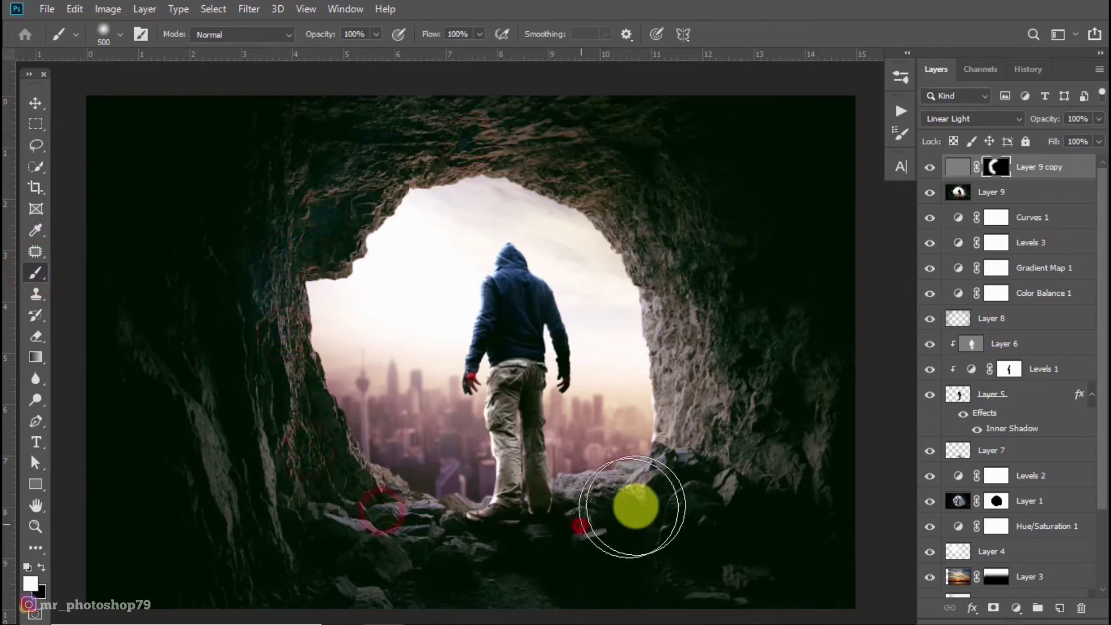
pyautogui.moveTo(632, 507); pyautogui.dragTo(496, 136)
# Step: With a 200 px brush, reveal sharpening on the figure's leg, torso and shoulder
pyautogui.press('[')
pyautogui.press('[')
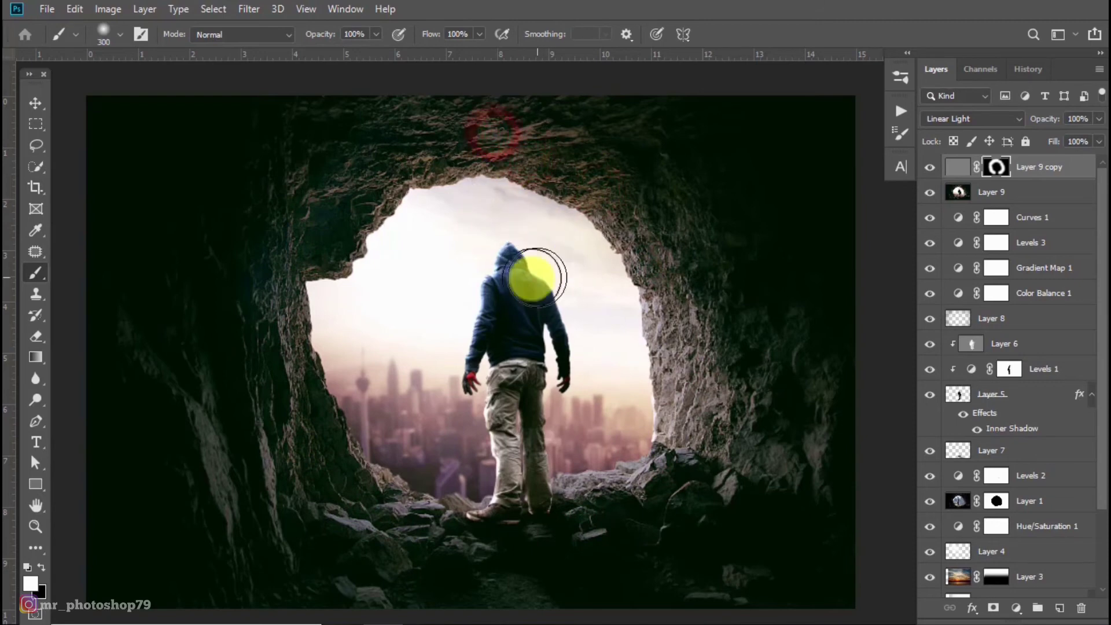
pyautogui.press('[')
pyautogui.moveTo(512, 255)
pyautogui.mouseDown()
pyautogui.moveTo(487, 347)
pyautogui.moveTo(506, 397)
pyautogui.moveTo(507, 492)
pyautogui.mouseUp()
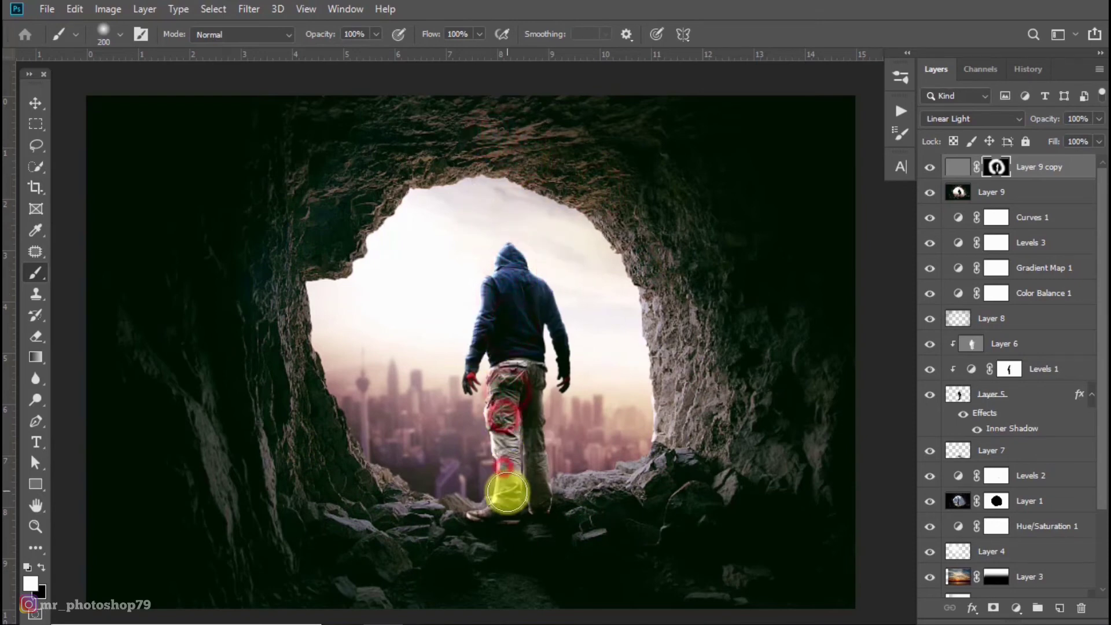
pyautogui.moveTo(546, 303); pyautogui.dragTo(472, 379)
pyautogui.click(516, 288)
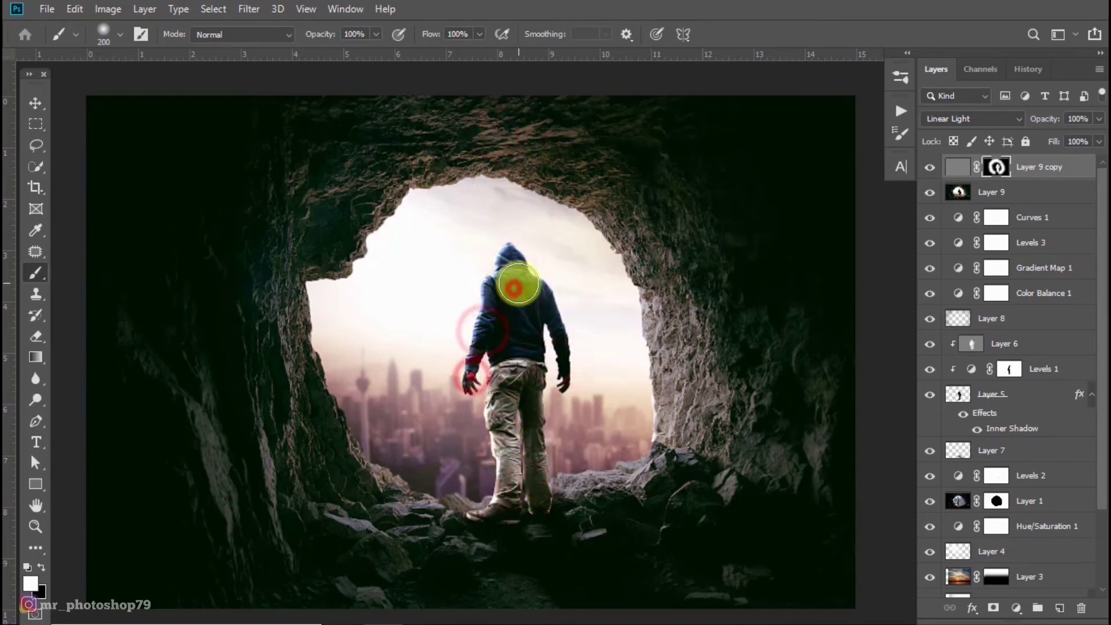
pyautogui.scroll(2, 457, 381)
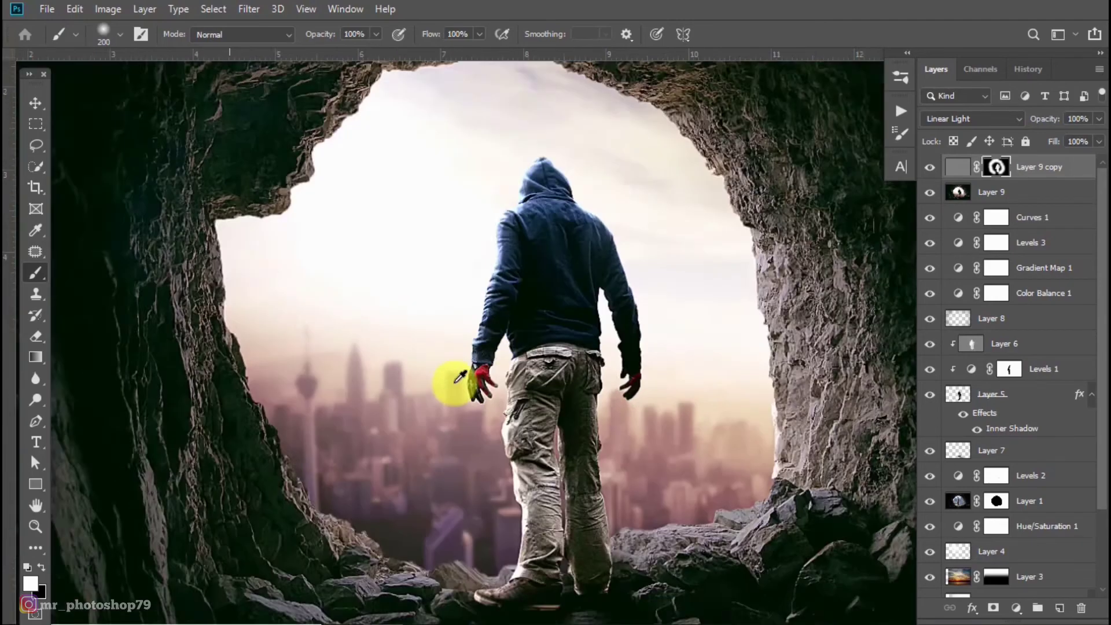
pyautogui.scroll(1, 460, 378)
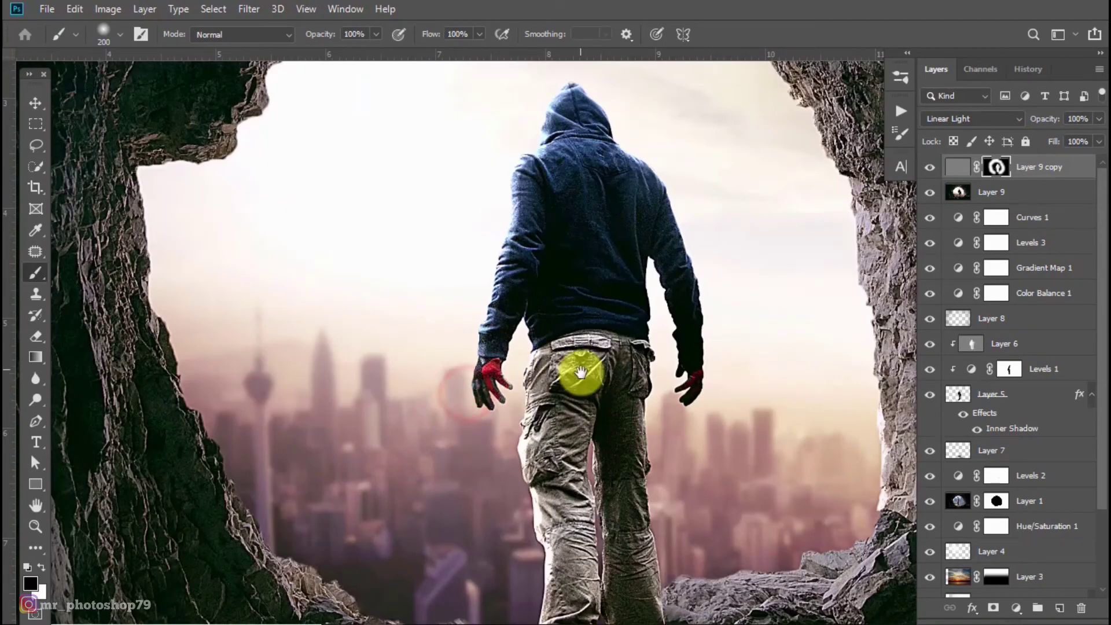
pyautogui.scroll(-3, 579, 373)
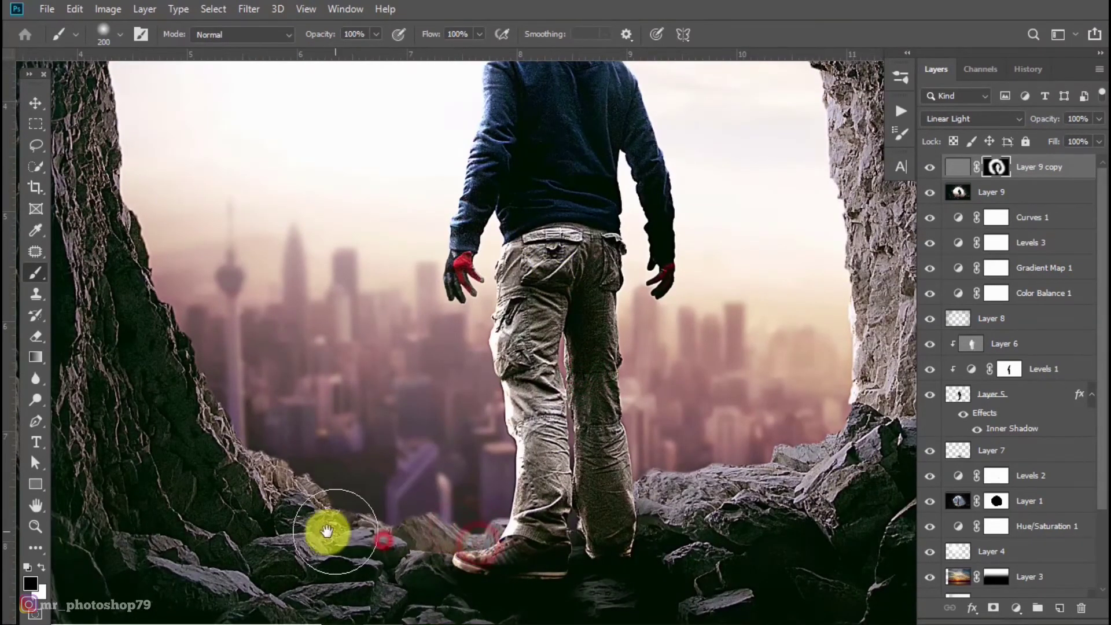
pyautogui.scroll(-1, 327, 529)
pyautogui.scroll(-2, 359, 434)
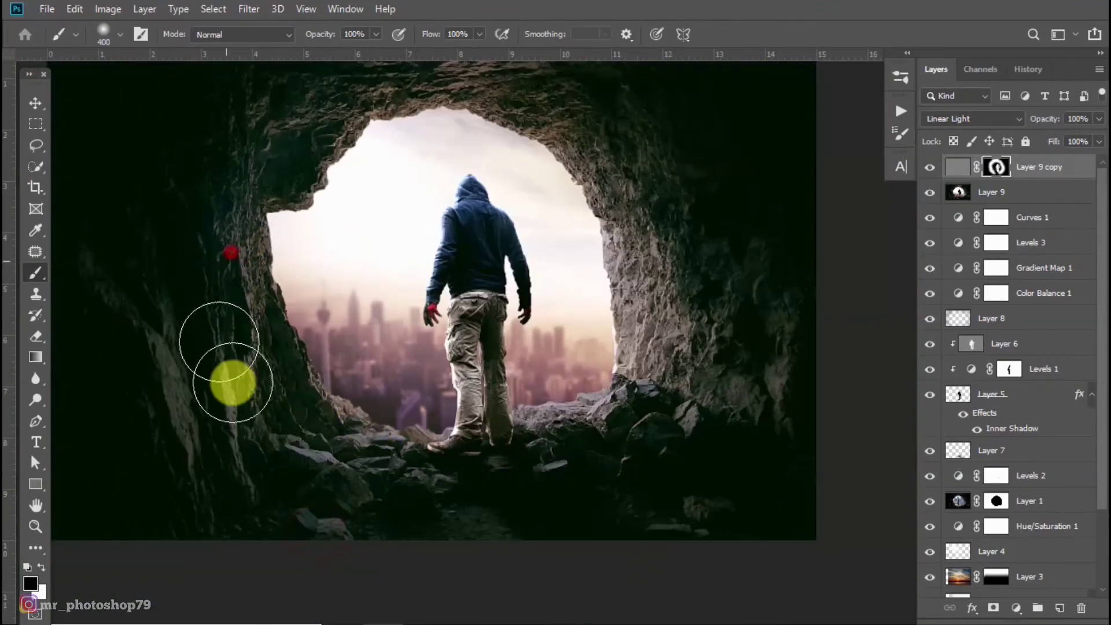
pyautogui.press('c')
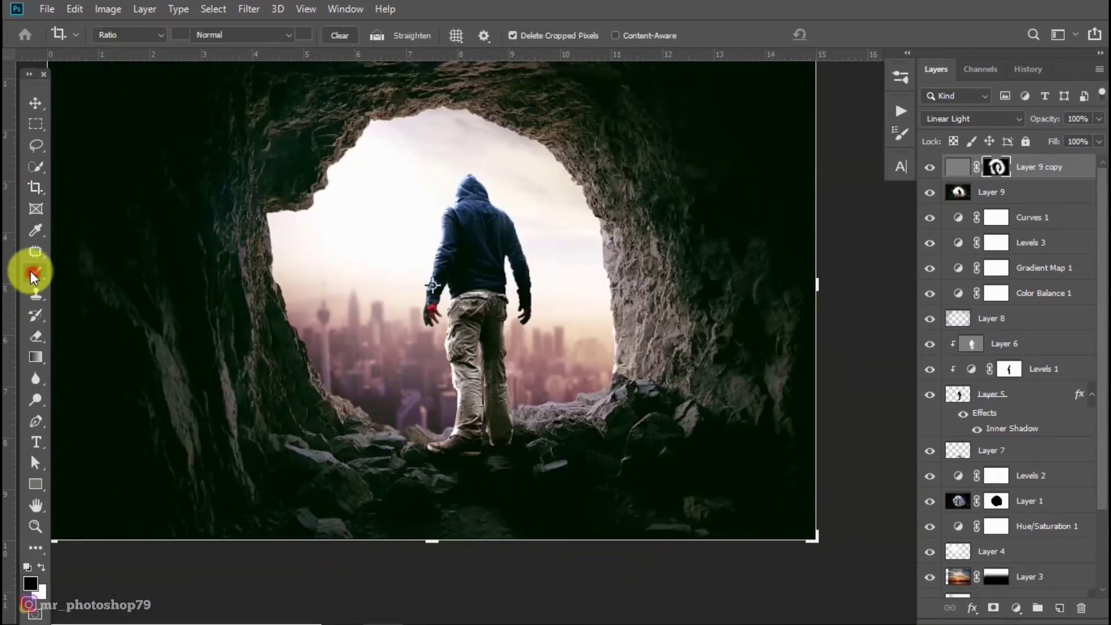
# Step: Dab sharpening onto the left cave wall and the upper cave rock
pyautogui.click(35, 273)
pyautogui.press('x')
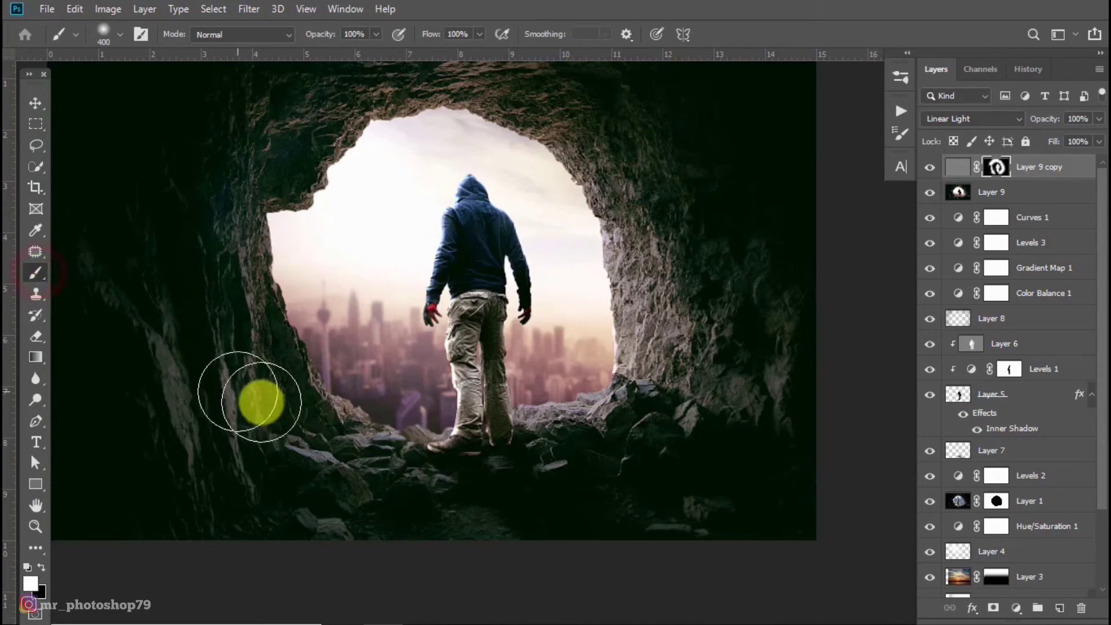
pyautogui.click(256, 362)
pyautogui.click(224, 226)
pyautogui.click(246, 118)
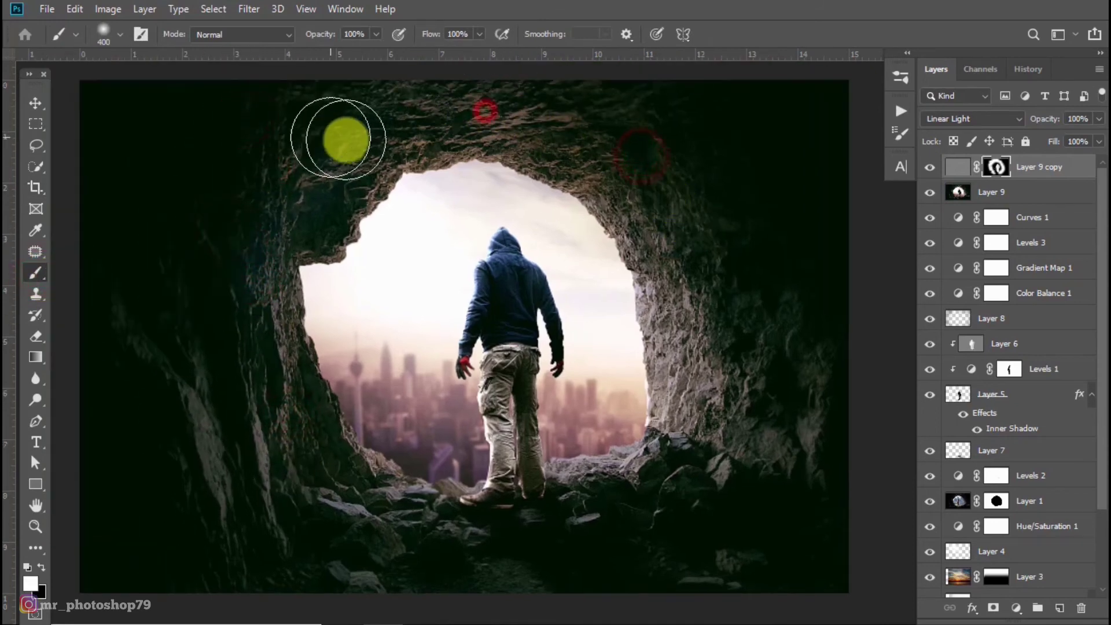
pyautogui.click(629, 156)
pyautogui.click(694, 276)
pyautogui.click(730, 370)
# Step: Dab sharpening across the lower rocks, then pan the image back into view
pyautogui.click(665, 506)
pyautogui.click(523, 527)
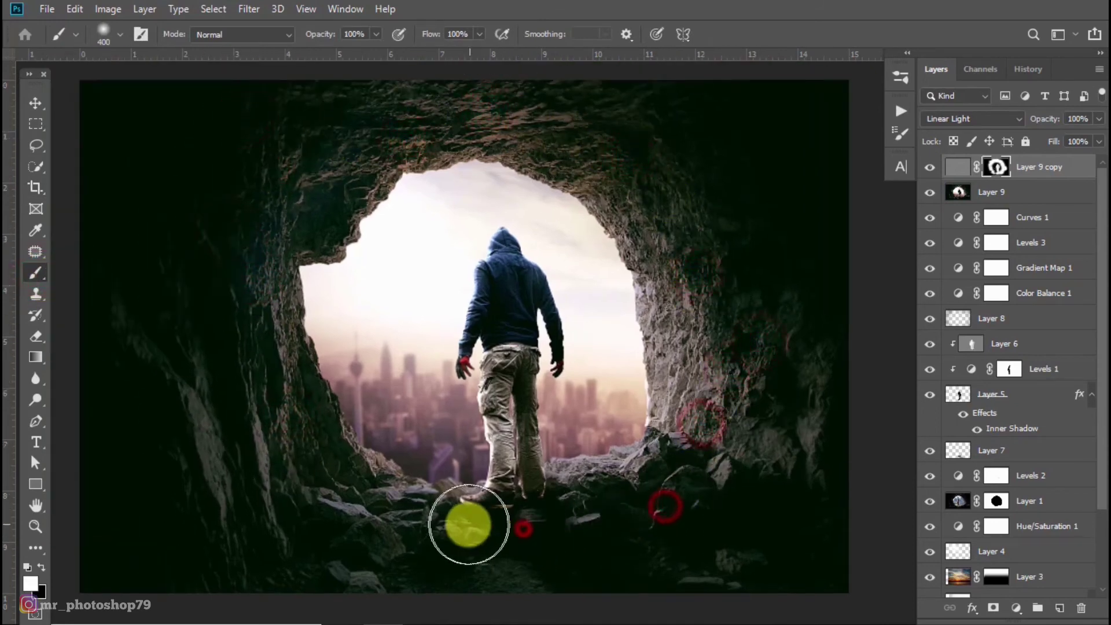
pyautogui.click(449, 527)
pyautogui.click(377, 526)
pyautogui.click(688, 504)
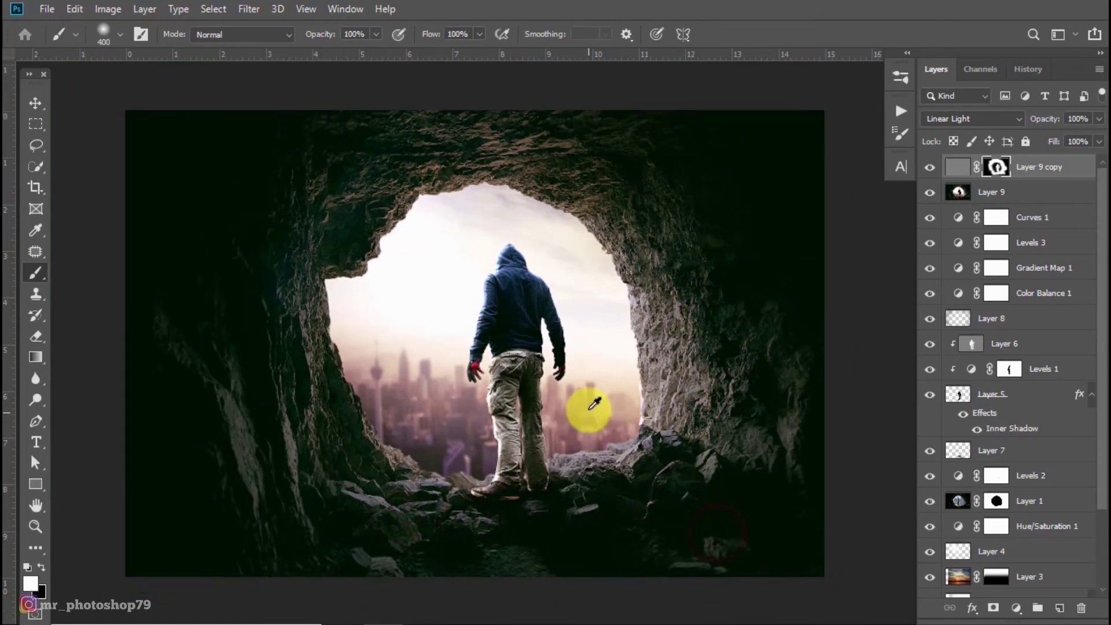
pyautogui.scroll(3, 538, 306)
pyautogui.scroll(-3, 538, 304)
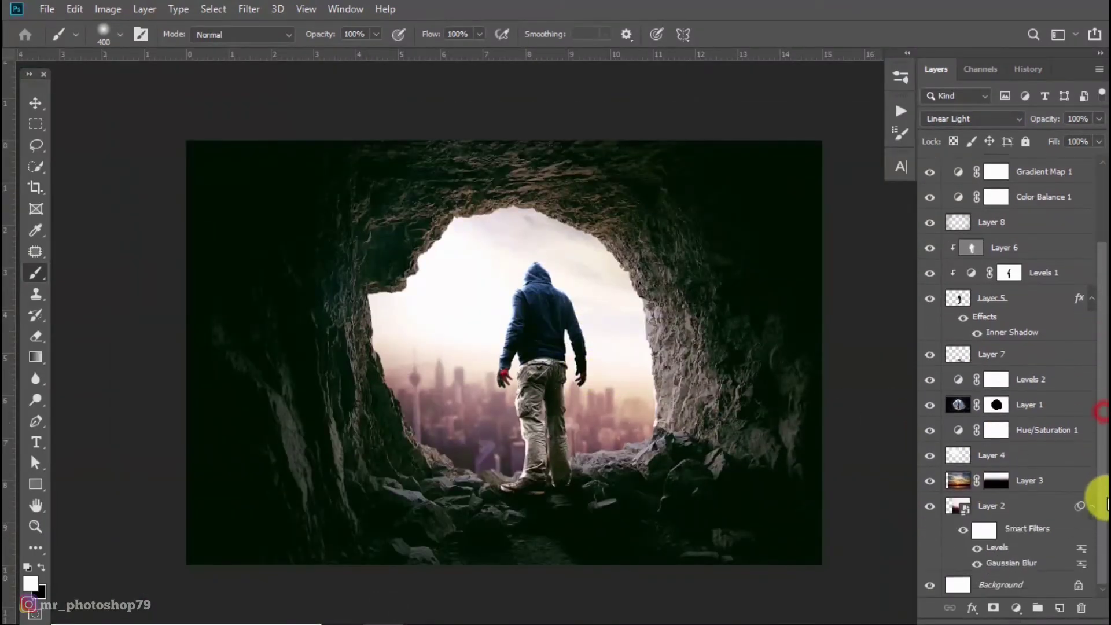
pyautogui.scroll(-3, 1094, 416)
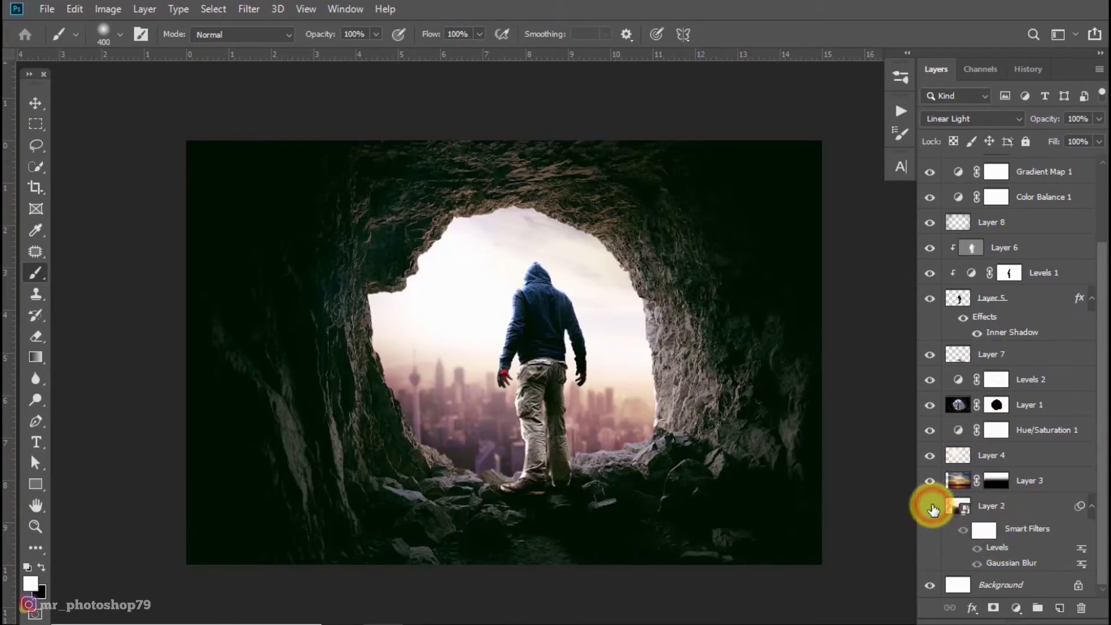
pyautogui.scroll(3, 1094, 336)
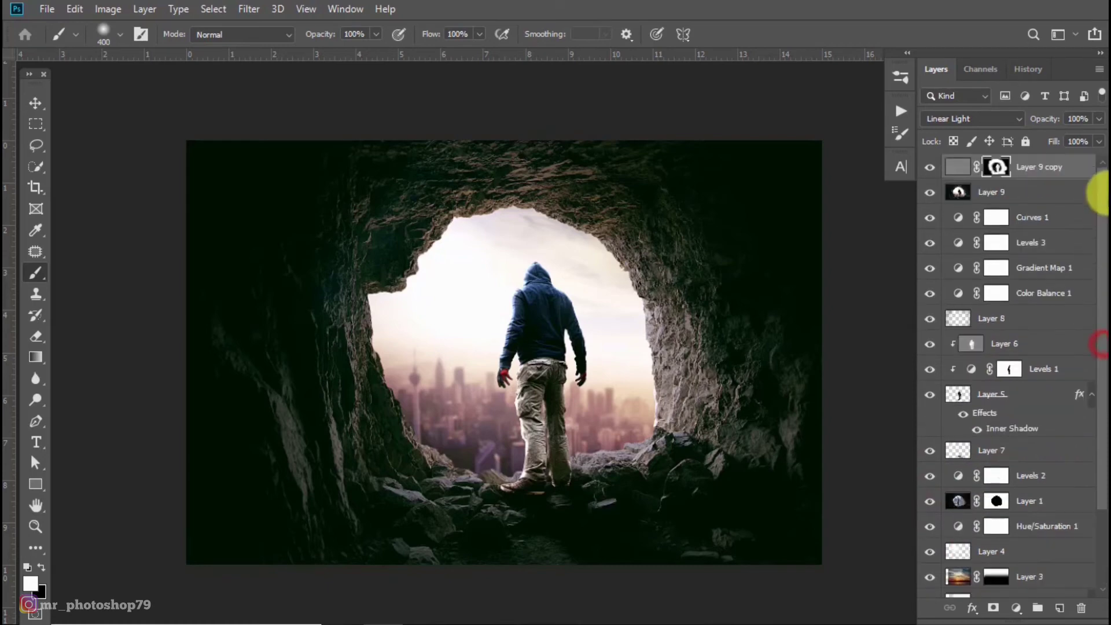
pyautogui.moveTo(705, 211)
pyautogui.mouseDown()
pyautogui.moveTo(654, 199)
pyautogui.moveTo(676, 210)
pyautogui.mouseUp()
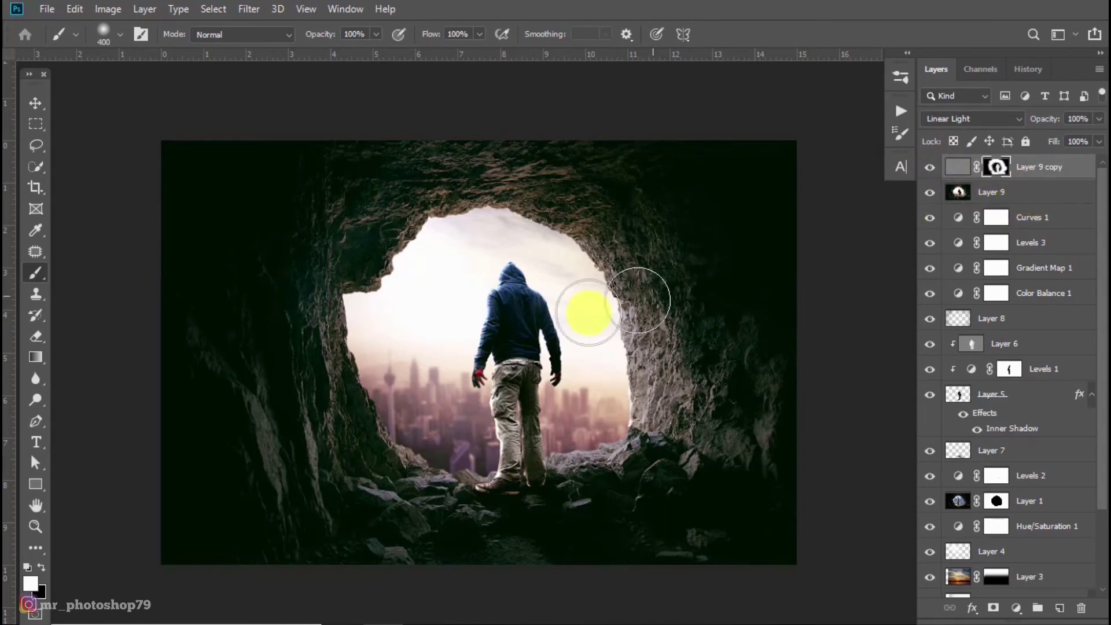
# Step: Merge visible layers into Layer 10 and shape a 15 px Iris Blur ellipse taller and wider
pyautogui.hotkey('ctrl', 'alt', 'shift', 'e')
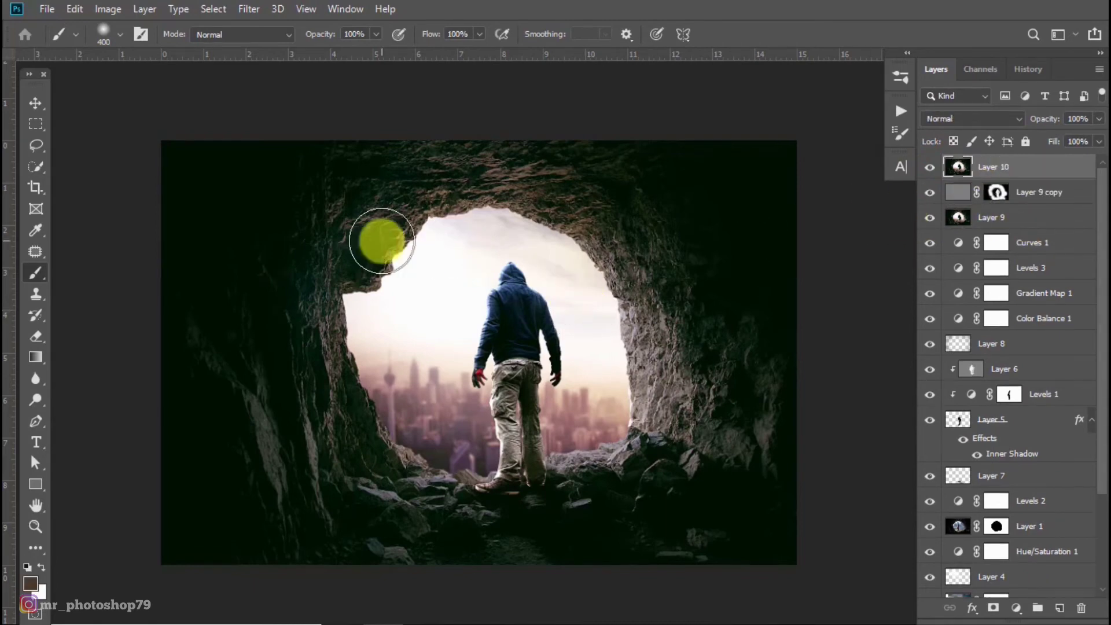
pyautogui.click(210, 9)
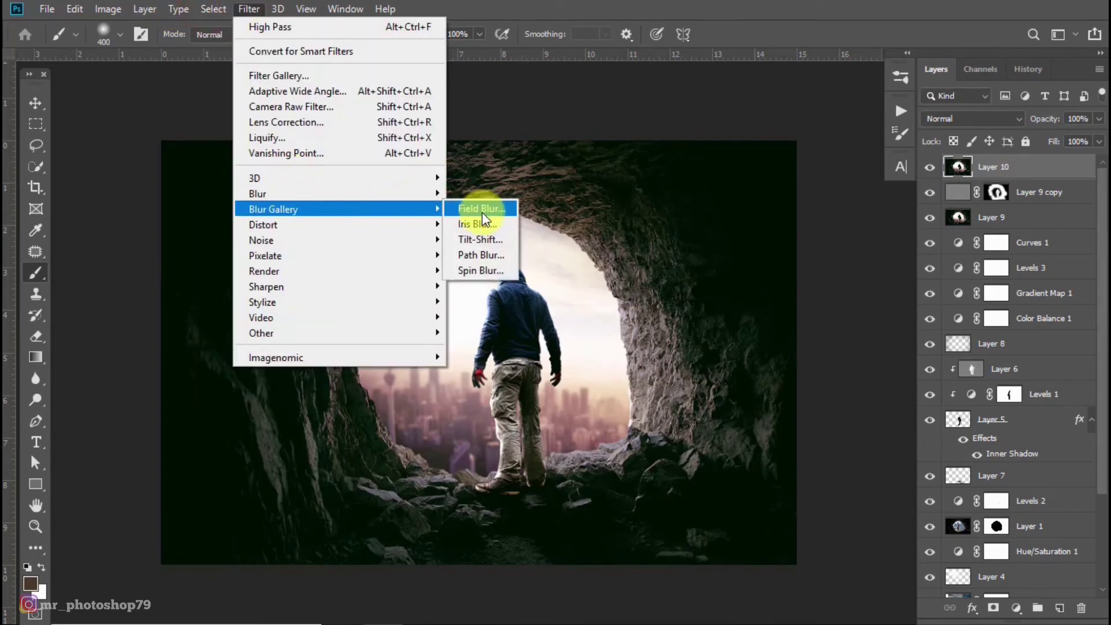
pyautogui.click(483, 217)
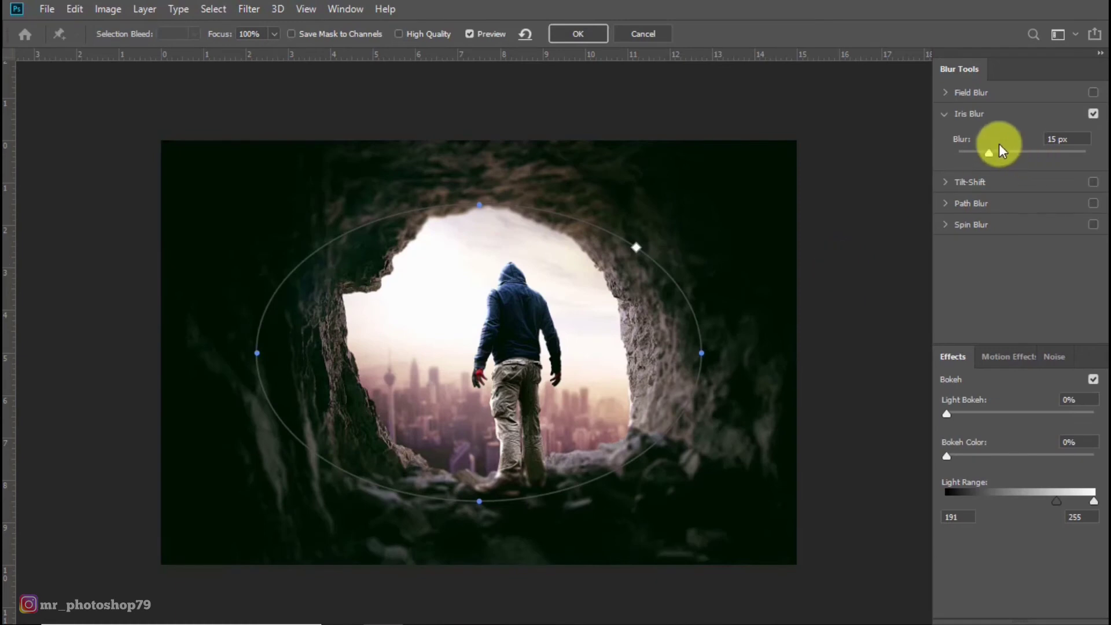
pyautogui.moveTo(480, 204); pyautogui.dragTo(484, 191)
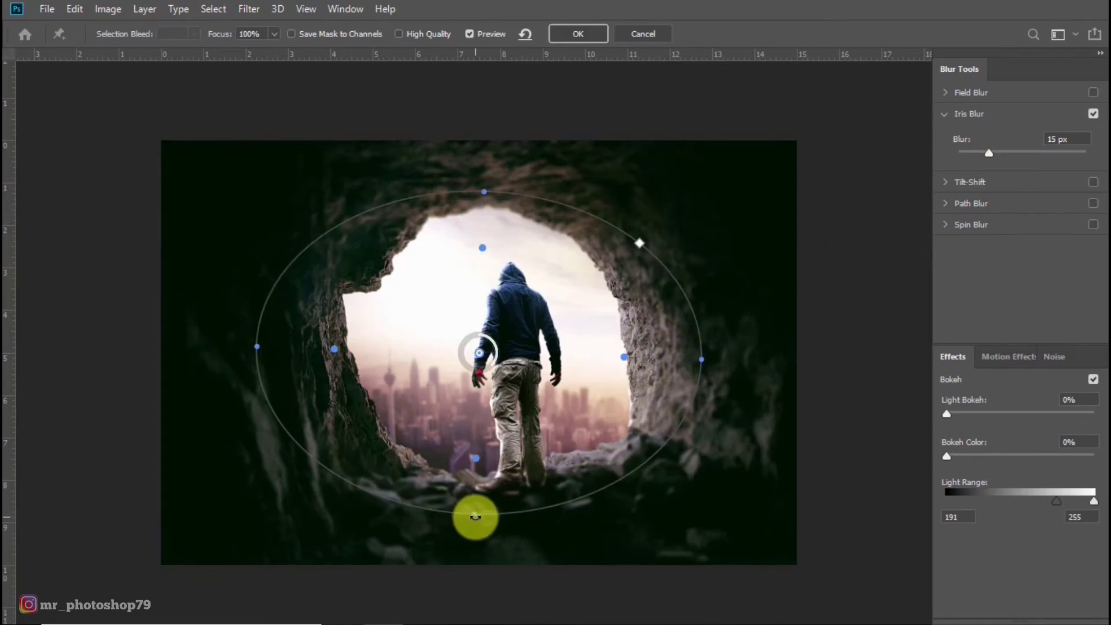
pyautogui.moveTo(475, 517); pyautogui.dragTo(478, 546)
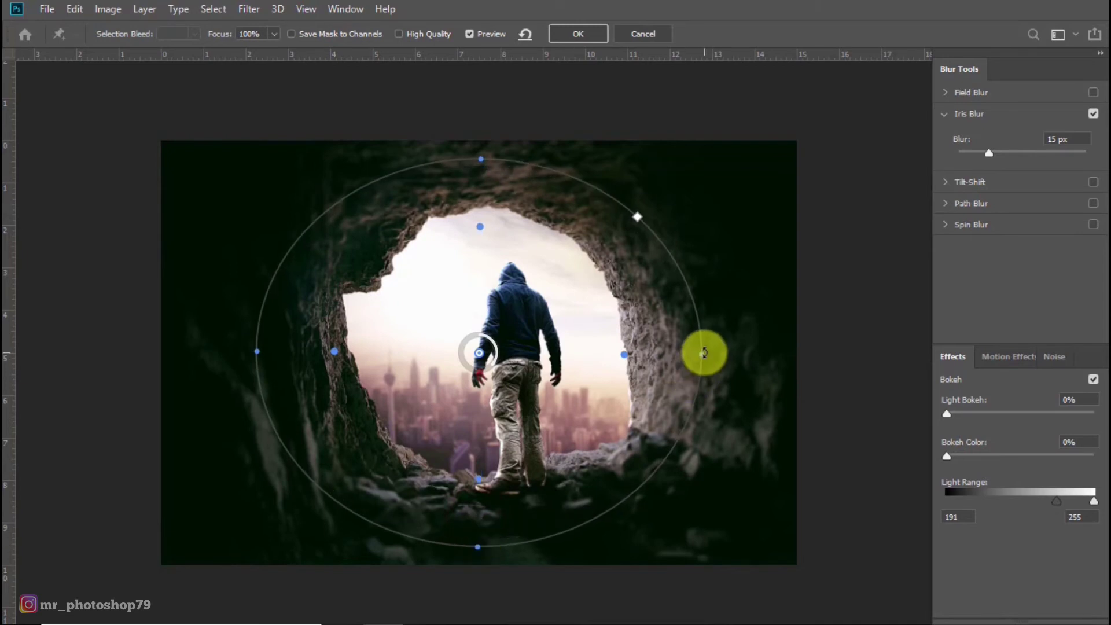
pyautogui.moveTo(704, 353); pyautogui.dragTo(768, 349)
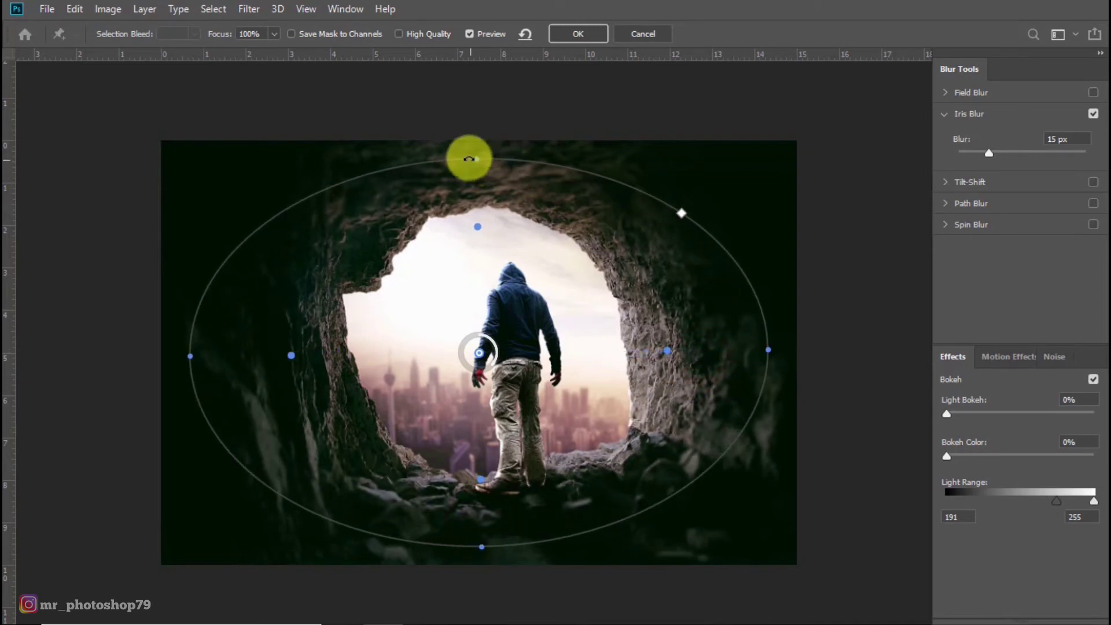
# Step: Raise the ellipse top, apply the iris blur, and add empty Layer 11
pyautogui.moveTo(477, 159); pyautogui.dragTo(481, 117)
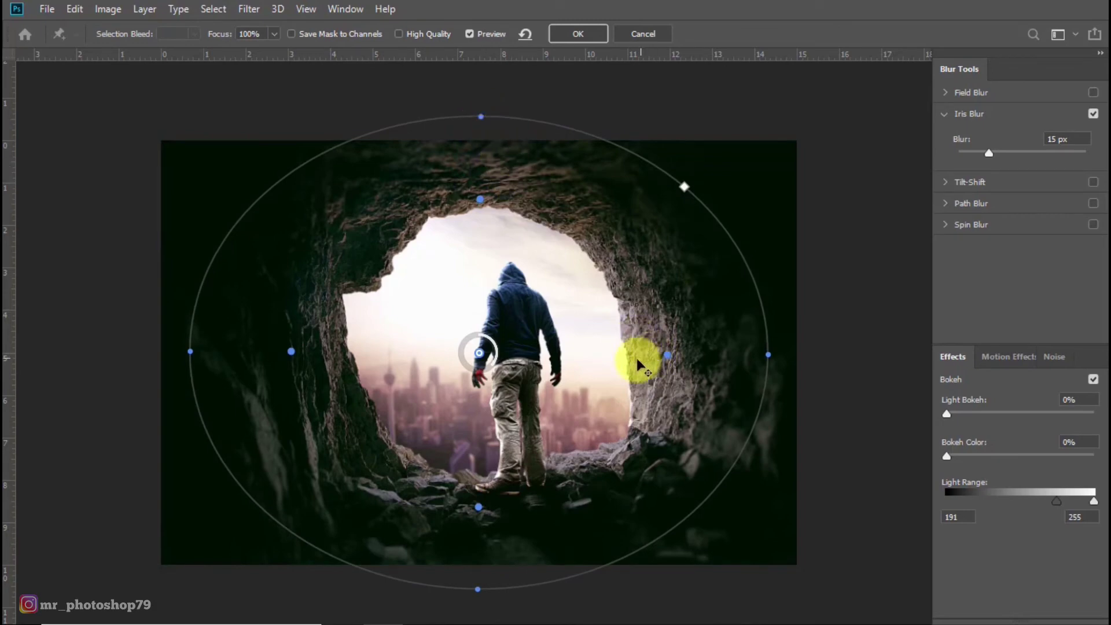
pyautogui.click(581, 364)
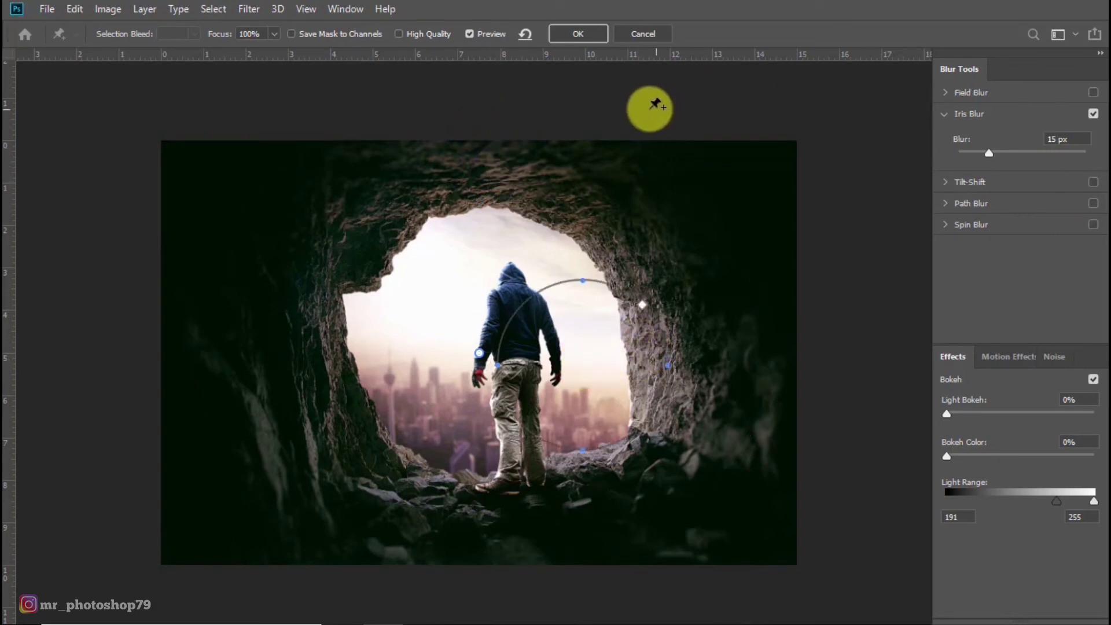
pyautogui.press('Delete')
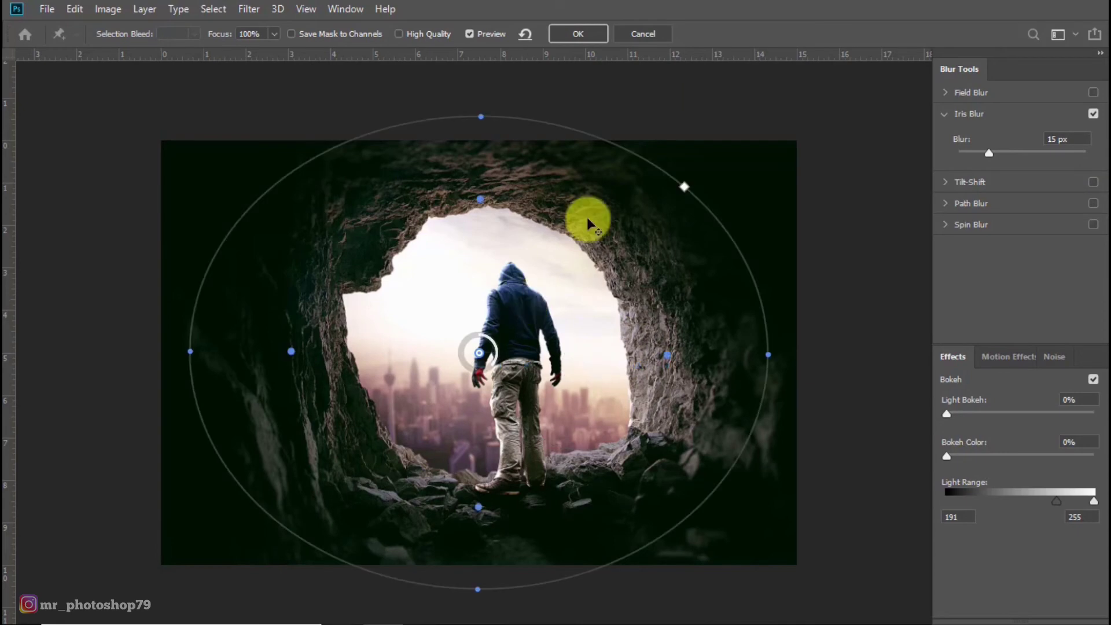
pyautogui.click(584, 36)
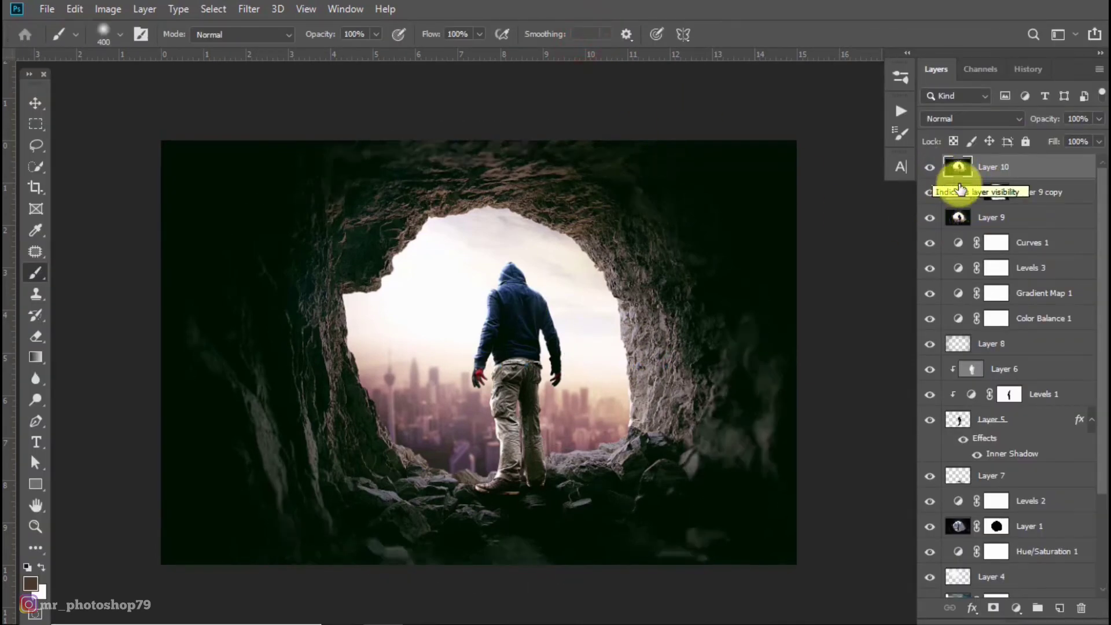
pyautogui.click(1056, 607)
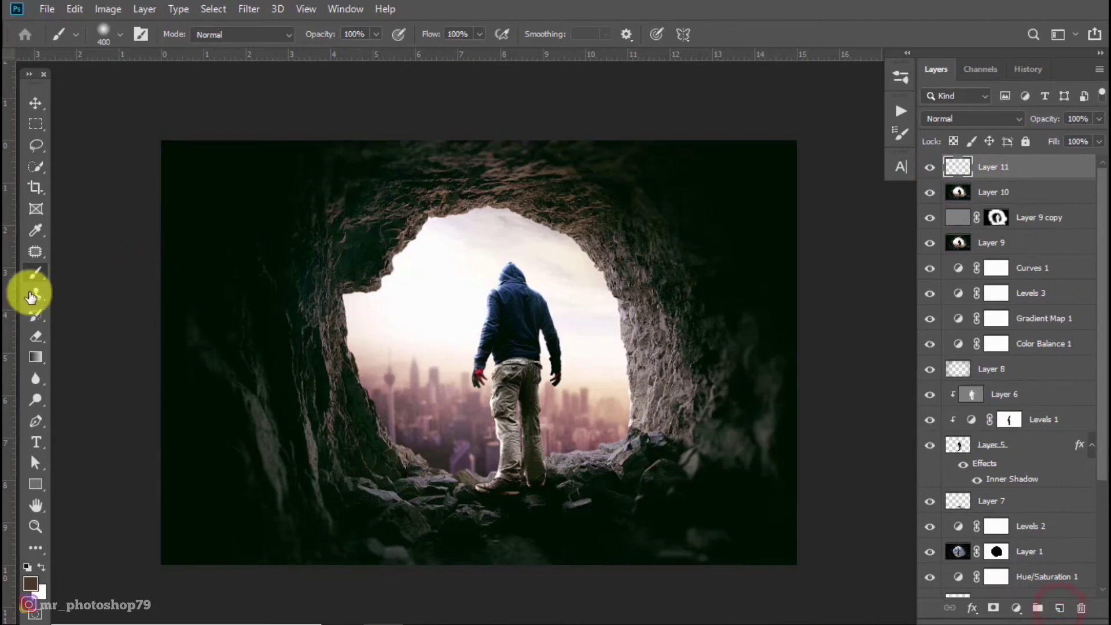
# Step: Sample a pale sky colour and switch to a larger brush
pyautogui.click(36, 231)
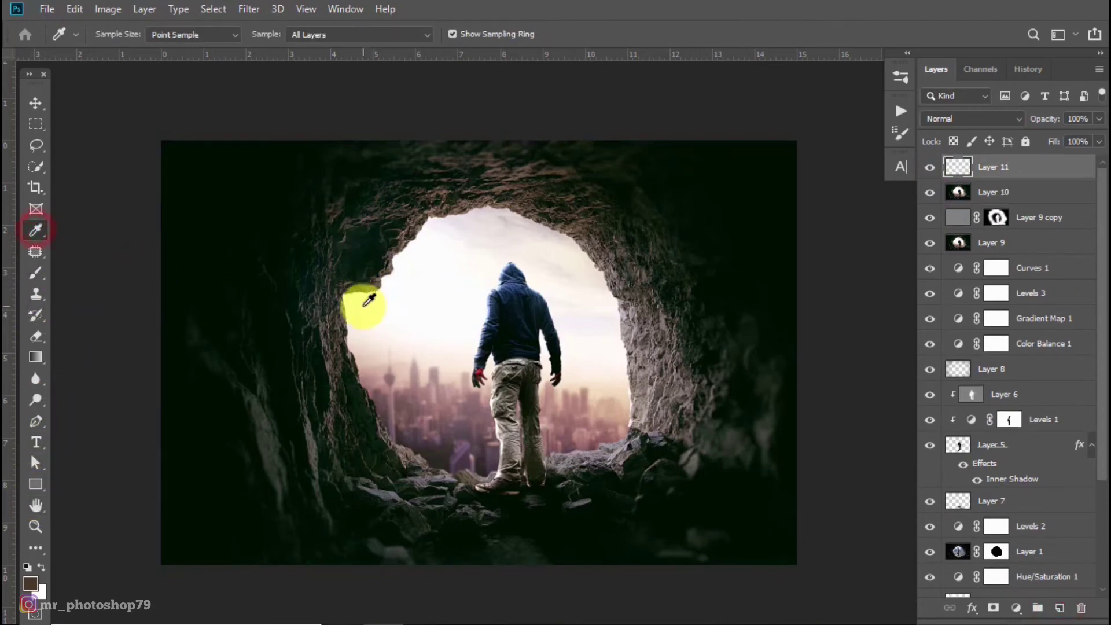
pyautogui.click(362, 321)
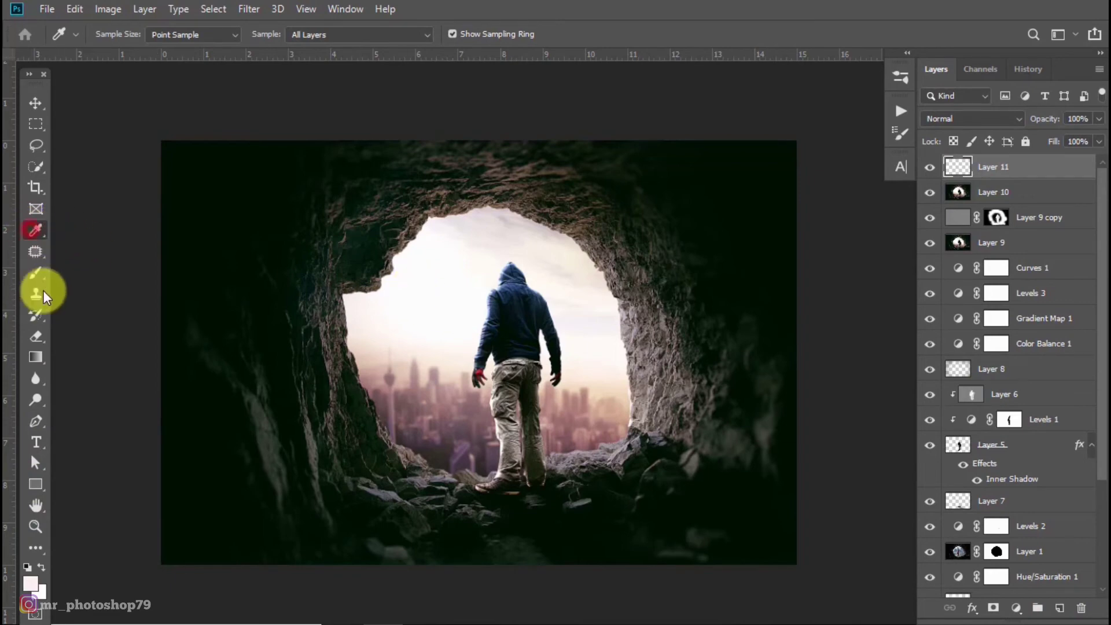
pyautogui.click(37, 272)
pyautogui.press(']')
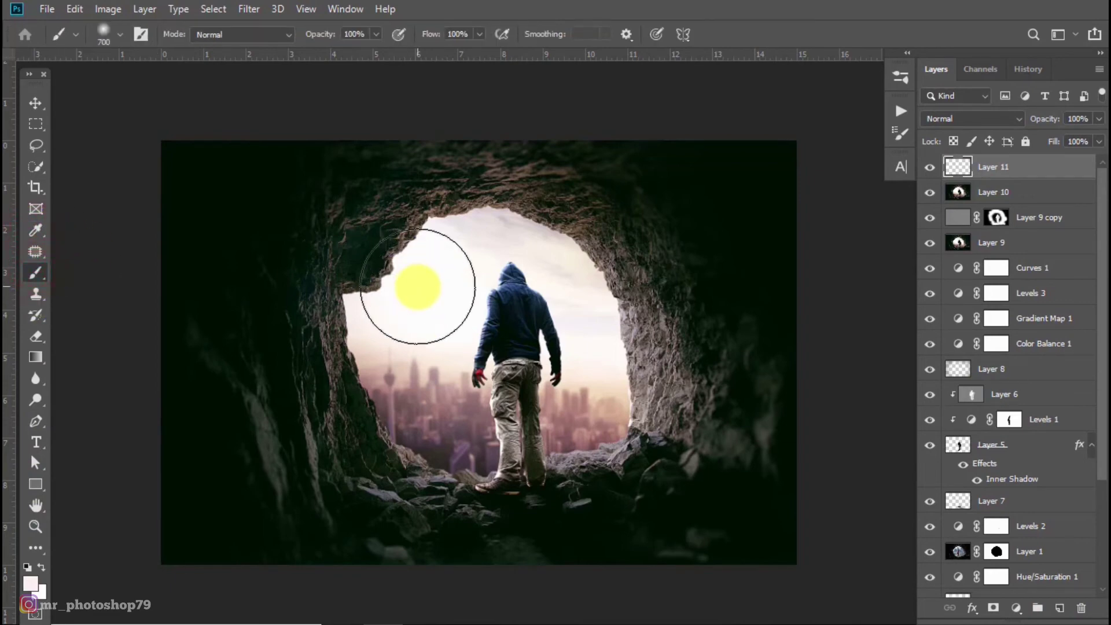
# Step: Set Layer 11 to Overlay blending at 57% opacity
pyautogui.click(985, 121)
pyautogui.click(968, 320)
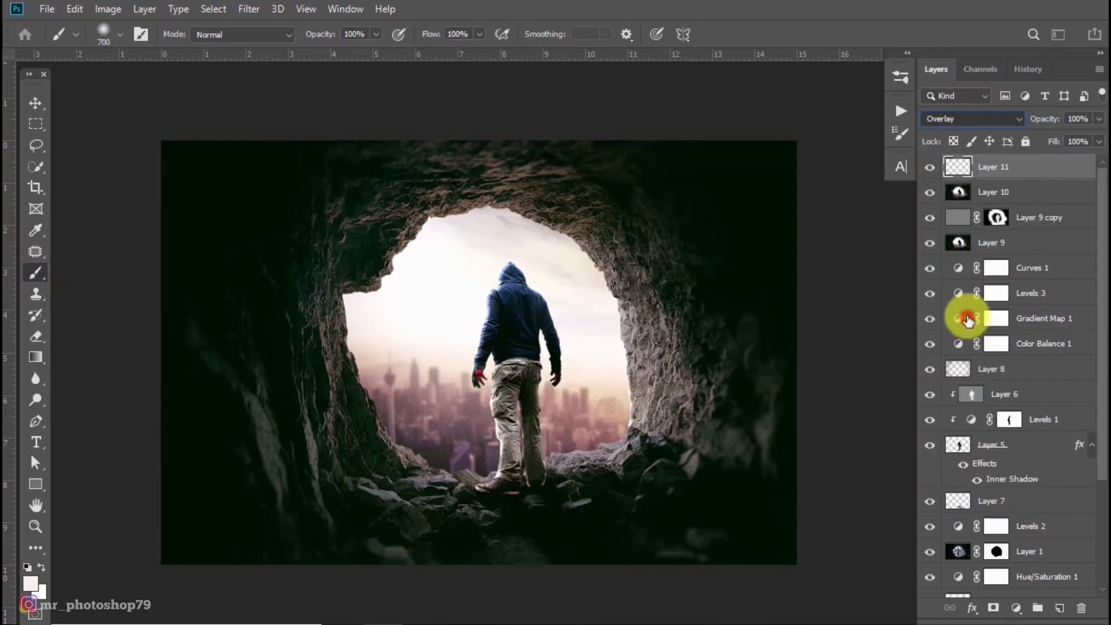
pyautogui.click(616, 389)
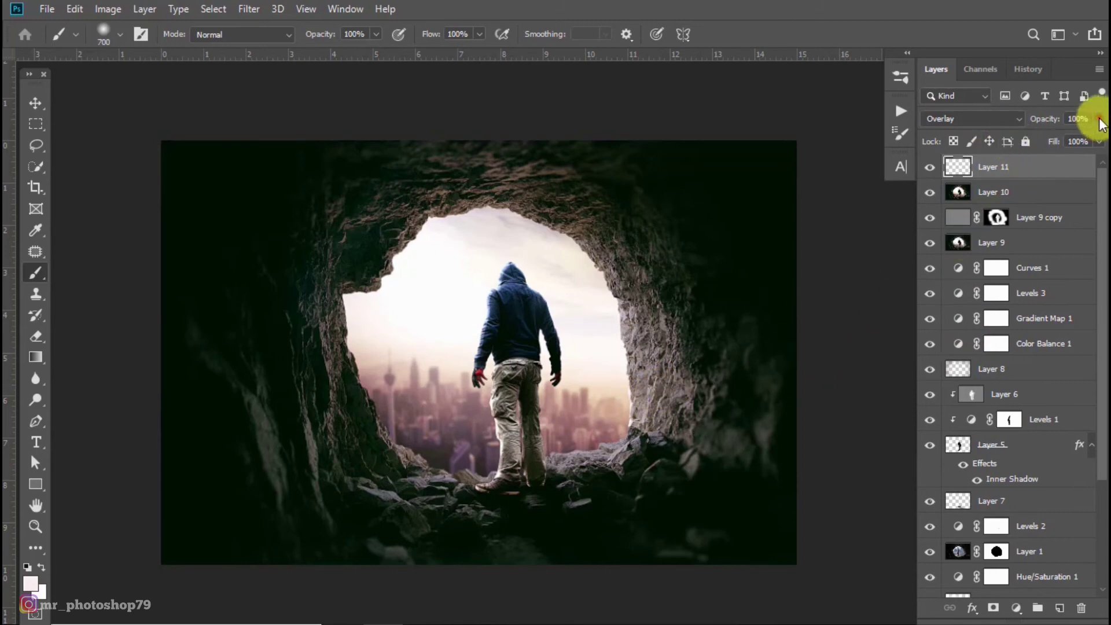
pyautogui.moveTo(1067, 143); pyautogui.dragTo(1068, 145)
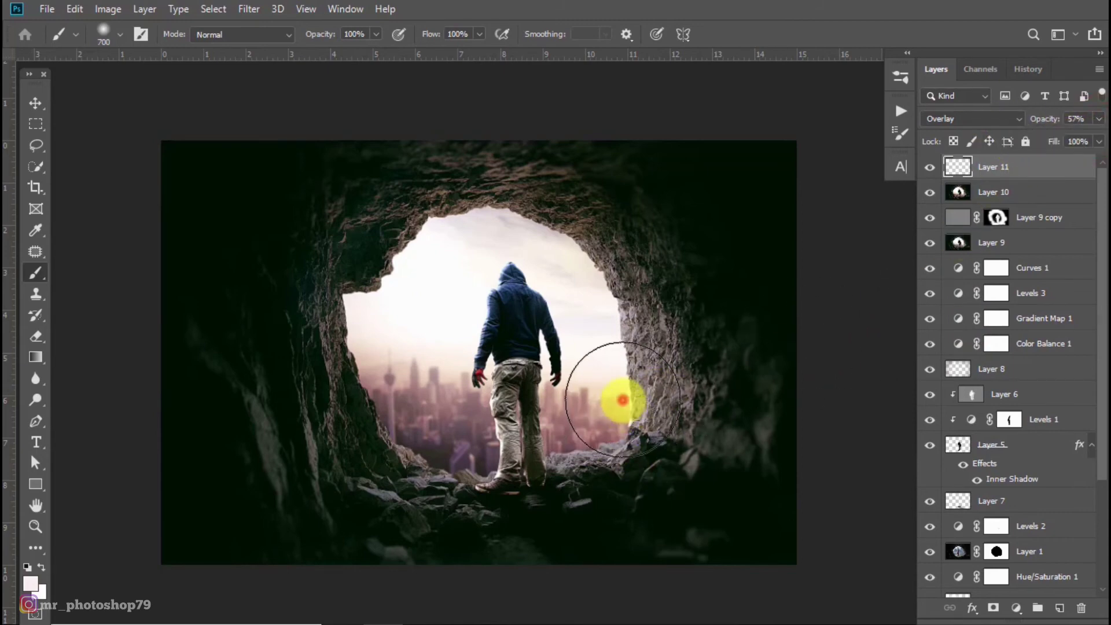
# Step: Set the foreground colour to fae9de and paint glow around the cave opening and city
pyautogui.click(29, 585)
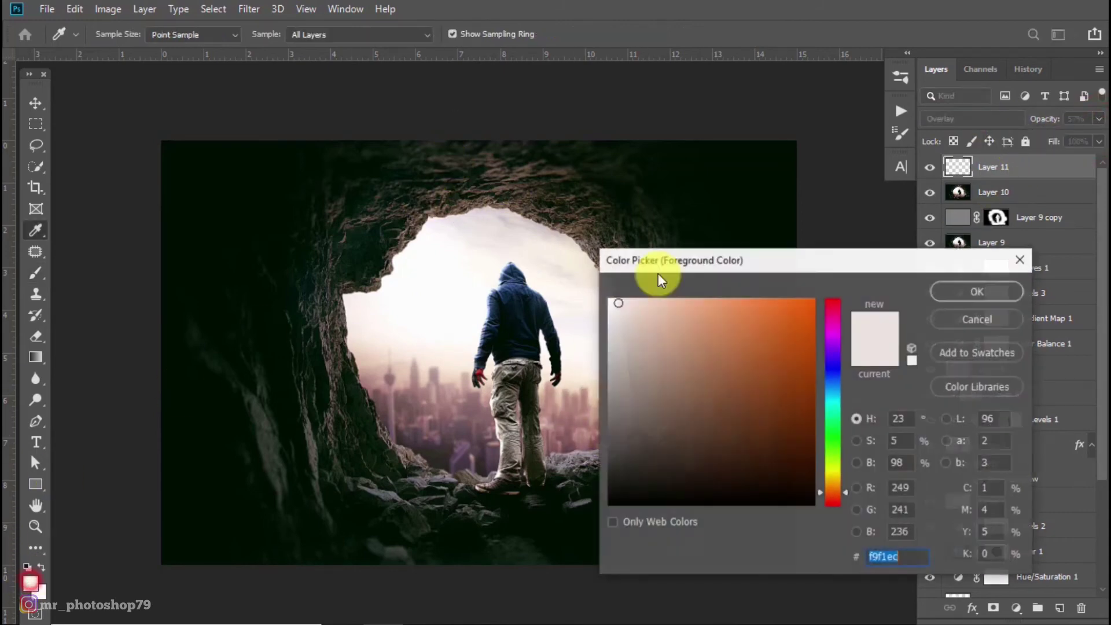
pyautogui.click(639, 312)
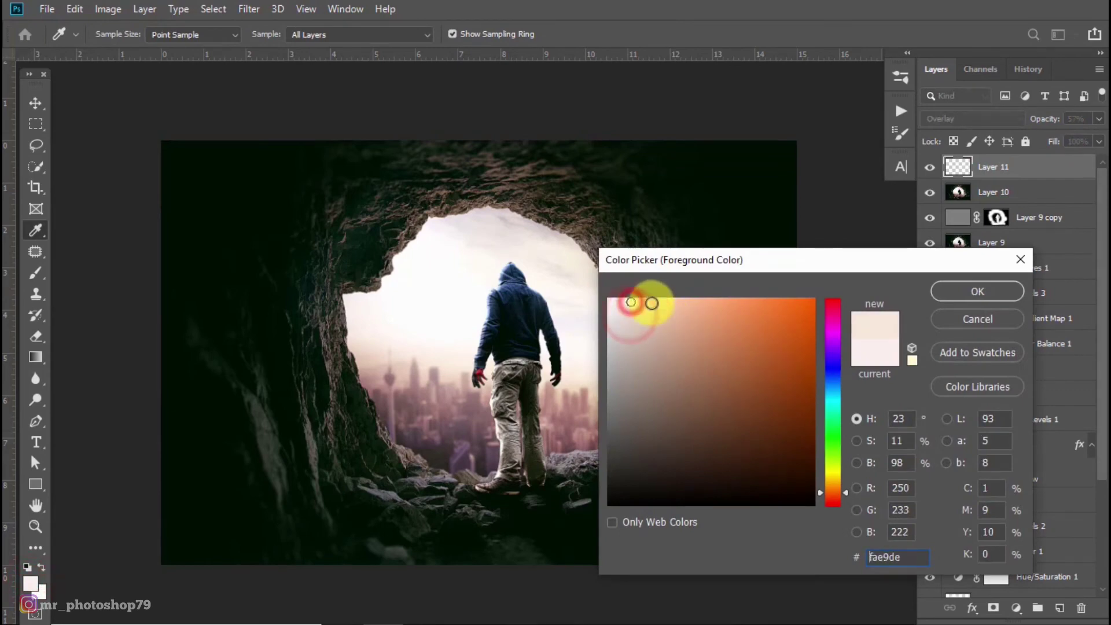
pyautogui.click(991, 289)
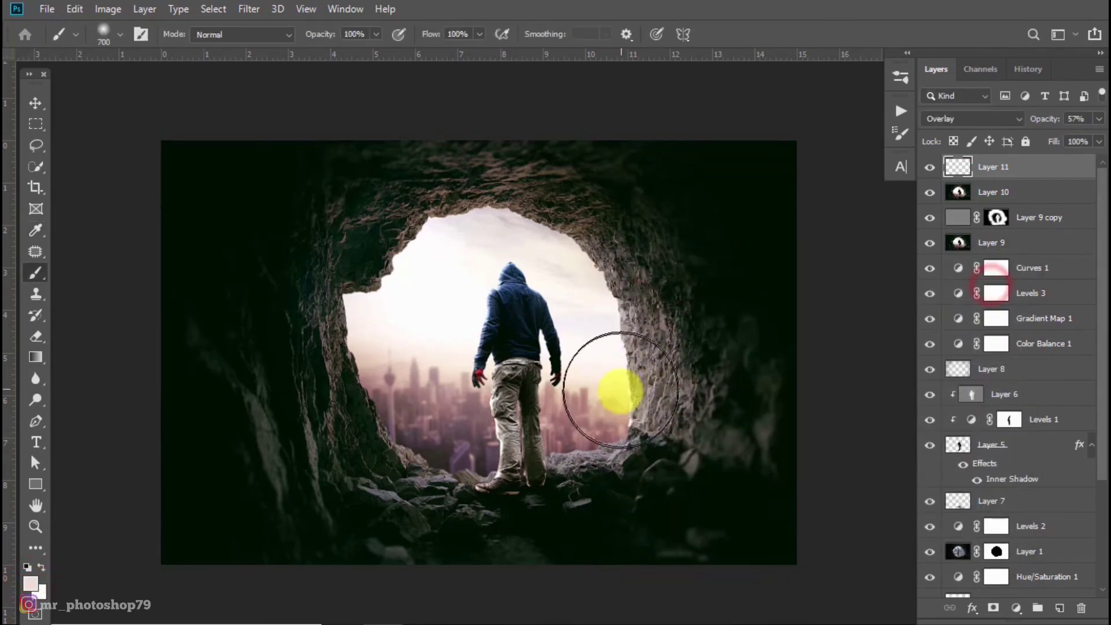
pyautogui.moveTo(605, 425); pyautogui.dragTo(632, 387)
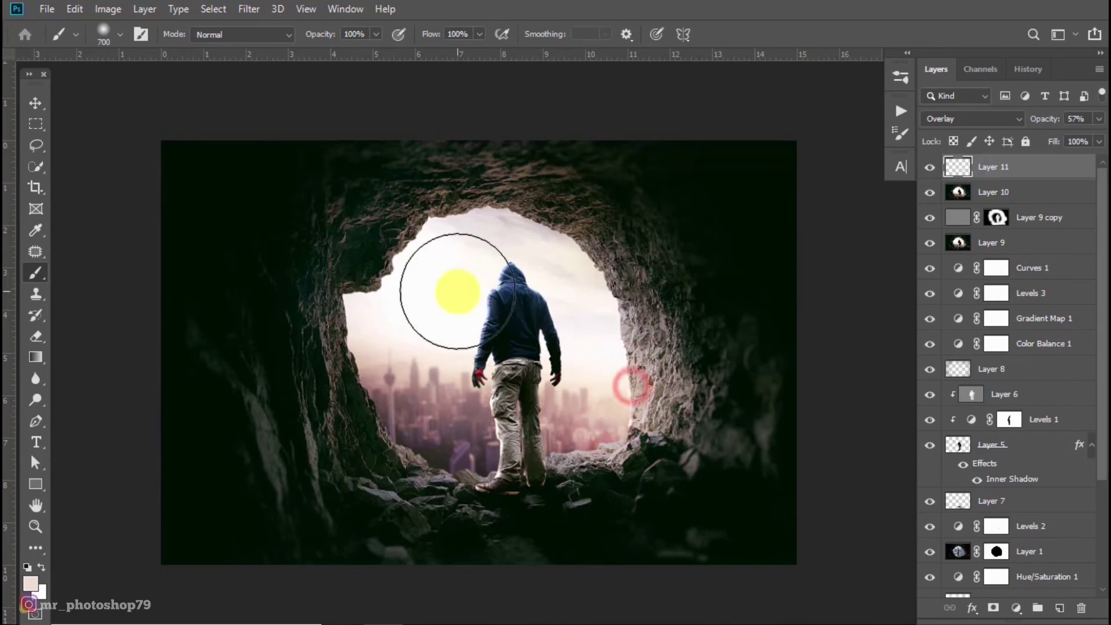
pyautogui.moveTo(454, 288); pyautogui.dragTo(446, 347)
pyautogui.moveTo(405, 262)
pyautogui.mouseDown()
pyautogui.moveTo(372, 318)
pyautogui.moveTo(430, 397)
pyautogui.moveTo(455, 240)
pyautogui.moveTo(521, 249)
pyautogui.mouseUp()
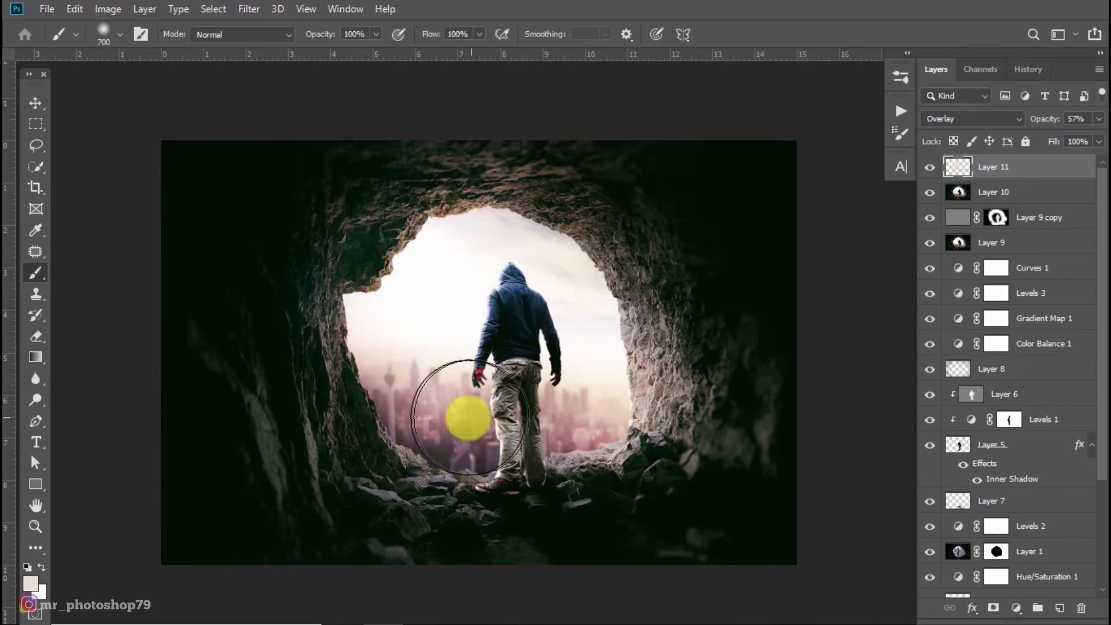
pyautogui.moveTo(466, 425)
pyautogui.mouseDown()
pyautogui.moveTo(660, 383)
pyautogui.moveTo(633, 297)
pyautogui.mouseUp()
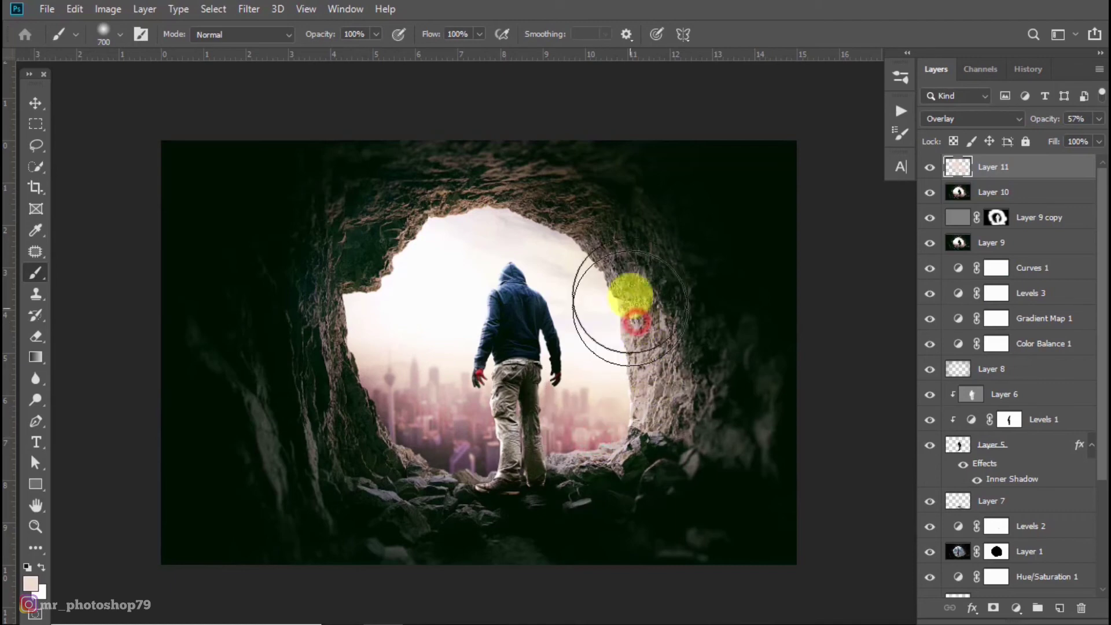
# Step: Add more glow along the right cave edge and over the hooded figure
pyautogui.scroll(-1, 632, 297)
pyautogui.moveTo(652, 347); pyautogui.dragTo(643, 335)
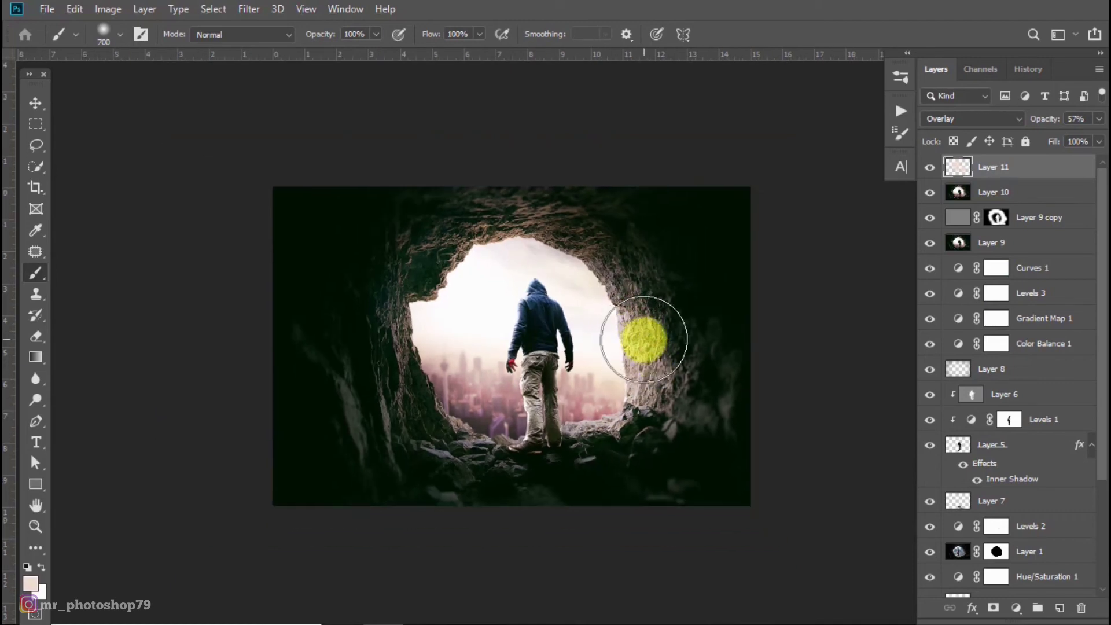
pyautogui.click(492, 301)
pyautogui.scroll(1, 502, 297)
pyautogui.click(558, 312)
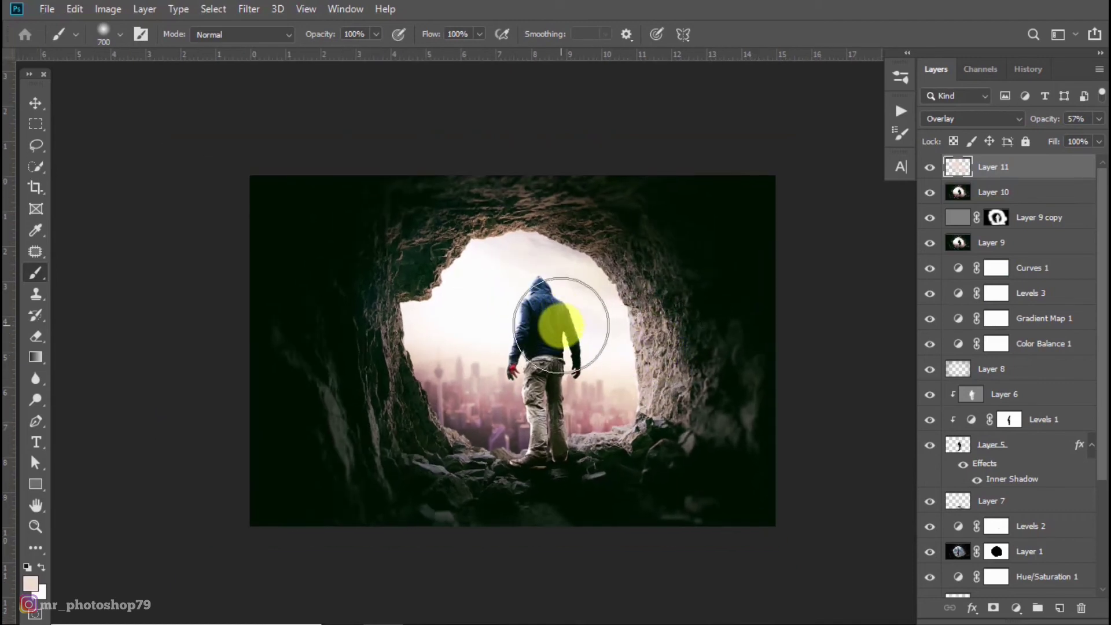
pyautogui.scroll(1, 567, 330)
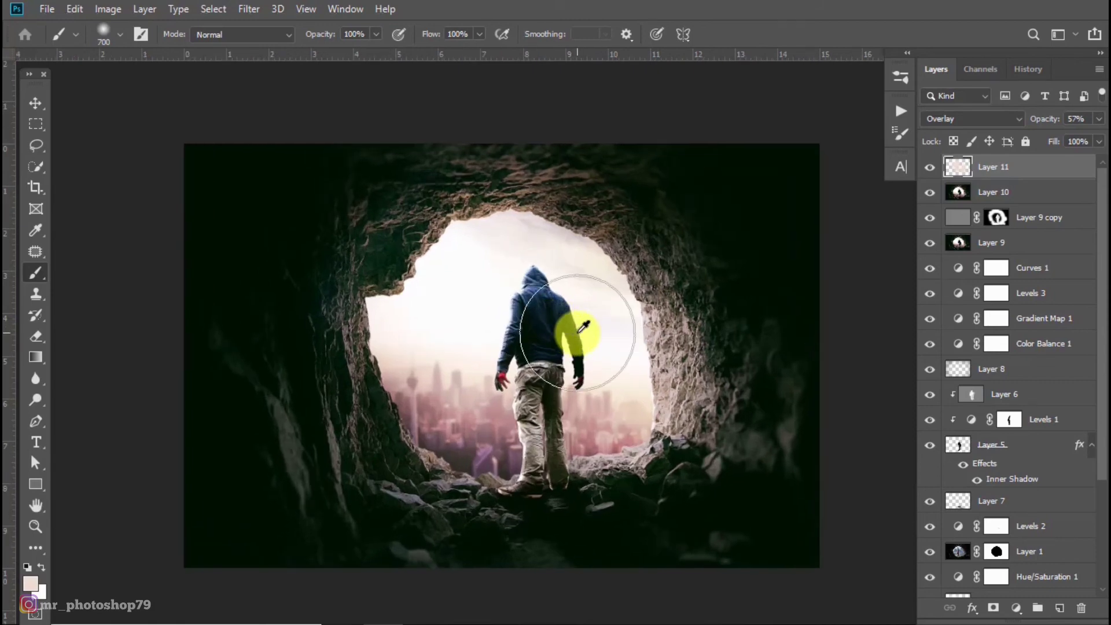
pyautogui.click(35, 103)
pyautogui.click(640, 105)
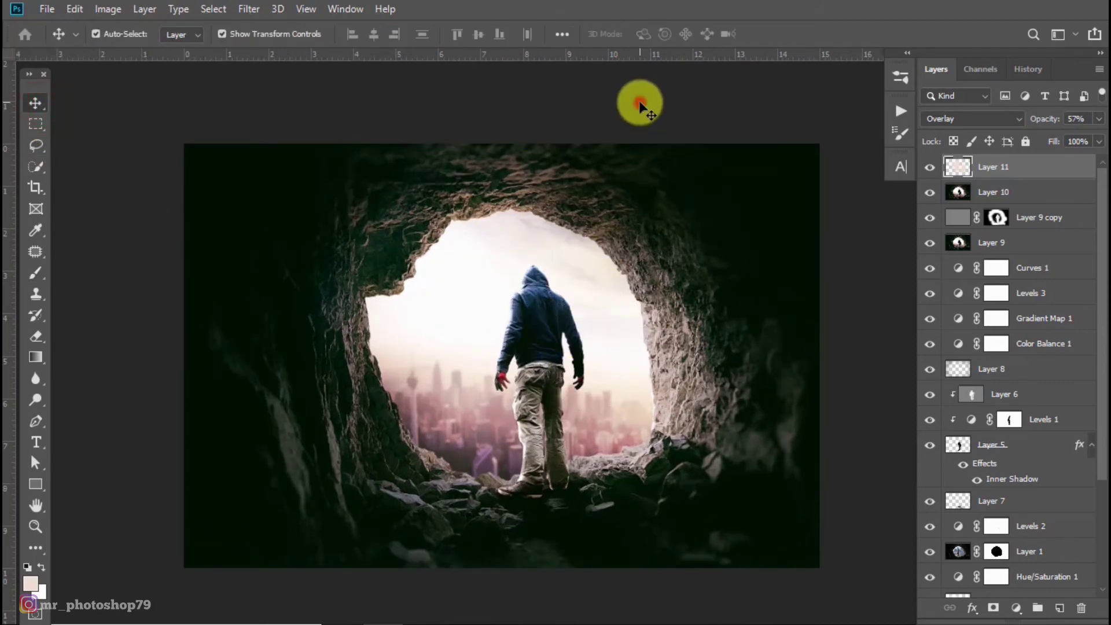
pyautogui.press('m')
pyautogui.scroll(-1, 640, 105)
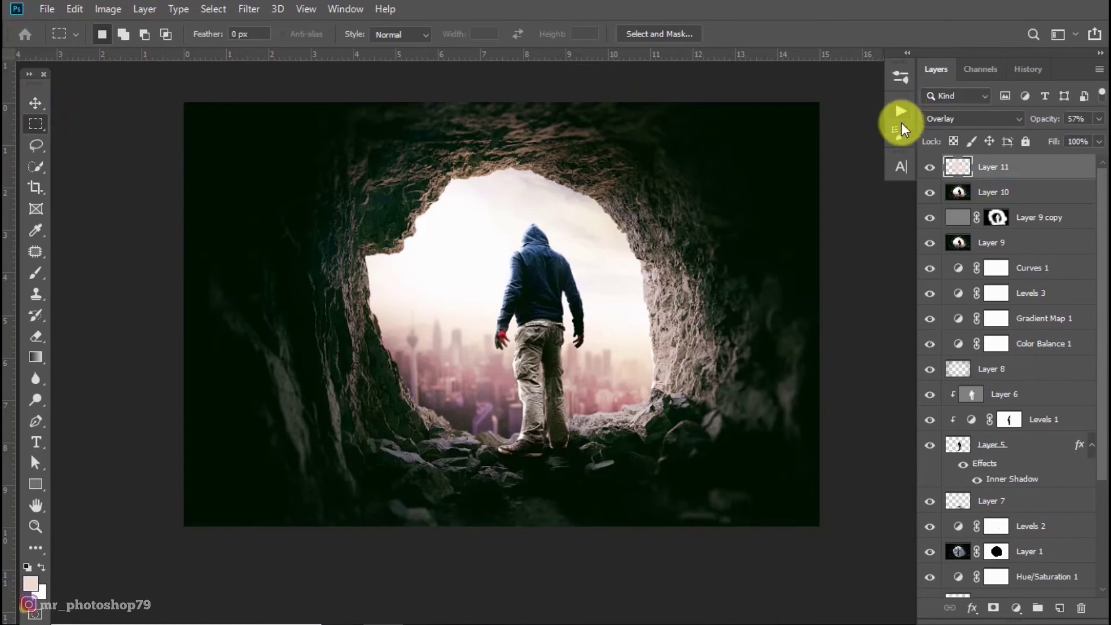
# Step: Add new empty Layer 12 and select the Brush tool
pyautogui.click(901, 129)
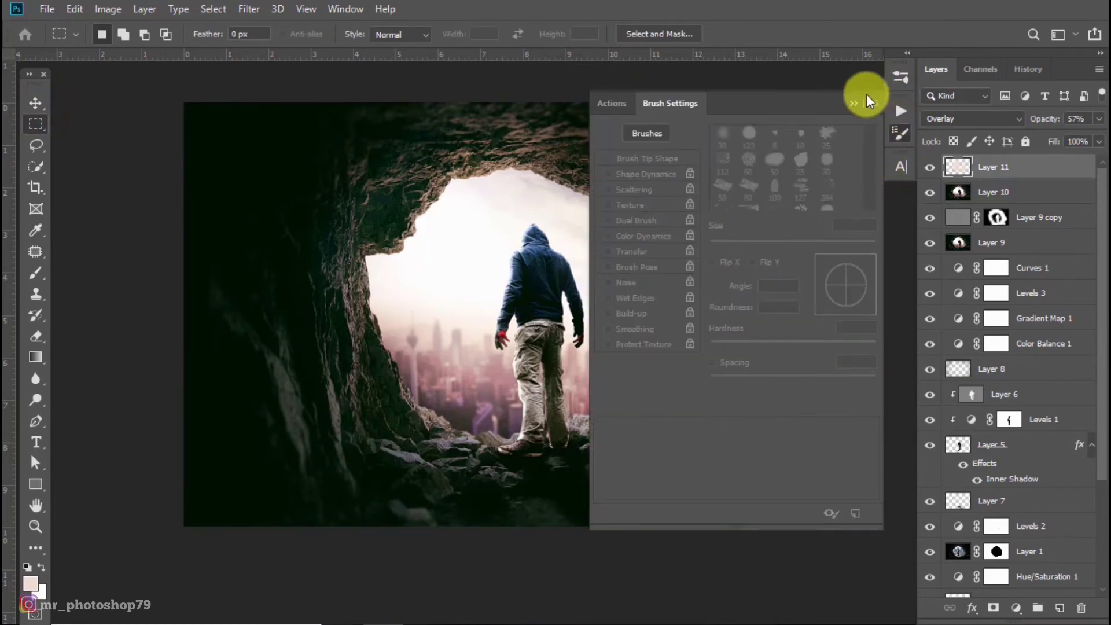
pyautogui.click(855, 103)
pyautogui.click(1060, 608)
pyautogui.click(901, 133)
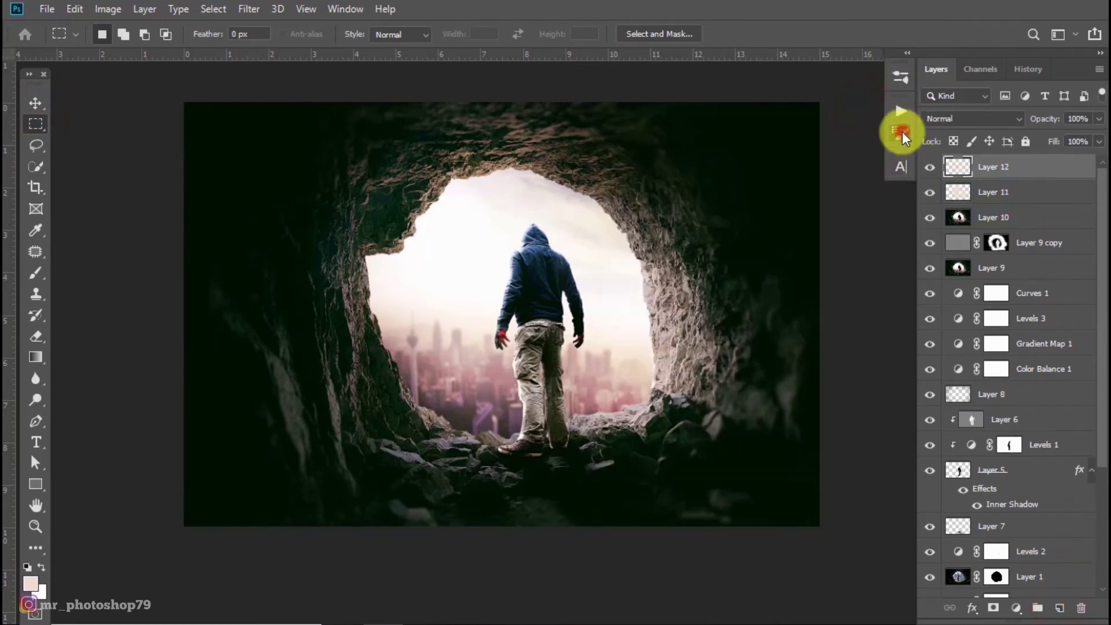
pyautogui.click(902, 113)
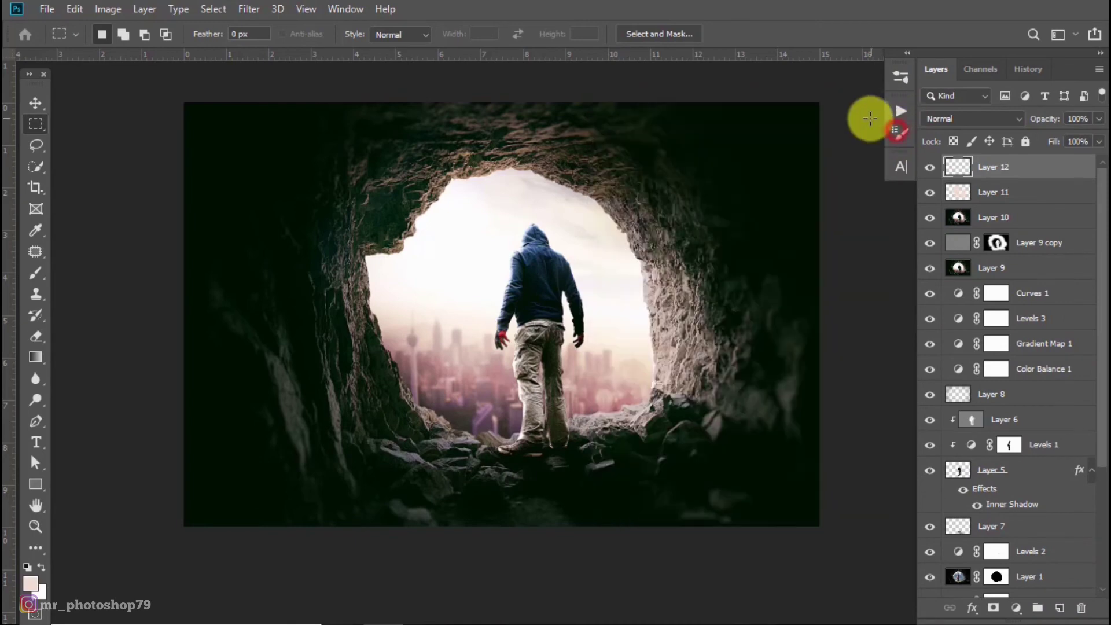
pyautogui.click(35, 273)
# Step: Browse brush tip presets in Brush Settings and pick the 2119 light-ray tip
pyautogui.click(900, 132)
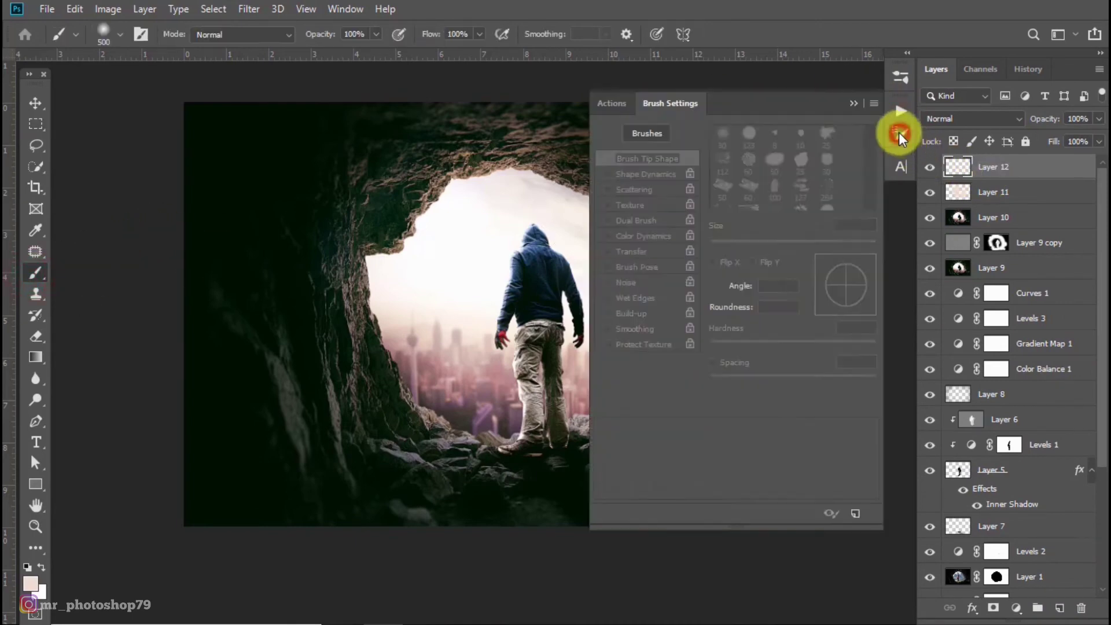
pyautogui.moveTo(869, 160); pyautogui.dragTo(871, 169)
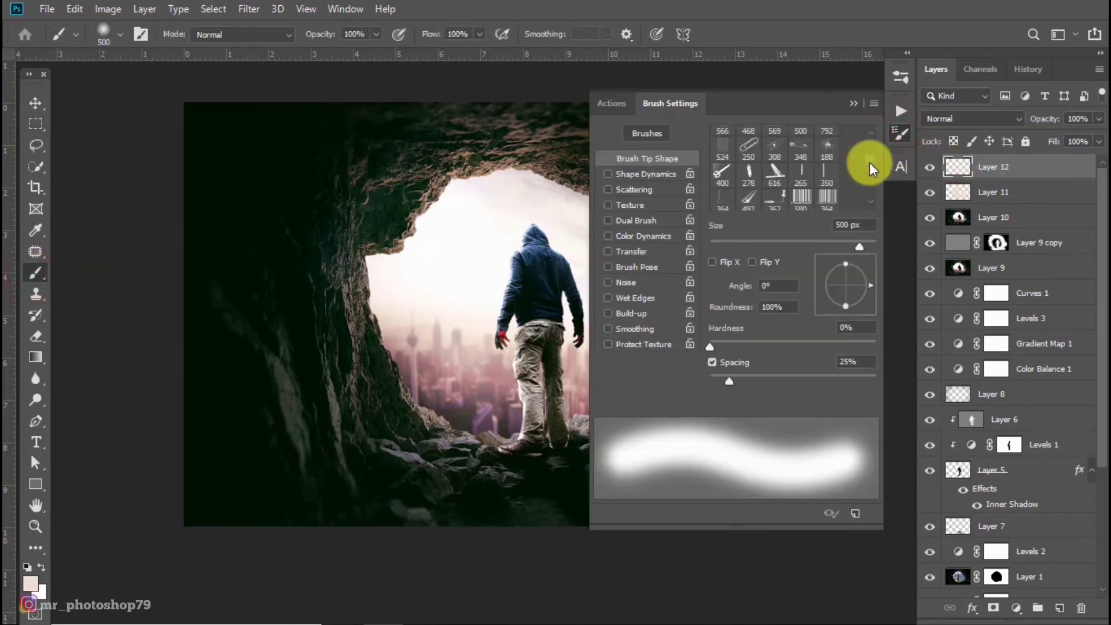
pyautogui.scroll(-2, 871, 169)
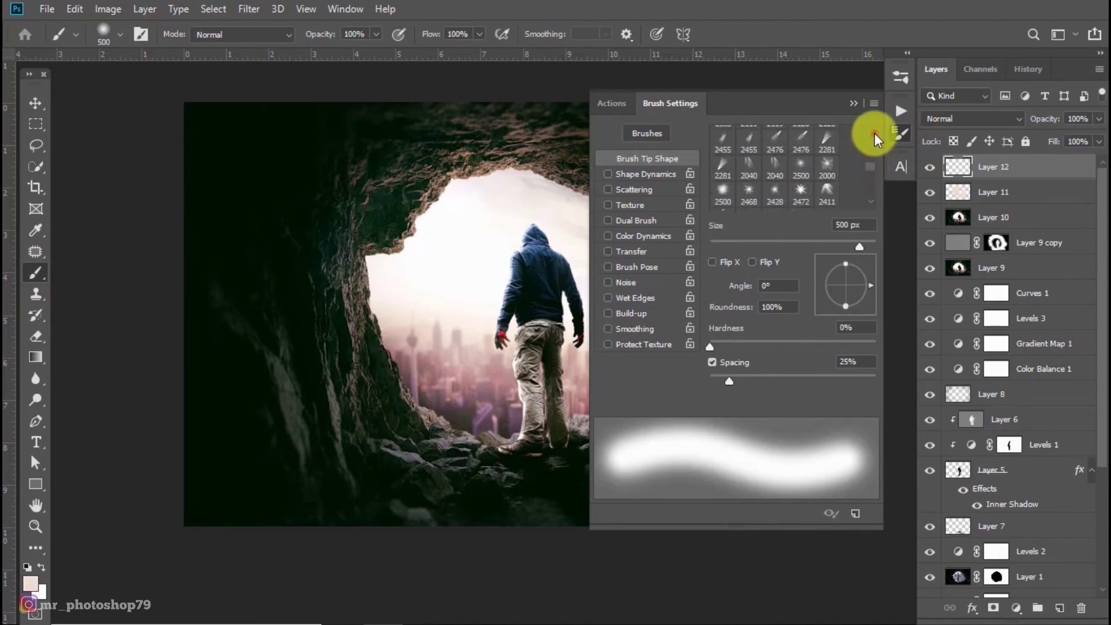
pyautogui.scroll(-2, 874, 133)
pyautogui.click(874, 133)
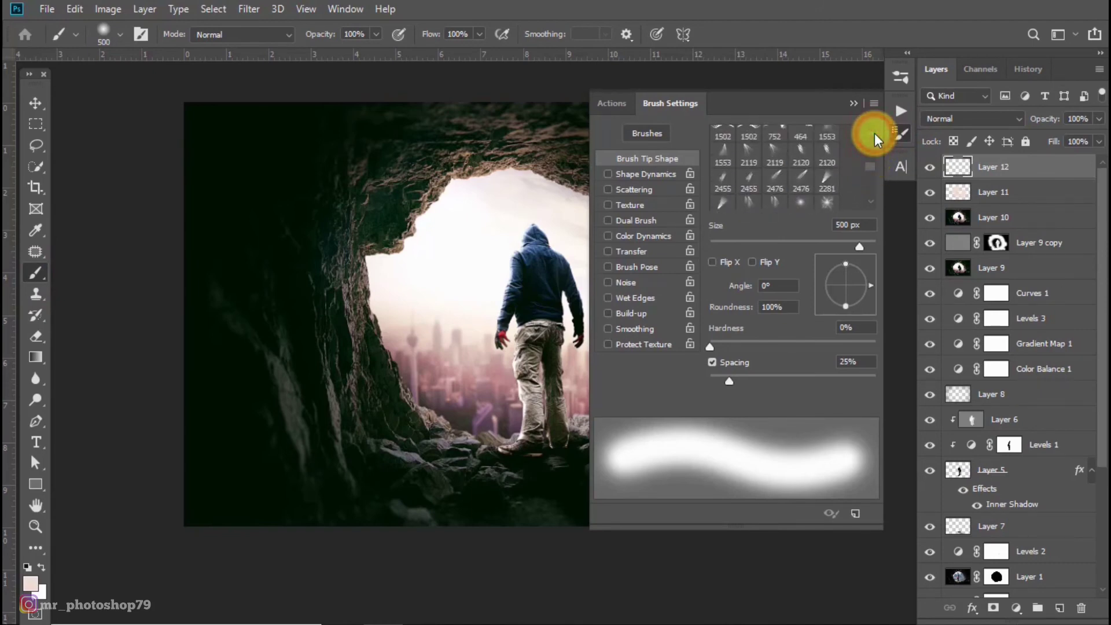
pyautogui.click(874, 134)
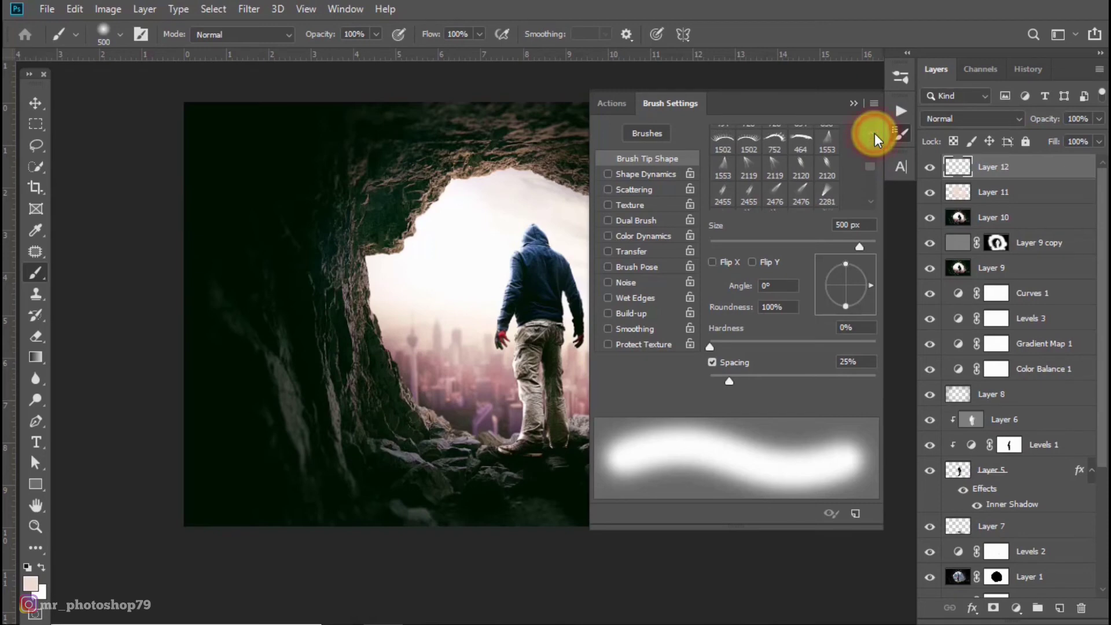
pyautogui.click(775, 166)
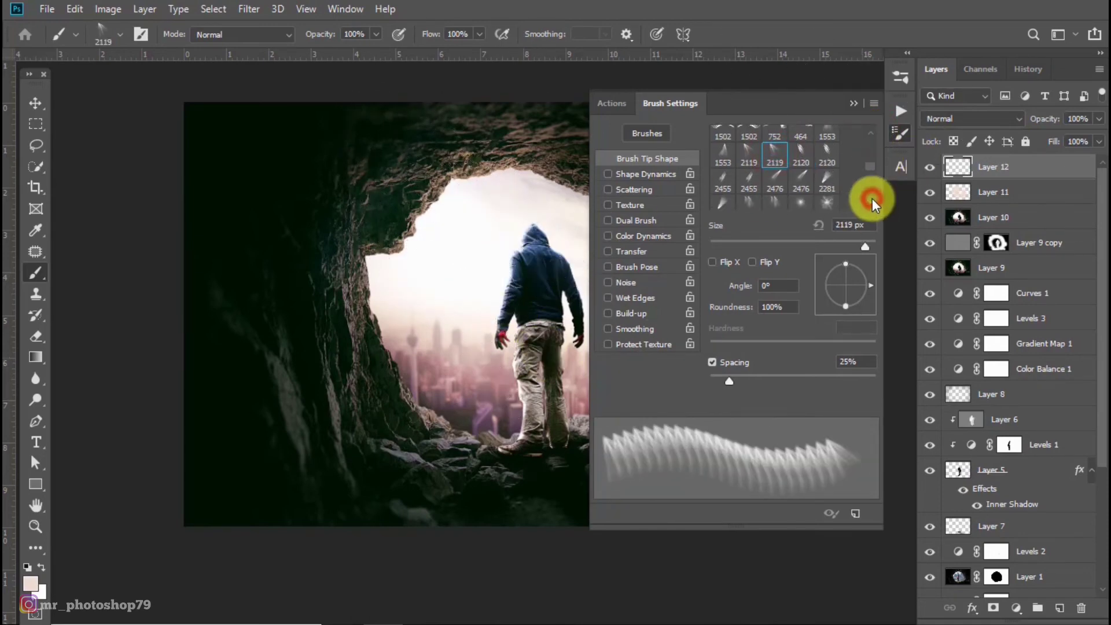
# Step: Switch to the 1270 light-ray brush tip instead
pyautogui.click(873, 132)
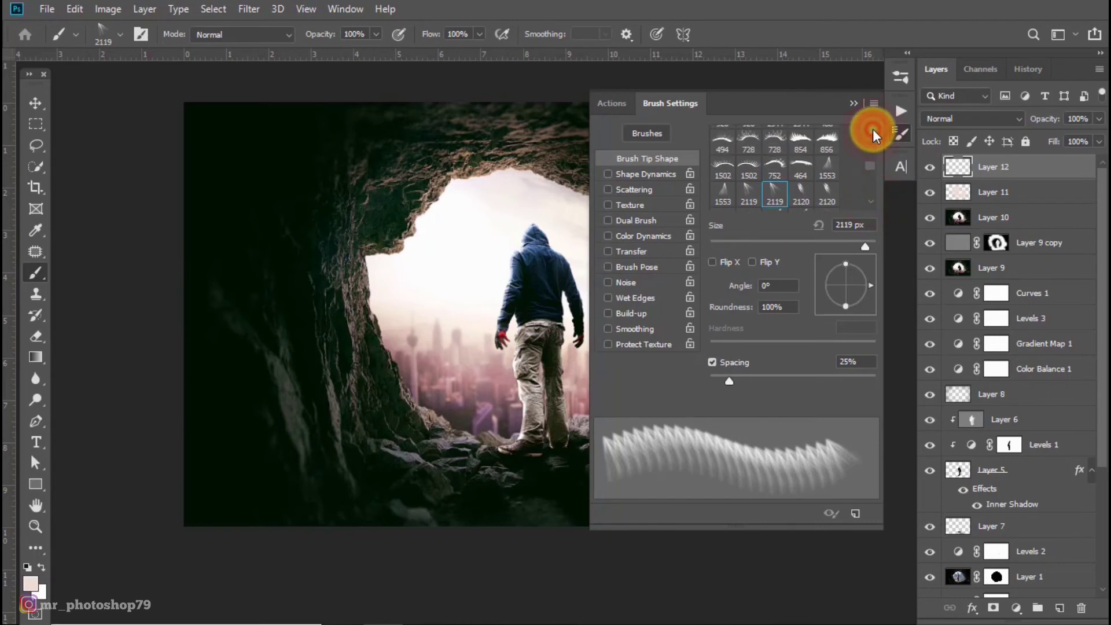
pyautogui.click(868, 203)
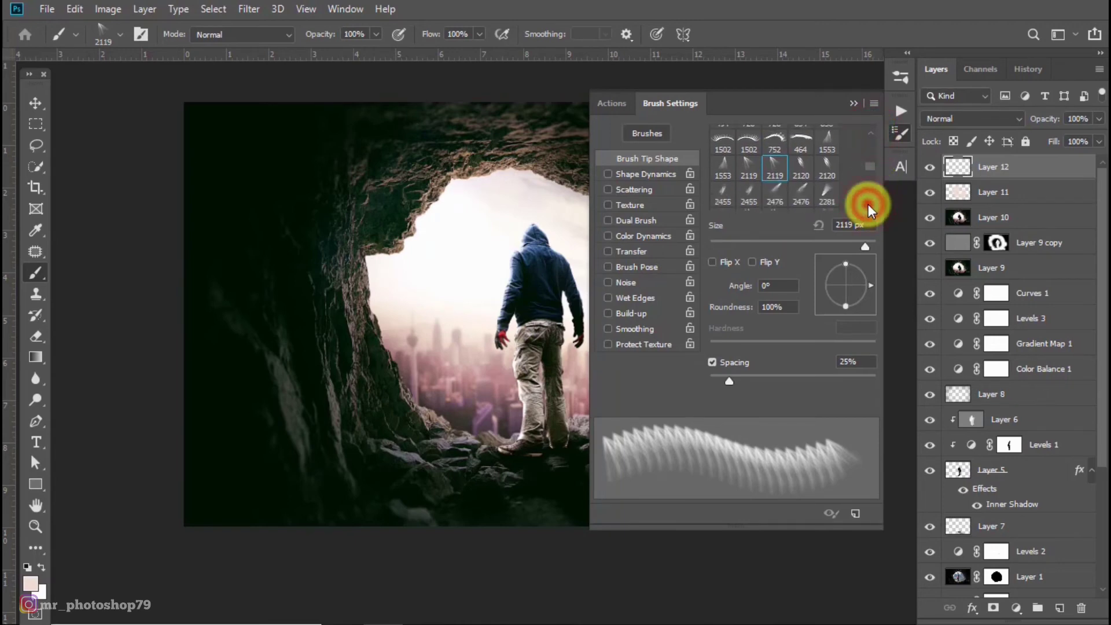
pyautogui.click(868, 204)
pyautogui.click(869, 200)
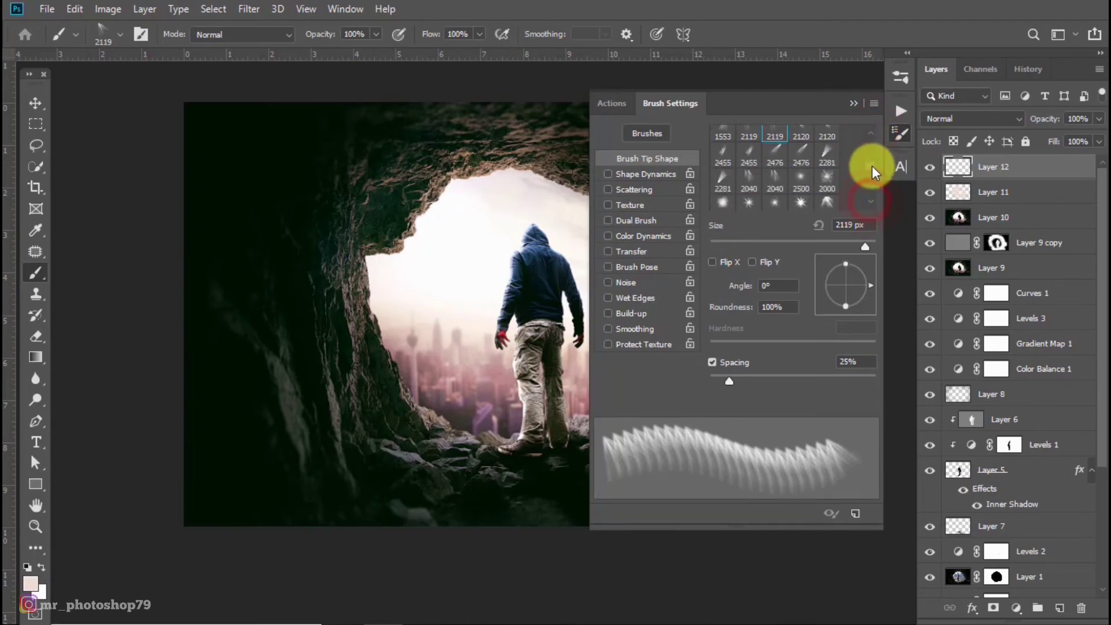
pyautogui.click(872, 168)
pyautogui.click(874, 168)
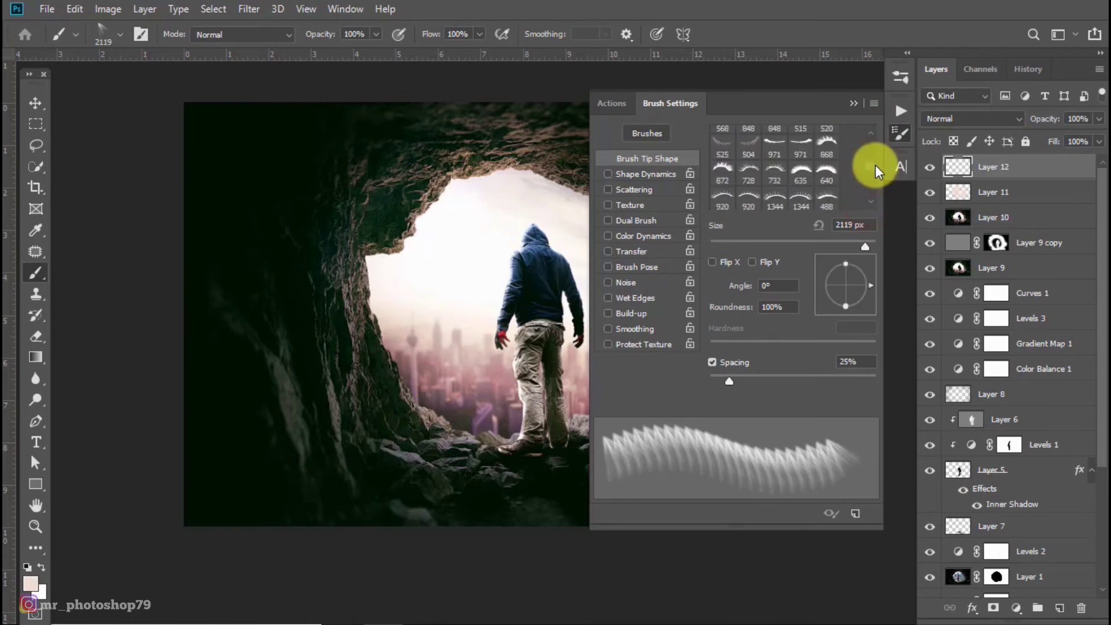
pyautogui.click(871, 130)
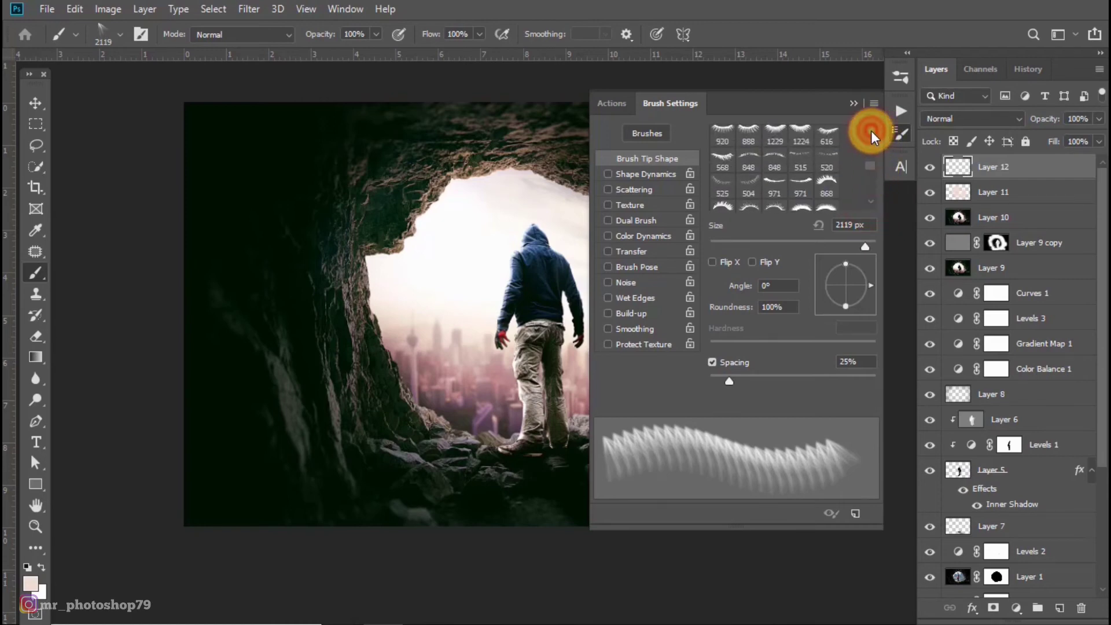
pyautogui.click(871, 130)
pyautogui.click(800, 161)
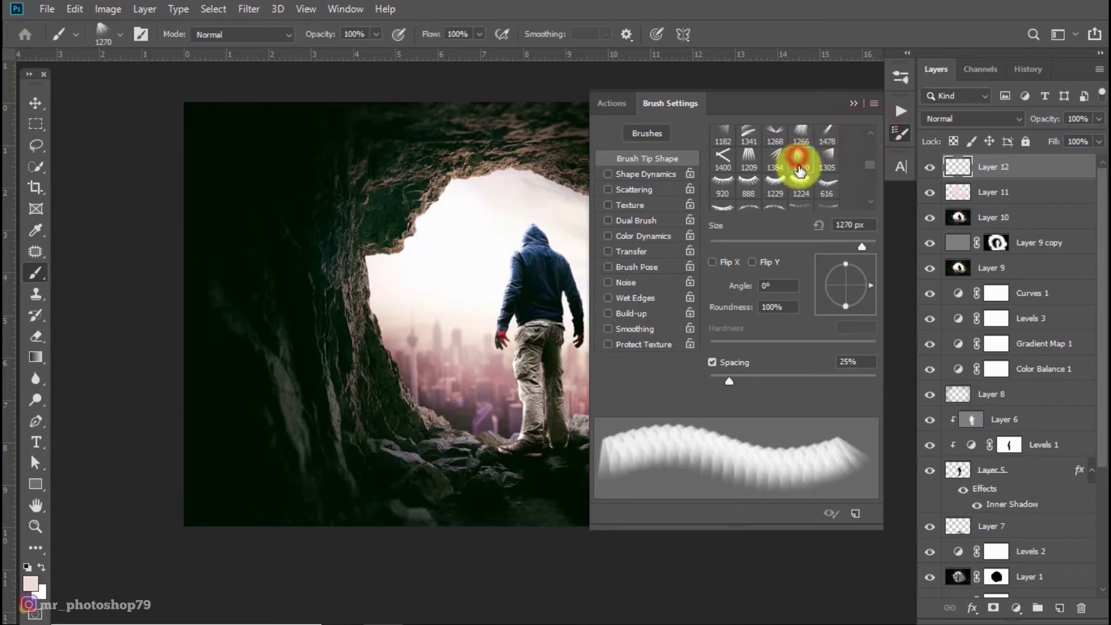
pyautogui.click(901, 133)
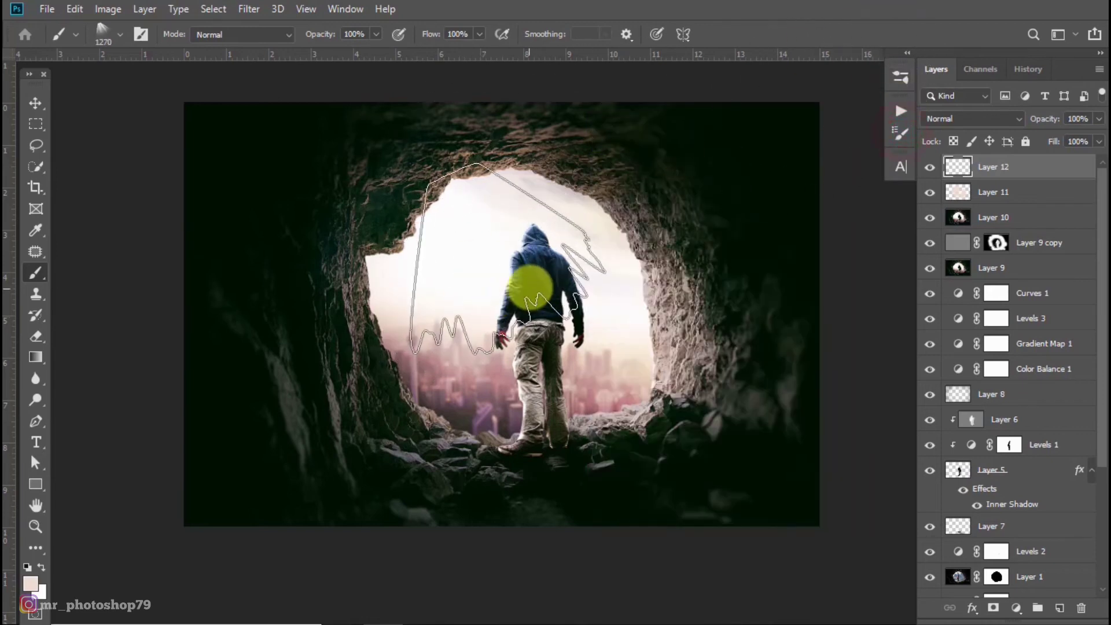
# Step: Set the brush to 1600 px and stamp light rays once over the cave opening
pyautogui.press(']')
pyautogui.press(']')
pyautogui.press(']')
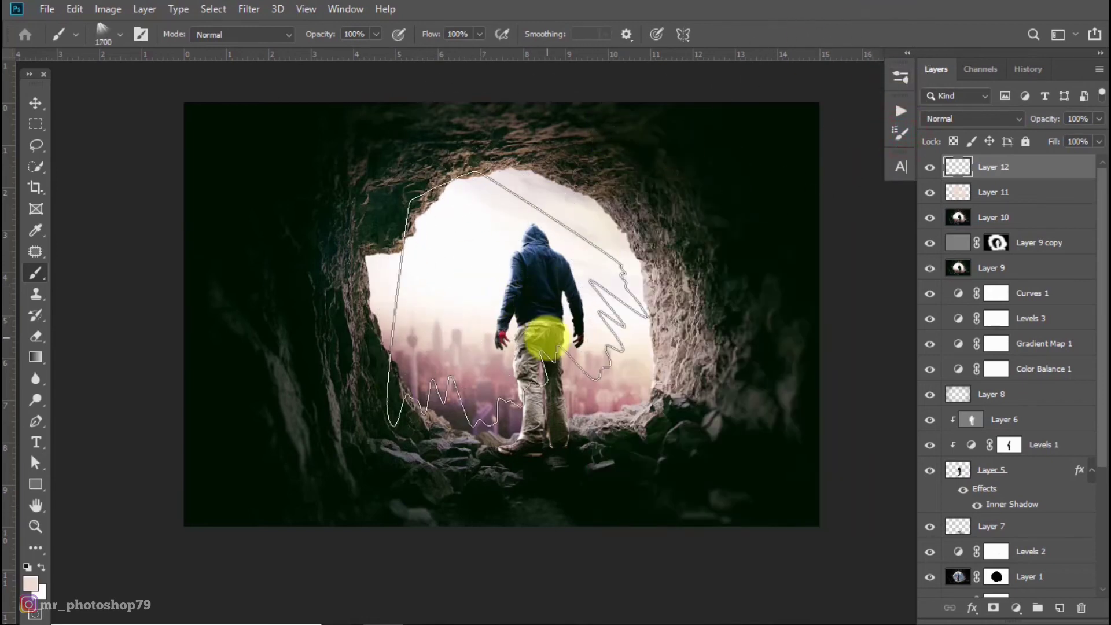
pyautogui.press(']')
pyautogui.press(']')
pyautogui.press('[')
pyautogui.press('[')
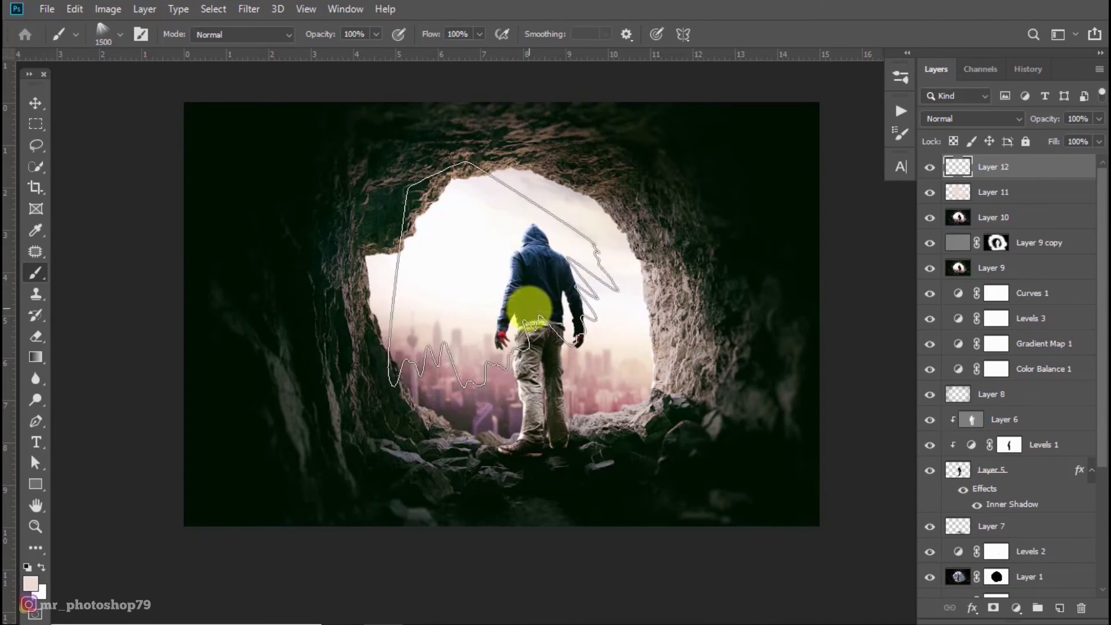
pyautogui.click(509, 315)
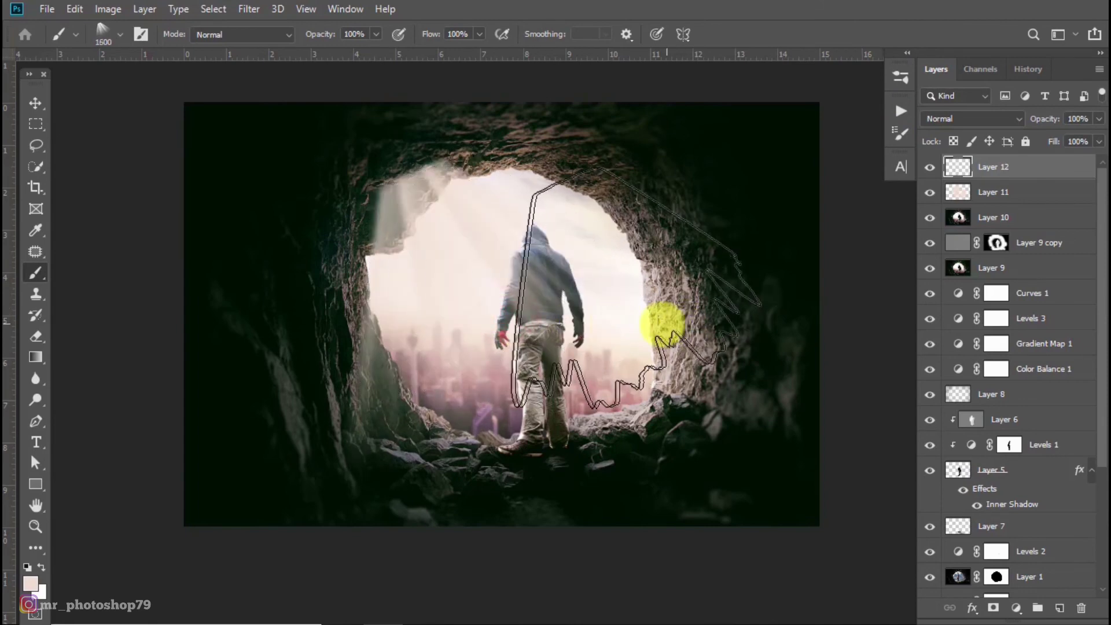
pyautogui.click(35, 103)
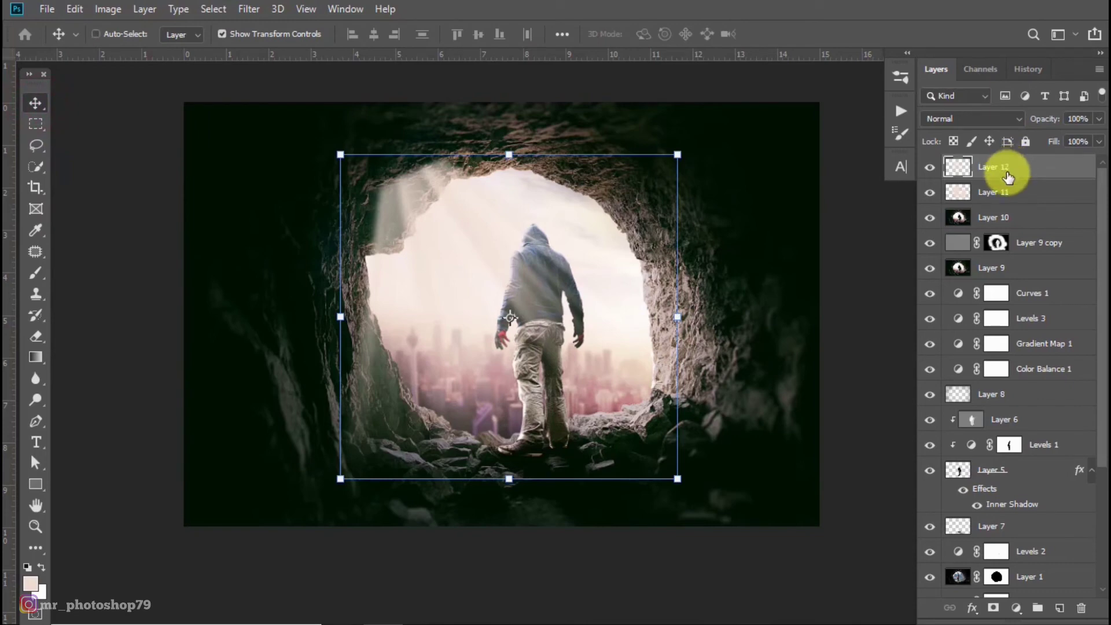
# Step: Distort the light rays, pulling the bottom-right corner far right and top-left outward
pyautogui.hotkey('ctrl', 't')
pyautogui.rightClick(538, 246)
pyautogui.click(582, 318)
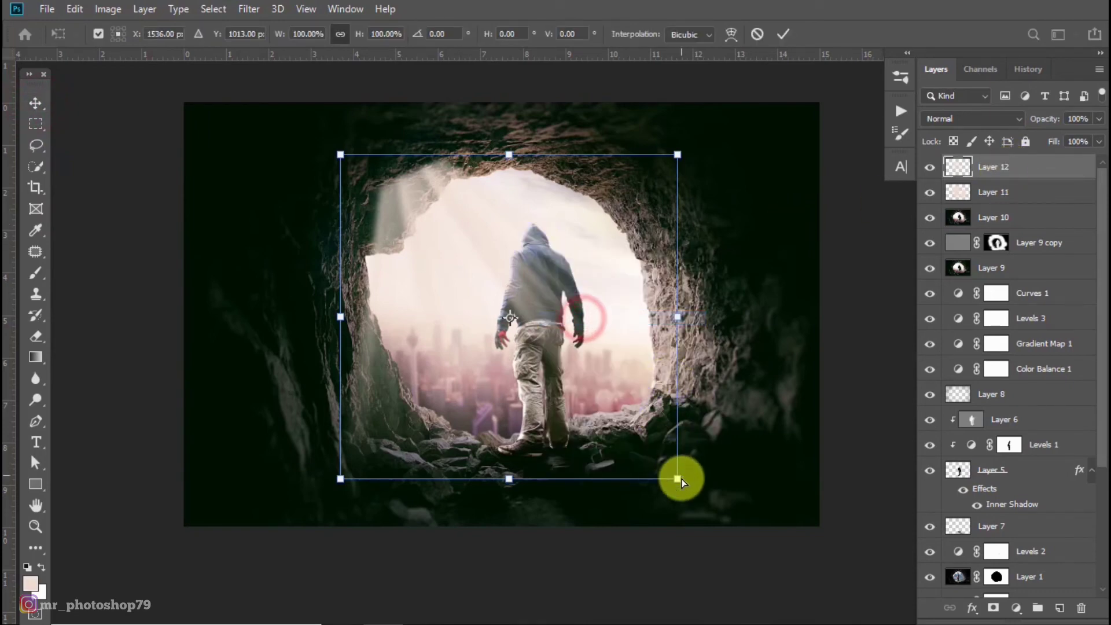
pyautogui.moveTo(678, 479); pyautogui.dragTo(1024, 524)
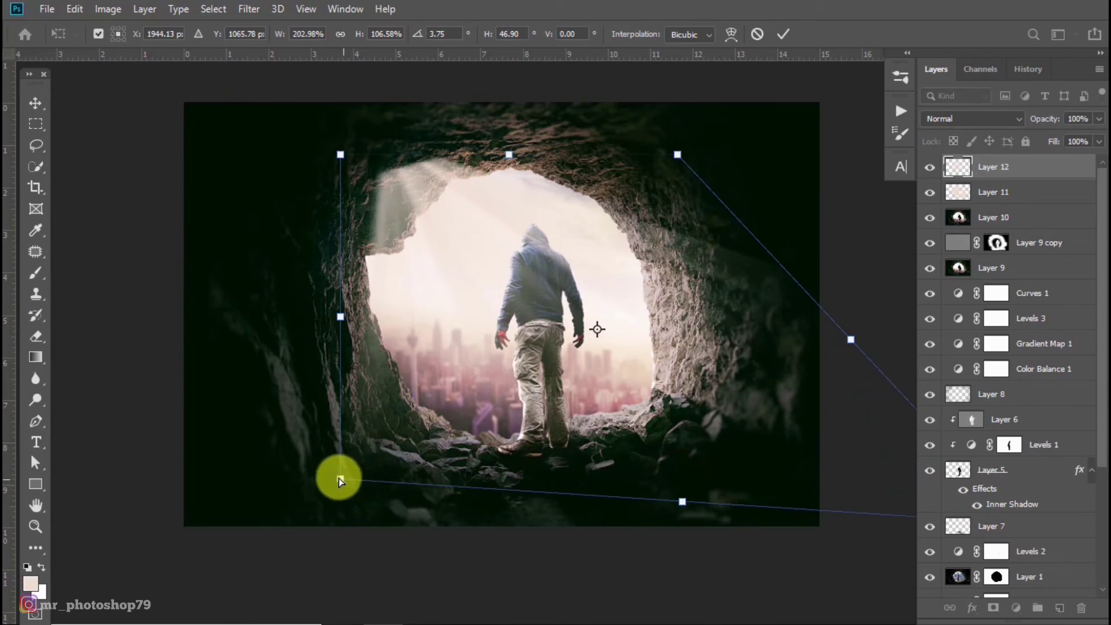
pyautogui.moveTo(340, 479); pyautogui.dragTo(415, 575)
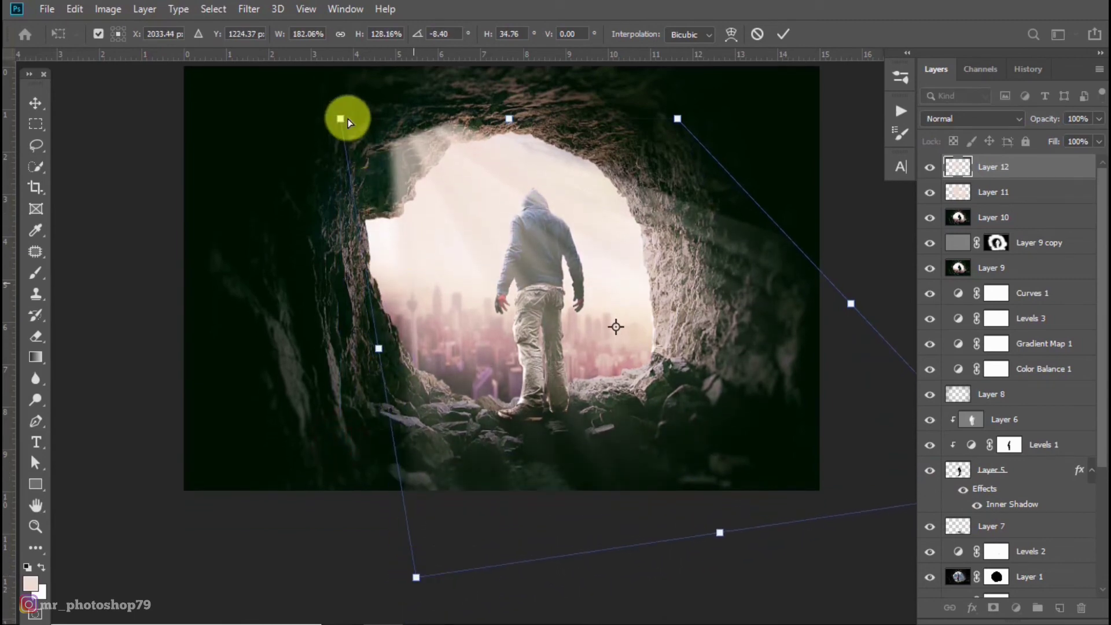
pyautogui.moveTo(347, 119); pyautogui.dragTo(308, 129)
# Step: Fine-tune the remaining corners, commit the distortion, and set opacity to 100%
pyautogui.moveTo(674, 116); pyautogui.dragTo(700, 112)
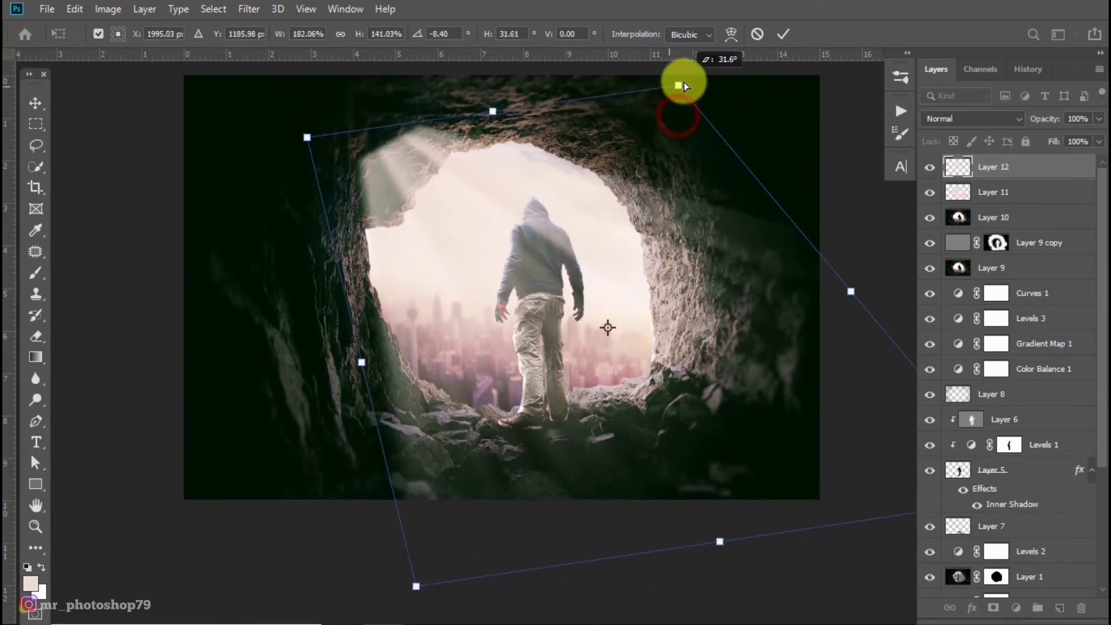
pyautogui.moveTo(307, 140); pyautogui.dragTo(300, 119)
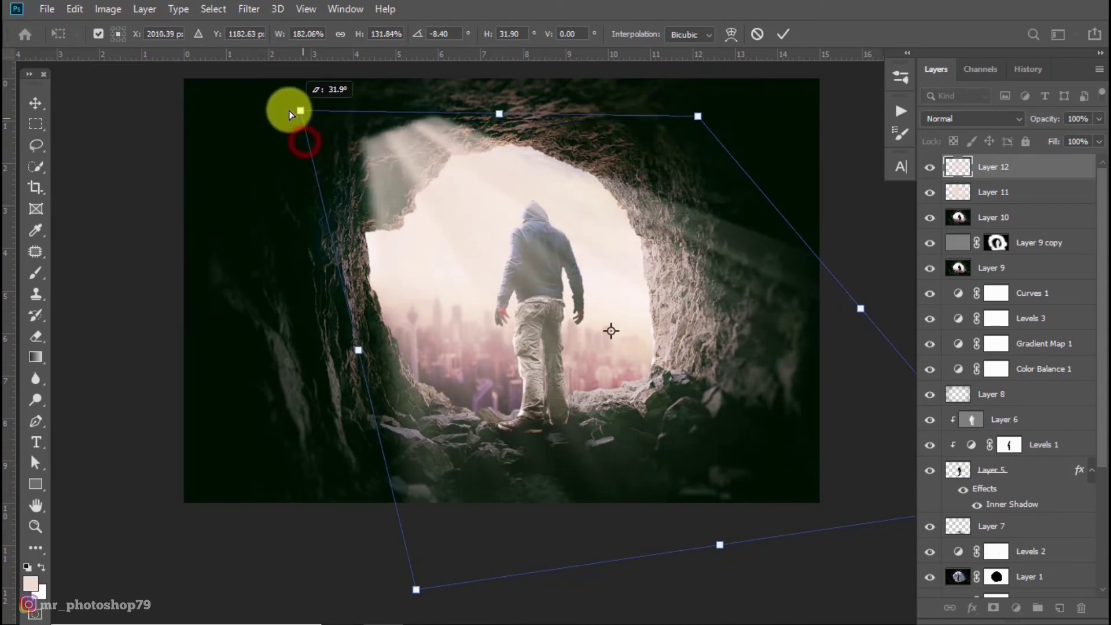
pyautogui.moveTo(416, 590)
pyautogui.mouseDown()
pyautogui.moveTo(435, 581)
pyautogui.moveTo(423, 586)
pyautogui.mouseUp()
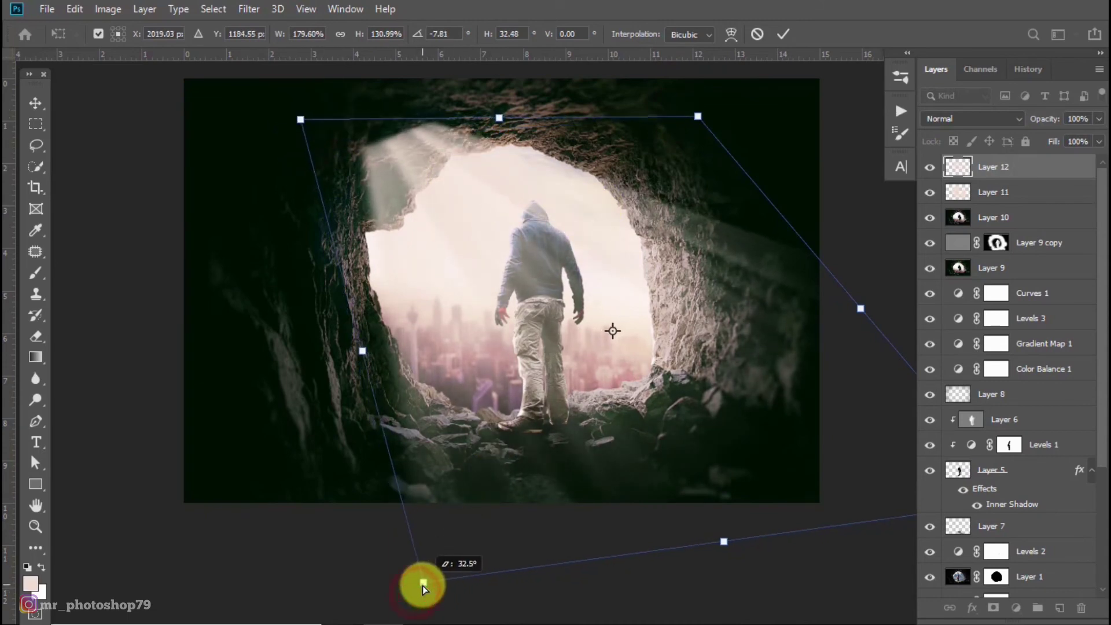
pyautogui.doubleClick(605, 217)
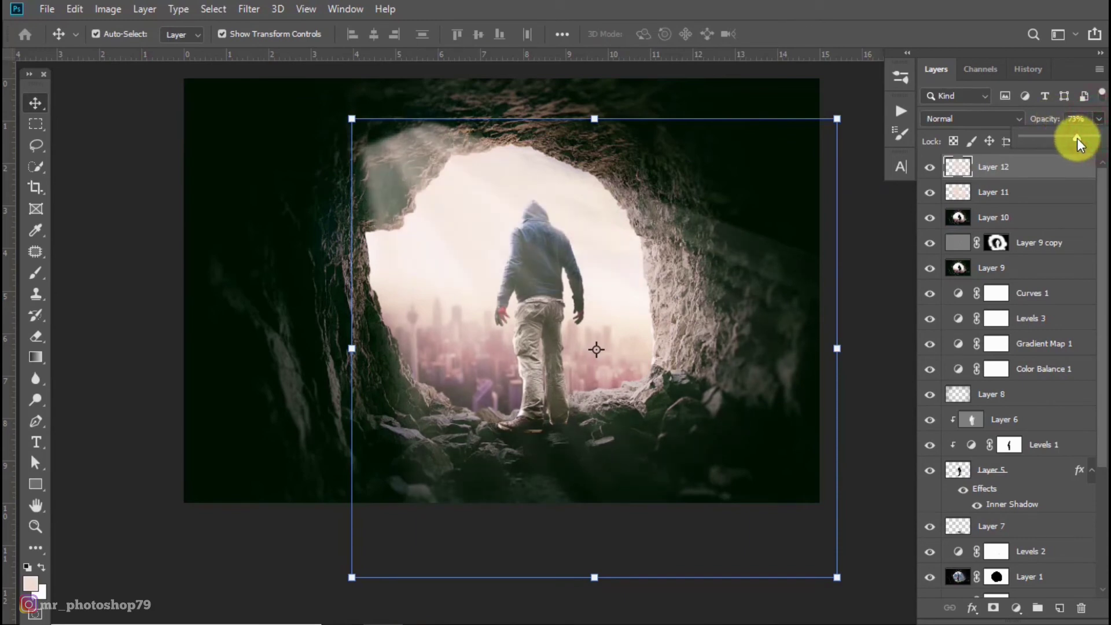
pyautogui.moveTo(1077, 138); pyautogui.dragTo(1097, 138)
pyautogui.click(988, 113)
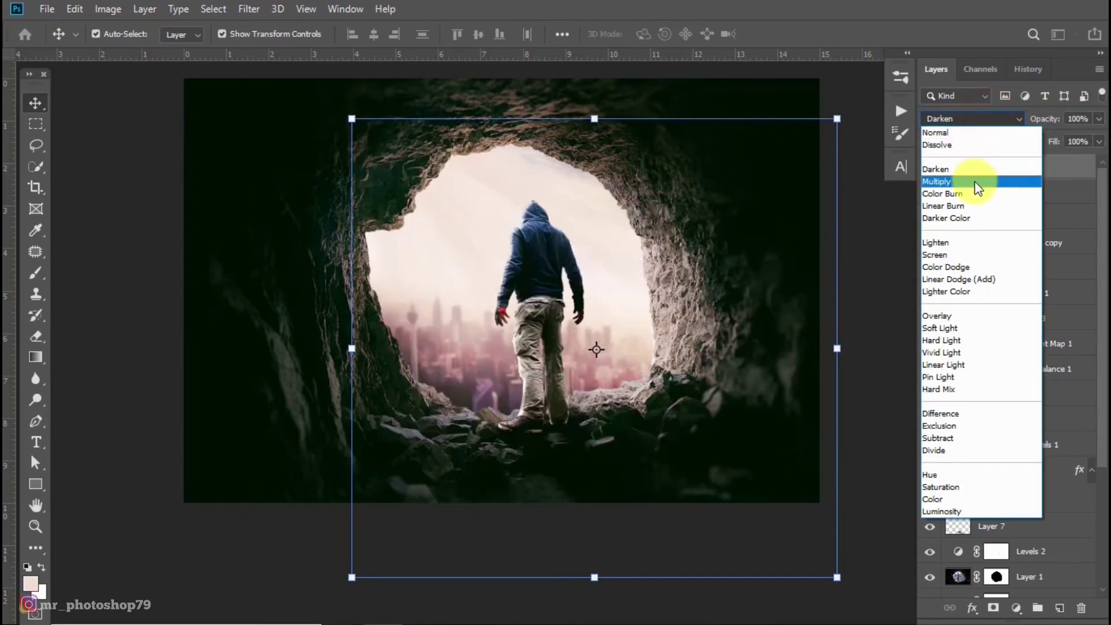
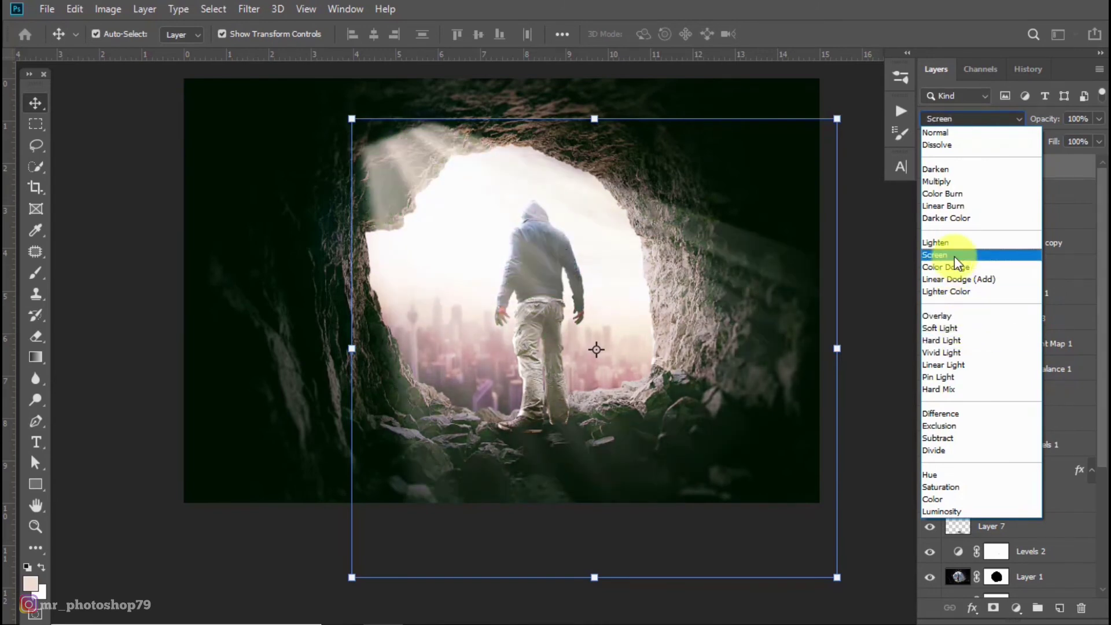
# Step: Compare Layer 12's light rays in Screen, Normal and Lighter Color, settling on Screen blending
pyautogui.click(954, 257)
pyautogui.click(930, 167)
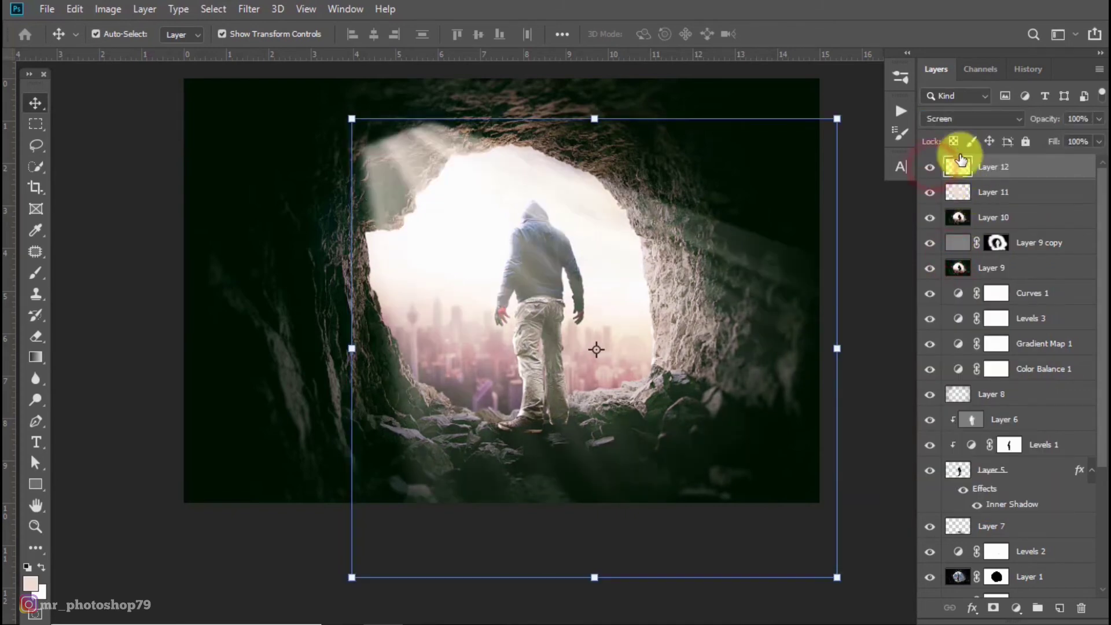
pyautogui.click(979, 119)
pyautogui.click(978, 139)
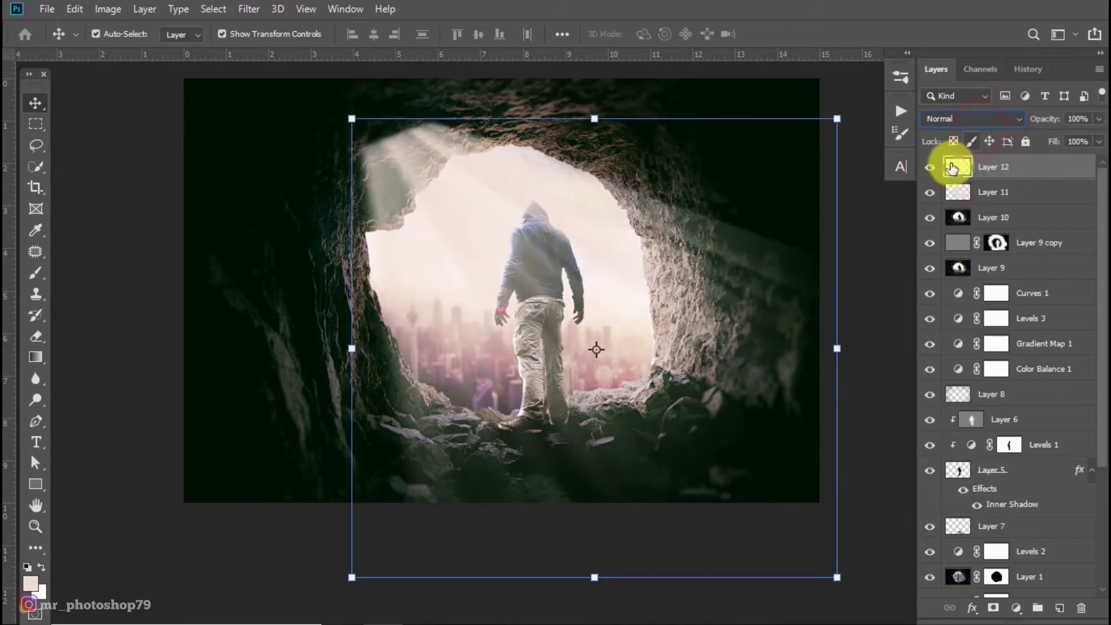
pyautogui.click(975, 122)
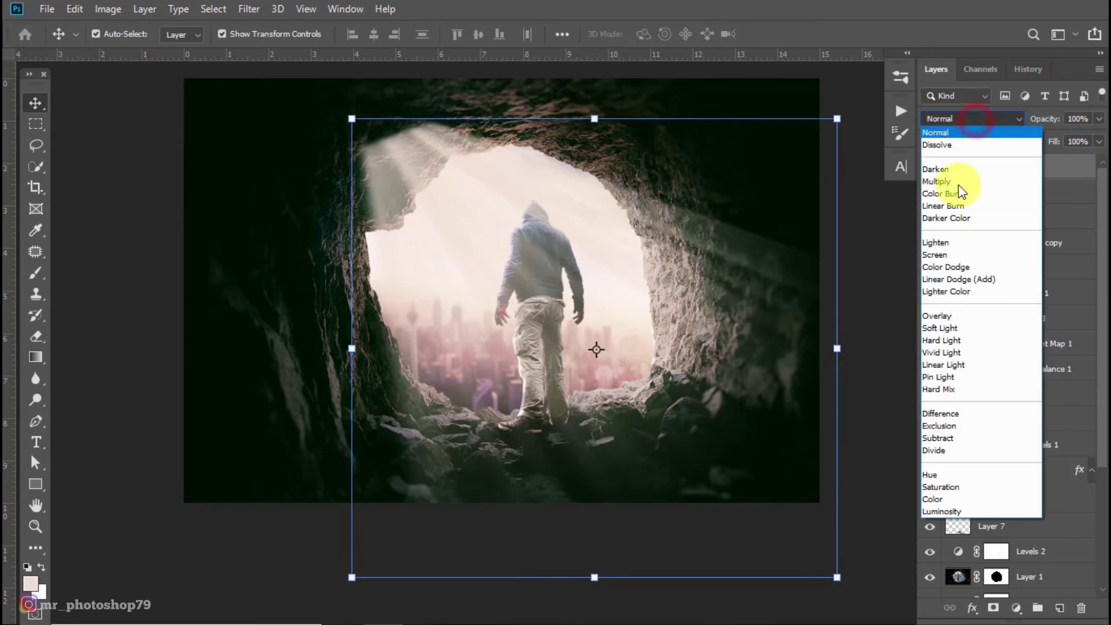
pyautogui.click(951, 291)
pyautogui.click(931, 167)
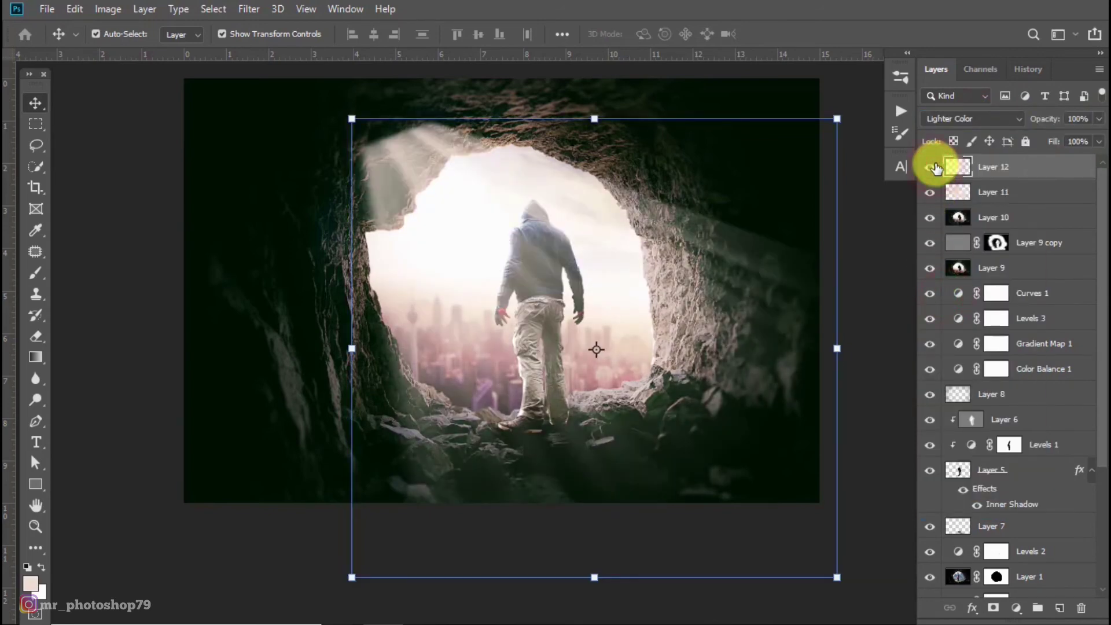
pyautogui.click(982, 119)
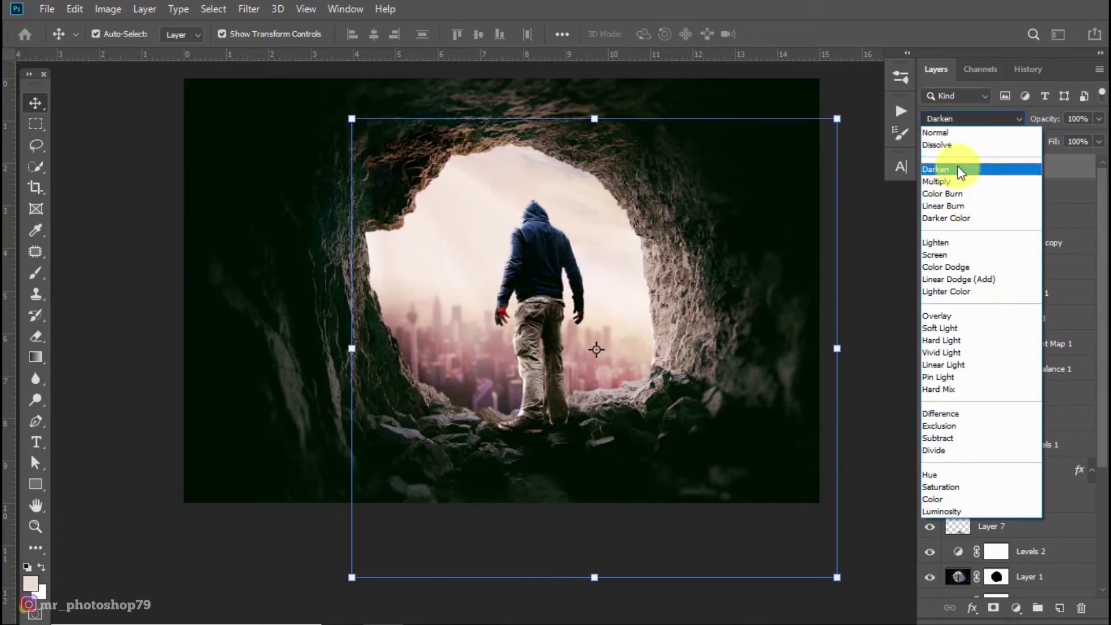
pyautogui.click(958, 256)
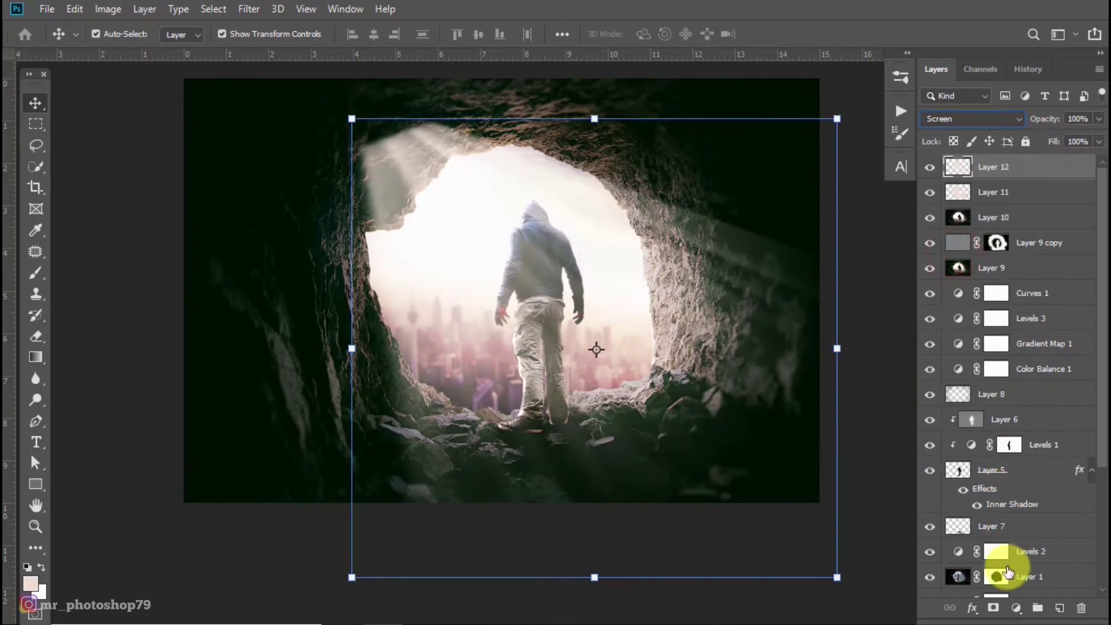
pyautogui.click(36, 273)
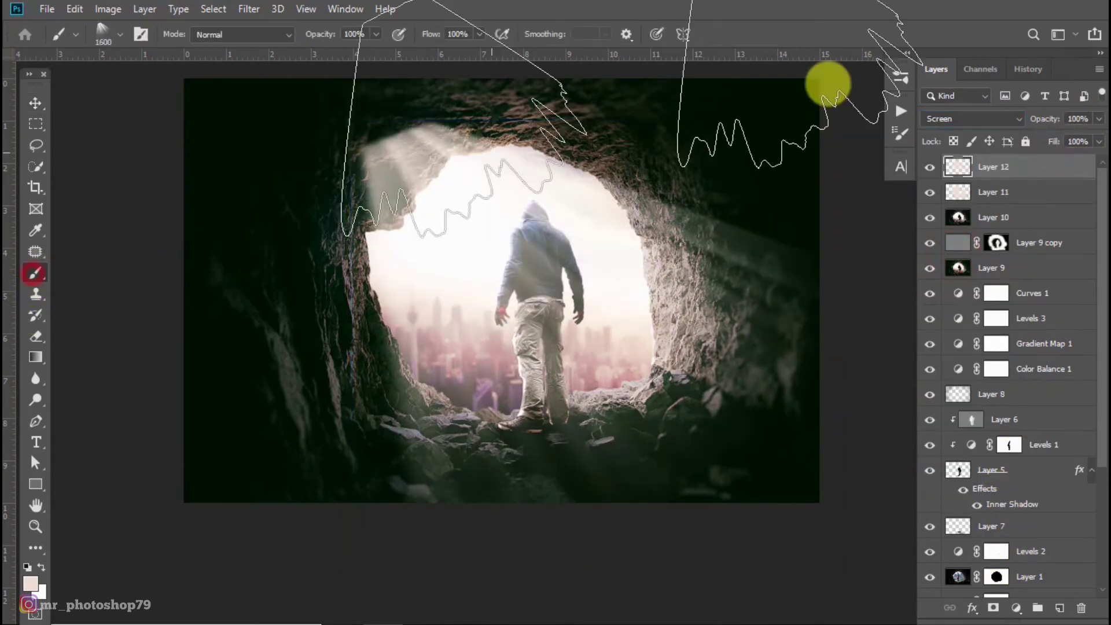
# Step: Choose a 30 px soft round brush in Brush Settings
pyautogui.click(901, 133)
pyautogui.click(871, 164)
pyautogui.click(871, 138)
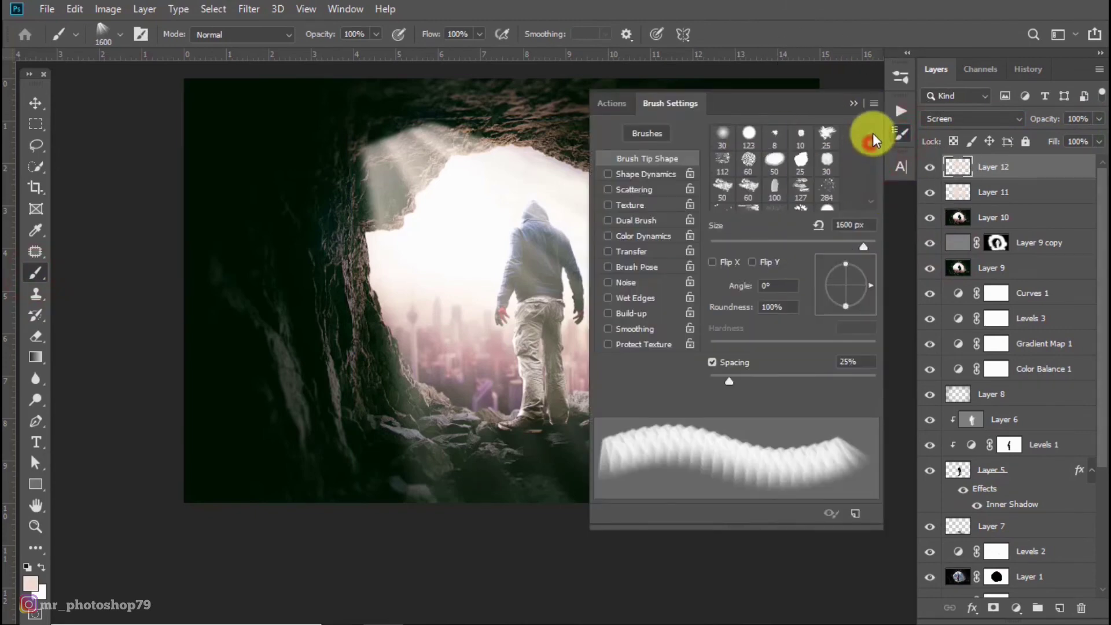
pyautogui.click(725, 134)
pyautogui.click(854, 103)
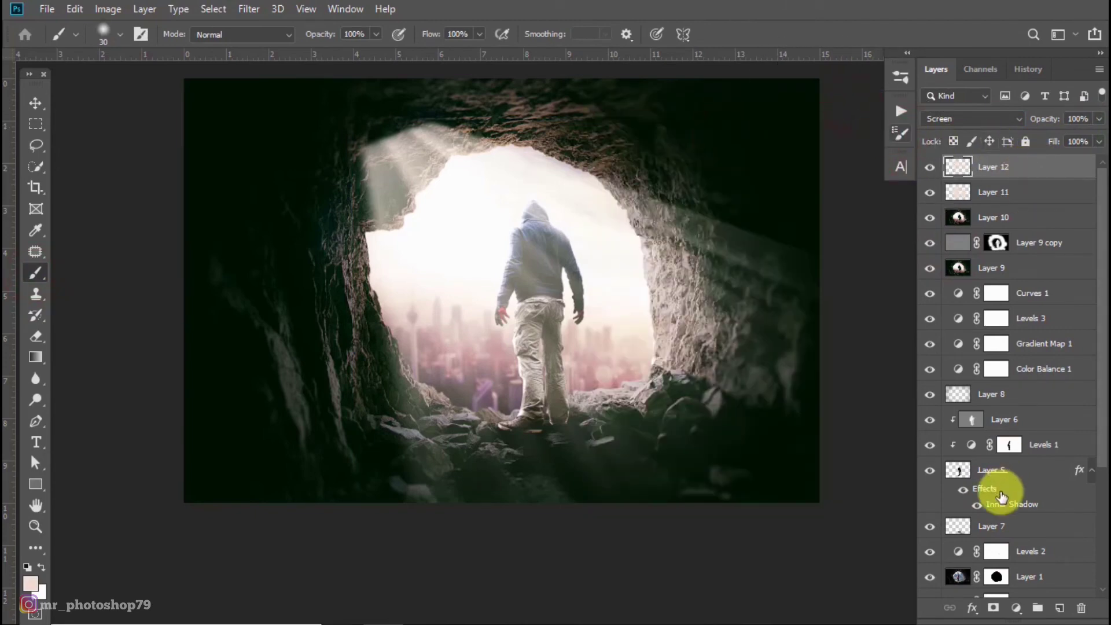
# Step: Add a mask to Layer 12, mask out the top-left ray, and set opacity to 65%
pyautogui.click(994, 609)
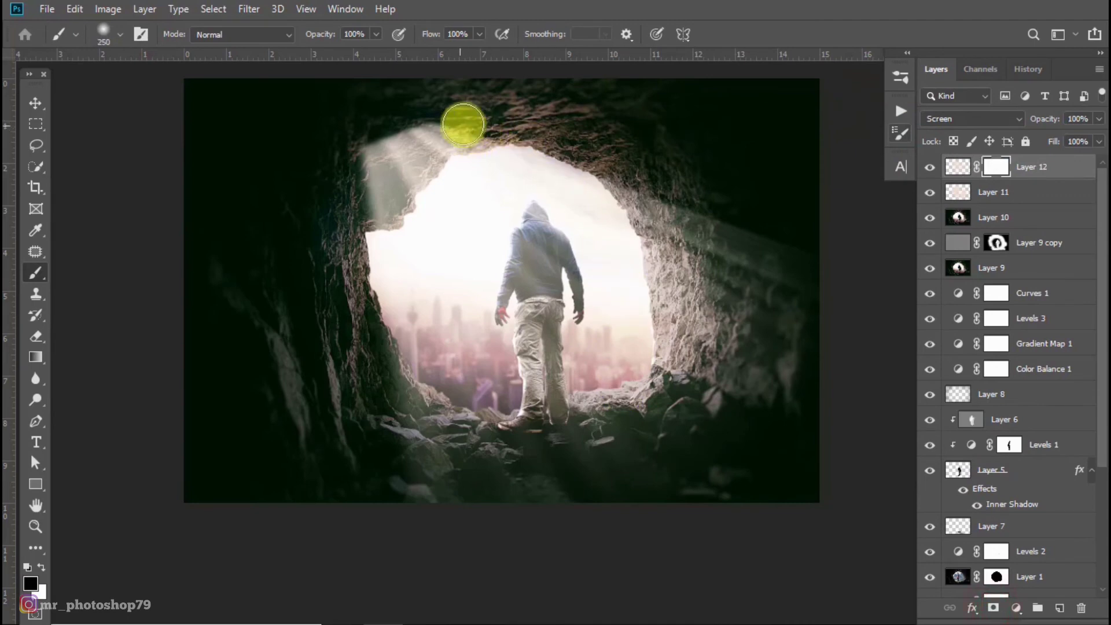
pyautogui.moveTo(478, 117)
pyautogui.mouseDown()
pyautogui.moveTo(430, 107)
pyautogui.moveTo(353, 166)
pyautogui.moveTo(313, 285)
pyautogui.mouseUp()
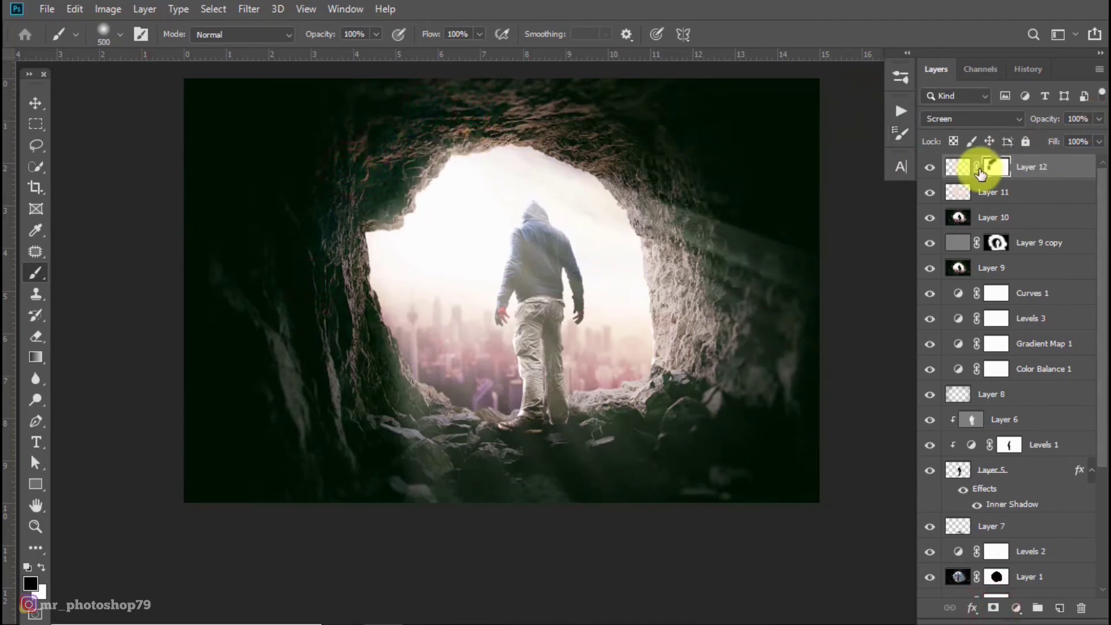
pyautogui.click(955, 168)
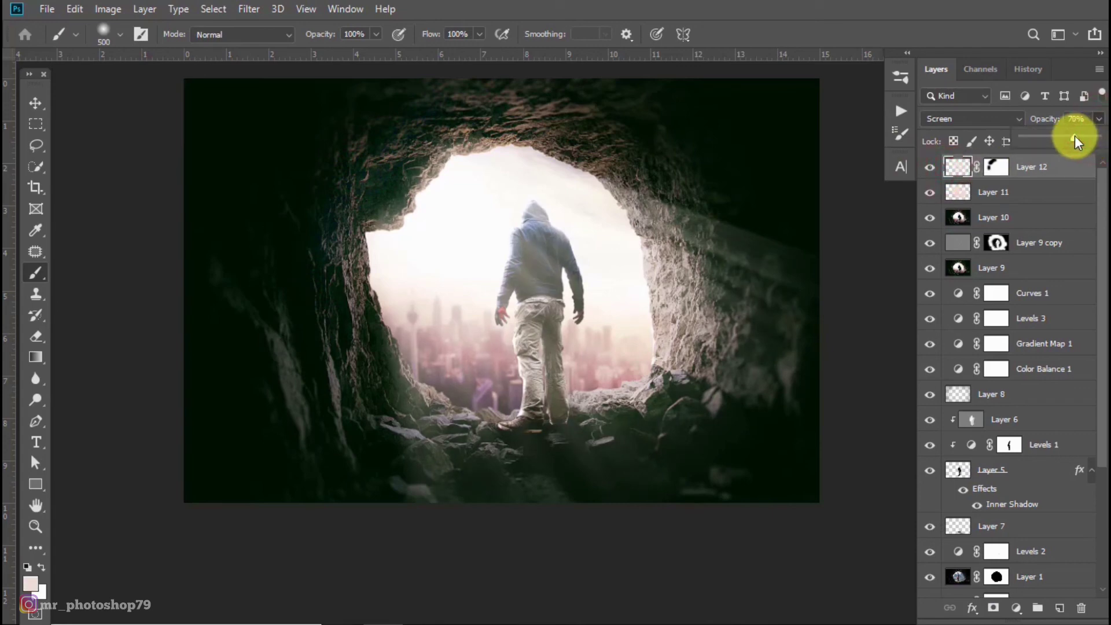
pyautogui.moveTo(1075, 138)
pyautogui.mouseDown()
pyautogui.moveTo(1054, 139)
pyautogui.moveTo(1075, 150)
pyautogui.mouseUp()
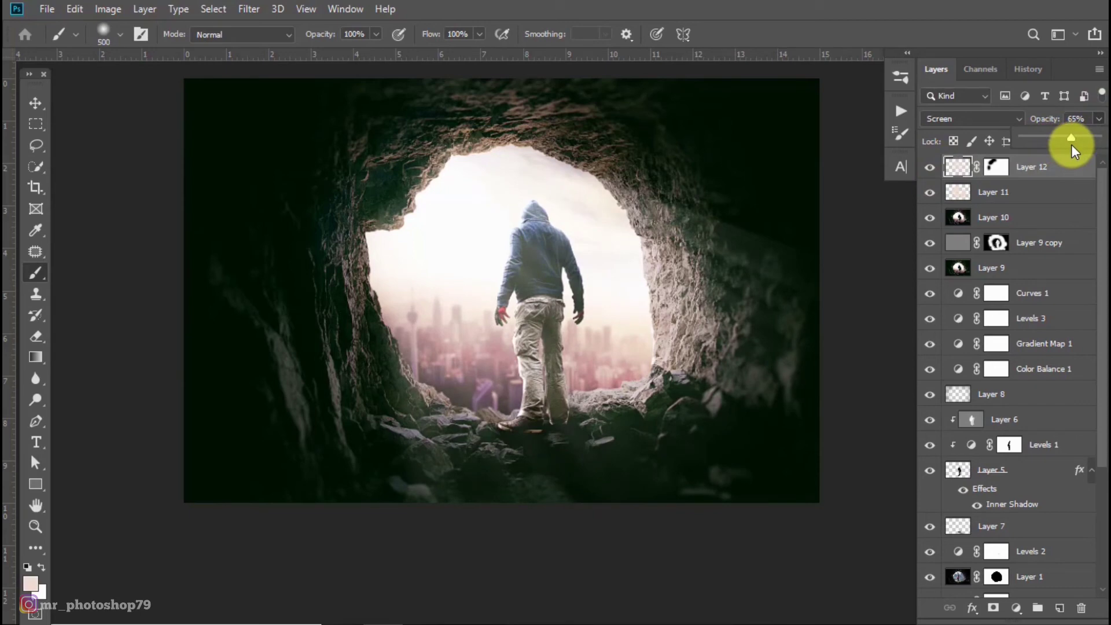
pyautogui.scroll(1, 532, 223)
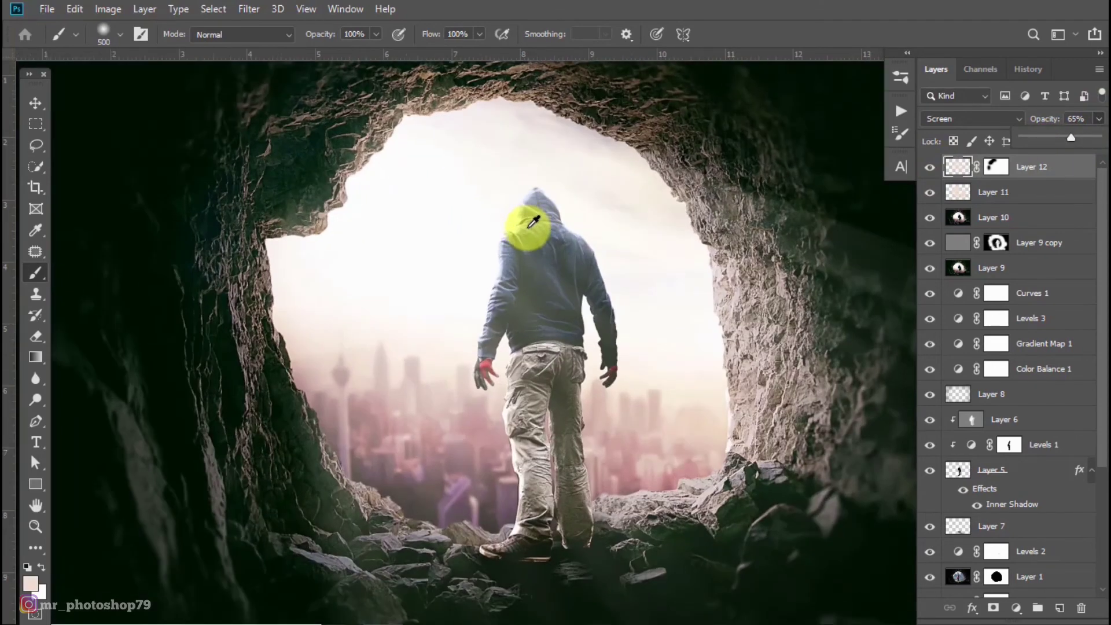
pyautogui.scroll(1, 533, 223)
# Step: Load the man's layer as a selection and mask the rays over his right arm at 48%
pyautogui.rightClick(962, 470)
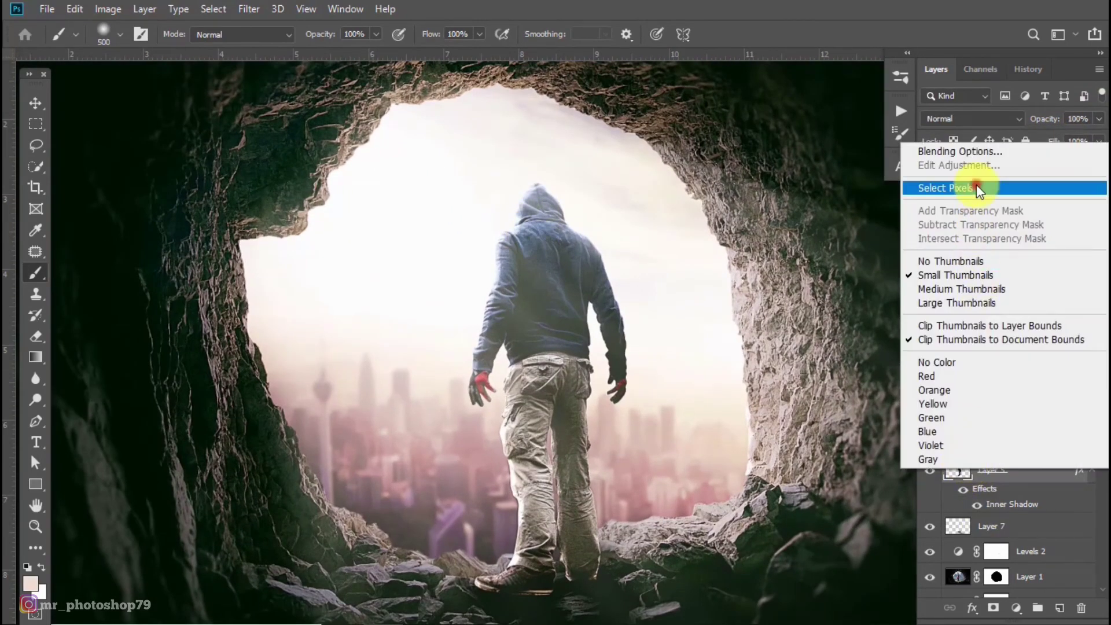
pyautogui.click(978, 188)
pyautogui.press('d')
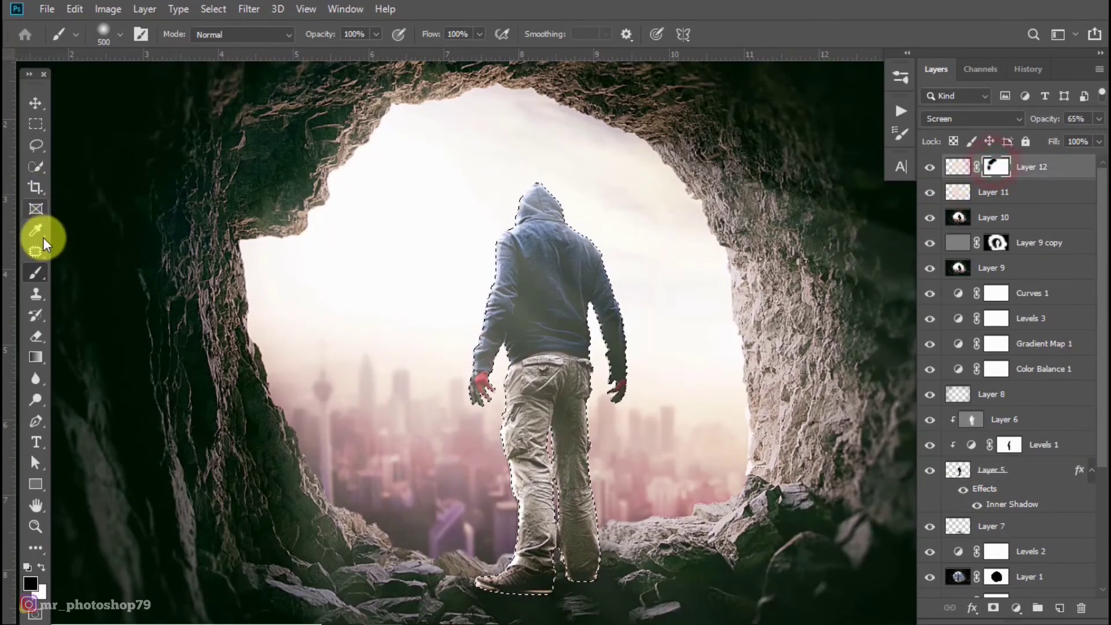
pyautogui.click(377, 34)
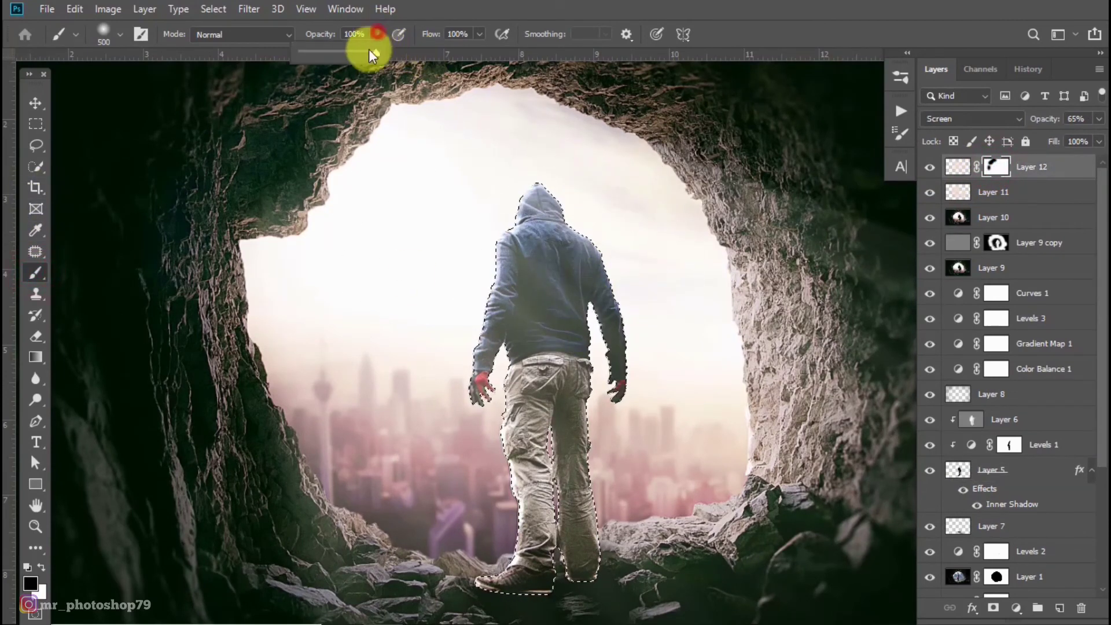
pyautogui.moveTo(370, 55); pyautogui.dragTo(334, 51)
pyautogui.moveTo(578, 189)
pyautogui.mouseDown()
pyautogui.moveTo(628, 293)
pyautogui.moveTo(591, 446)
pyautogui.moveTo(613, 550)
pyautogui.moveTo(600, 526)
pyautogui.moveTo(605, 438)
pyautogui.mouseUp()
# Step: With a smaller brush, mask the light from the man's hood down his back
pyautogui.press('[')
pyautogui.press('[')
pyautogui.press('[')
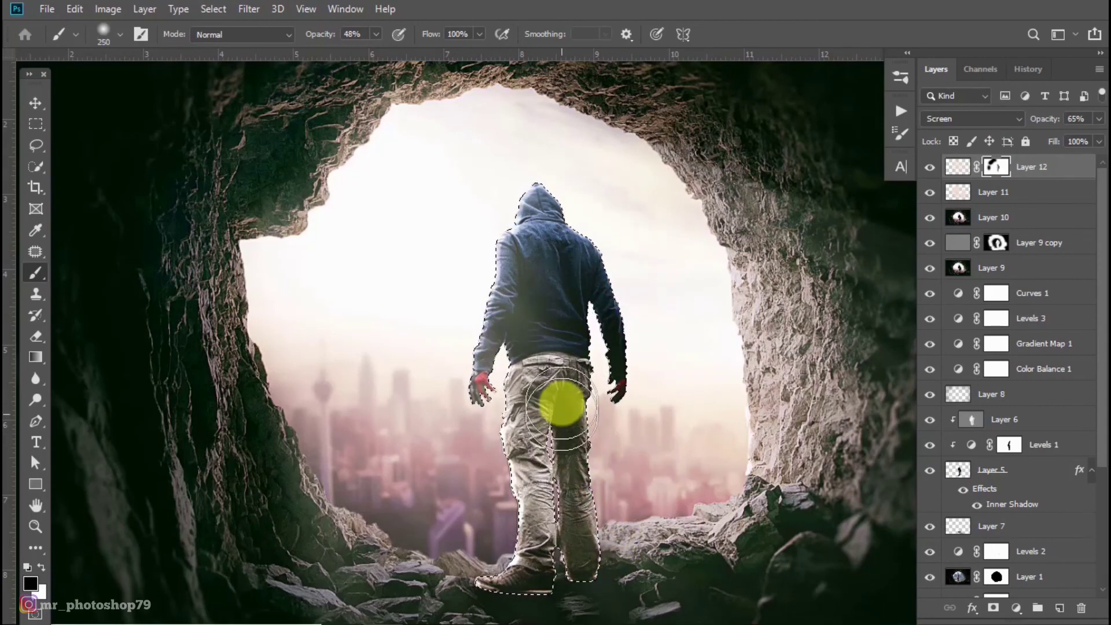
pyautogui.hotkey('ctrl', 'd')
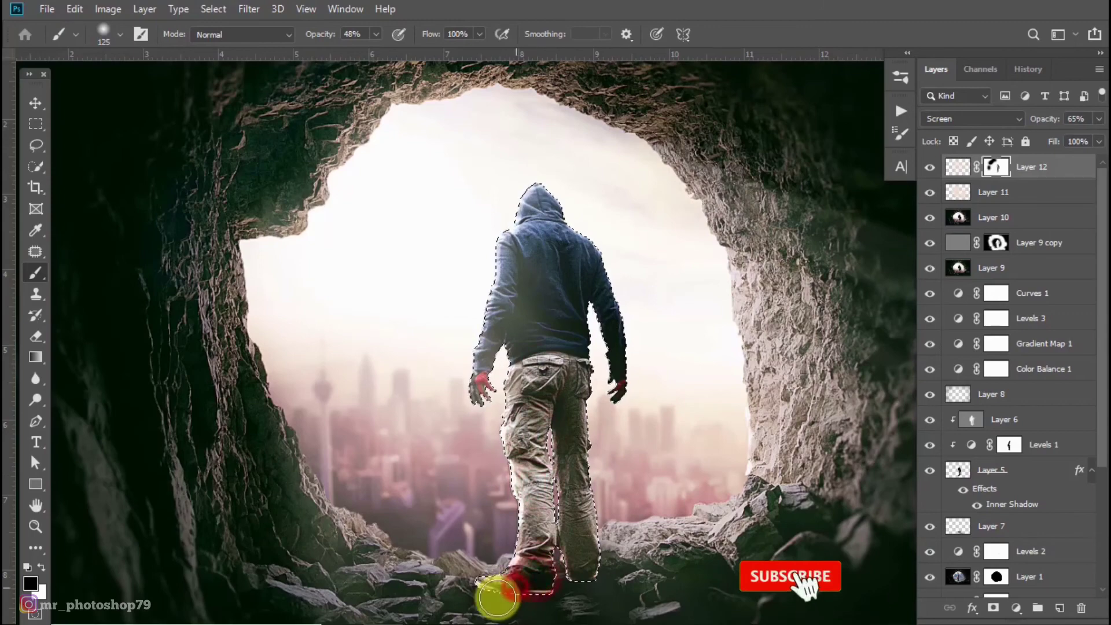
pyautogui.moveTo(580, 534); pyautogui.dragTo(575, 404)
pyautogui.hotkey('ctrl', 'z')
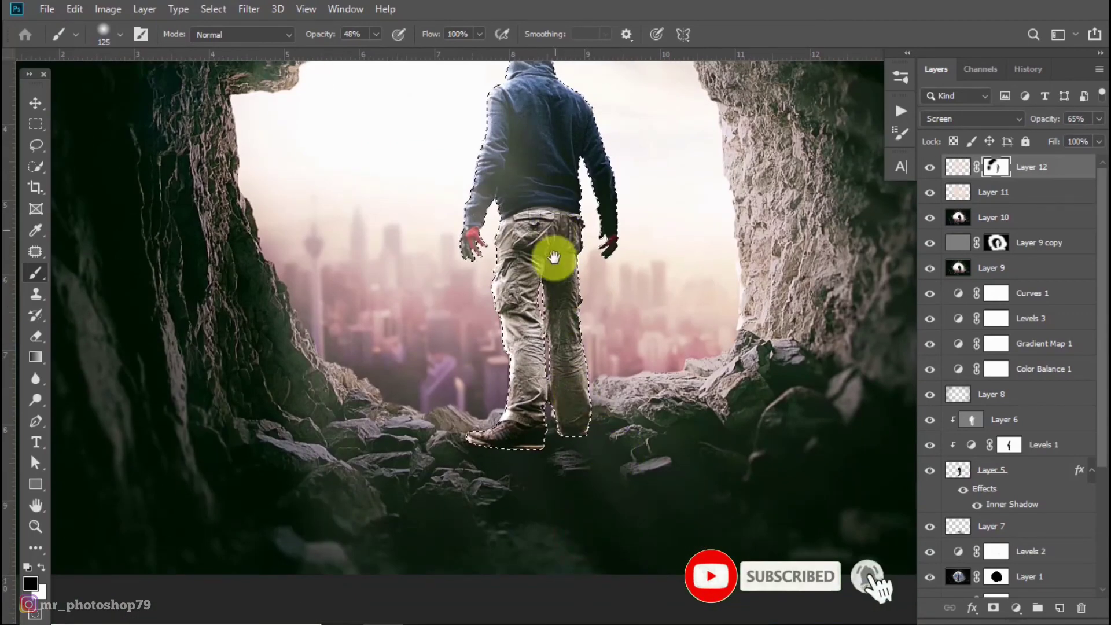
pyautogui.moveTo(554, 257); pyautogui.dragTo(551, 320)
pyautogui.moveTo(528, 175); pyautogui.dragTo(527, 296)
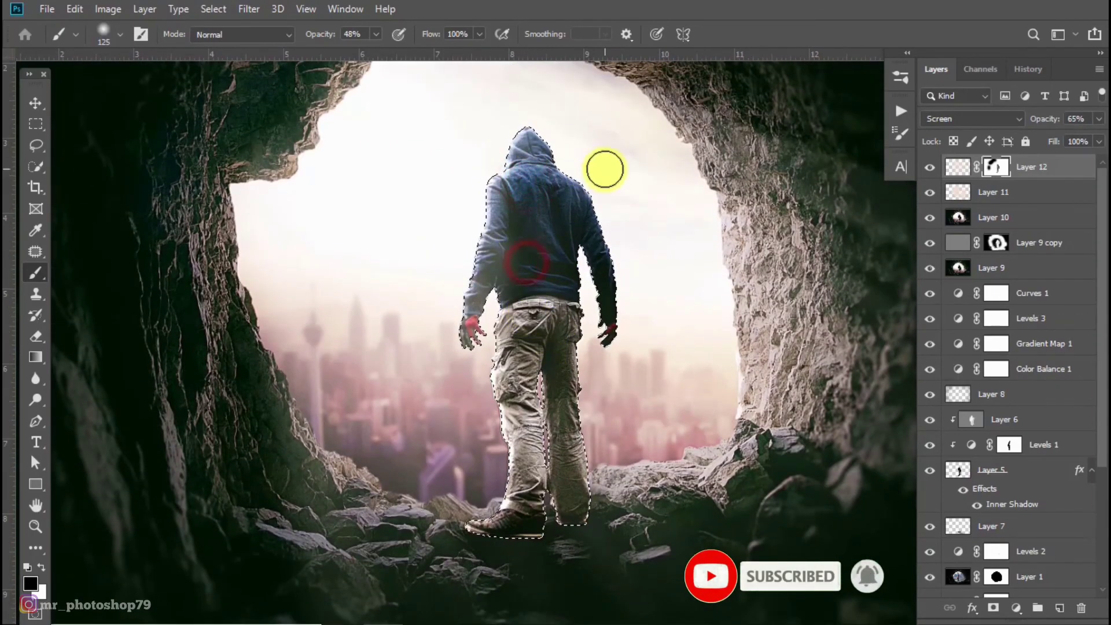
# Step: At 6% brush opacity, paint faint mask strokes over the back, hood and left hand, then deselect
pyautogui.moveTo(372, 46); pyautogui.dragTo(342, 51)
pyautogui.moveTo(519, 215); pyautogui.dragTo(508, 296)
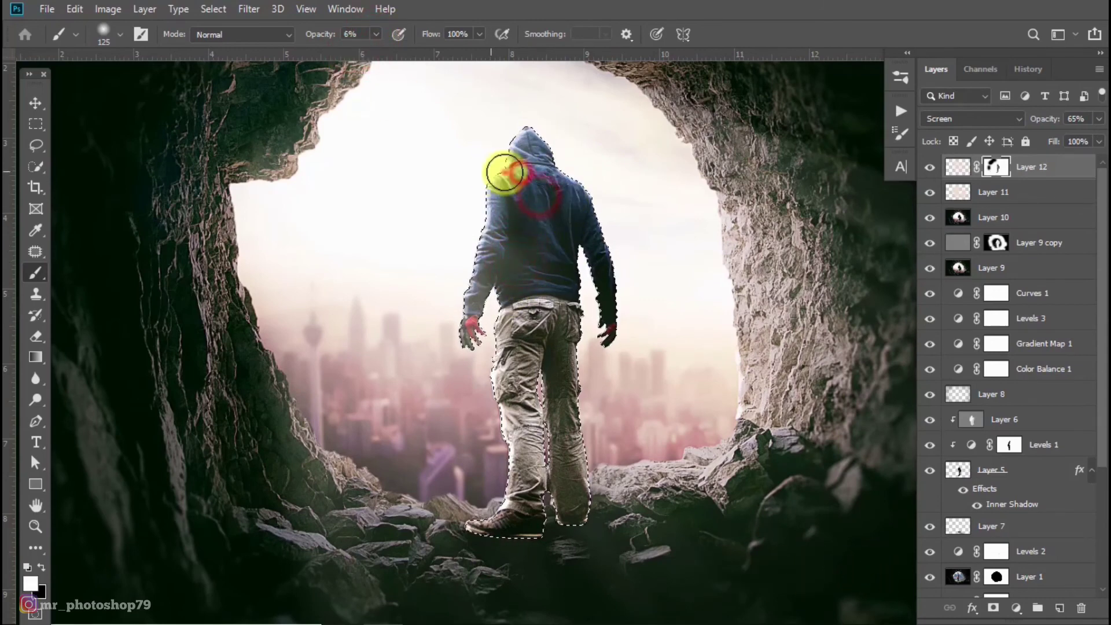
pyautogui.press('x')
pyautogui.moveTo(518, 227); pyautogui.dragTo(531, 263)
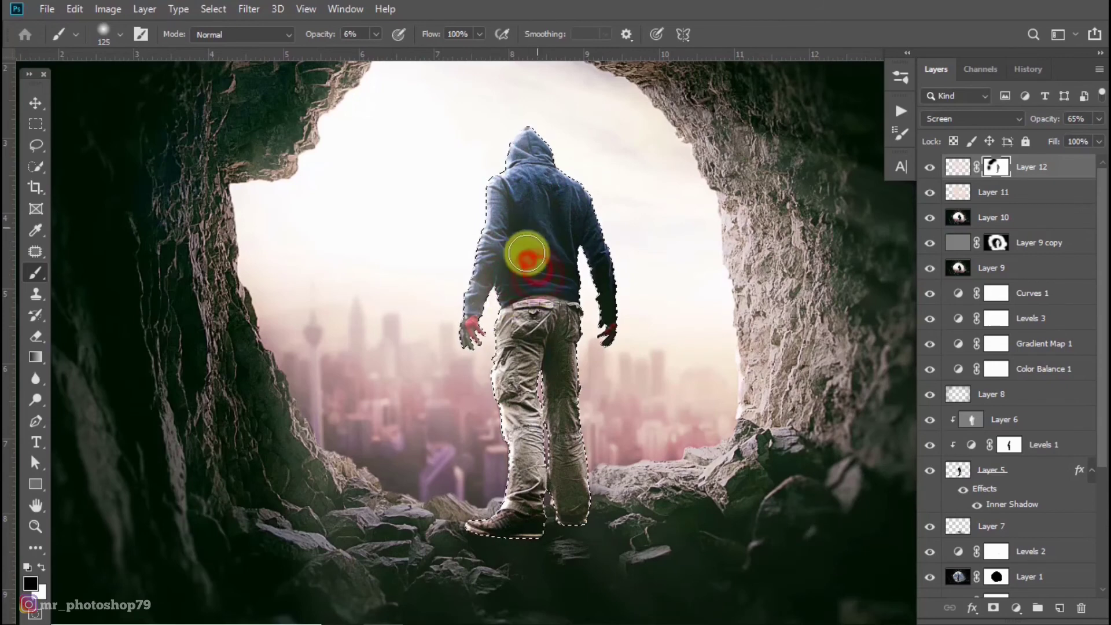
pyautogui.moveTo(569, 198); pyautogui.dragTo(575, 222)
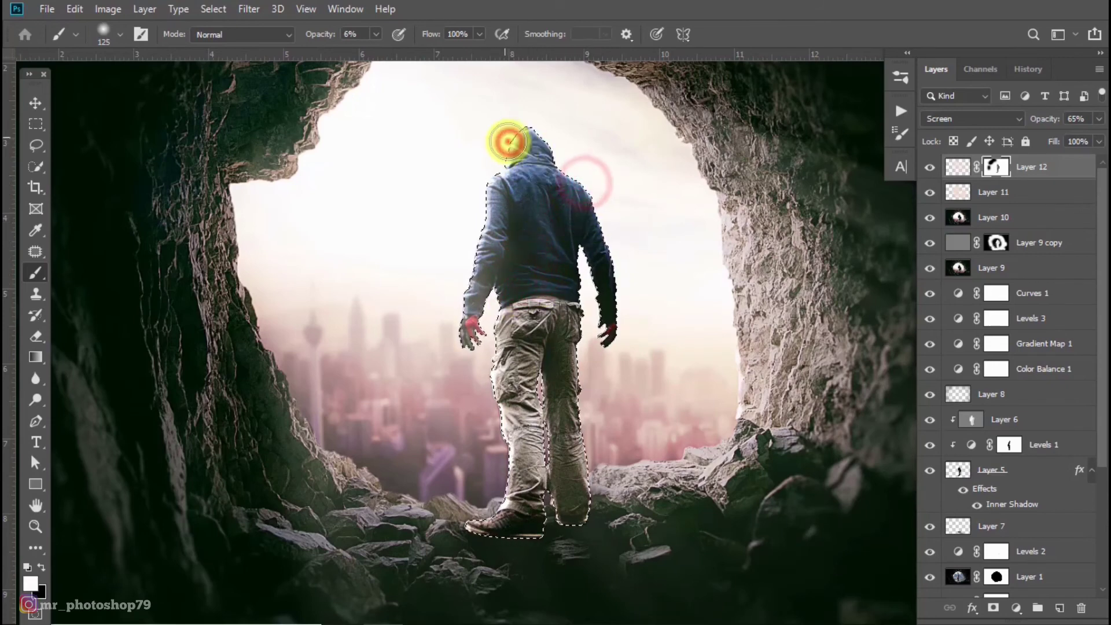
pyautogui.moveTo(509, 141); pyautogui.dragTo(488, 179)
pyautogui.click(478, 324)
pyautogui.moveTo(561, 466); pyautogui.dragTo(542, 372)
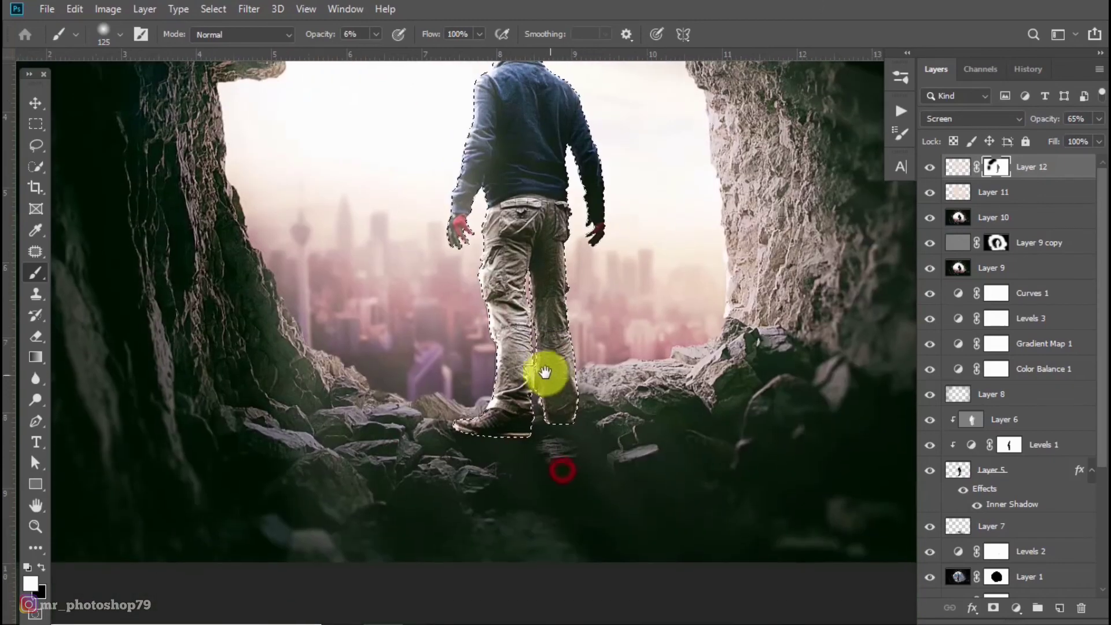
pyautogui.click(36, 124)
pyautogui.click(297, 165)
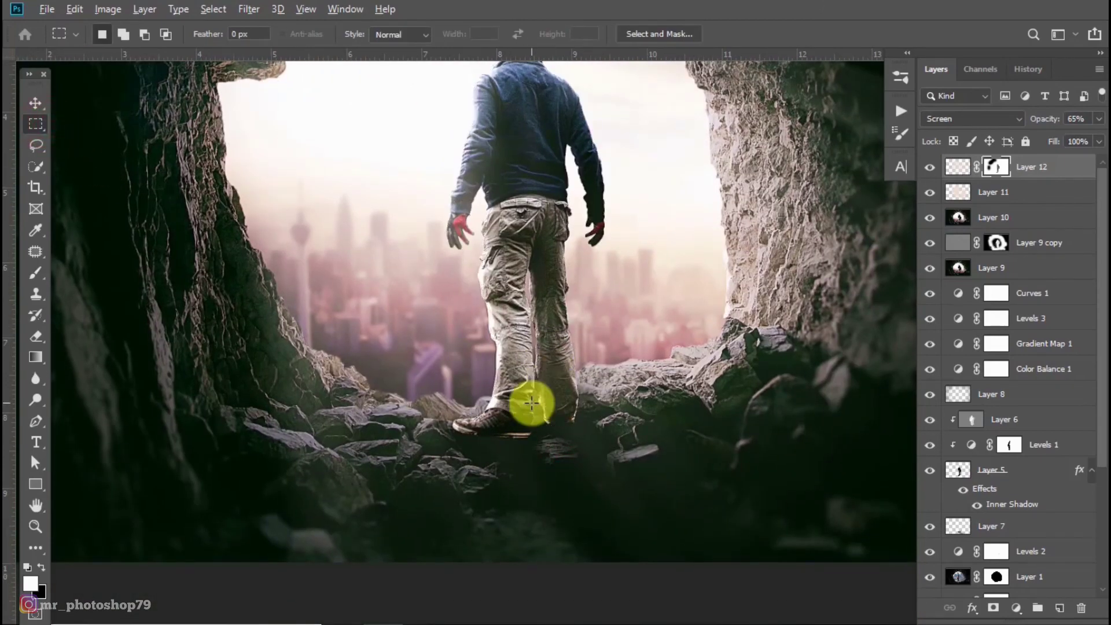
# Step: Toggle Layer 11's visibility to check it, then re-target Layer 12's mask
pyautogui.scroll(-1, 532, 402)
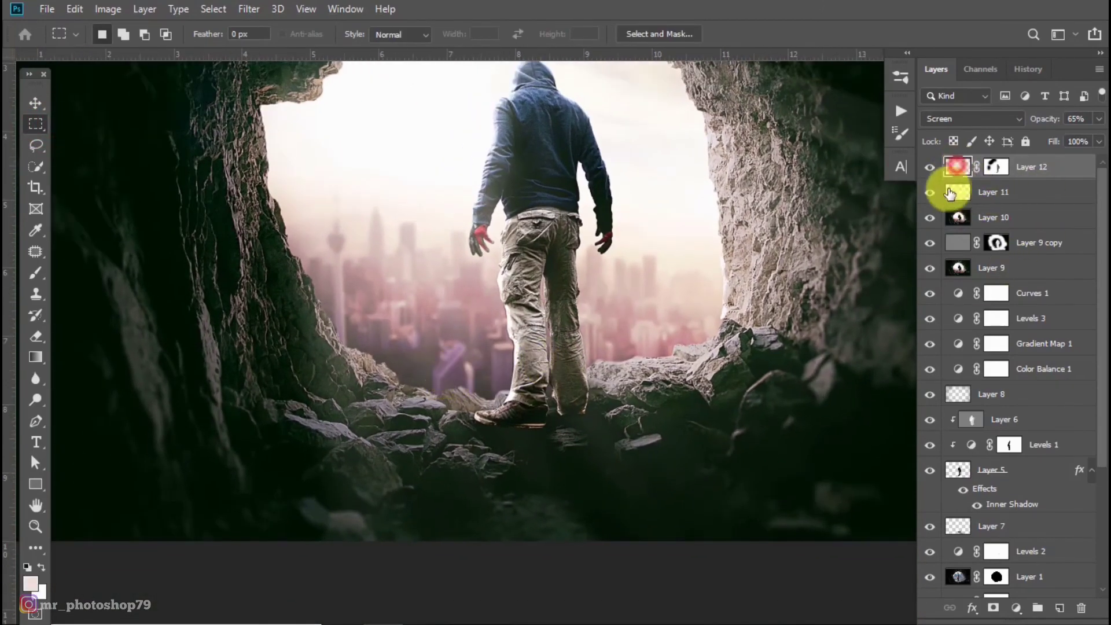
pyautogui.click(943, 218)
pyautogui.click(933, 194)
pyautogui.click(933, 195)
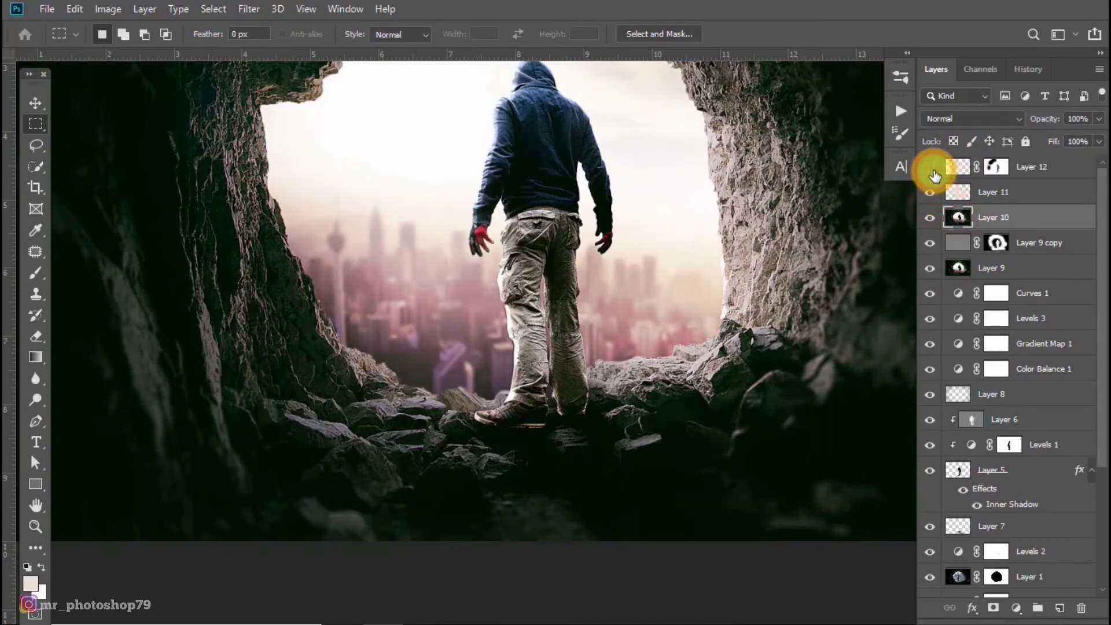
pyautogui.click(933, 194)
pyautogui.click(1000, 167)
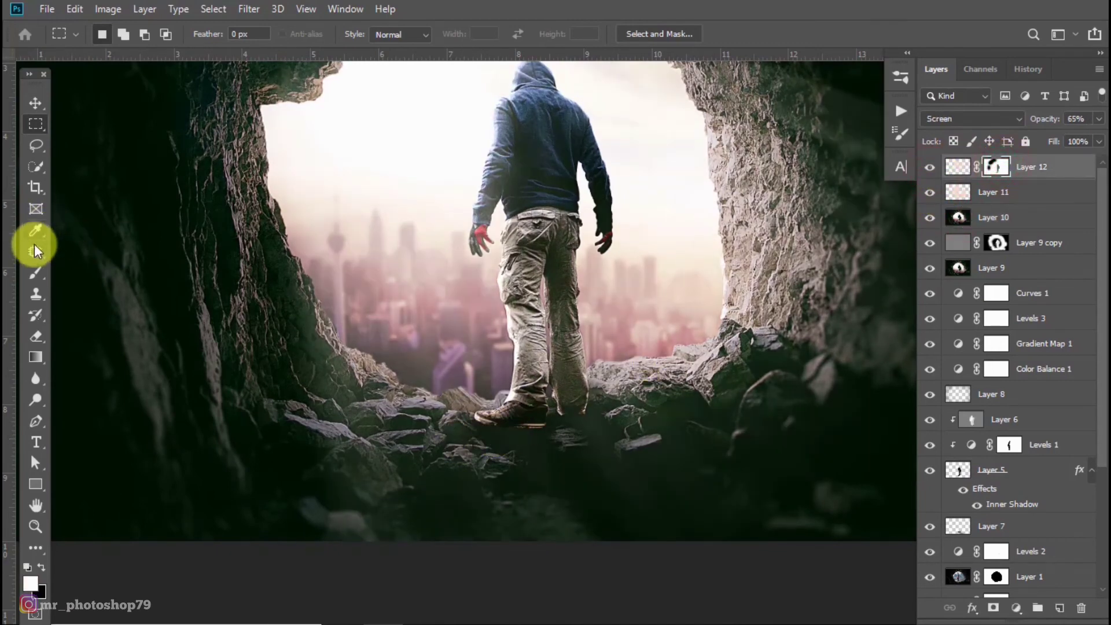
# Step: With a larger full-opacity brush, mask the glow over the man's feet and foreground rocks
pyautogui.click(36, 273)
pyautogui.press(']')
pyautogui.press(']')
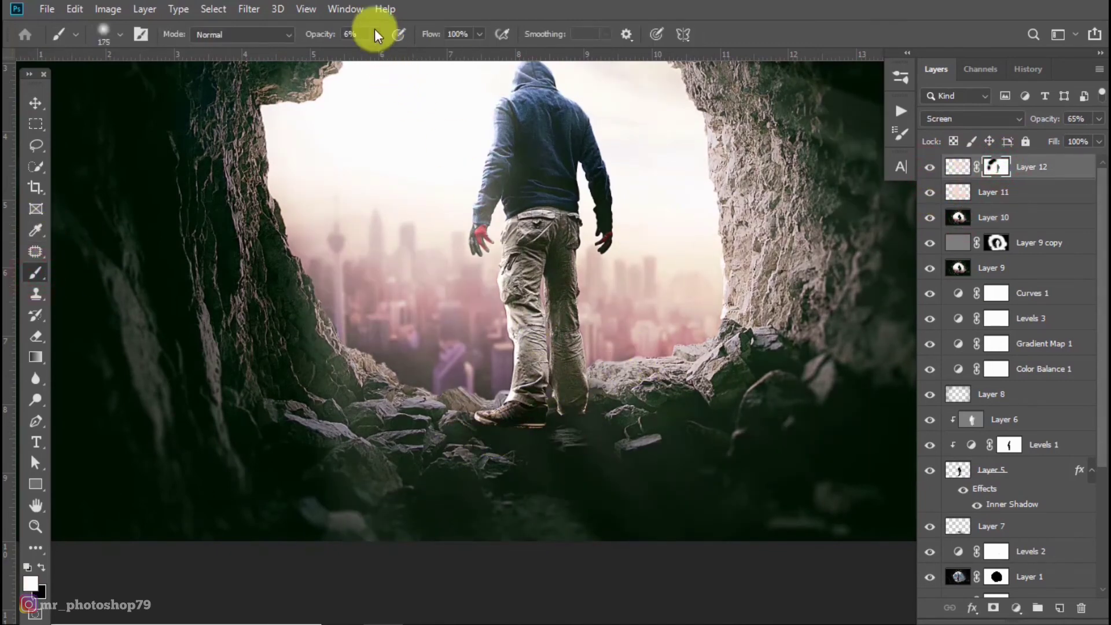
pyautogui.click(602, 478)
pyautogui.press(']')
pyautogui.press(']')
pyautogui.press(']')
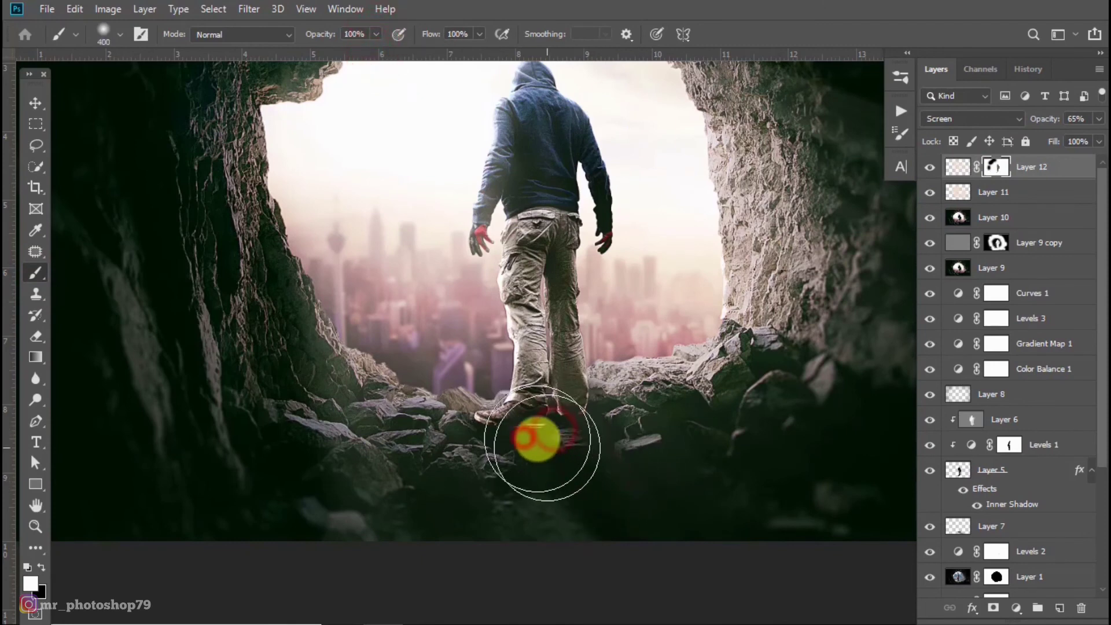
pyautogui.moveTo(543, 443); pyautogui.dragTo(657, 510)
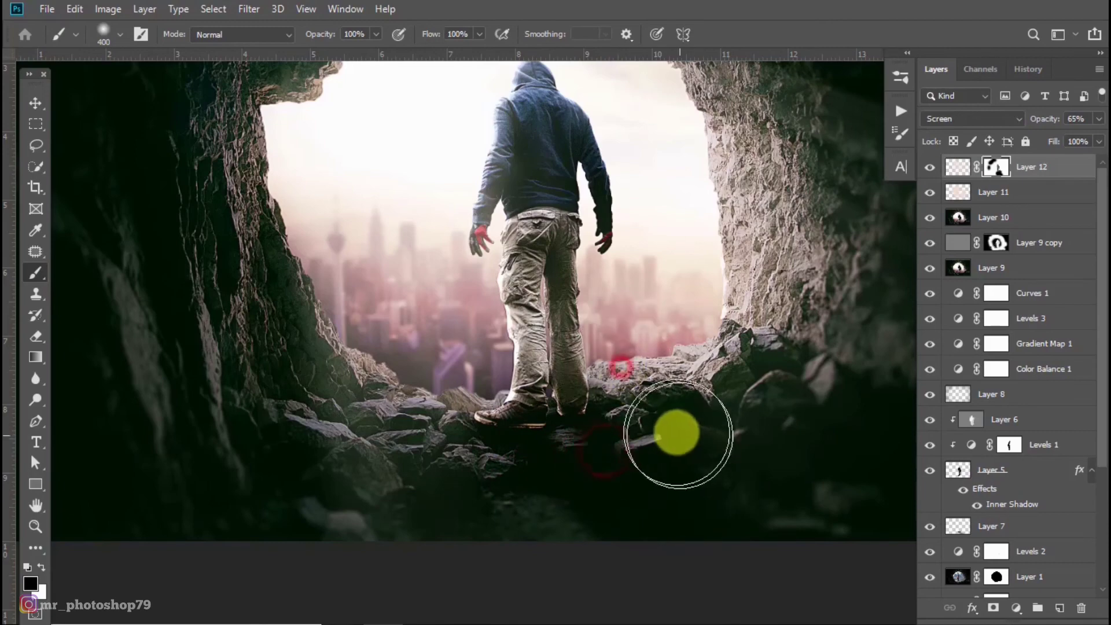
pyautogui.click(693, 441)
pyautogui.click(503, 471)
pyautogui.click(530, 530)
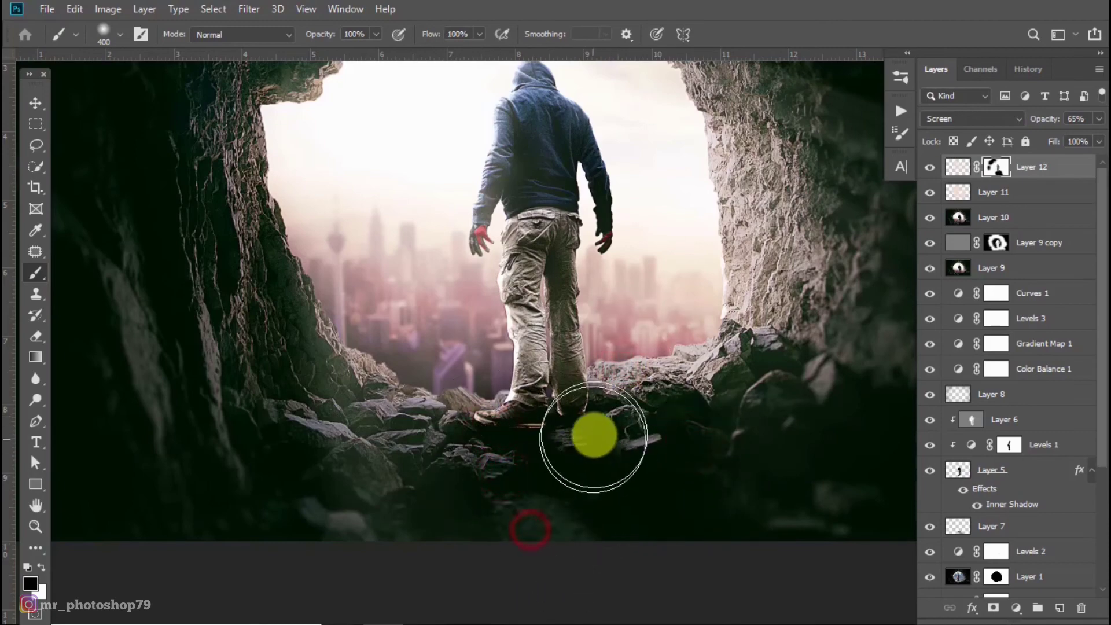
# Step: Paint out the remaining glow on the bottom, right and lower-left rocks
pyautogui.scroll(-1, 599, 507)
pyautogui.scroll(2, 618, 497)
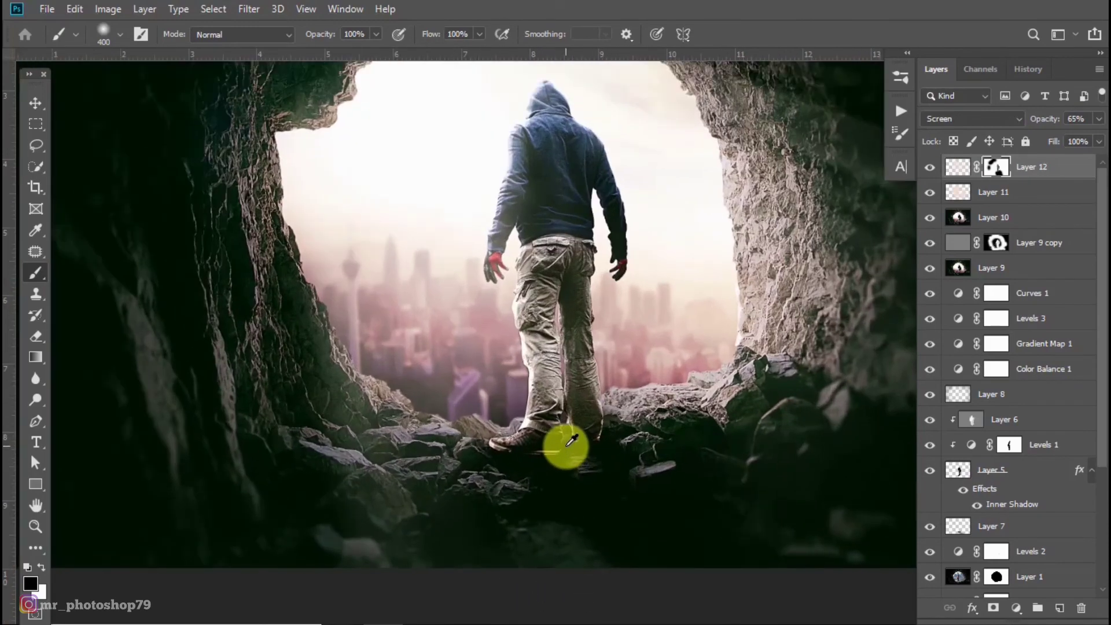
pyautogui.scroll(1, 566, 446)
pyautogui.scroll(-1, 595, 464)
pyautogui.scroll(-2, 603, 463)
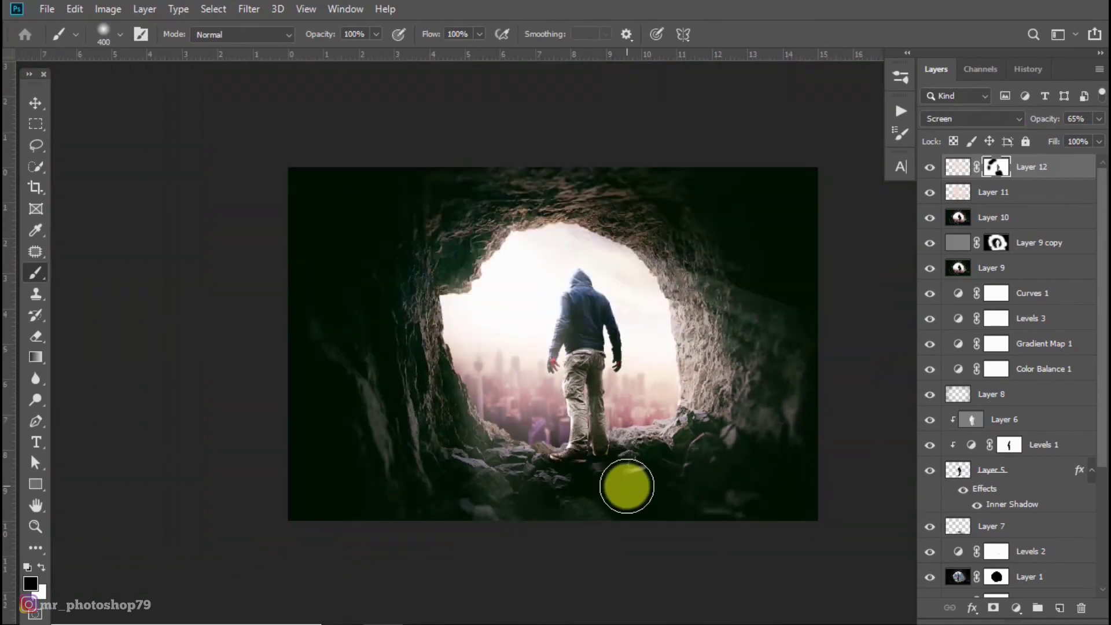
pyautogui.click(553, 488)
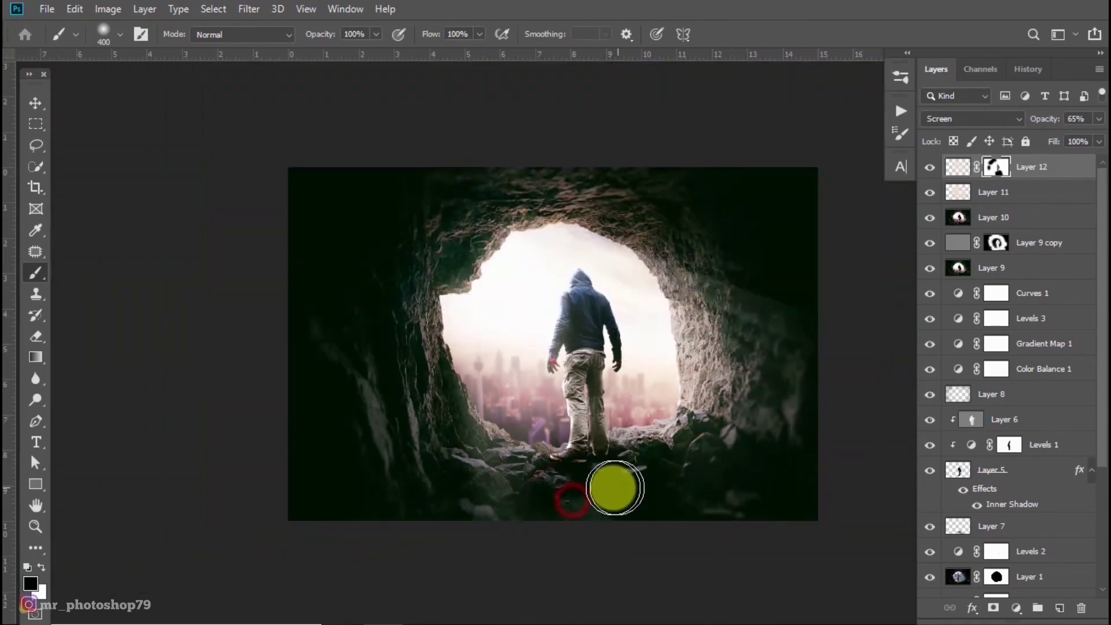
pyautogui.scroll(1, 602, 492)
pyautogui.click(689, 422)
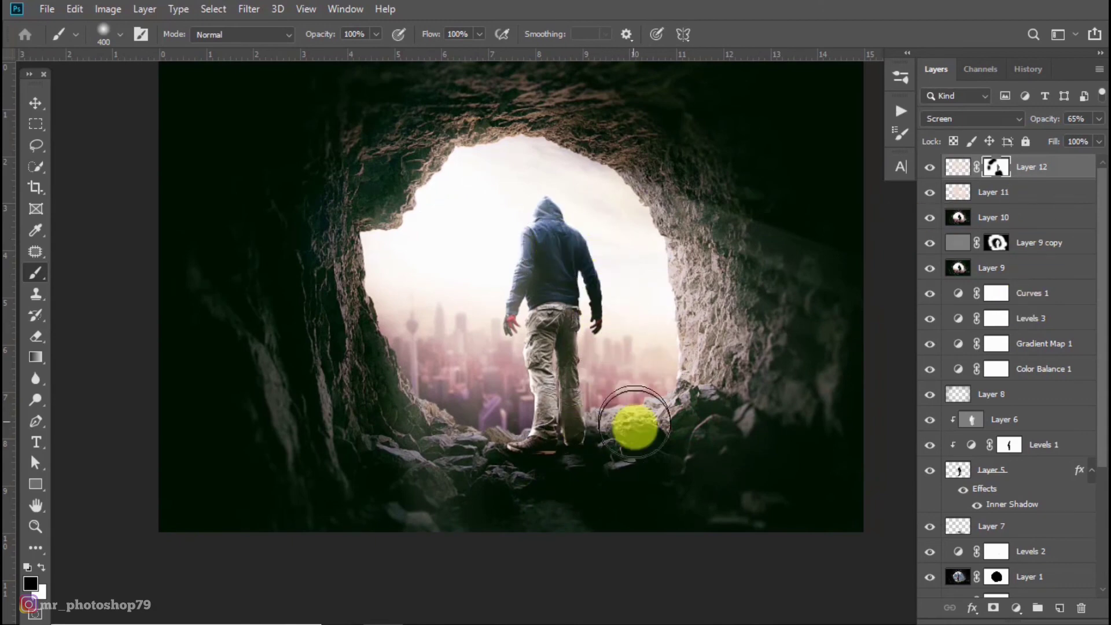
pyautogui.click(533, 512)
pyautogui.click(423, 445)
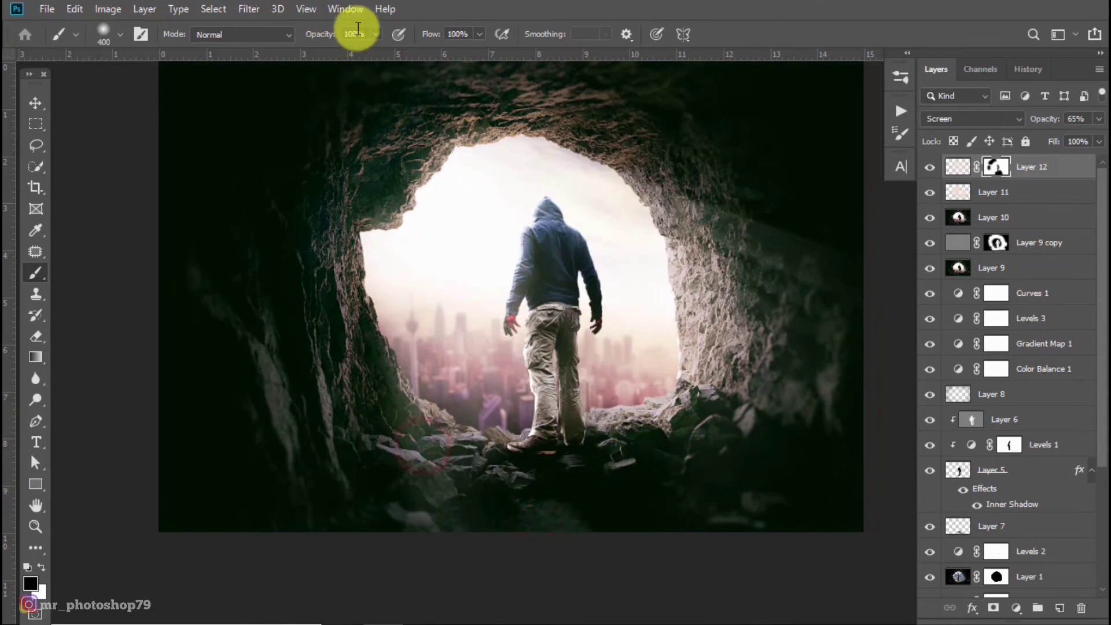
# Step: Lower brush opacity to 31% and lightly paint over the lower rocks
pyautogui.click(376, 34)
pyautogui.click(317, 44)
pyautogui.click(540, 517)
pyautogui.click(527, 486)
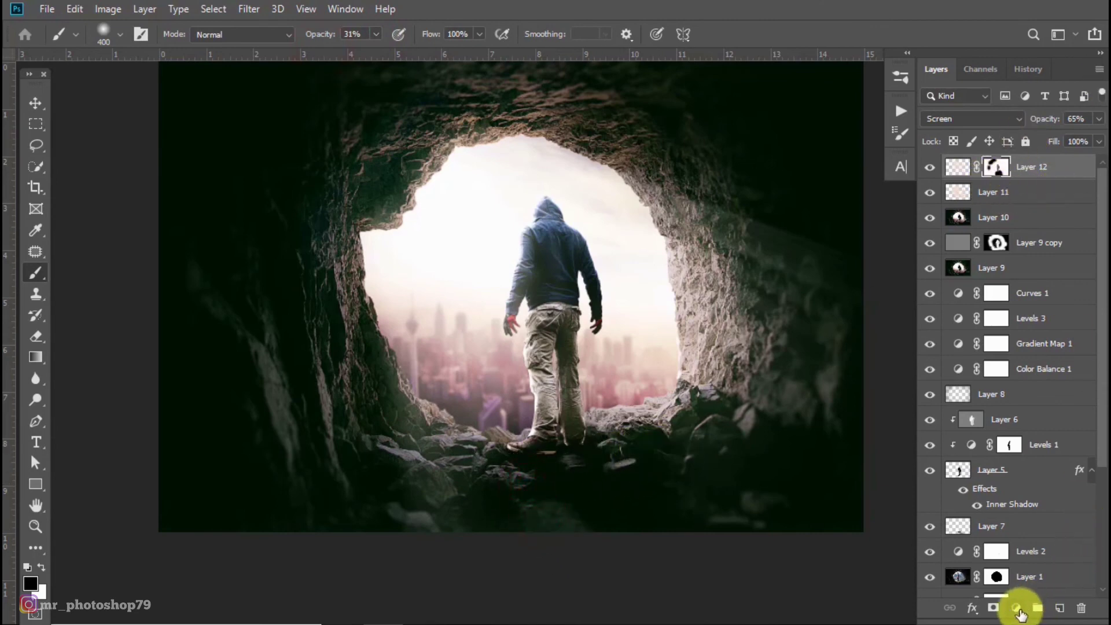
# Step: Add a Hue/Saturation adjustment layer that shifts the Greens hue to -82
pyautogui.click(1017, 608)
pyautogui.click(1043, 453)
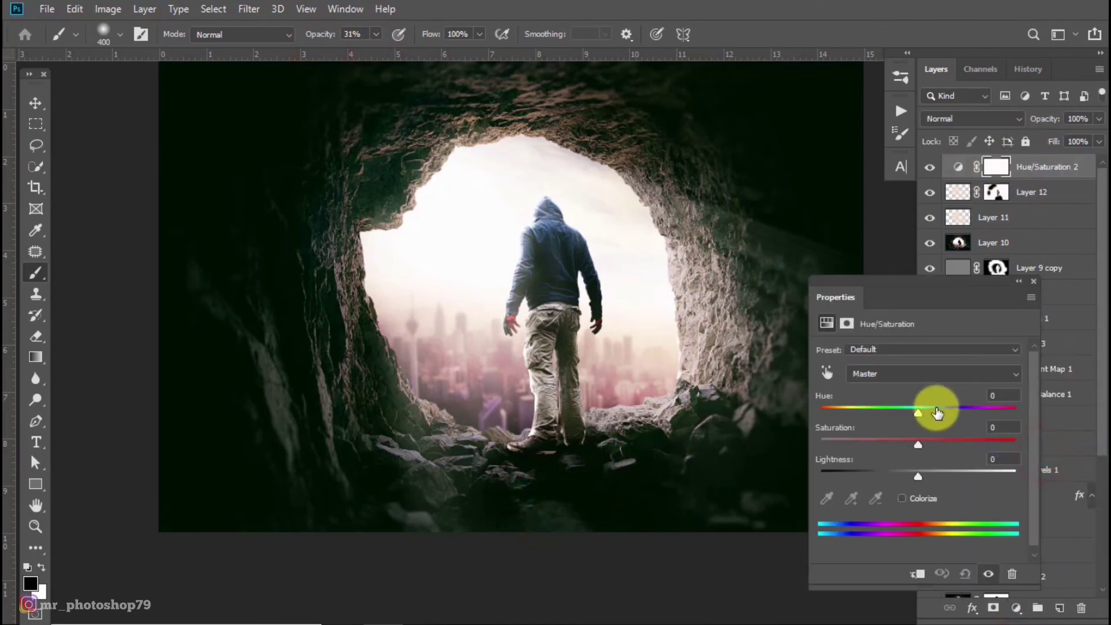
pyautogui.click(922, 374)
pyautogui.click(907, 432)
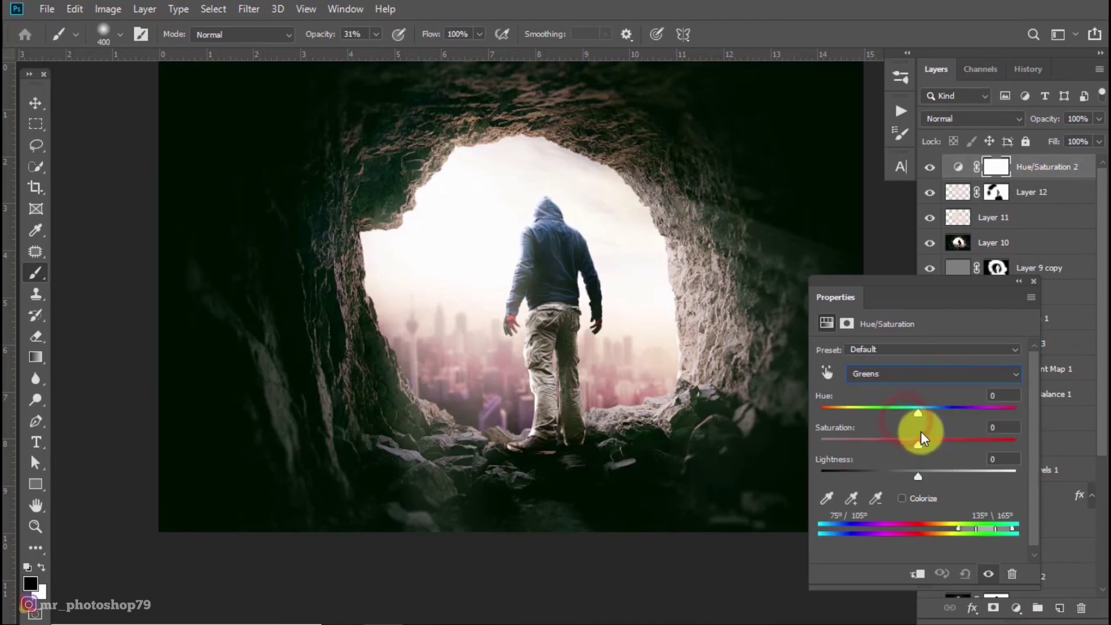
pyautogui.moveTo(919, 443)
pyautogui.mouseDown()
pyautogui.moveTo(915, 412)
pyautogui.moveTo(902, 412)
pyautogui.moveTo(950, 411)
pyautogui.moveTo(822, 408)
pyautogui.moveTo(860, 411)
pyautogui.mouseUp()
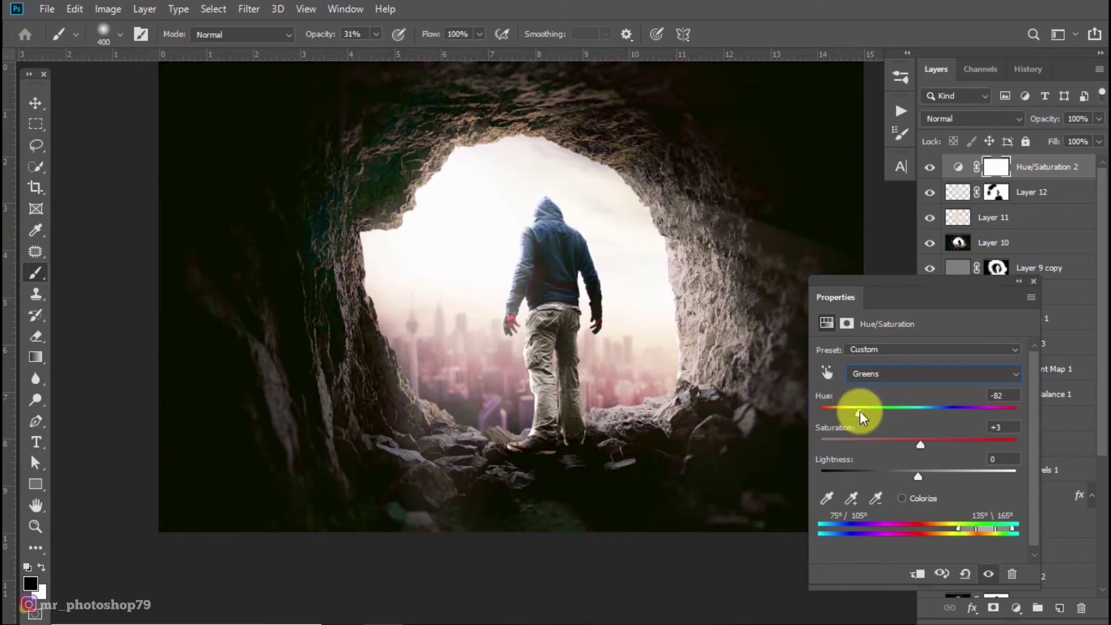
pyautogui.click(1034, 281)
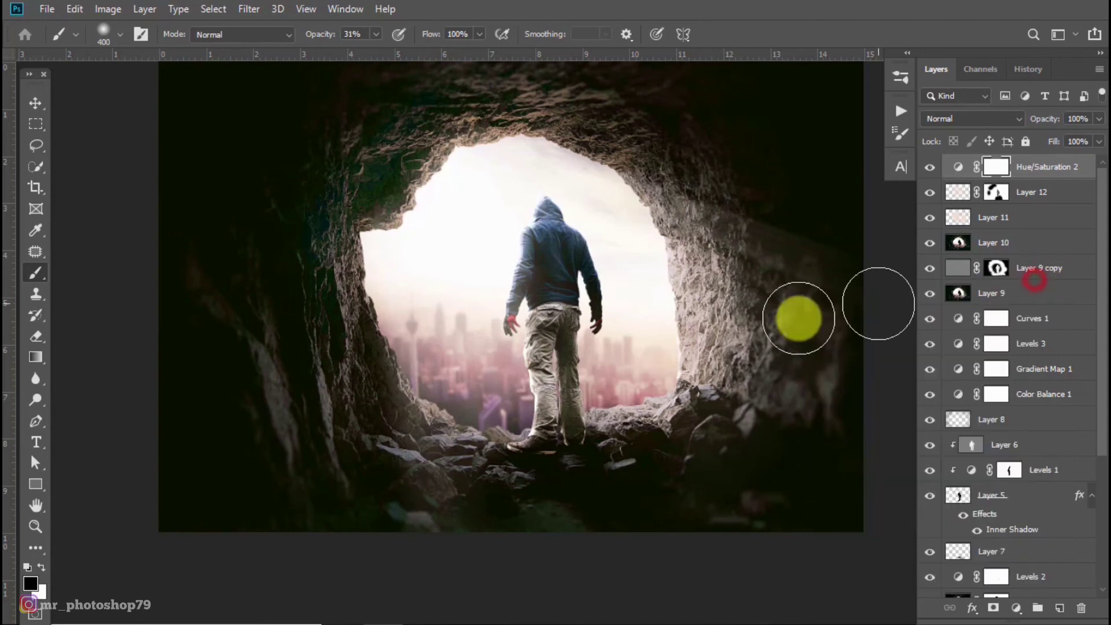
pyautogui.scroll(-2, 625, 340)
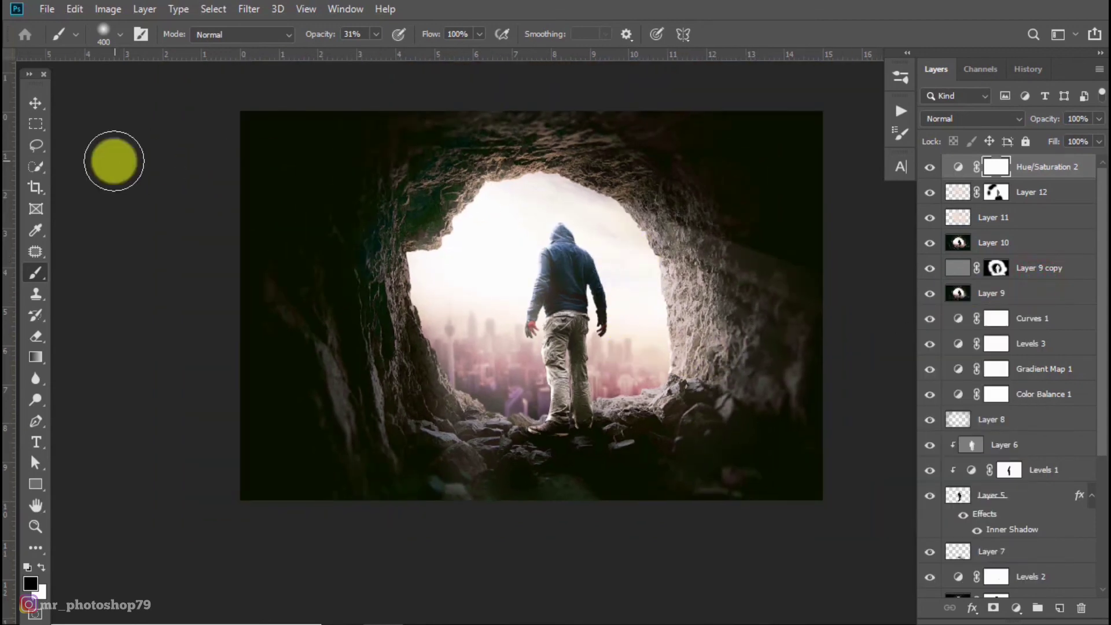
pyautogui.click(36, 103)
# Step: Stamp all visible layers into a new layer and open it in the Camera Raw Filter
pyautogui.hotkey('ctrl', 'shift', 'alt', 'e')
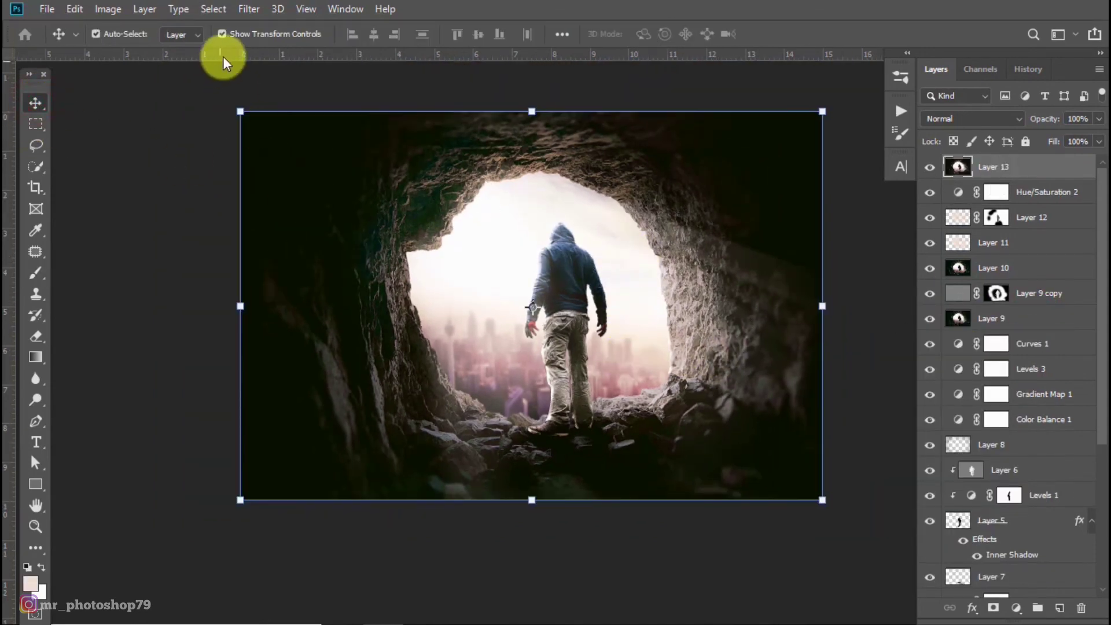
pyautogui.click(249, 9)
pyautogui.click(298, 112)
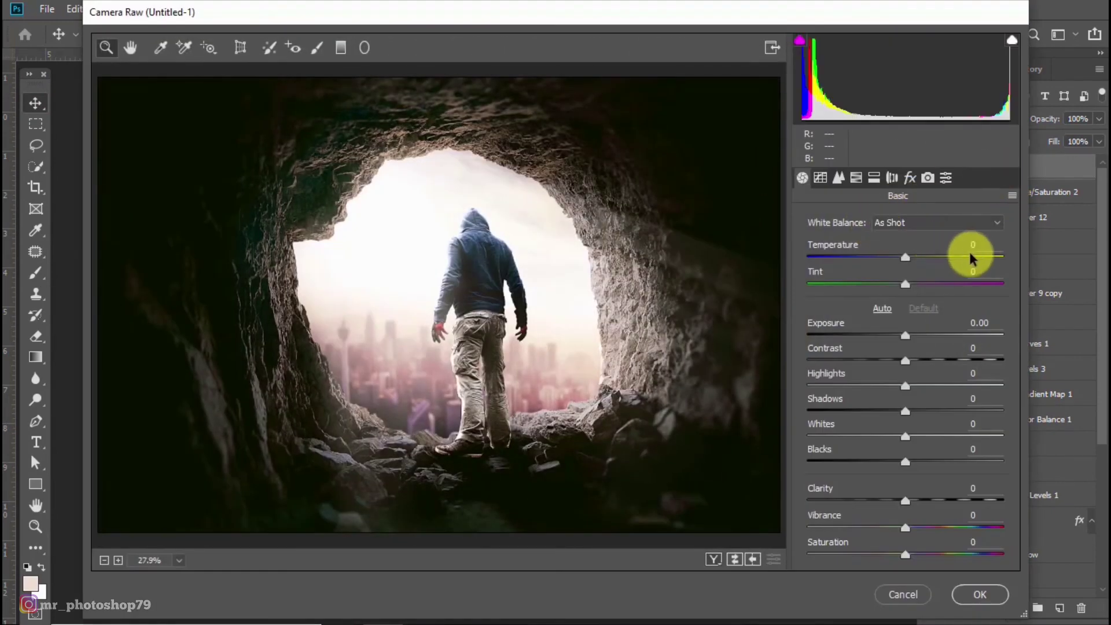
# Step: Set Basic values: Contrast +15, Highlights -31, Shadows +61, Clarity +13, Vibrance +15
pyautogui.click(974, 247)
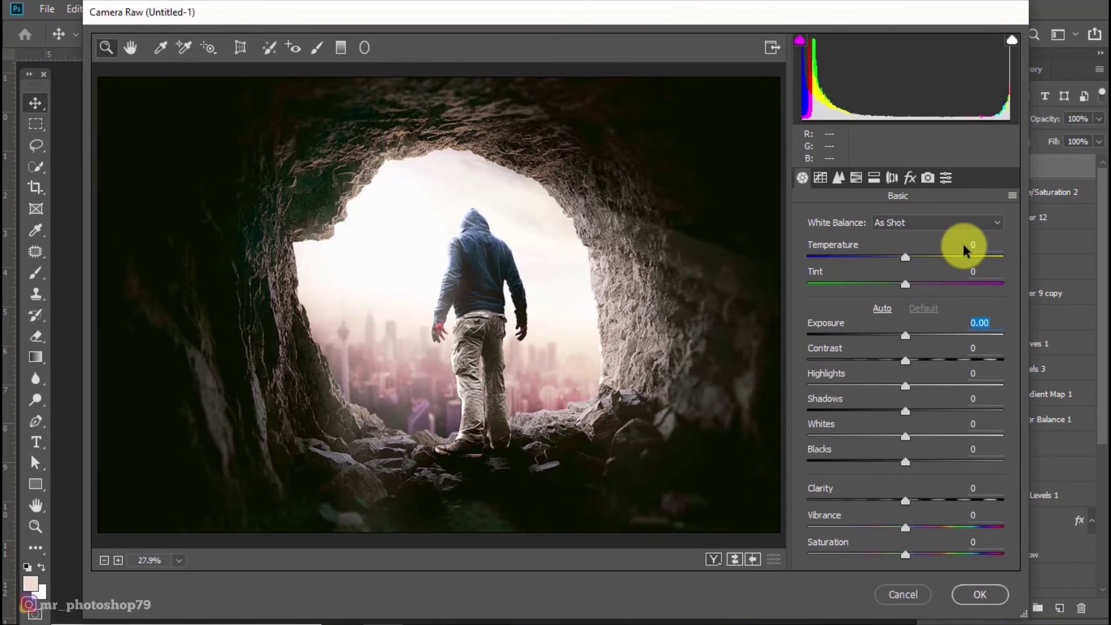
pyautogui.click(988, 323)
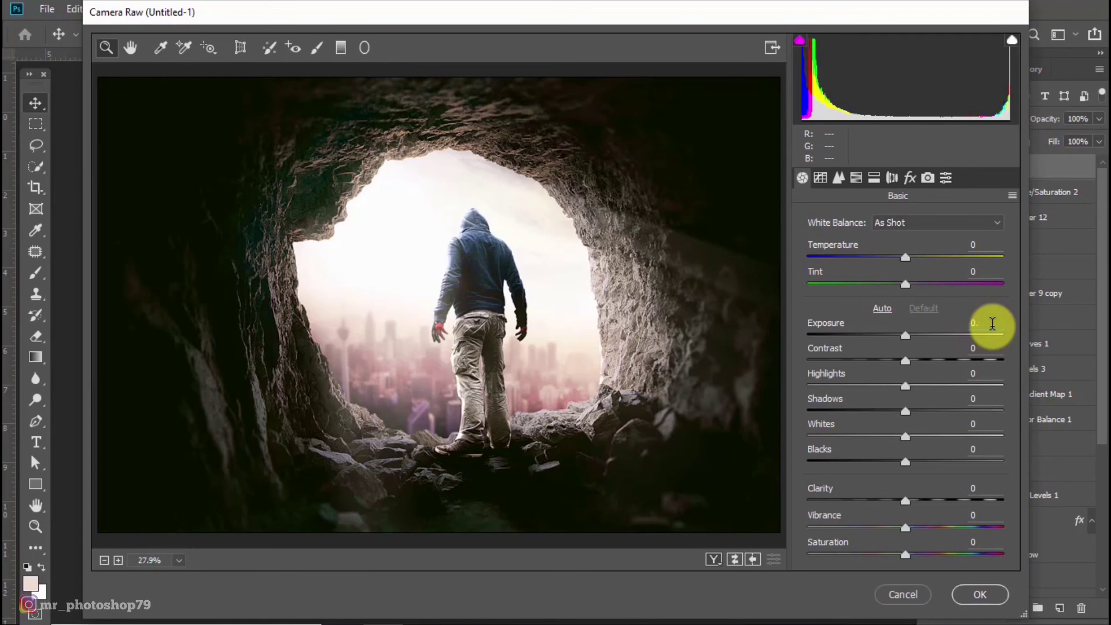
pyautogui.write('5')
pyautogui.press('Tab')
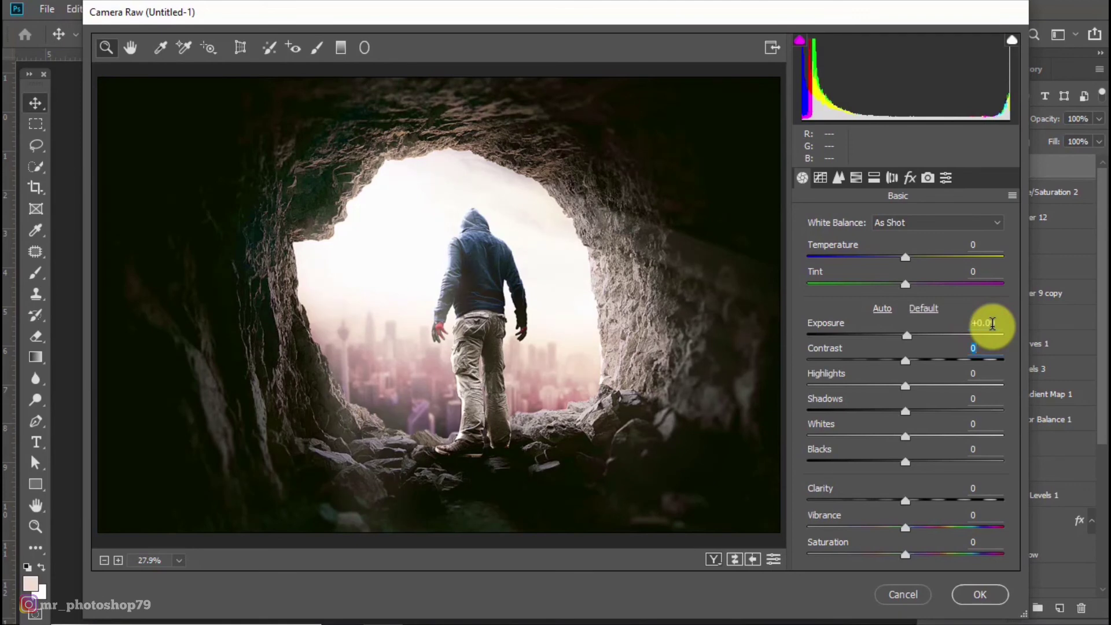
pyautogui.write('15')
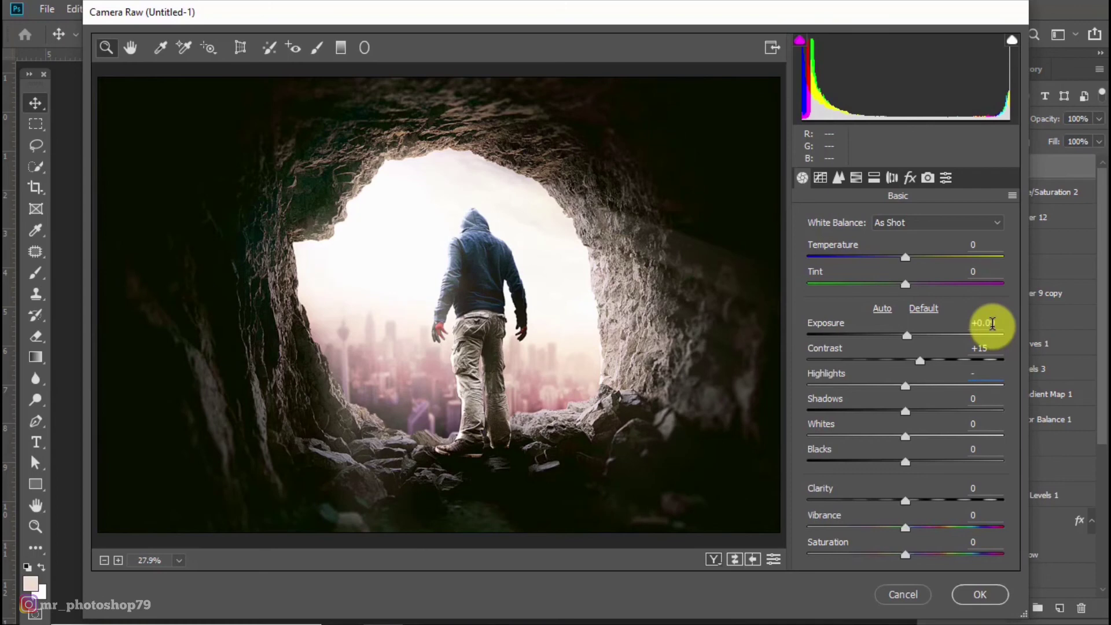
pyautogui.write('31')
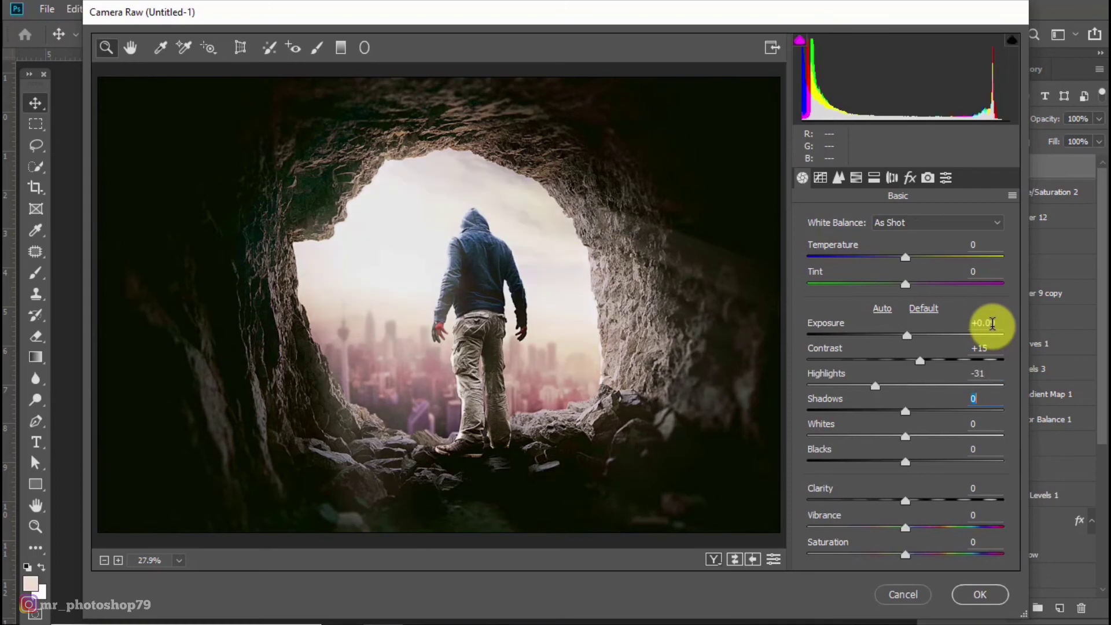
pyautogui.write('61')
pyautogui.press('Tab')
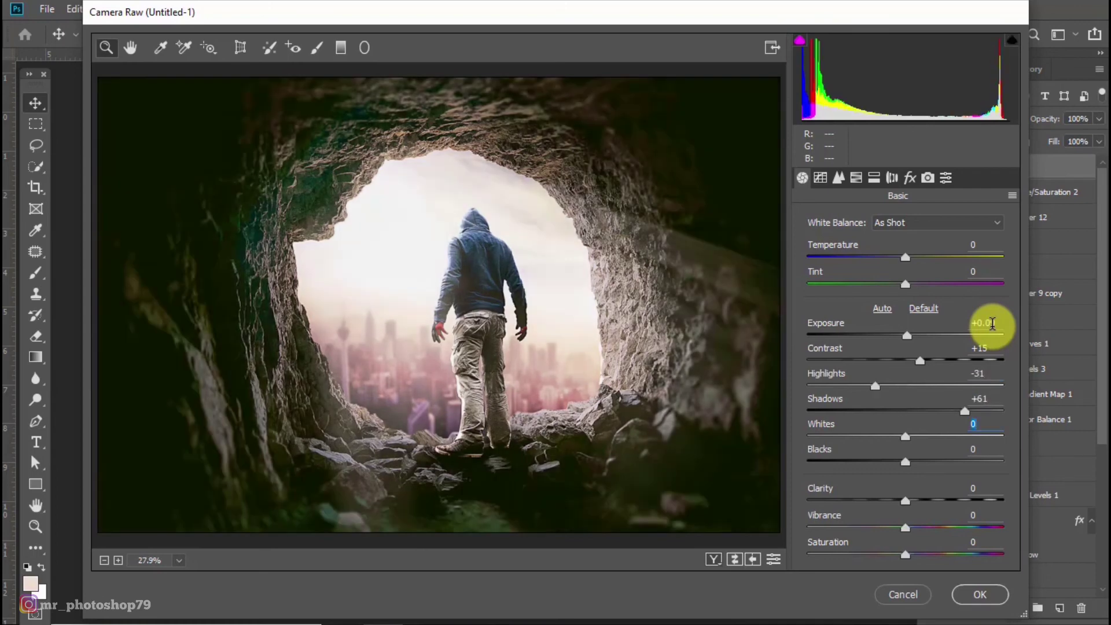
pyautogui.write('13')
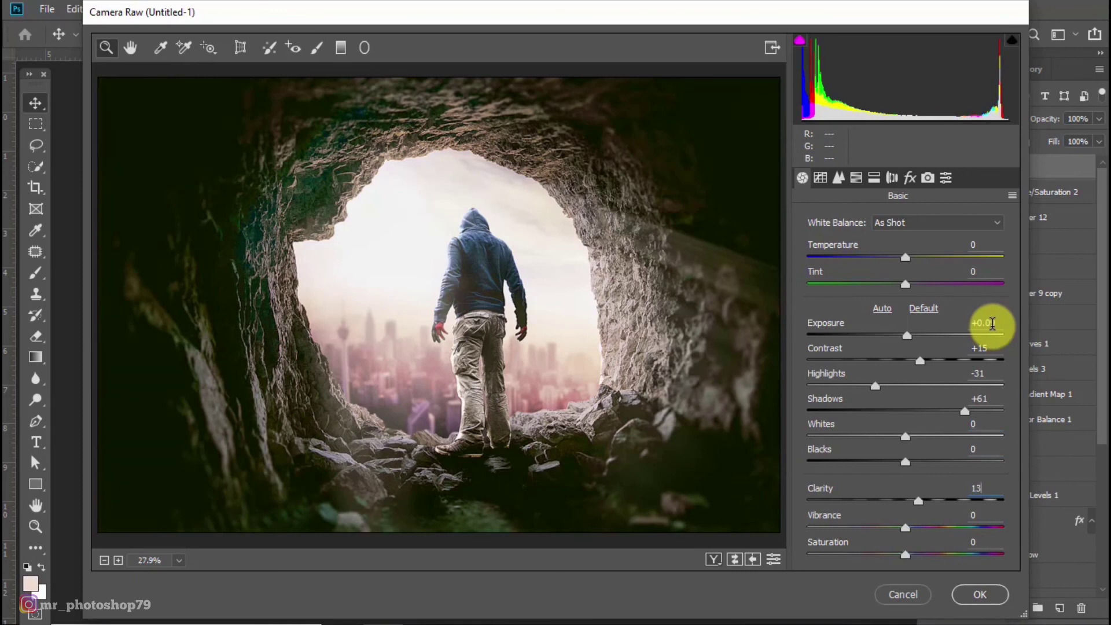
pyautogui.write('5')
pyautogui.press('Tab')
# Step: Shape a point tone curve that lifts the black point and deepens the lower shadows
pyautogui.click(839, 178)
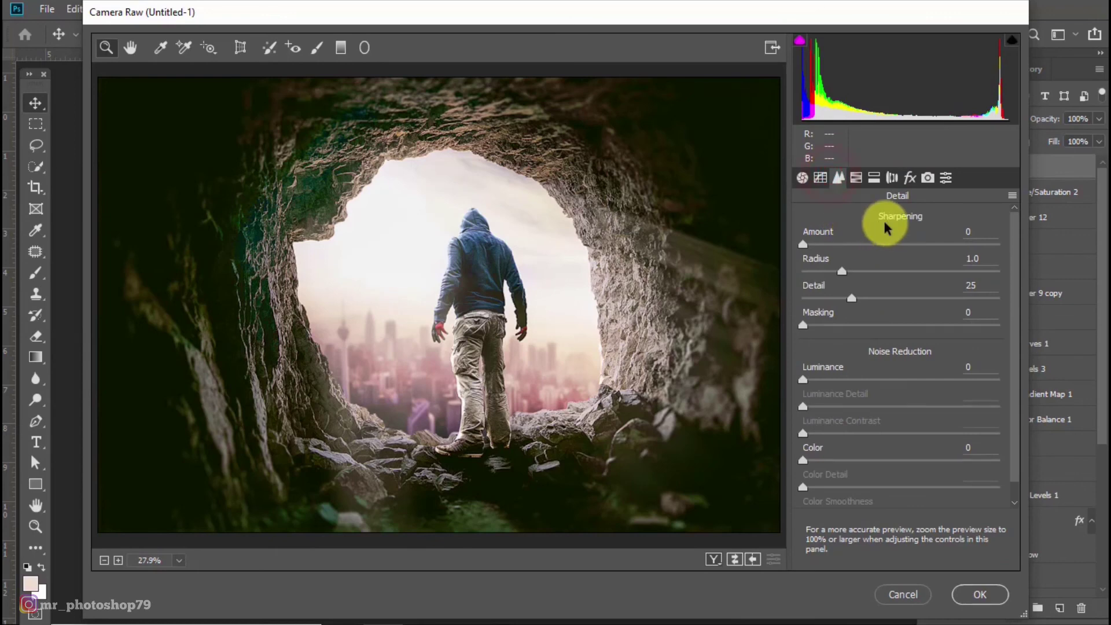
pyautogui.click(820, 178)
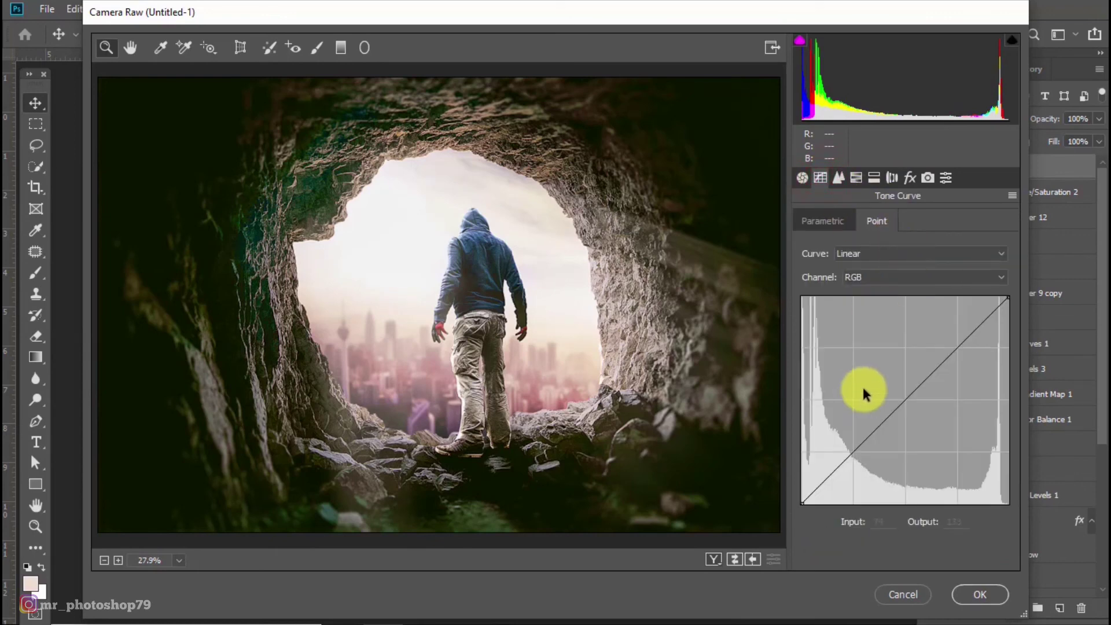
pyautogui.moveTo(802, 503); pyautogui.dragTo(803, 471)
pyautogui.click(846, 441)
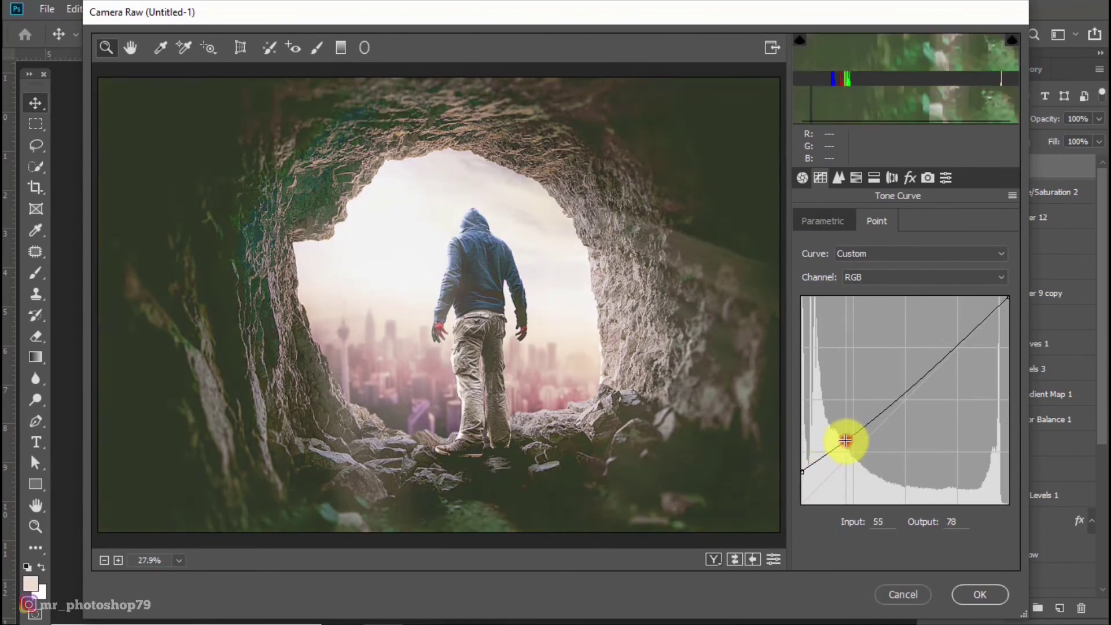
pyautogui.moveTo(846, 440); pyautogui.dragTo(851, 452)
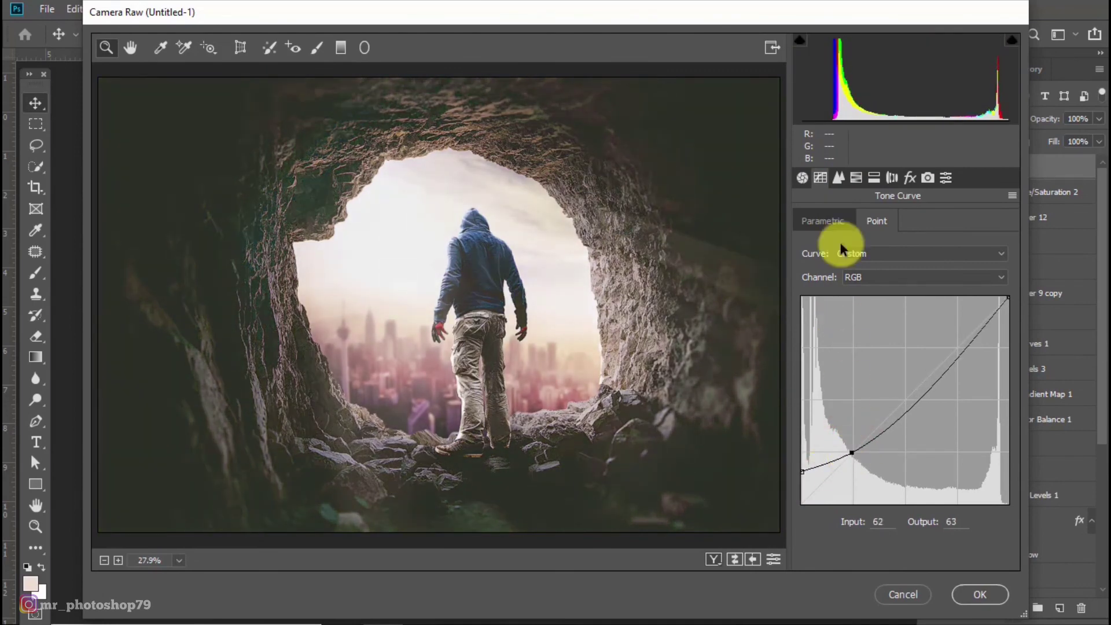
pyautogui.click(844, 177)
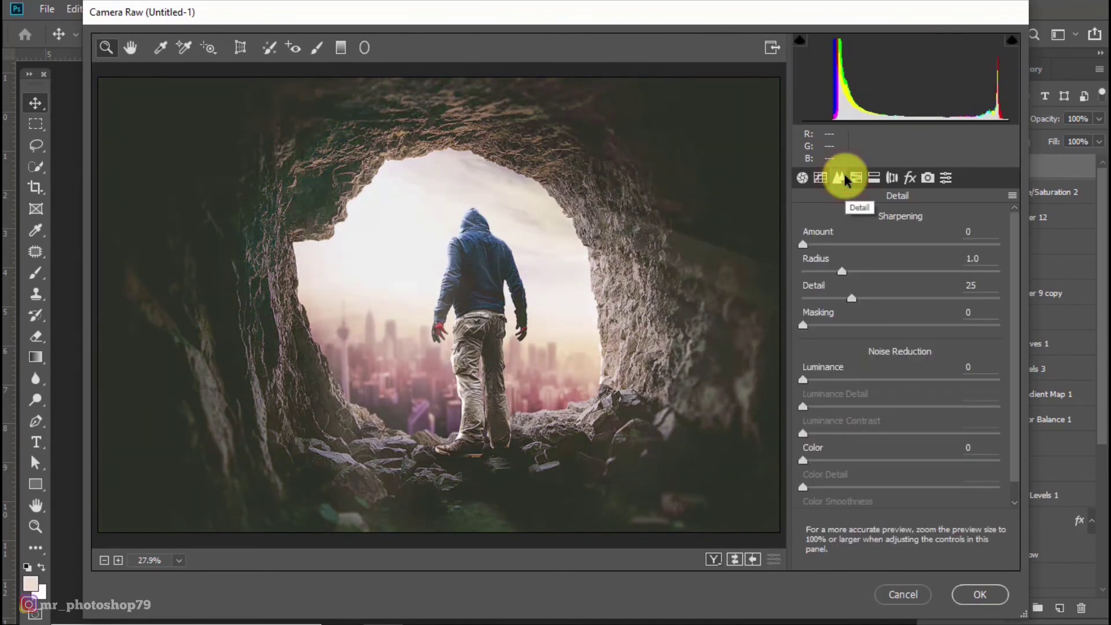
# Step: Set sharpening to Amount 47, Radius 1.2, Detail 100, Masking 2
pyautogui.click(978, 231)
pyautogui.write('4')
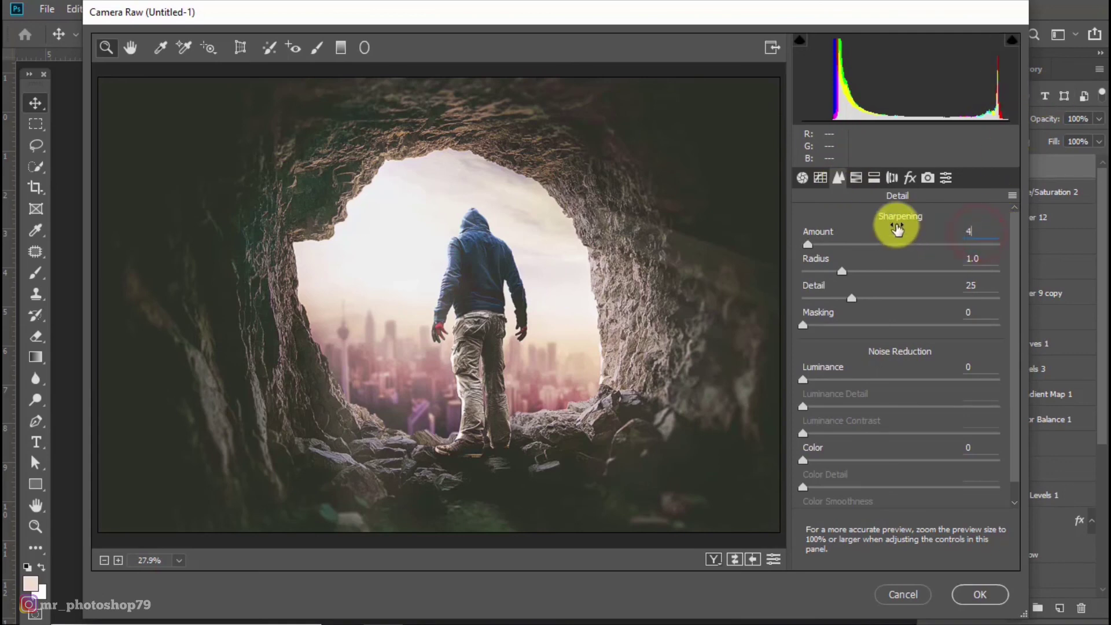
pyautogui.write('7')
pyautogui.press('Tab')
pyautogui.write('1.2')
pyautogui.press('Tab')
pyautogui.write('100')
pyautogui.press('Tab')
pyautogui.write('2')
pyautogui.press('Tab')
# Step: Set noise reduction to Luminance 22, Luminance Detail 44, Contrast 31, Color 32
pyautogui.write('22')
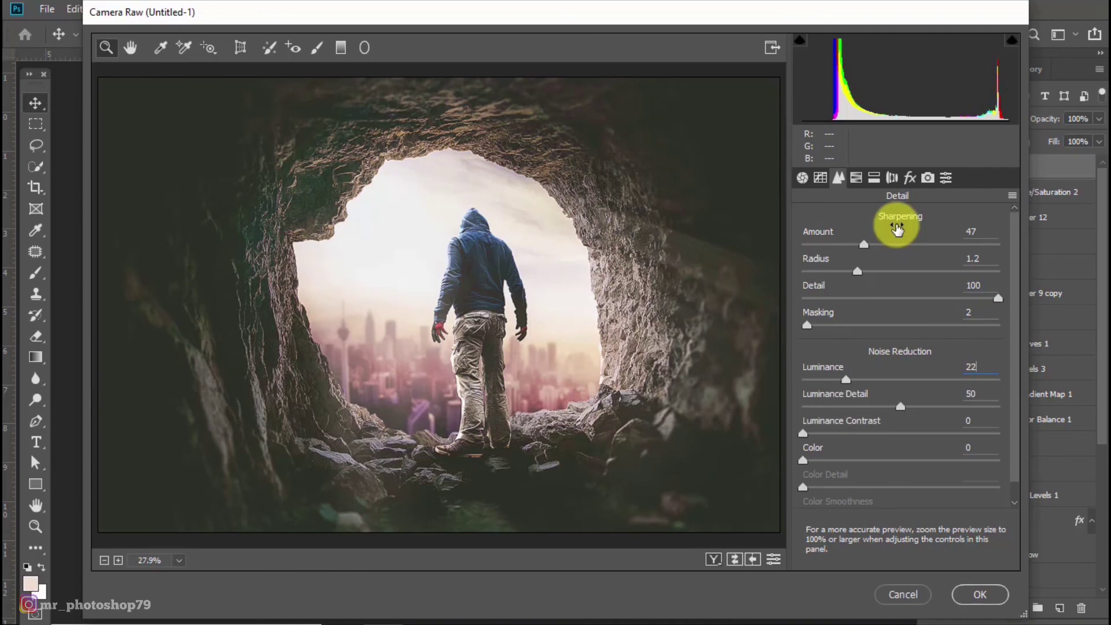
pyautogui.press('Tab')
pyautogui.write('44')
pyautogui.write('31')
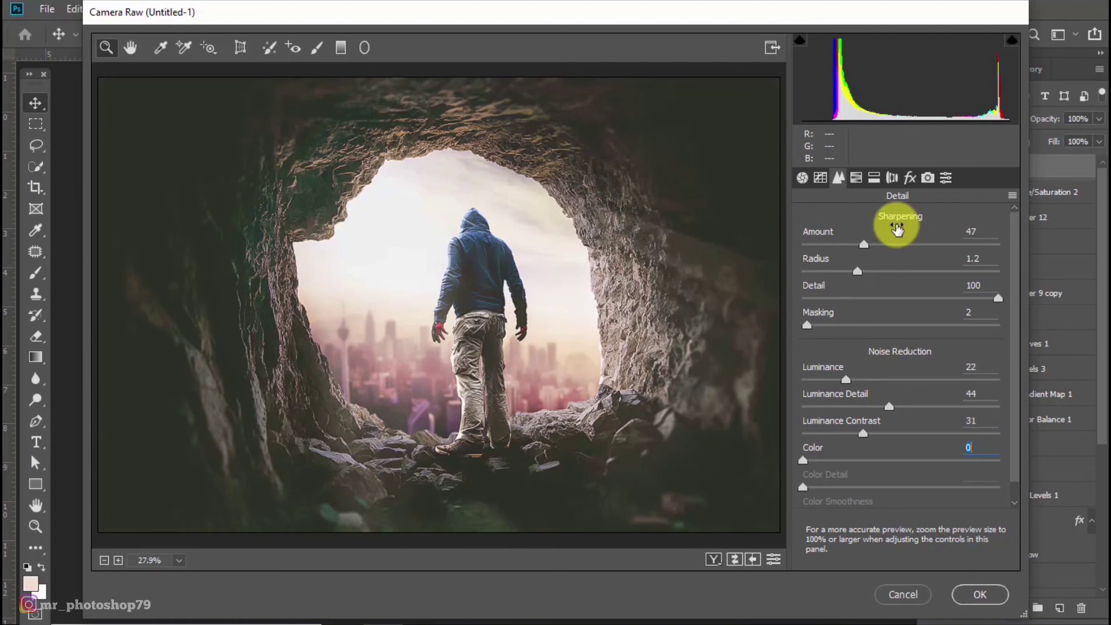
pyautogui.write('32')
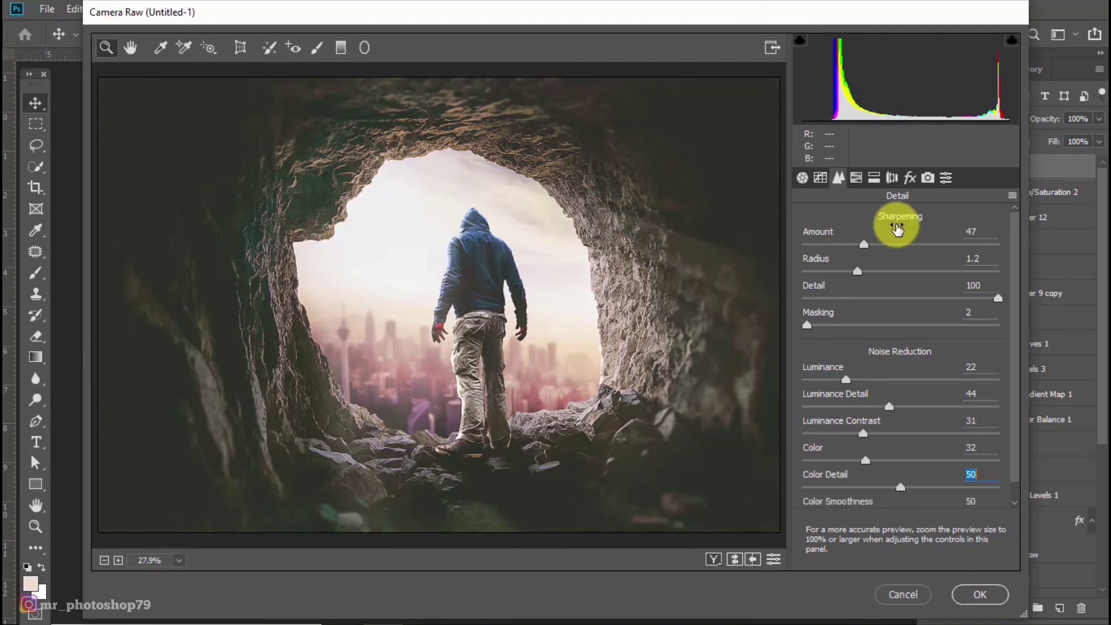
pyautogui.press('Tab')
pyautogui.write('28')
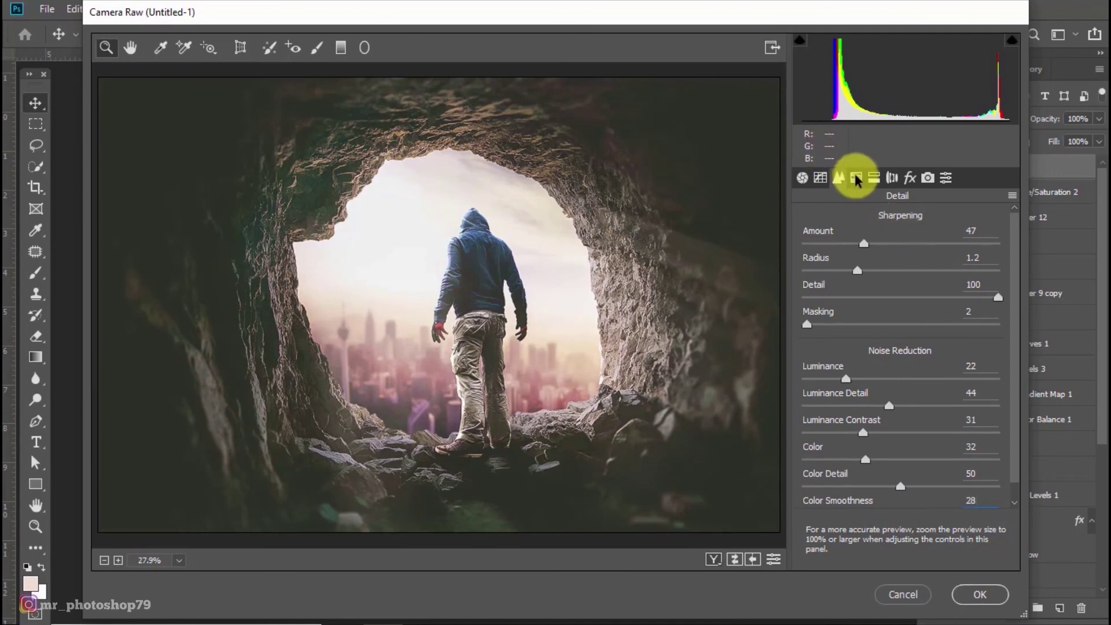
# Step: In HSL, shift the hue of the Greens
pyautogui.click(856, 177)
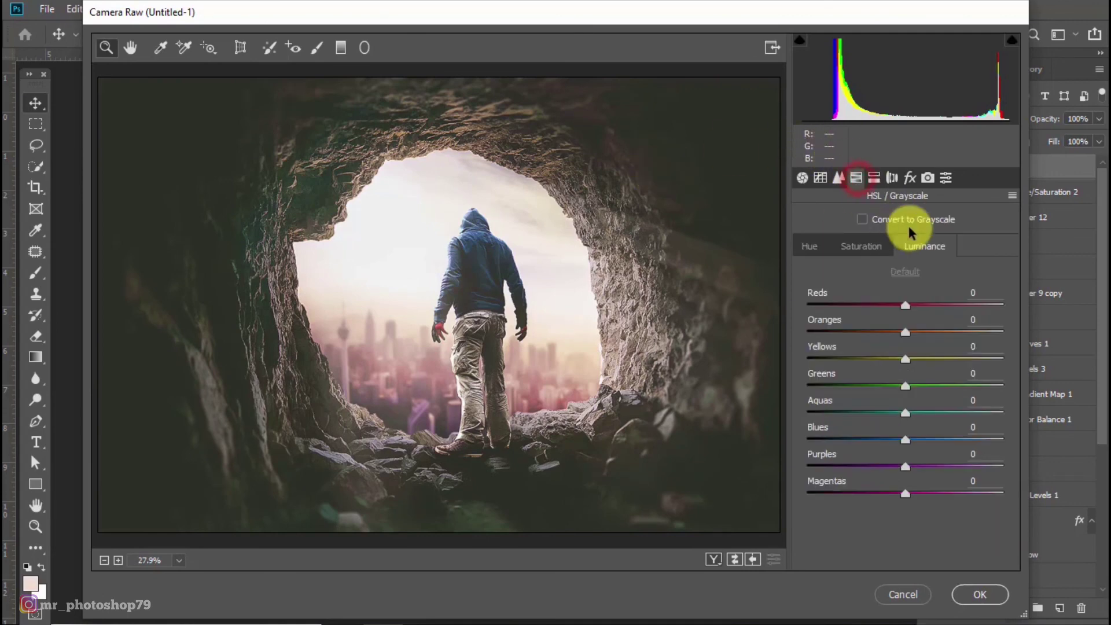
pyautogui.click(812, 254)
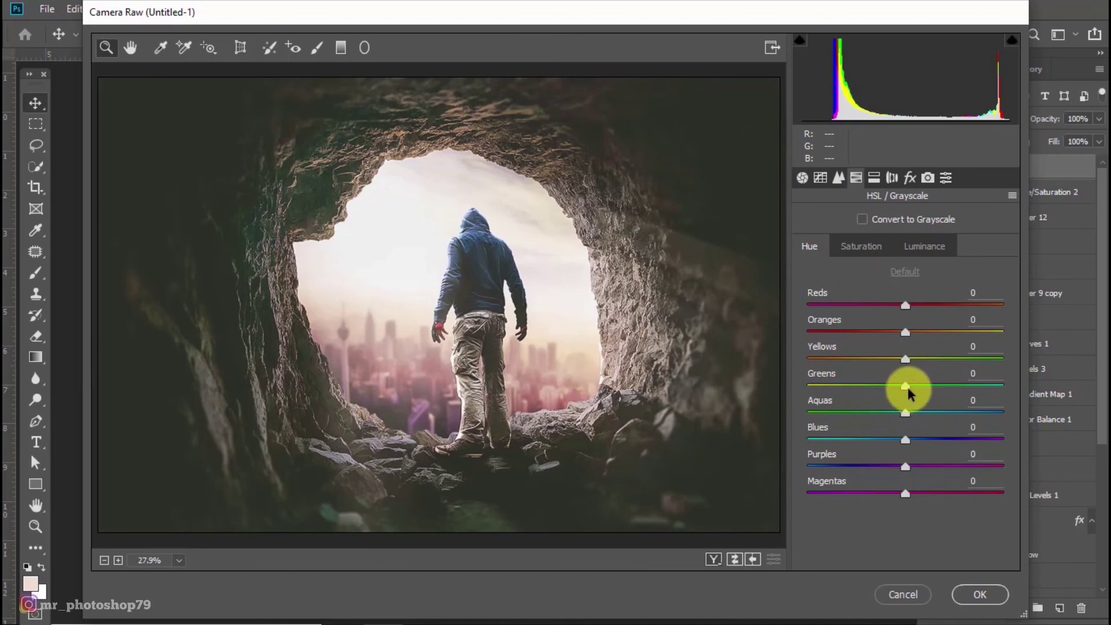
pyautogui.click(906, 388)
pyautogui.moveTo(908, 391)
pyautogui.mouseDown()
pyautogui.moveTo(826, 392)
pyautogui.moveTo(817, 404)
pyautogui.moveTo(808, 400)
pyautogui.moveTo(826, 394)
pyautogui.moveTo(809, 393)
pyautogui.moveTo(844, 402)
pyautogui.mouseUp()
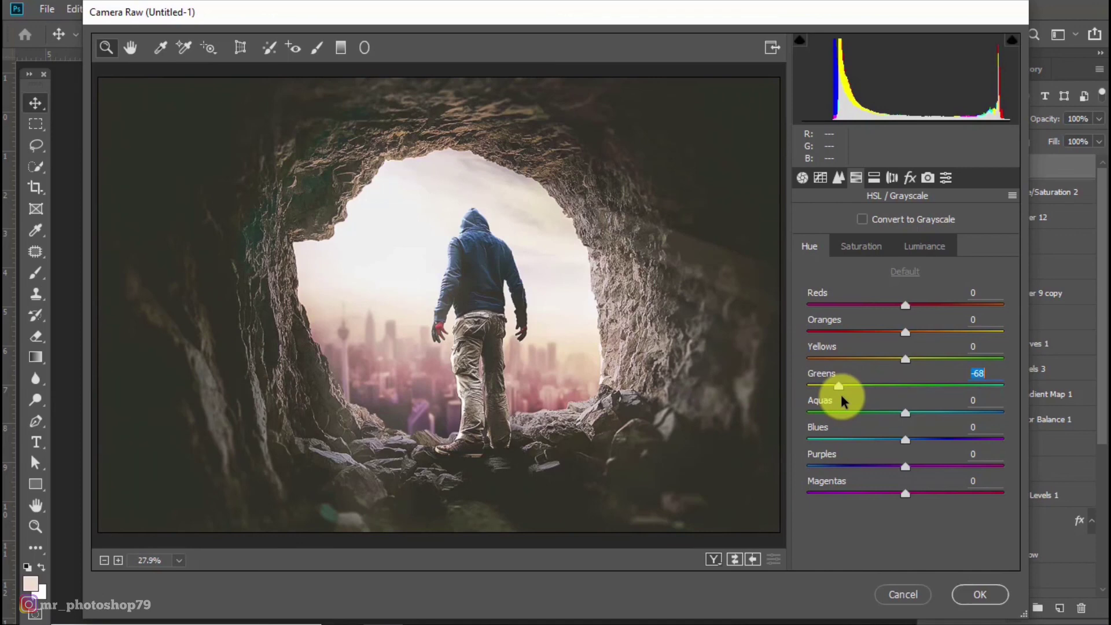
pyautogui.moveTo(842, 401); pyautogui.dragTo(818, 392)
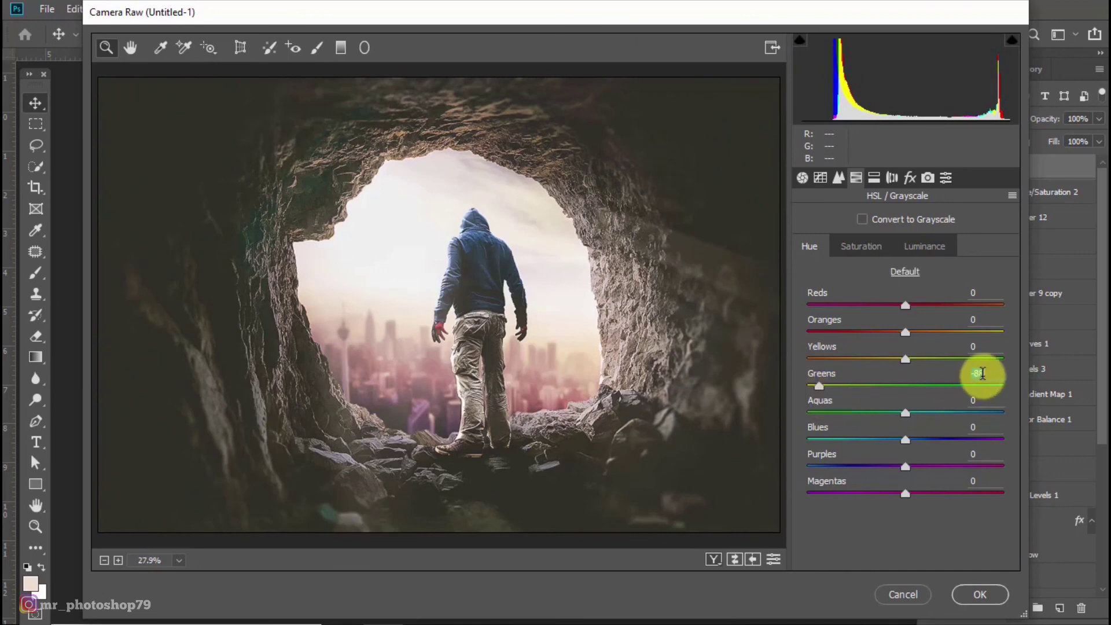
pyautogui.write('-91')
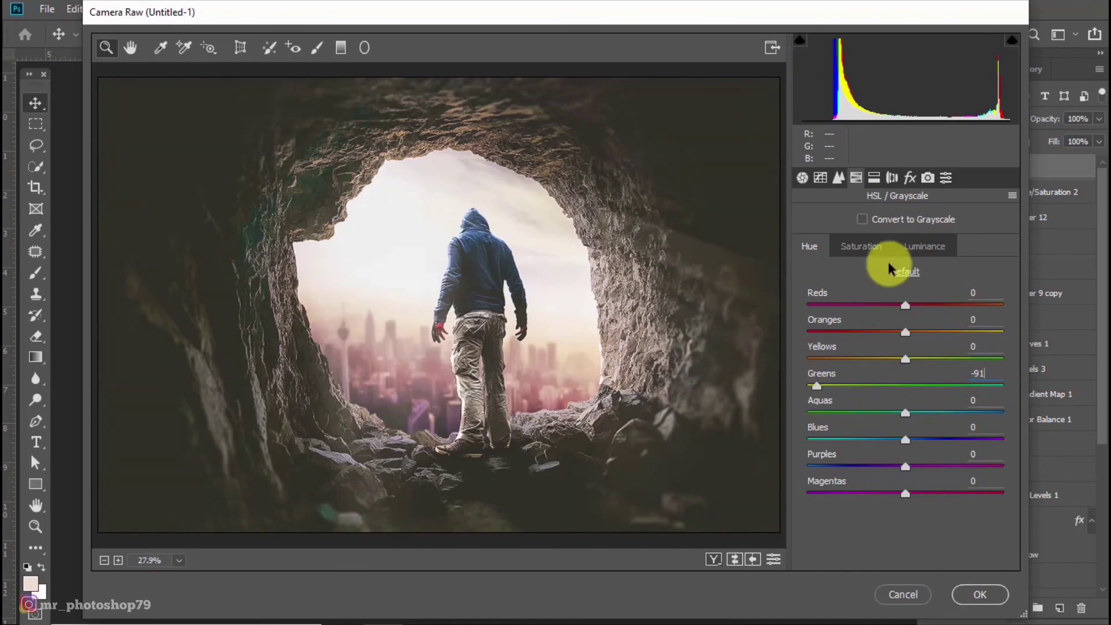
# Step: Set HSL saturation to Reds +20 and Greens +53
pyautogui.click(859, 247)
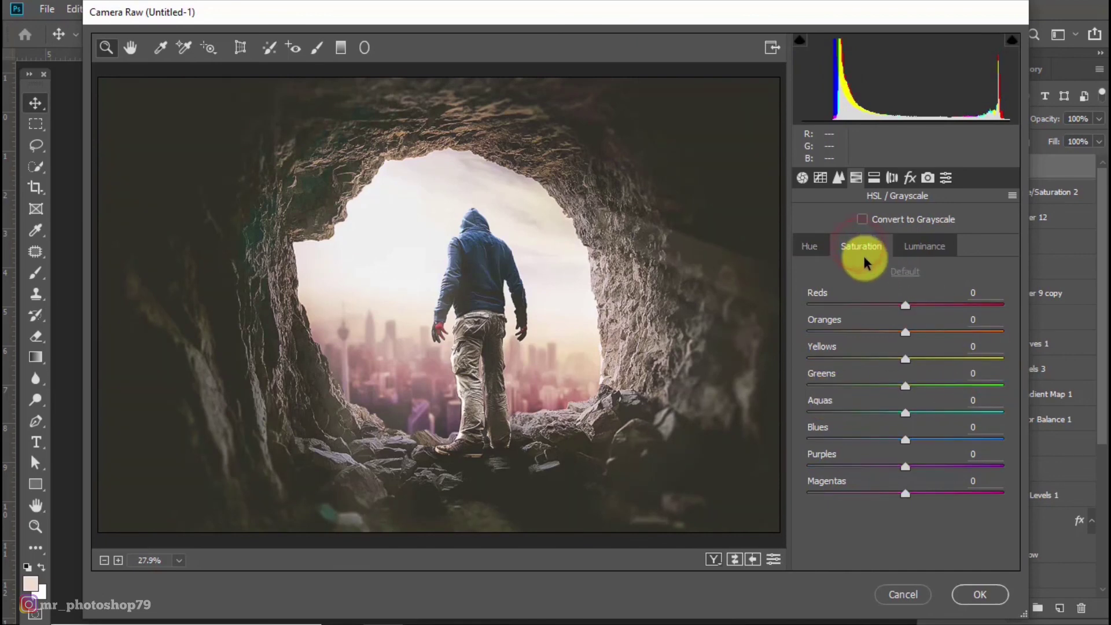
pyautogui.click(984, 292)
pyautogui.write('20')
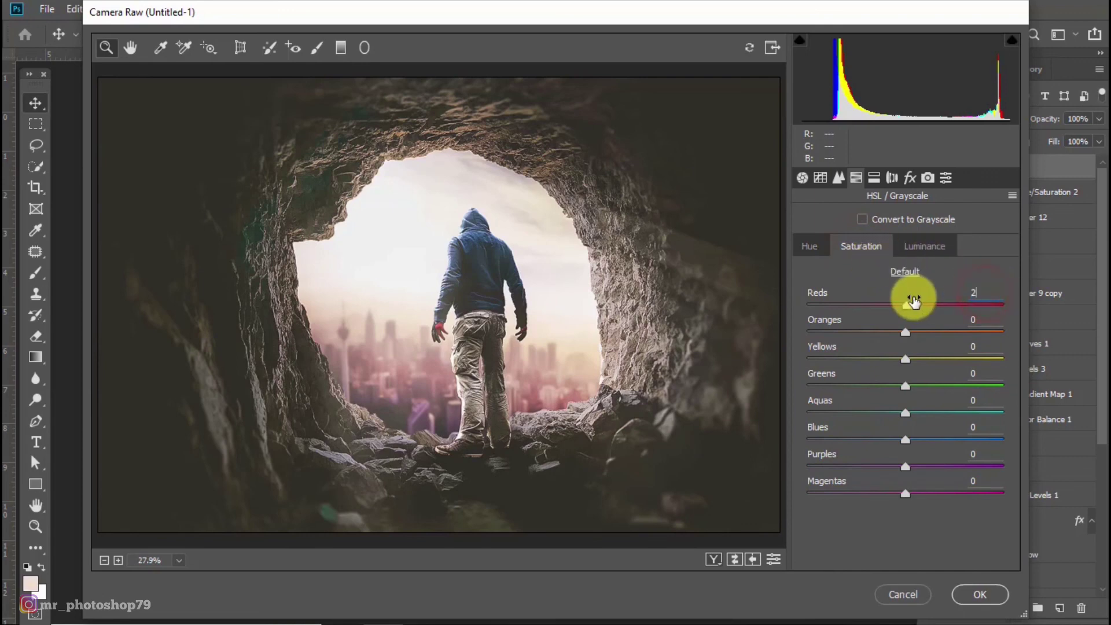
pyautogui.press('Tab')
pyautogui.write('53')
pyautogui.press('Tab')
pyautogui.write('27')
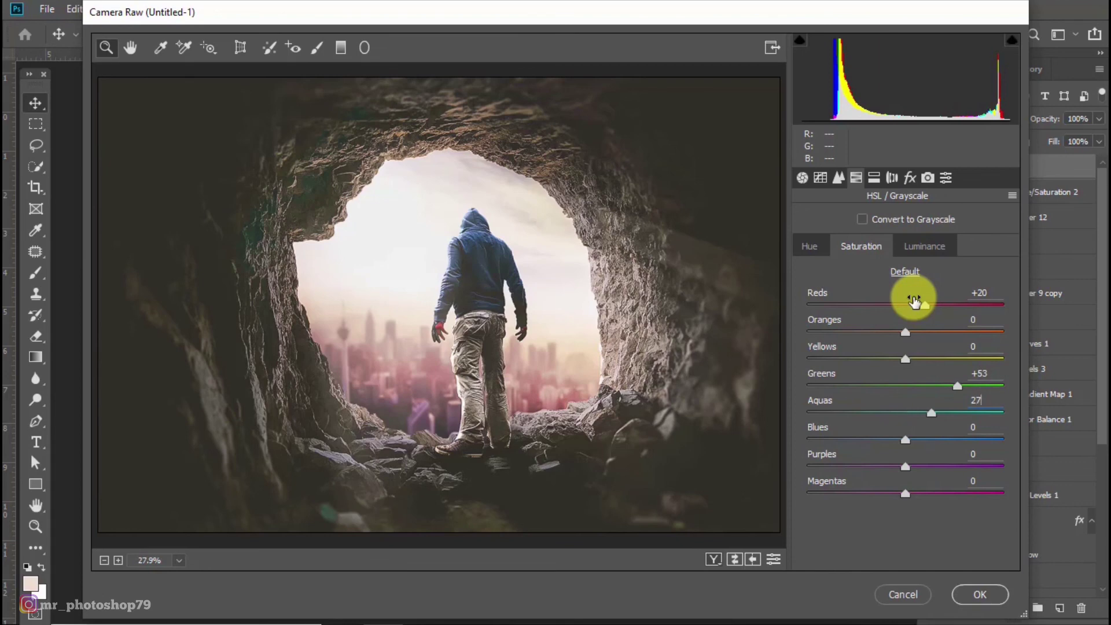
# Step: Brighten the Reds luminance to +27
pyautogui.click(924, 245)
pyautogui.click(973, 290)
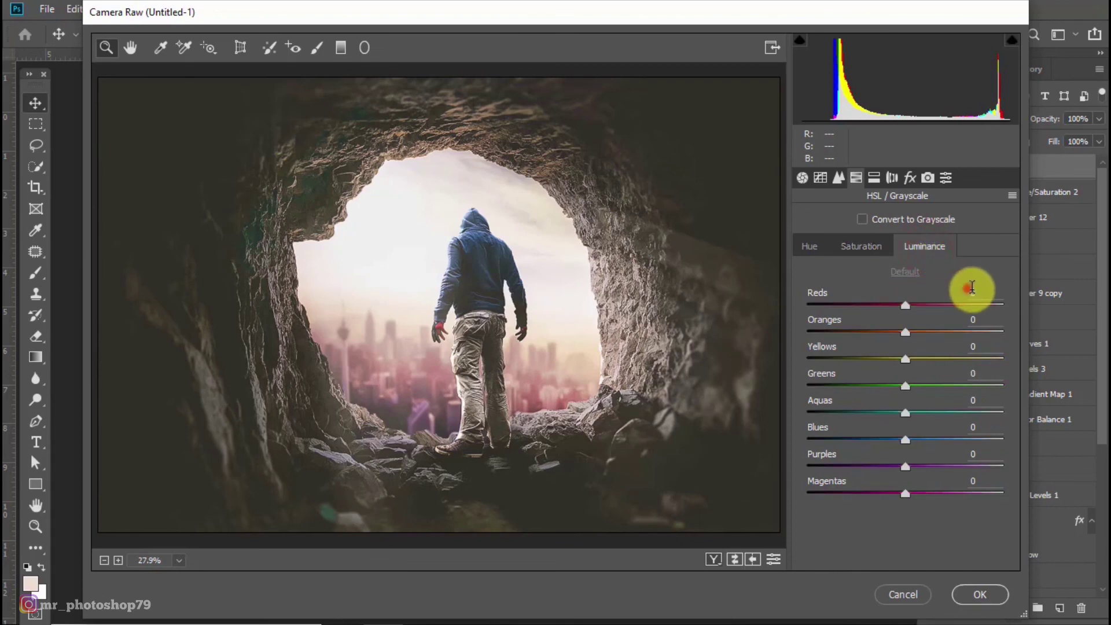
pyautogui.write('2')
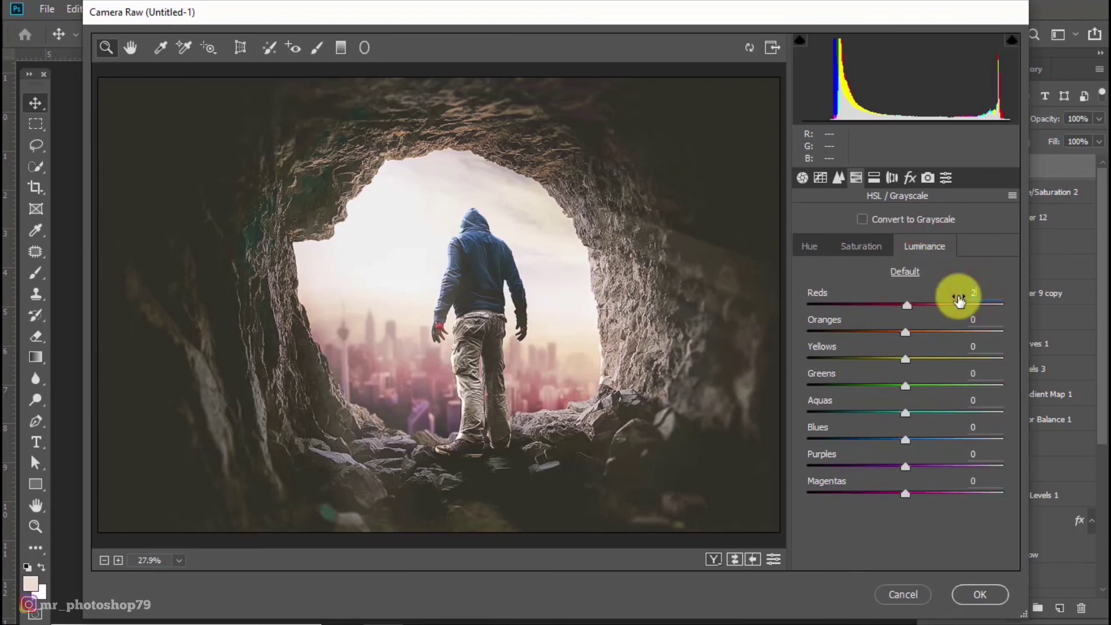
pyautogui.write('7')
pyautogui.write('0')
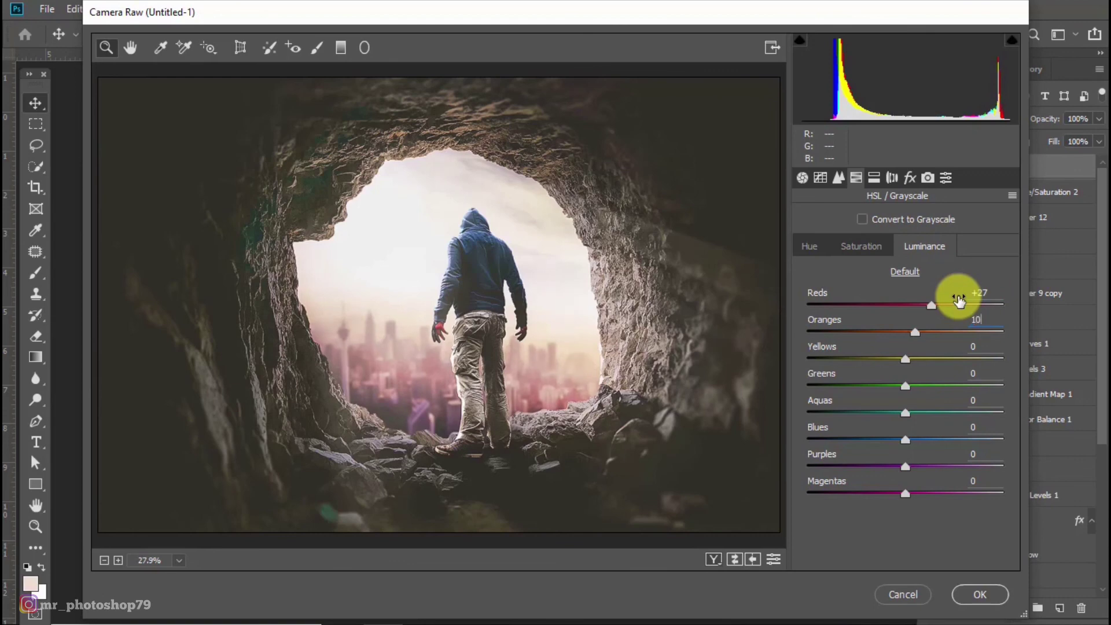
pyautogui.click(874, 177)
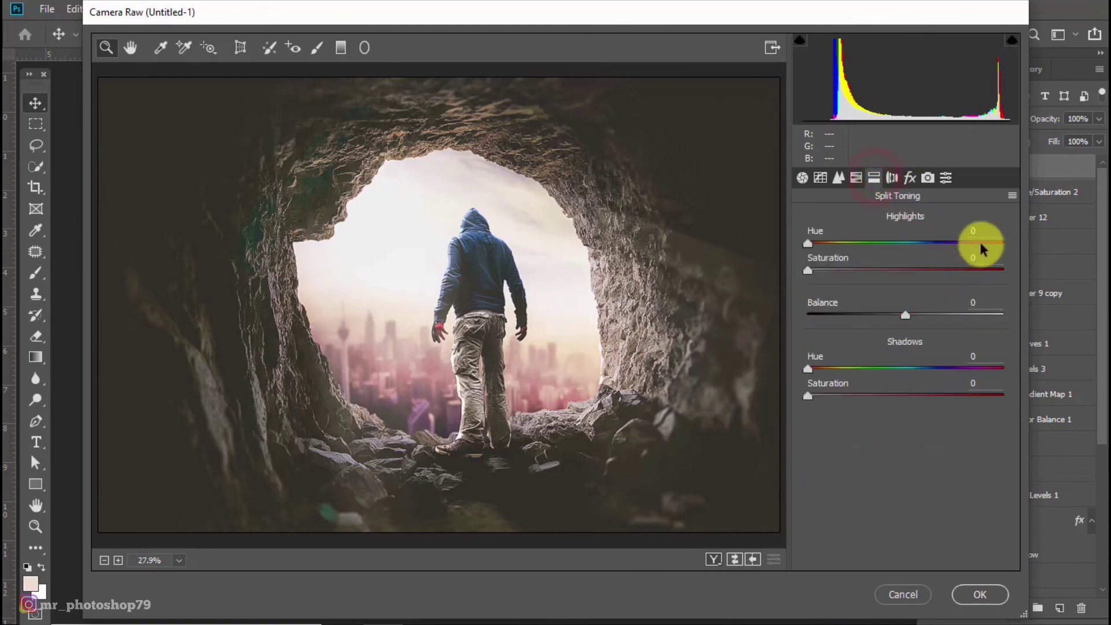
# Step: Tint shadows blue with Split Toning, and add a vignette: Amount -9, Midpoint 39, Feather 86
pyautogui.click(978, 303)
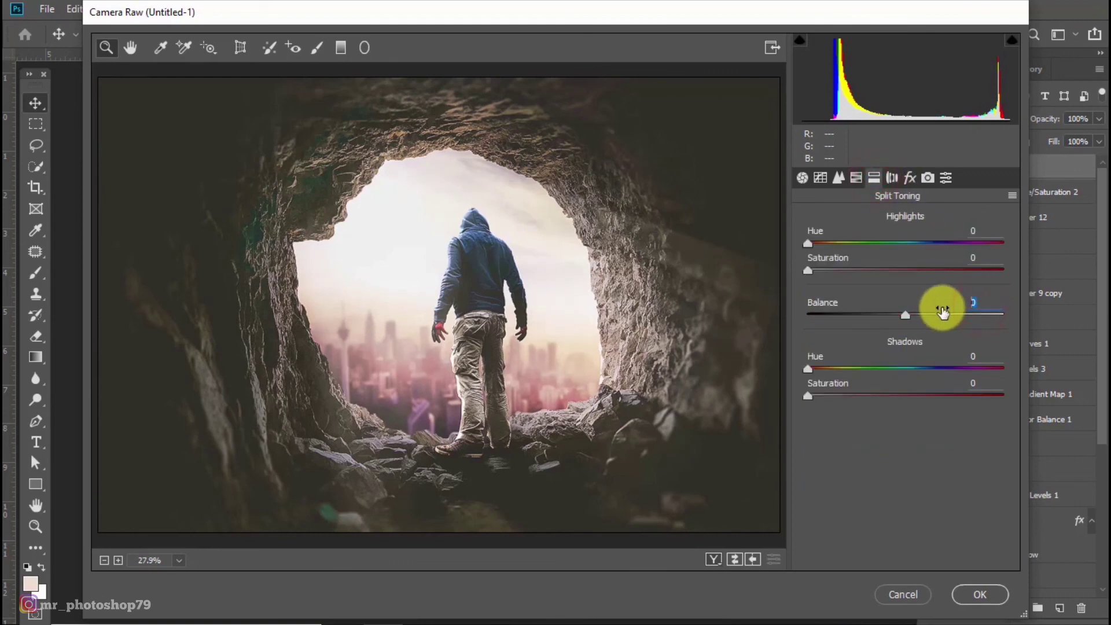
pyautogui.write('6')
pyautogui.write('10')
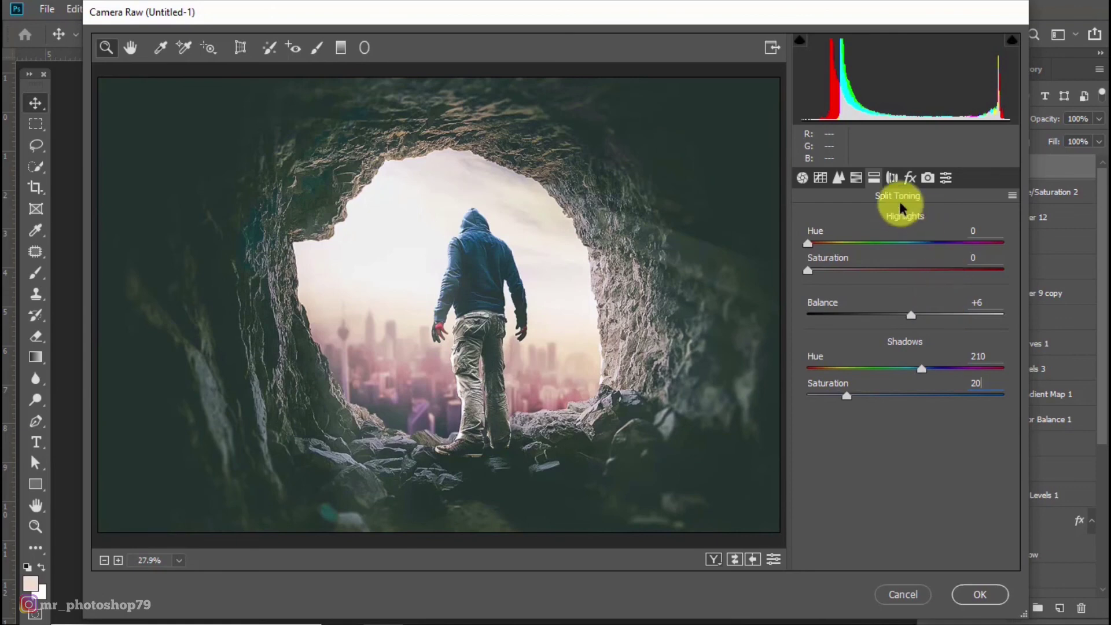
pyautogui.click(892, 178)
pyautogui.click(910, 177)
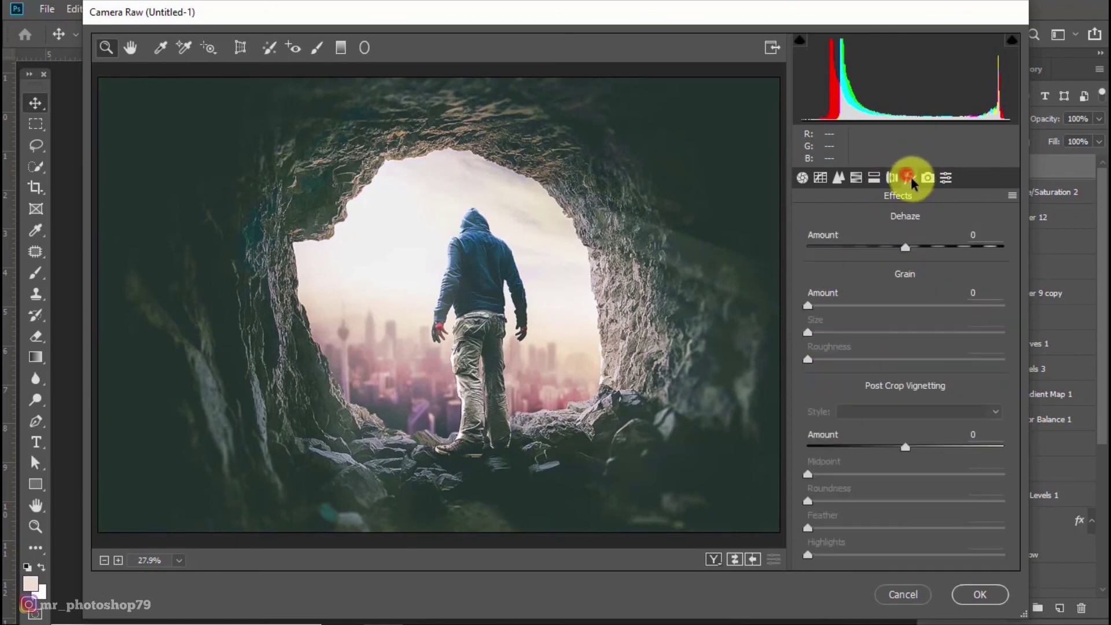
pyautogui.click(974, 234)
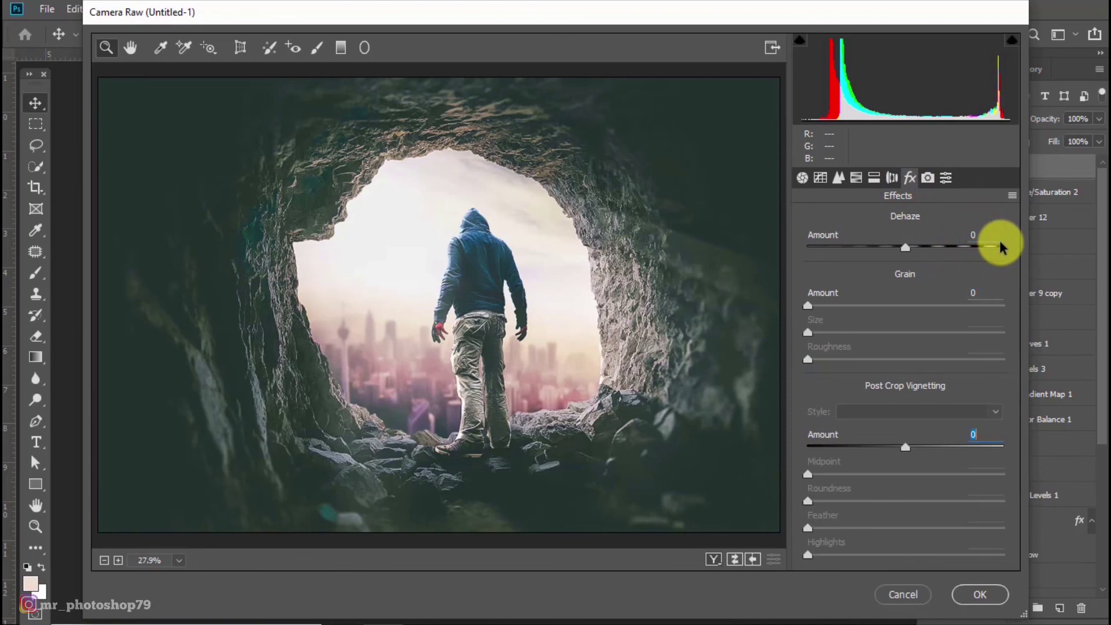
pyautogui.write('-9')
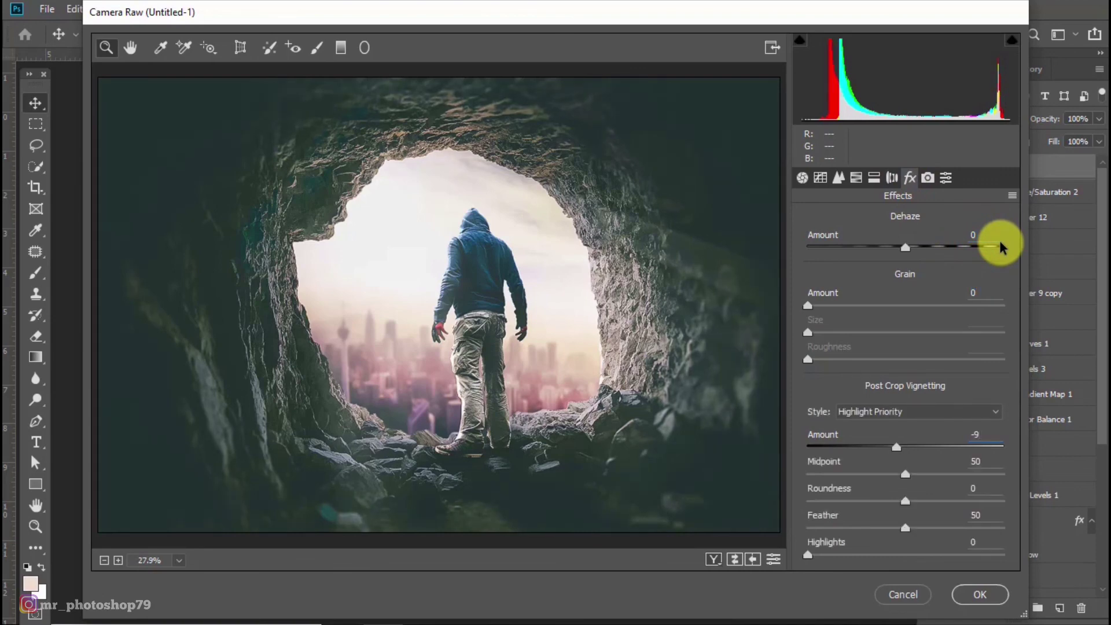
pyautogui.write('39')
pyautogui.write('86')
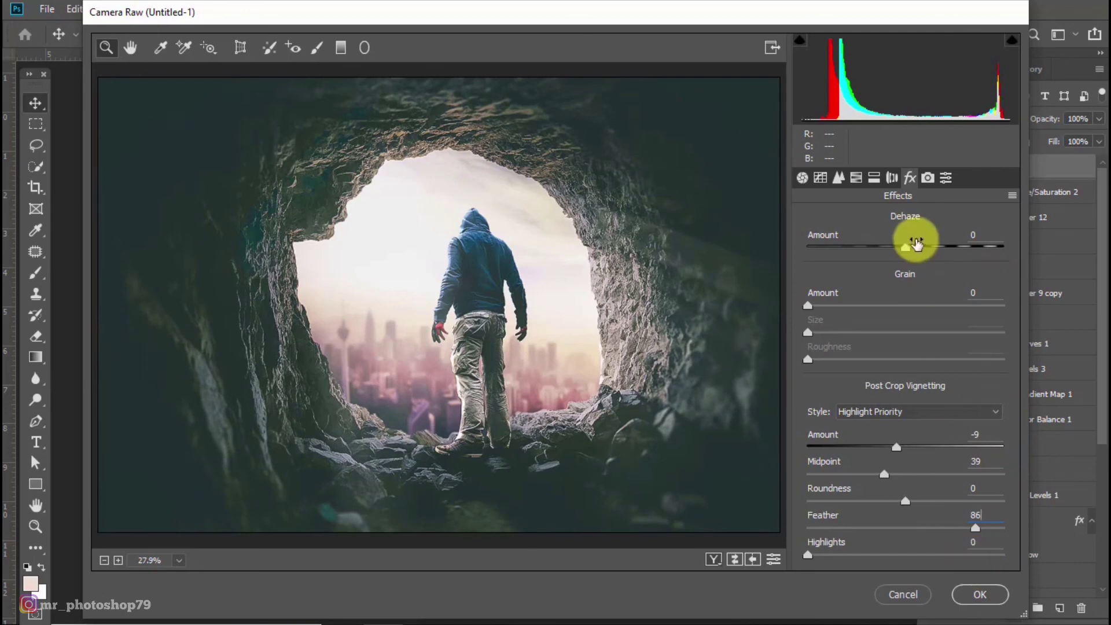
# Step: Test Blacks and Shadows tweaks in Basic, reset Blacks to 0, and apply the grading
pyautogui.click(946, 178)
pyautogui.click(802, 179)
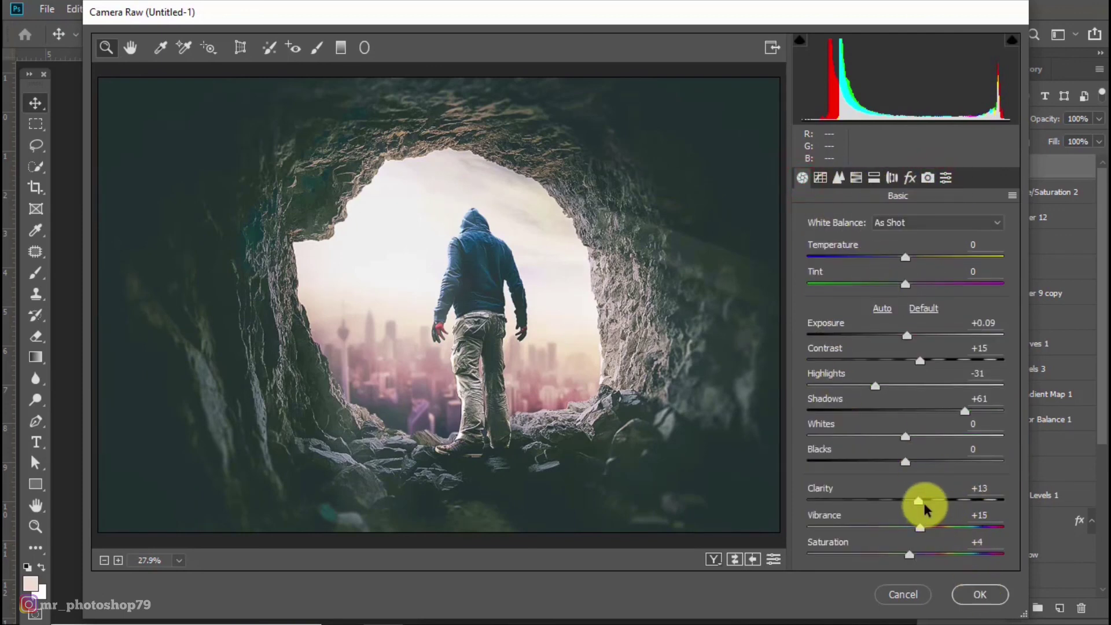
pyautogui.moveTo(906, 461); pyautogui.dragTo(892, 462)
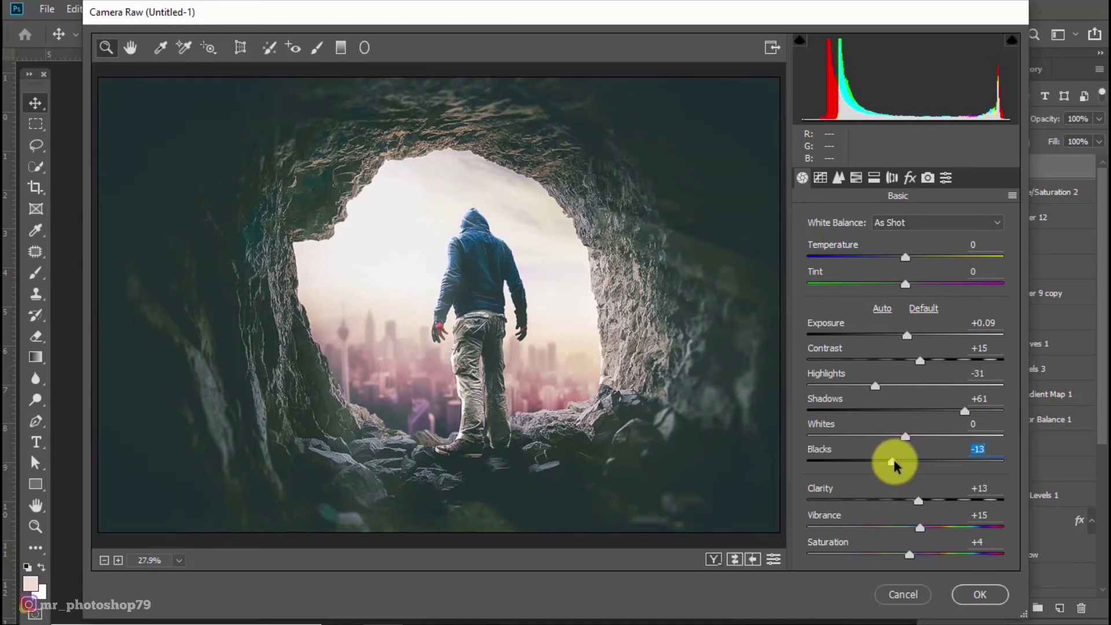
pyautogui.doubleClick(892, 461)
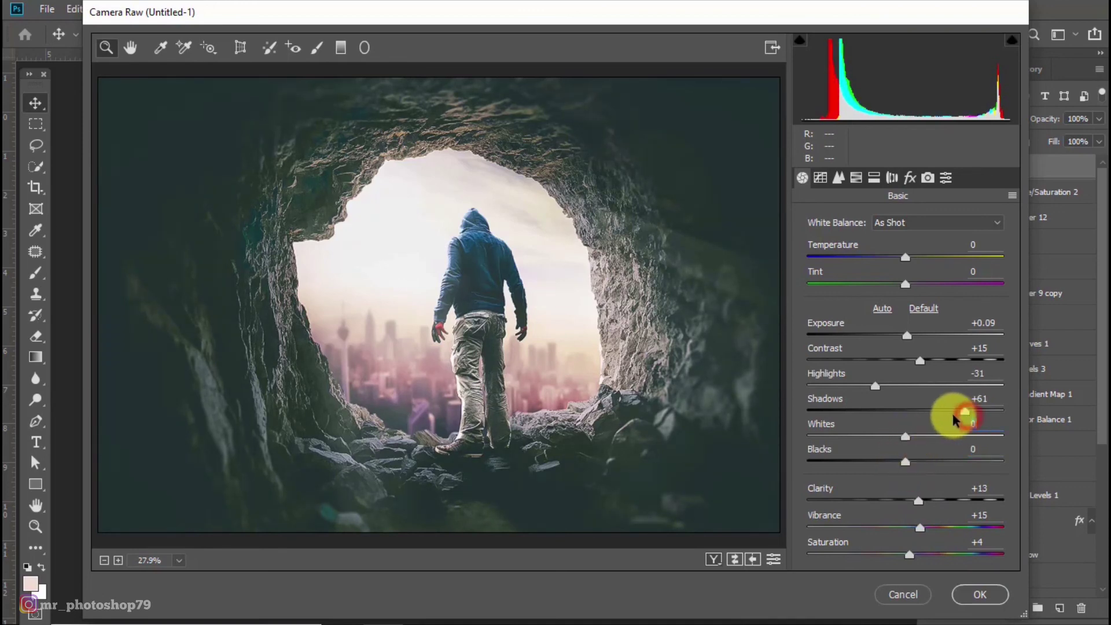
pyautogui.moveTo(965, 413)
pyautogui.mouseDown()
pyautogui.moveTo(928, 415)
pyautogui.moveTo(956, 417)
pyautogui.mouseUp()
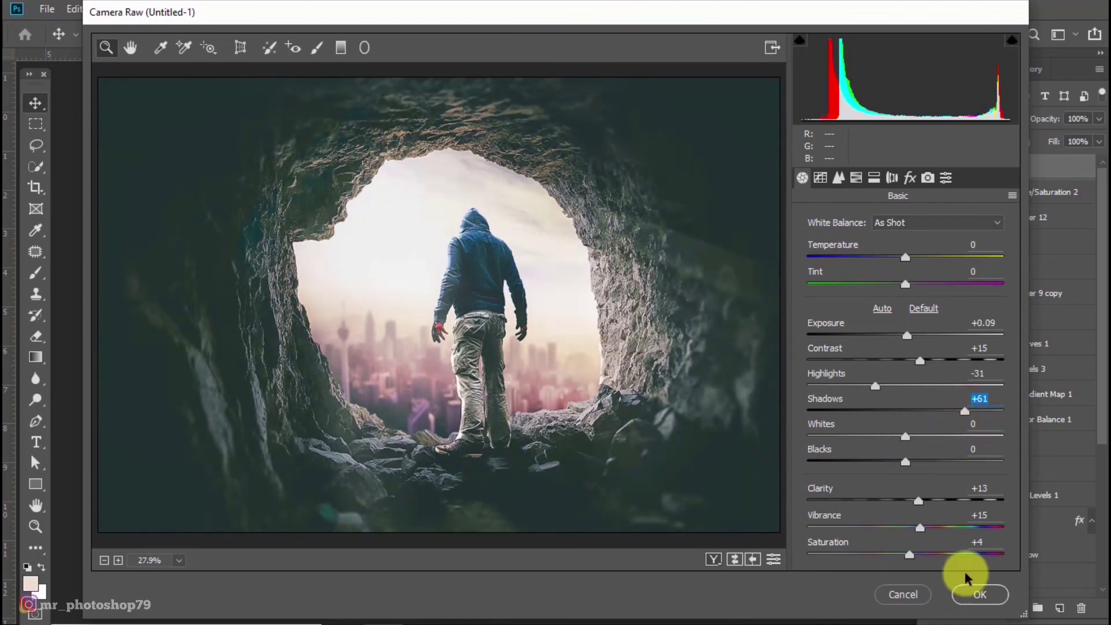
pyautogui.click(980, 595)
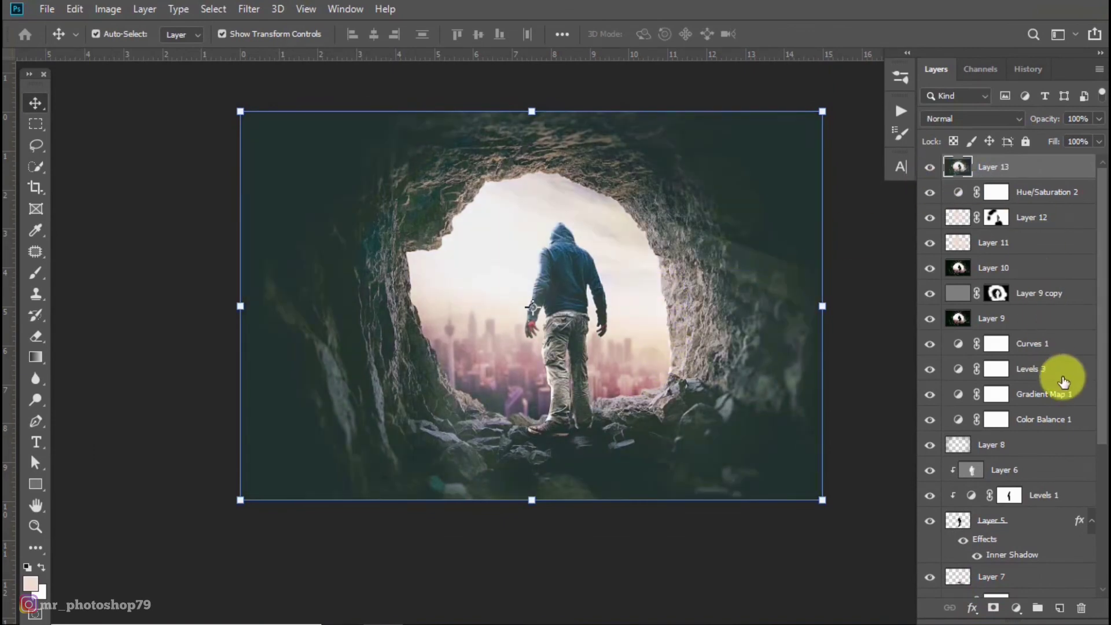
# Step: Create a Levels layer clipped to Layer 13, raising black input to 14 and midtones to 0.97
pyautogui.click(1017, 607)
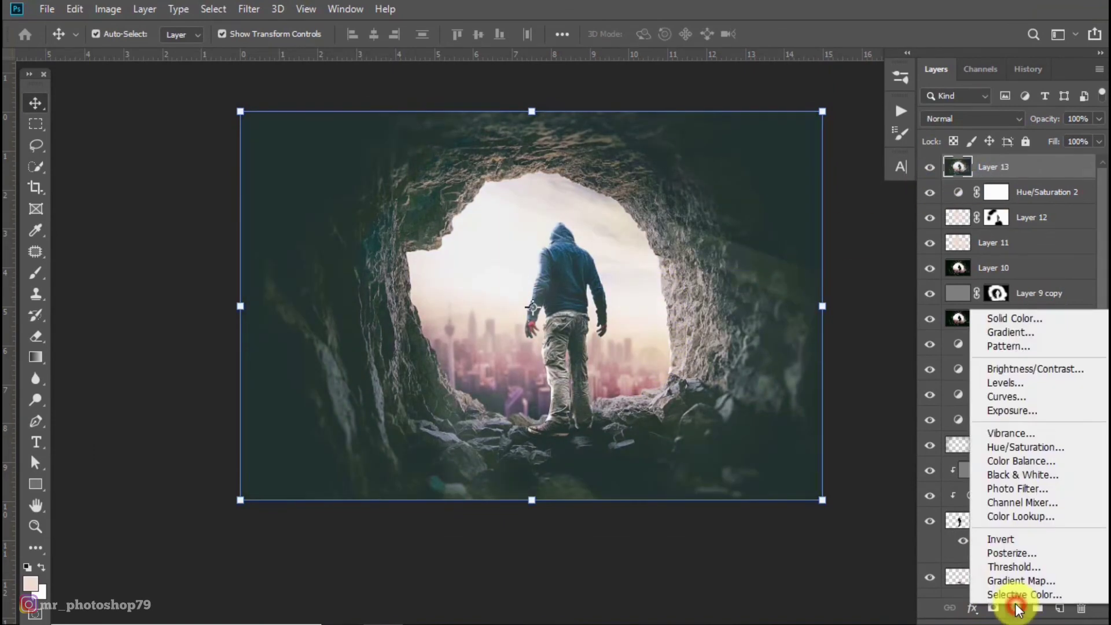
pyautogui.click(1042, 383)
pyautogui.click(916, 575)
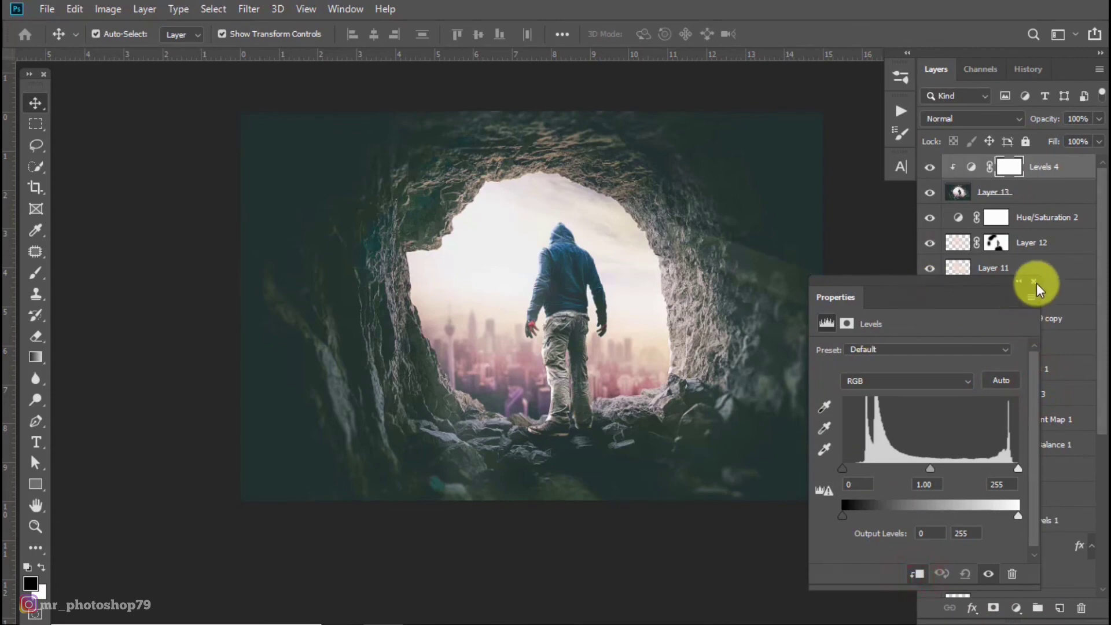
pyautogui.moveTo(844, 469); pyautogui.dragTo(852, 469)
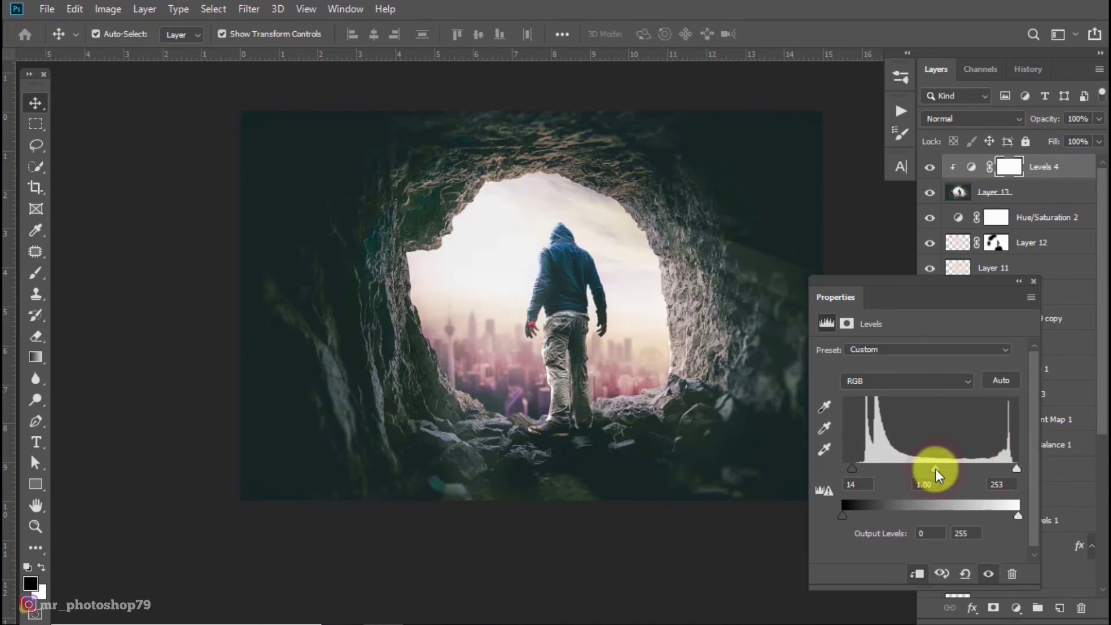
pyautogui.moveTo(935, 468); pyautogui.dragTo(937, 469)
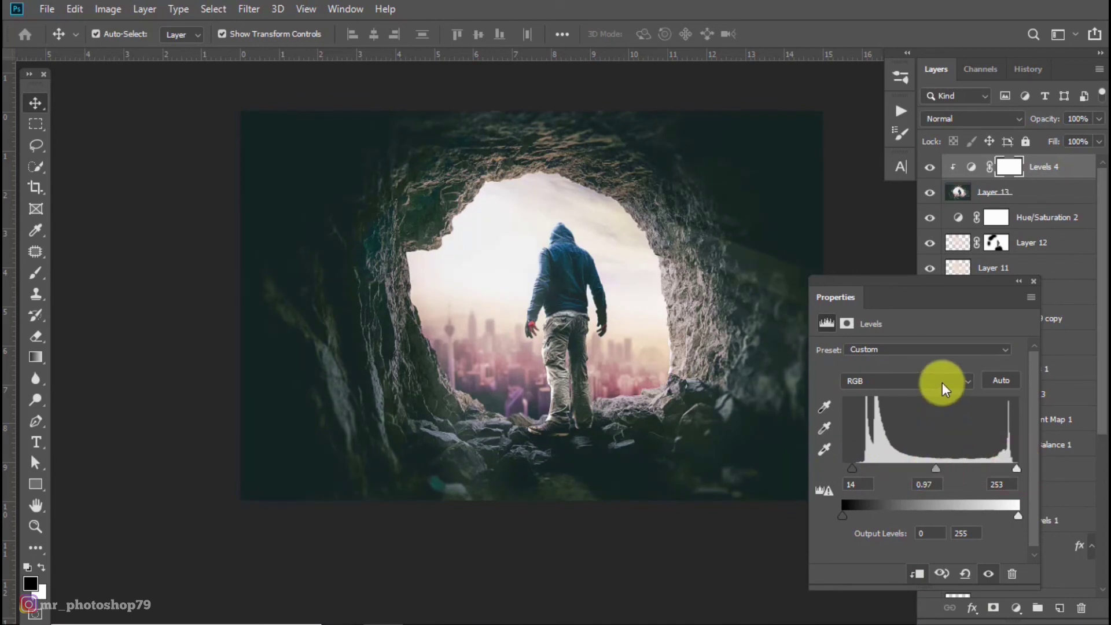
pyautogui.click(1035, 282)
# Step: Toggle the Levels adjustment to compare before and after, zooming and panning across the composite
pyautogui.click(931, 167)
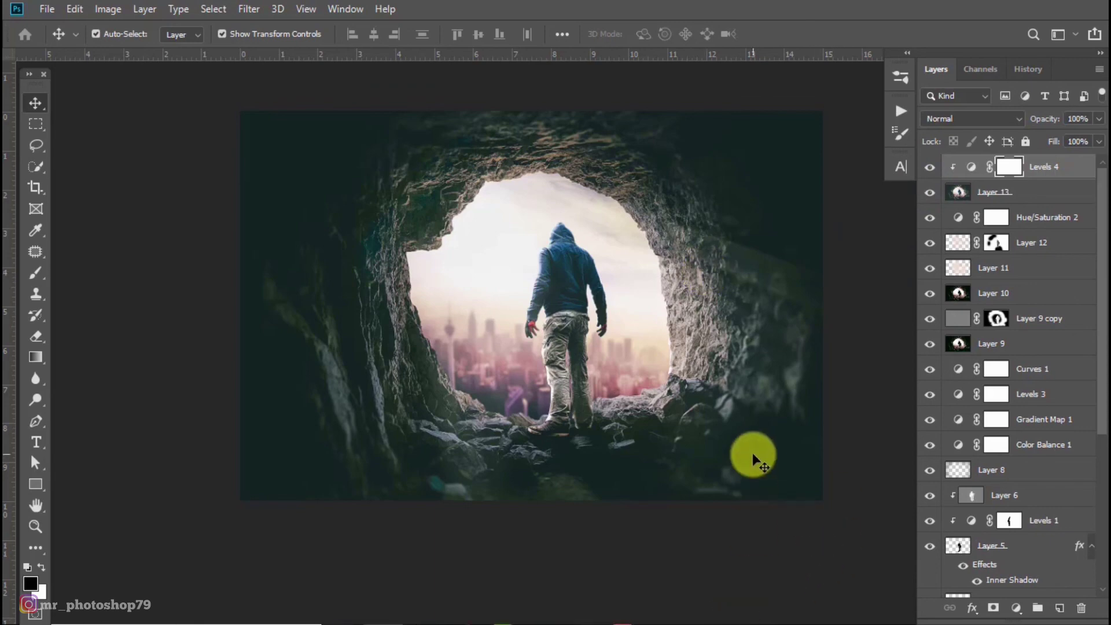
pyautogui.scroll(1, 631, 240)
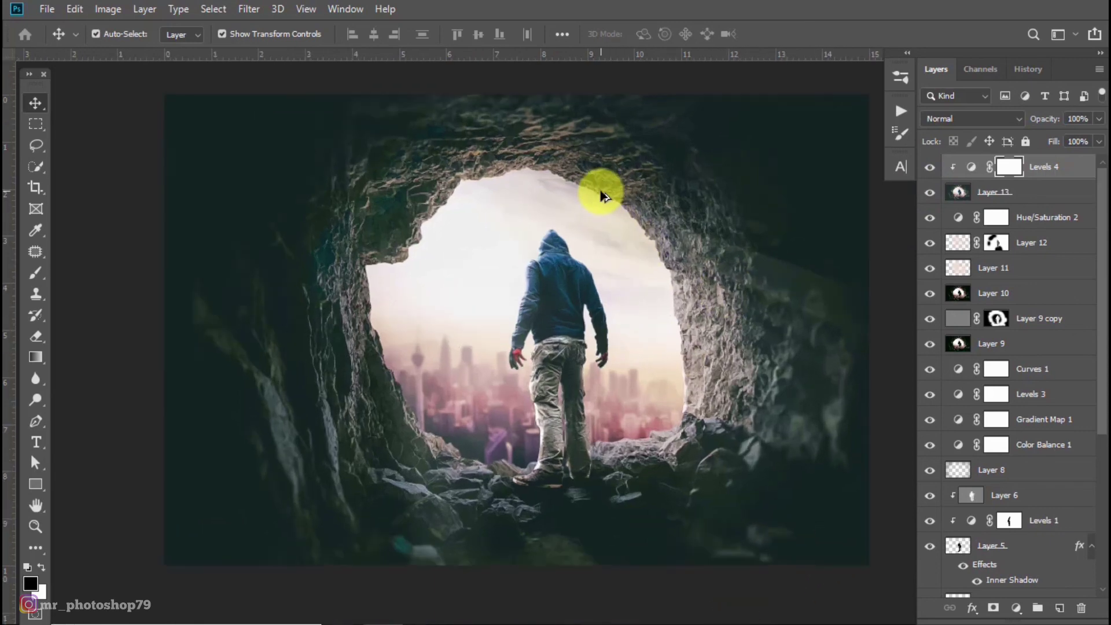
pyautogui.scroll(1, 602, 194)
pyautogui.scroll(-1, 650, 219)
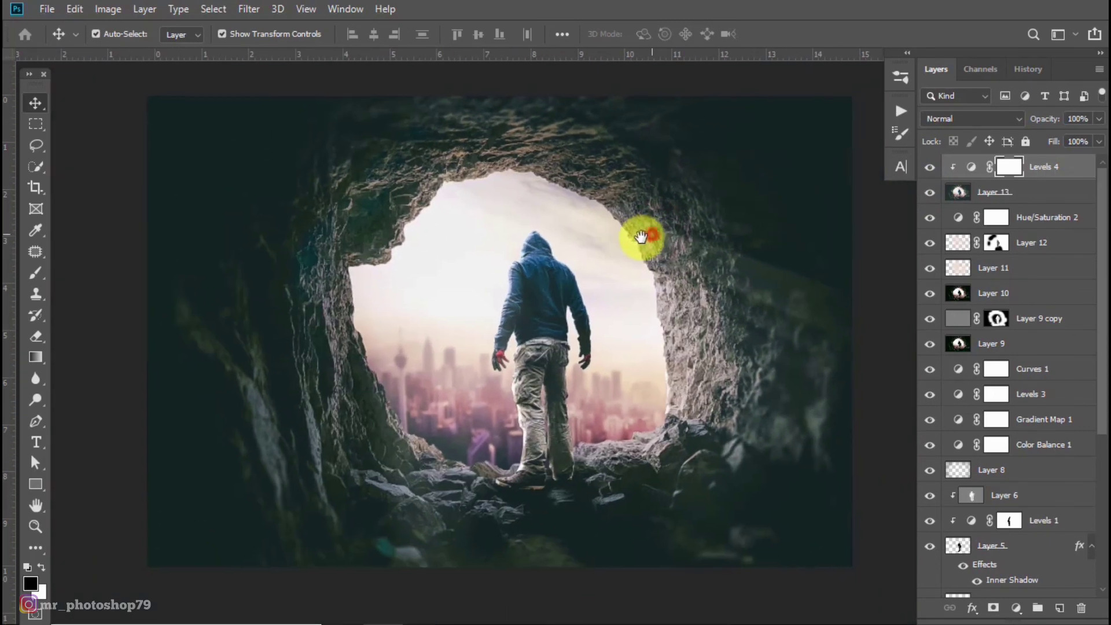
pyautogui.moveTo(642, 237); pyautogui.dragTo(606, 252)
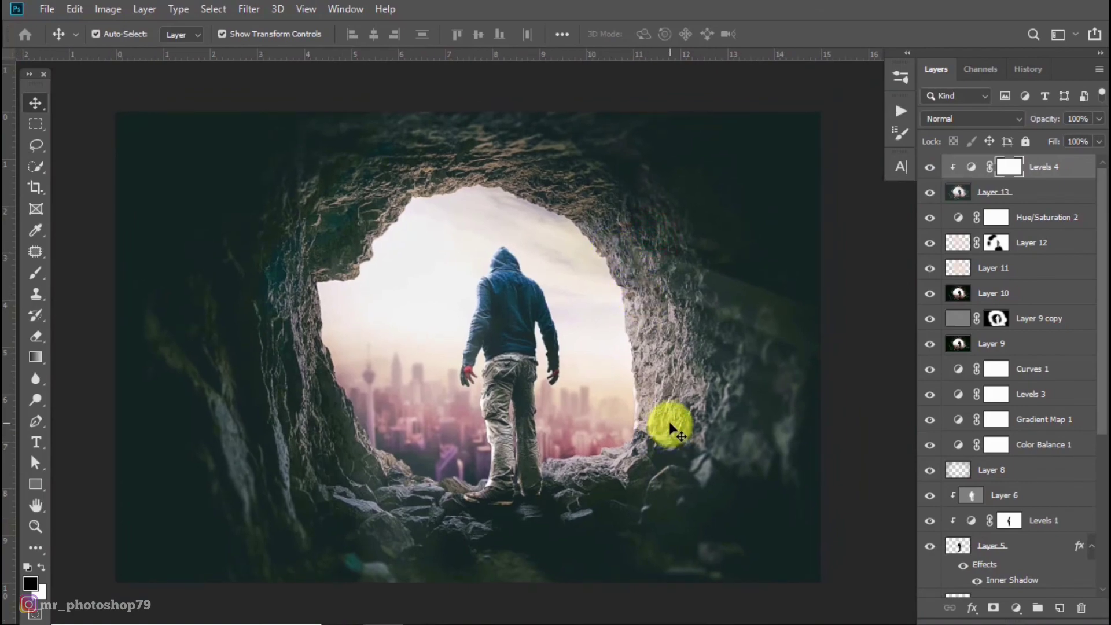